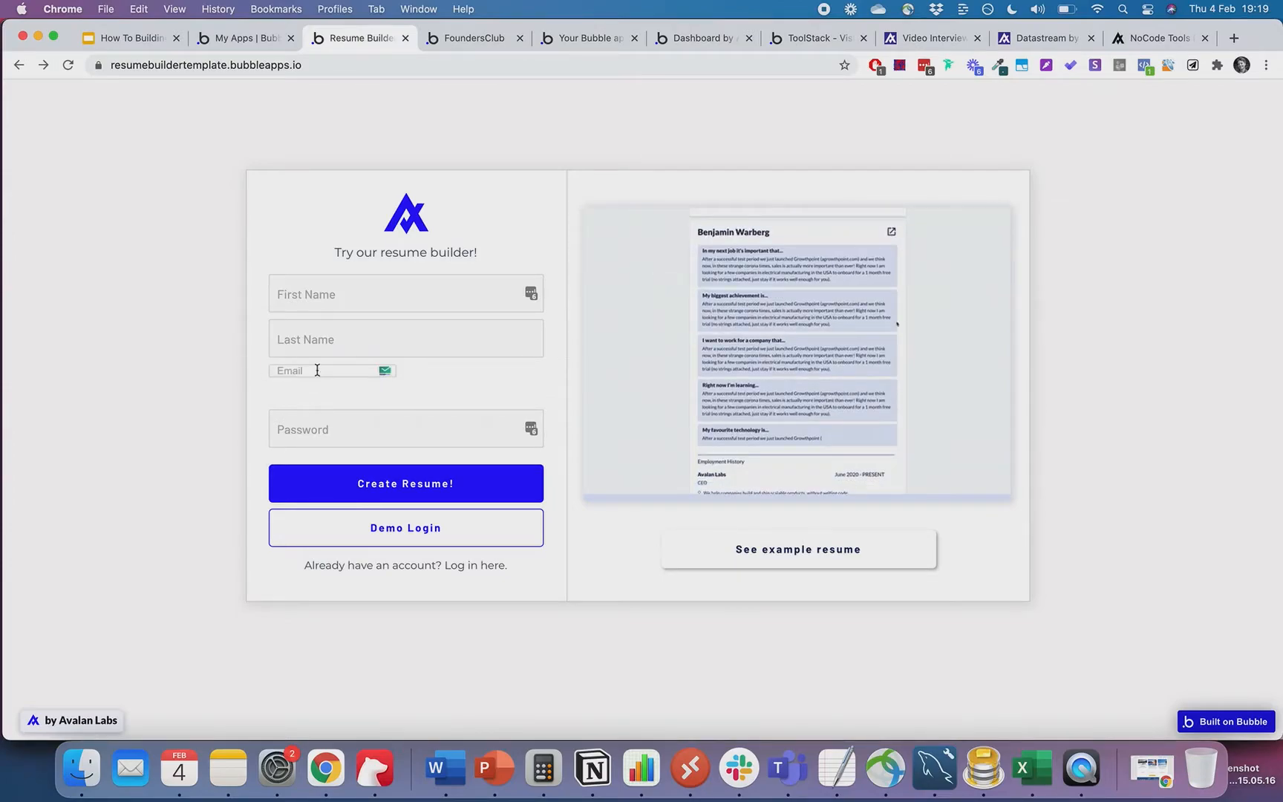
- Skip the signup fields and use Demo Login to reach Question 1 of 8 about previous work
{"action": "key", "text": "Tab"}
{"action": "left_click", "coordinate": [316, 369]}
{"action": "left_click", "coordinate": [358, 338]}
{"action": "left_click", "coordinate": [459, 343]}
{"action": "left_click", "coordinate": [444, 295]}
{"action": "left_click", "coordinate": [186, 375]}
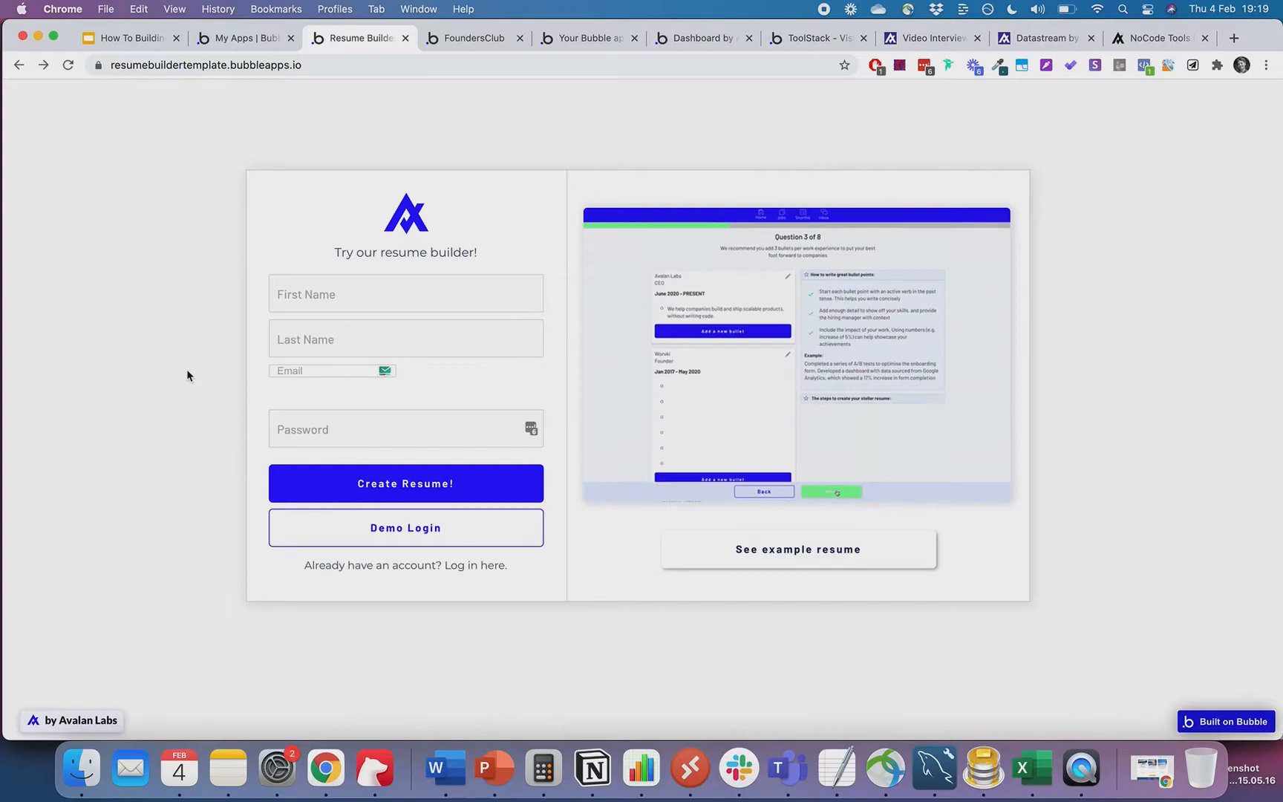
{"action": "left_click", "coordinate": [479, 535]}
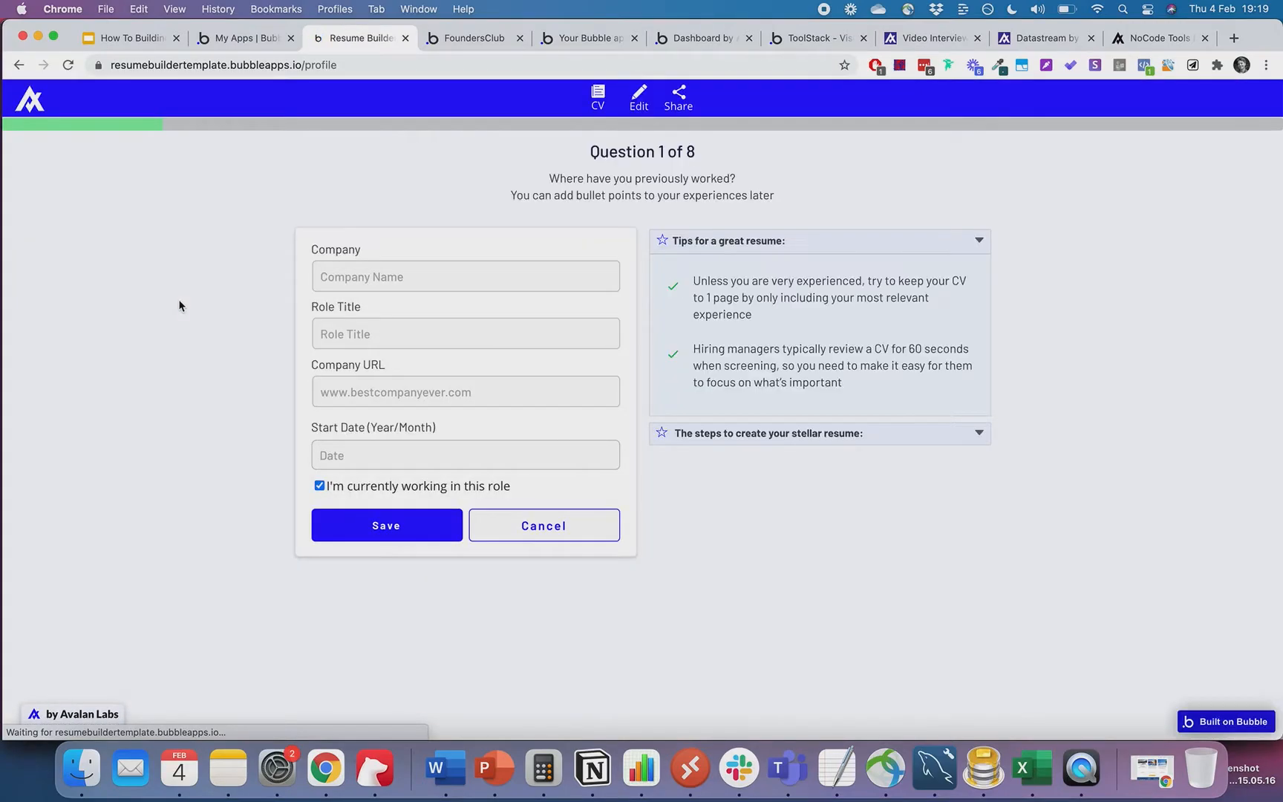
{"action": "left_click", "coordinate": [341, 284]}
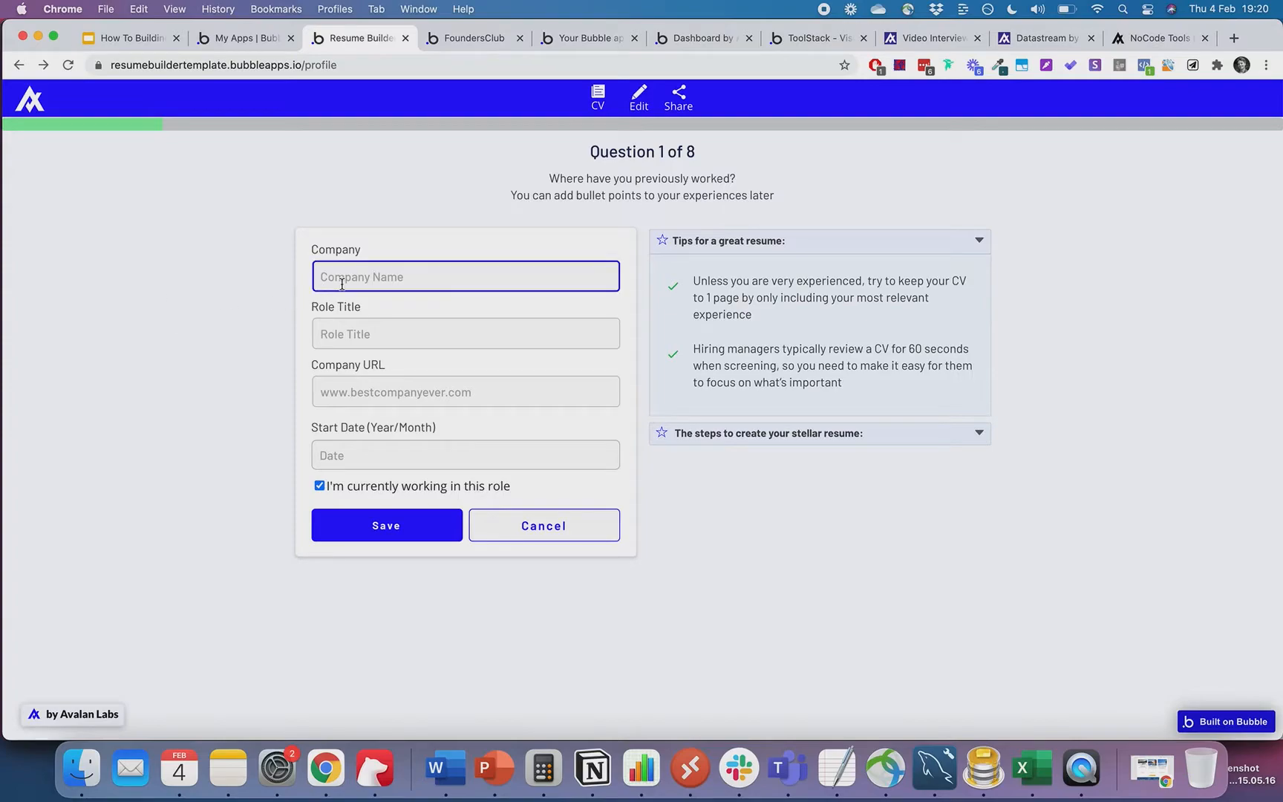
{"action": "type", "text": "Avalan Labs"}
{"action": "left_click", "coordinate": [393, 341]}
{"action": "type", "text": "Youtube NoCoder"}
{"action": "left_click", "coordinate": [436, 398]}
{"action": "type", "text": "www.avalanlabs.co"}
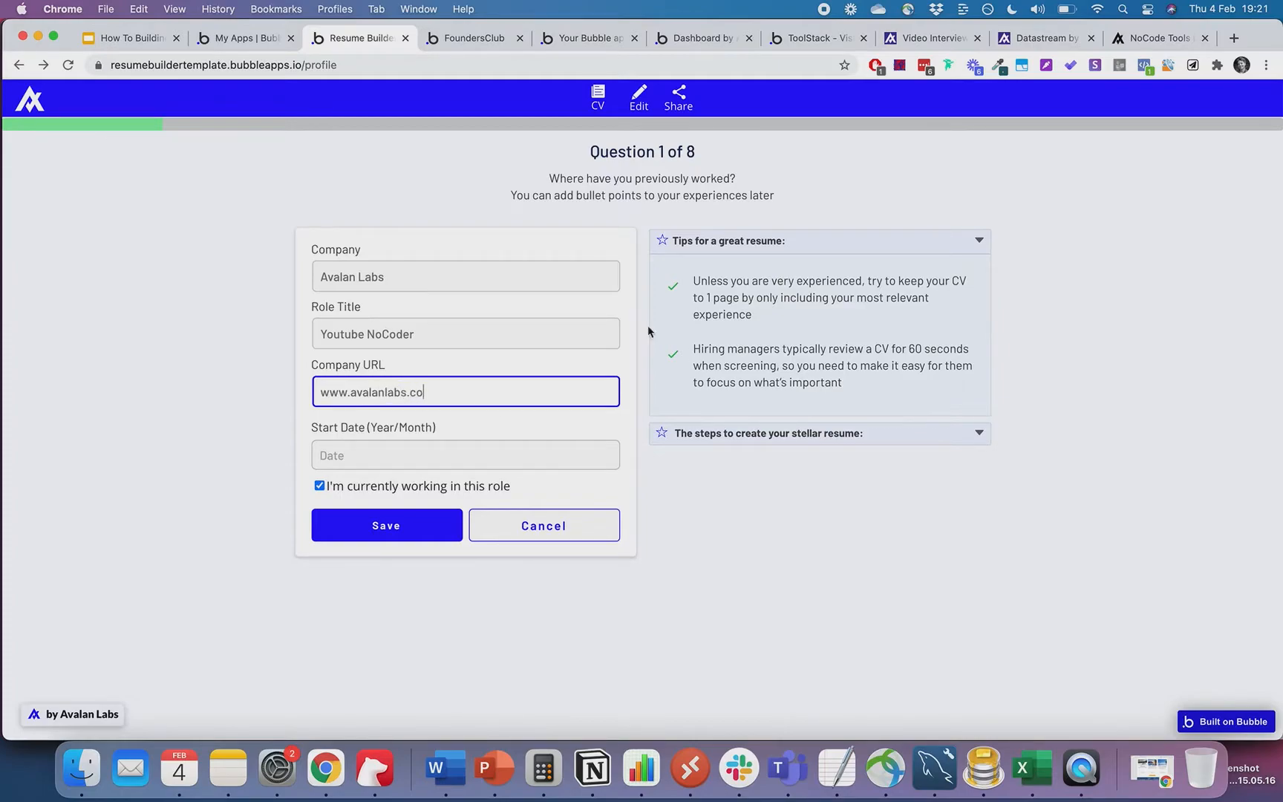
{"action": "left_click", "coordinate": [895, 526]}
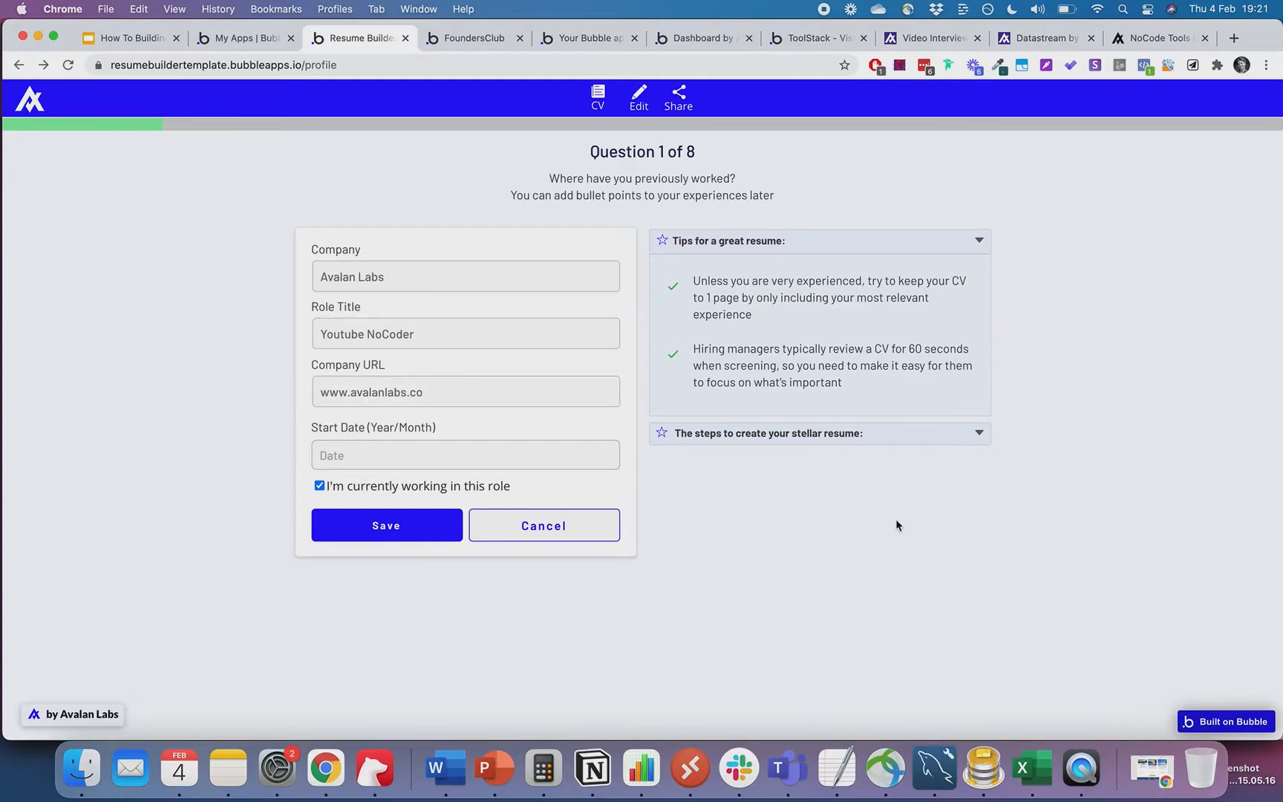
- Get the resume's shareable link from the Share page and copy it to the clipboard
{"action": "left_click", "coordinate": [684, 102]}
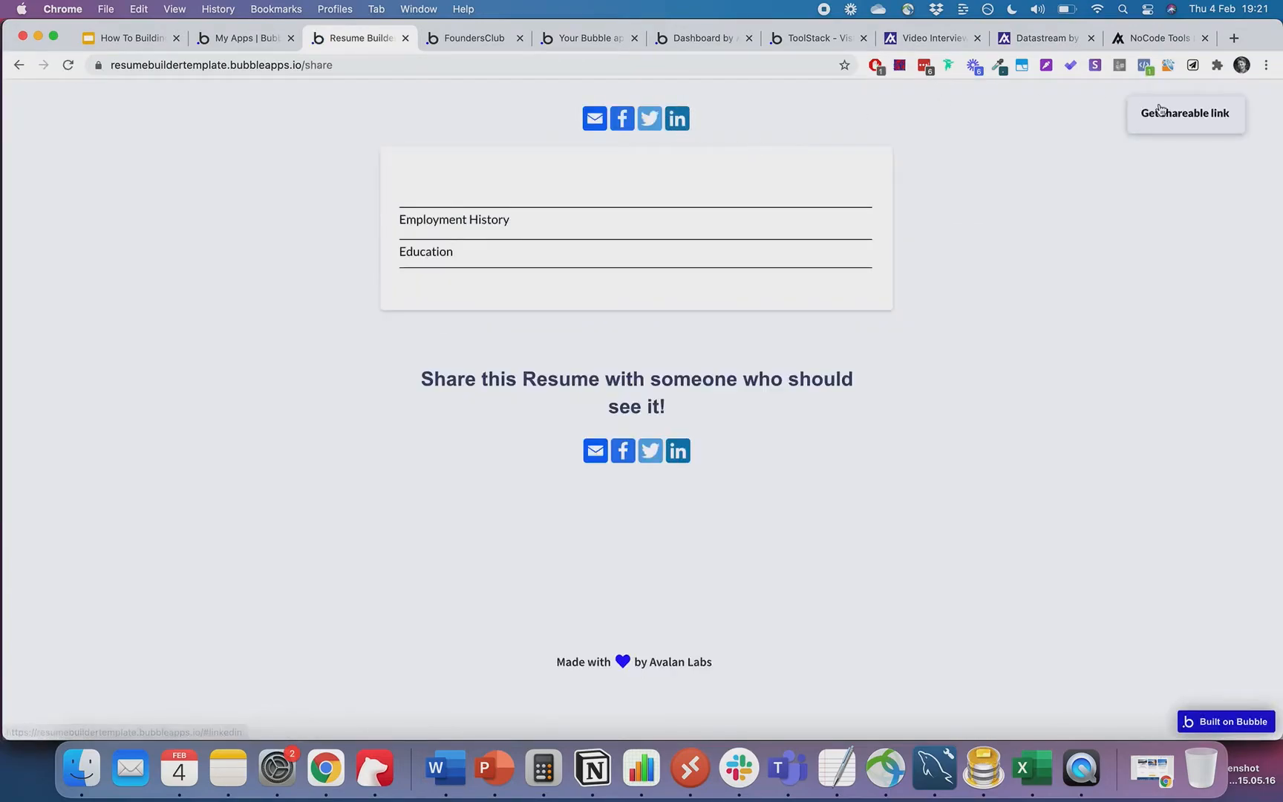
{"action": "left_click", "coordinate": [1195, 117]}
{"action": "left_click", "coordinate": [691, 256]}
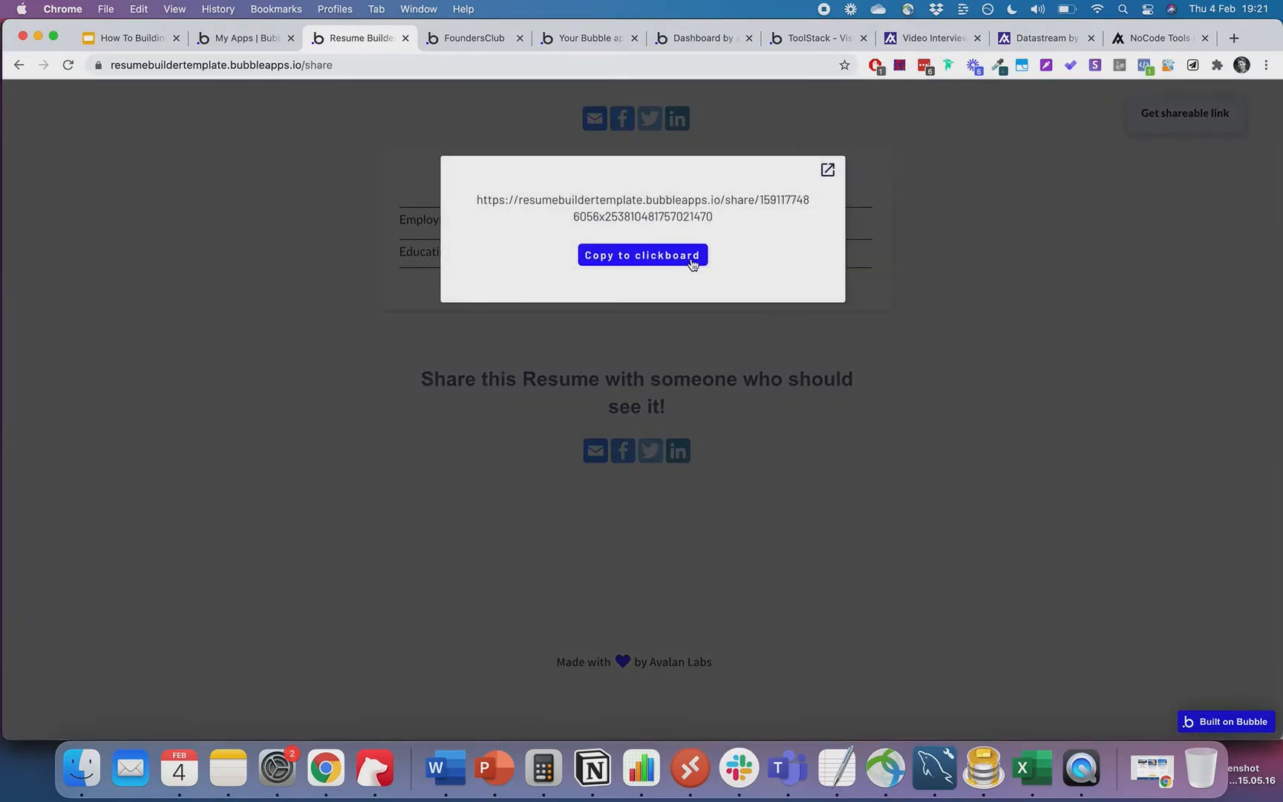
{"action": "left_click", "coordinate": [1018, 283]}
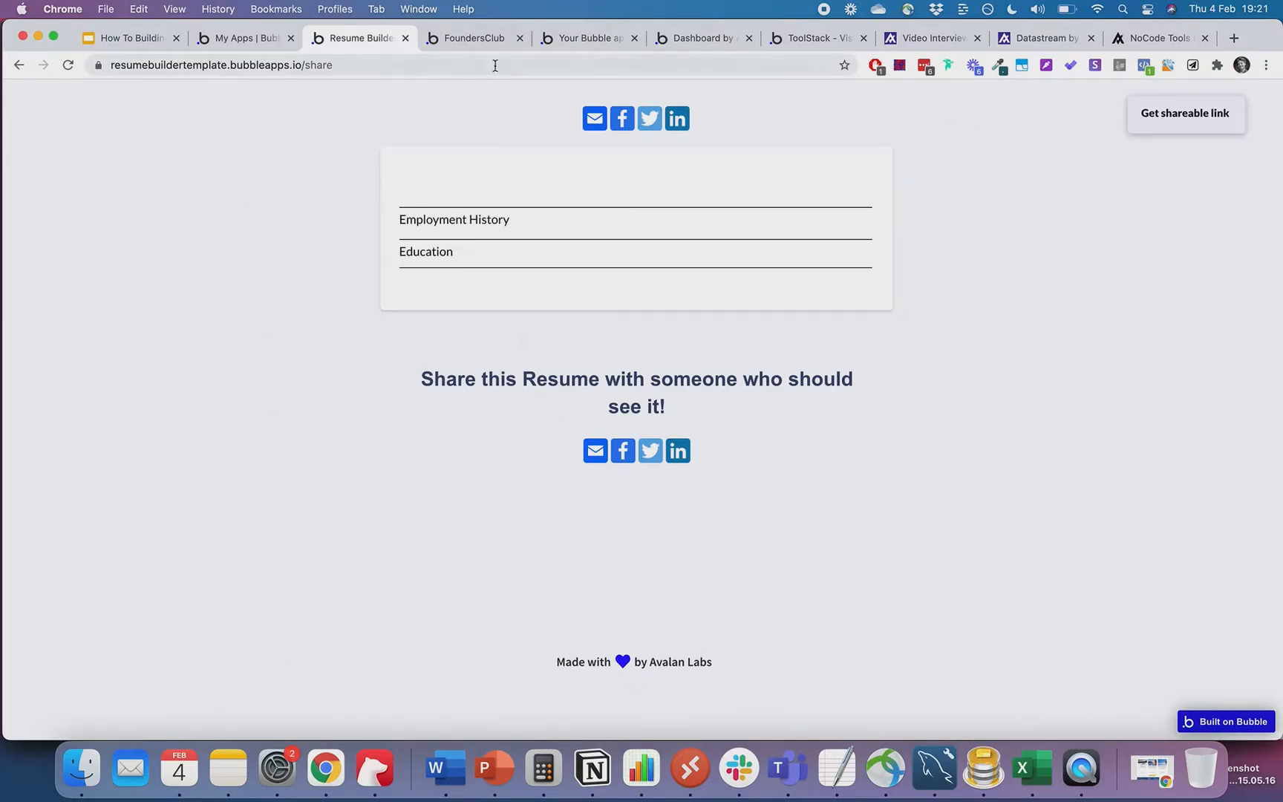
{"action": "left_click", "coordinate": [478, 39]}
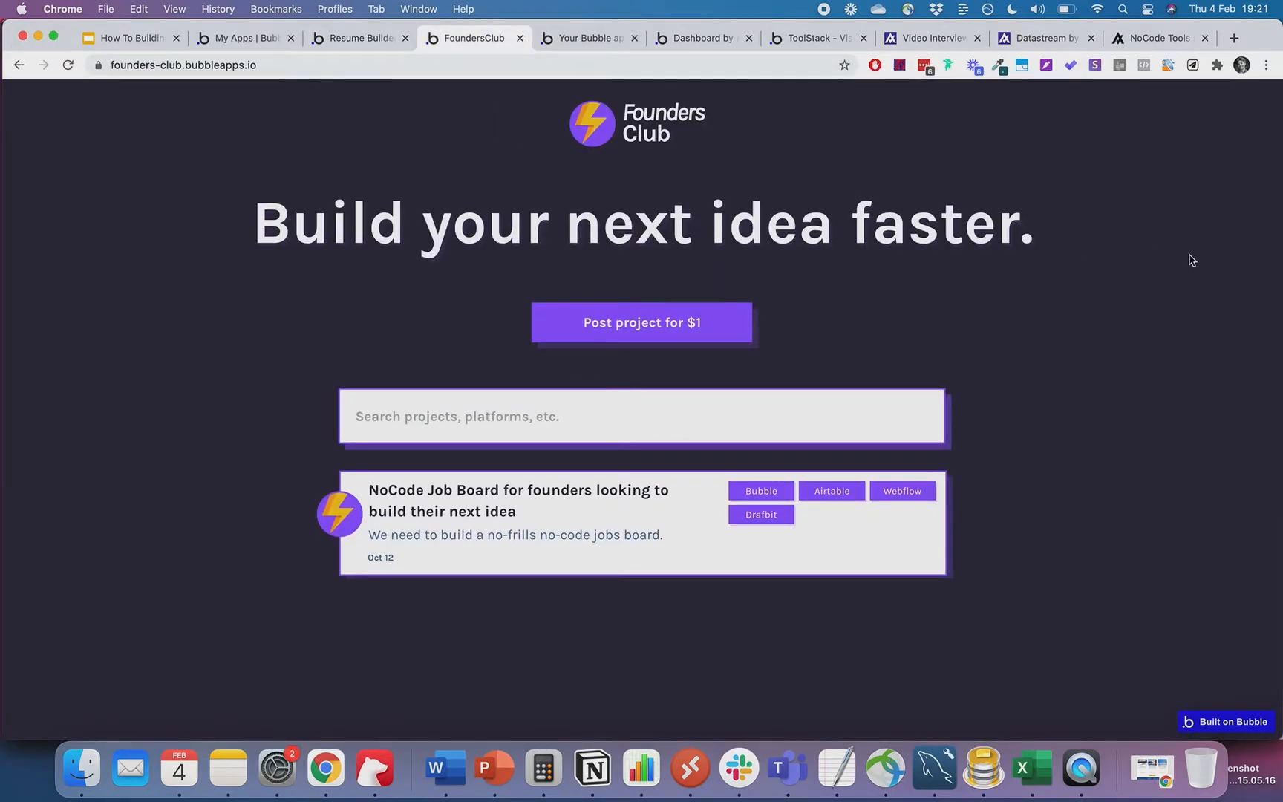
- Expand the NoCode Job Board project listing and briefly view the new-project posting form
{"action": "scroll", "coordinate": [590, 249], "scroll_direction": "down", "scroll_amount": 1}
{"action": "scroll", "coordinate": [590, 248], "scroll_direction": "up", "scroll_amount": 1}
{"action": "left_click", "coordinate": [576, 493]}
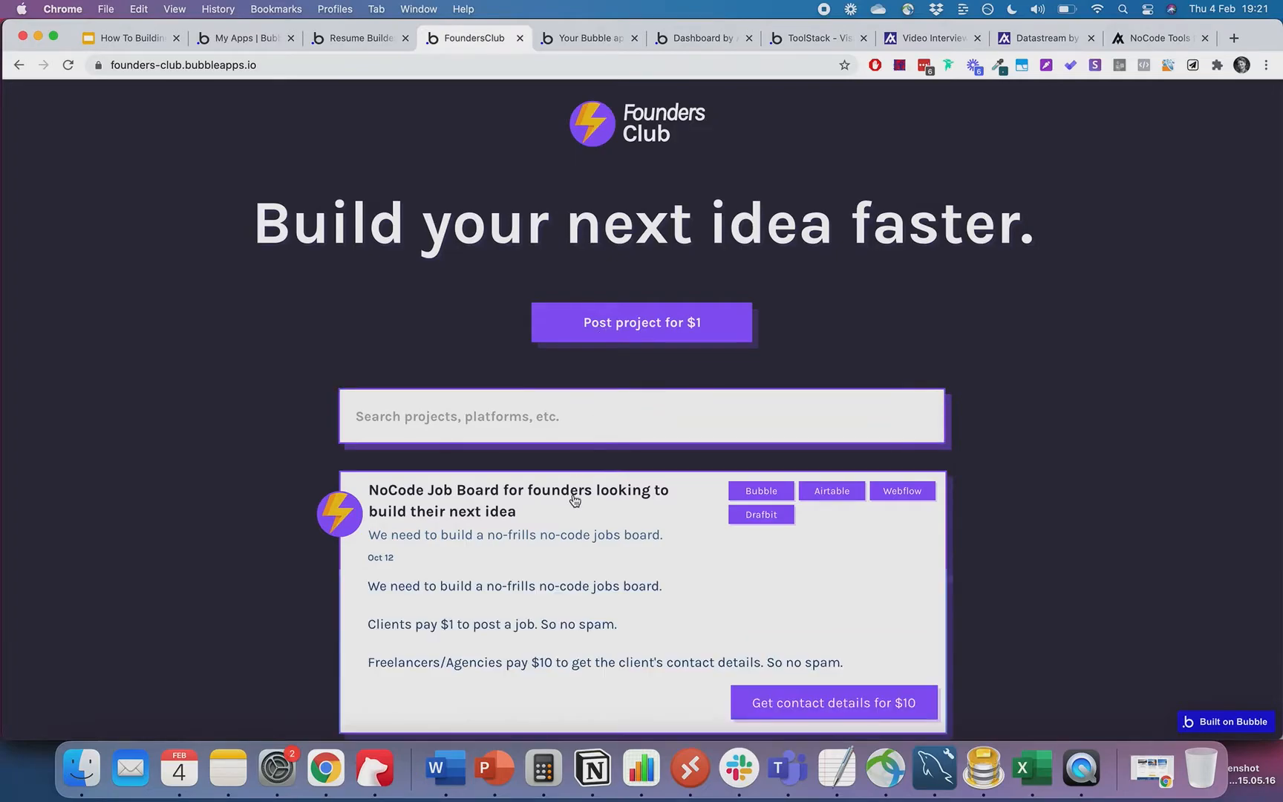
{"action": "scroll", "coordinate": [581, 495], "scroll_direction": "down", "scroll_amount": 5}
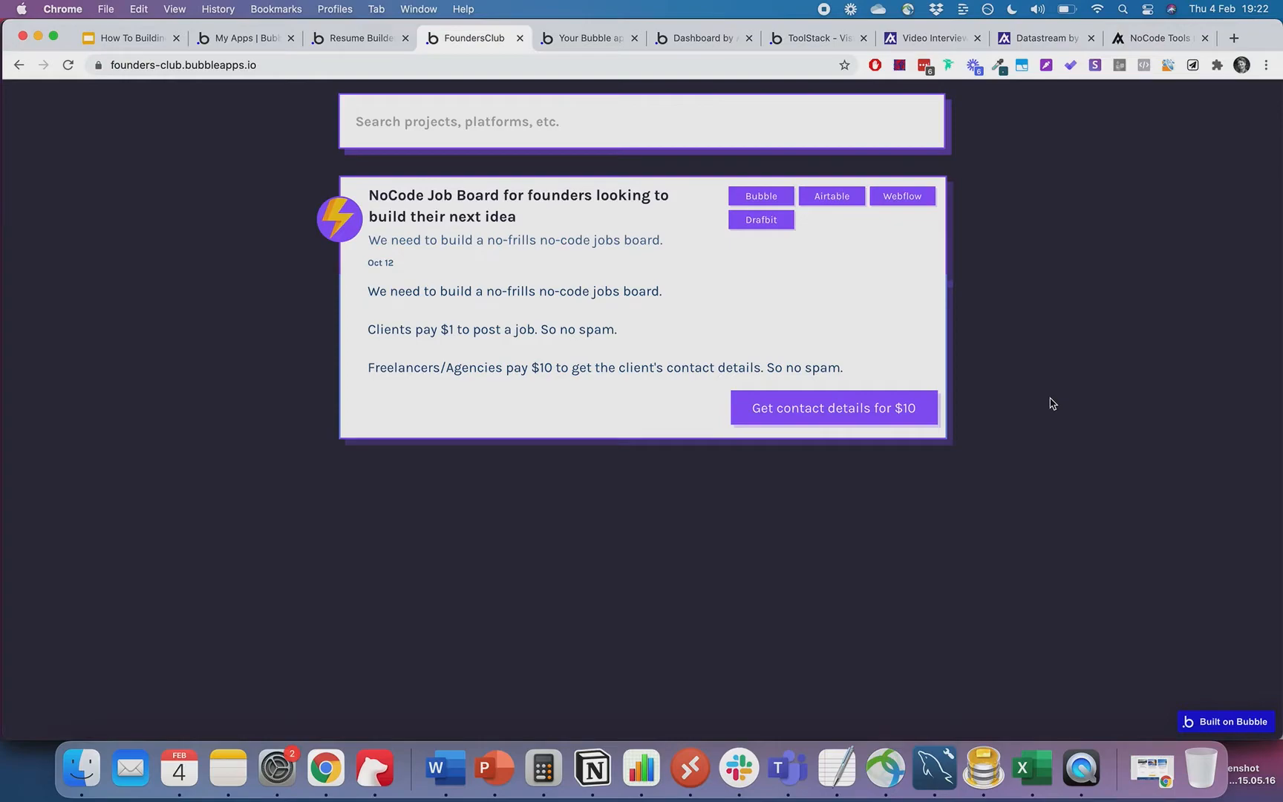
{"action": "scroll", "coordinate": [1053, 403], "scroll_direction": "up", "scroll_amount": 5}
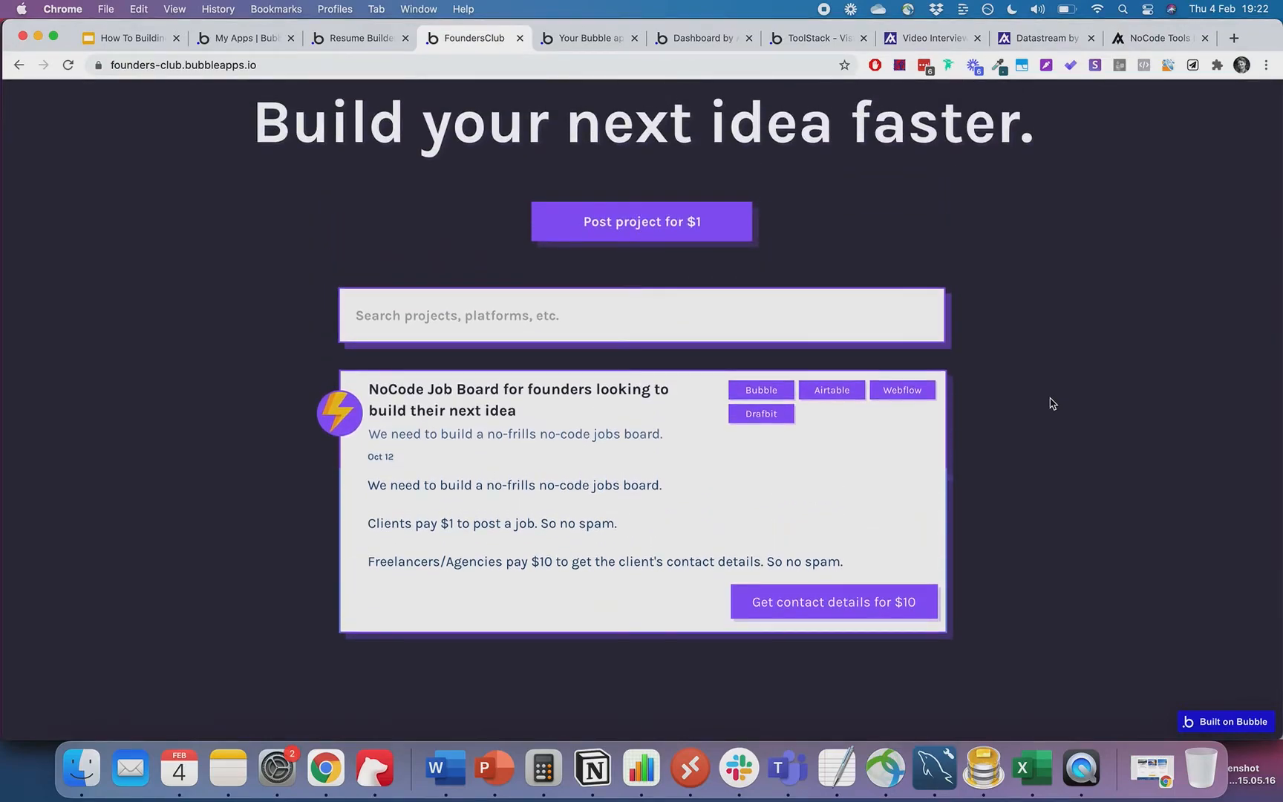
{"action": "scroll", "coordinate": [1092, 495], "scroll_direction": "down", "scroll_amount": 1}
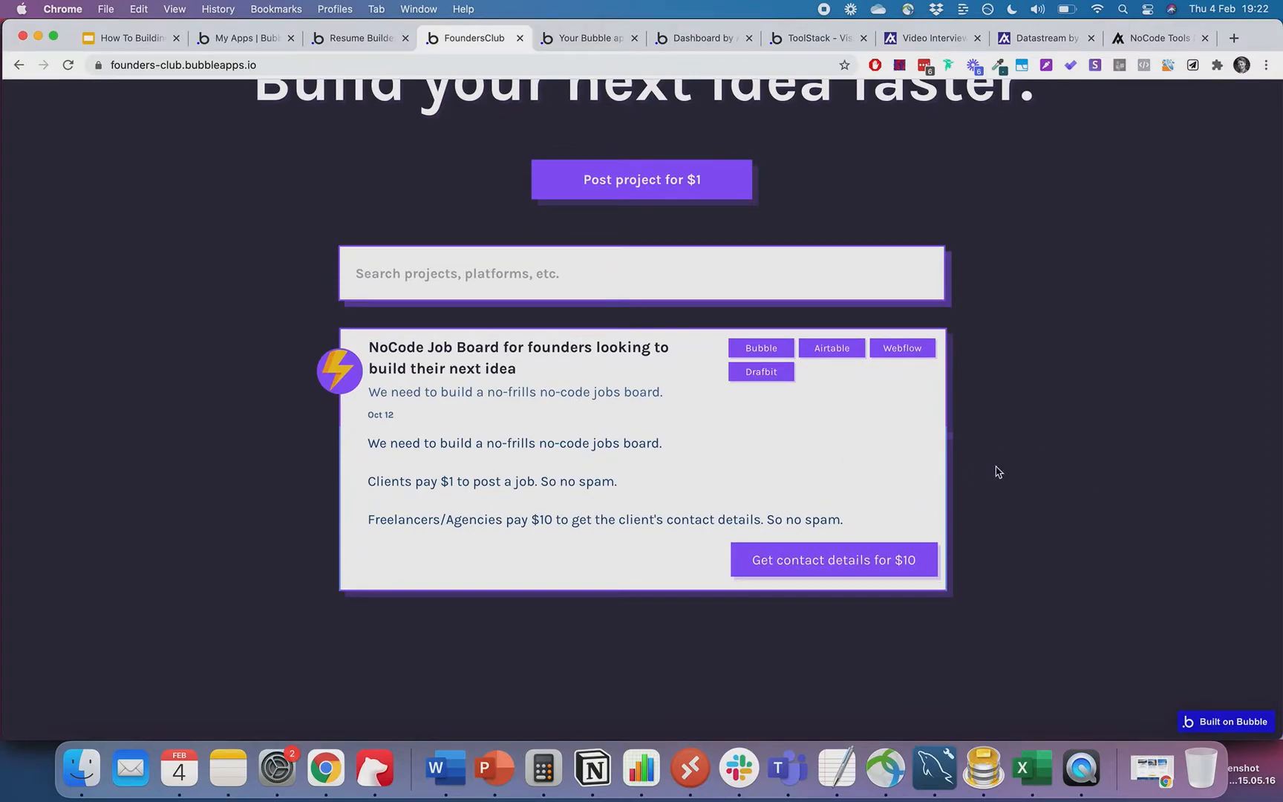
{"action": "scroll", "coordinate": [997, 471], "scroll_direction": "up", "scroll_amount": 4}
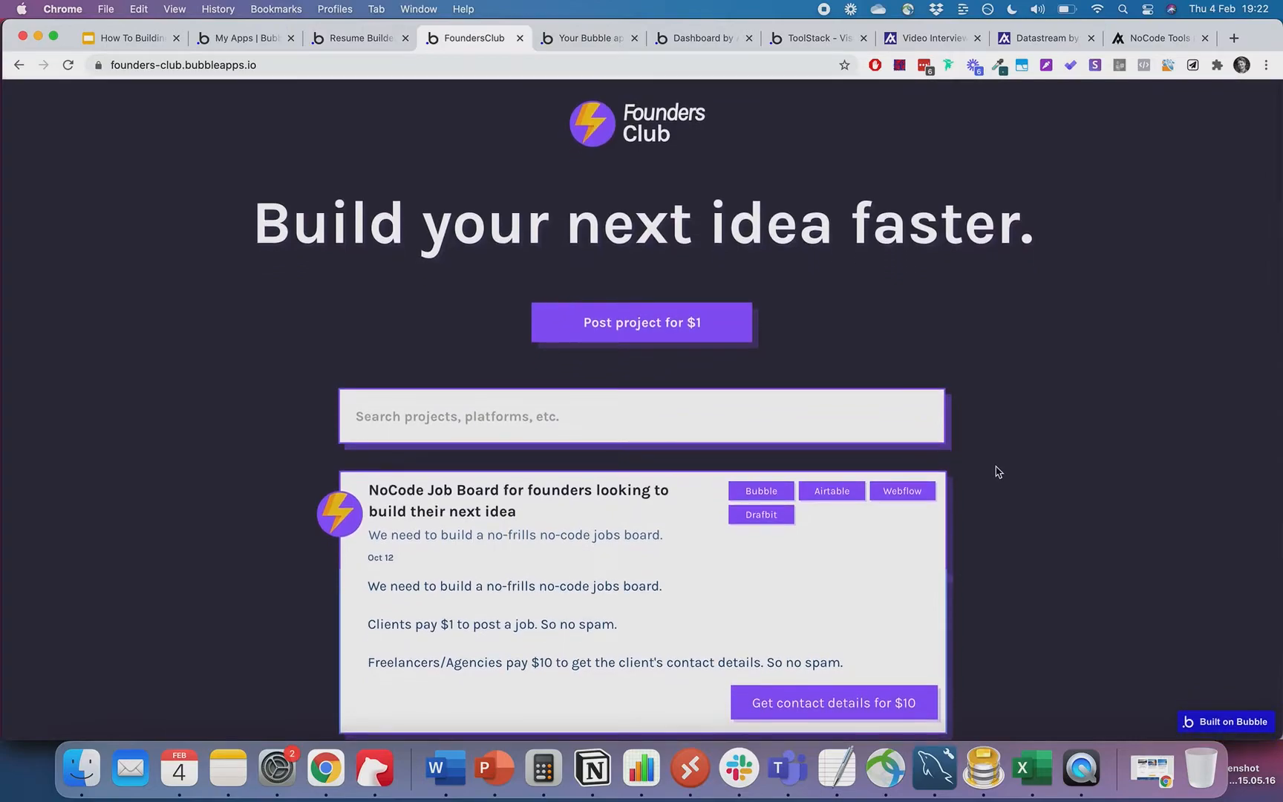
{"action": "scroll", "coordinate": [998, 471], "scroll_direction": "down", "scroll_amount": 2}
{"action": "scroll", "coordinate": [998, 472], "scroll_direction": "up", "scroll_amount": 3}
{"action": "left_click", "coordinate": [675, 337]}
{"action": "scroll", "coordinate": [558, 213], "scroll_direction": "down", "scroll_amount": 5}
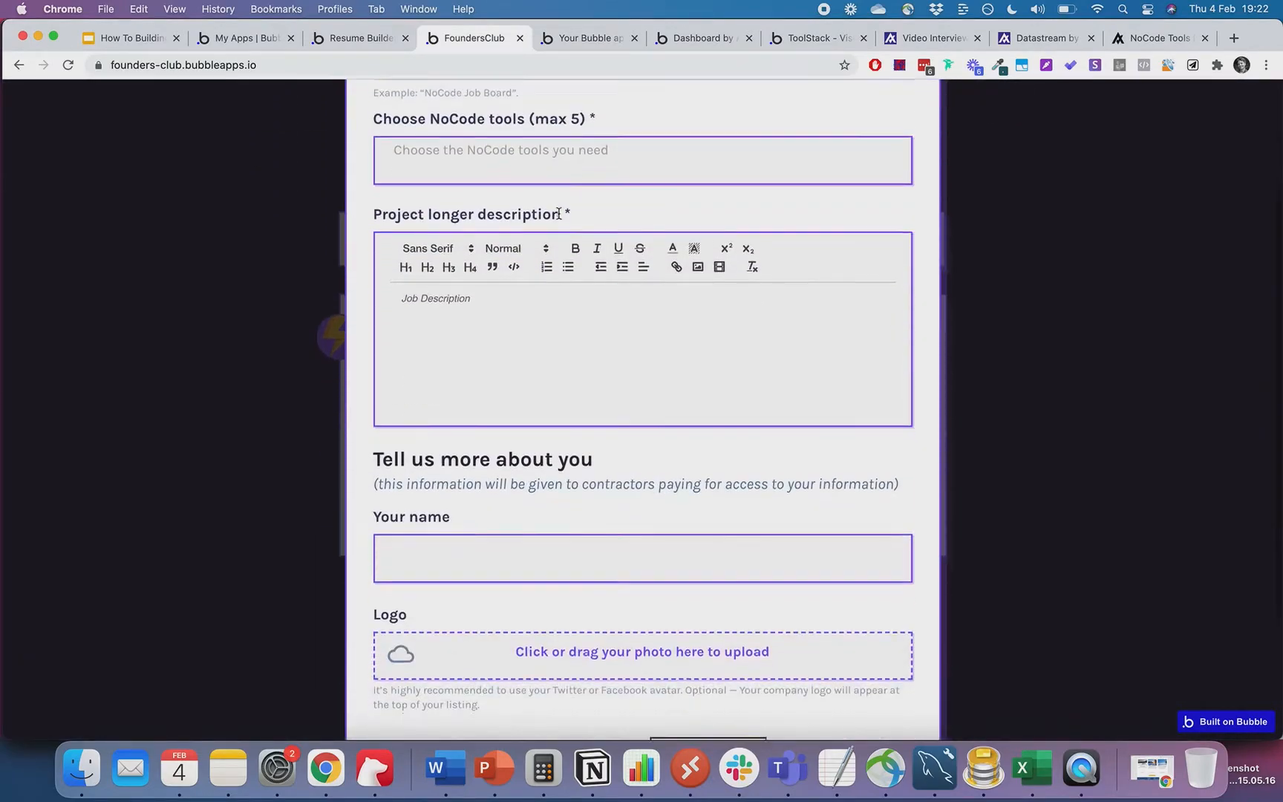
{"action": "left_click", "coordinate": [1033, 326]}
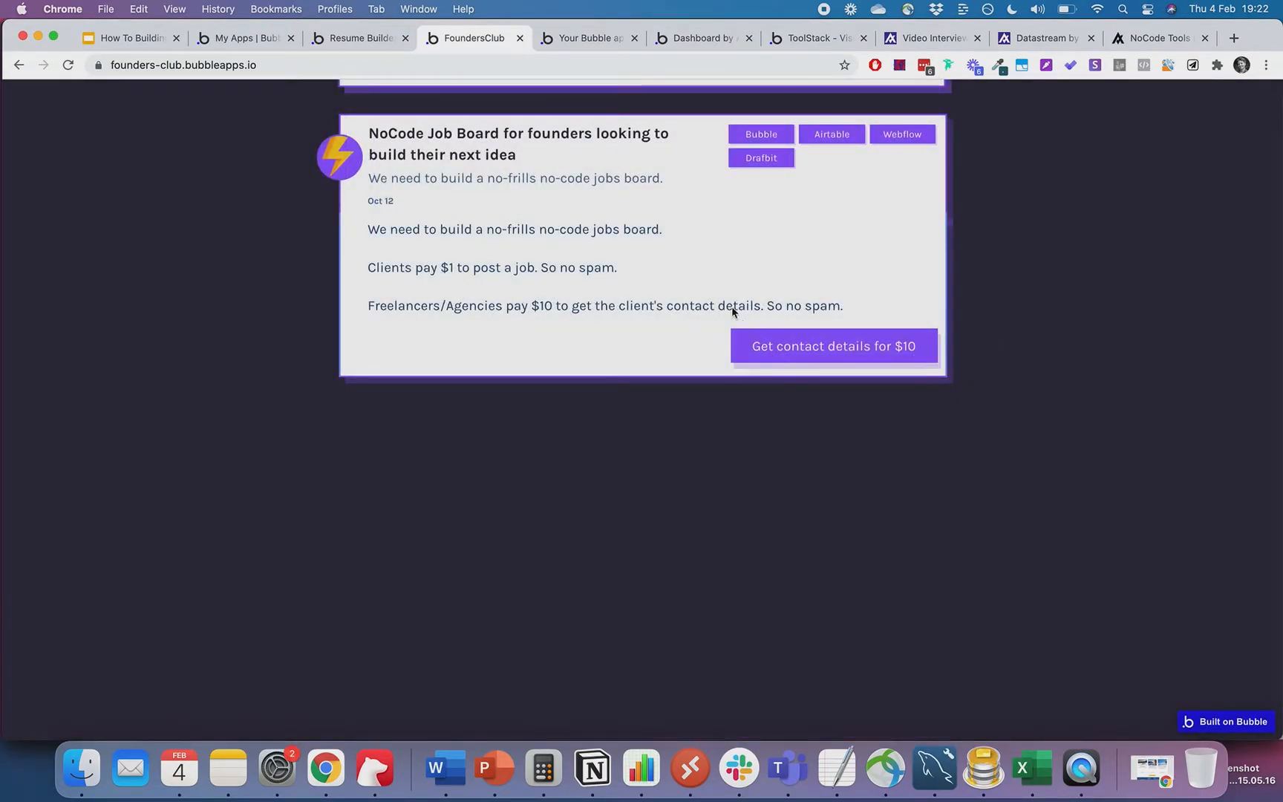
- Re-expand the project card, request its $10 contact details and enter a test receipt e-mail
{"action": "left_click", "coordinate": [767, 193]}
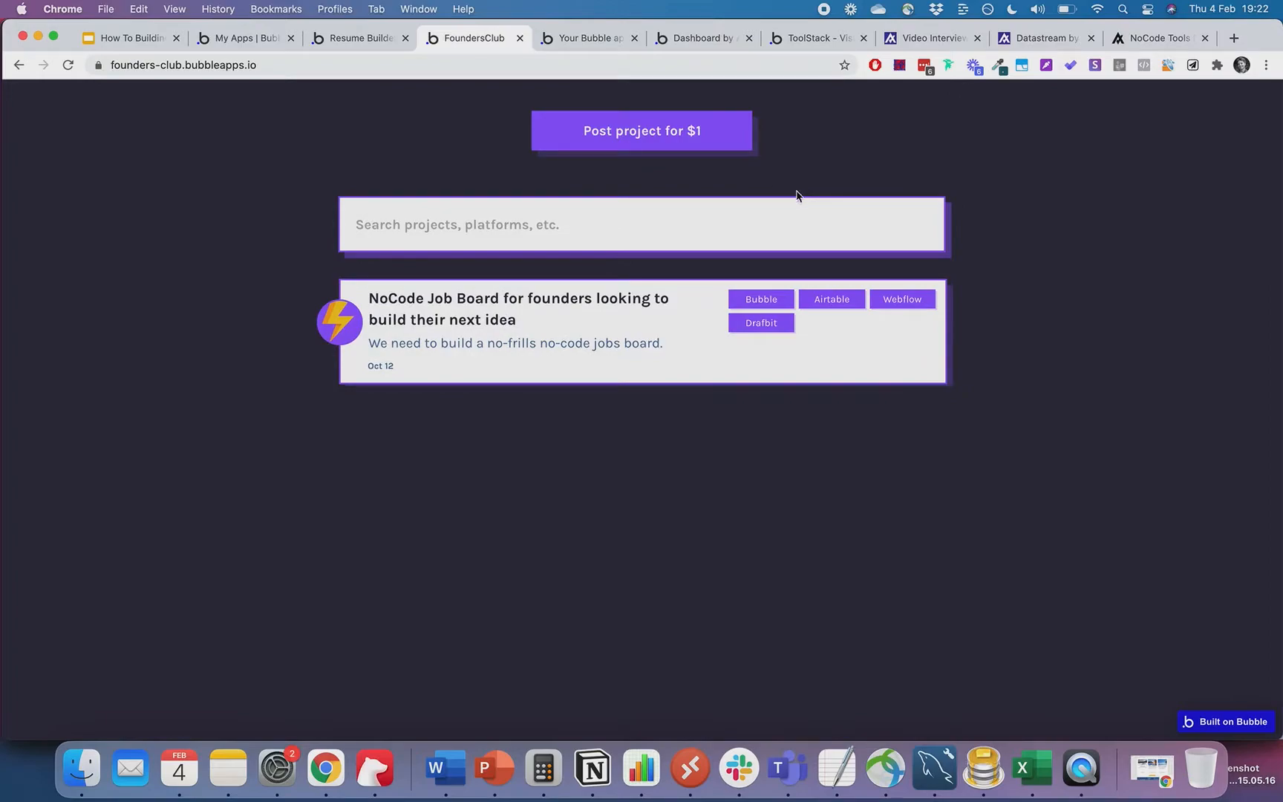
{"action": "left_click", "coordinate": [662, 304]}
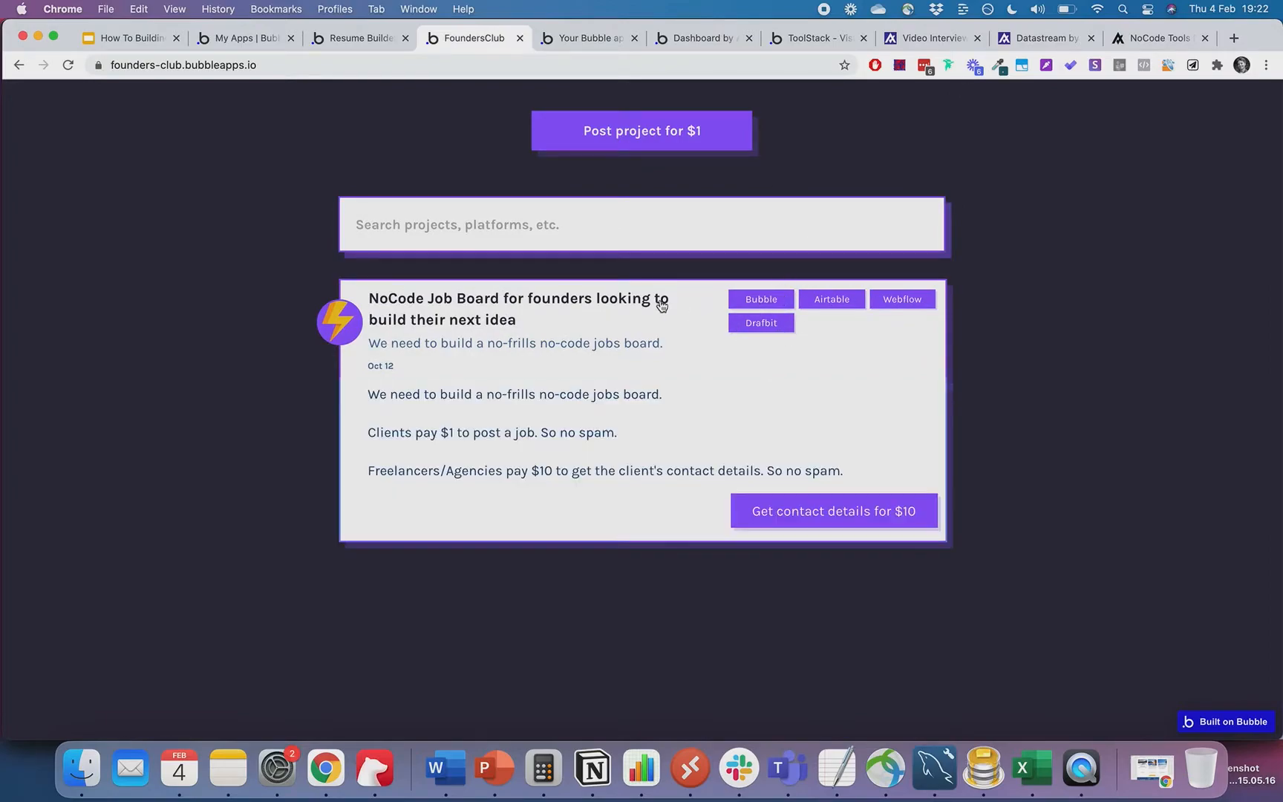
{"action": "left_click", "coordinate": [834, 529]}
{"action": "left_click", "coordinate": [666, 239]}
{"action": "type", "text": "test@test.sae"}
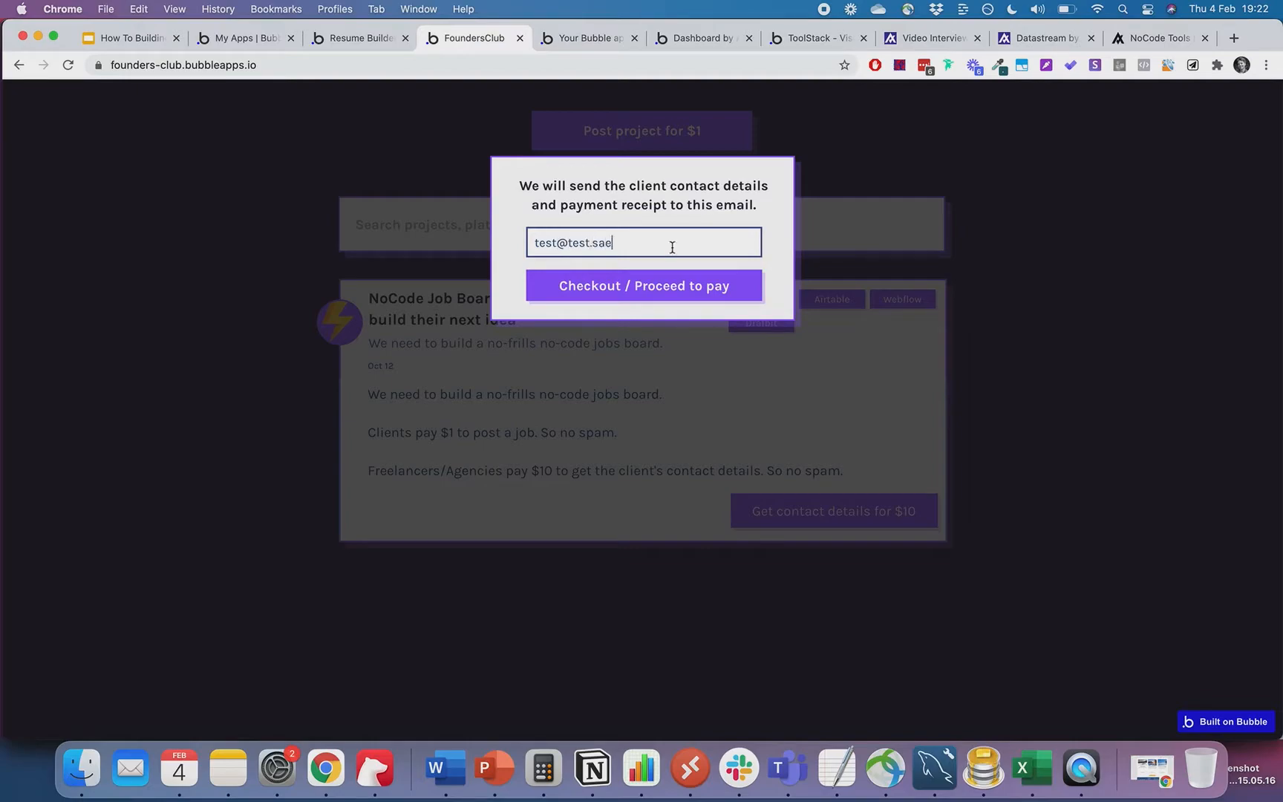
{"action": "left_click", "coordinate": [690, 292]}
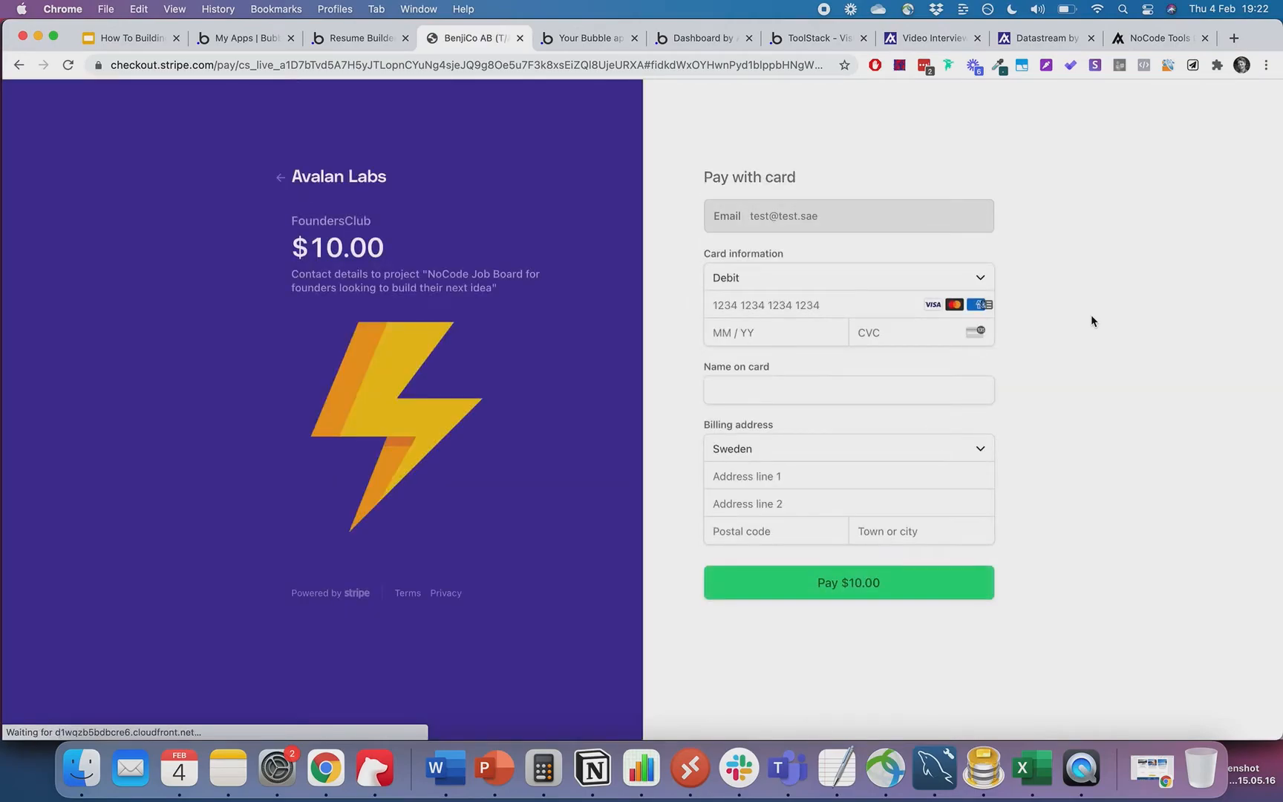
{"action": "left_click", "coordinate": [770, 329]}
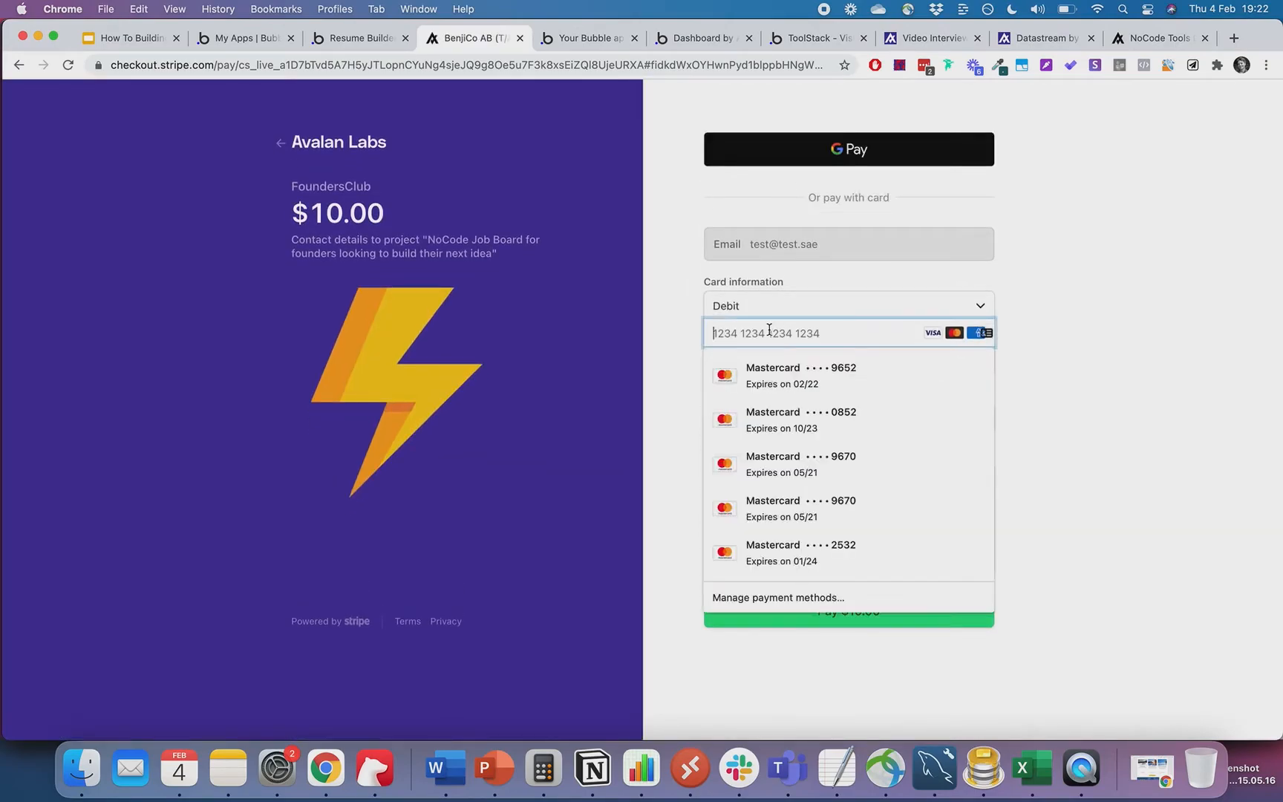
{"action": "type", "text": "4242424242"}
{"action": "left_click", "coordinate": [713, 359]}
{"action": "type", "text": "0424"}
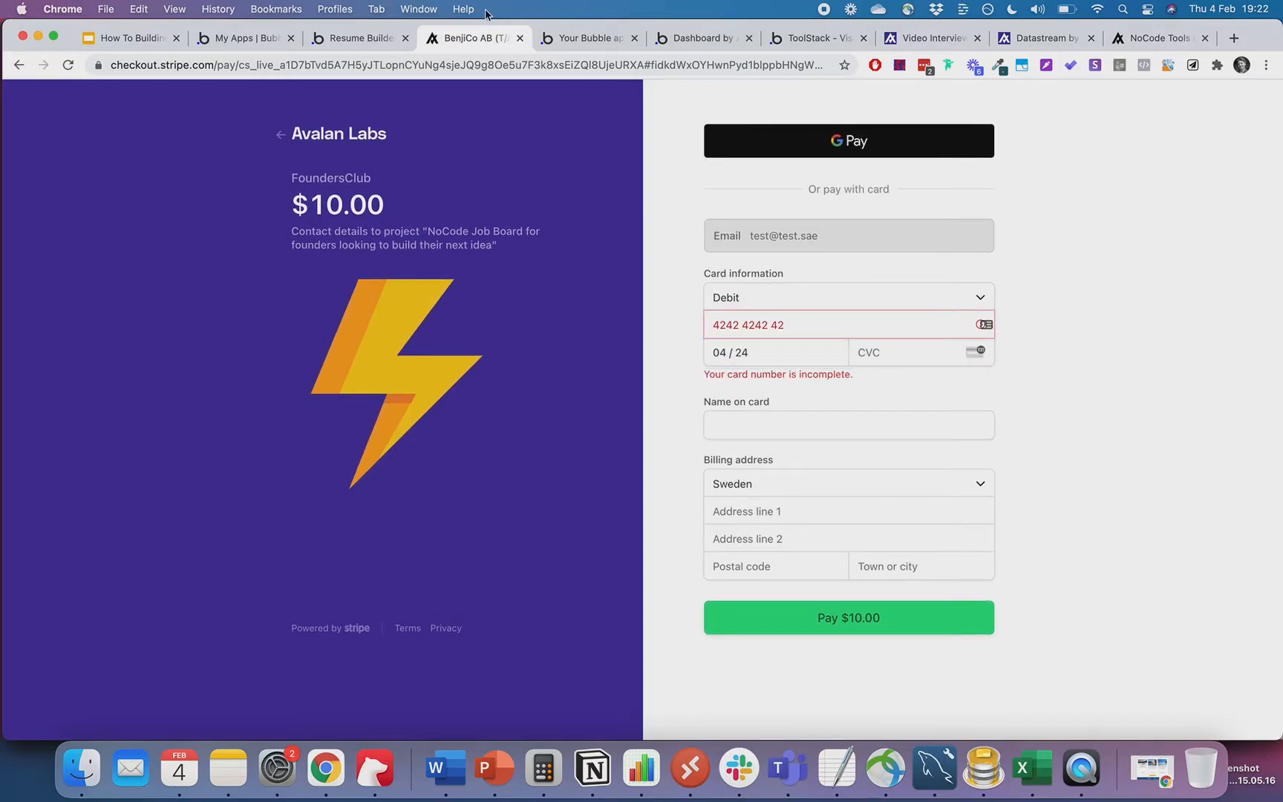
- Scroll through the Bubble course dashboard app
{"action": "left_click", "coordinate": [568, 40]}
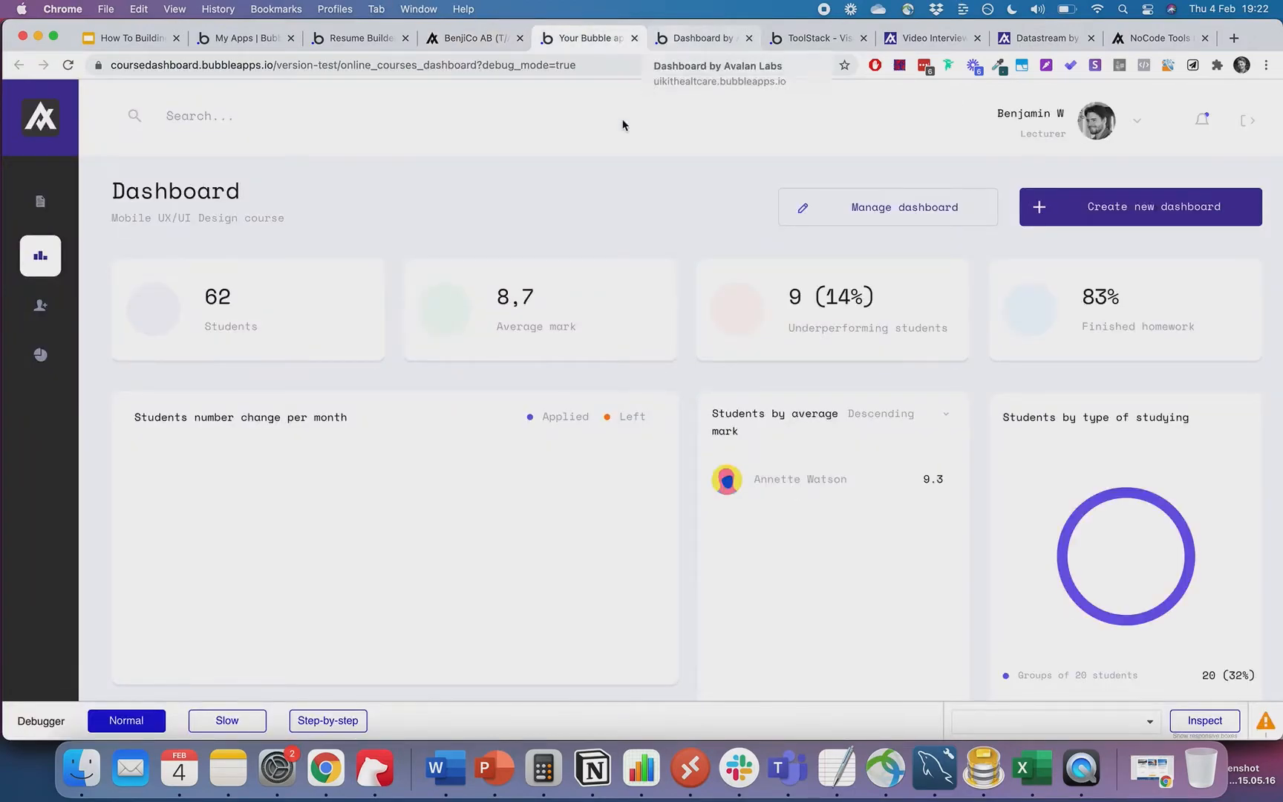
{"action": "scroll", "coordinate": [507, 254], "scroll_direction": "down", "scroll_amount": 5}
{"action": "scroll", "coordinate": [507, 253], "scroll_direction": "up", "scroll_amount": 6}
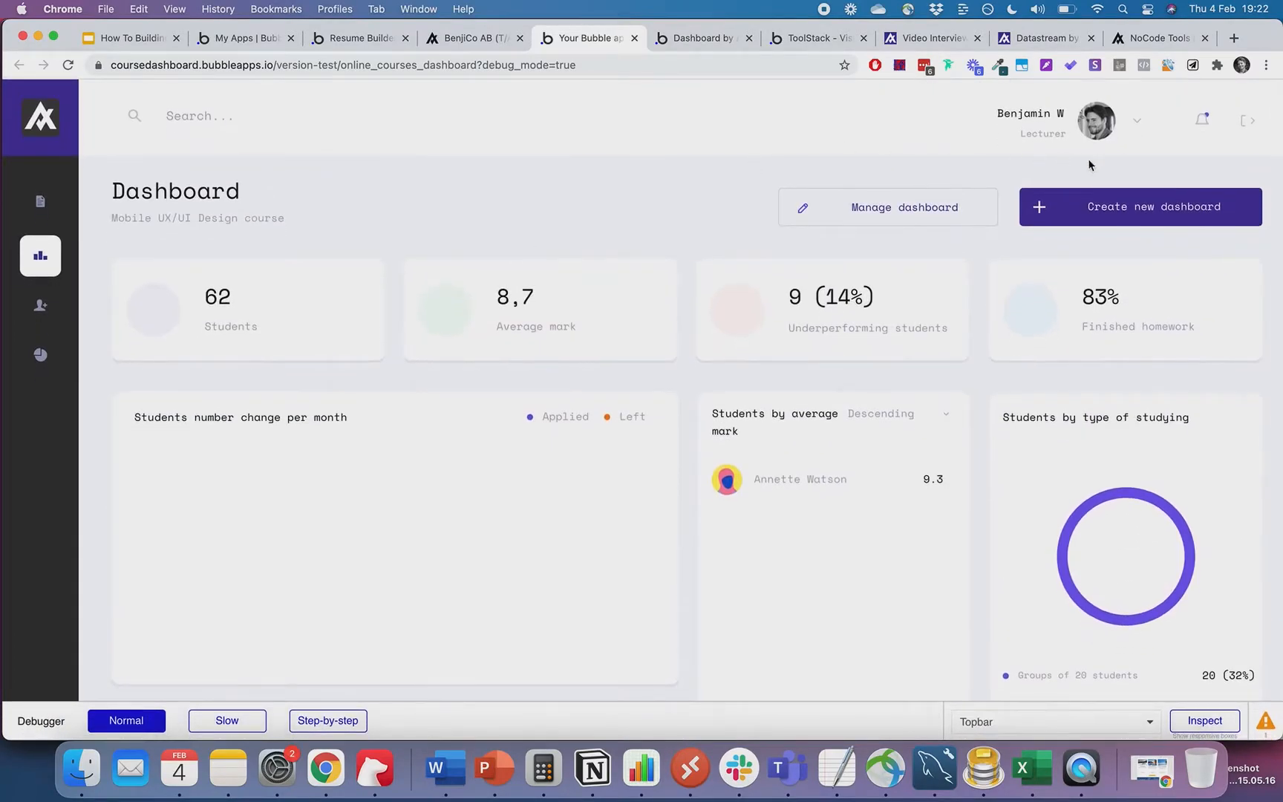
- Browse the Avalan Labs hospital dashboard down to its Hospital Survey chart
{"action": "left_click", "coordinate": [695, 38]}
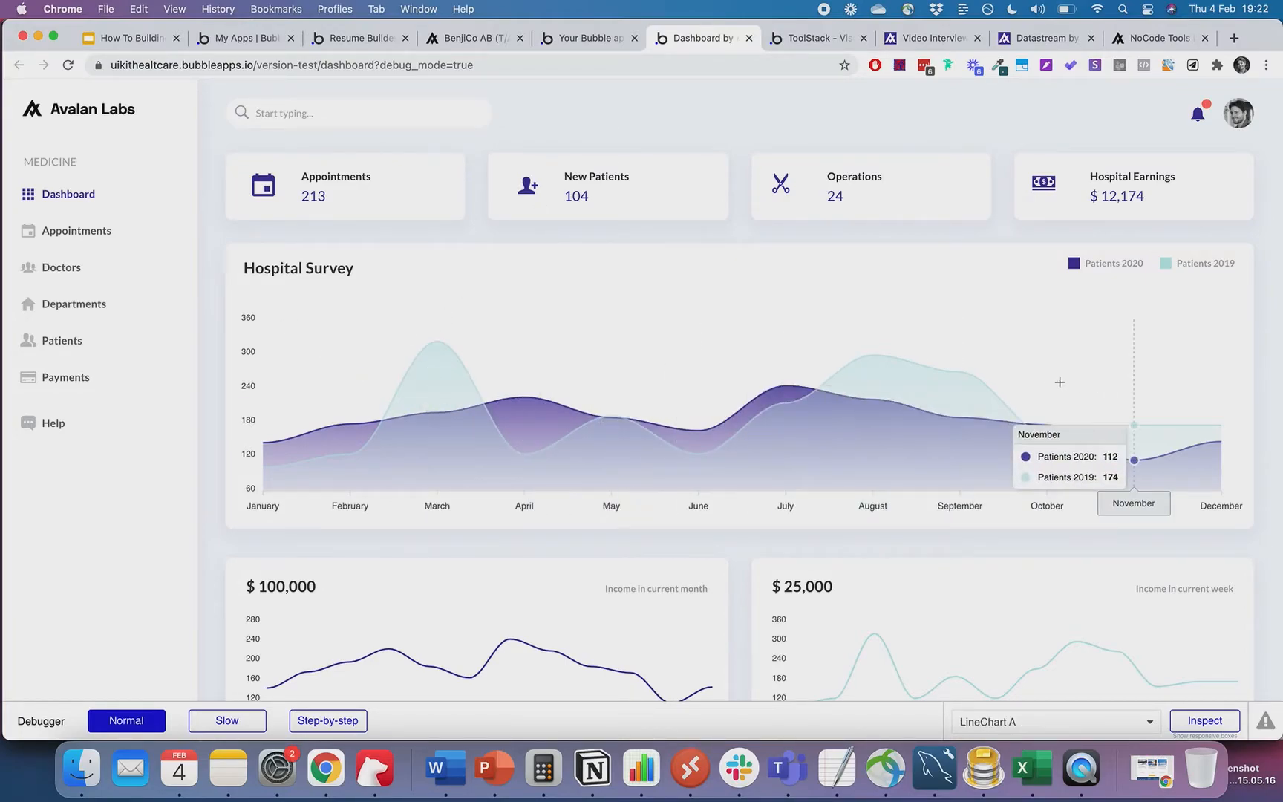
{"action": "scroll", "coordinate": [600, 453], "scroll_direction": "down", "scroll_amount": 3}
{"action": "scroll", "coordinate": [946, 444], "scroll_direction": "up", "scroll_amount": 3}
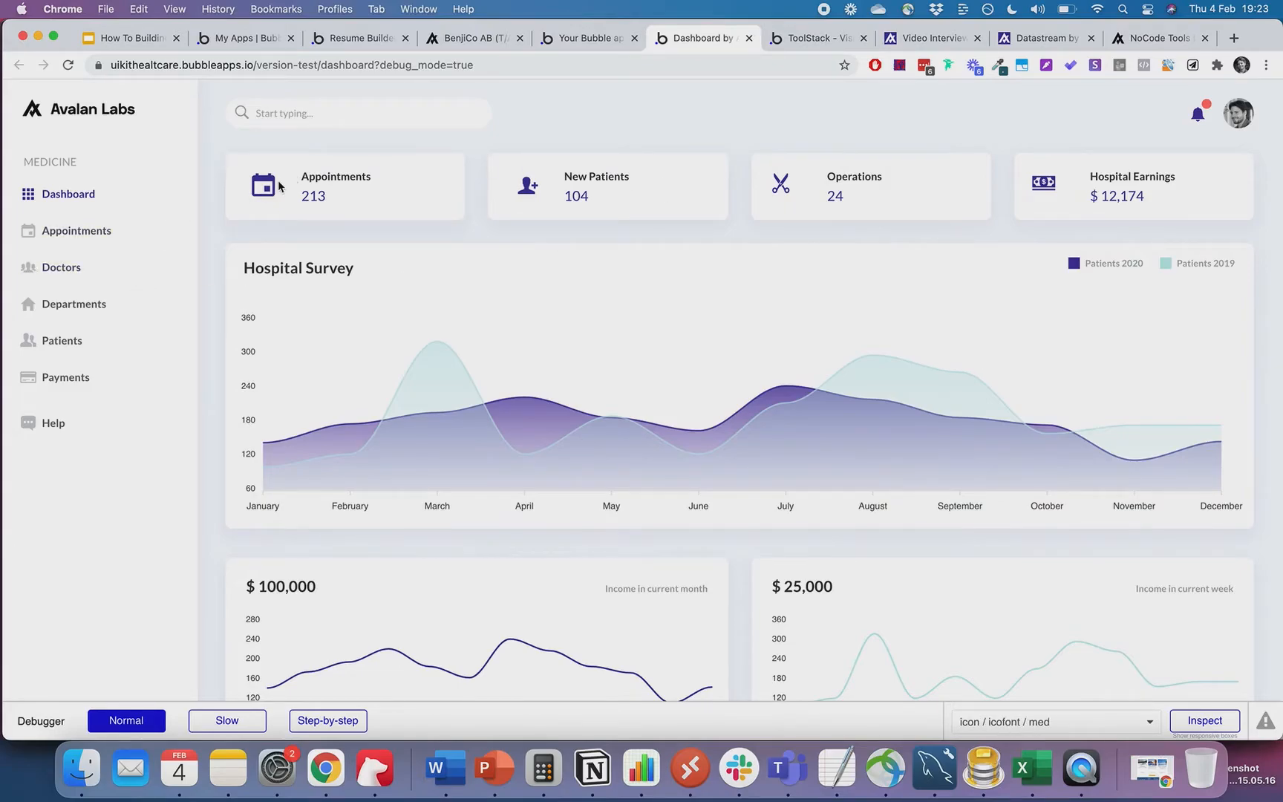
{"action": "scroll", "coordinate": [344, 483], "scroll_direction": "down", "scroll_amount": 10}
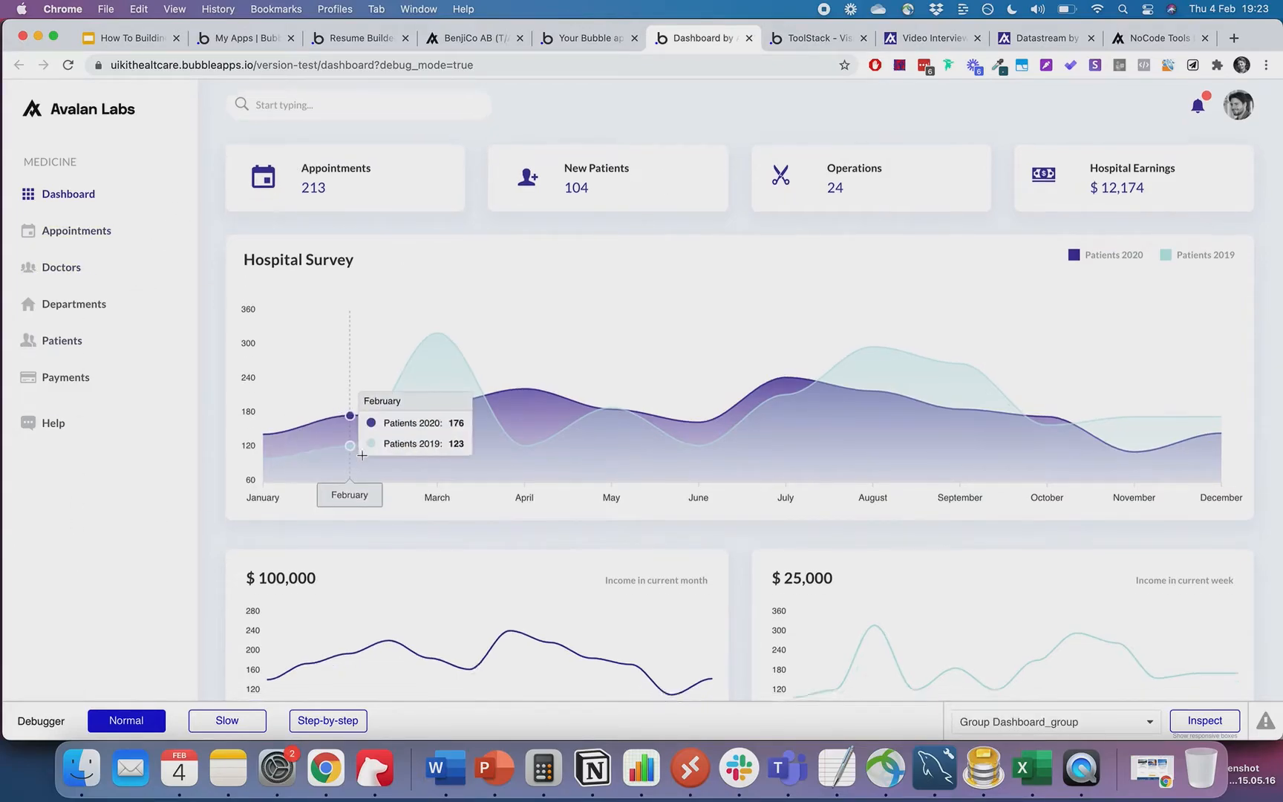
{"action": "scroll", "coordinate": [363, 460], "scroll_direction": "up", "scroll_amount": 10}
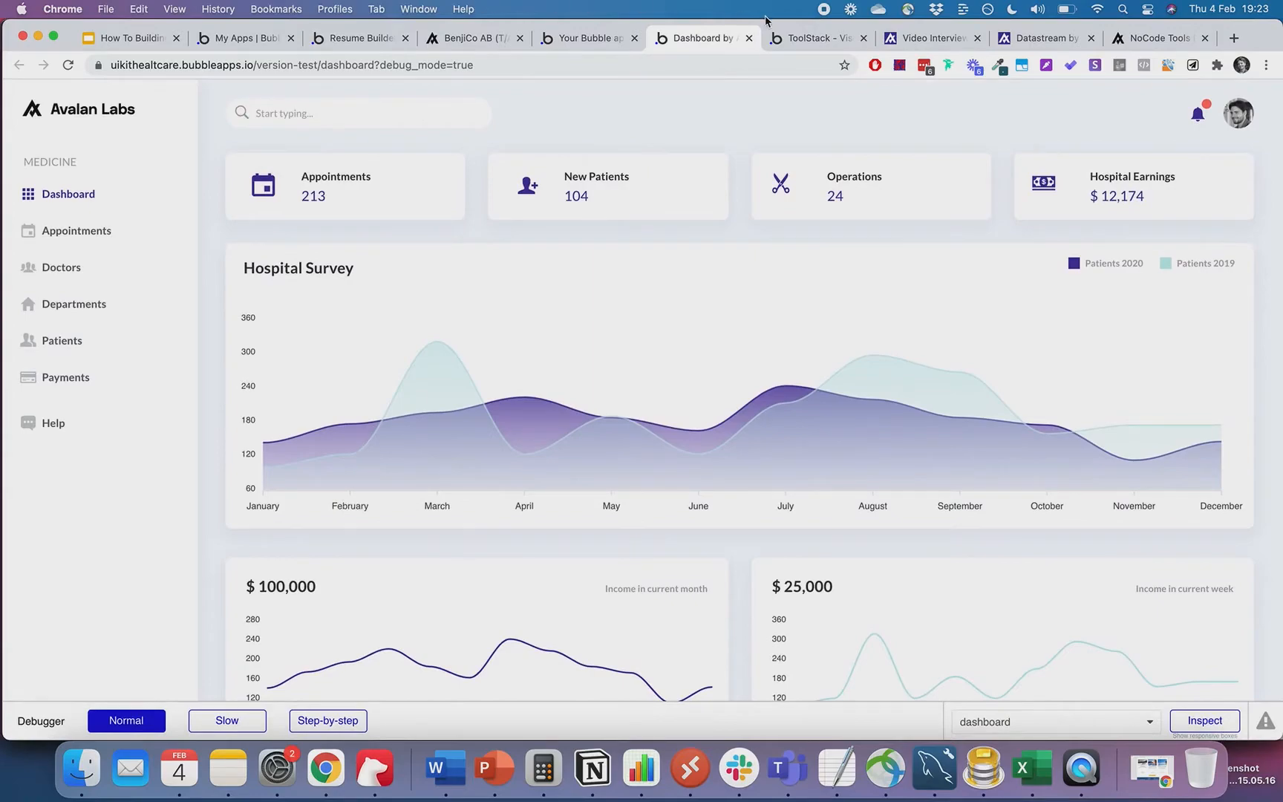
- Open ToolStack in dark mode, drop the debug_mode parameter, and log in with the demo account
{"action": "left_click", "coordinate": [797, 41]}
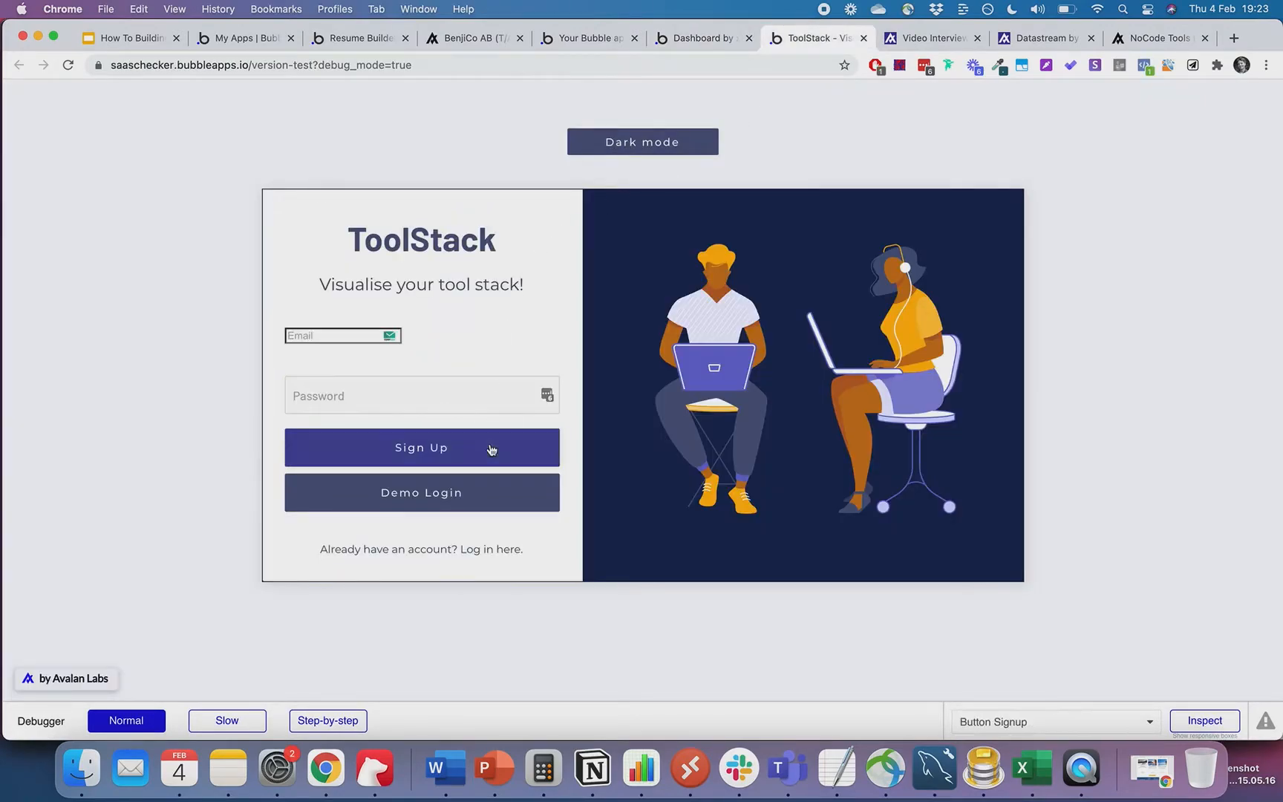
{"action": "left_click", "coordinate": [669, 145]}
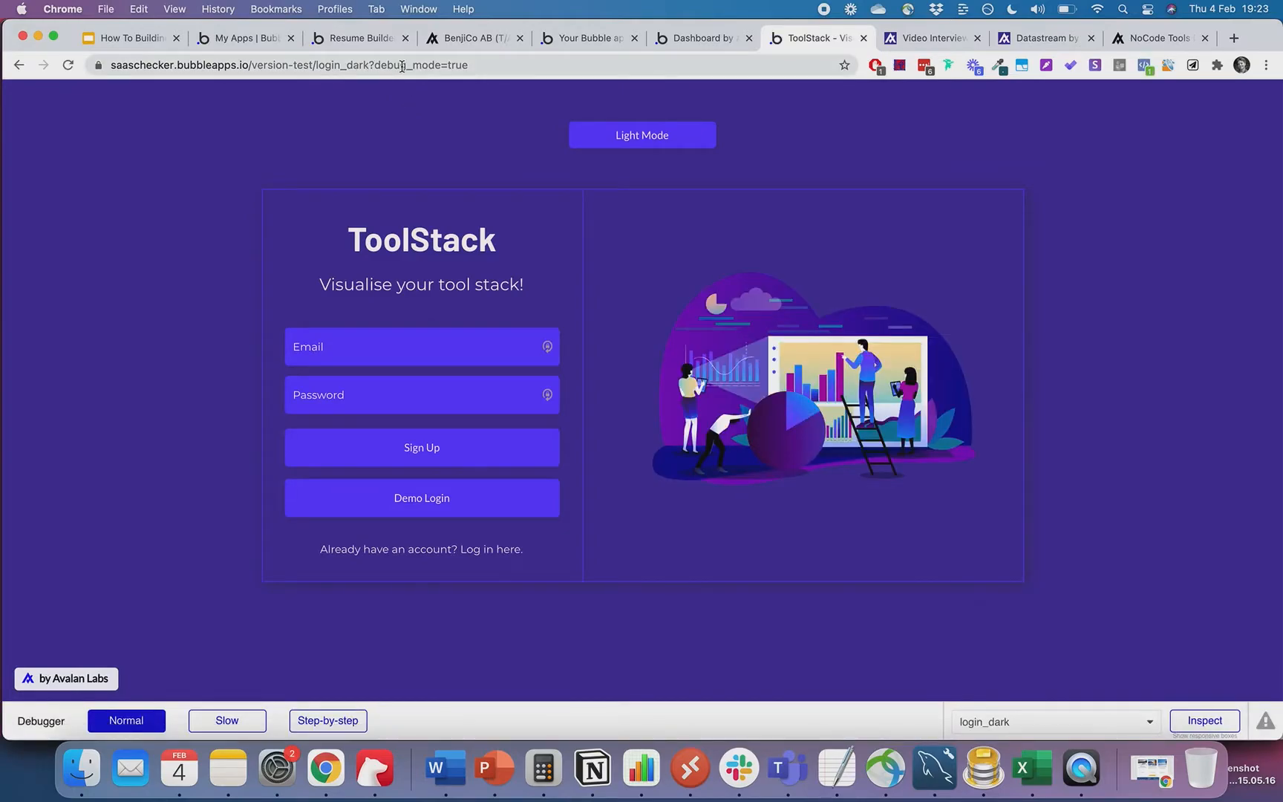
{"action": "left_click_drag", "start_coordinate": [373, 65], "coordinate": [624, 65]}
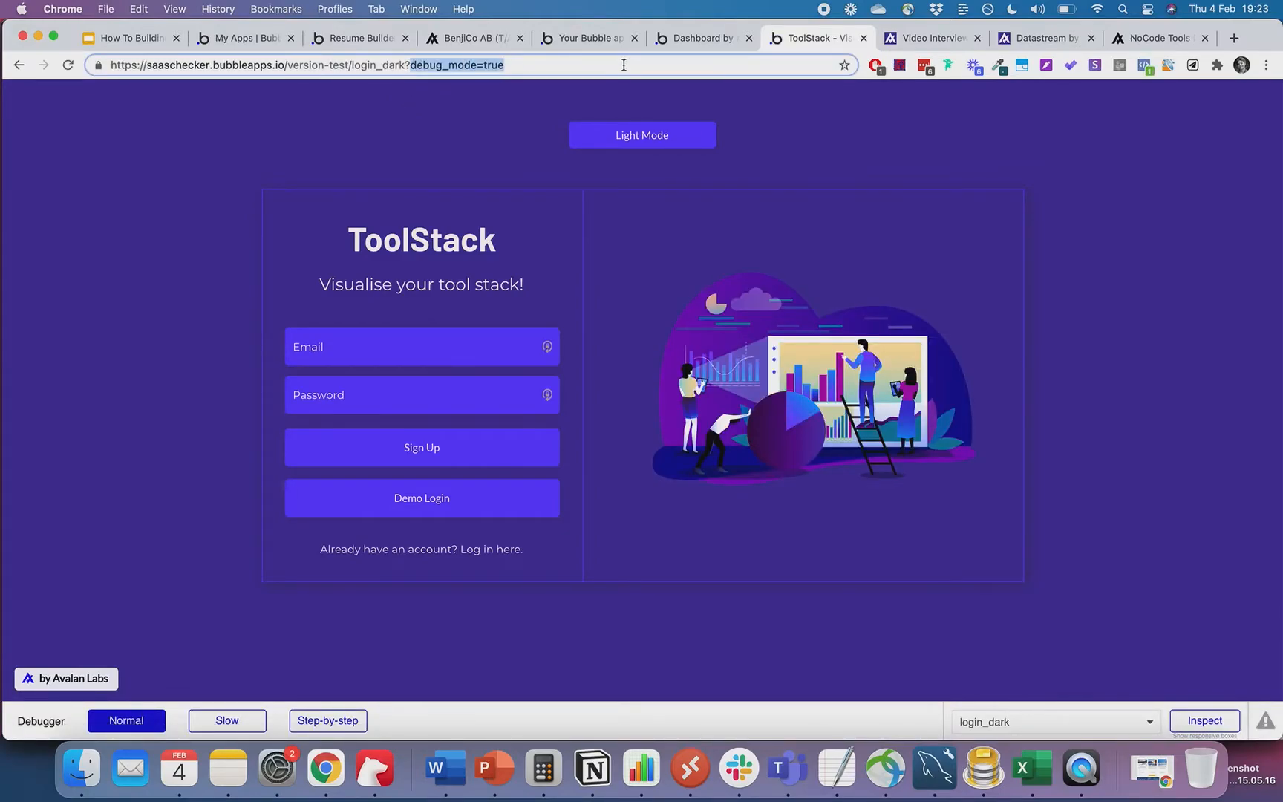
{"action": "key", "text": "BackSpace"}
{"action": "key", "text": "Return"}
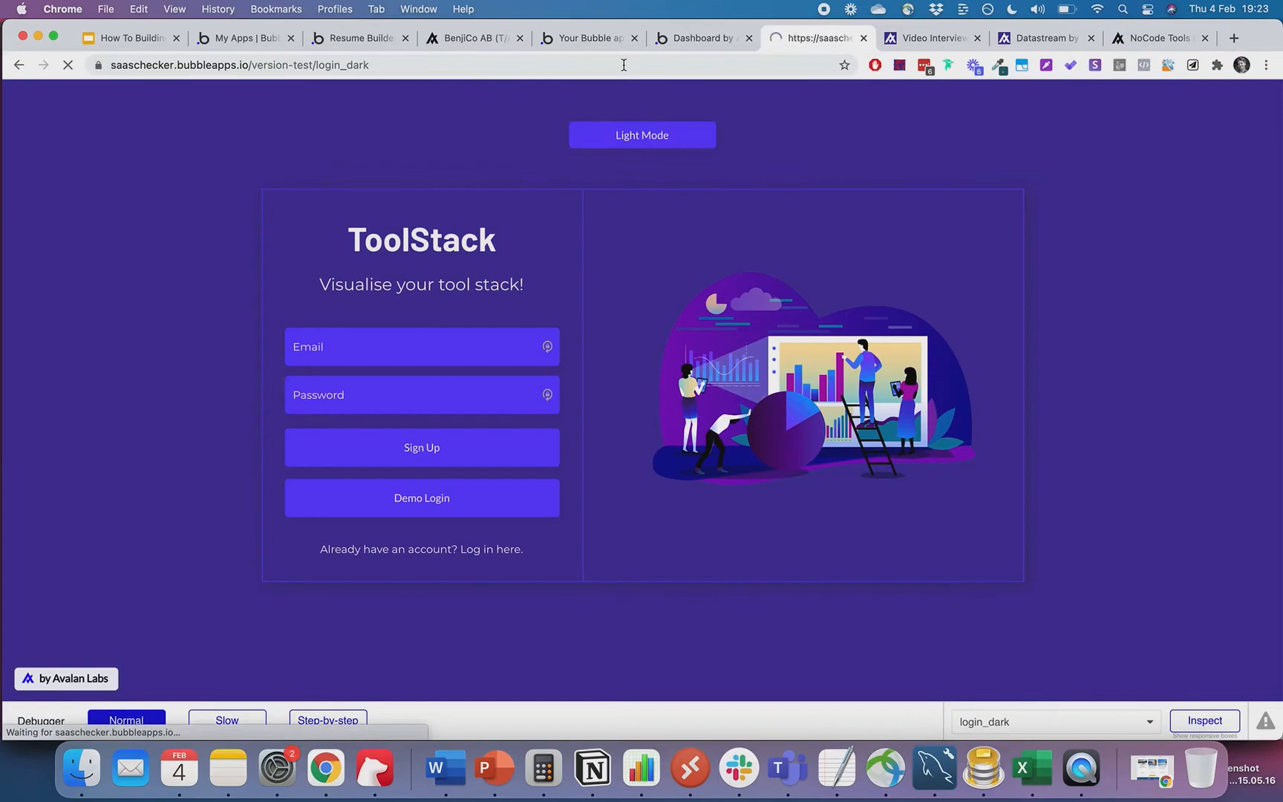
{"action": "left_click", "coordinate": [440, 499]}
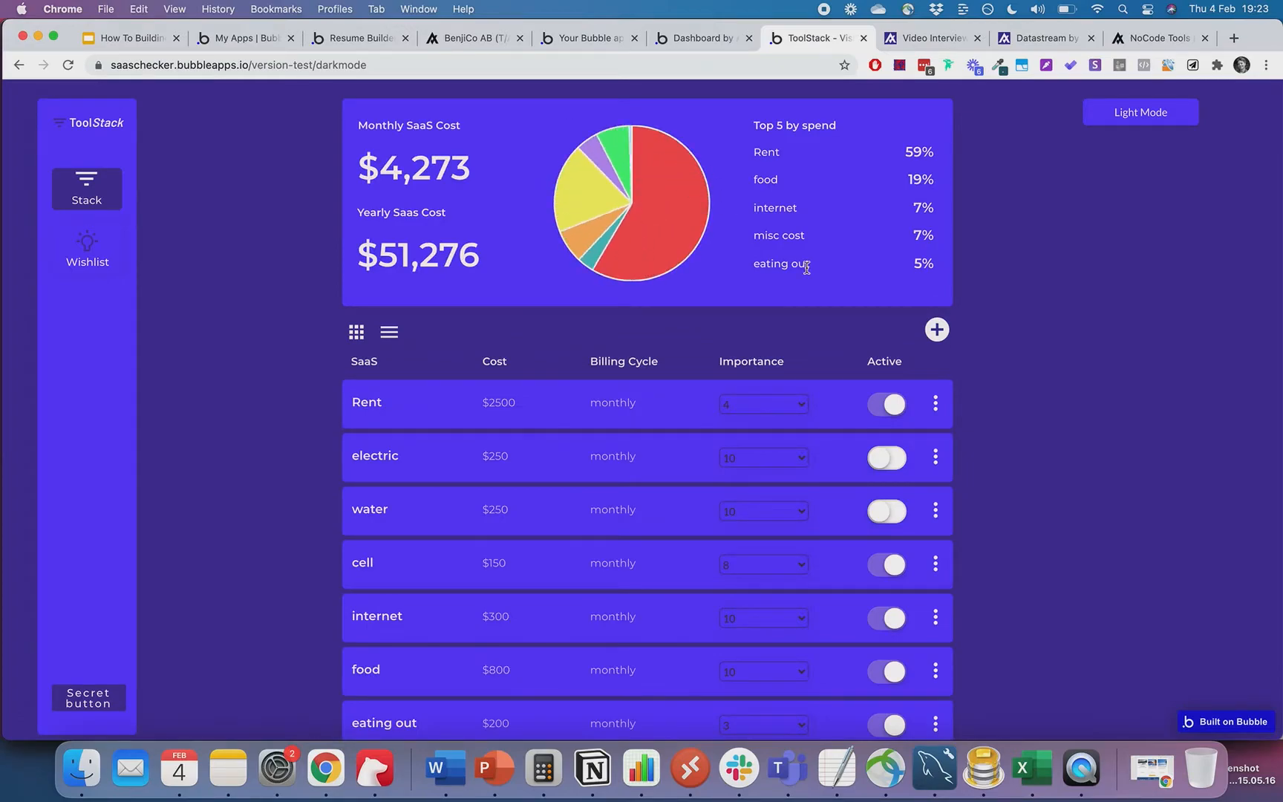
- Deactivate the Rent expense, cutting monthly cost from $4,273 to $1,773
{"action": "left_click", "coordinate": [889, 404]}
{"action": "scroll", "coordinate": [895, 402], "scroll_direction": "down", "scroll_amount": 3}
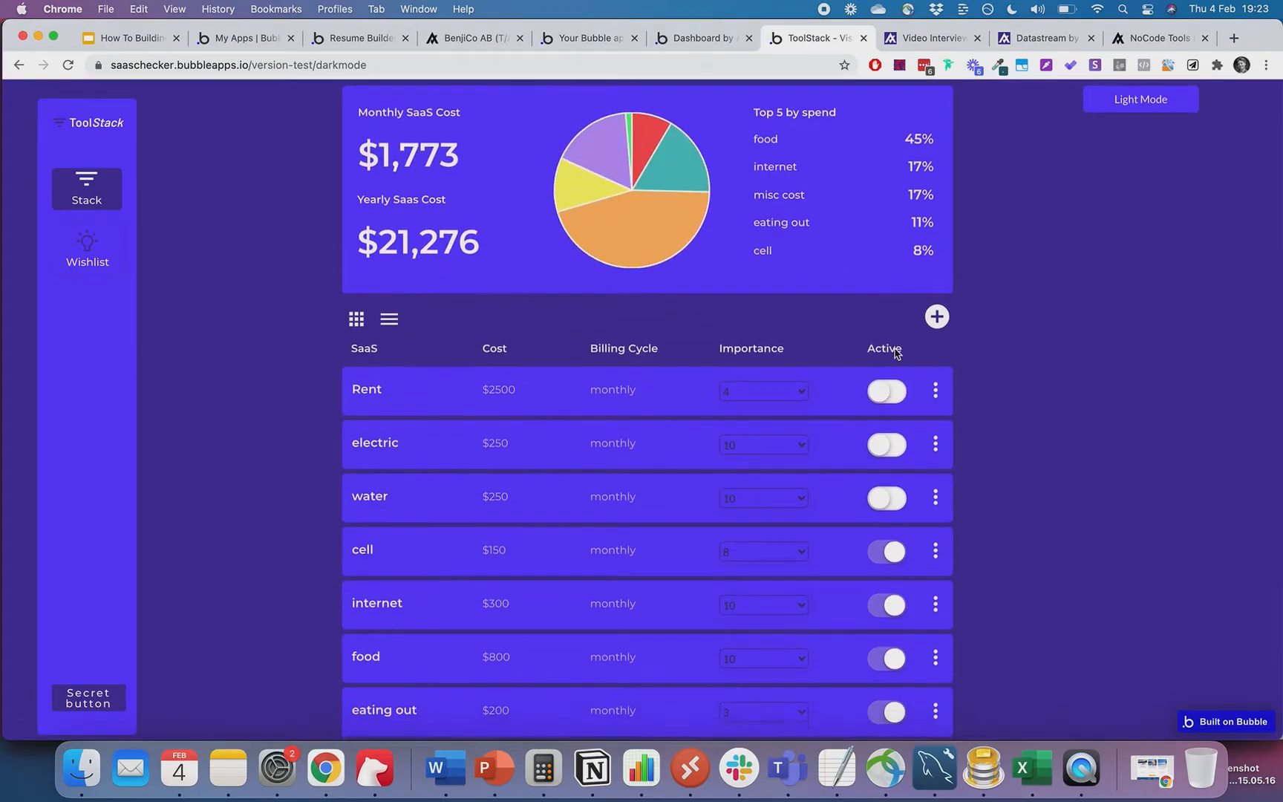
{"action": "scroll", "coordinate": [896, 354], "scroll_direction": "down", "scroll_amount": 3}
{"action": "scroll", "coordinate": [1038, 299], "scroll_direction": "up", "scroll_amount": 6}
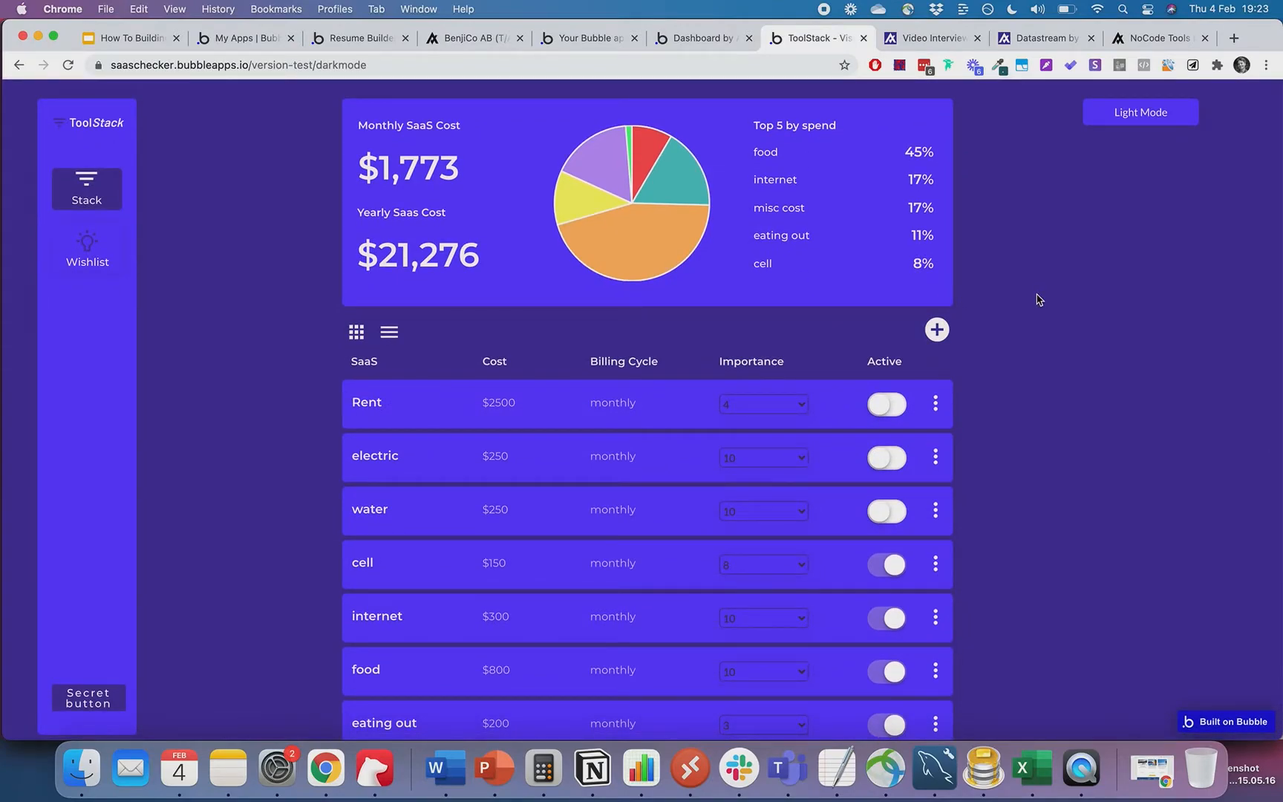
{"action": "left_click", "coordinate": [923, 40]}
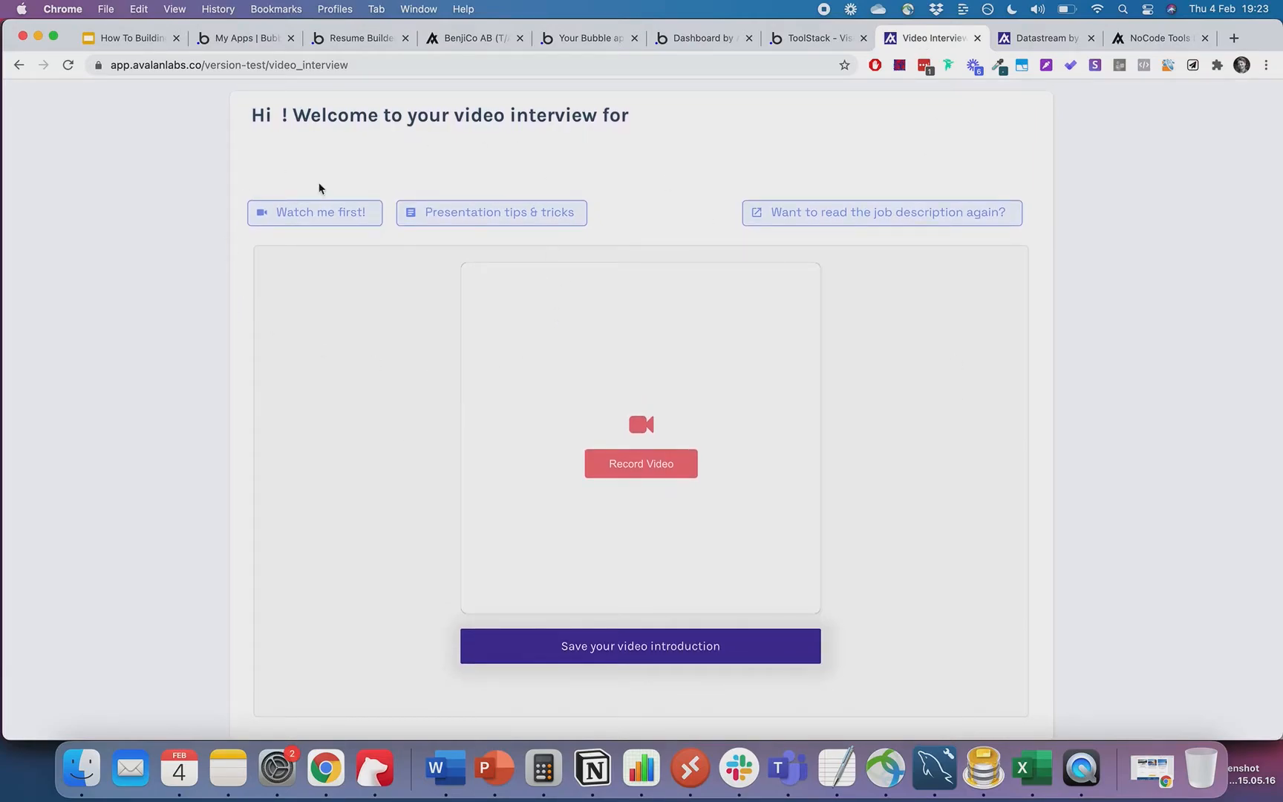
{"action": "scroll", "coordinate": [225, 421], "scroll_direction": "down", "scroll_amount": 1}
{"action": "scroll", "coordinate": [224, 421], "scroll_direction": "up", "scroll_amount": 1}
{"action": "left_click", "coordinate": [1041, 39]}
- Scroll the Datastream company table and open ELL-EFF Fastigheter AB's details
{"action": "scroll", "coordinate": [913, 397], "scroll_direction": "down", "scroll_amount": 4}
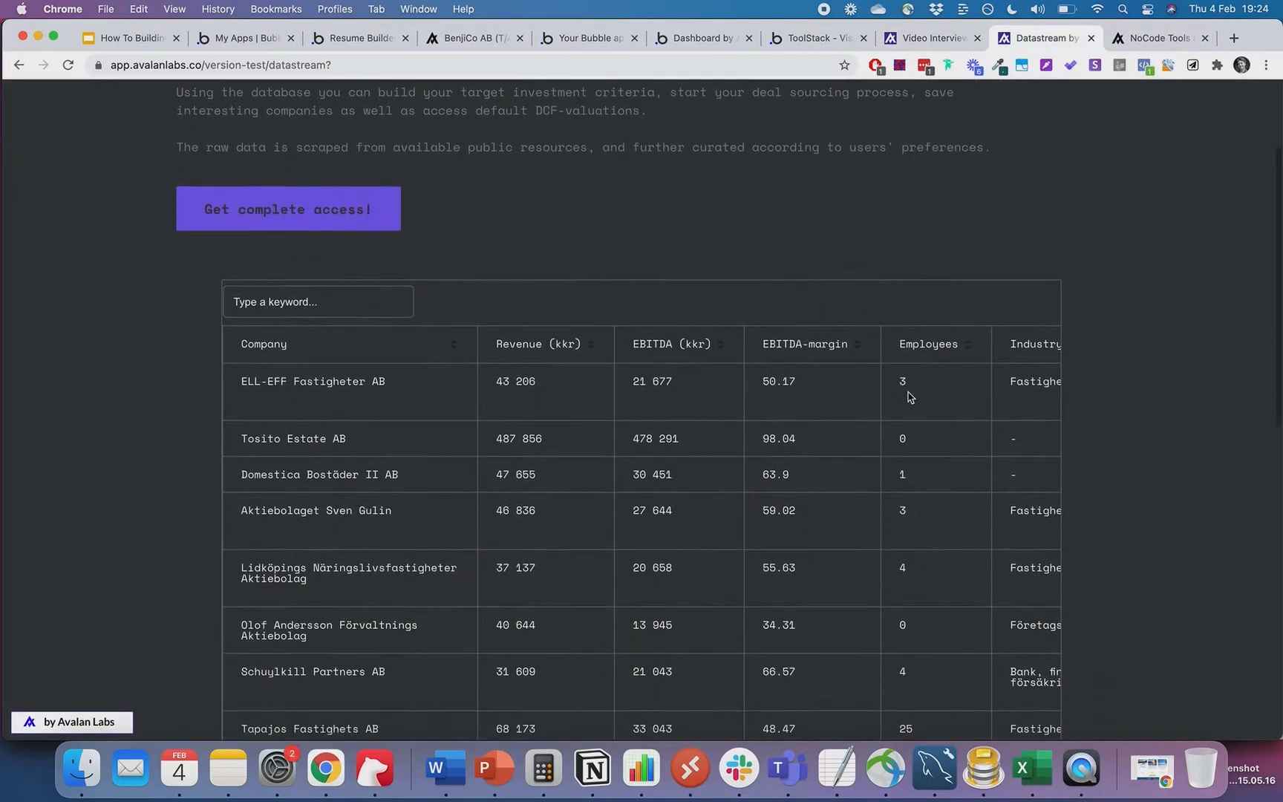
{"action": "scroll", "coordinate": [1174, 236], "scroll_direction": "up", "scroll_amount": 4}
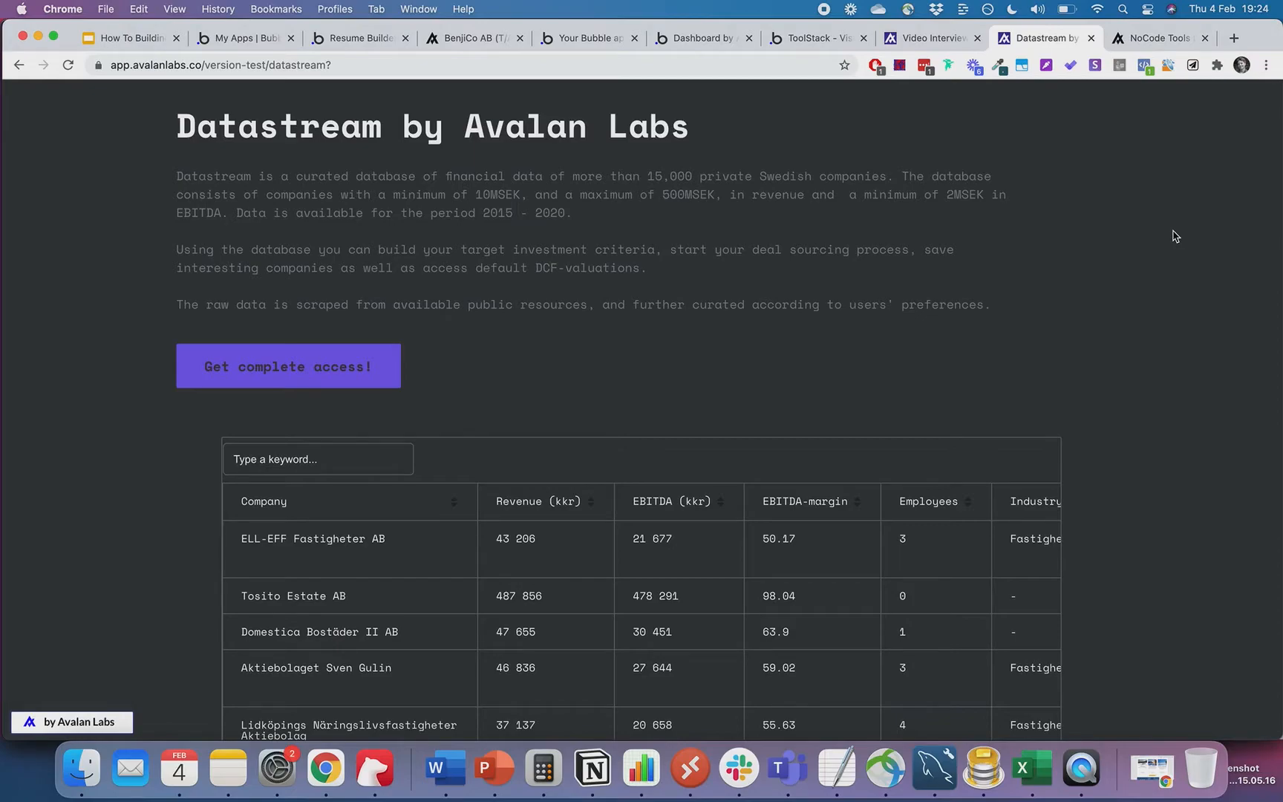
{"action": "scroll", "coordinate": [1176, 236], "scroll_direction": "down", "scroll_amount": 5}
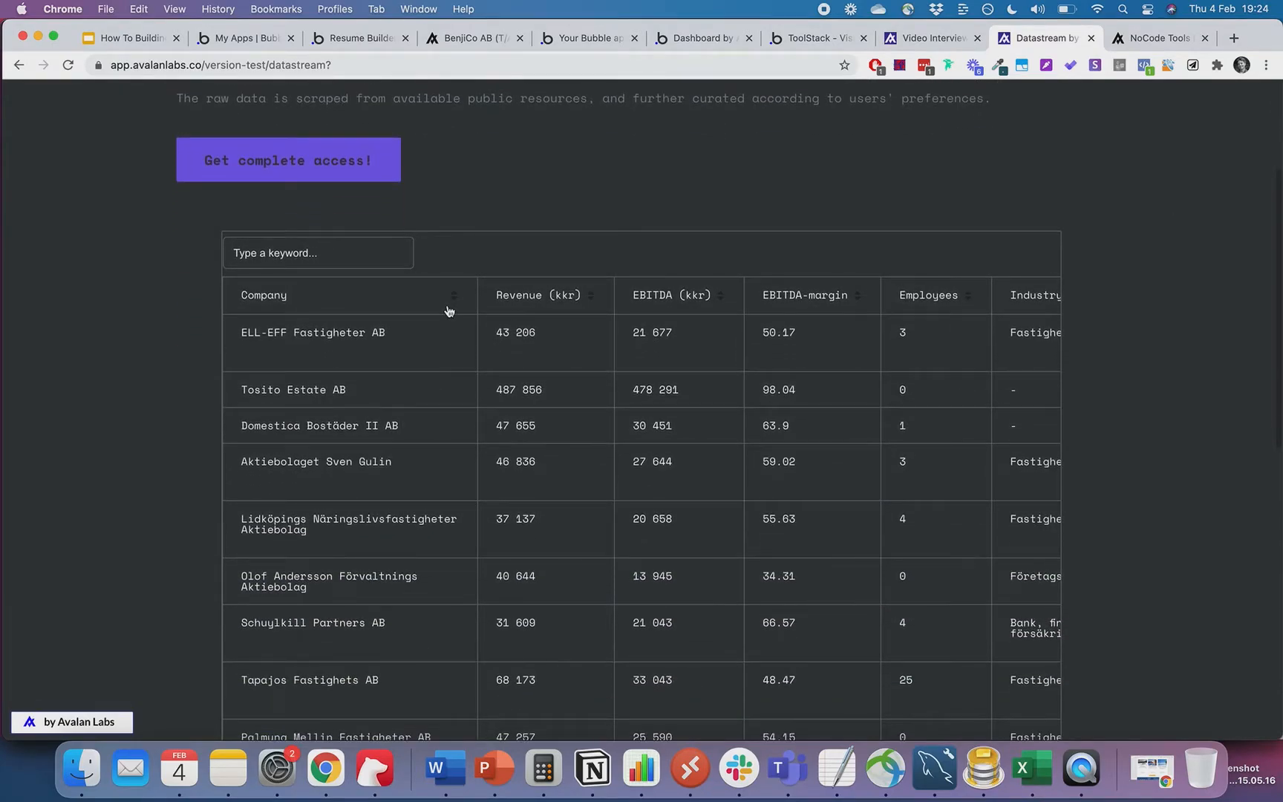
{"action": "scroll", "coordinate": [750, 258], "scroll_direction": "up", "scroll_amount": 5}
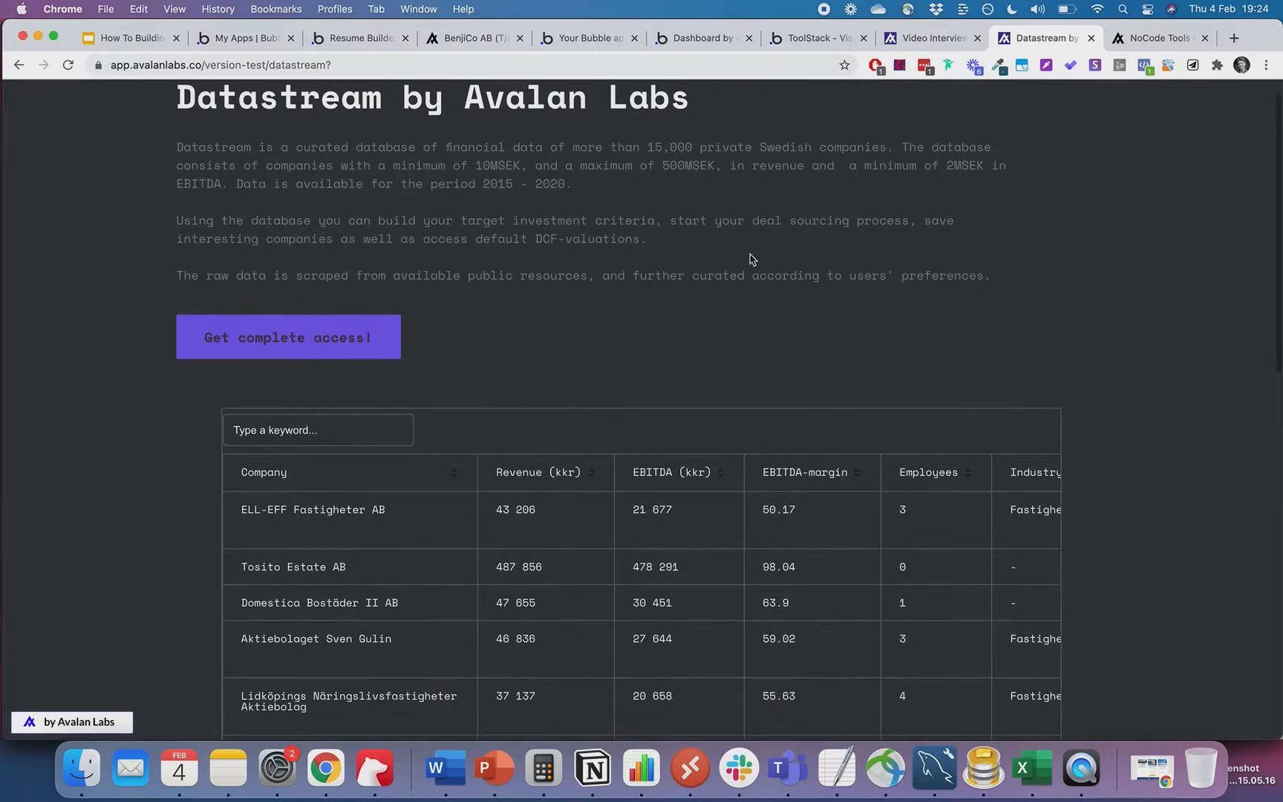
{"action": "scroll", "coordinate": [750, 258], "scroll_direction": "up", "scroll_amount": 1}
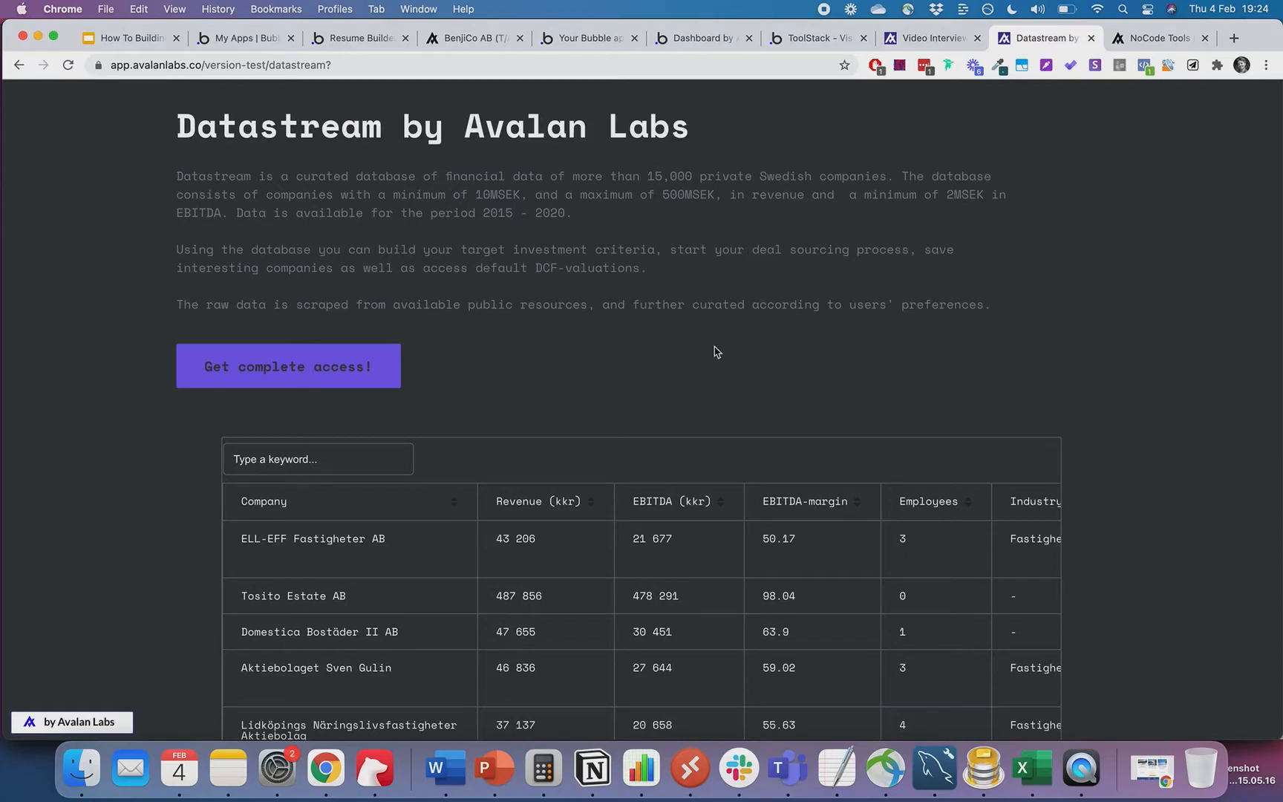
{"action": "left_click", "coordinate": [521, 552]}
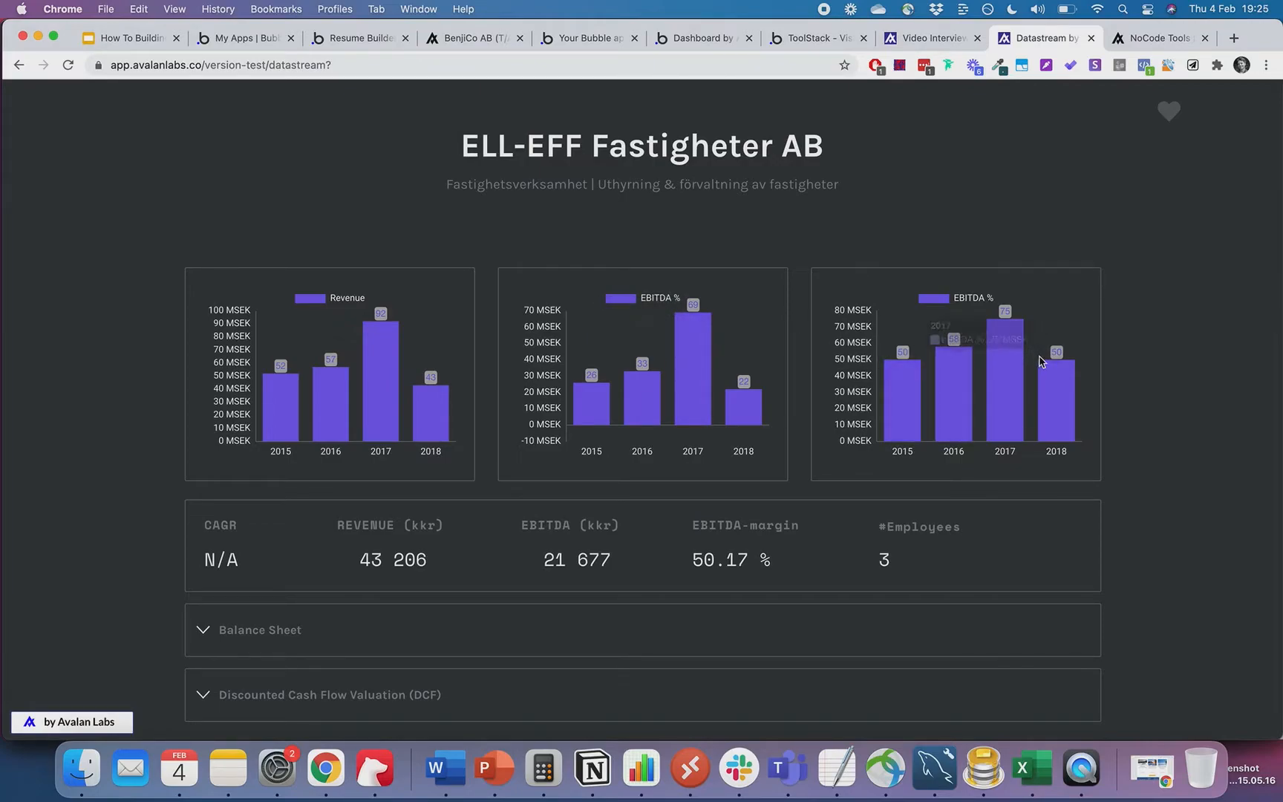
- Review its charts and figures and expand the Discounted Cash Flow Valuation section
{"action": "scroll", "coordinate": [1127, 340], "scroll_direction": "down", "scroll_amount": 1}
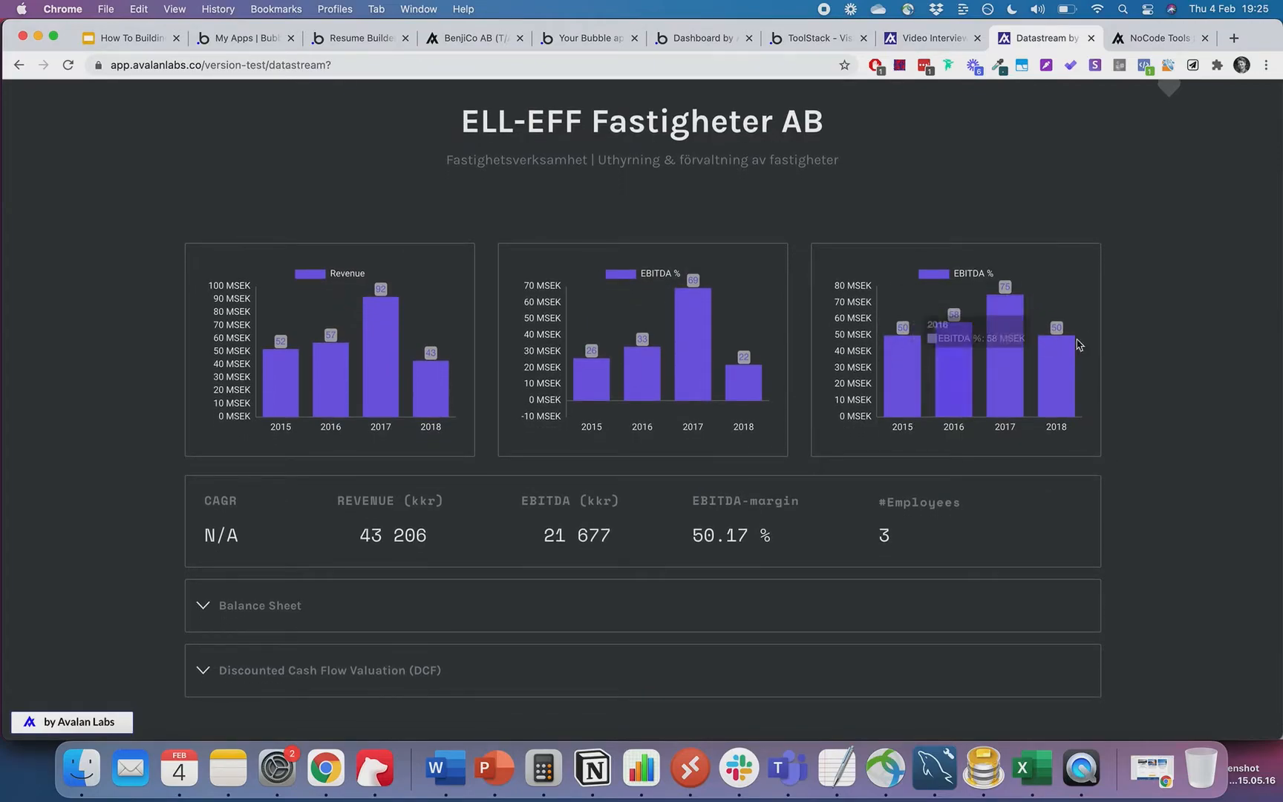
{"action": "scroll", "coordinate": [1129, 344], "scroll_direction": "down", "scroll_amount": 2}
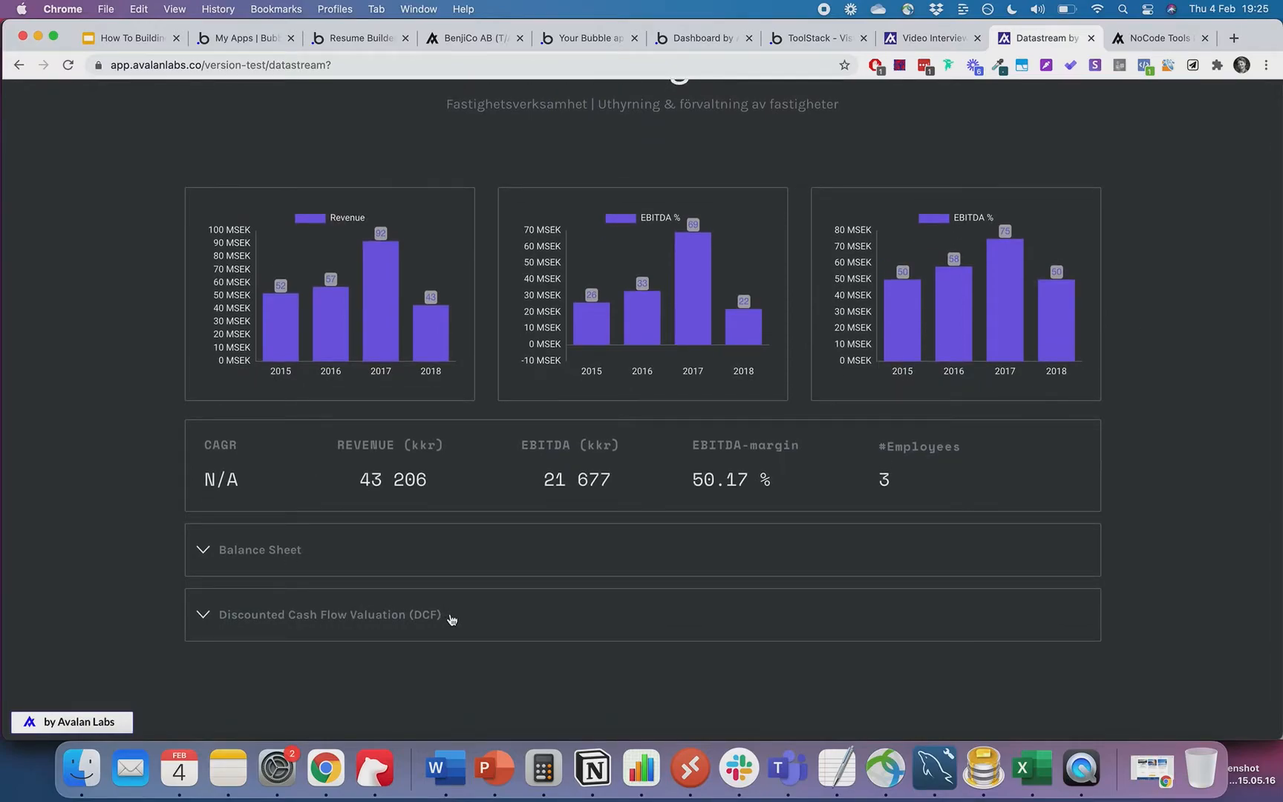
{"action": "scroll", "coordinate": [117, 487], "scroll_direction": "up", "scroll_amount": 3}
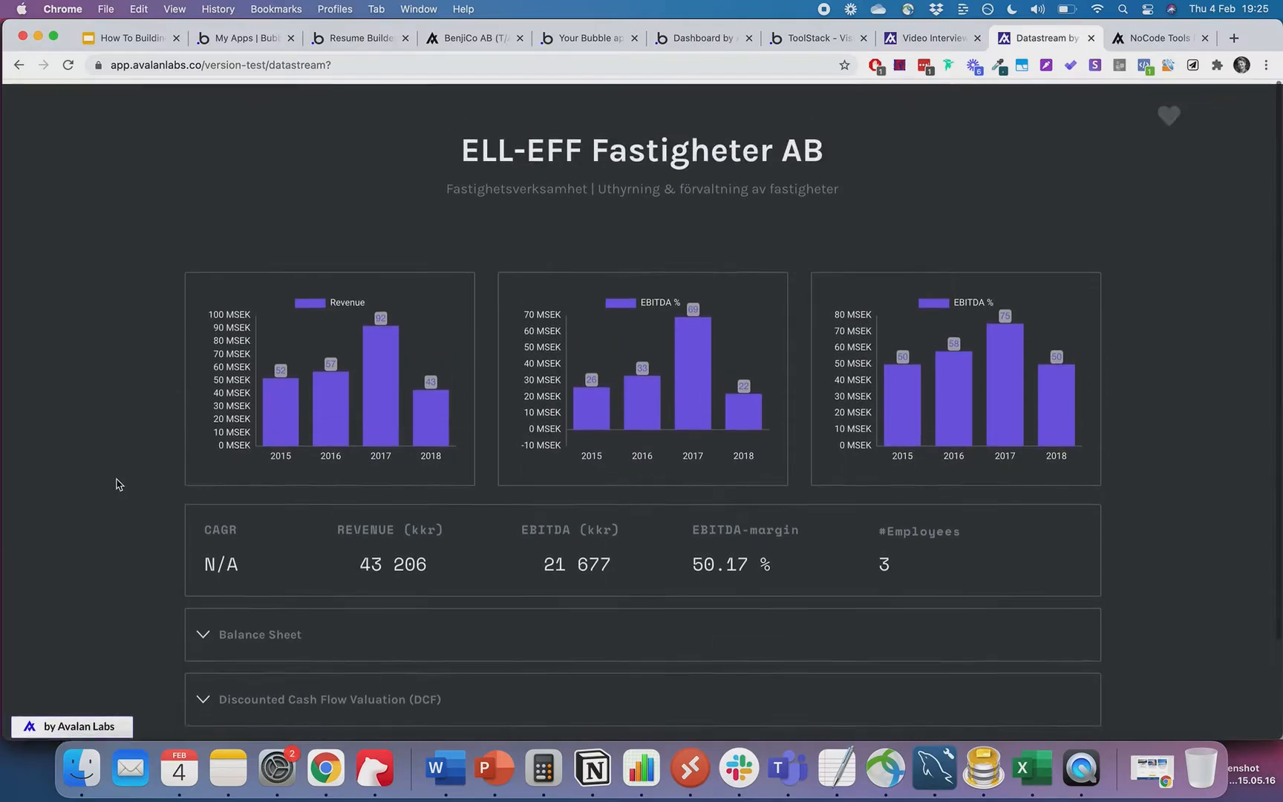
{"action": "scroll", "coordinate": [262, 665], "scroll_direction": "down", "scroll_amount": 1}
{"action": "left_click", "coordinate": [298, 682]}
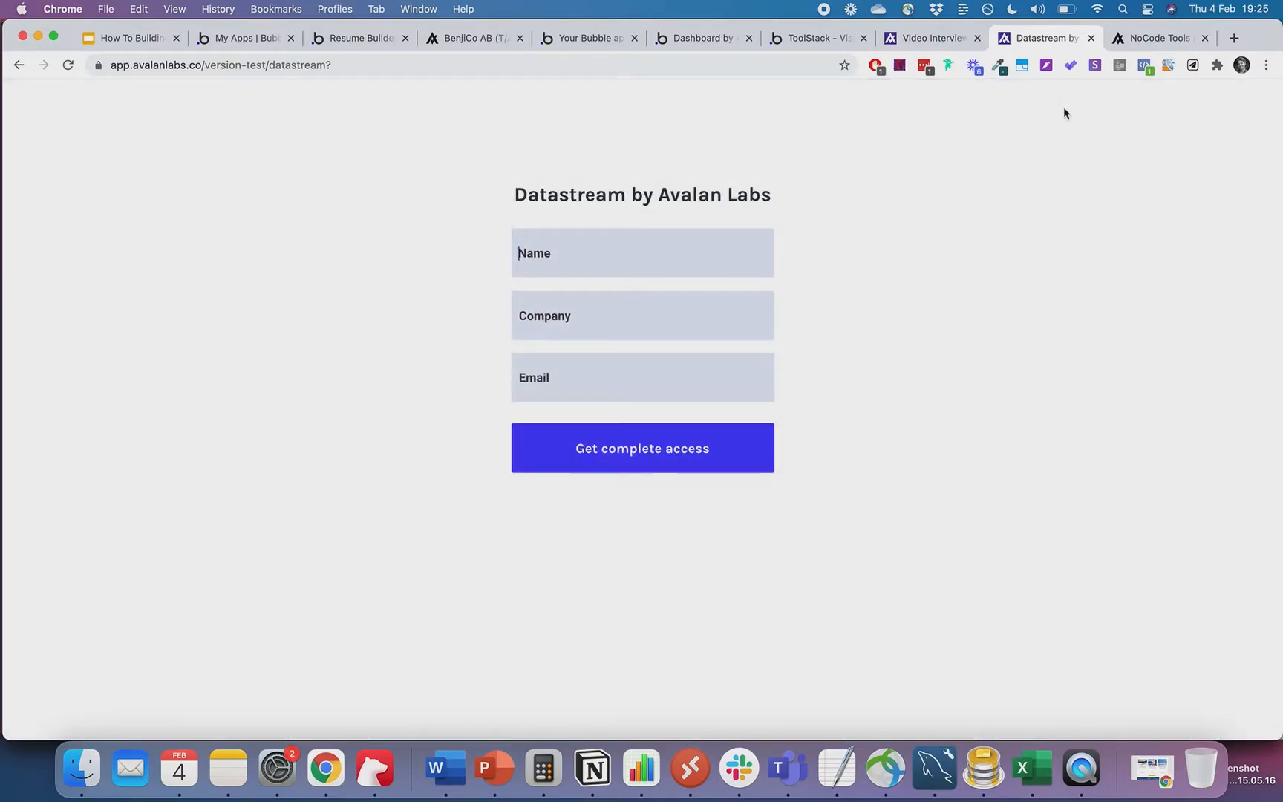
{"action": "left_click", "coordinate": [1091, 38]}
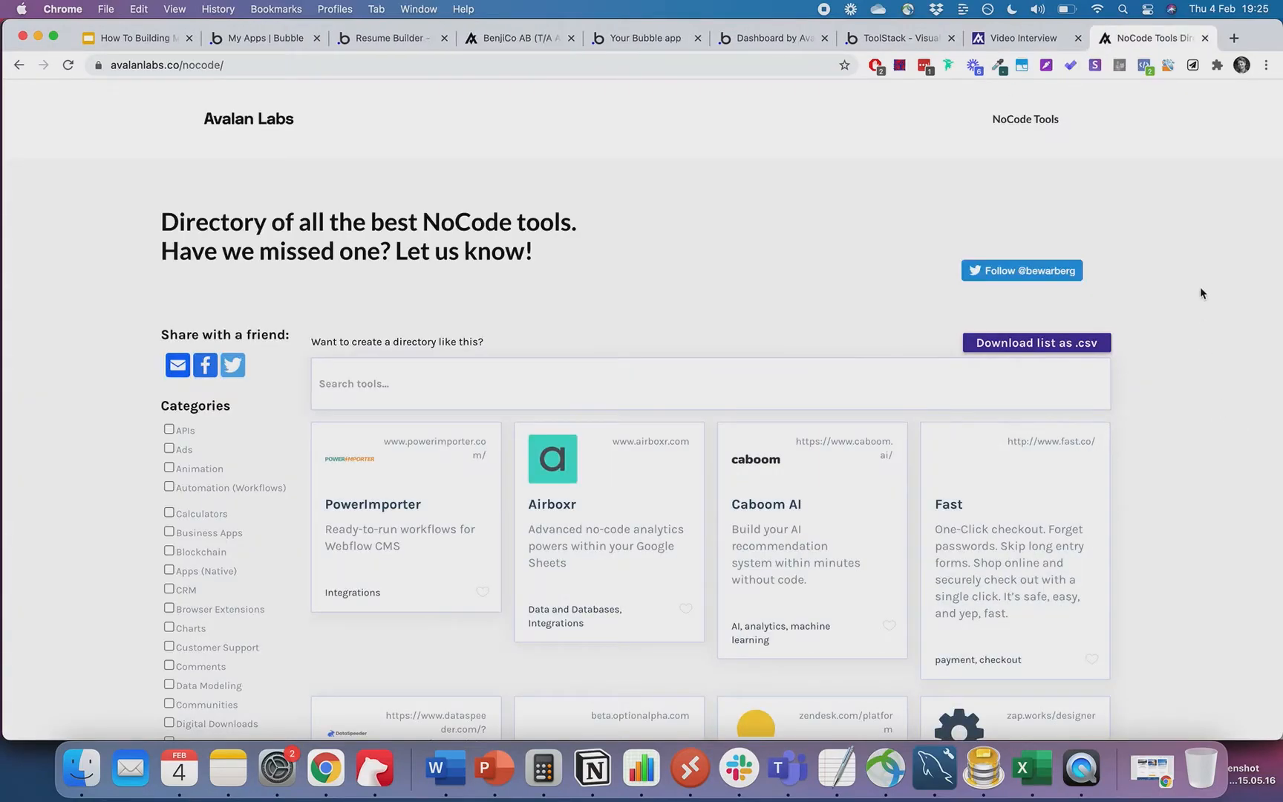
- Search the tools directory for 'bubb' and filter by the Ads and Calculators categories
{"action": "scroll", "coordinate": [684, 158], "scroll_direction": "down", "scroll_amount": 1}
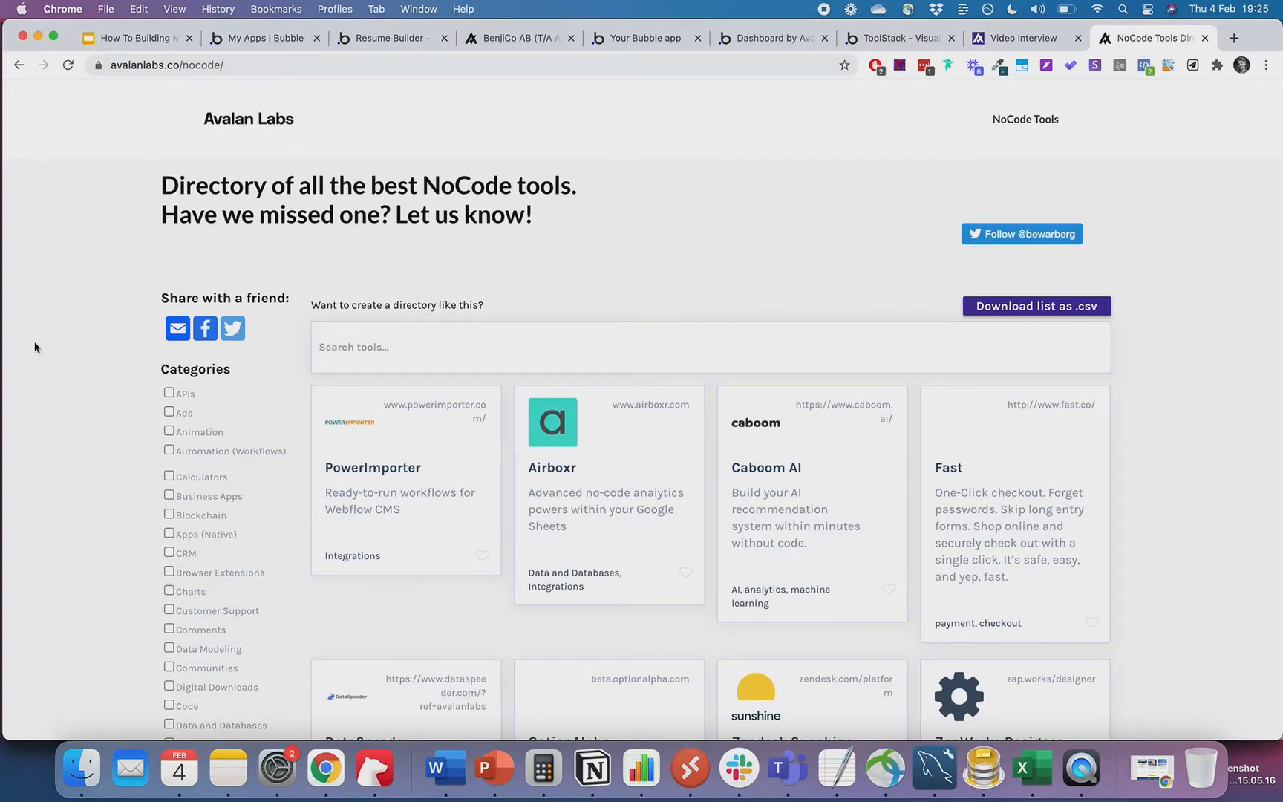
{"action": "scroll", "coordinate": [75, 342], "scroll_direction": "down", "scroll_amount": 2}
{"action": "scroll", "coordinate": [75, 342], "scroll_direction": "up", "scroll_amount": 3}
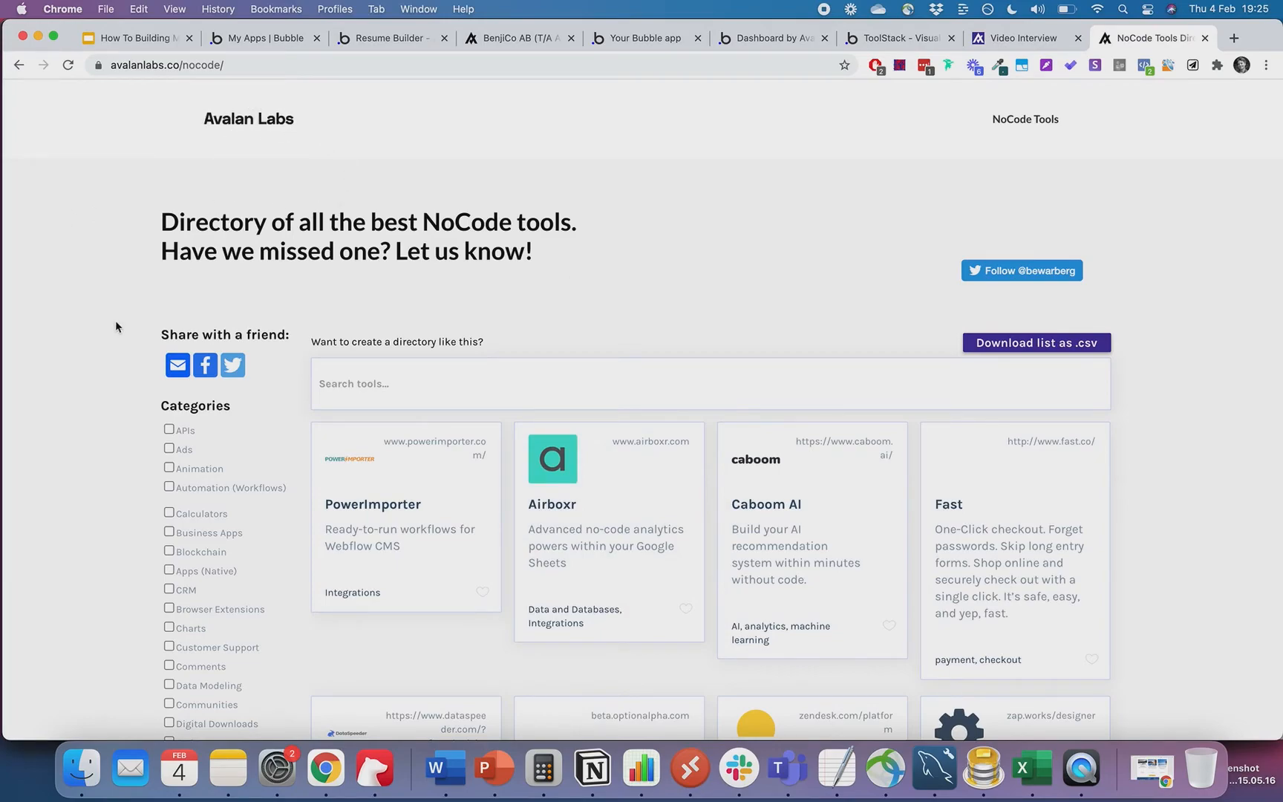
{"action": "left_click", "coordinate": [360, 369]}
{"action": "type", "text": "bubb"}
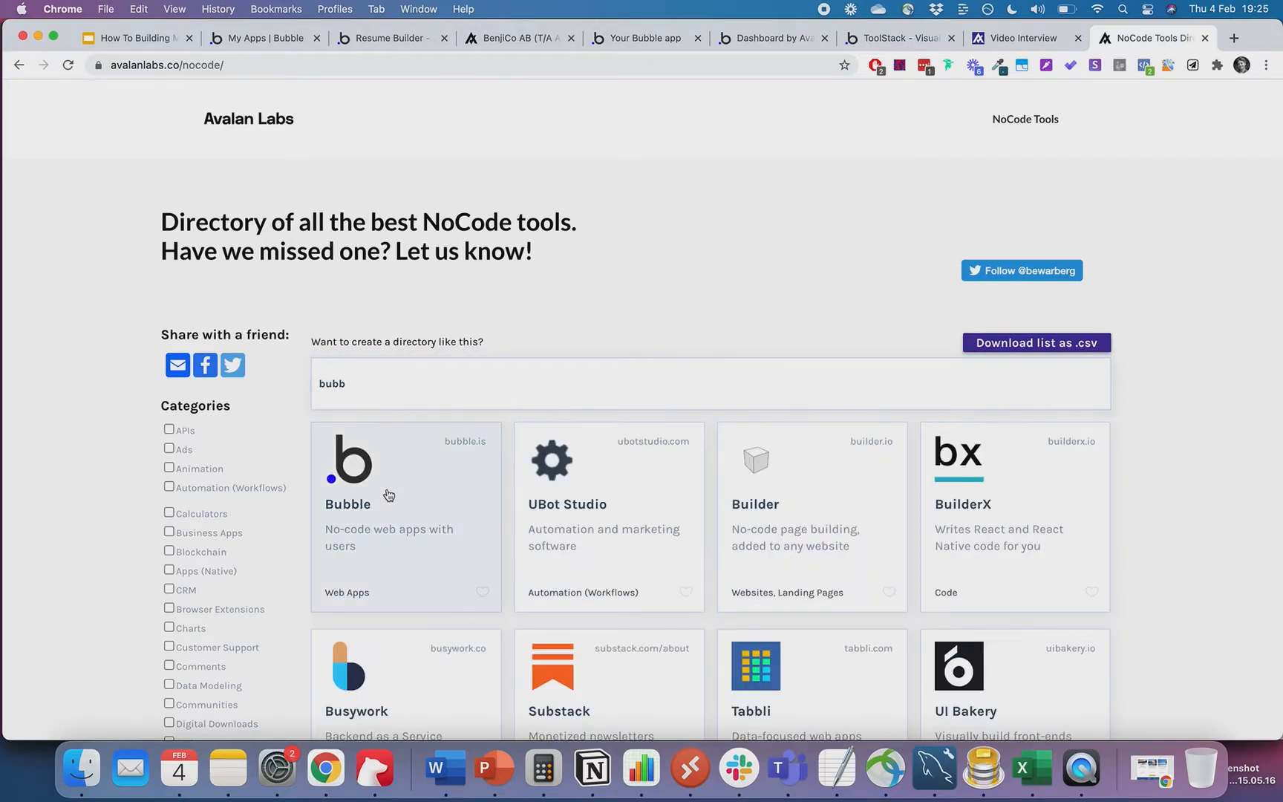
{"action": "scroll", "coordinate": [365, 353], "scroll_direction": "down", "scroll_amount": 2}
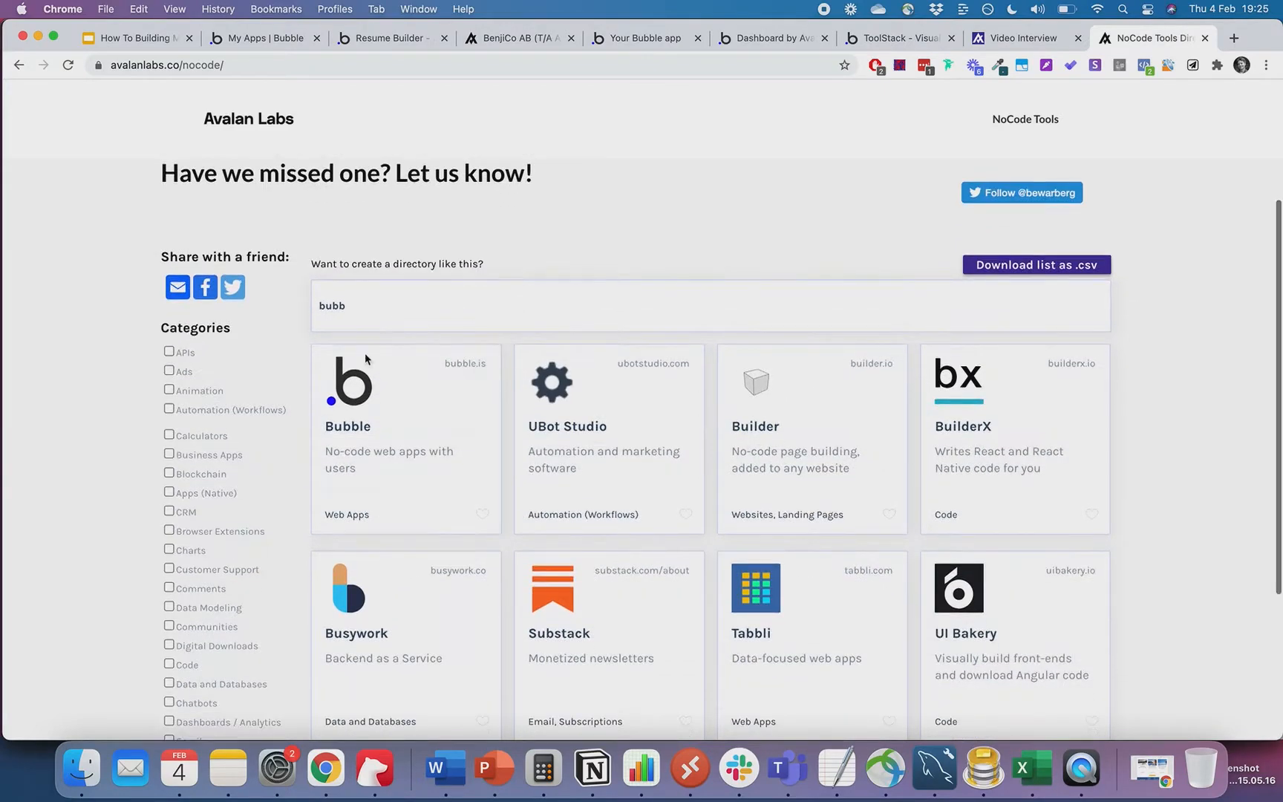
{"action": "left_click", "coordinate": [169, 371]}
{"action": "left_click", "coordinate": [169, 435]}
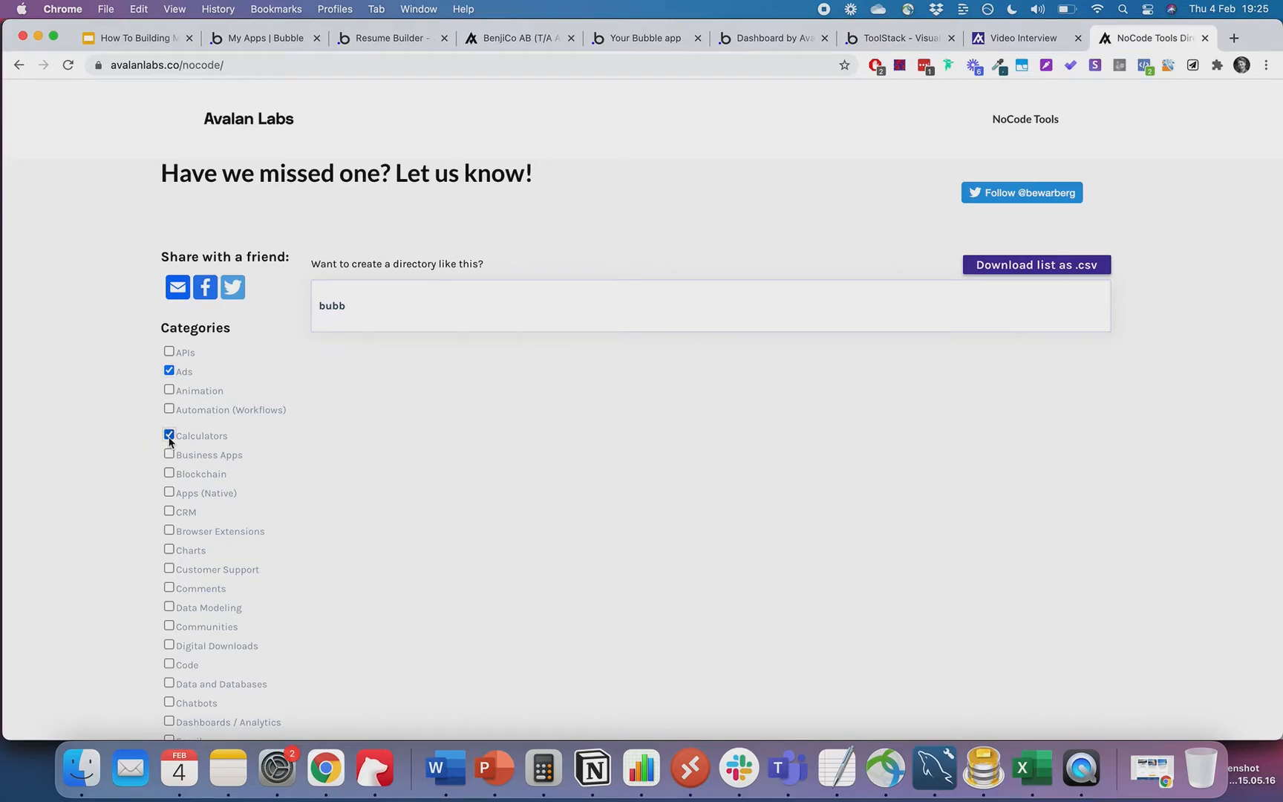
- Replace the search with 'option' and remove the Ads and Calculators filters
{"action": "double_click", "coordinate": [358, 299]}
{"action": "key", "text": "BackSpace"}
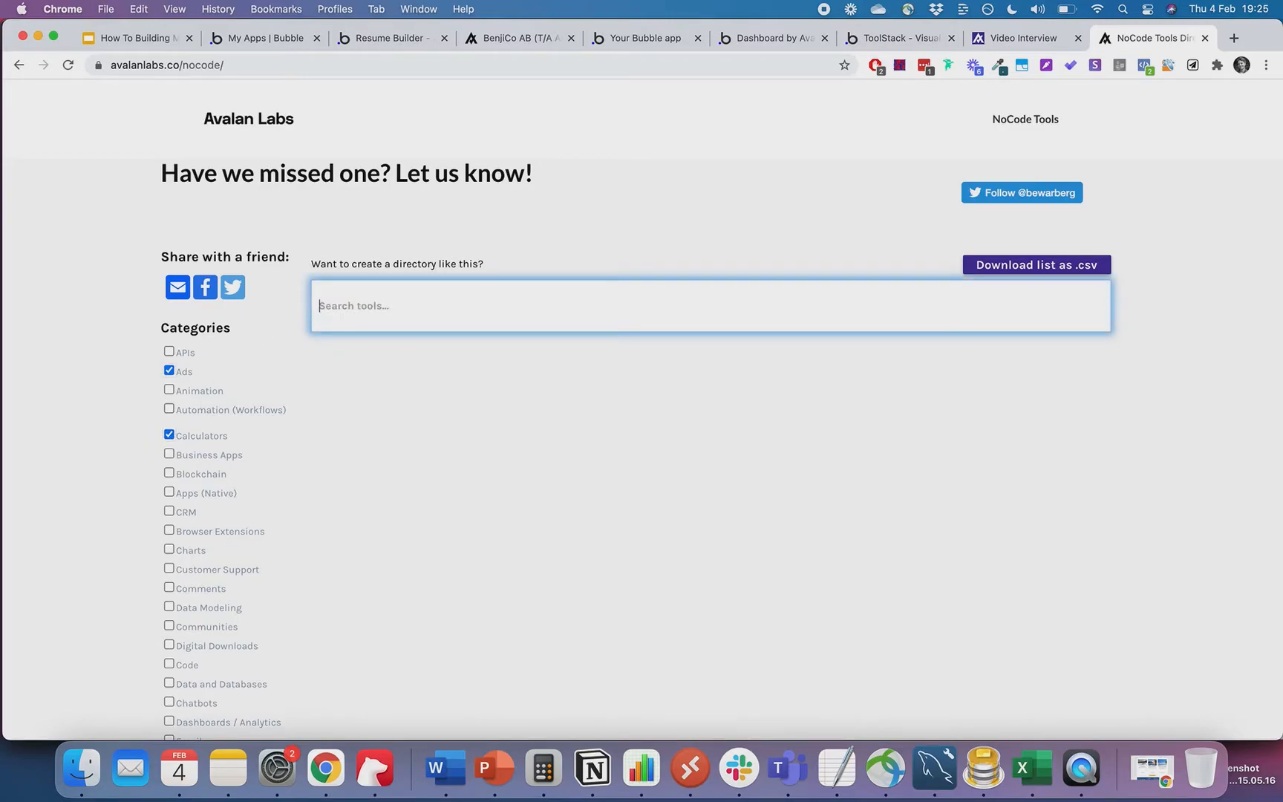
{"action": "left_click", "coordinate": [566, 224]}
{"action": "left_click", "coordinate": [378, 308]}
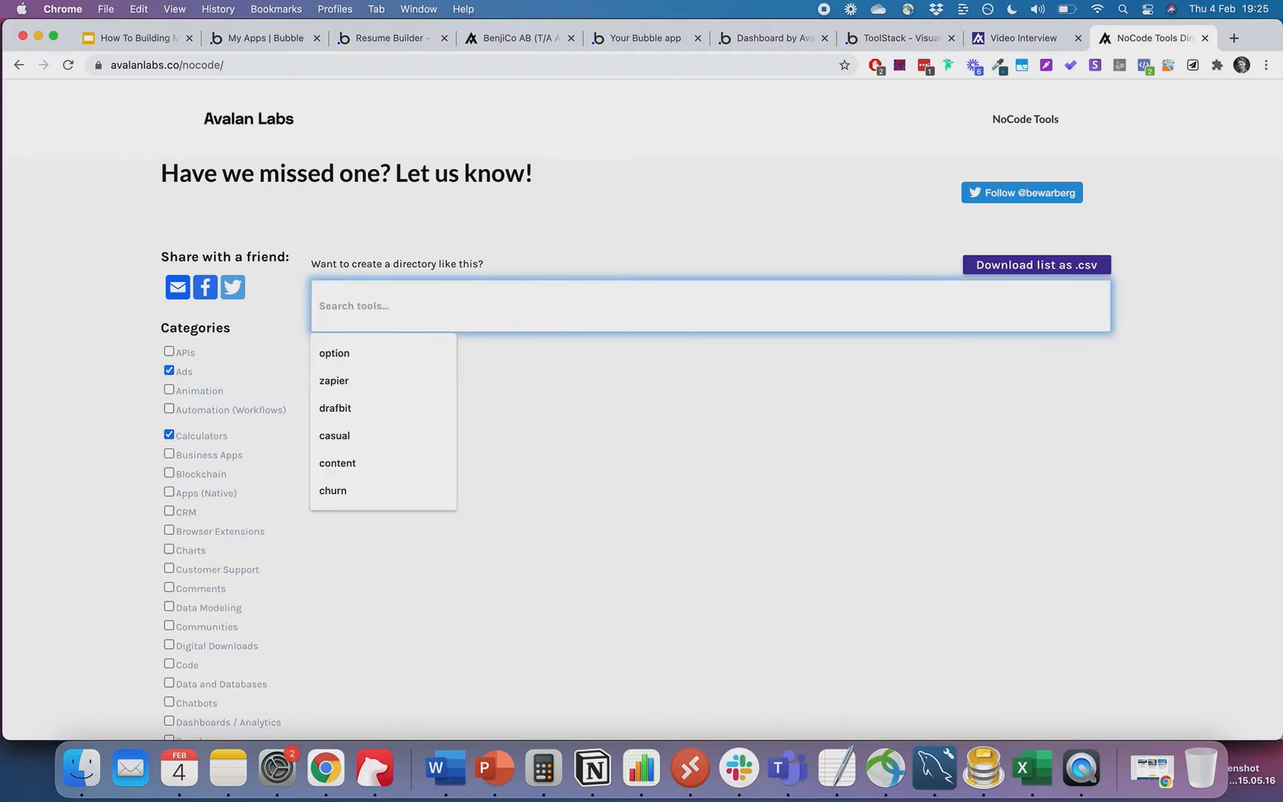
{"action": "left_click", "coordinate": [364, 367]}
{"action": "left_click", "coordinate": [169, 371]}
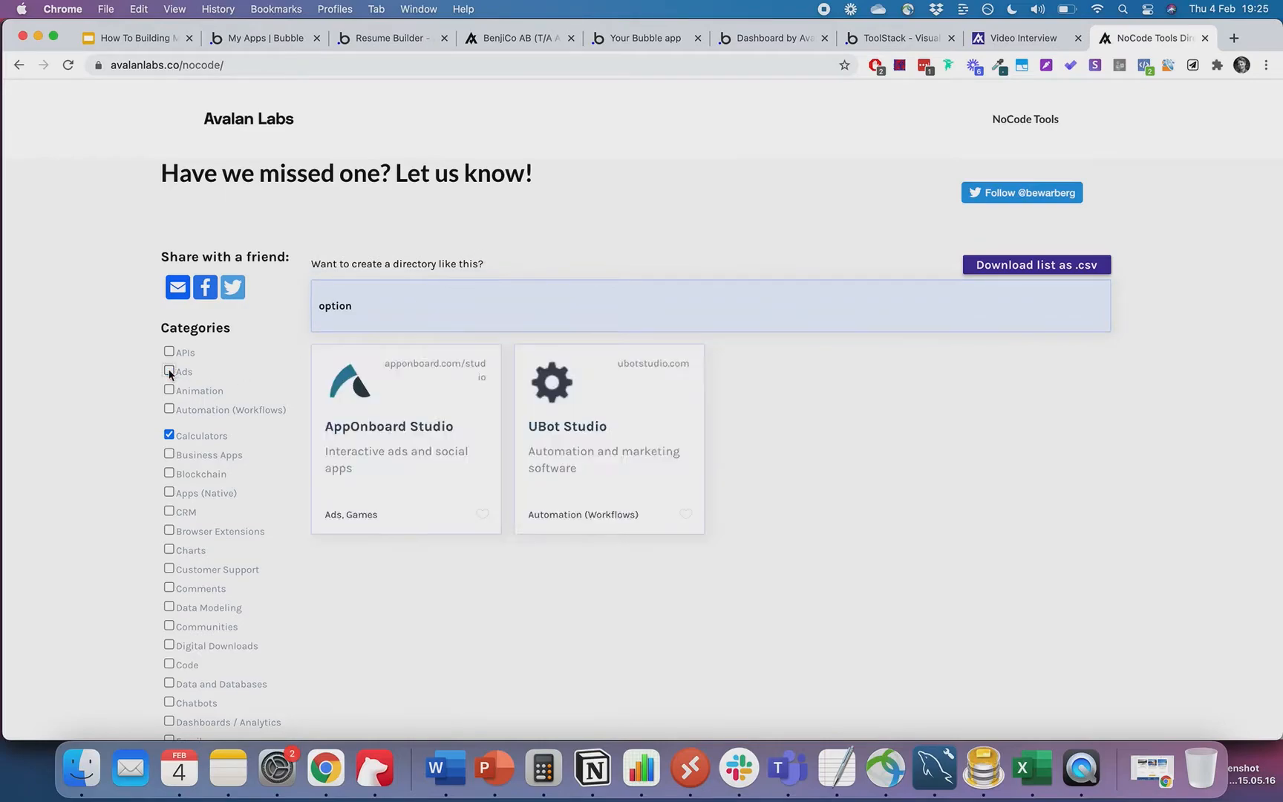
{"action": "left_click", "coordinate": [170, 435]}
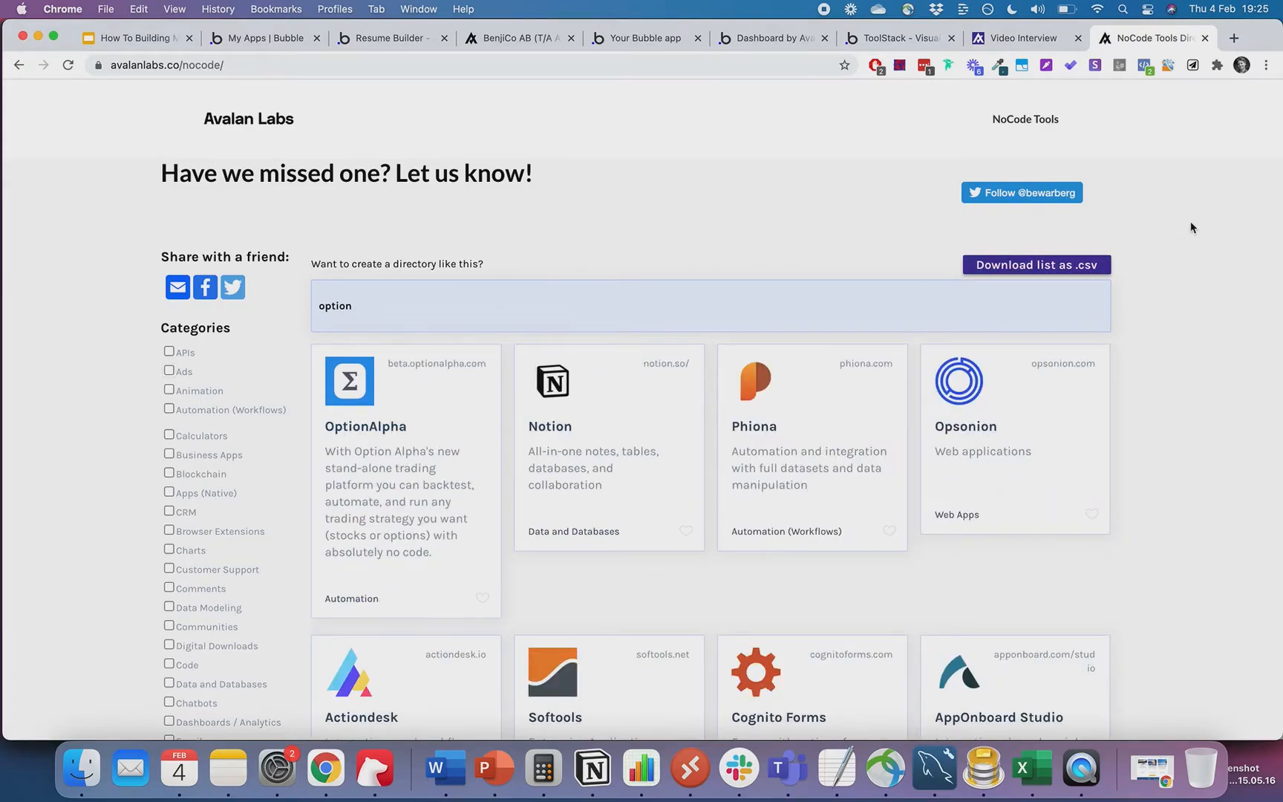
{"action": "left_click", "coordinate": [148, 41]}
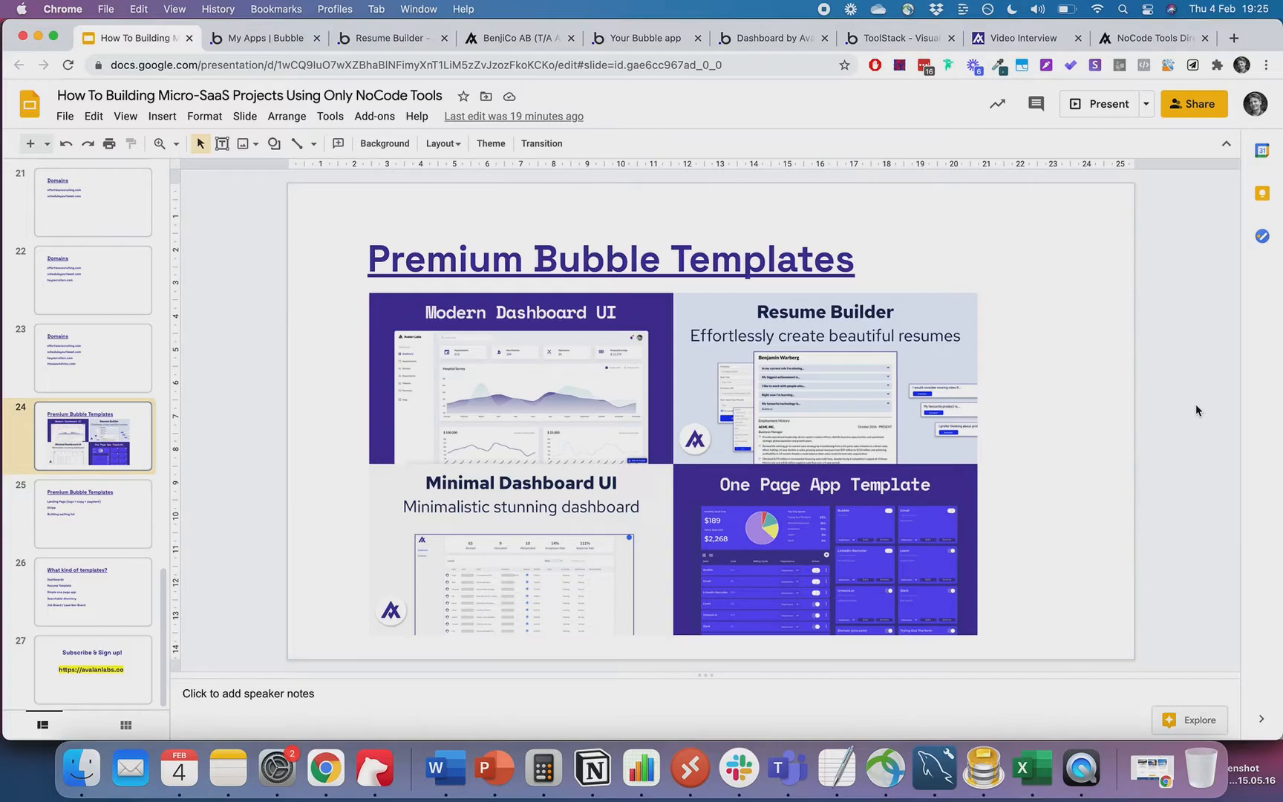
- Advance the deck to slide 25 and close the Resume Builder, BenjiCo, ToolStack and other demo app tabs
{"action": "left_click", "coordinate": [95, 358]}
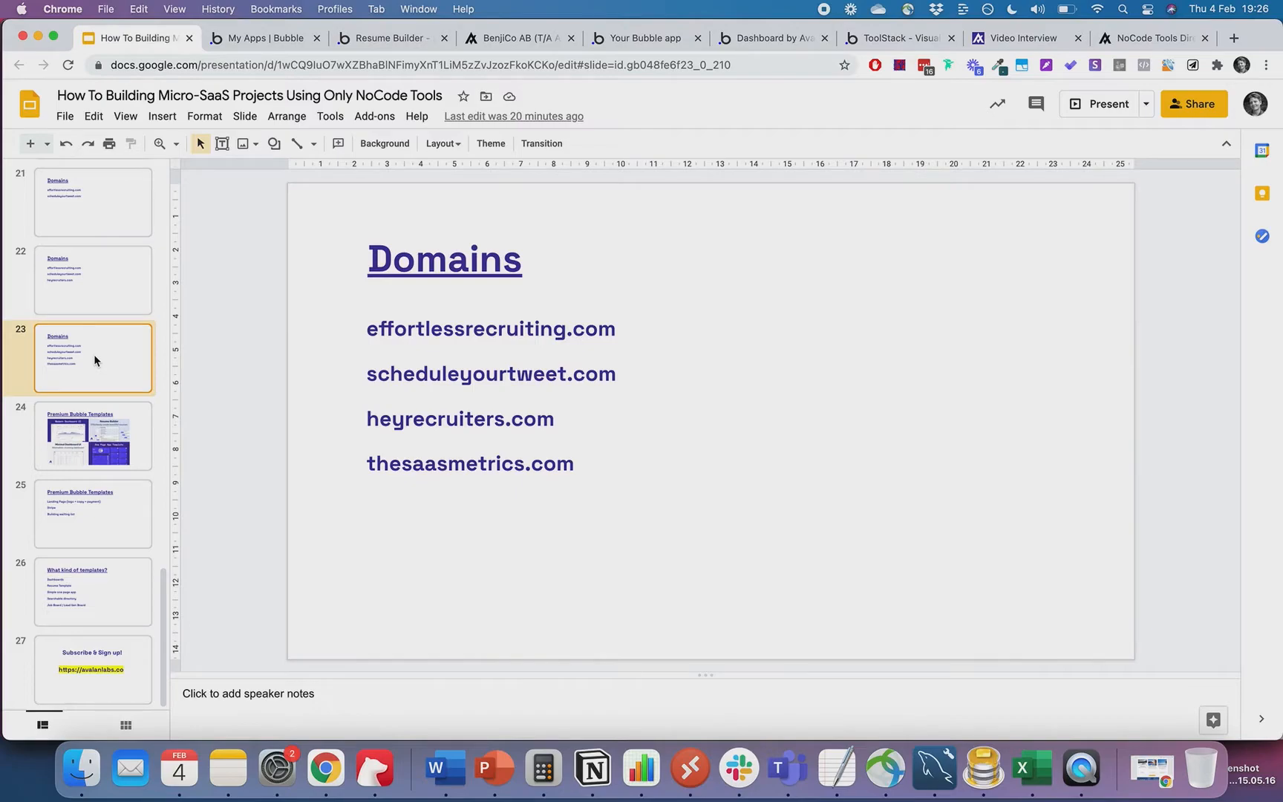
{"action": "key", "text": "Down"}
{"action": "key", "text": "Down"}
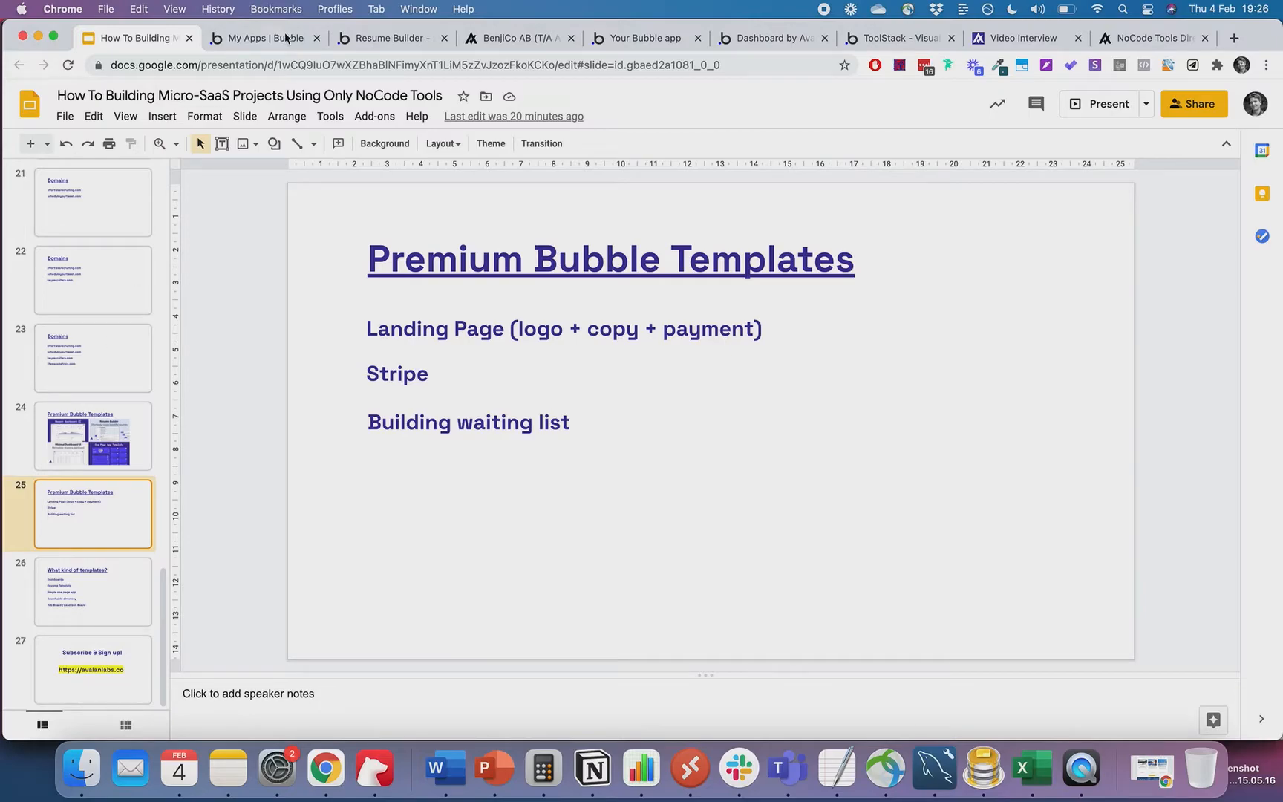
{"action": "left_click", "coordinate": [316, 39]}
{"action": "left_click", "coordinate": [315, 39]}
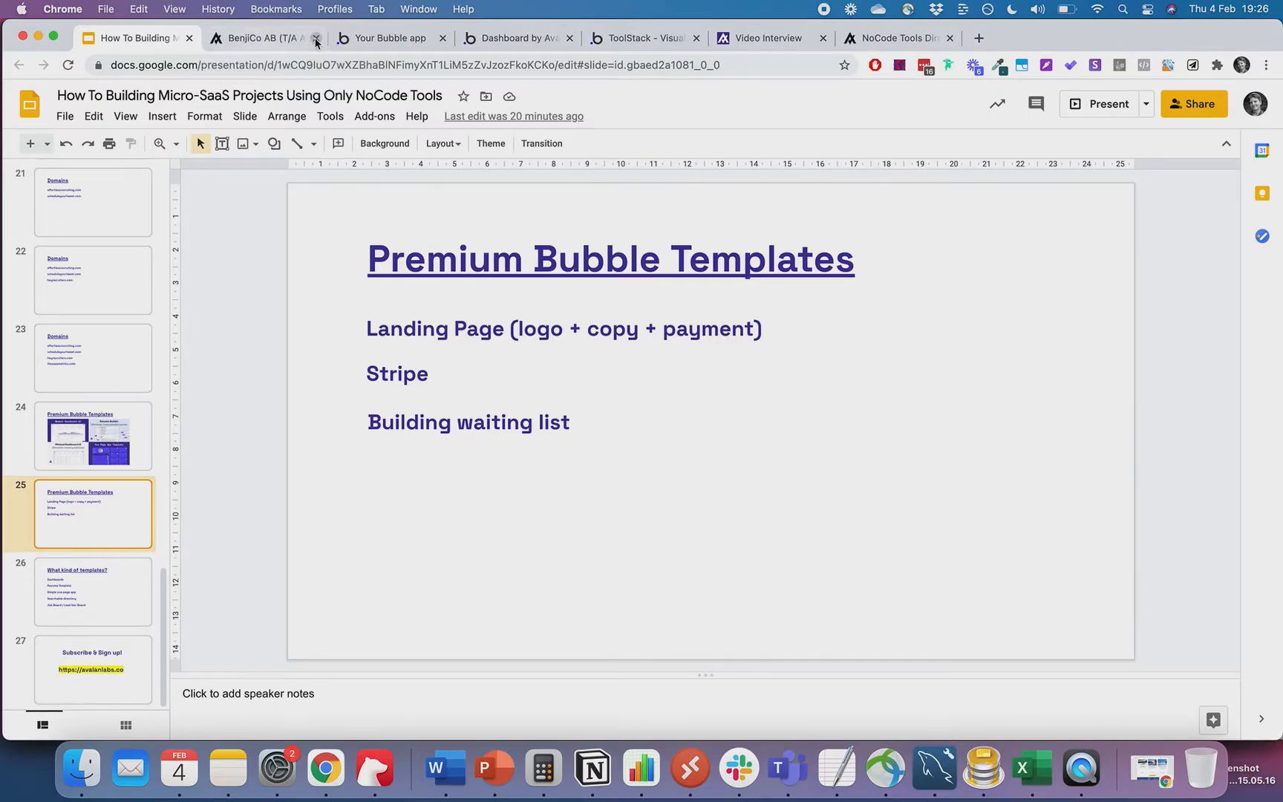
{"action": "left_click", "coordinate": [315, 38]}
{"action": "key", "text": "Return"}
{"action": "left_click", "coordinate": [316, 38]}
{"action": "left_click", "coordinate": [315, 38]}
{"action": "left_click", "coordinate": [315, 38]}
{"action": "left_click", "coordinate": [316, 39]}
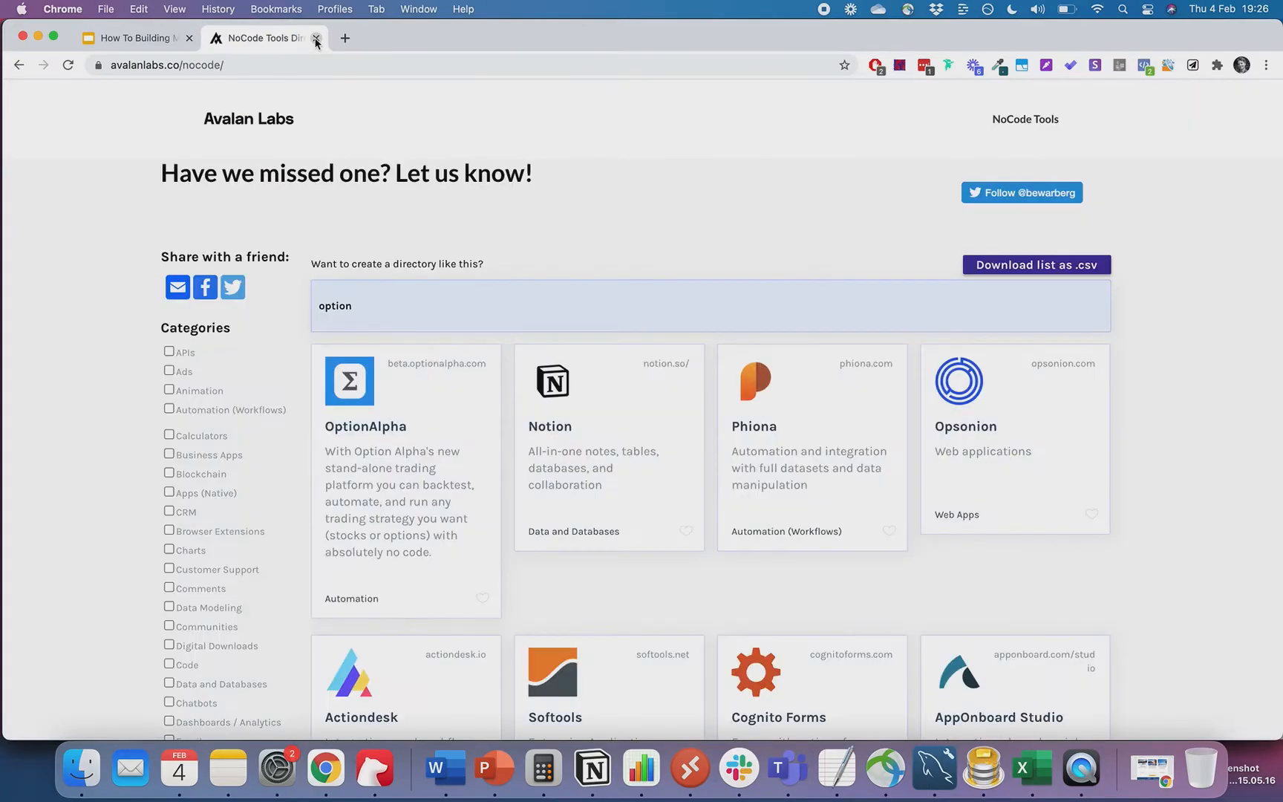
- Go to the Unicorn Platform site and sign in
{"action": "left_click", "coordinate": [321, 71]}
{"action": "type", "text": "uni"}
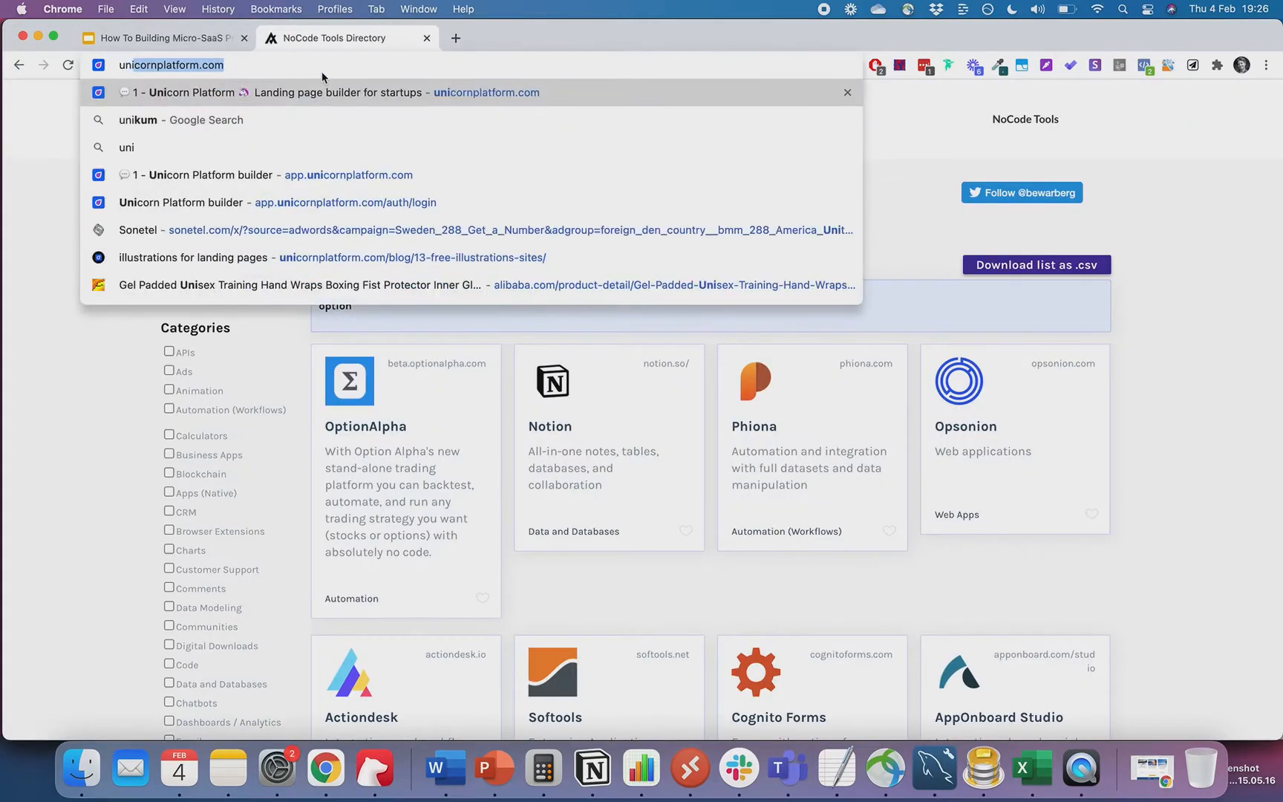
{"action": "key", "text": "Return"}
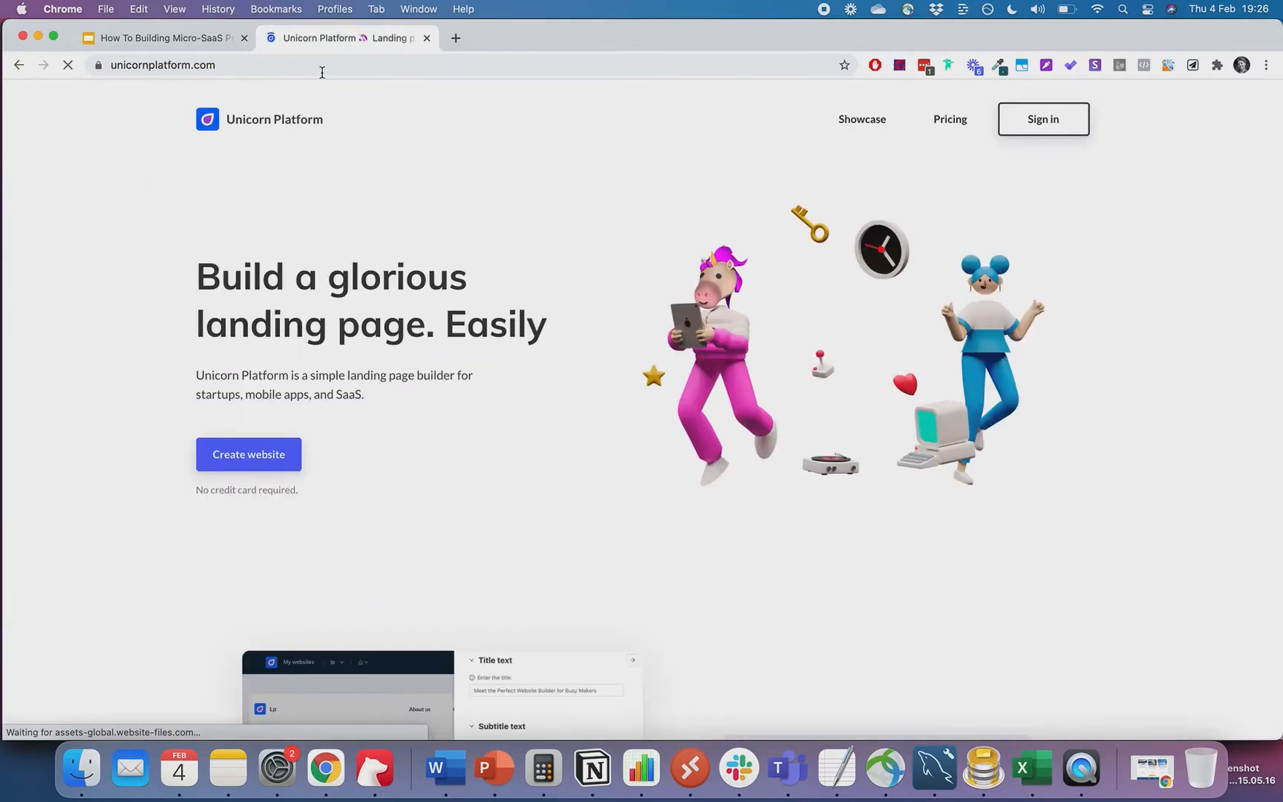
{"action": "left_click", "coordinate": [1026, 121]}
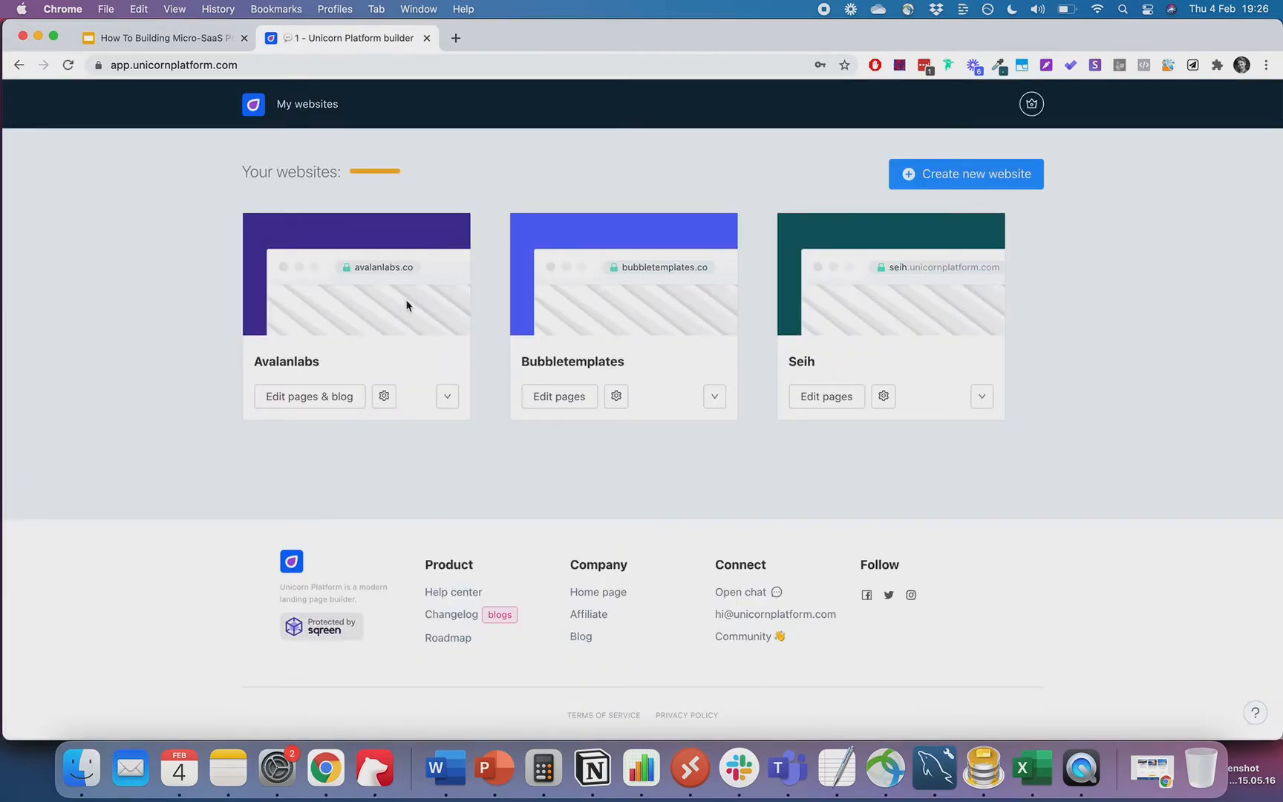
- Open the Bubbletemplates Home Page in the editor and scroll past the Busy Makers hero
{"action": "left_click", "coordinate": [617, 396]}
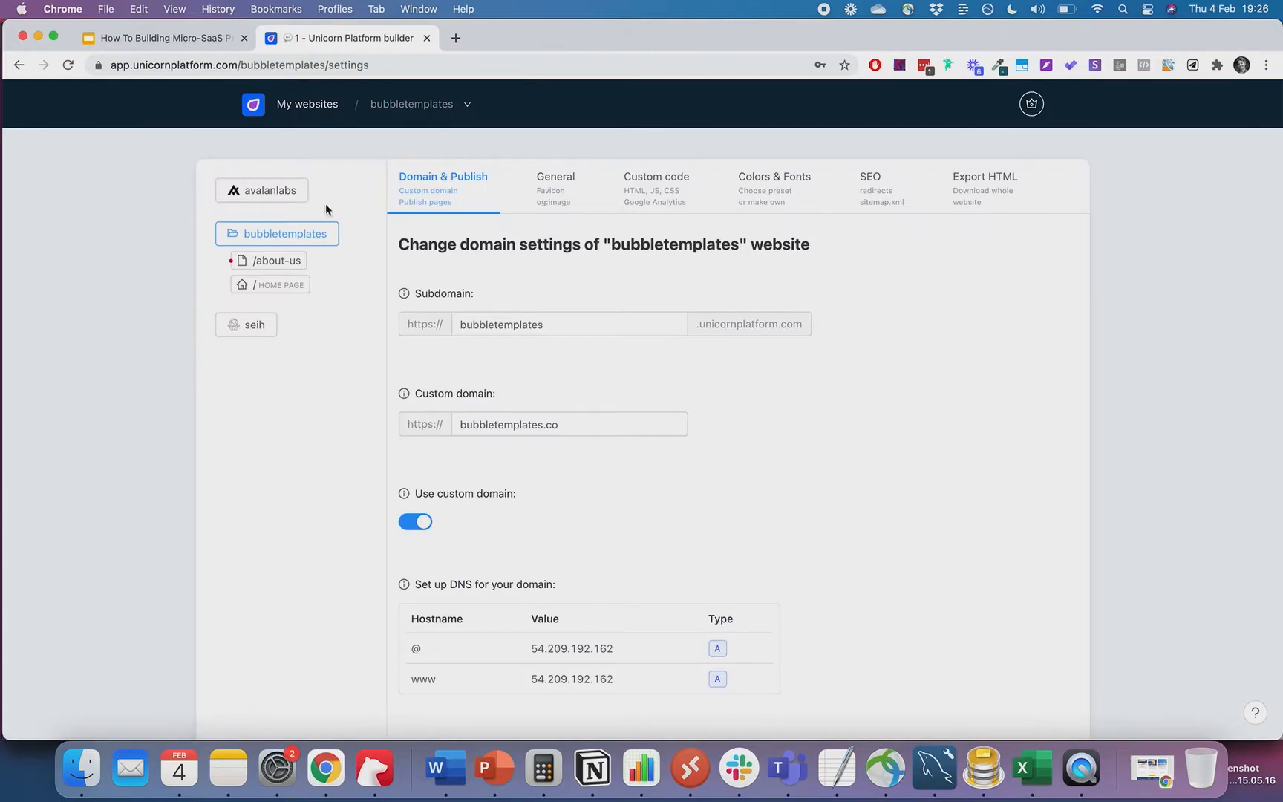
{"action": "left_click", "coordinate": [305, 104]}
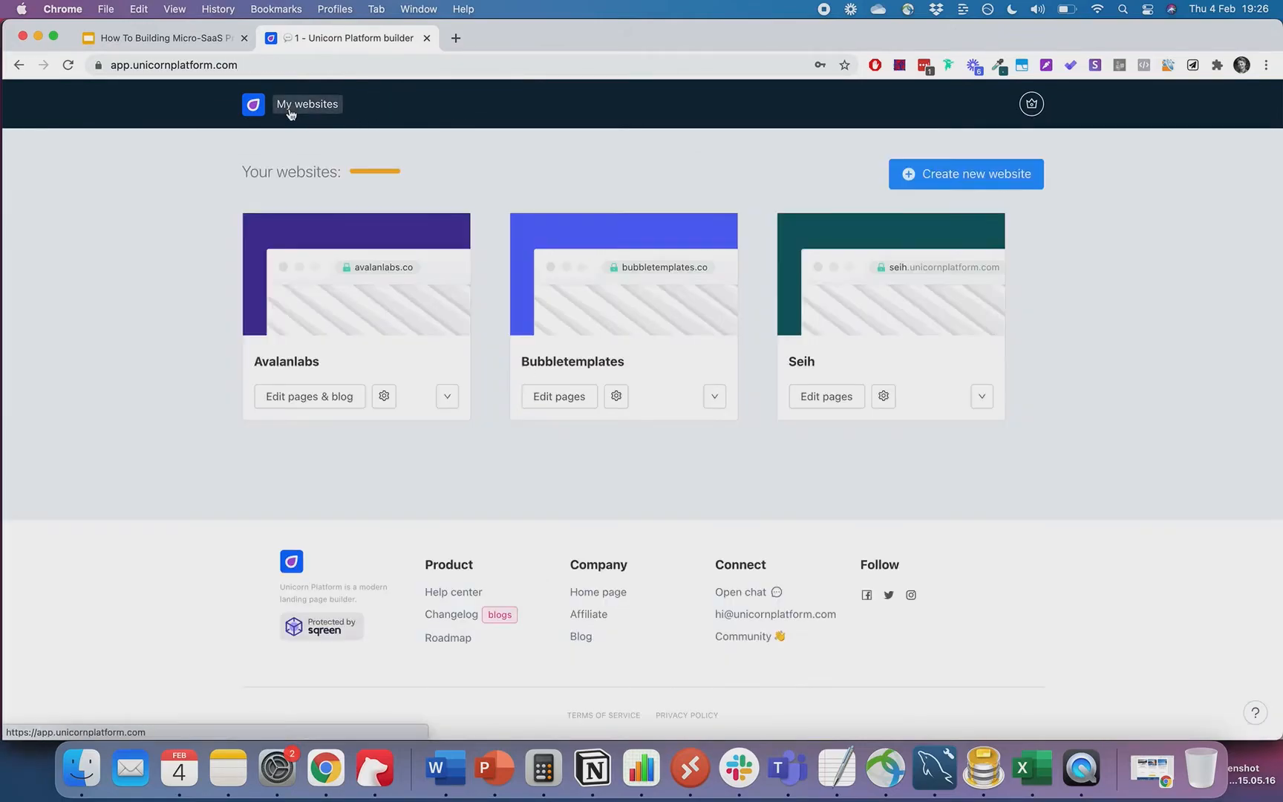
{"action": "left_click", "coordinate": [558, 397]}
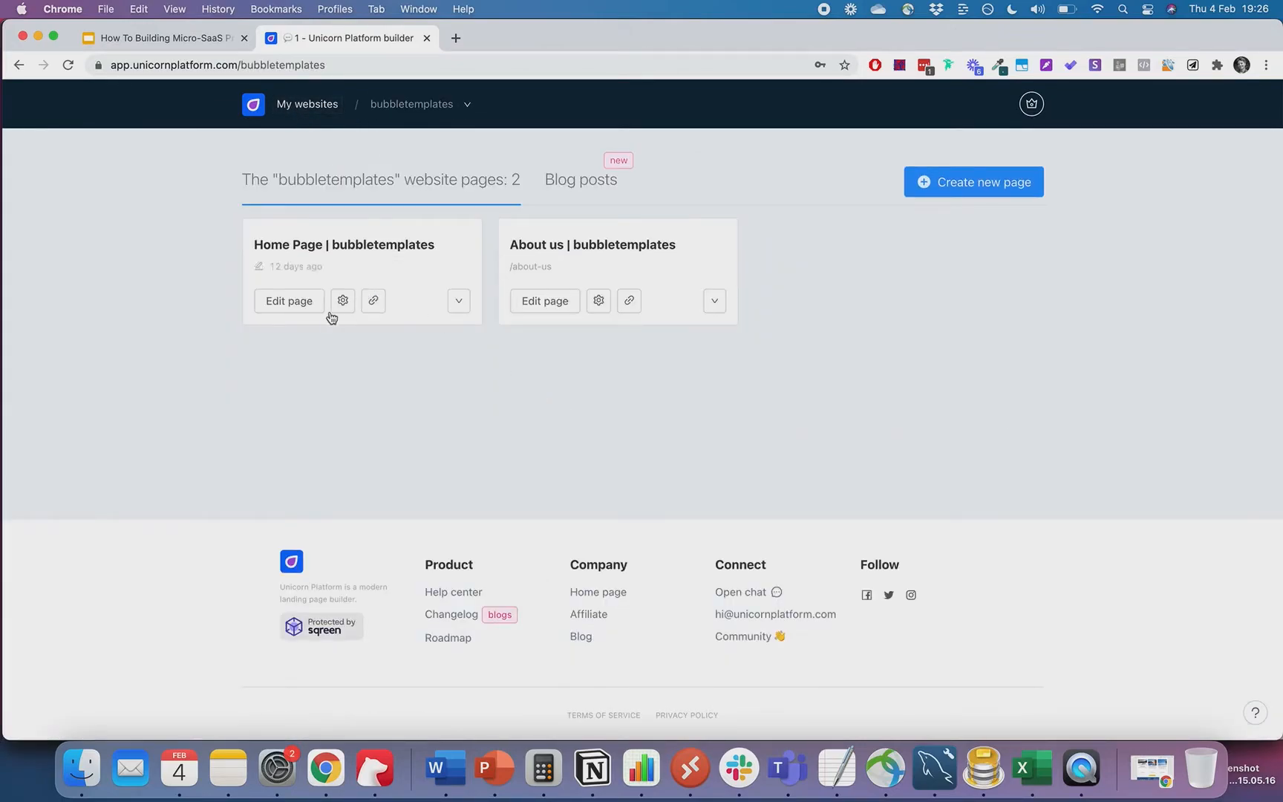
{"action": "left_click", "coordinate": [308, 301]}
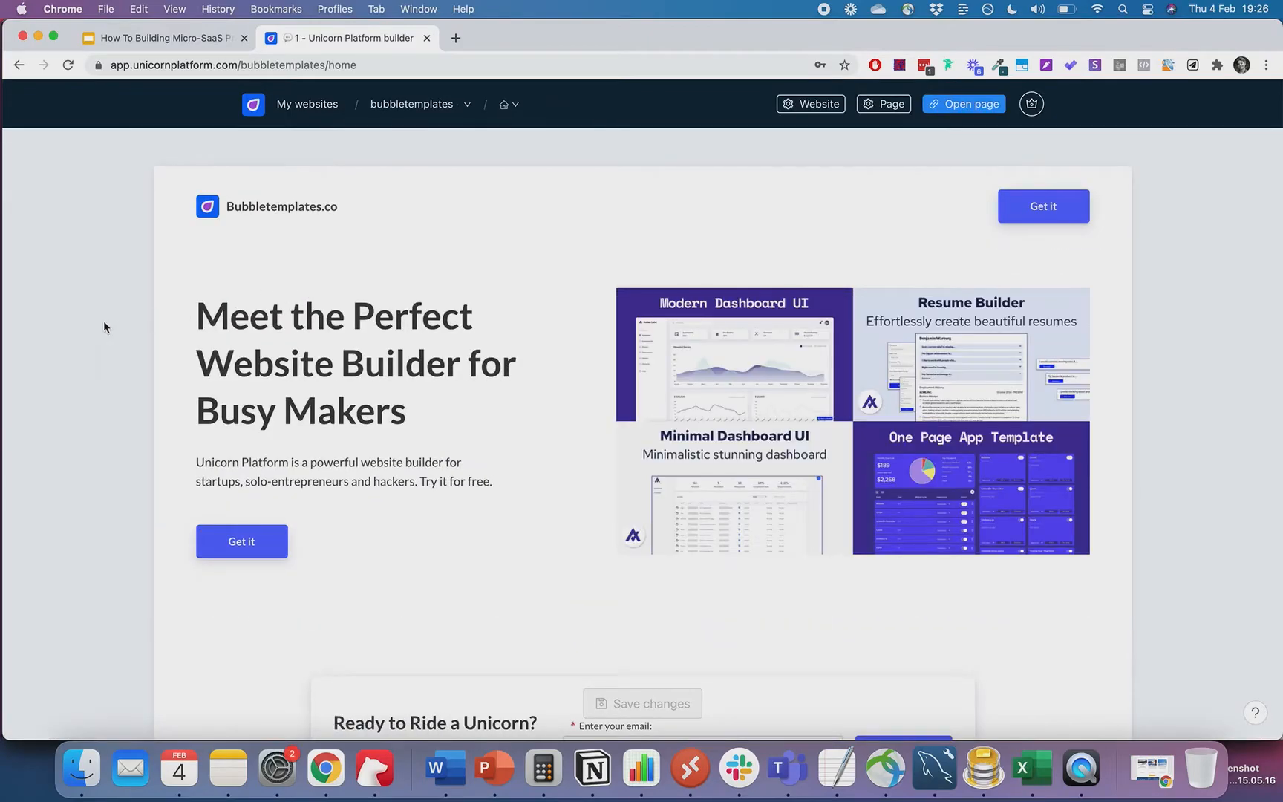
{"action": "scroll", "coordinate": [107, 317], "scroll_direction": "down", "scroll_amount": 1}
{"action": "scroll", "coordinate": [106, 317], "scroll_direction": "up", "scroll_amount": 1}
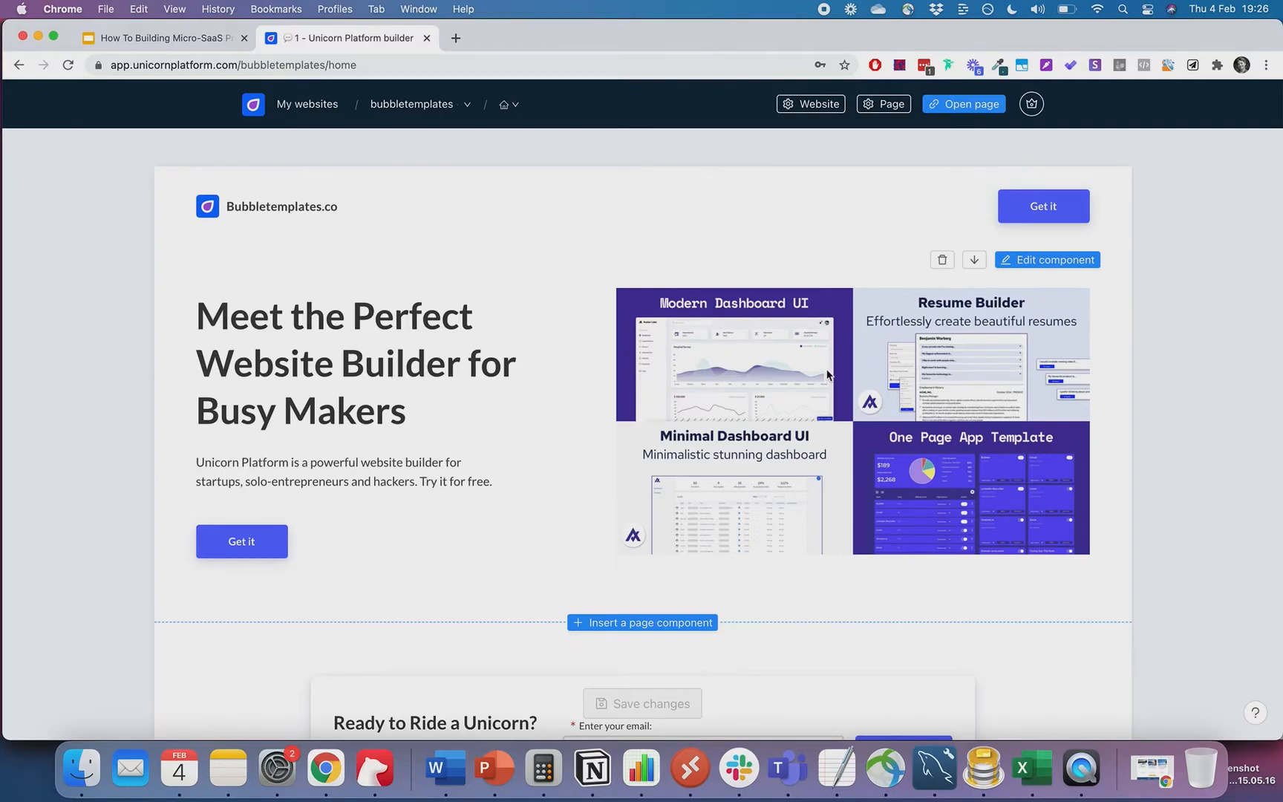
{"action": "scroll", "coordinate": [827, 375], "scroll_direction": "down", "scroll_amount": 4}
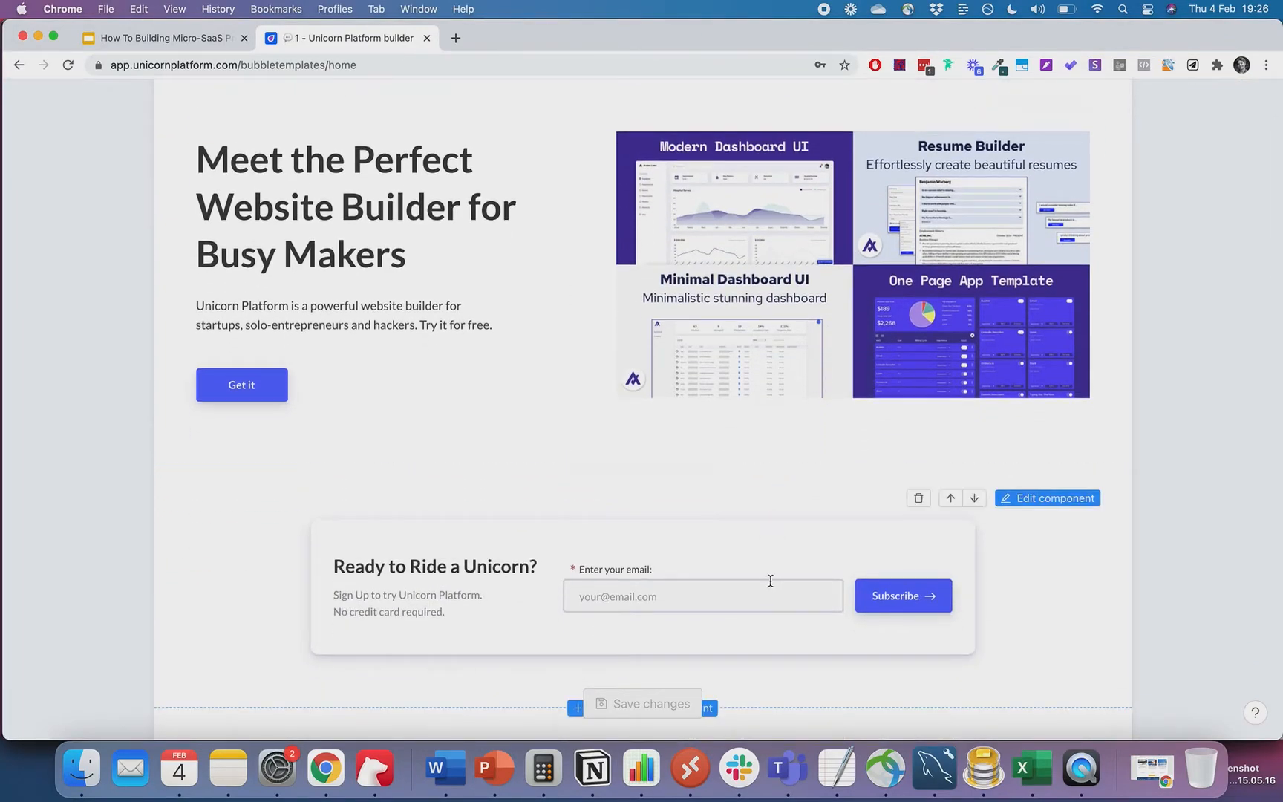
{"action": "scroll", "coordinate": [754, 589], "scroll_direction": "down", "scroll_amount": 1}
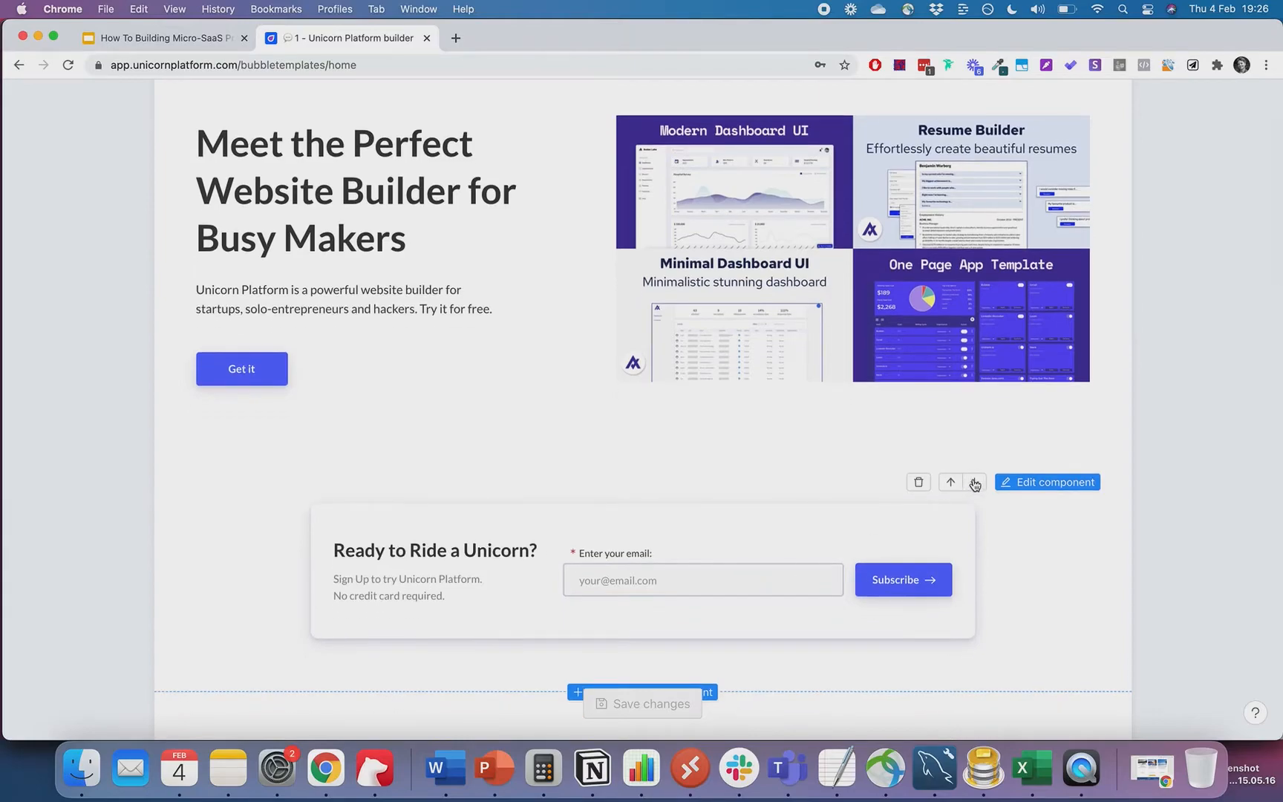
- Connect a new Google Sheets integration to the email signup form and make it active
{"action": "left_click", "coordinate": [1006, 484]}
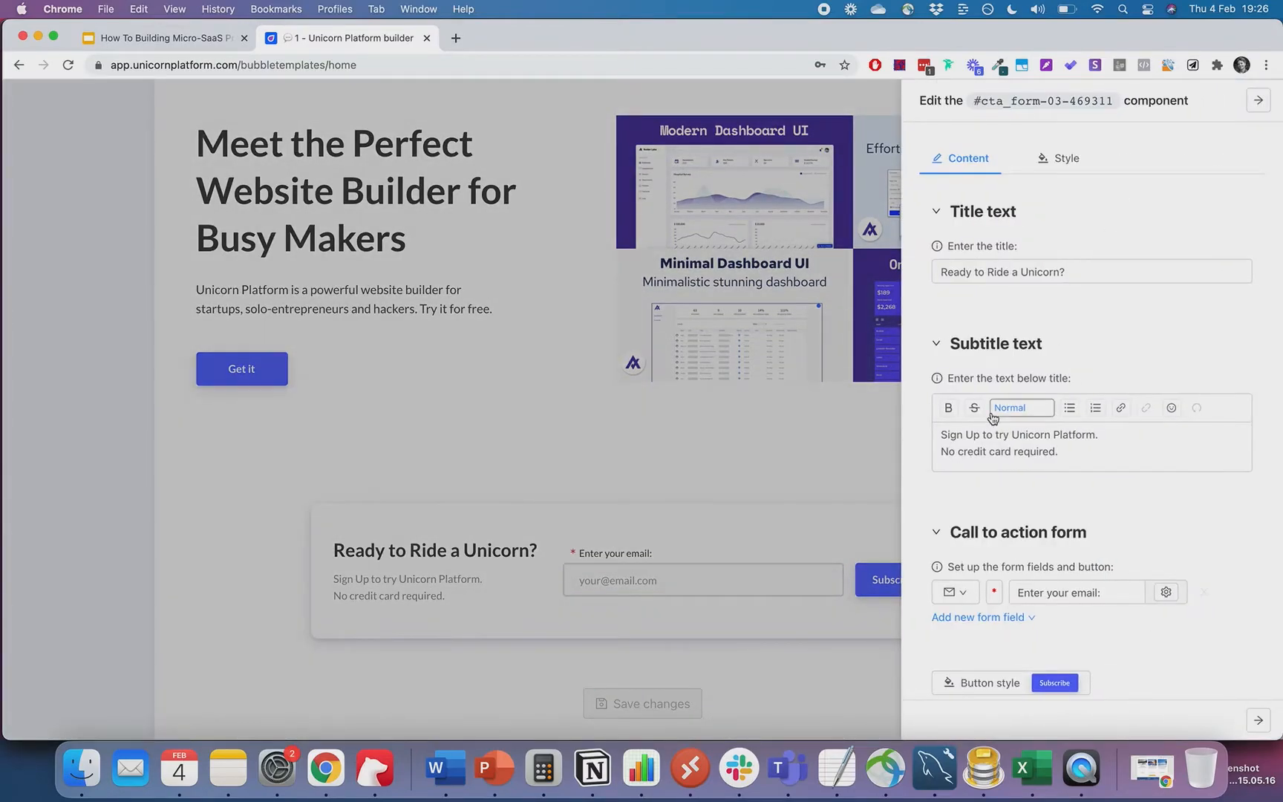
{"action": "scroll", "coordinate": [1008, 407], "scroll_direction": "down", "scroll_amount": 5}
{"action": "left_click", "coordinate": [991, 414]}
{"action": "scroll", "coordinate": [1039, 453], "scroll_direction": "down", "scroll_amount": 1}
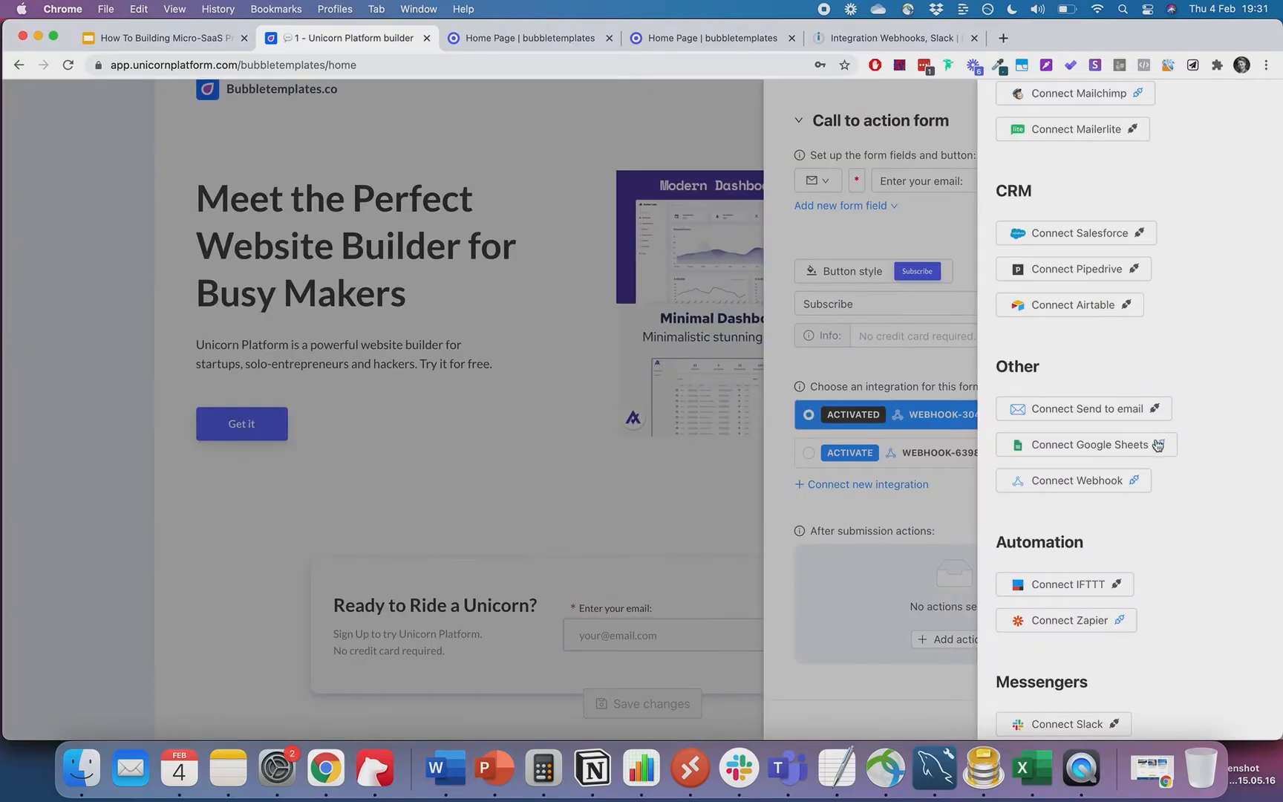
{"action": "left_click", "coordinate": [1114, 443]}
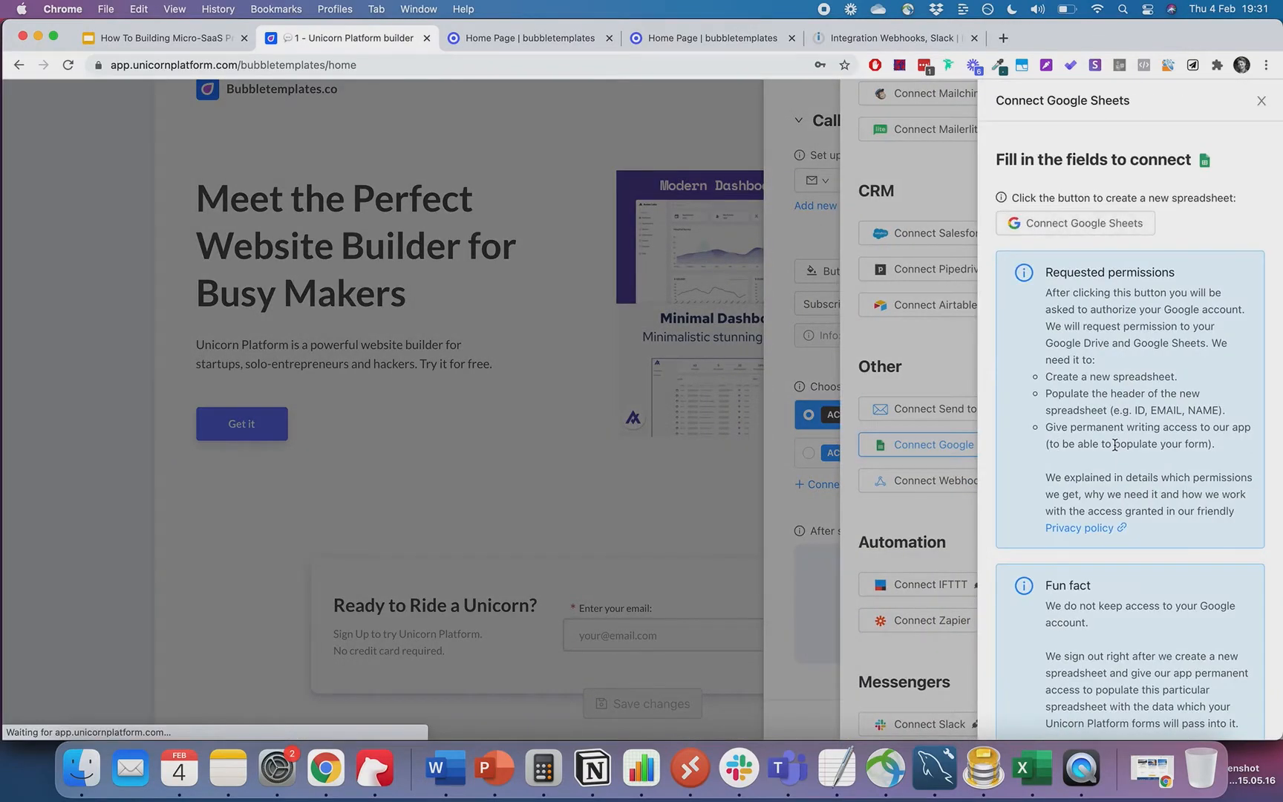
{"action": "left_click", "coordinate": [1103, 227]}
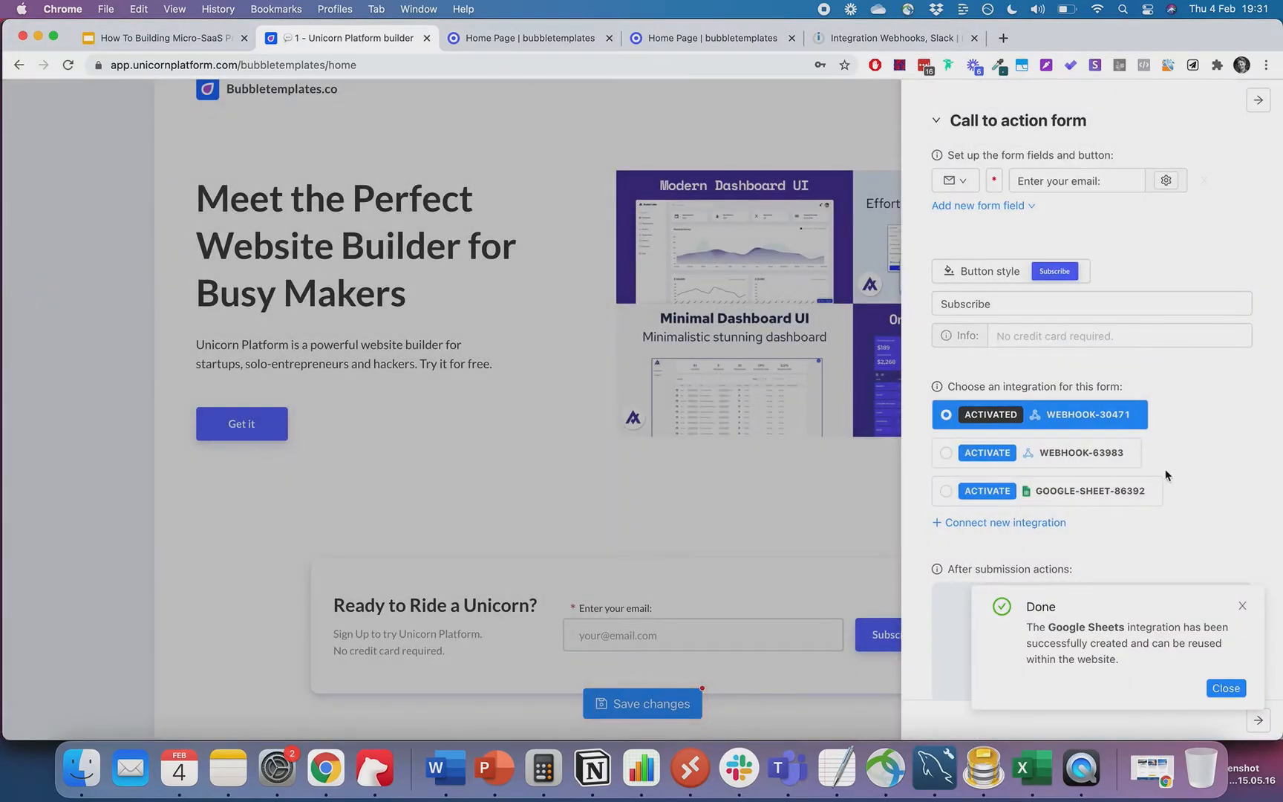
{"action": "left_click", "coordinate": [946, 492]}
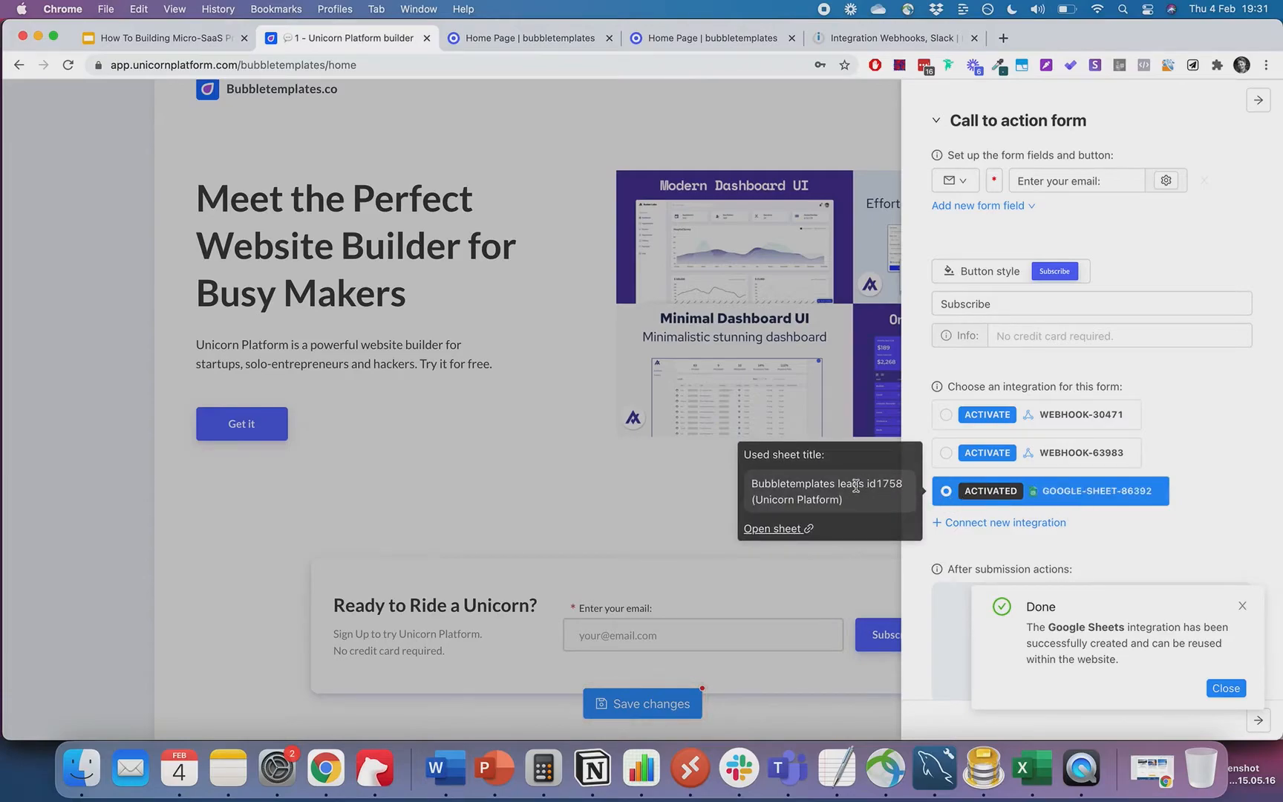
{"action": "left_click_drag", "start_coordinate": [865, 484], "coordinate": [883, 509]}
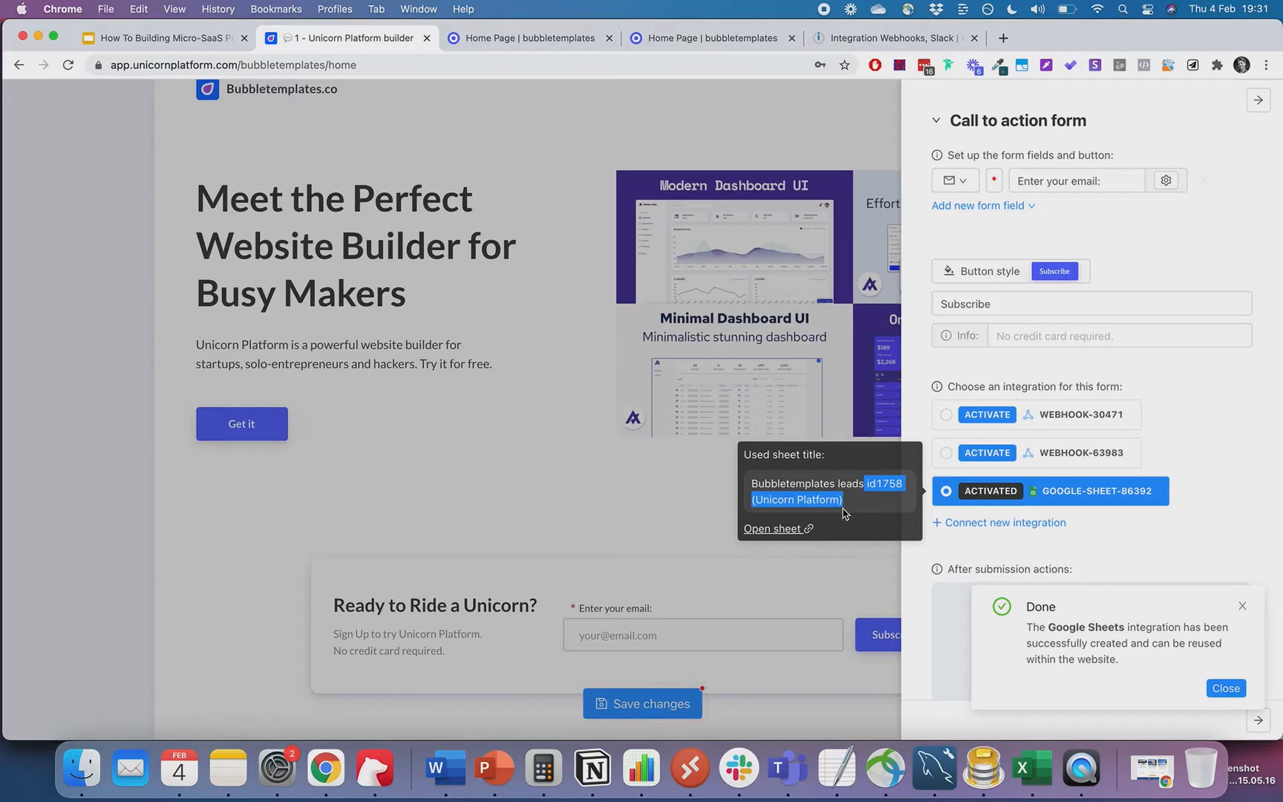
{"action": "left_click", "coordinate": [871, 479]}
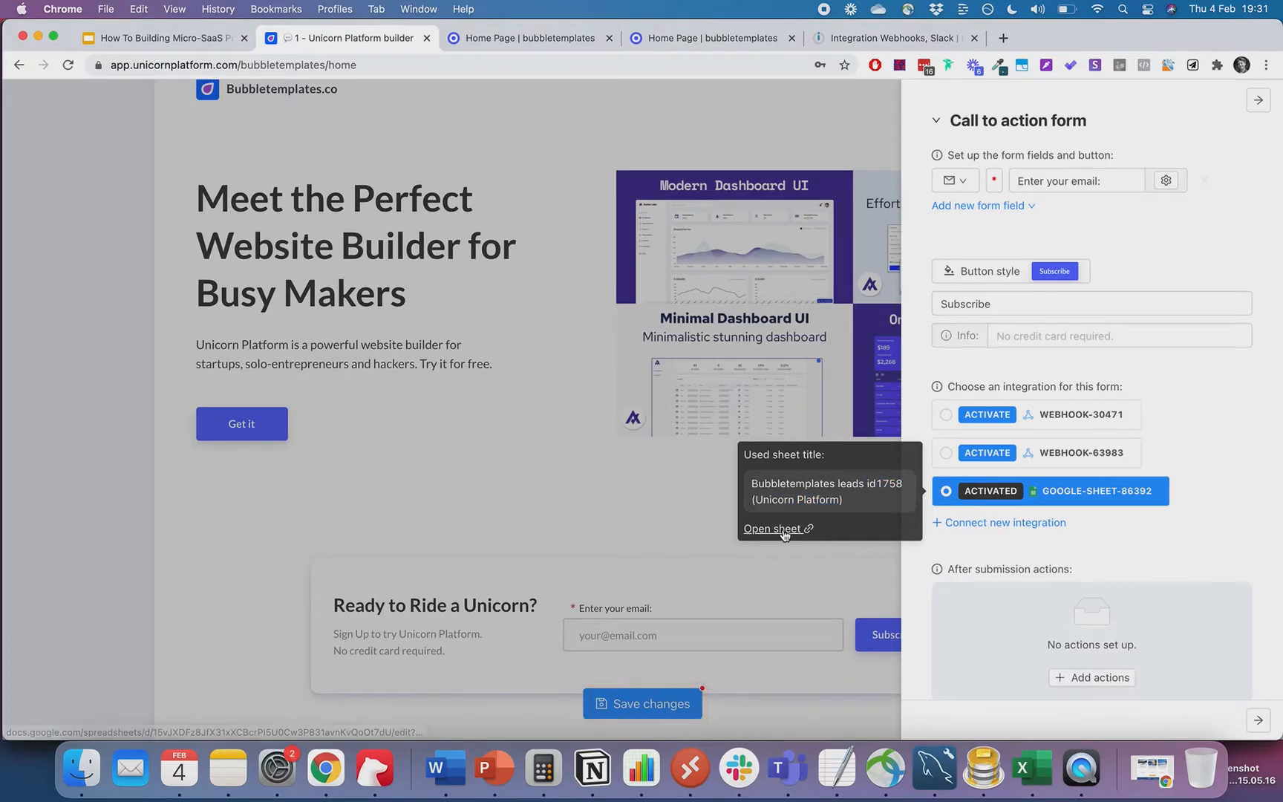
- Save the page changes, view the live page, and return to the Integromat scenario
{"action": "left_click", "coordinate": [628, 504]}
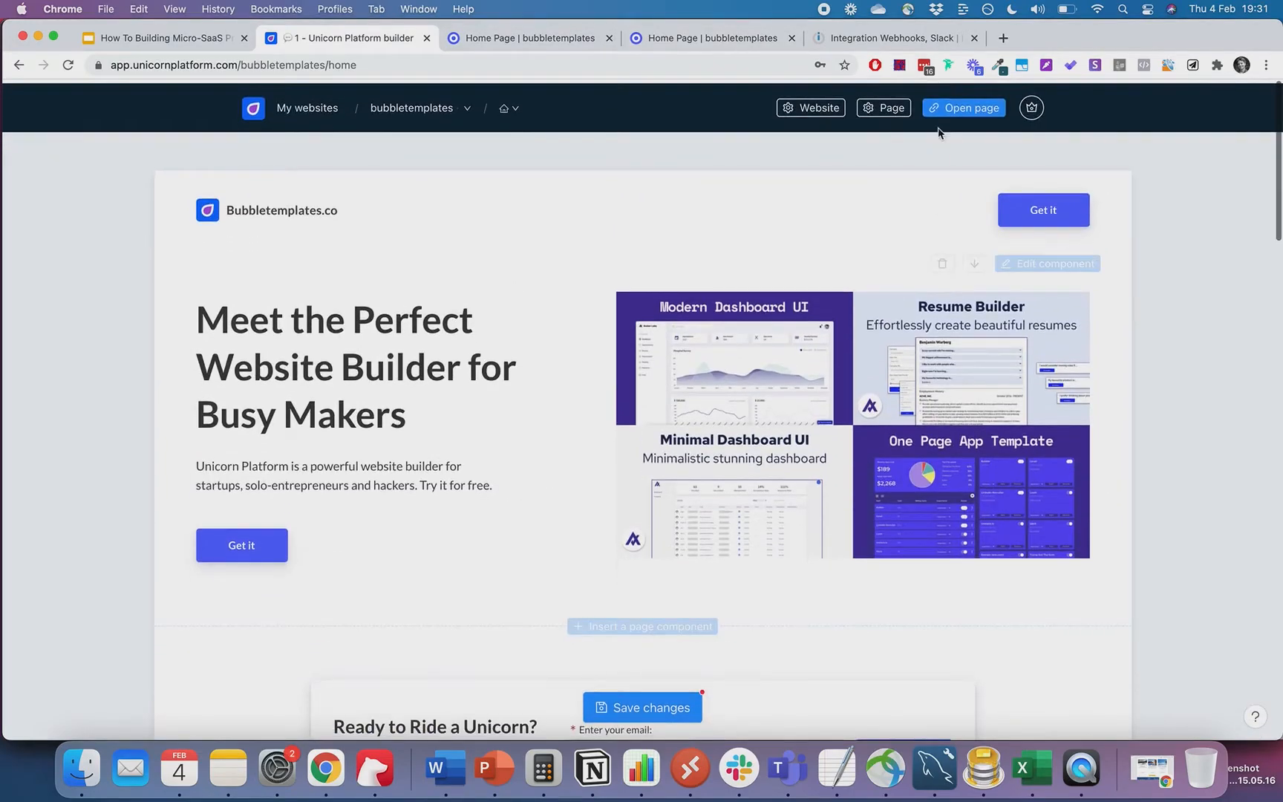
{"action": "left_click", "coordinate": [643, 704]}
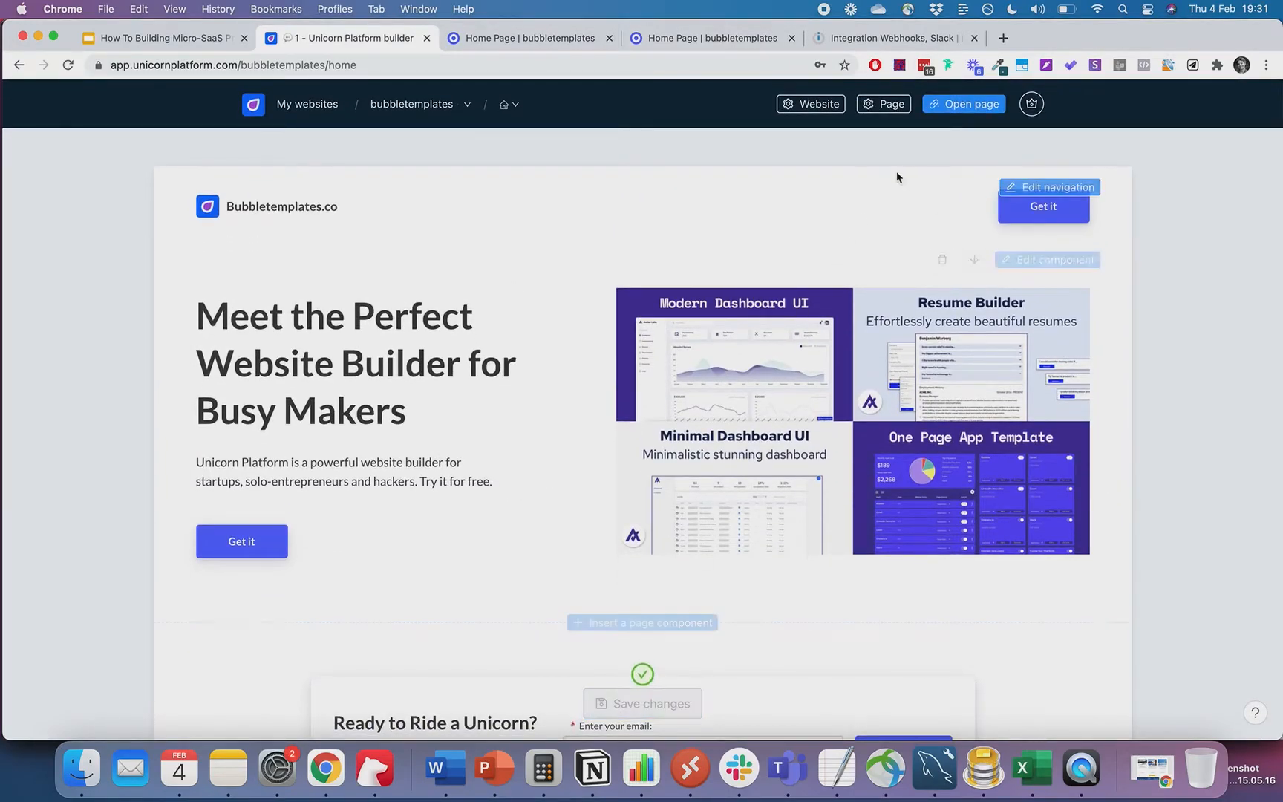
{"action": "left_click", "coordinate": [966, 104]}
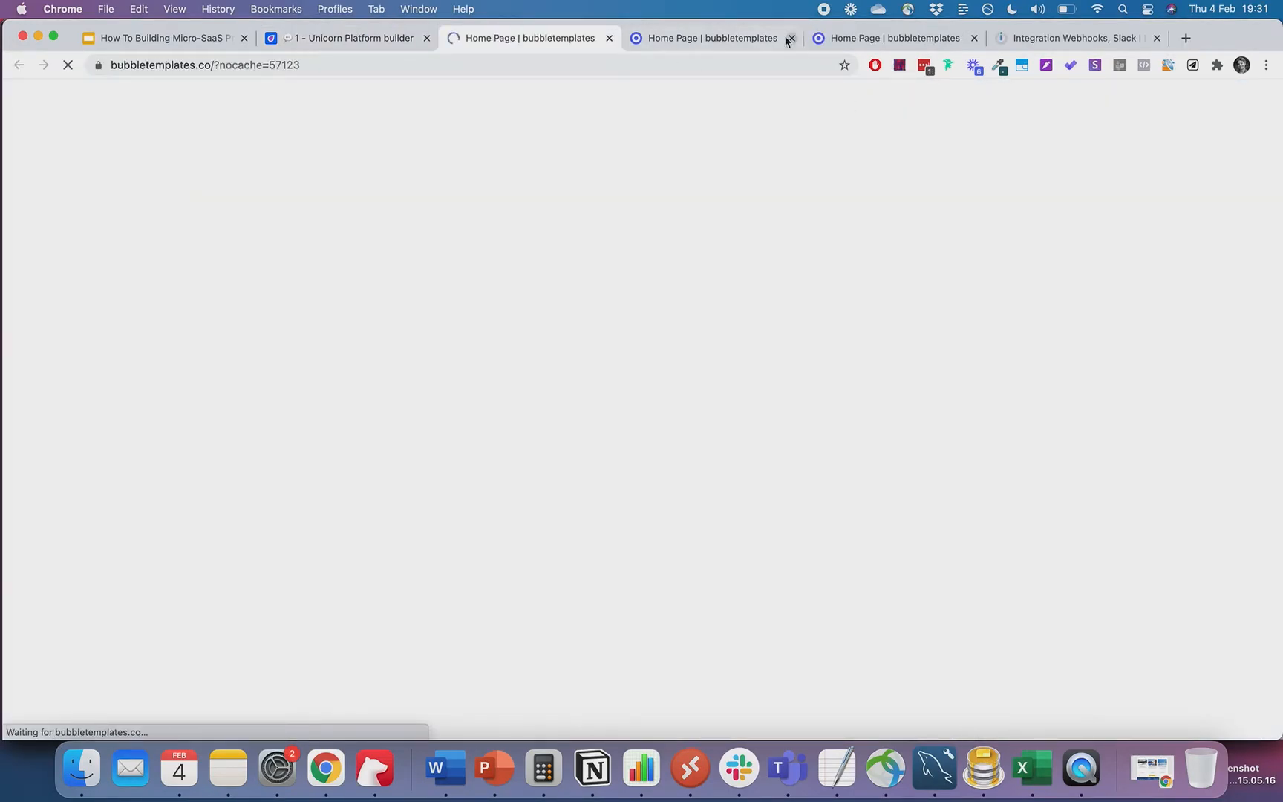
{"action": "left_click", "coordinate": [788, 37]}
{"action": "left_click", "coordinate": [791, 37]}
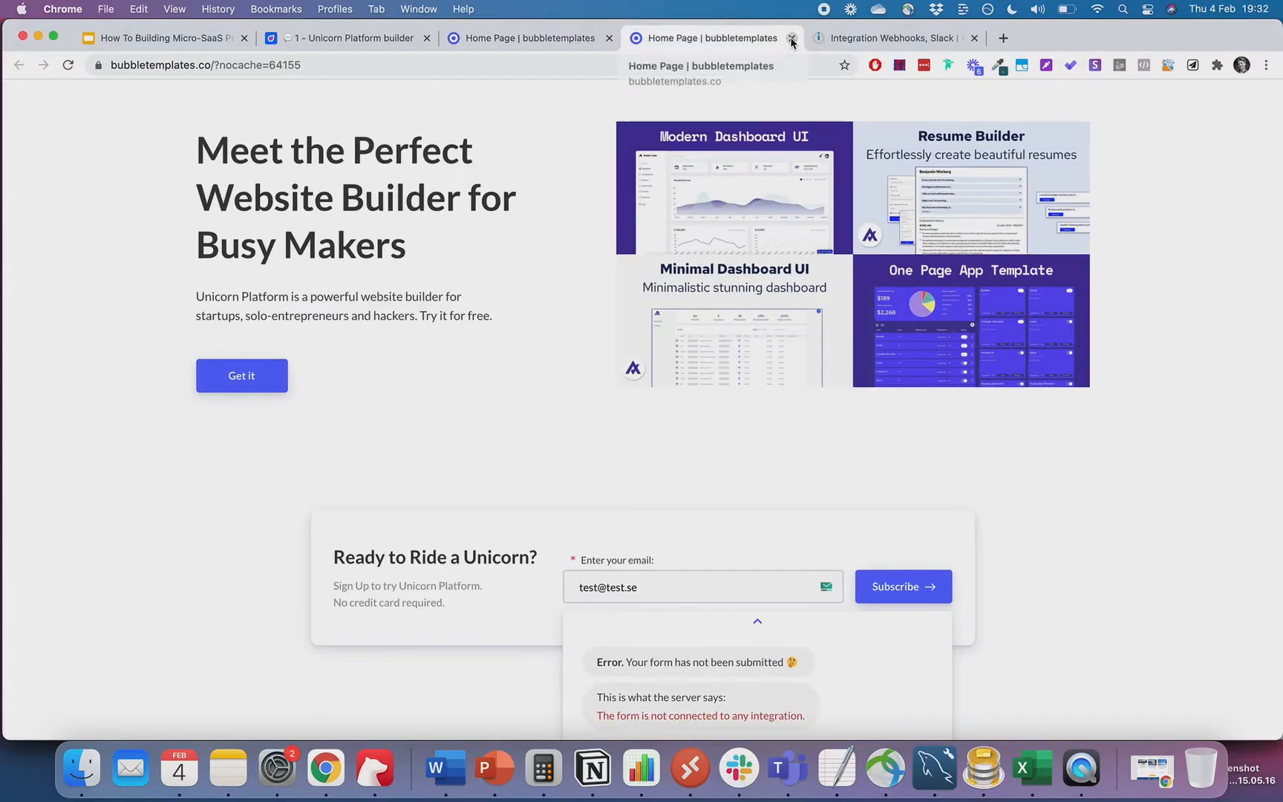
{"action": "left_click", "coordinate": [792, 38]}
{"action": "left_click", "coordinate": [708, 261]}
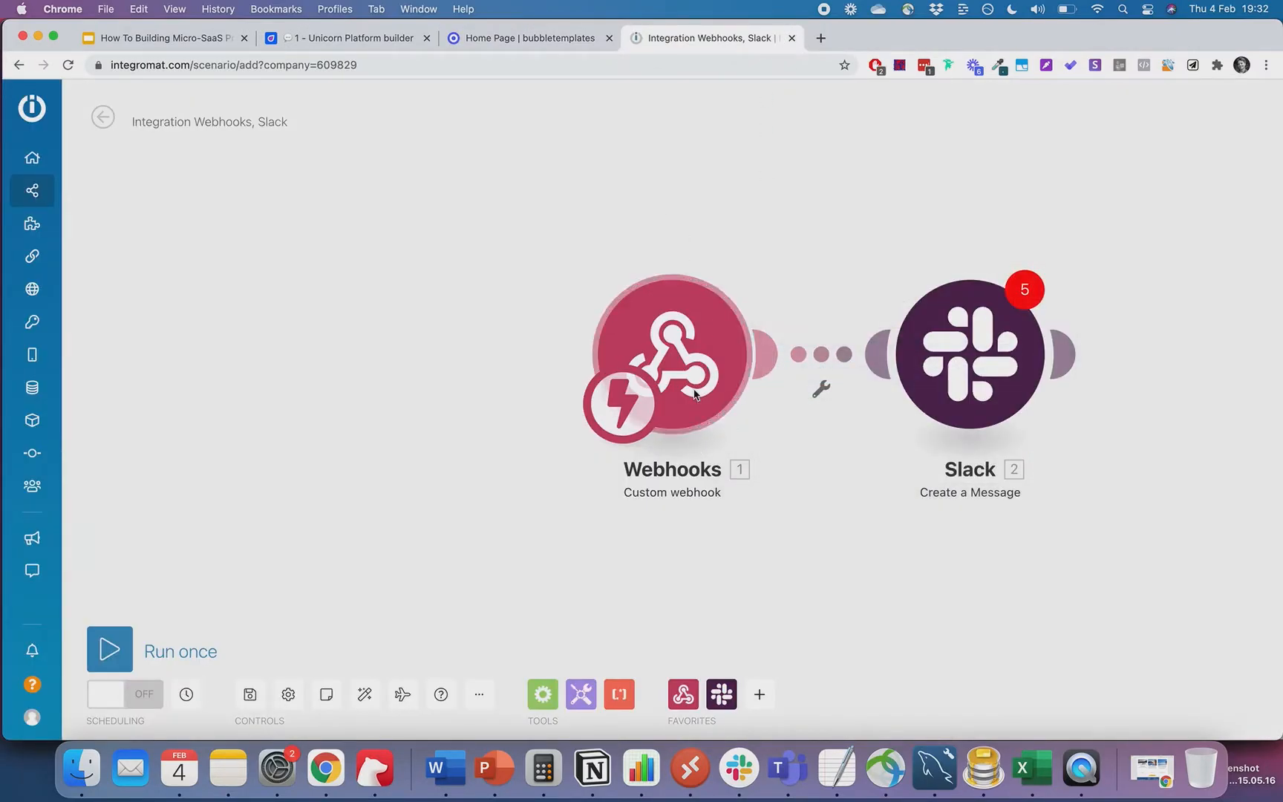
- Delete the Webhooks trigger and replace it with a Google Sheets Watch Rows module
{"action": "right_click", "coordinate": [696, 394]}
{"action": "left_click", "coordinate": [741, 528]}
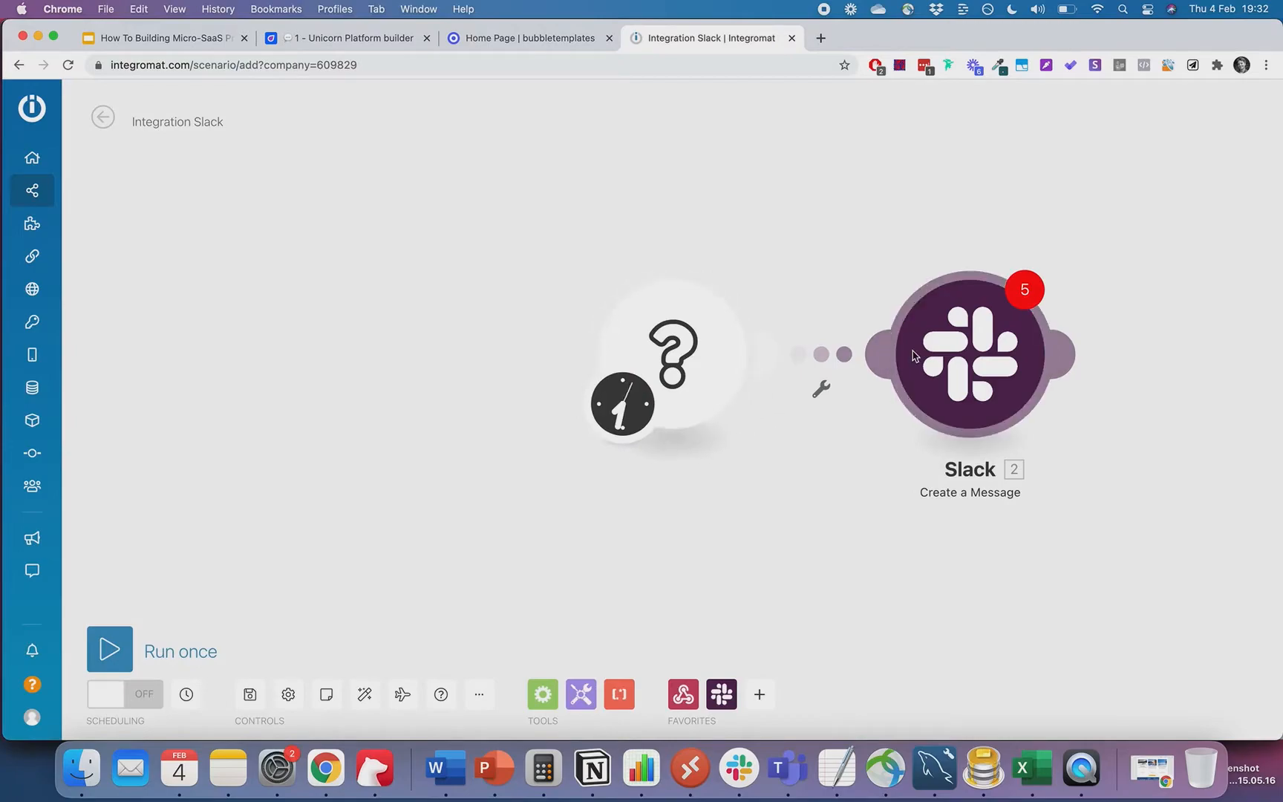
{"action": "right_click", "coordinate": [912, 356]}
{"action": "left_click", "coordinate": [727, 392]}
{"action": "left_click", "coordinate": [698, 384]}
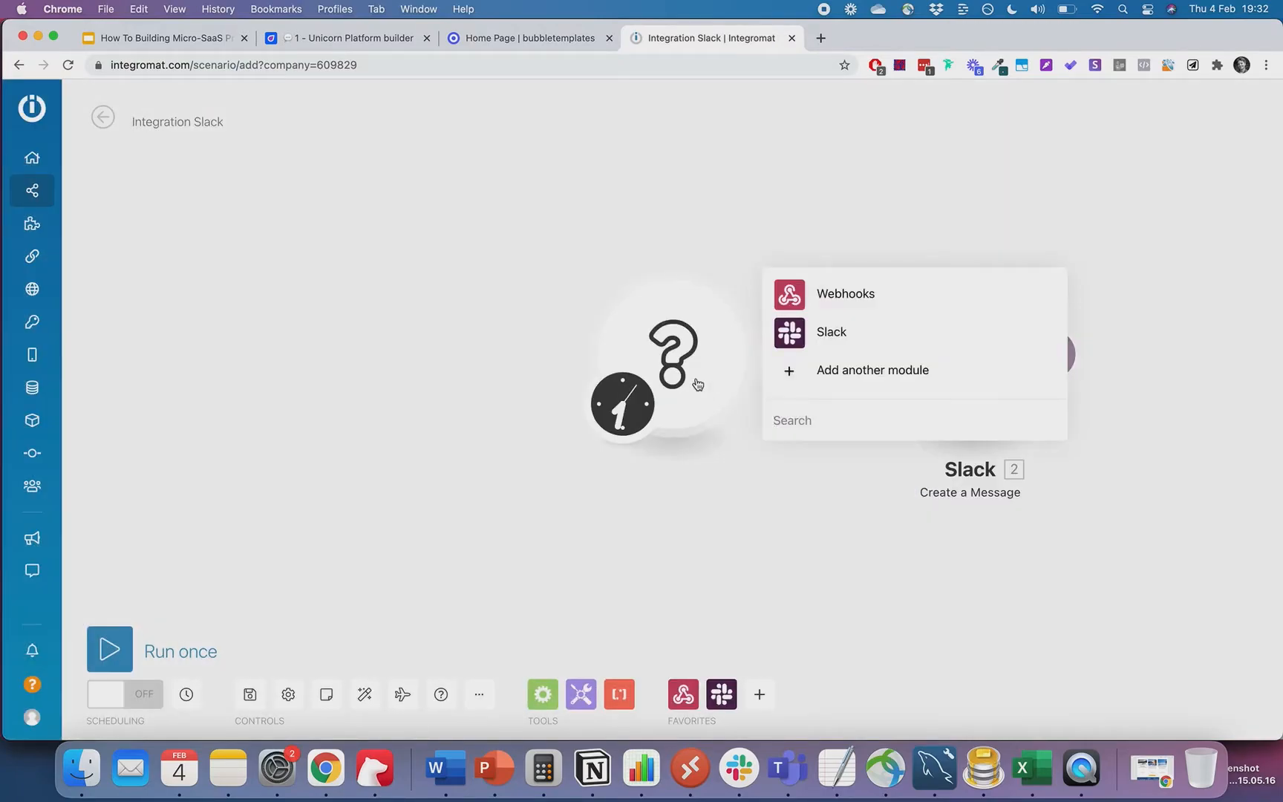
{"action": "left_click", "coordinate": [815, 378]}
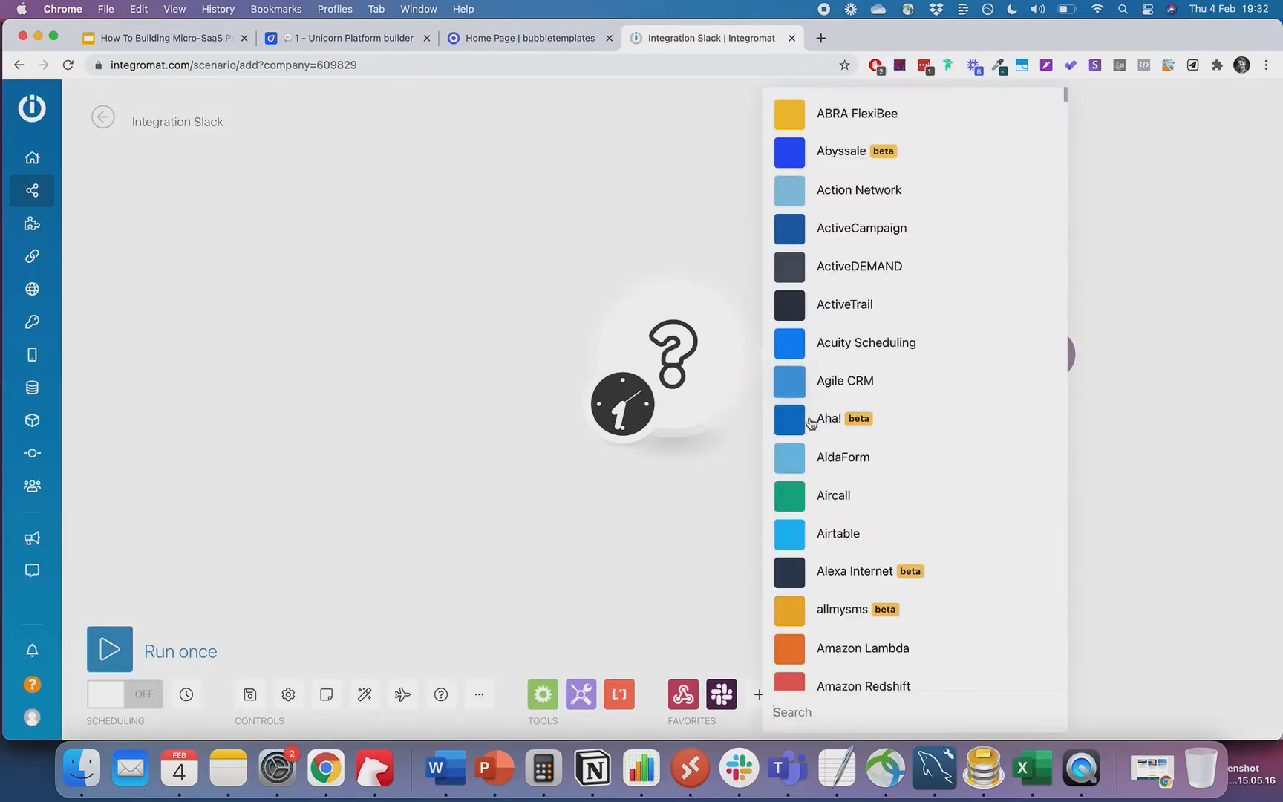
{"action": "type", "text": "sheet"}
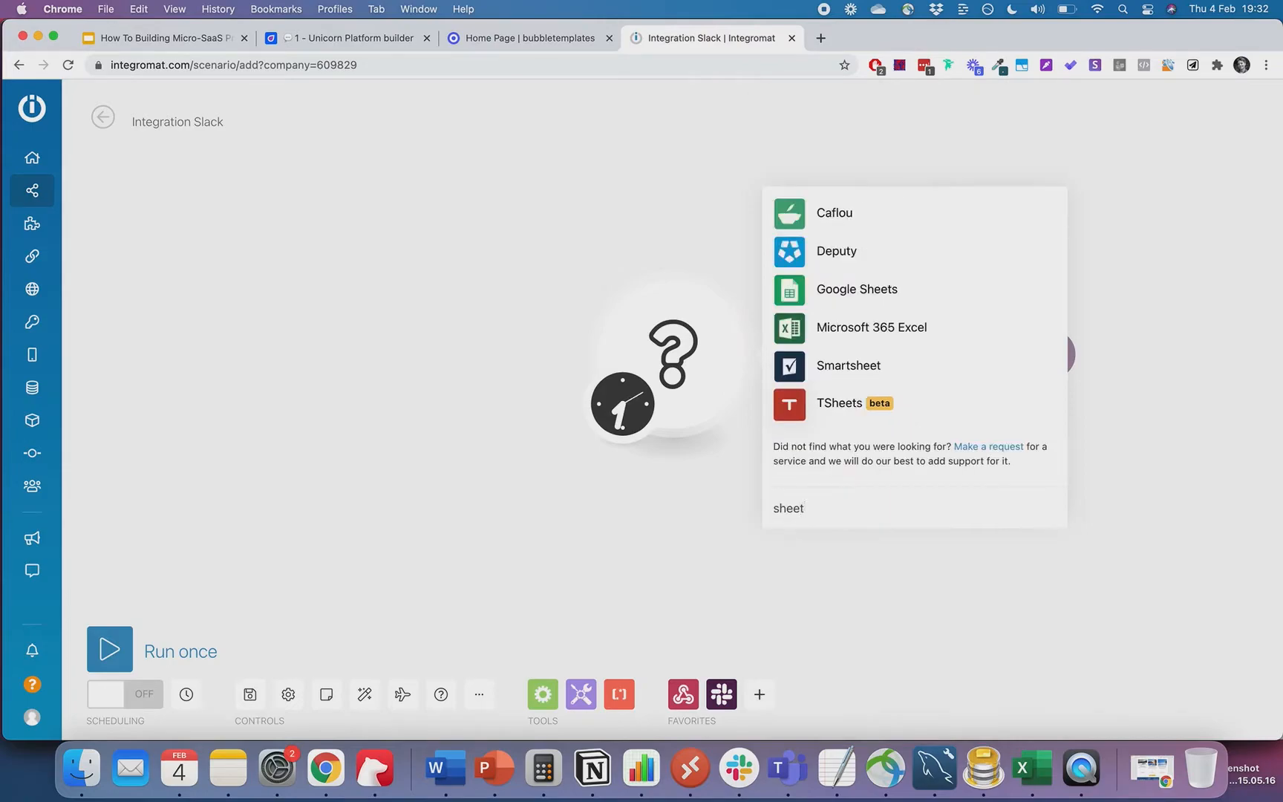
{"action": "left_click", "coordinate": [837, 291]}
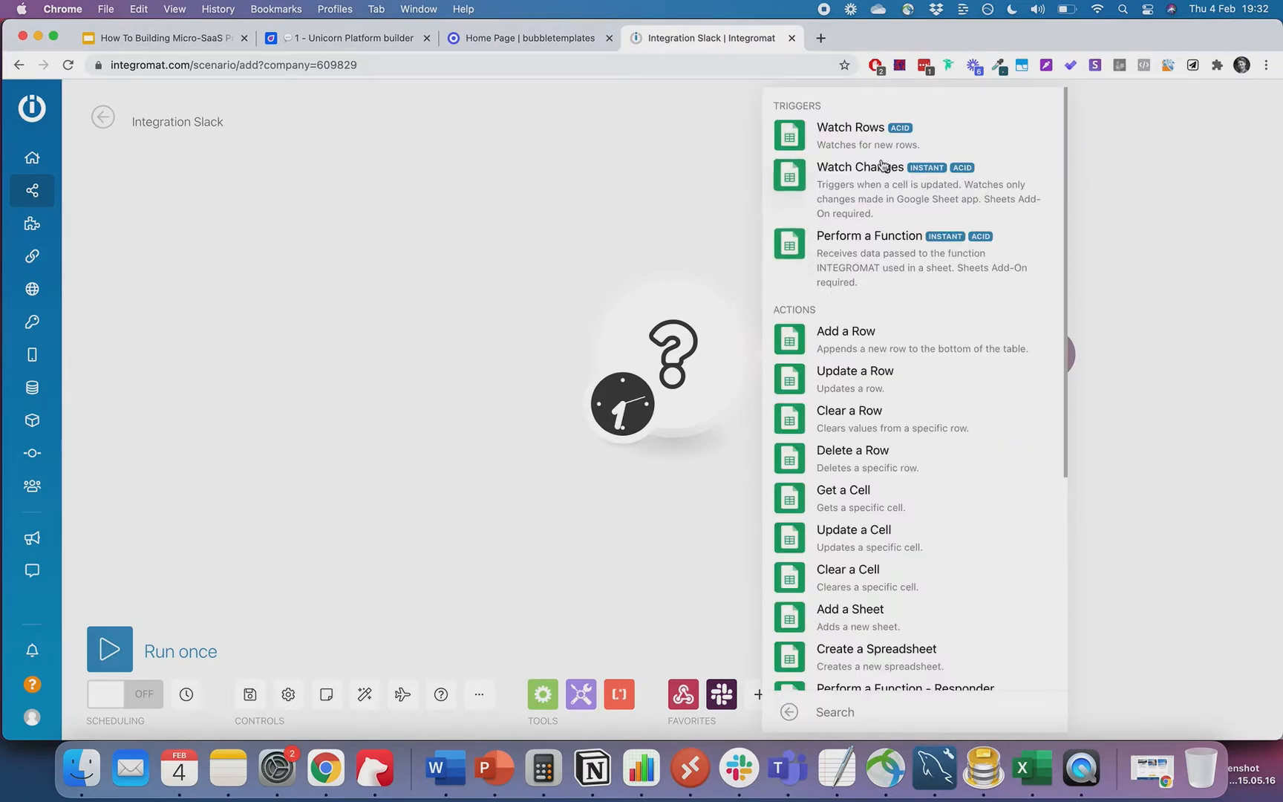
{"action": "left_click", "coordinate": [854, 160]}
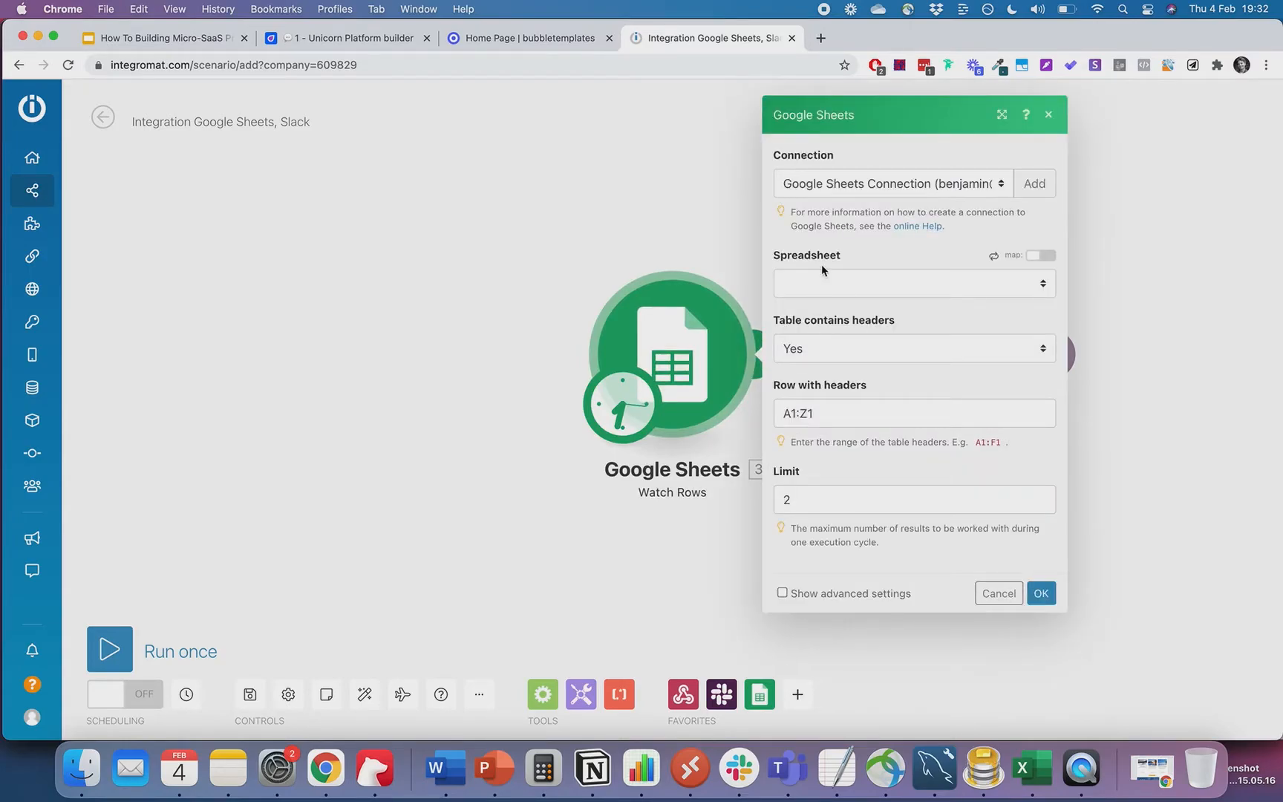
- Point the trigger at Sheet1 of the Bubbletemplates leads spreadsheet, starting from all rows
{"action": "left_click", "coordinate": [884, 283]}
{"action": "left_click", "coordinate": [882, 284]}
{"action": "left_click", "coordinate": [995, 250]}
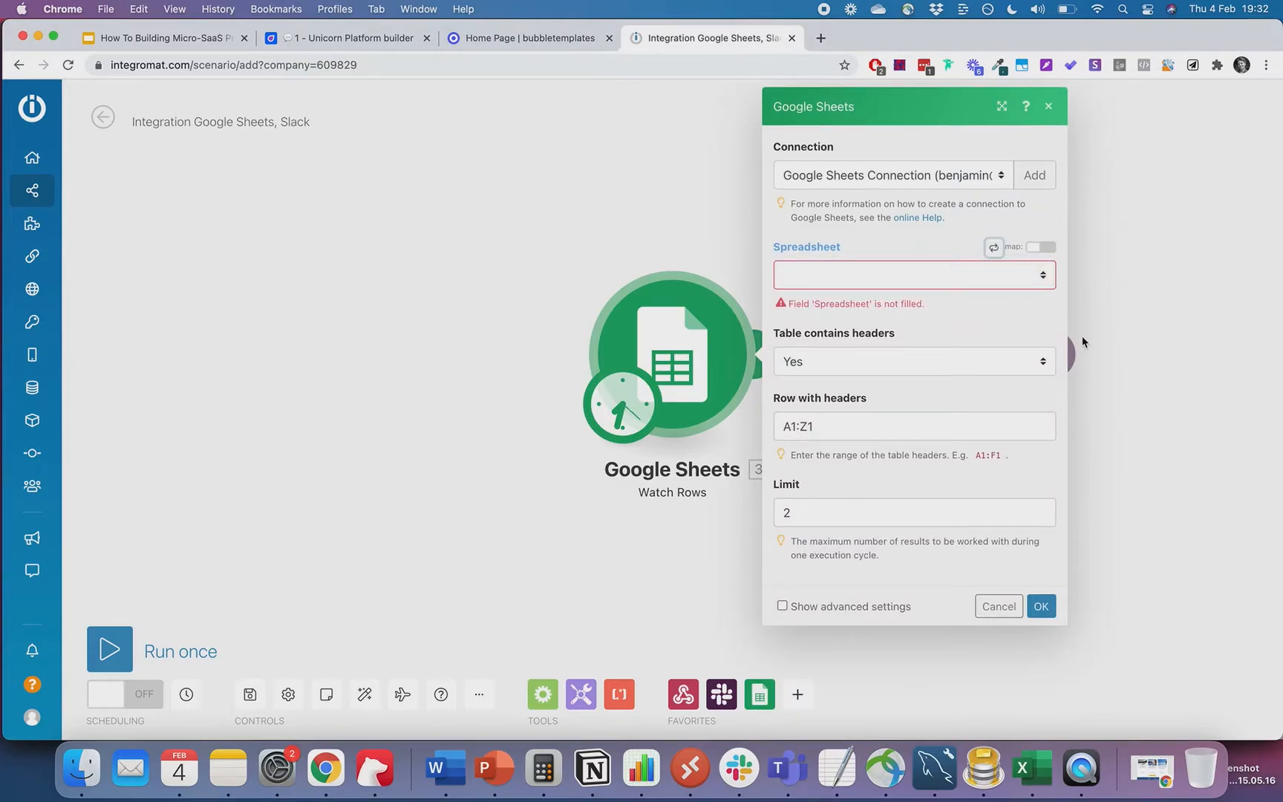
{"action": "left_click", "coordinate": [1043, 273]}
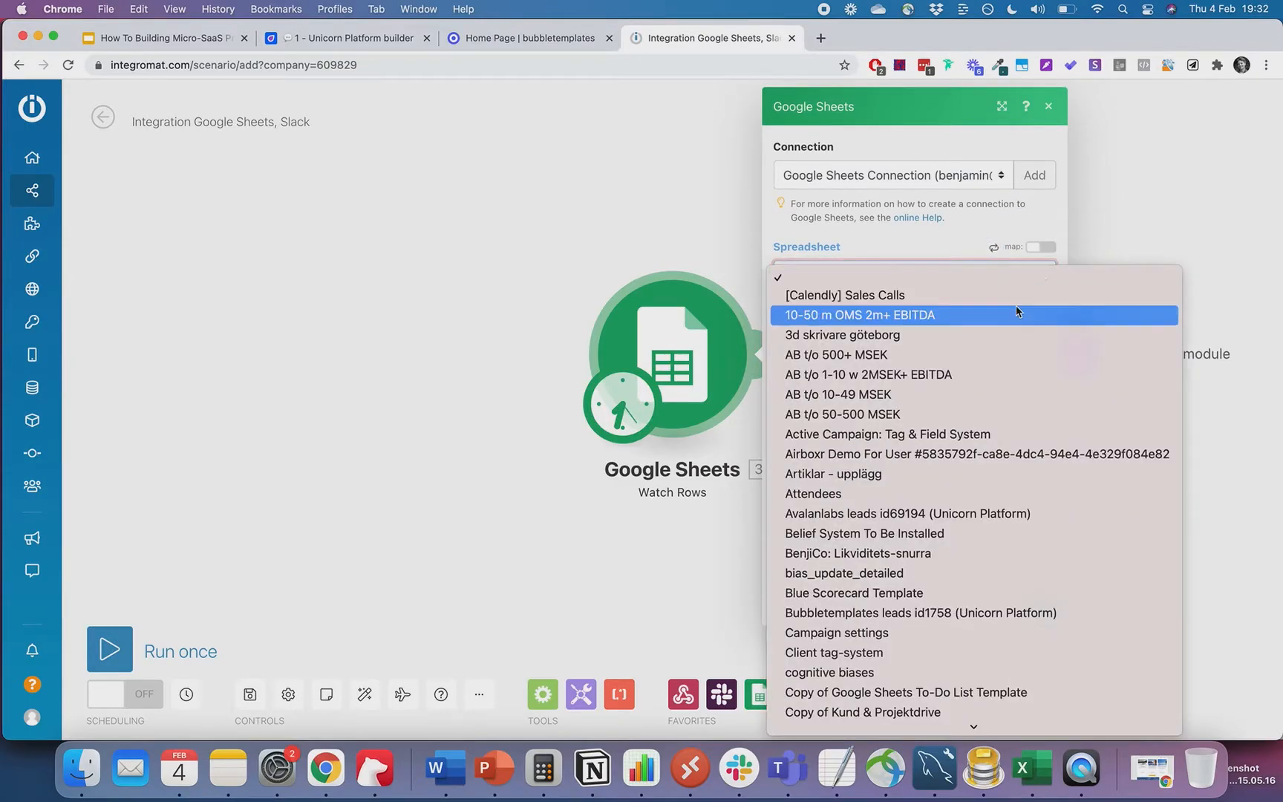
{"action": "left_click", "coordinate": [977, 613]}
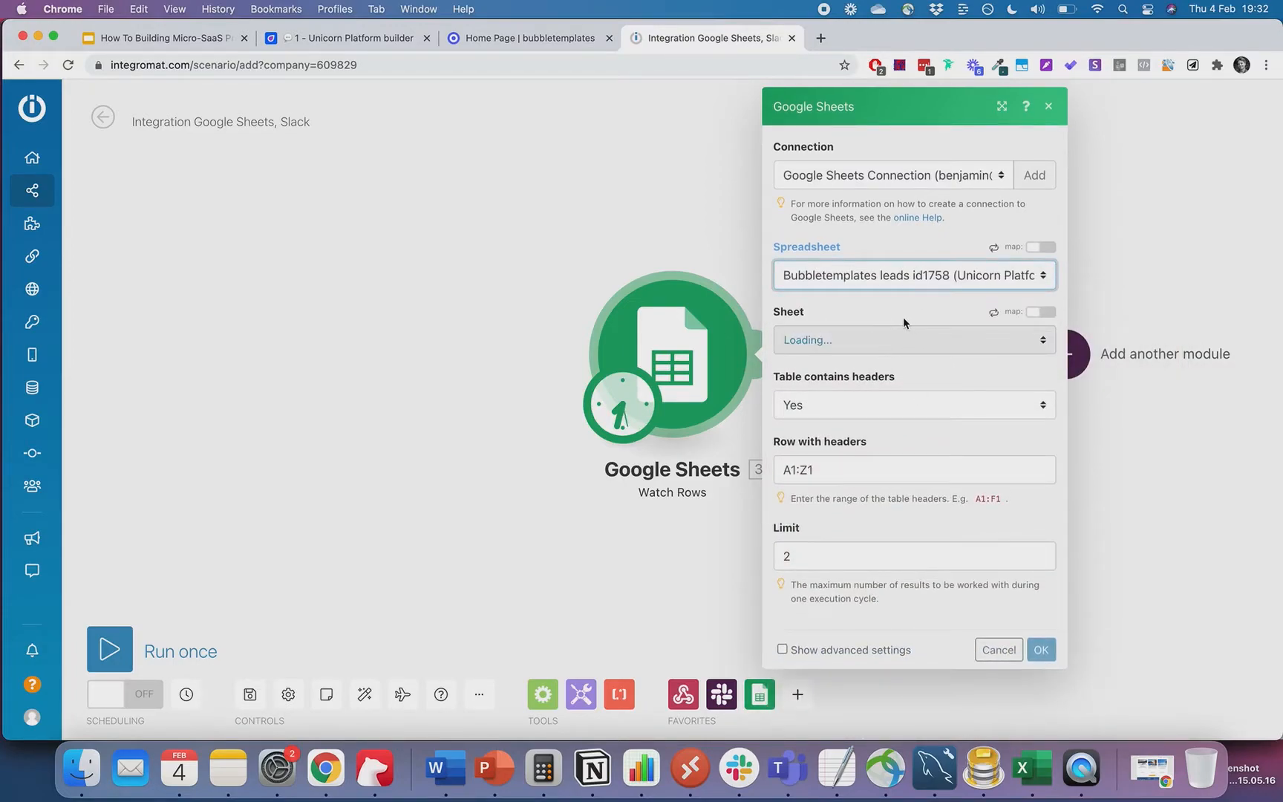
{"action": "left_click", "coordinate": [892, 340]}
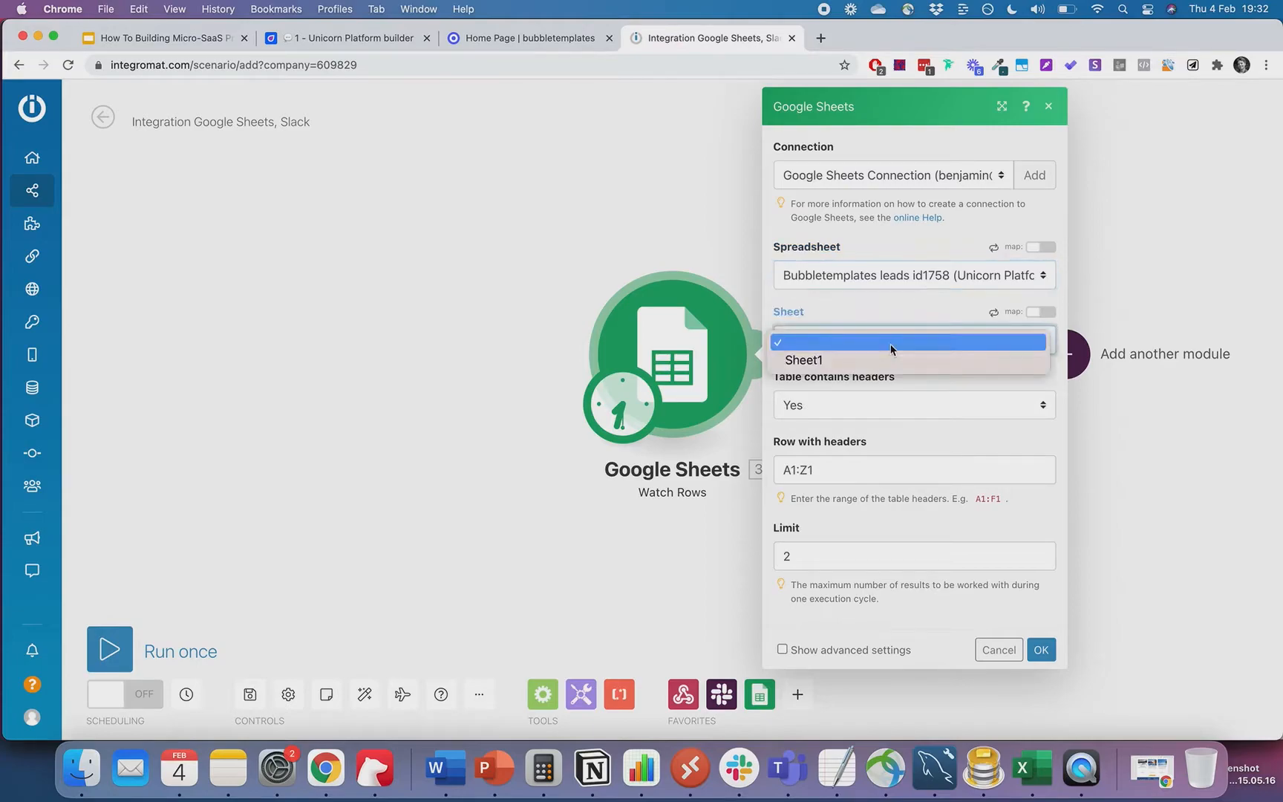
{"action": "left_click", "coordinate": [872, 359]}
{"action": "left_click", "coordinate": [1042, 650]}
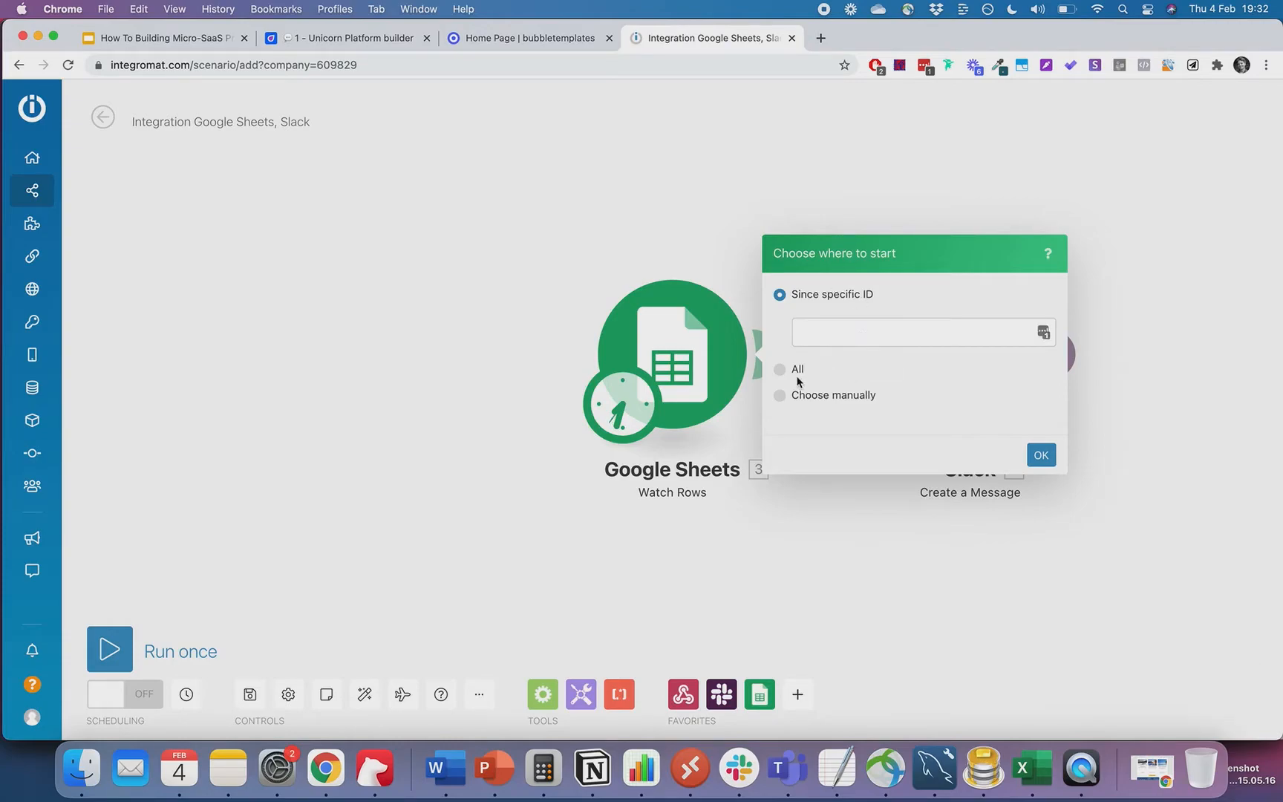
{"action": "left_click", "coordinate": [781, 369]}
- Run the scenario once, dismiss the unfilled-field warnings, and save it anyway
{"action": "left_click", "coordinate": [1041, 430]}
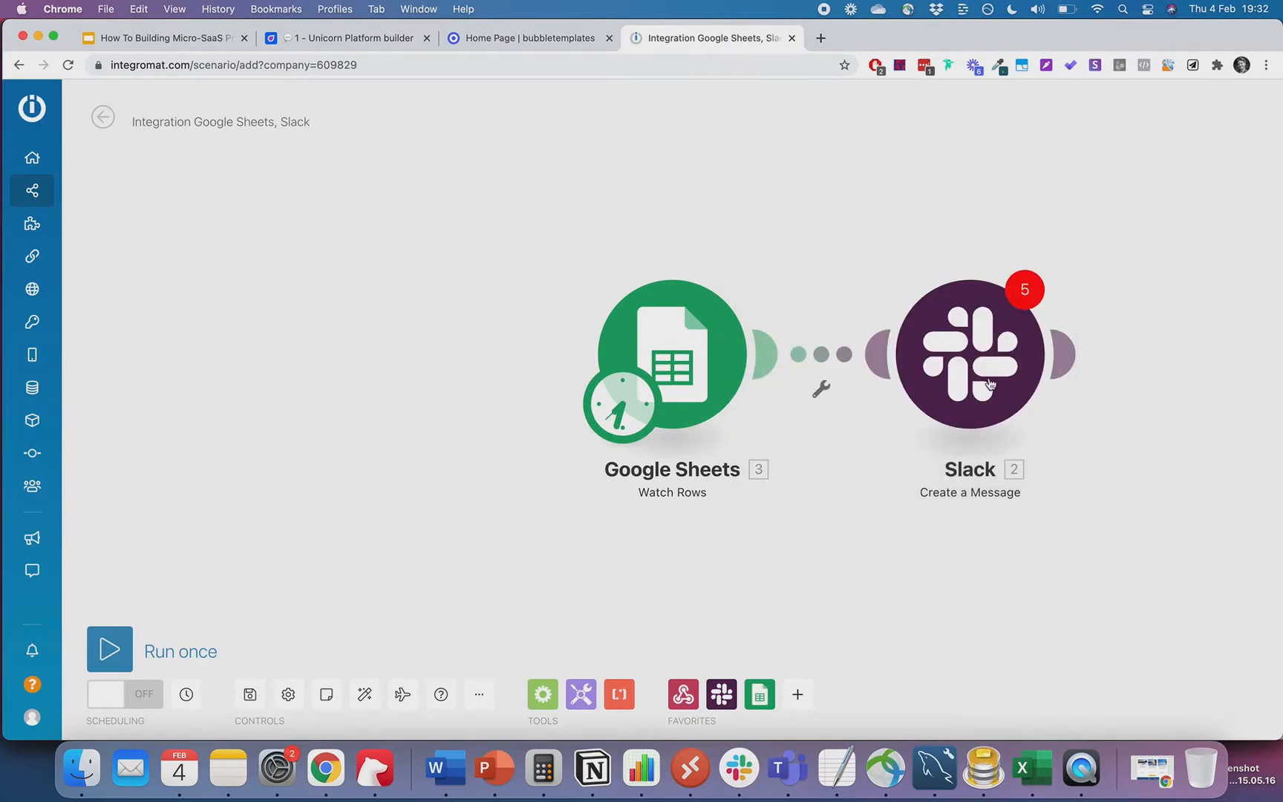
{"action": "left_click", "coordinate": [985, 364]}
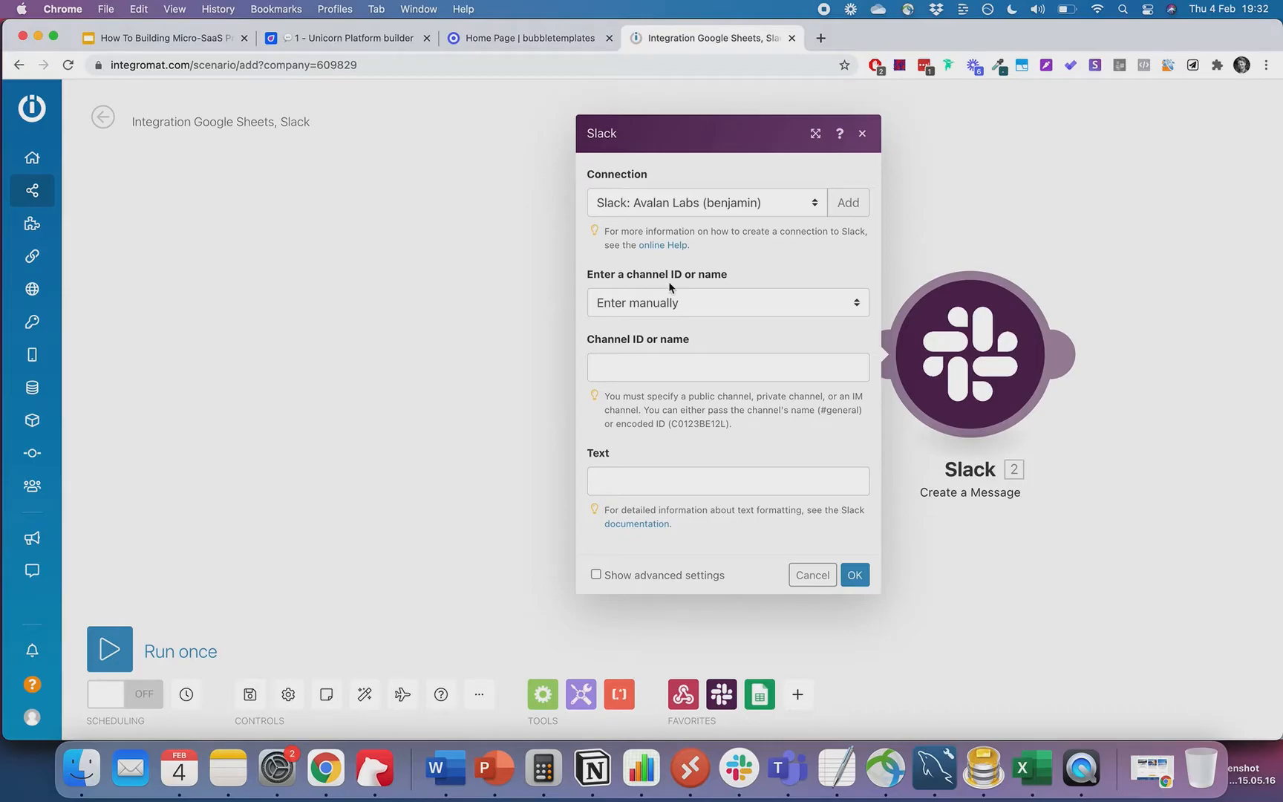
{"action": "left_click", "coordinate": [578, 309]}
{"action": "left_click", "coordinate": [564, 39]}
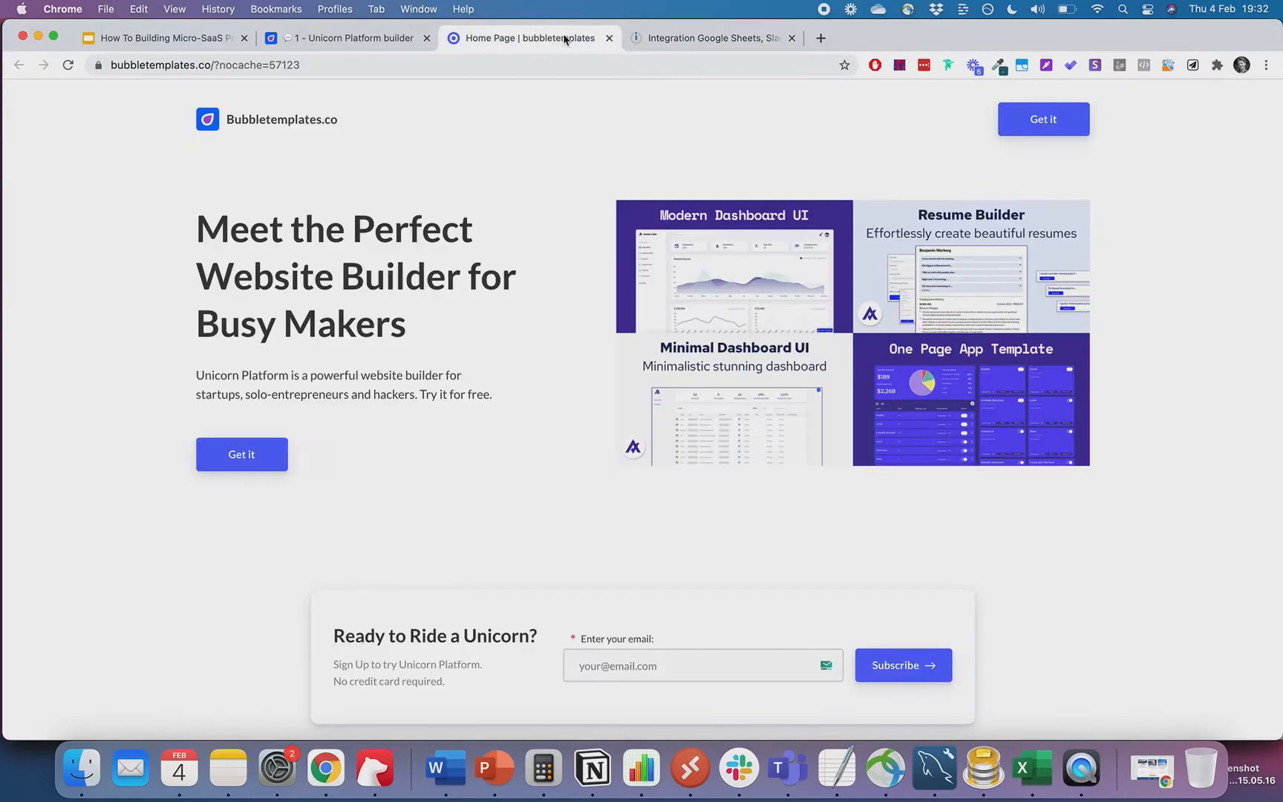
{"action": "left_click", "coordinate": [698, 36]}
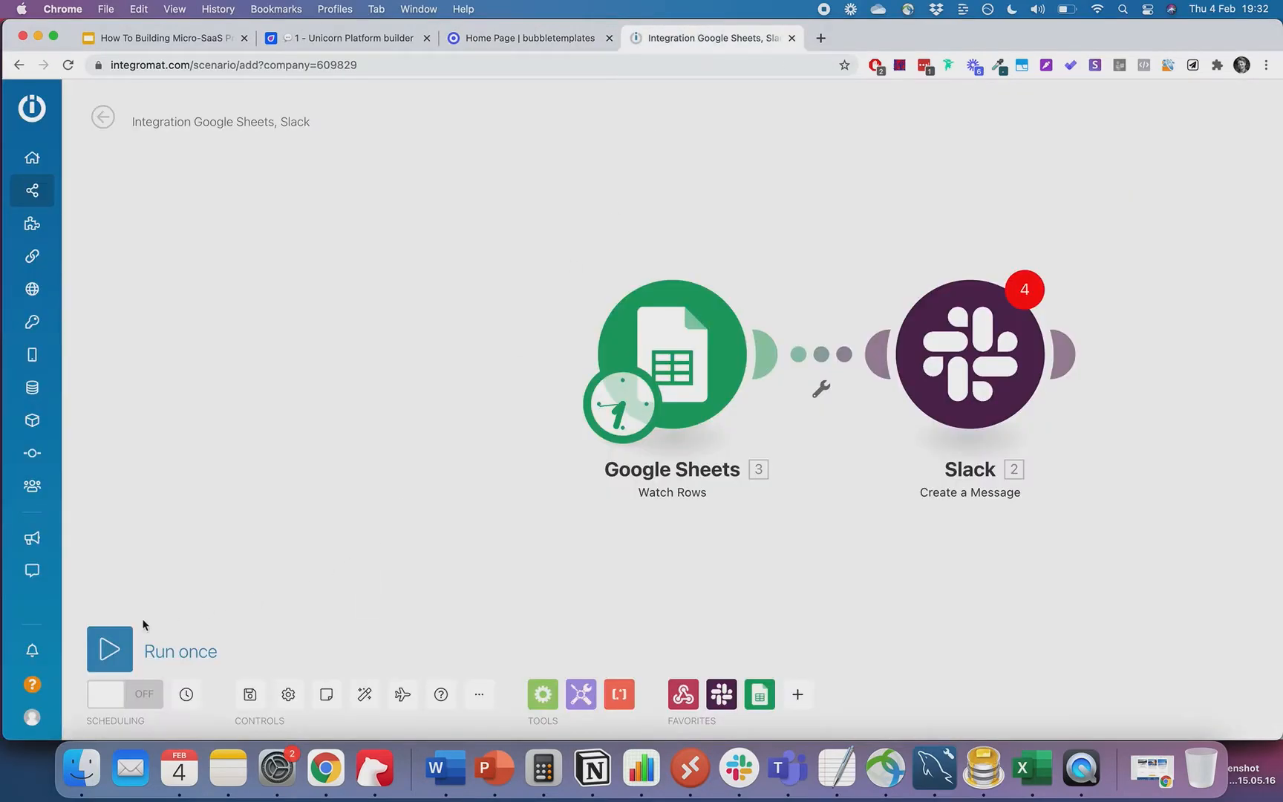
{"action": "left_click", "coordinate": [119, 654]}
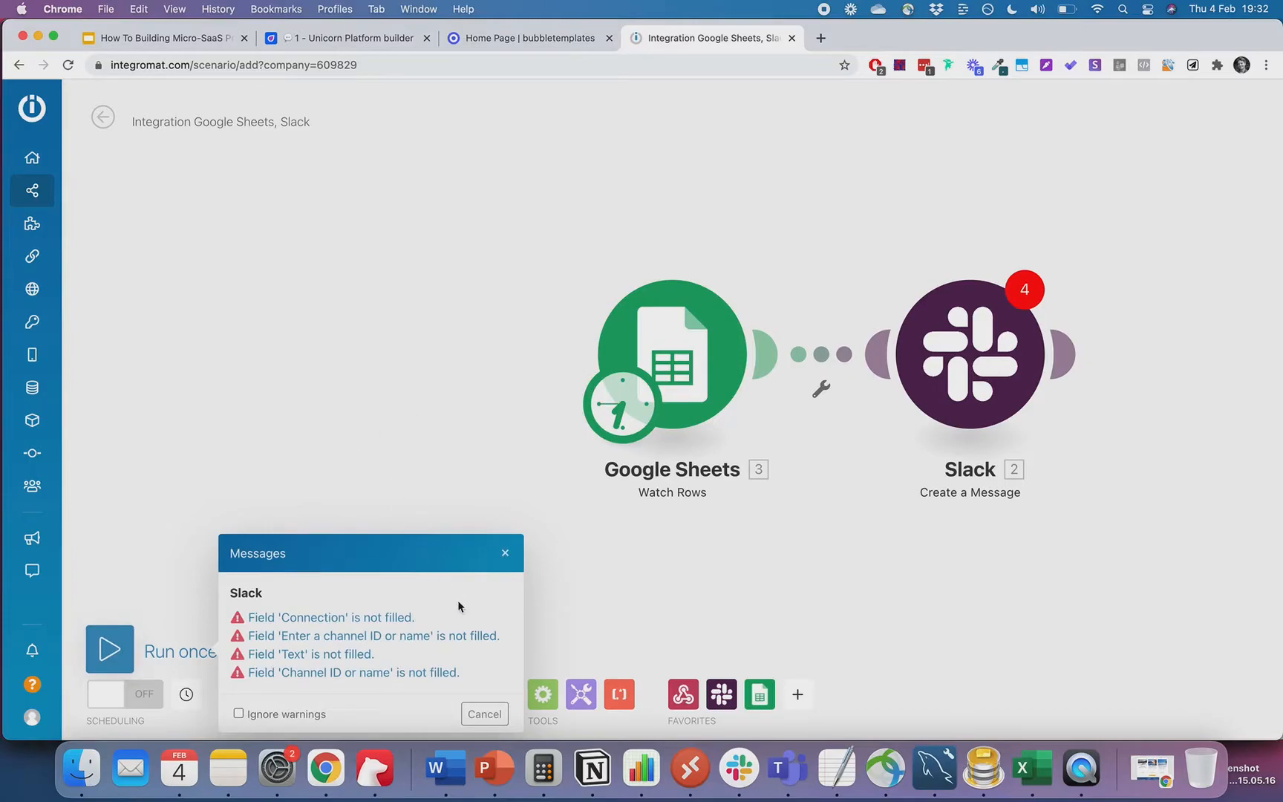
{"action": "left_click", "coordinate": [484, 713]}
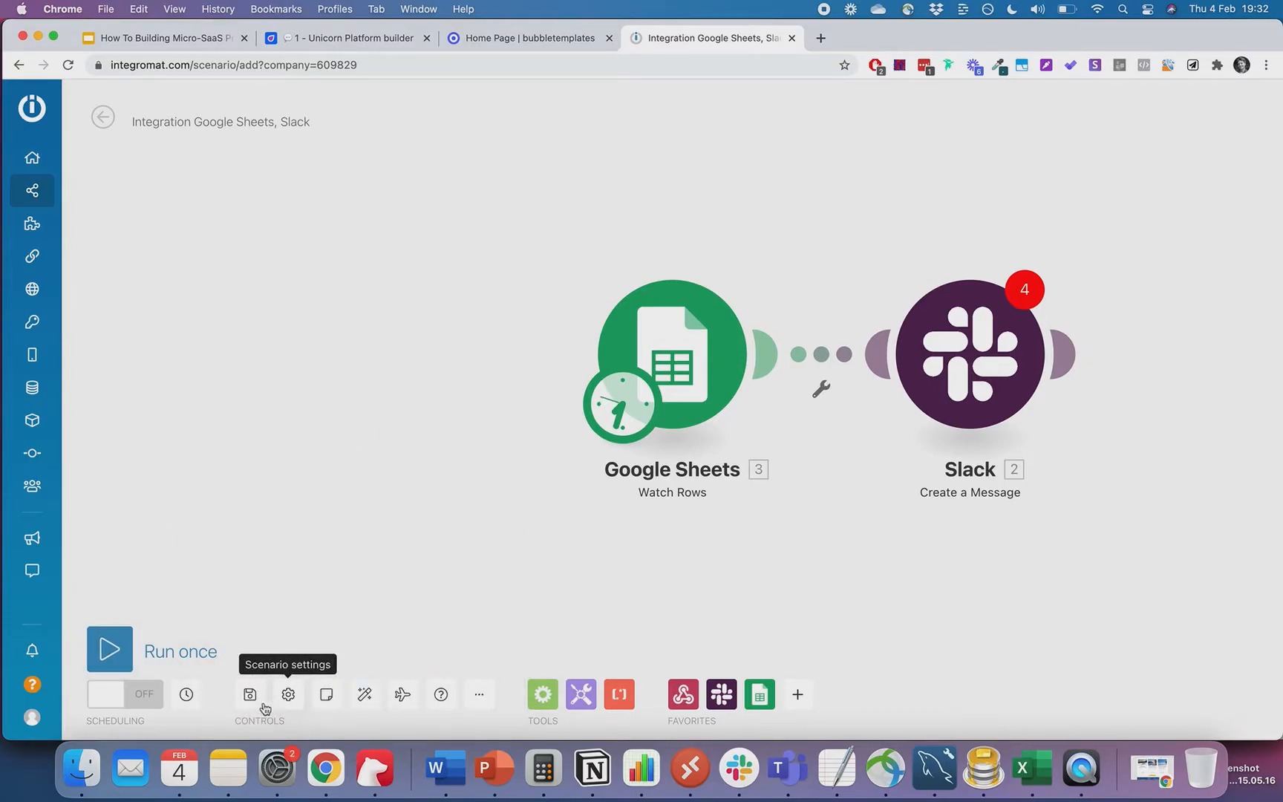
{"action": "left_click", "coordinate": [261, 704]}
{"action": "left_click", "coordinate": [520, 713]}
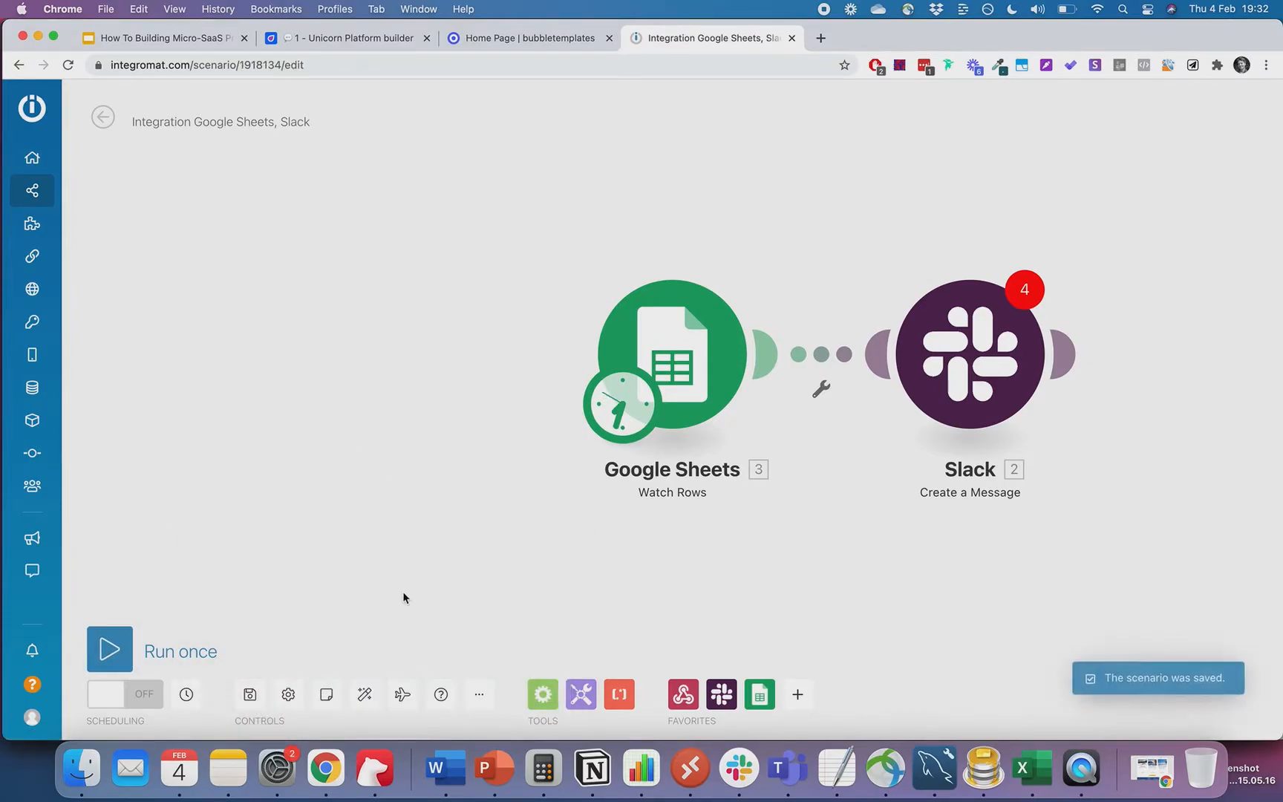
{"action": "left_click", "coordinate": [668, 346]}
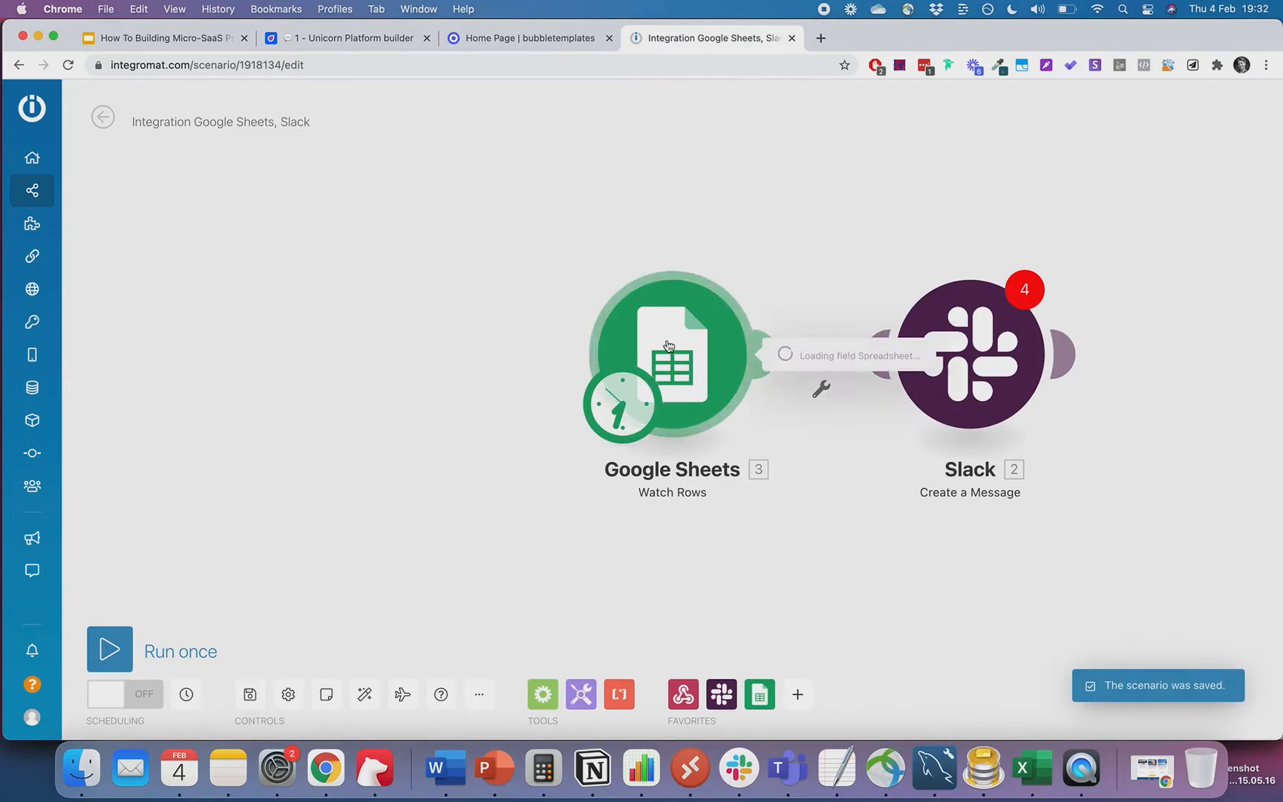
- Subscribe a test e-mail address through the live bubbletemplates page's signup form
{"action": "left_click", "coordinate": [524, 41]}
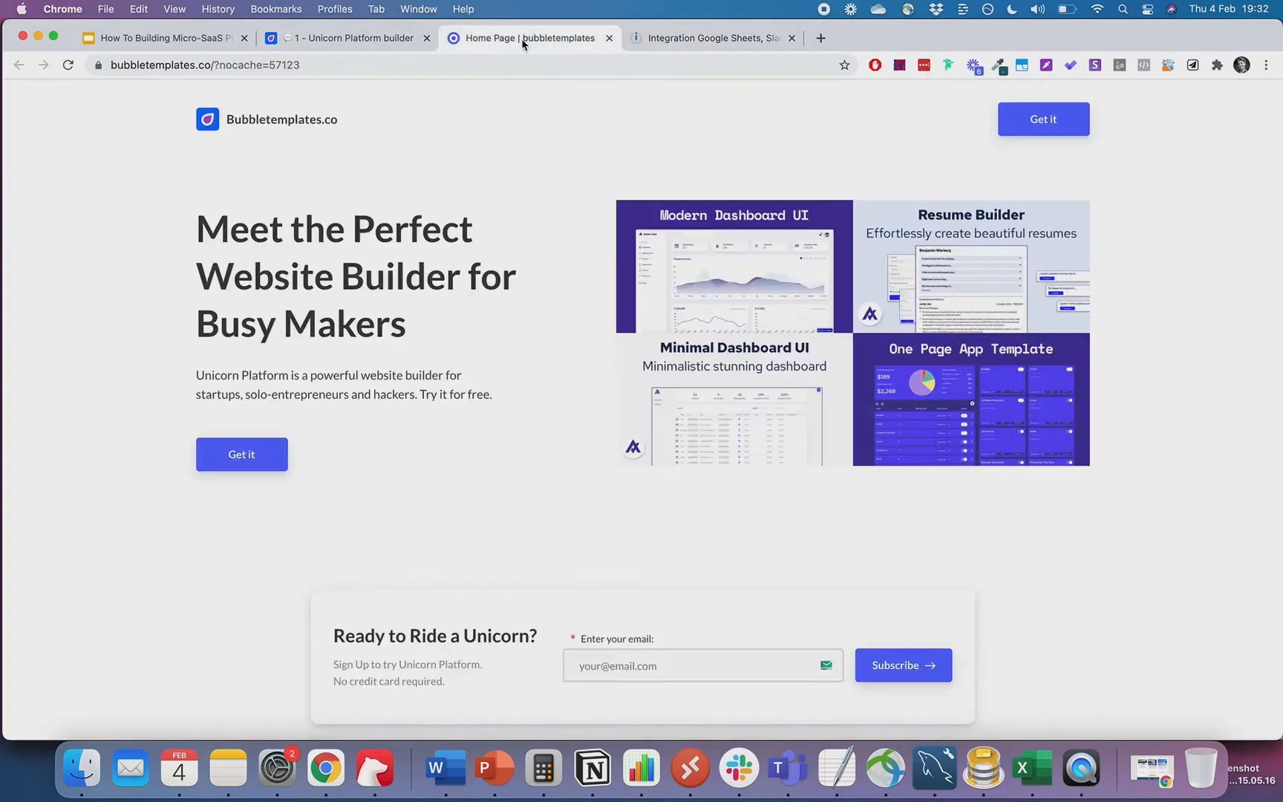
{"action": "left_click", "coordinate": [648, 668]}
{"action": "type", "text": "test@testl"}
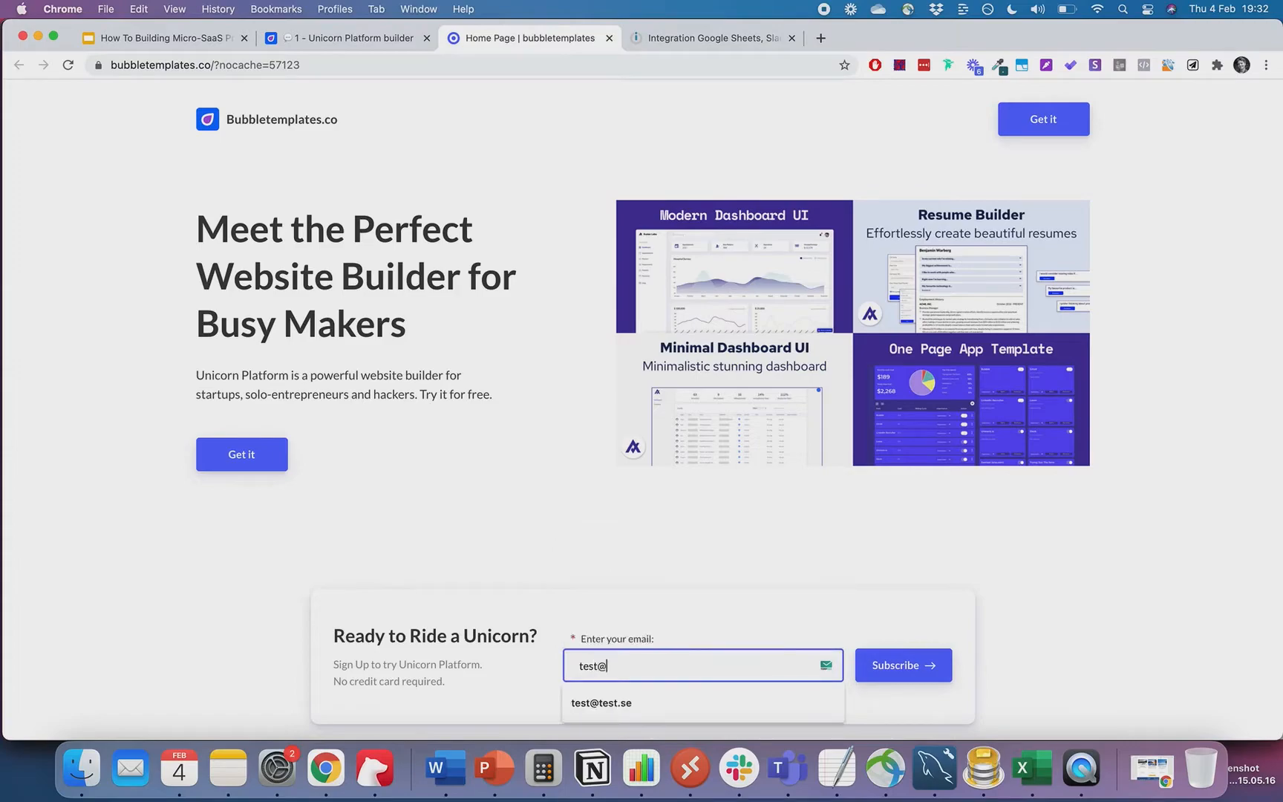
{"action": "key", "text": "BackSpace"}
{"action": "key", "text": "BackSpace"}
{"action": "key", "text": "BackSpace"}
{"action": "left_click", "coordinate": [720, 701]}
{"action": "left_click", "coordinate": [886, 668]}
{"action": "scroll", "coordinate": [1016, 598], "scroll_direction": "down", "scroll_amount": 1}
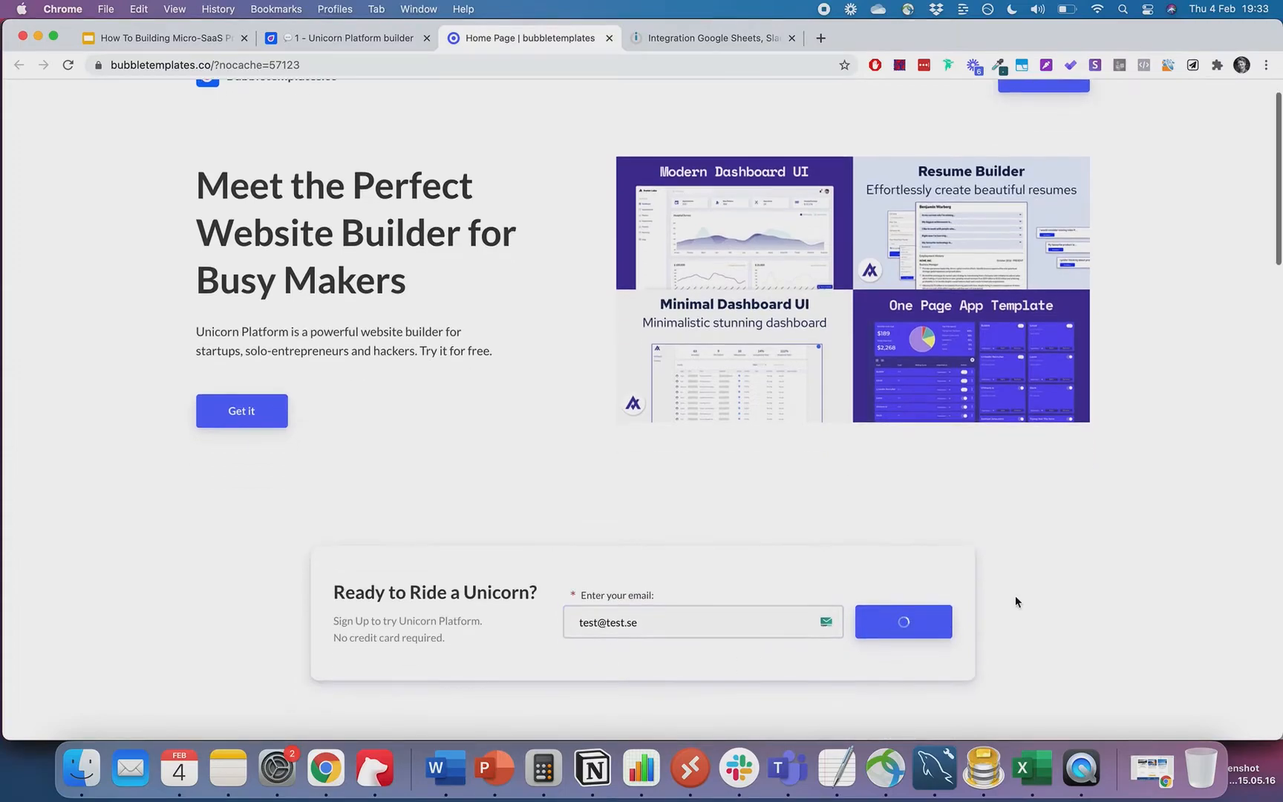
{"action": "left_click", "coordinate": [676, 43]}
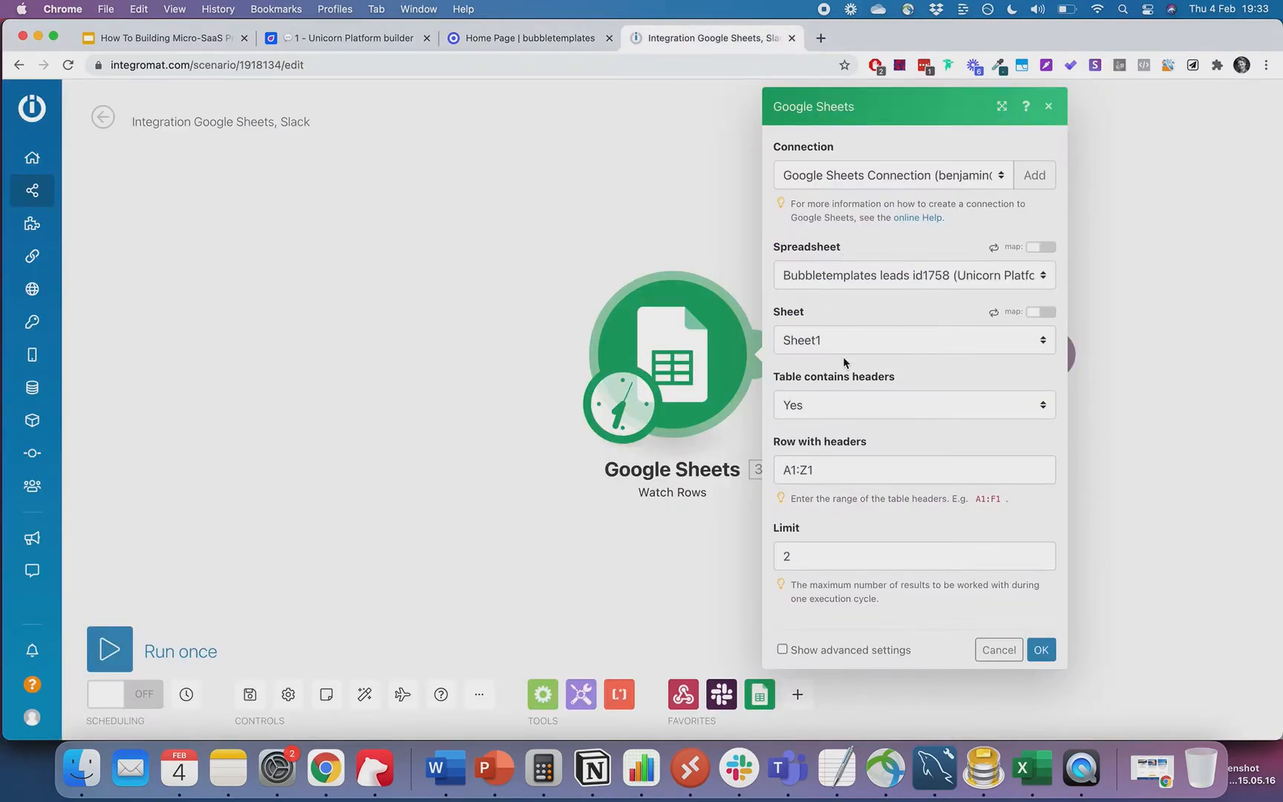
- Confirm the Google Sheets trigger and set the Slack message channel to public #general
{"action": "left_click", "coordinate": [669, 649]}
{"action": "left_click", "coordinate": [669, 401]}
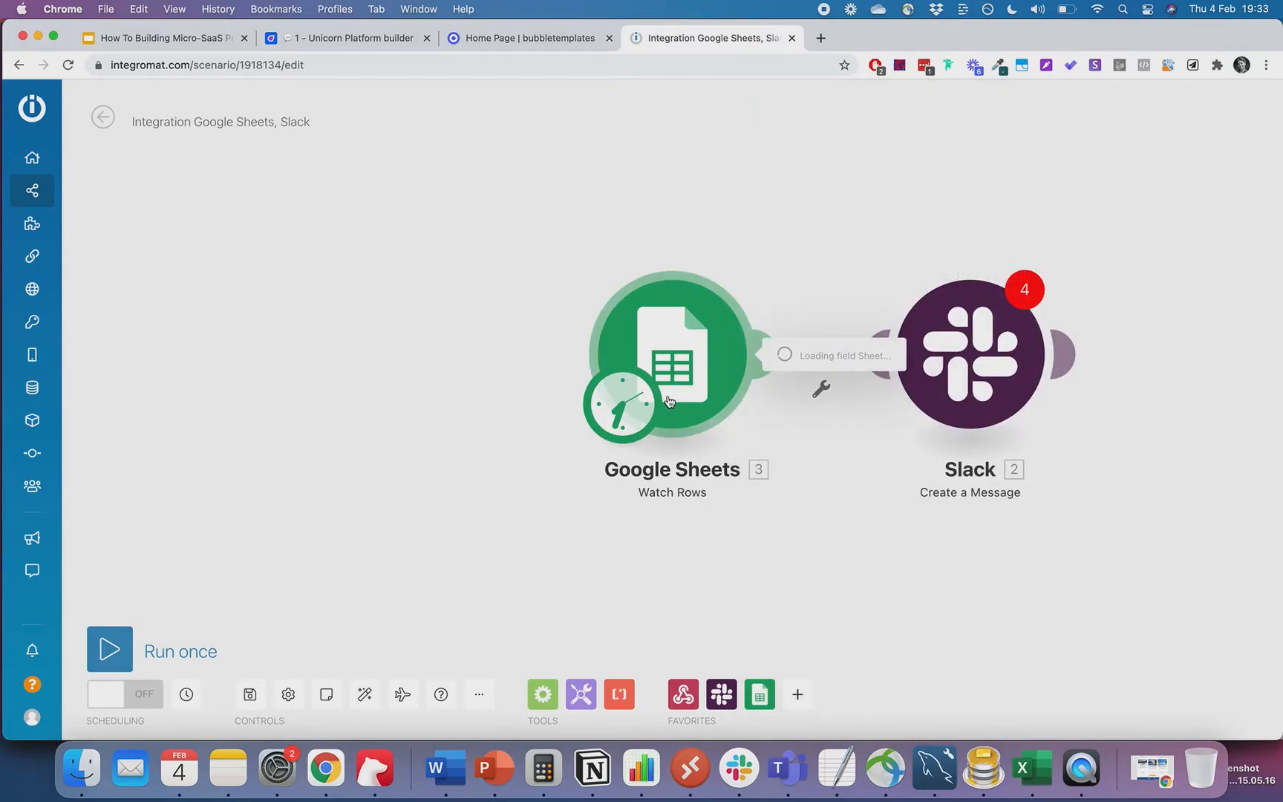
{"action": "left_click", "coordinate": [1042, 649]}
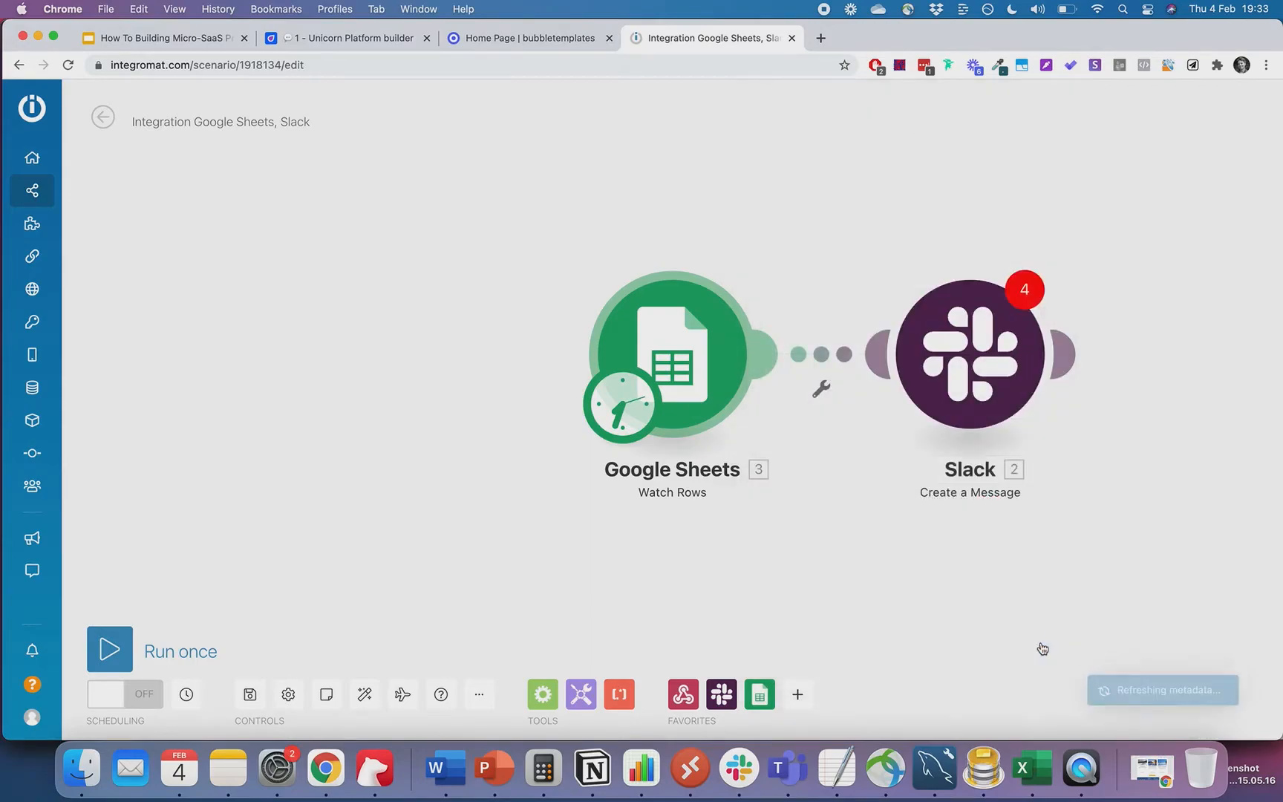
{"action": "left_click", "coordinate": [979, 391]}
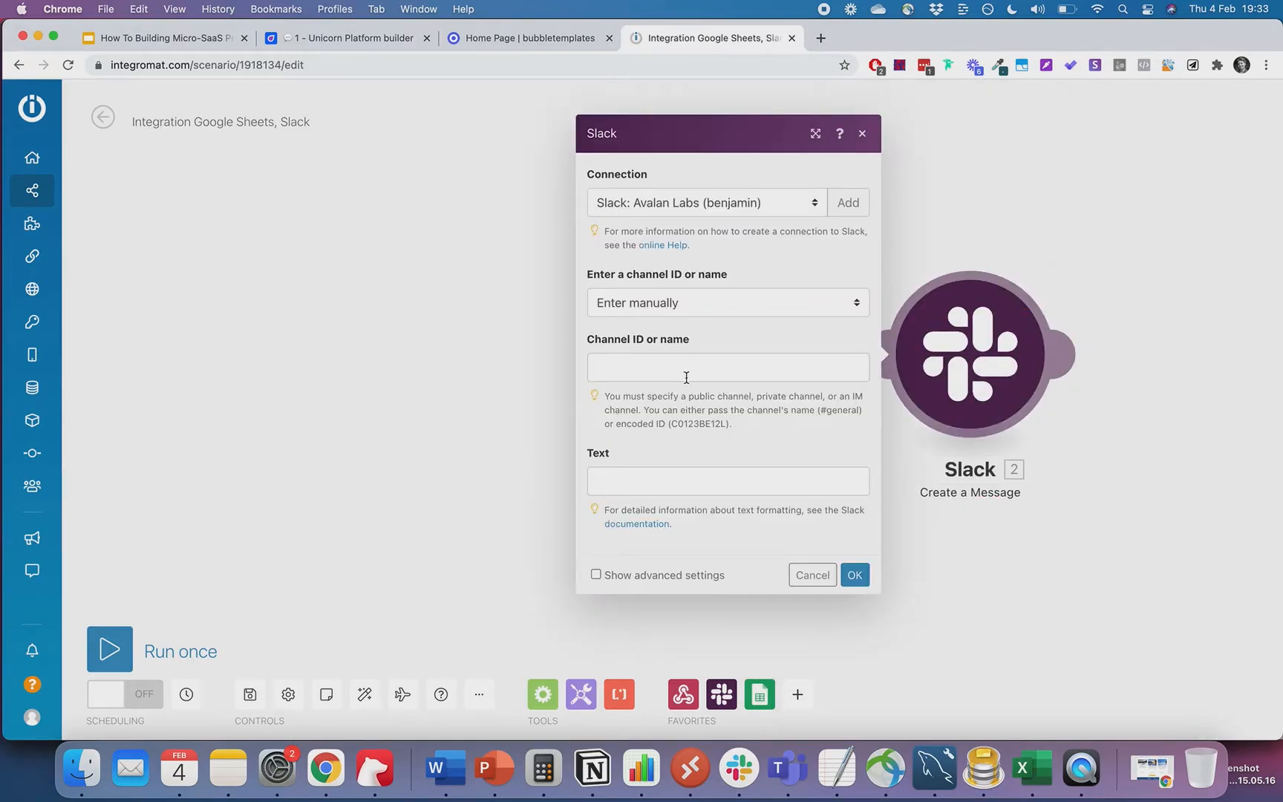
{"action": "left_click", "coordinate": [720, 307]}
{"action": "left_click", "coordinate": [715, 326]}
{"action": "left_click", "coordinate": [675, 359]}
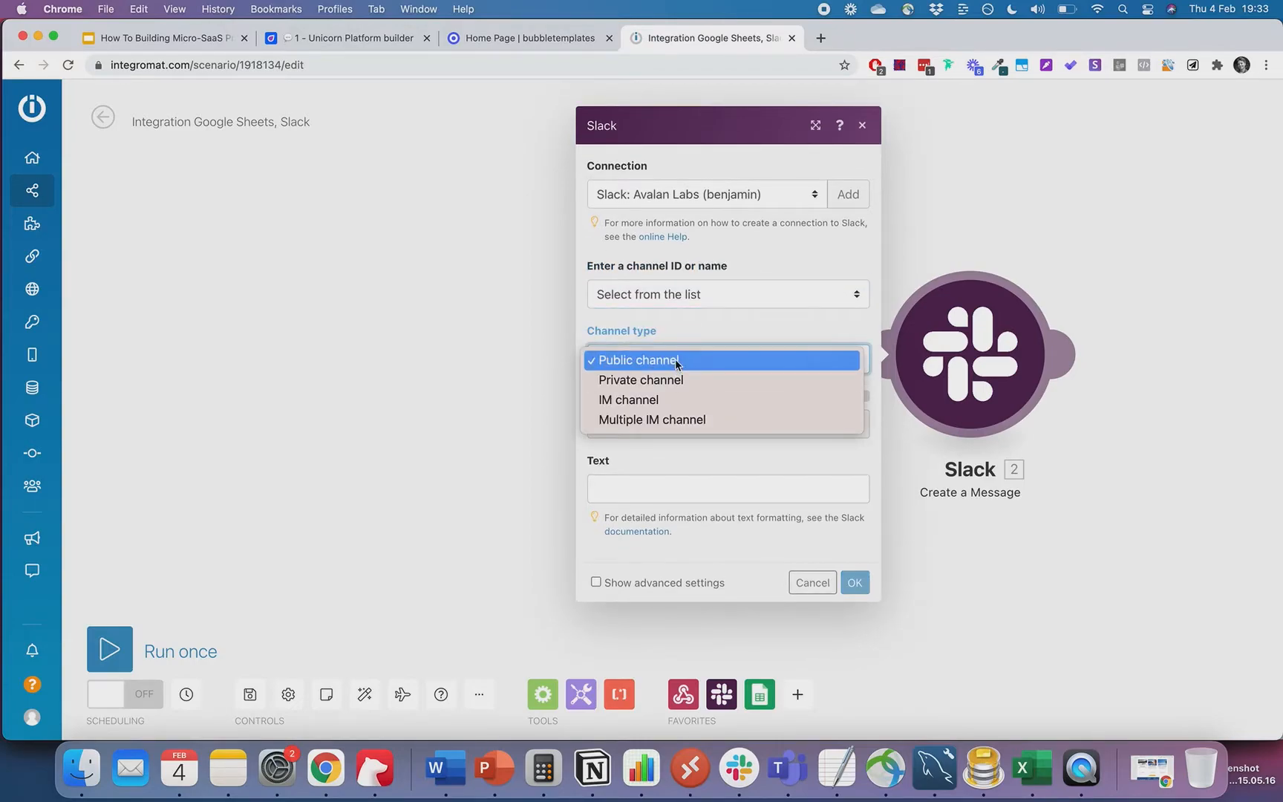
{"action": "left_click", "coordinate": [675, 359]}
{"action": "left_click", "coordinate": [647, 424]}
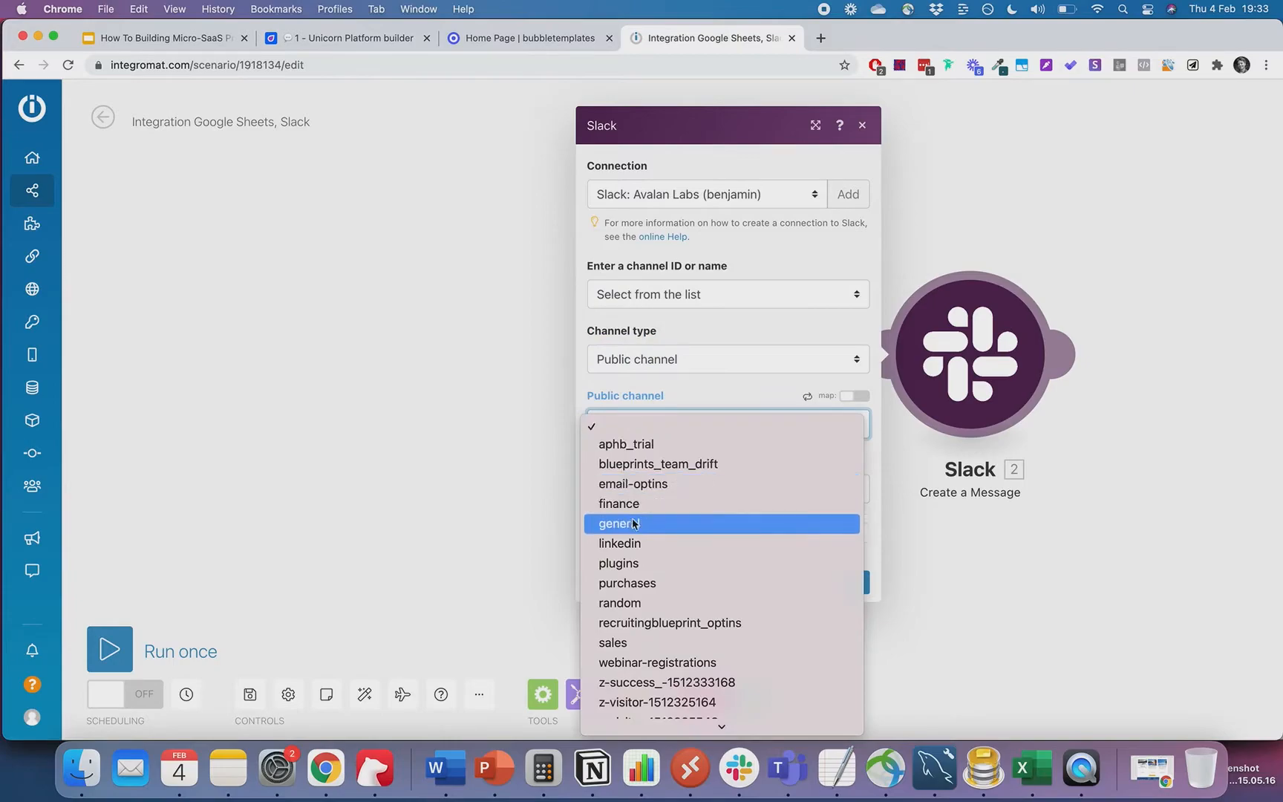
{"action": "left_click", "coordinate": [632, 525]}
- Write the message 'New lead from bubbletemplates.co' followed by the mapped EMAIL (C)
{"action": "left_click", "coordinate": [654, 486]}
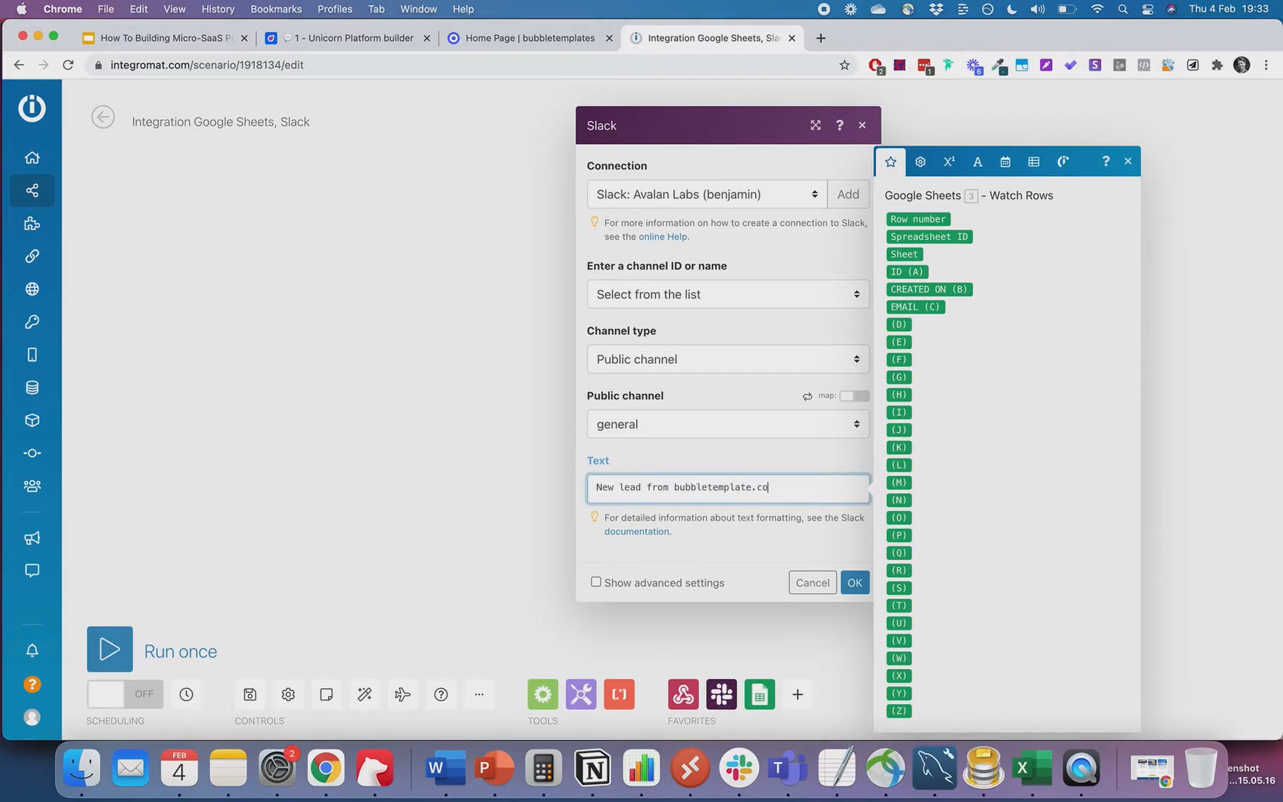
{"action": "key", "text": "Return"}
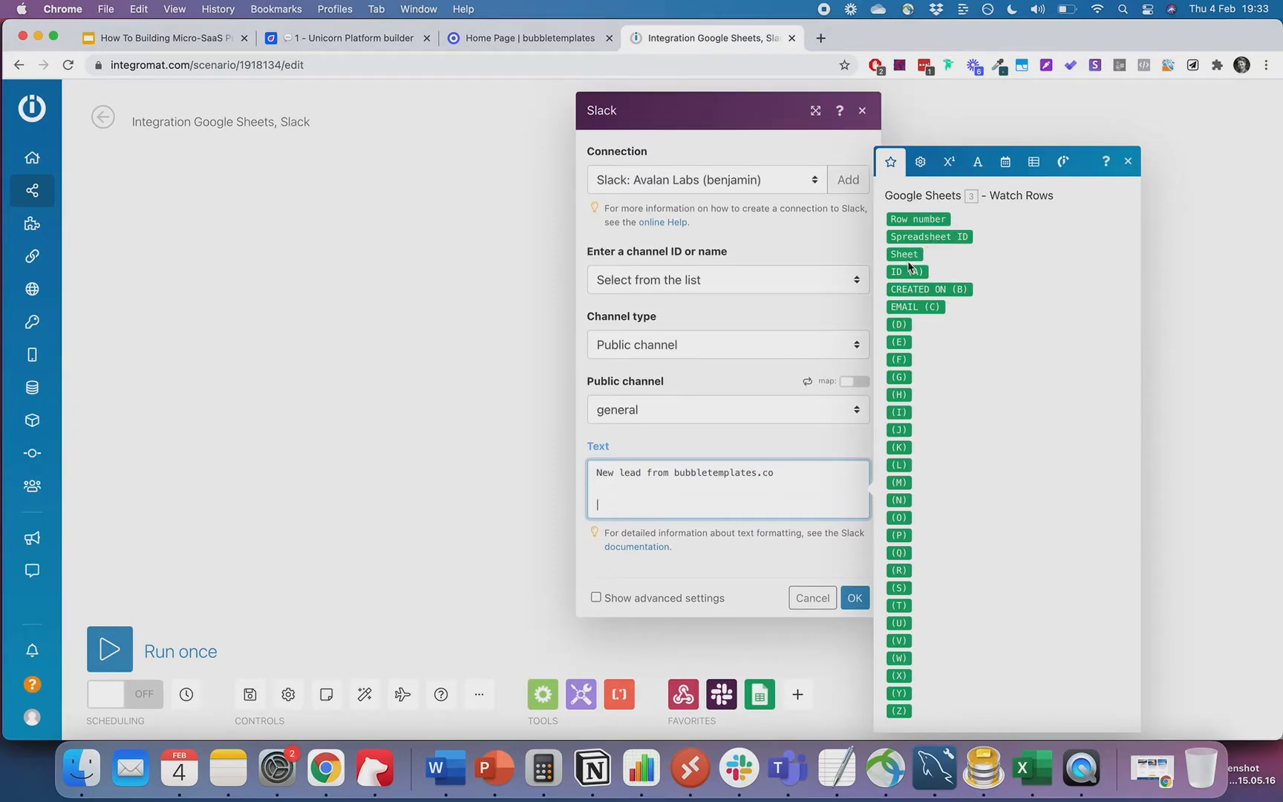
{"action": "left_click", "coordinate": [917, 306]}
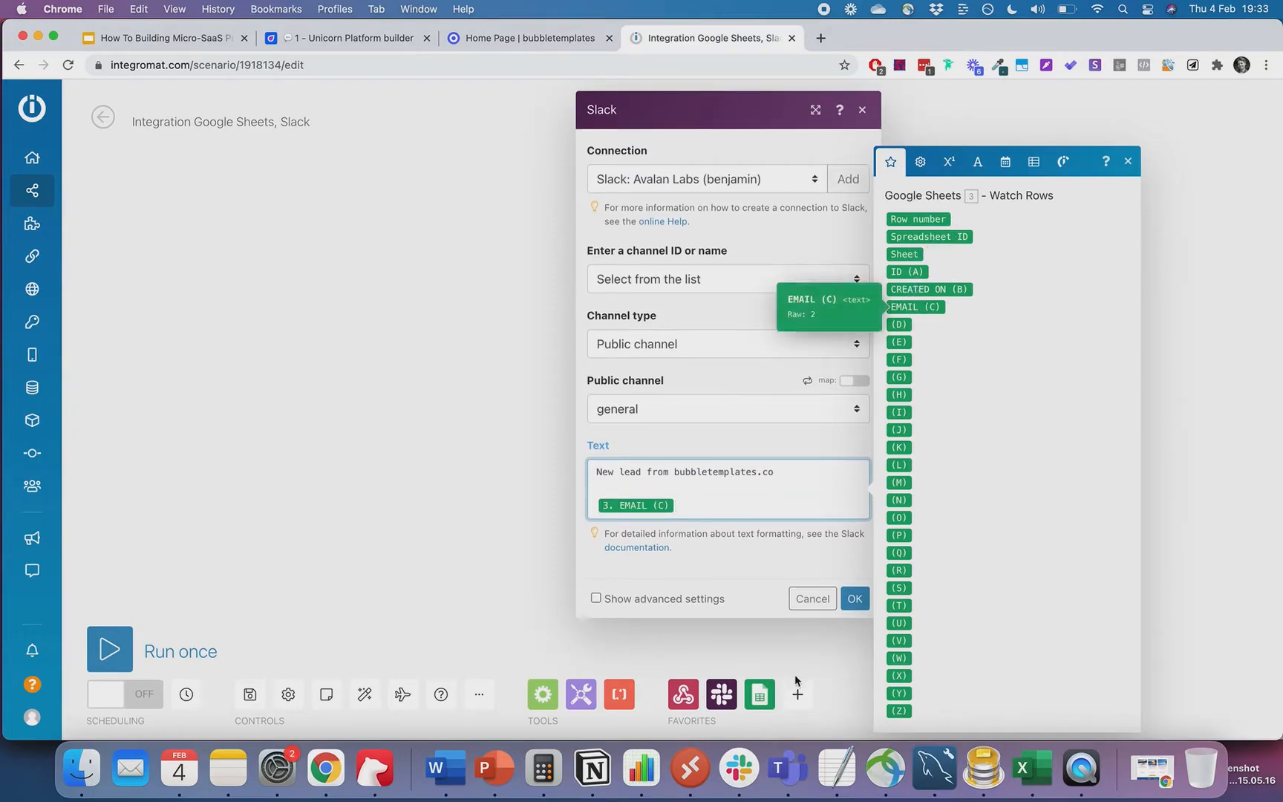
{"action": "left_click", "coordinate": [855, 598]}
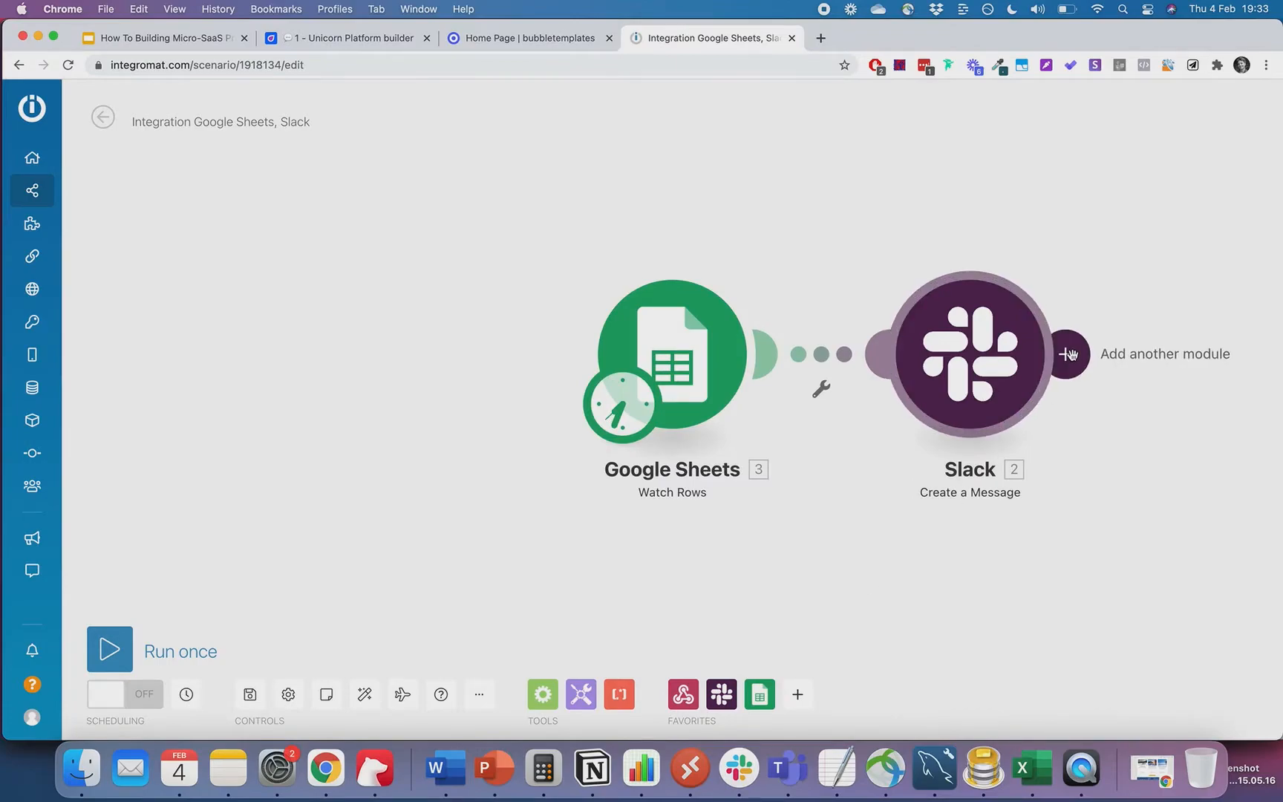
- Add an ActiveCampaign Create a Contact module after Slack with EMAIL (C) as the email
{"action": "left_click", "coordinate": [1069, 354]}
{"action": "type", "text": "a"}
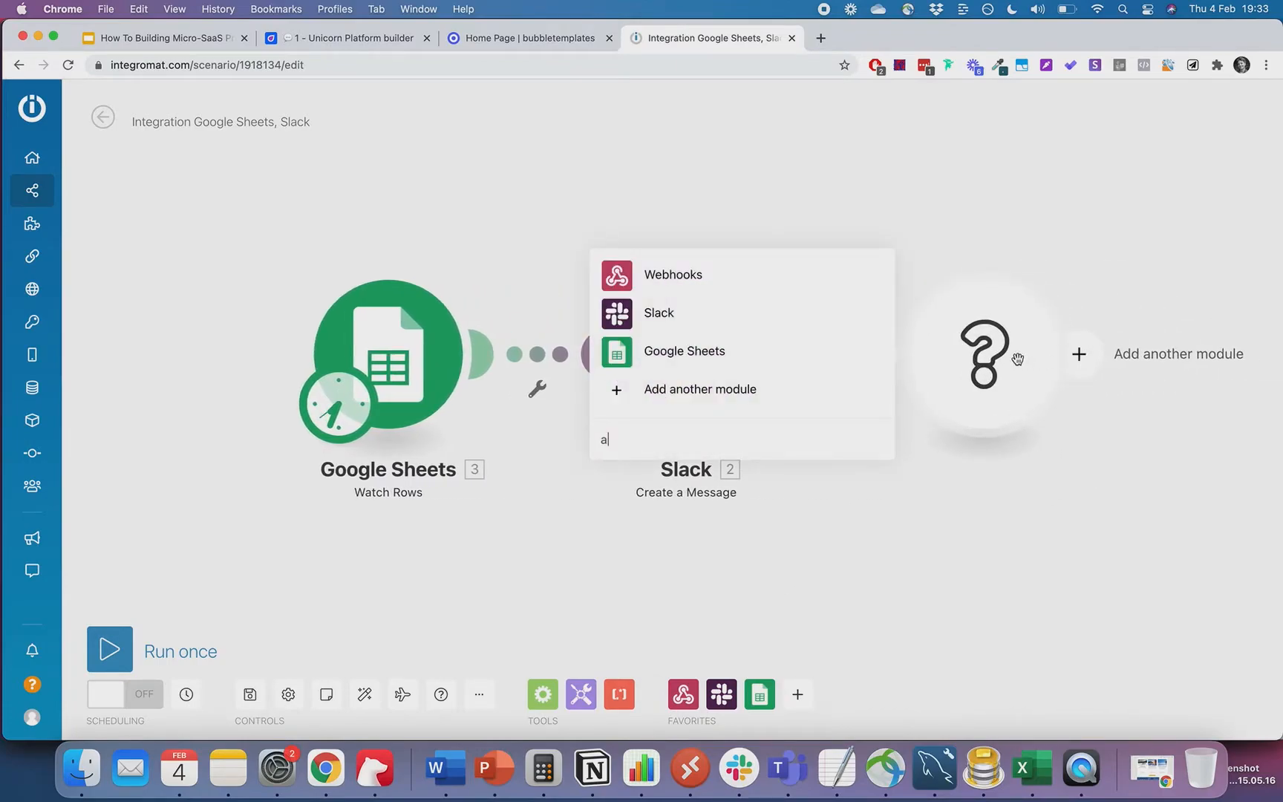
{"action": "type", "text": "ctiac"}
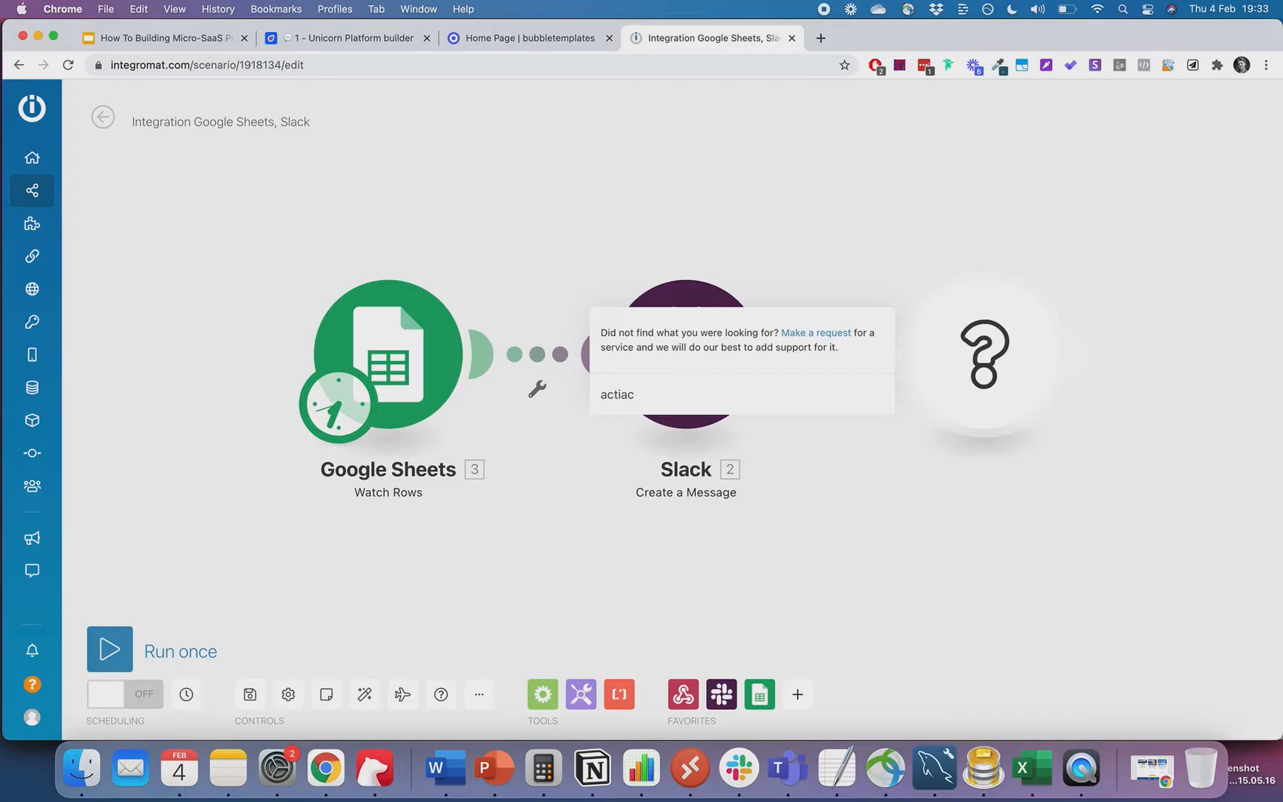
{"action": "key", "text": "BackSpace"}
{"action": "key", "text": "BackSpace"}
{"action": "key", "text": "BackSpace"}
{"action": "key", "text": "BackSpace"}
{"action": "key", "text": "BackSpace"}
{"action": "left_click", "coordinate": [698, 196]}
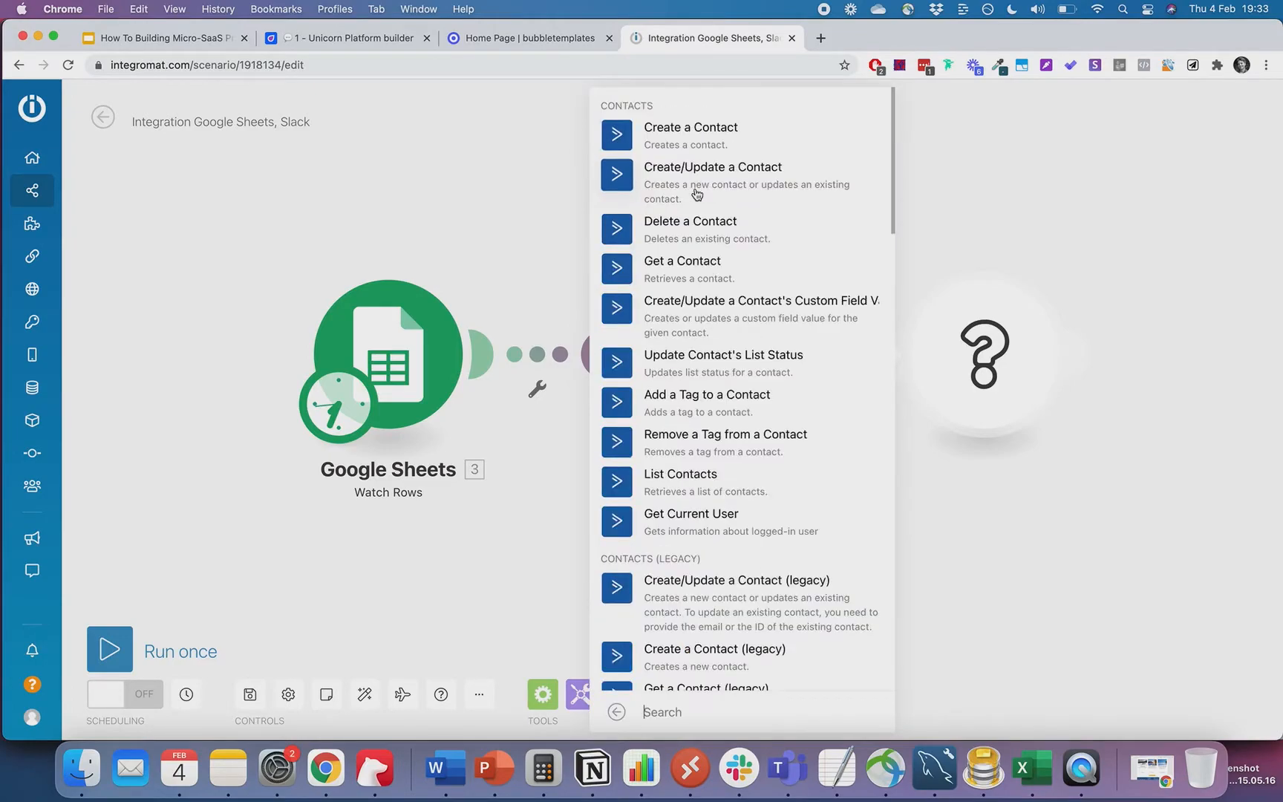
{"action": "left_click", "coordinate": [694, 136]}
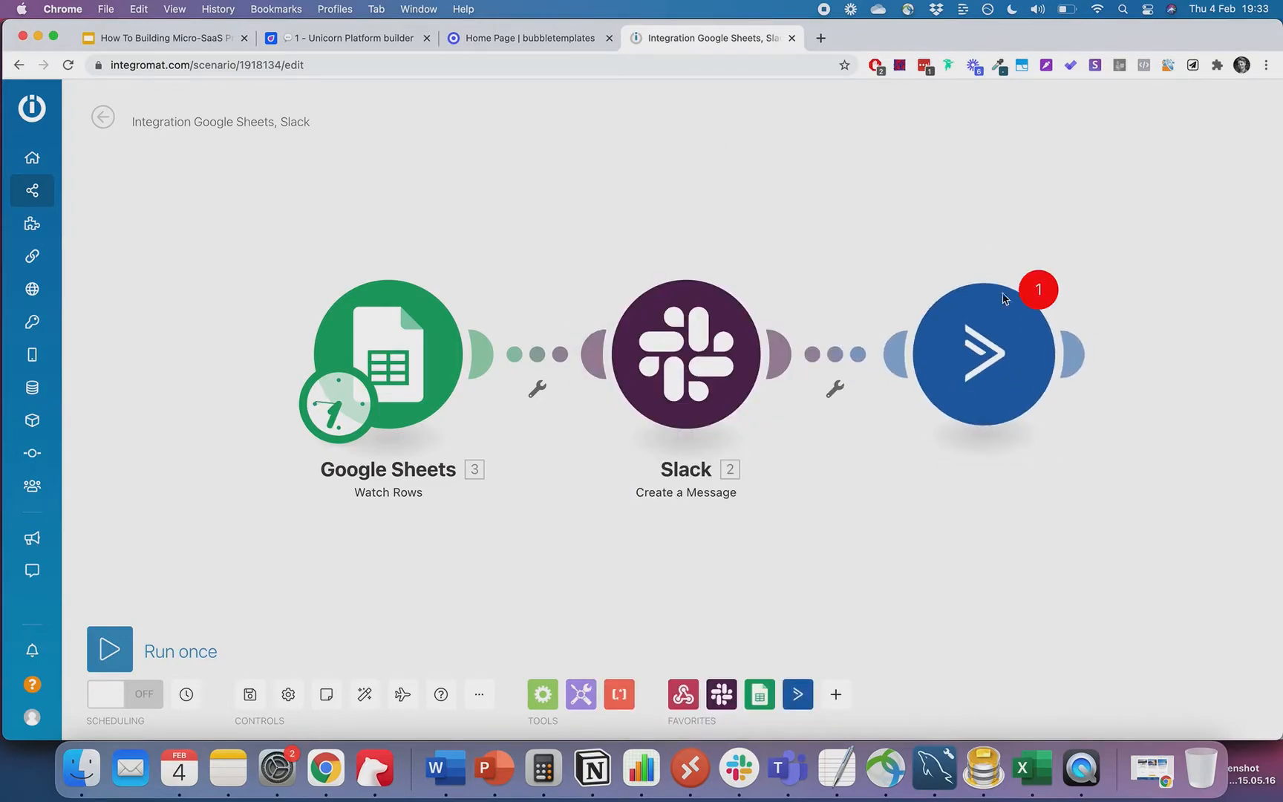
{"action": "left_click", "coordinate": [731, 276]}
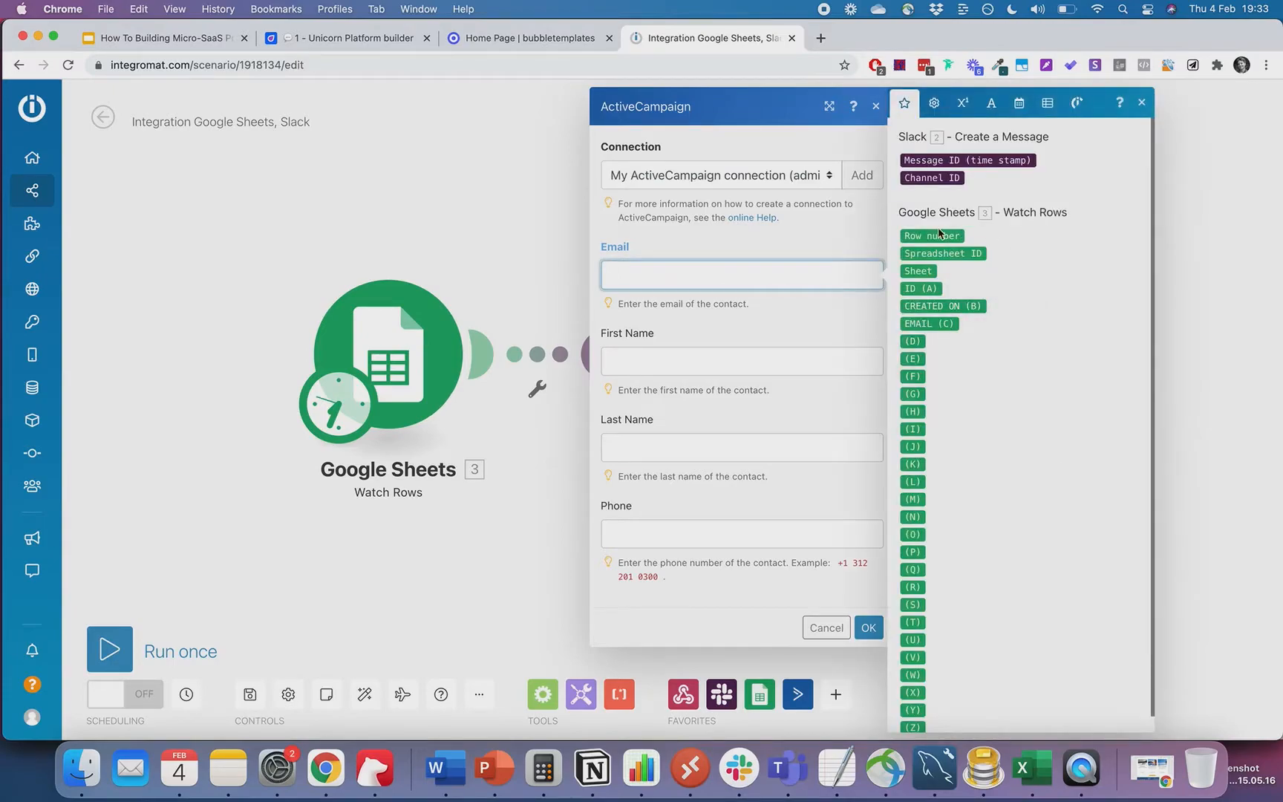
{"action": "left_click", "coordinate": [928, 324]}
{"action": "left_click", "coordinate": [678, 360]}
{"action": "left_click", "coordinate": [678, 421]}
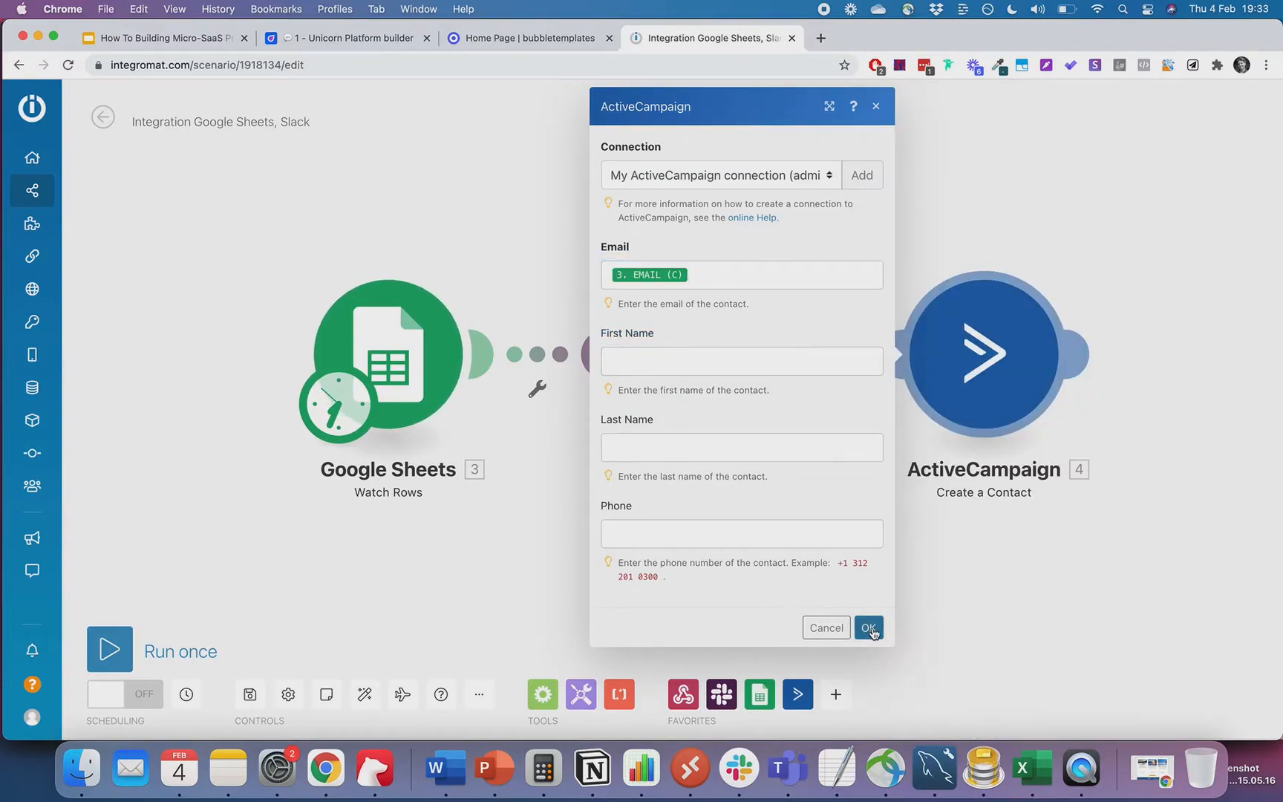
{"action": "left_click", "coordinate": [869, 628]}
{"action": "left_click", "coordinate": [1079, 354]}
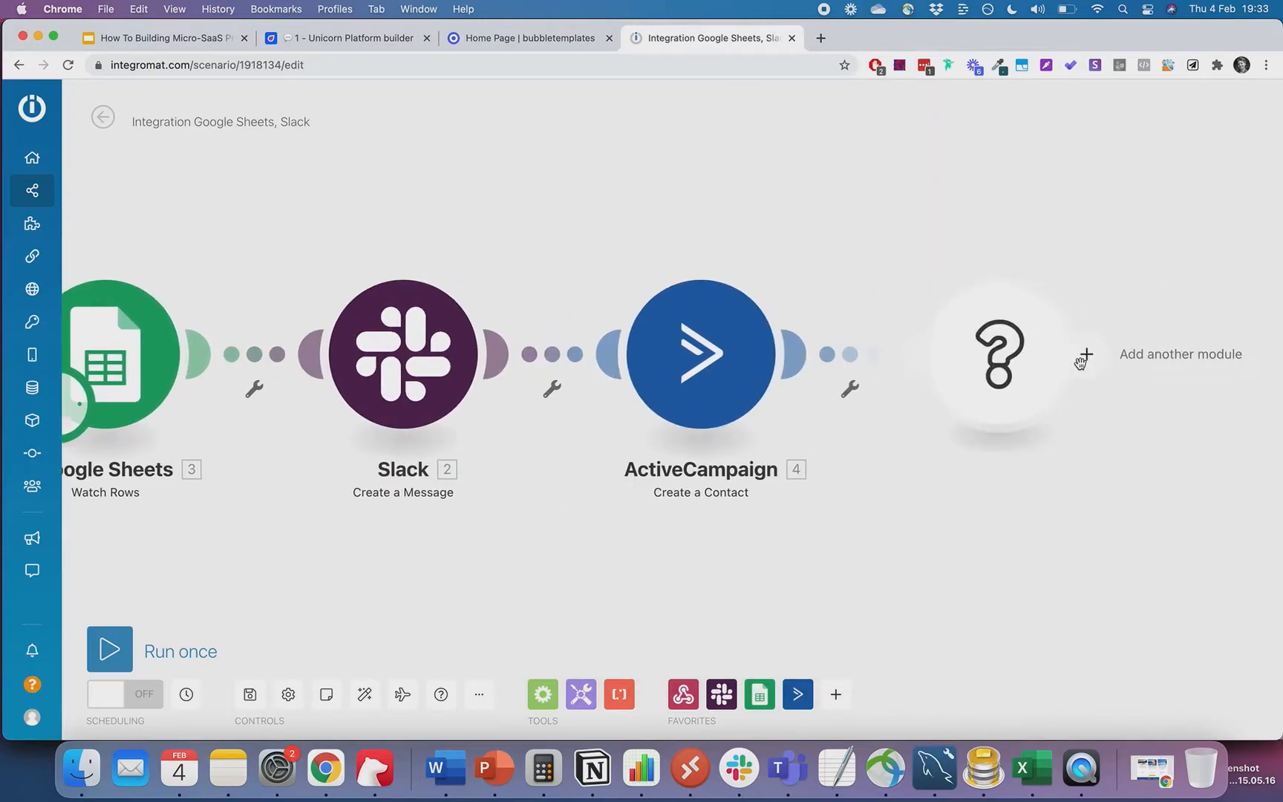
- Set up ActiveCampaign Update Contact's List Status: list Avalan Labs, contact 4. ID, status Active
{"action": "left_click", "coordinate": [790, 377]}
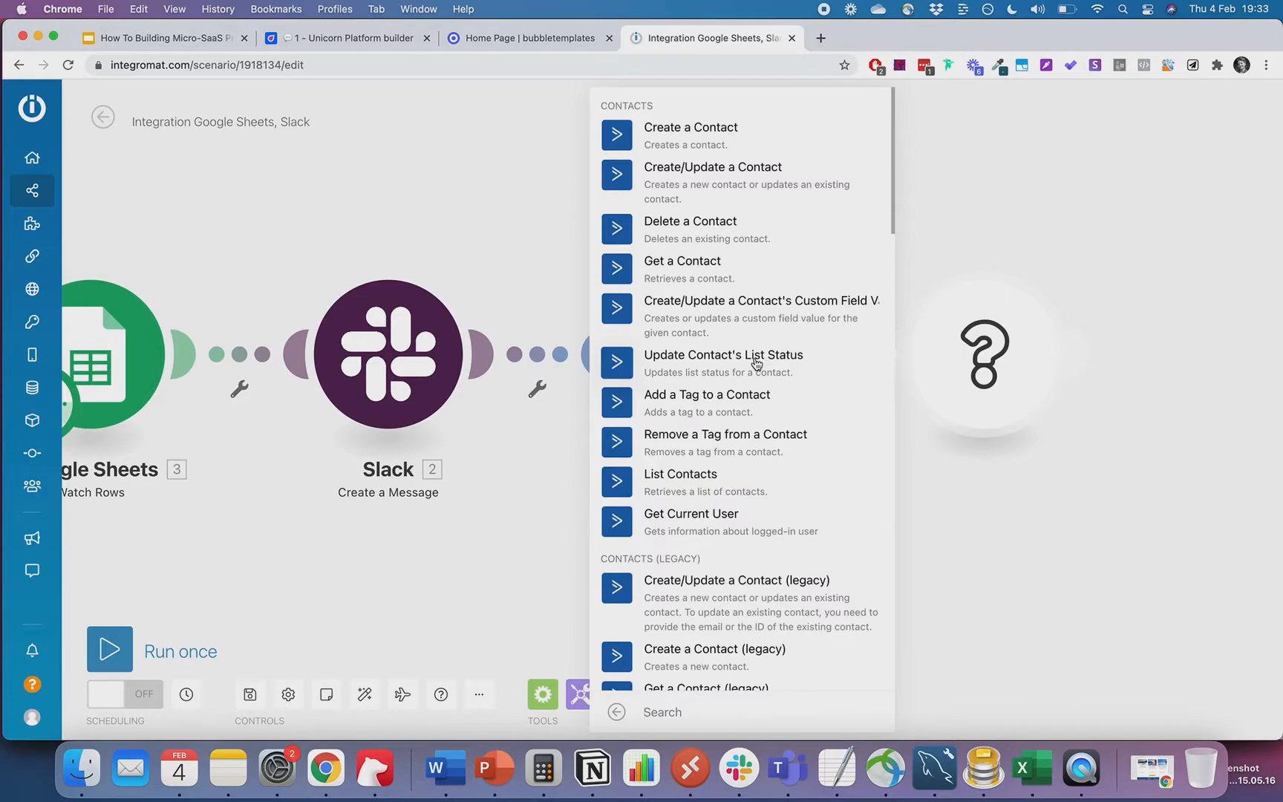
{"action": "left_click", "coordinate": [757, 363]}
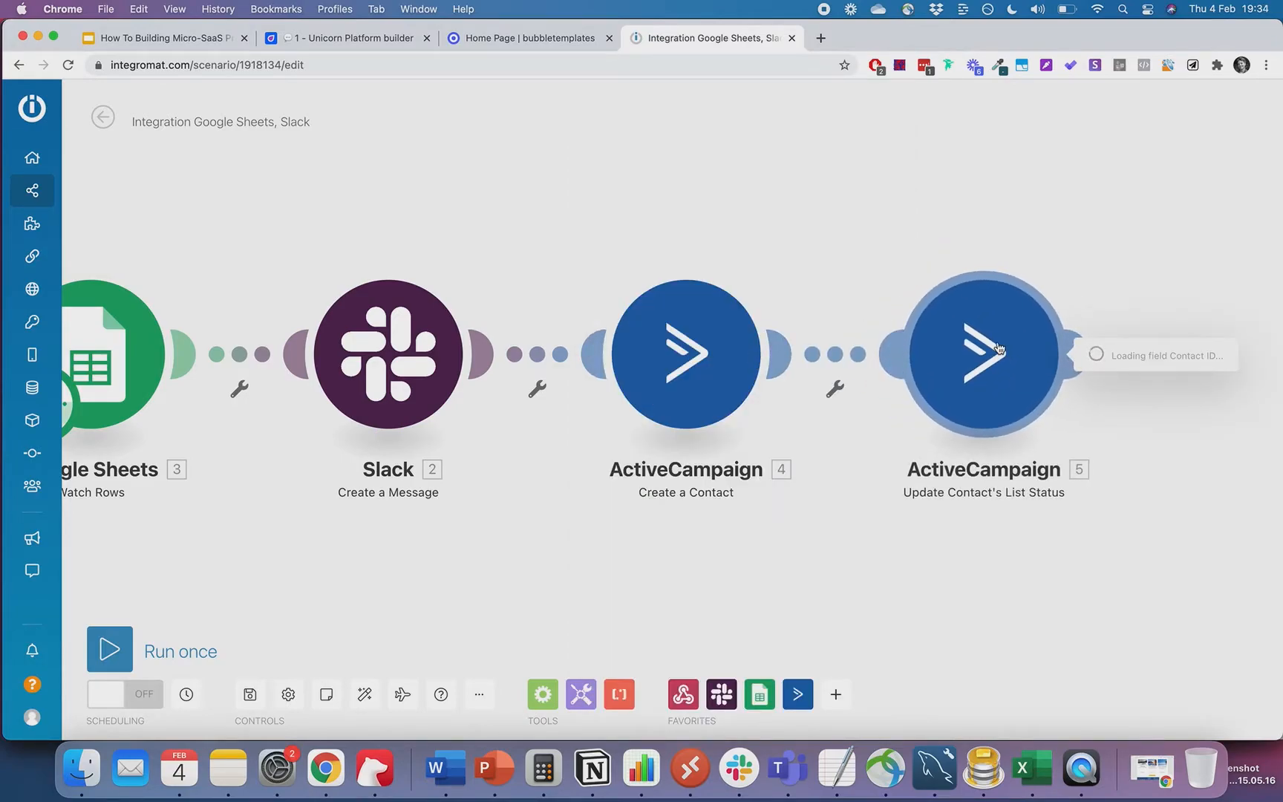
{"action": "left_click", "coordinate": [696, 303]}
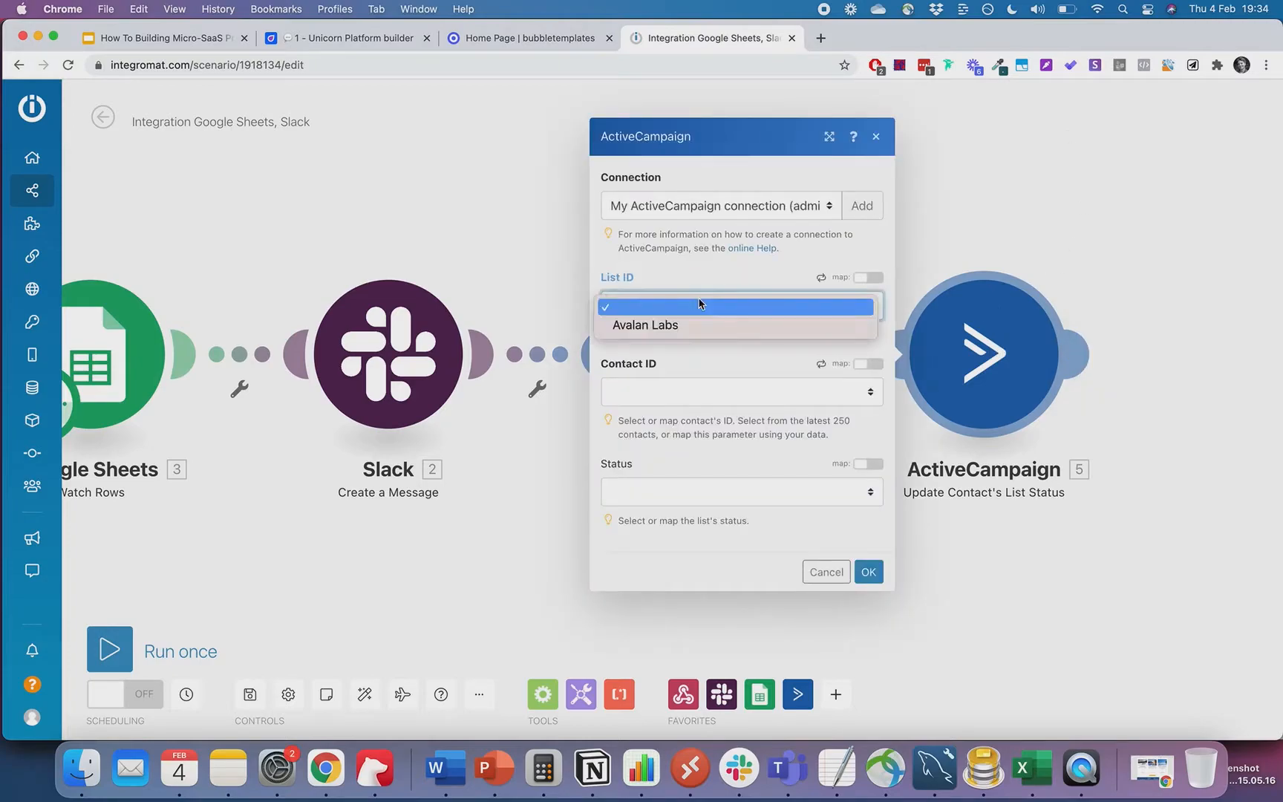
{"action": "left_click", "coordinate": [696, 323]}
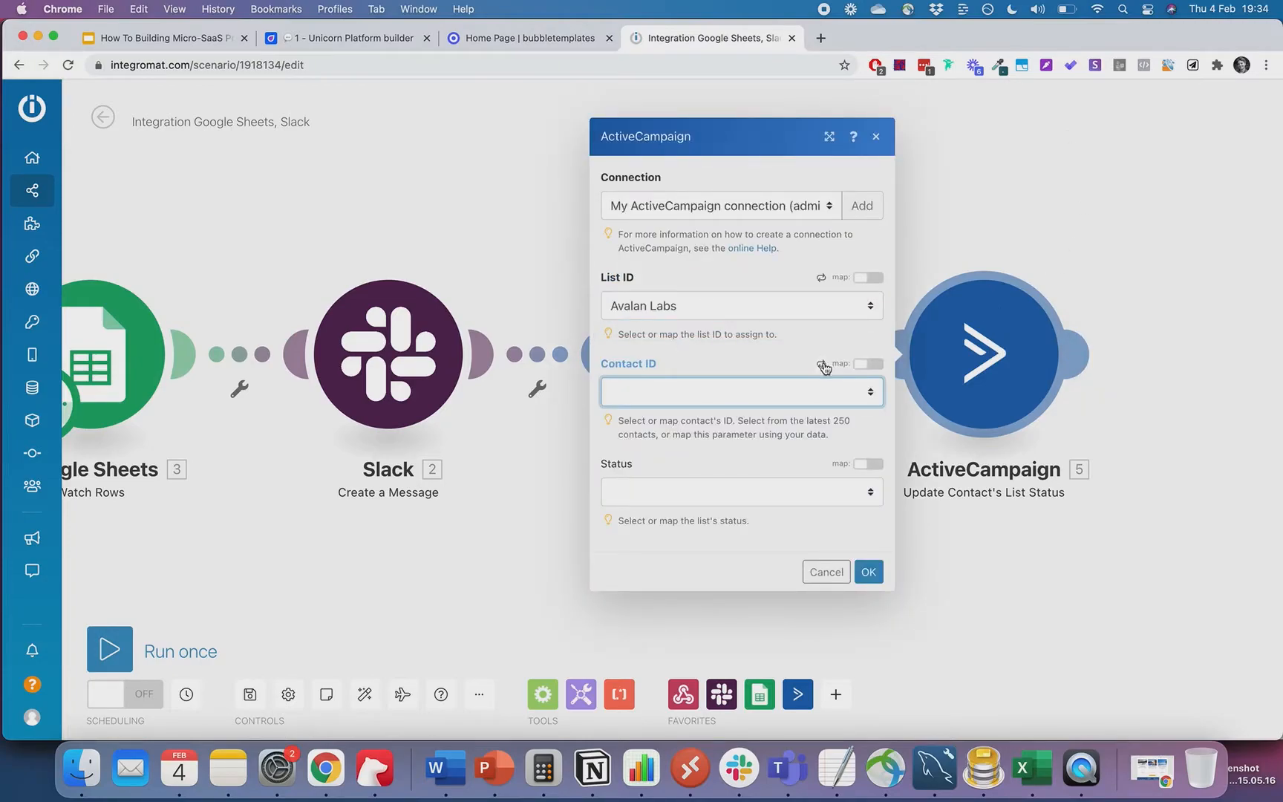
{"action": "left_click", "coordinate": [867, 362]}
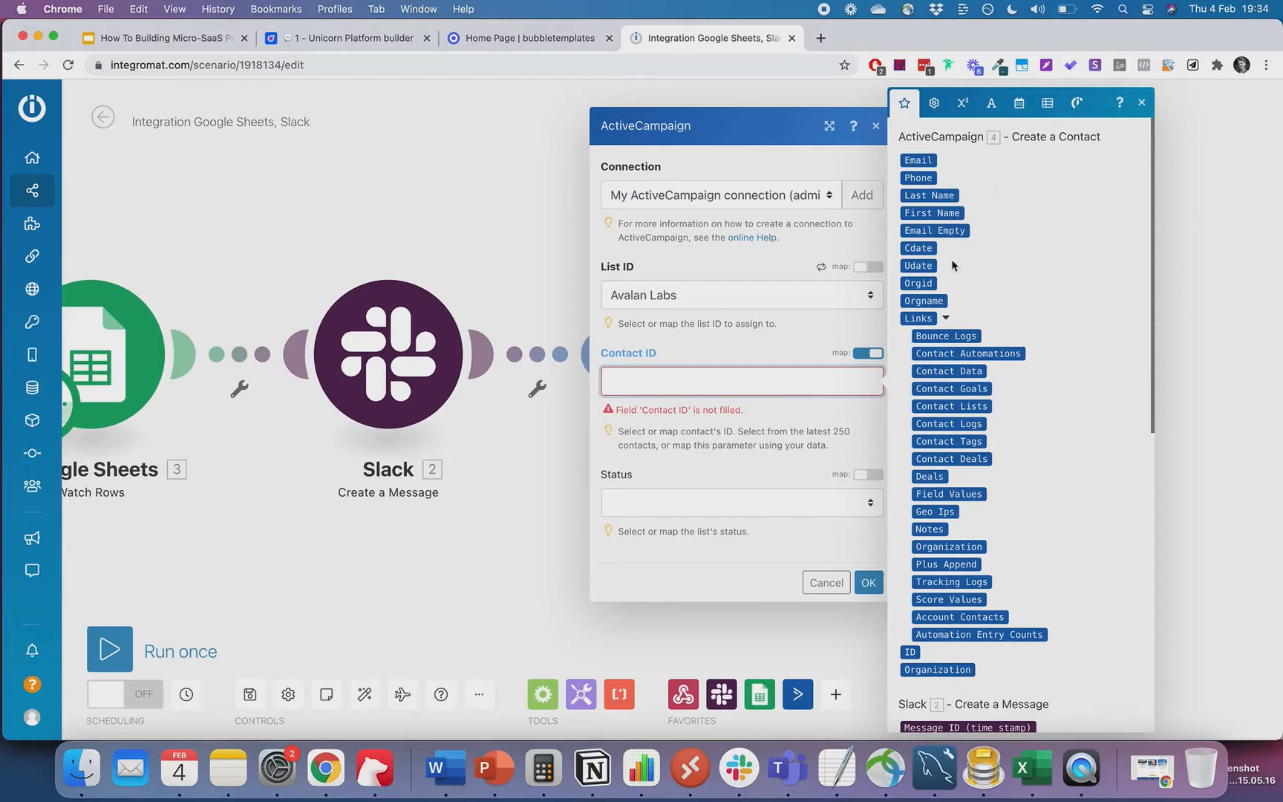
{"action": "scroll", "coordinate": [945, 365], "scroll_direction": "down", "scroll_amount": 5}
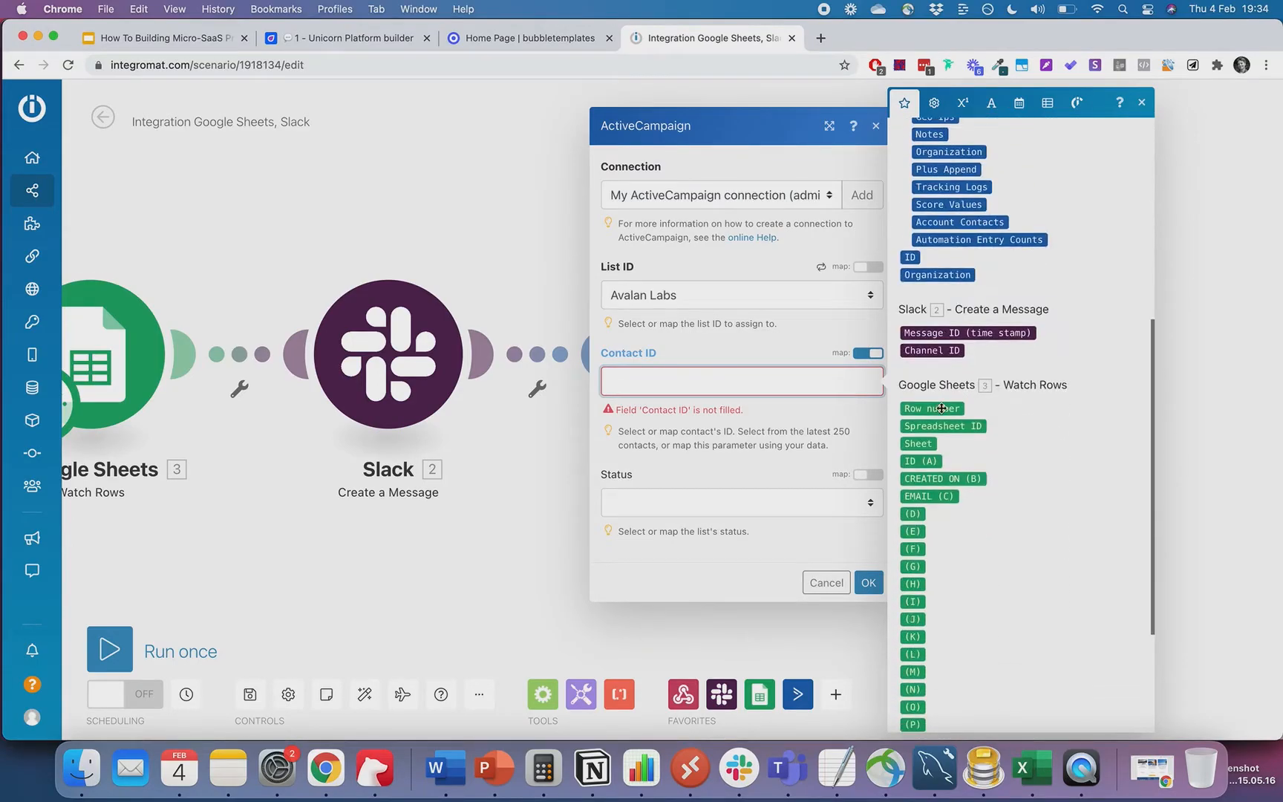
{"action": "scroll", "coordinate": [941, 409], "scroll_direction": "up", "scroll_amount": 5}
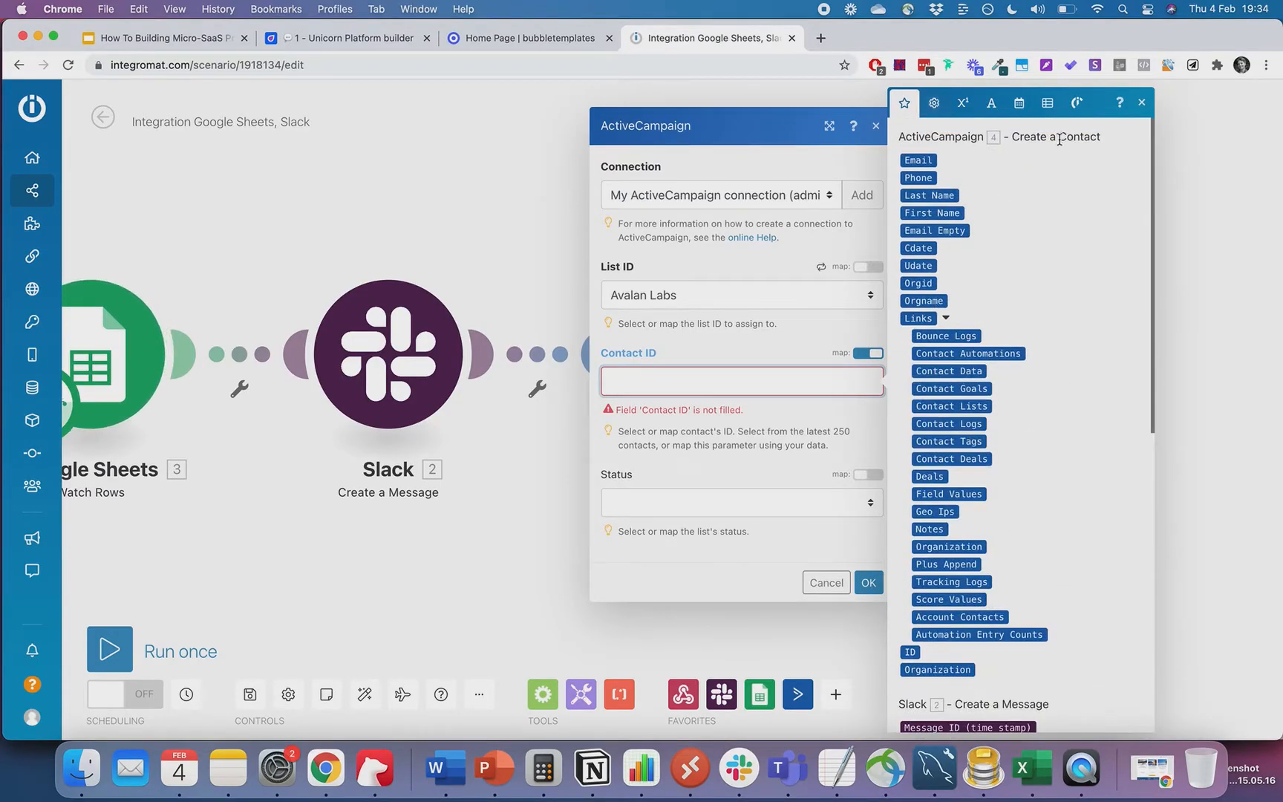
{"action": "left_click", "coordinate": [912, 652]}
{"action": "left_click", "coordinate": [741, 495]}
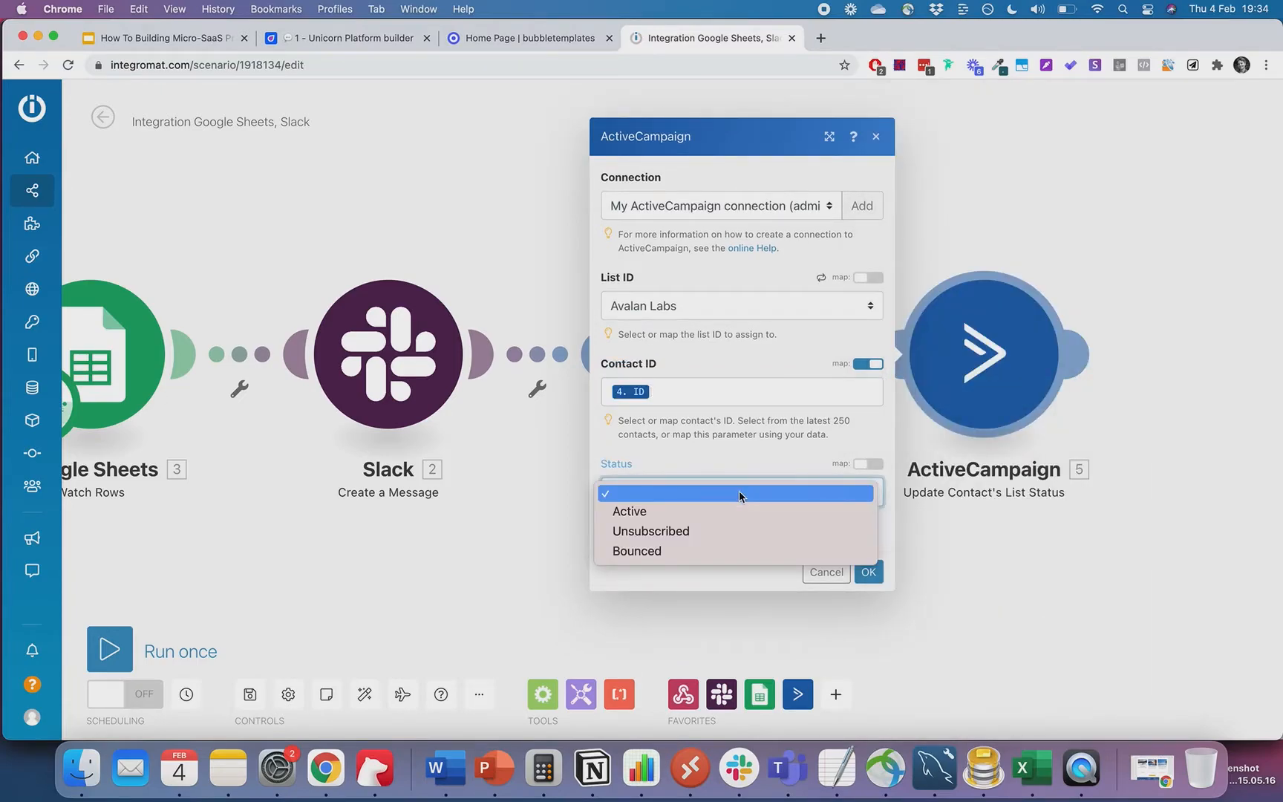
{"action": "left_click", "coordinate": [719, 513]}
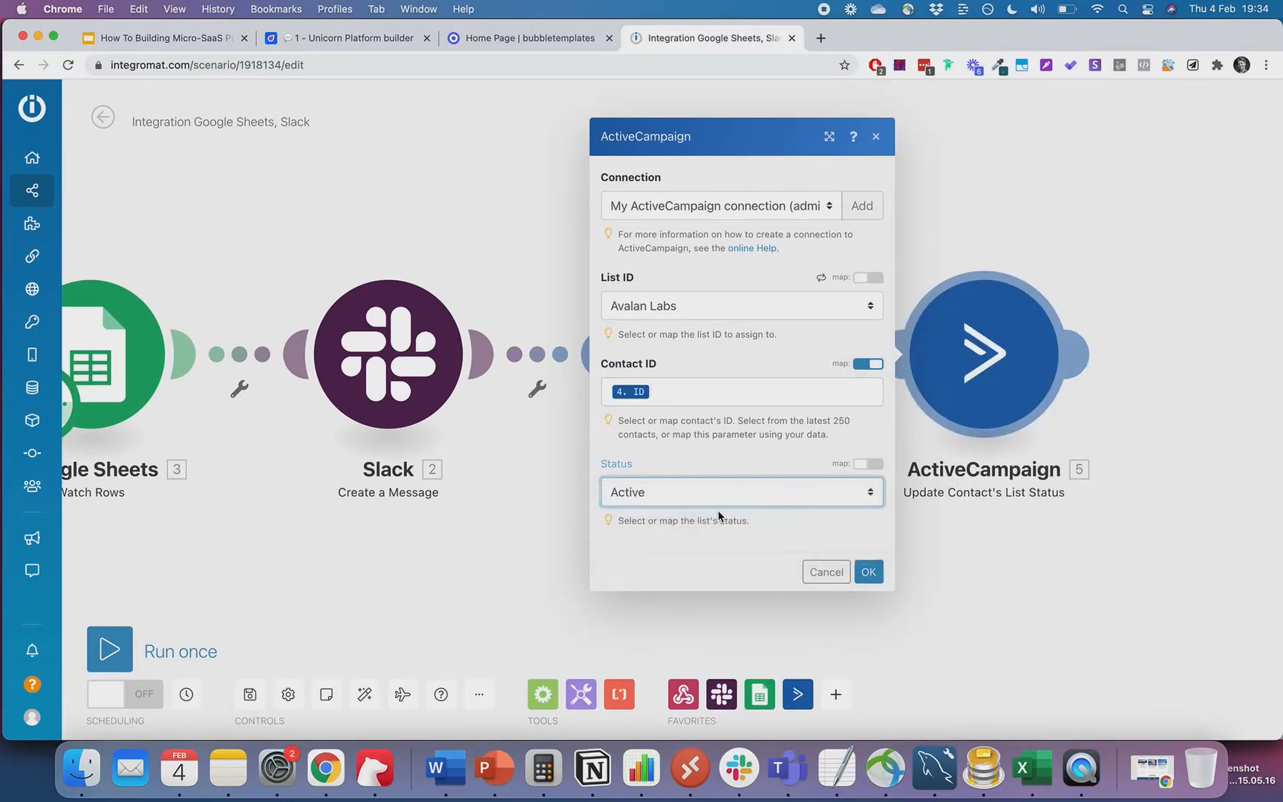
- Run the four-module scenario once, verify the lead in Slack #general, then return to Unicorn Platform
{"action": "left_click", "coordinate": [869, 573]}
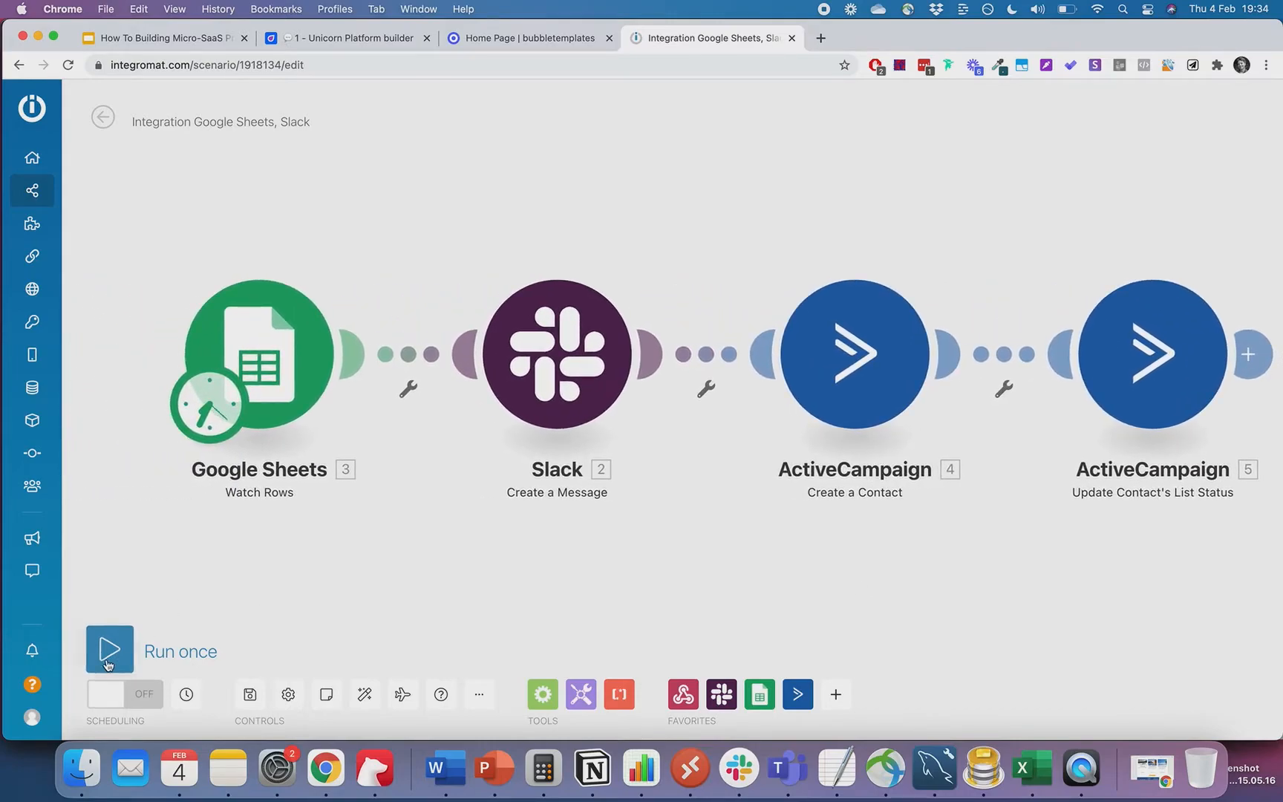
{"action": "left_click", "coordinate": [107, 654]}
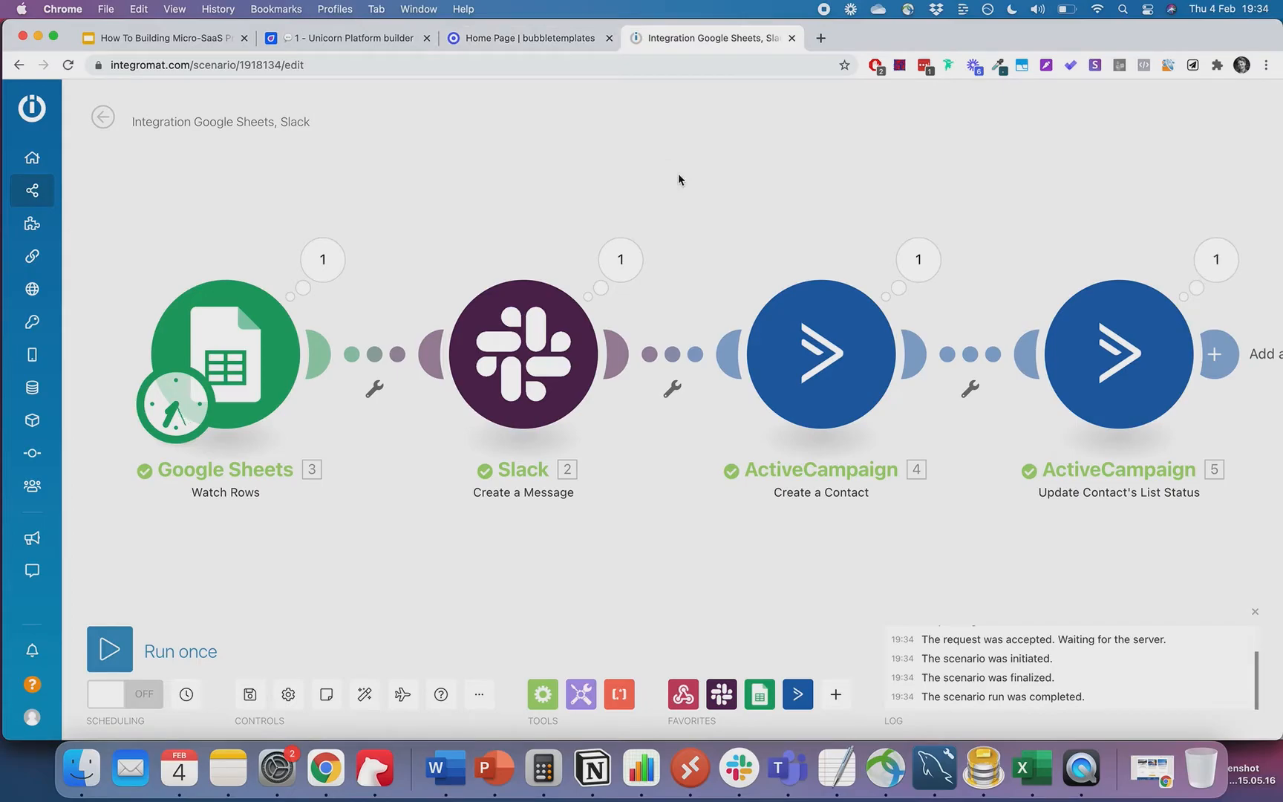
{"action": "key", "text": "super+Tab"}
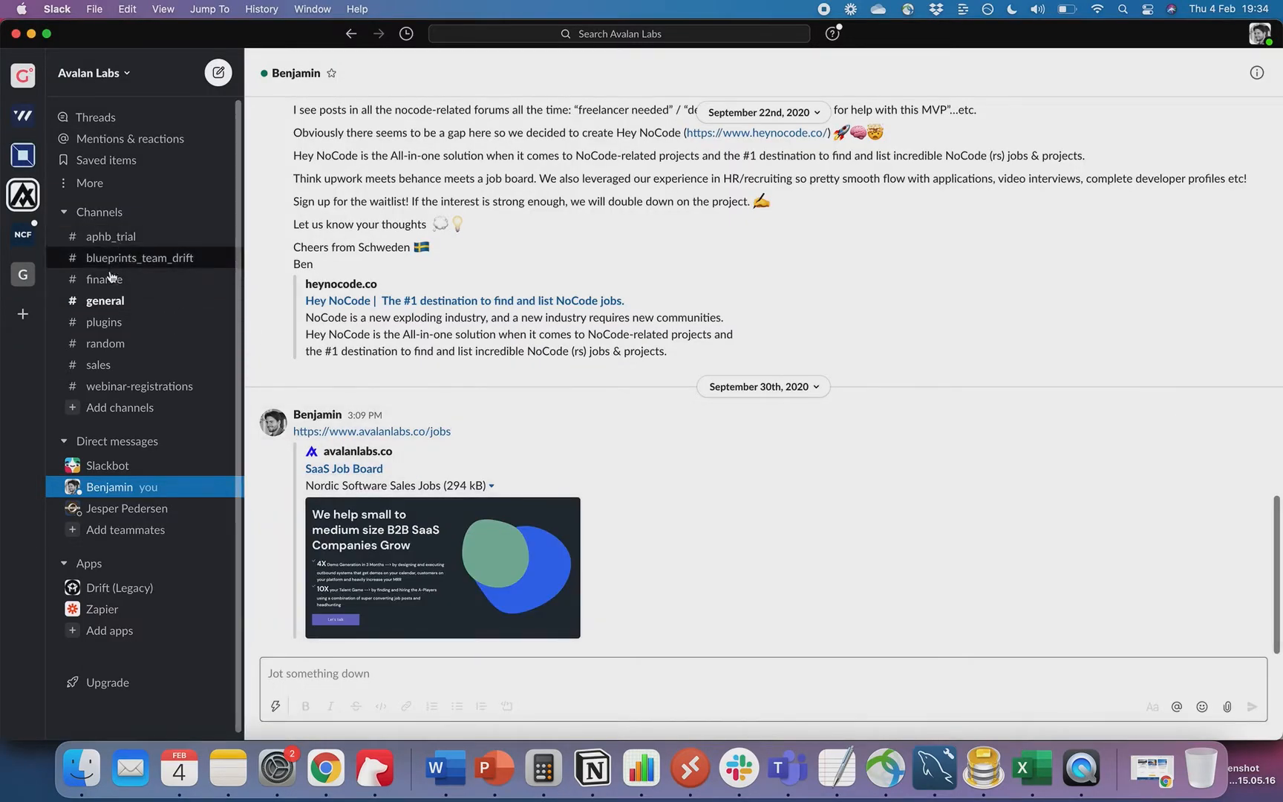
{"action": "left_click", "coordinate": [108, 300]}
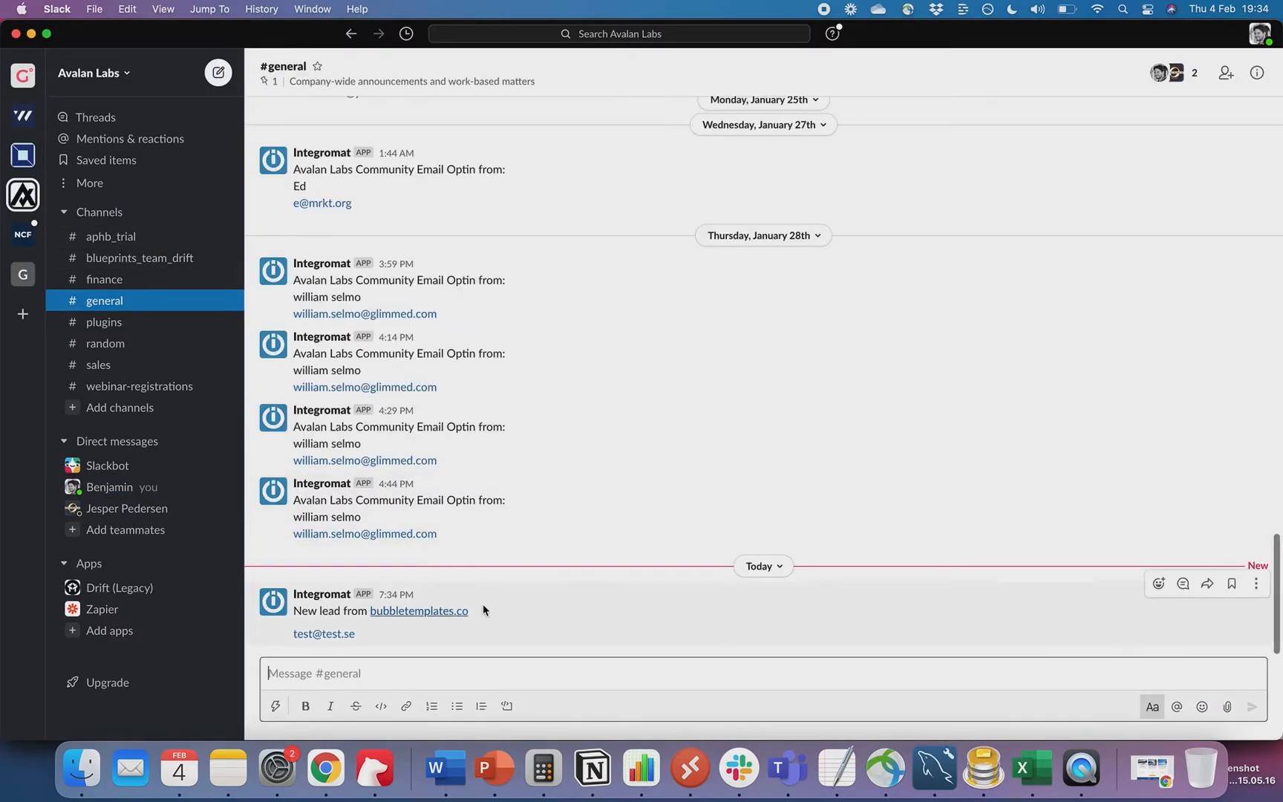
{"action": "key", "text": "super+Tab"}
{"action": "left_click", "coordinate": [323, 42]}
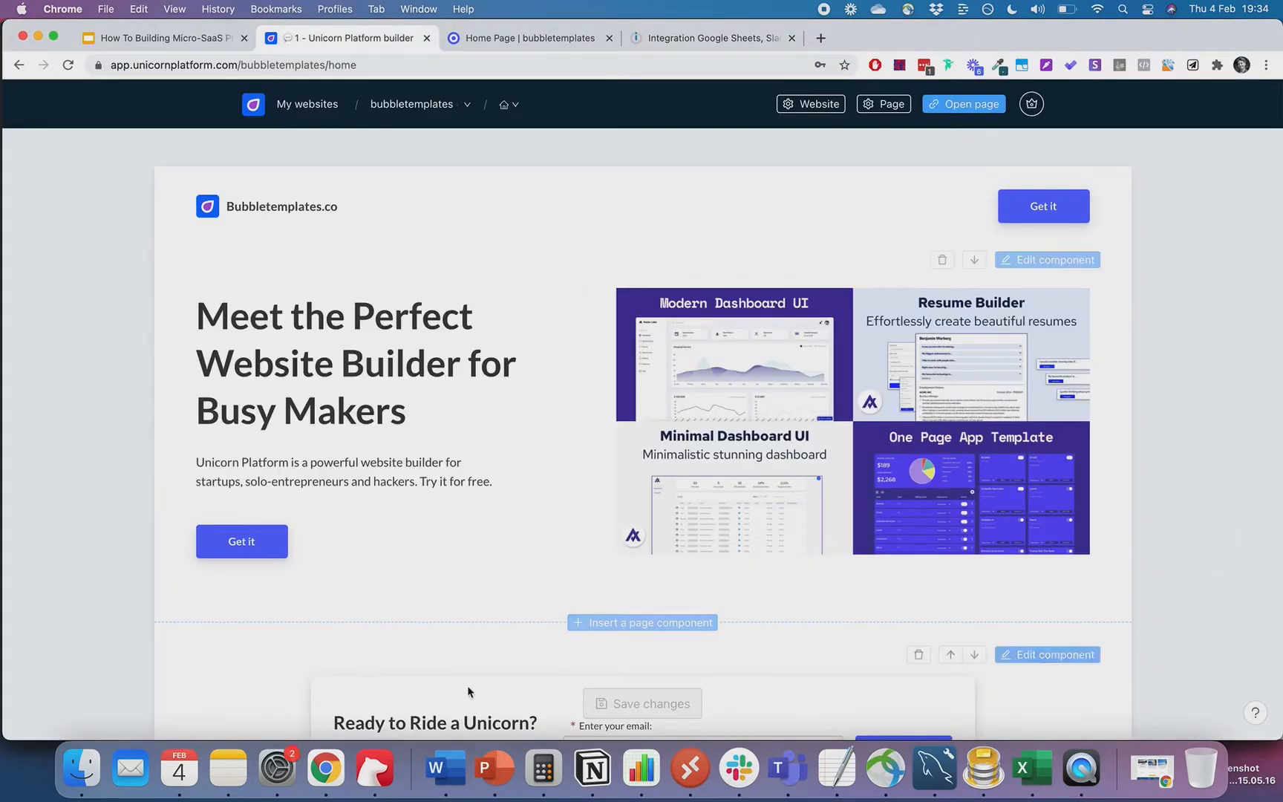
{"action": "scroll", "coordinate": [557, 598], "scroll_direction": "down", "scroll_amount": 1}
{"action": "scroll", "coordinate": [618, 502], "scroll_direction": "down", "scroll_amount": 3}
{"action": "scroll", "coordinate": [618, 502], "scroll_direction": "up", "scroll_amount": 4}
{"action": "scroll", "coordinate": [1179, 370], "scroll_direction": "down", "scroll_amount": 10}
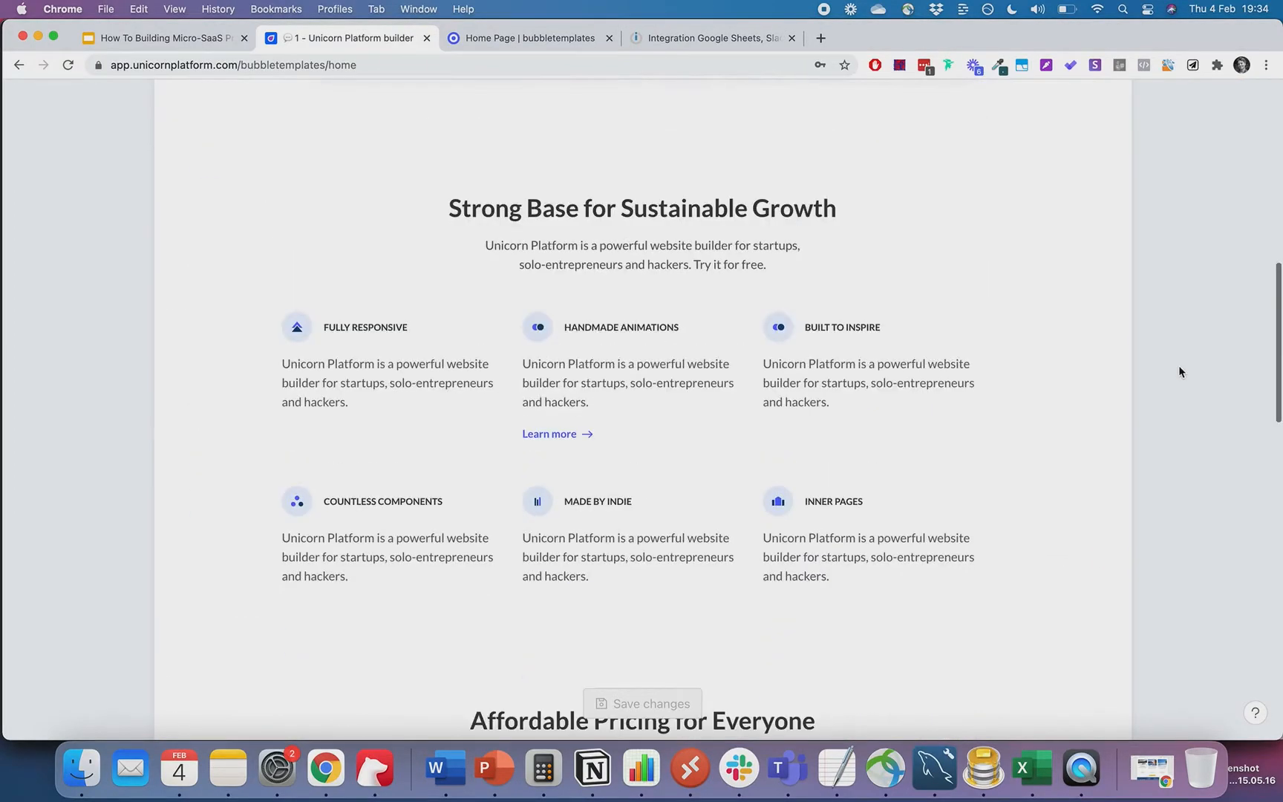
{"action": "scroll", "coordinate": [803, 366], "scroll_direction": "down", "scroll_amount": 20}
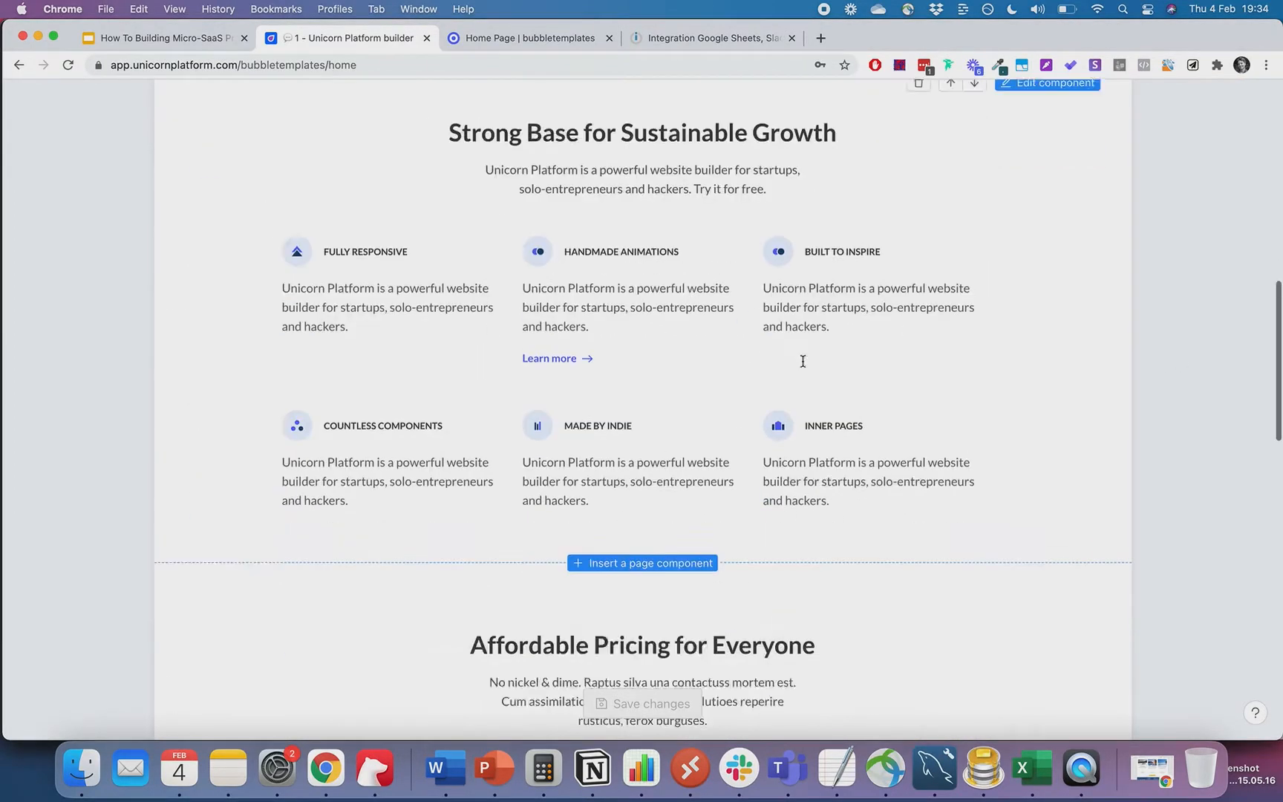
{"action": "scroll", "coordinate": [803, 363], "scroll_direction": "up", "scroll_amount": 20}
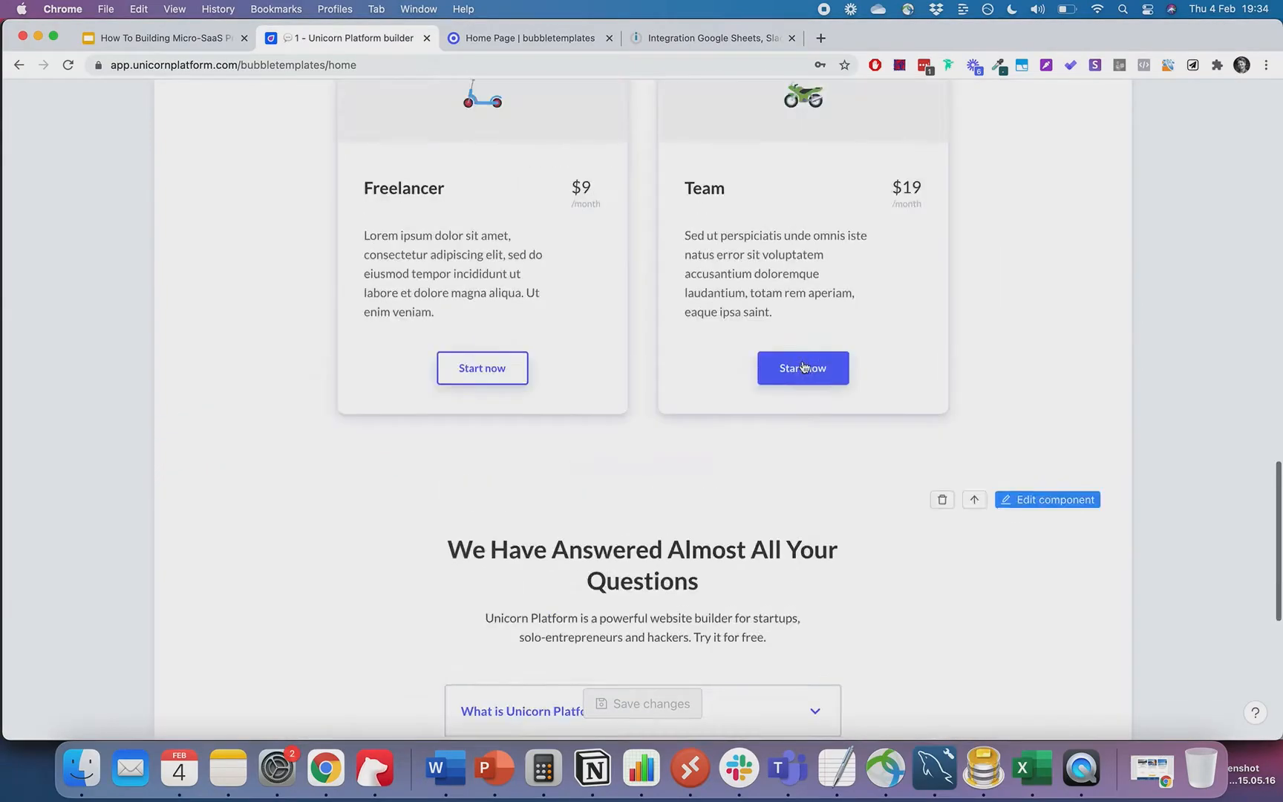
{"action": "scroll", "coordinate": [803, 363], "scroll_direction": "down", "scroll_amount": 8}
{"action": "scroll", "coordinate": [803, 362], "scroll_direction": "up", "scroll_amount": 3}
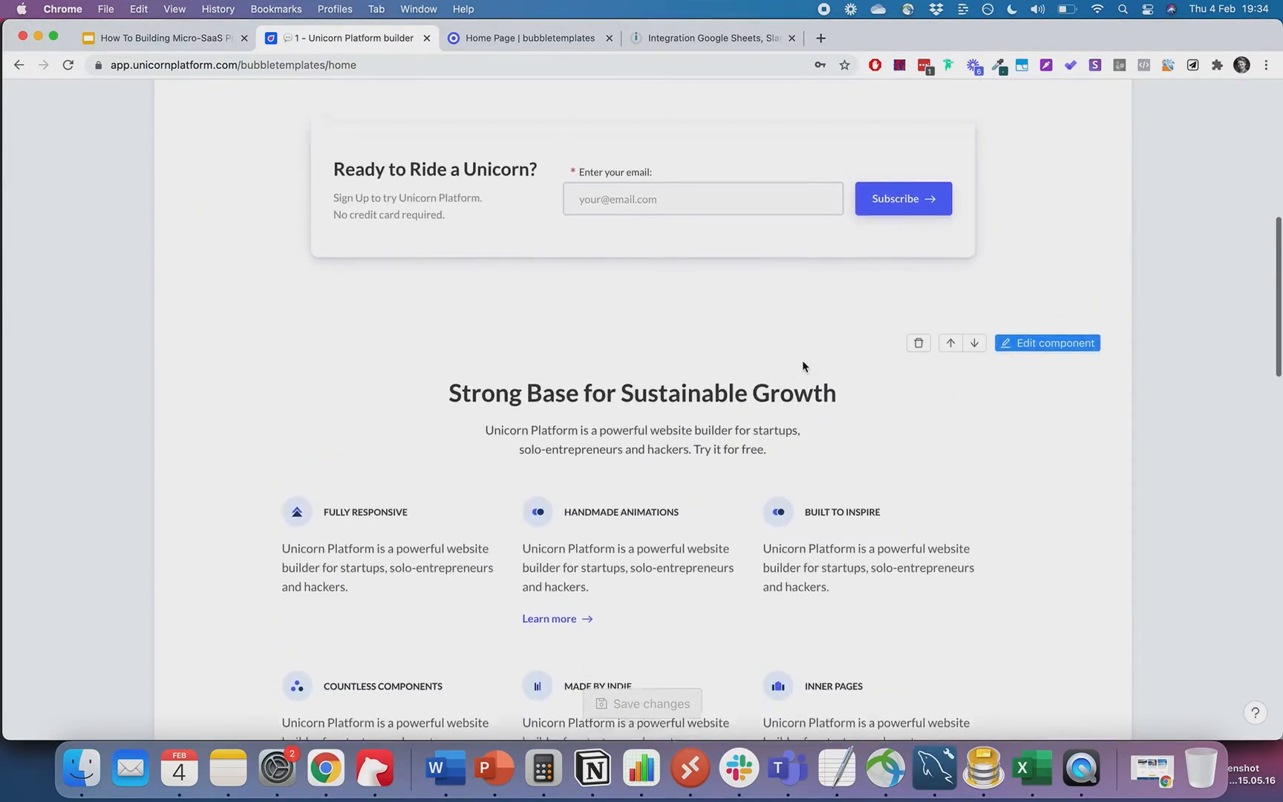
{"action": "scroll", "coordinate": [802, 364], "scroll_direction": "down", "scroll_amount": 4}
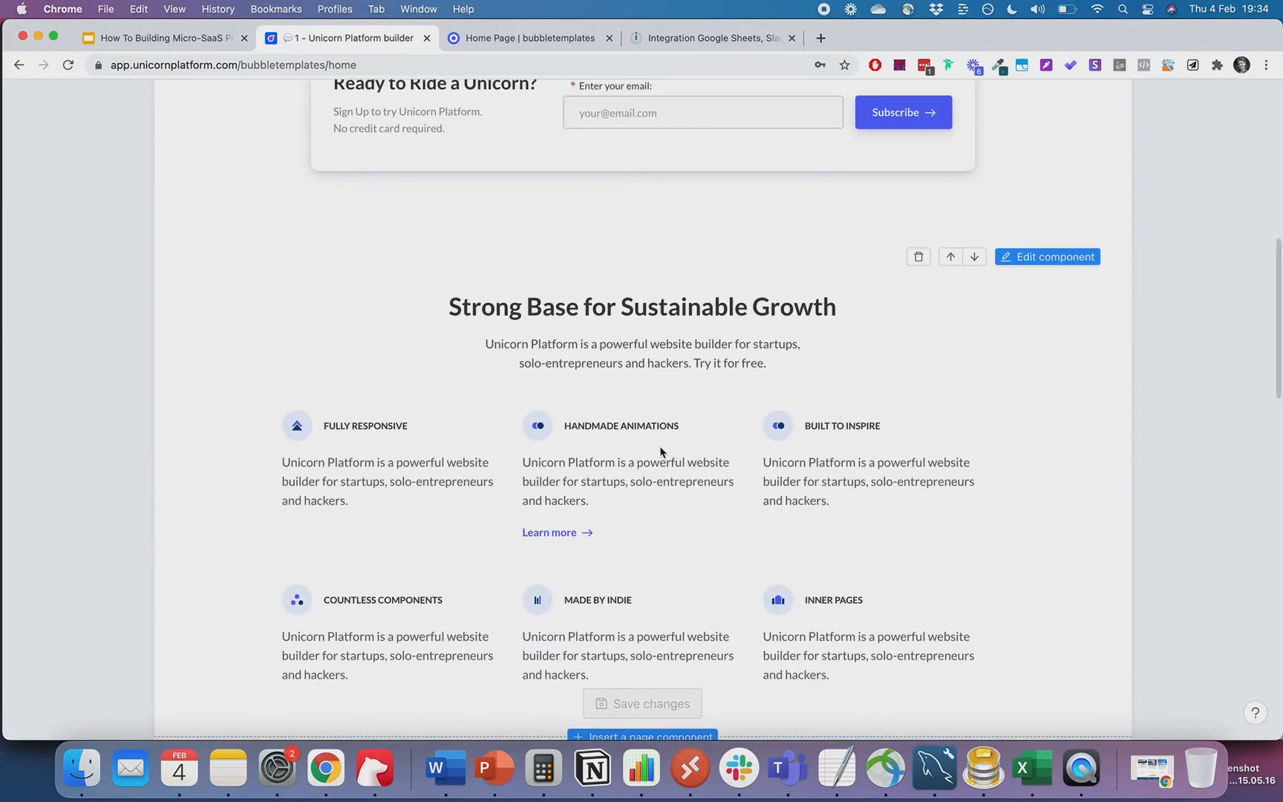
{"action": "scroll", "coordinate": [882, 472], "scroll_direction": "down", "scroll_amount": 5}
{"action": "scroll", "coordinate": [883, 473], "scroll_direction": "down", "scroll_amount": 8}
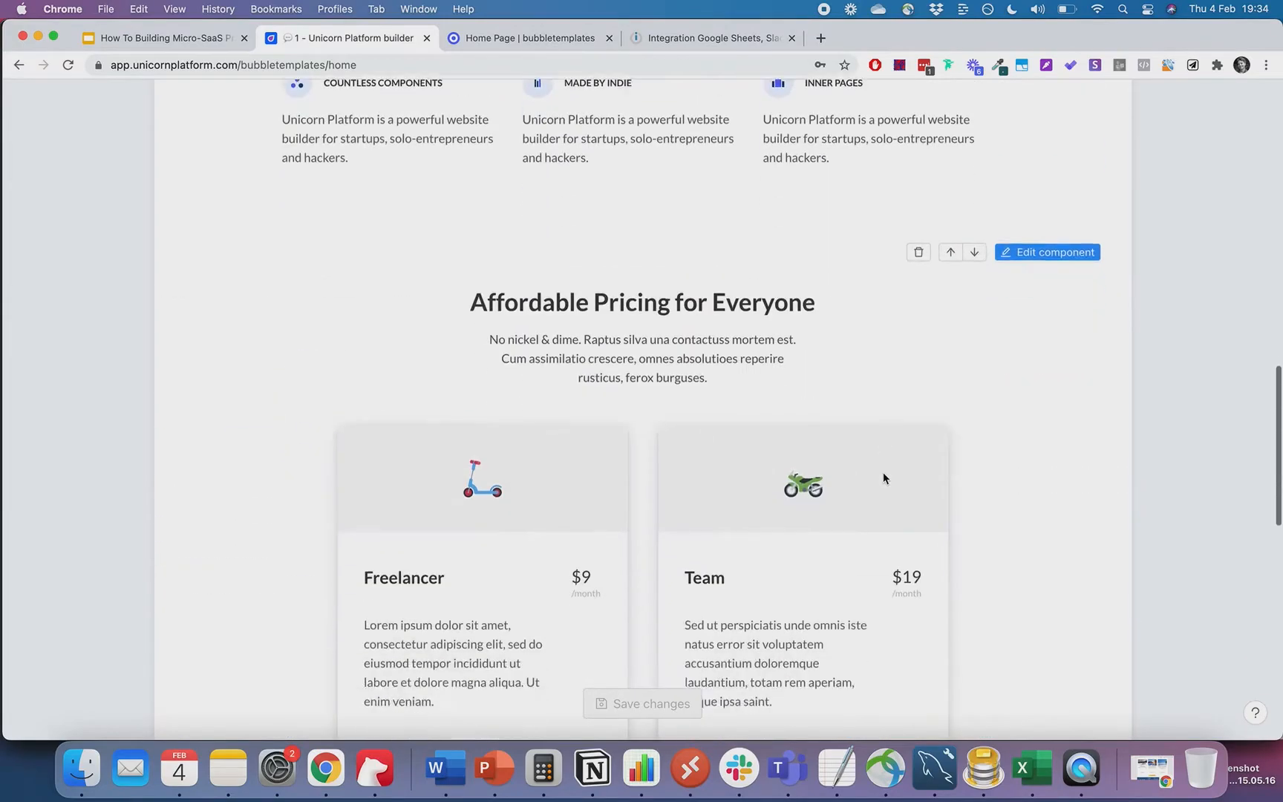
{"action": "scroll", "coordinate": [883, 477], "scroll_direction": "down", "scroll_amount": 6}
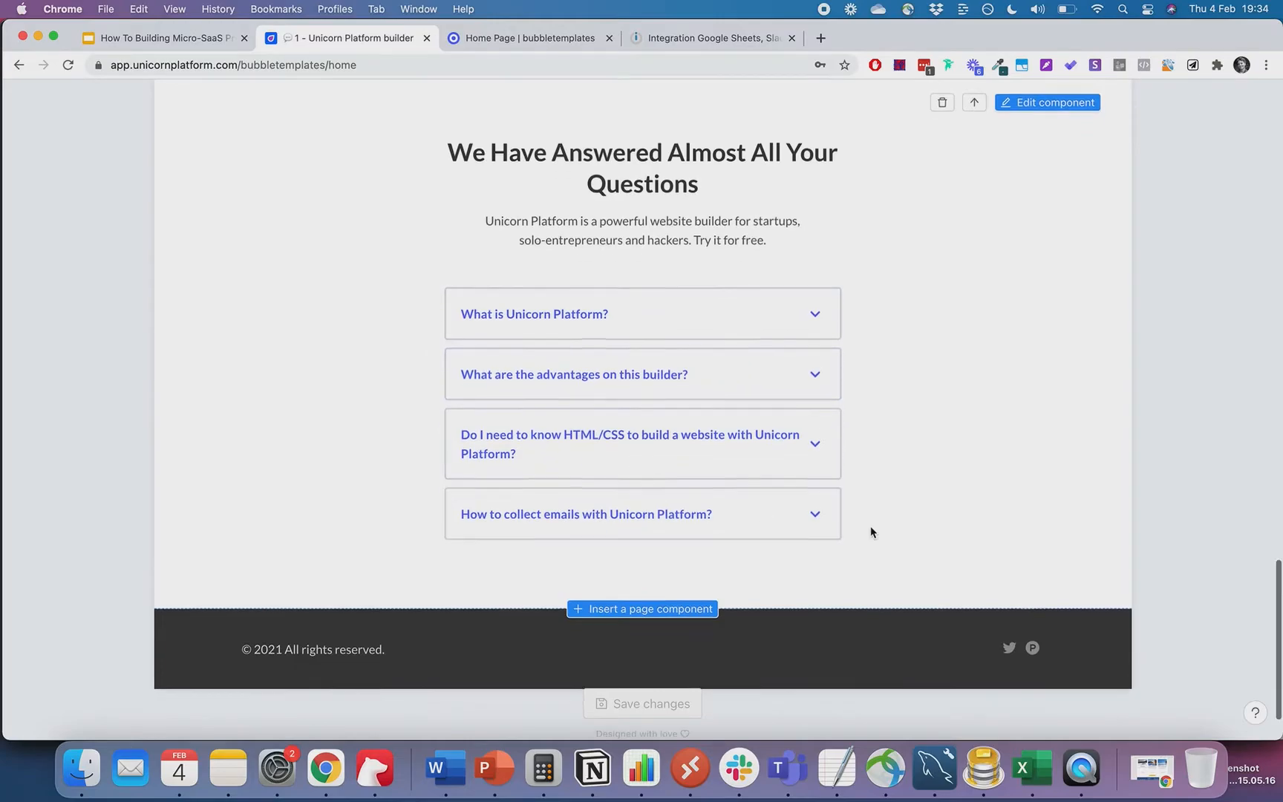
{"action": "scroll", "coordinate": [870, 528], "scroll_direction": "up", "scroll_amount": 20}
{"action": "scroll", "coordinate": [870, 532], "scroll_direction": "down", "scroll_amount": 5}
{"action": "scroll", "coordinate": [870, 525], "scroll_direction": "down", "scroll_amount": 6}
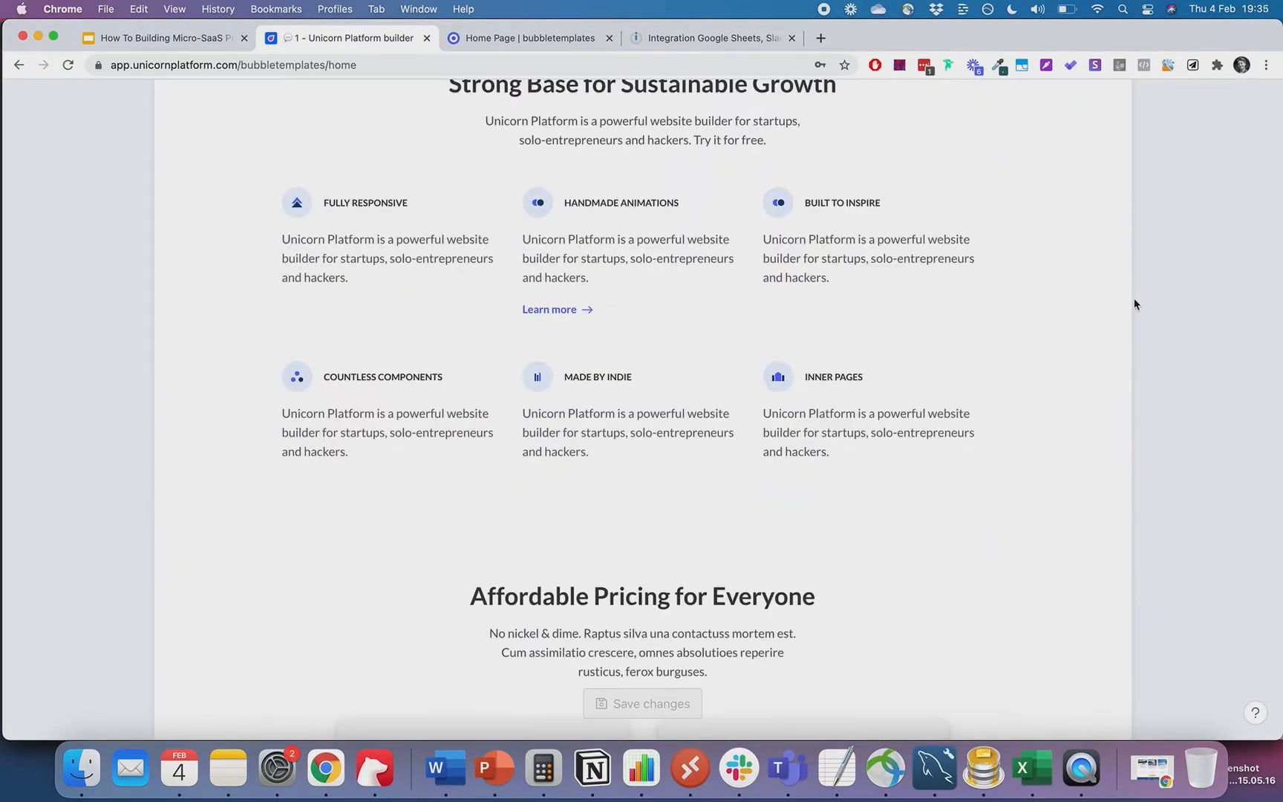
{"action": "scroll", "coordinate": [1134, 305], "scroll_direction": "down", "scroll_amount": 6}
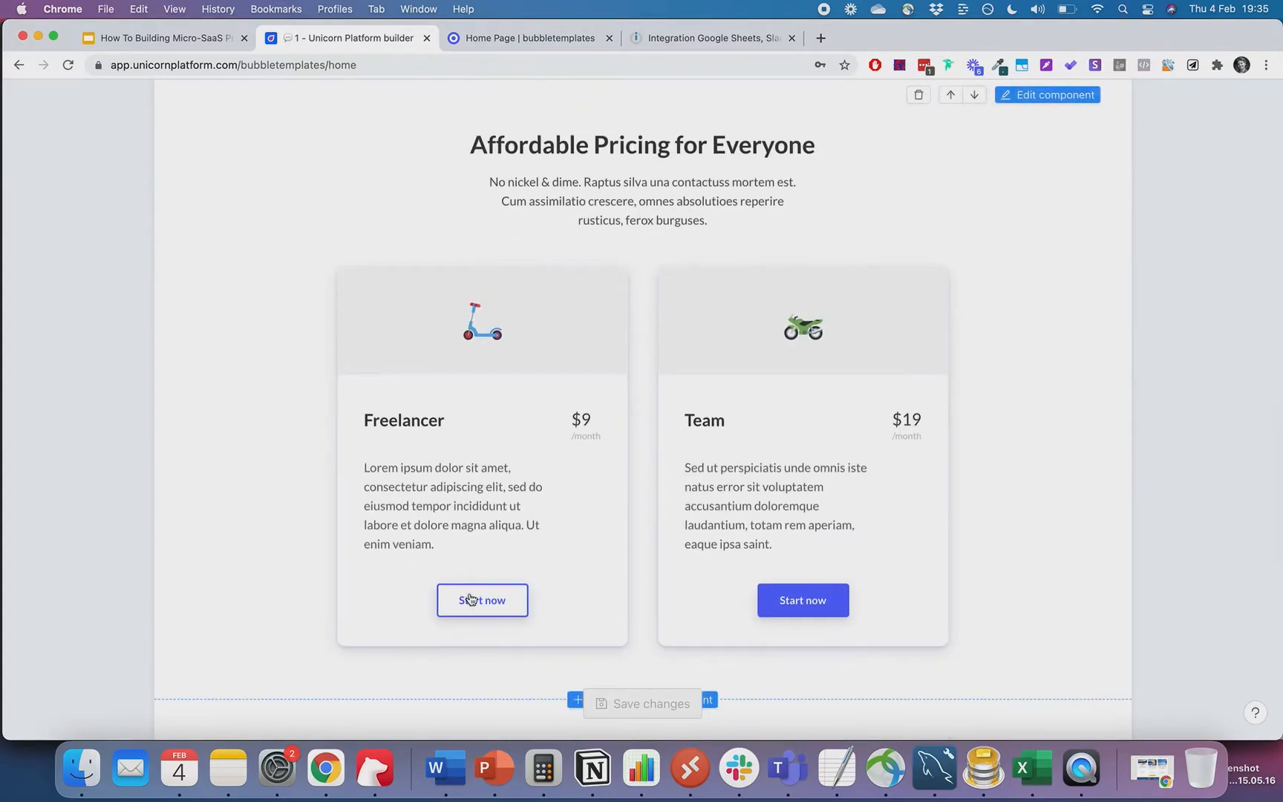
{"action": "left_click", "coordinate": [1048, 94]}
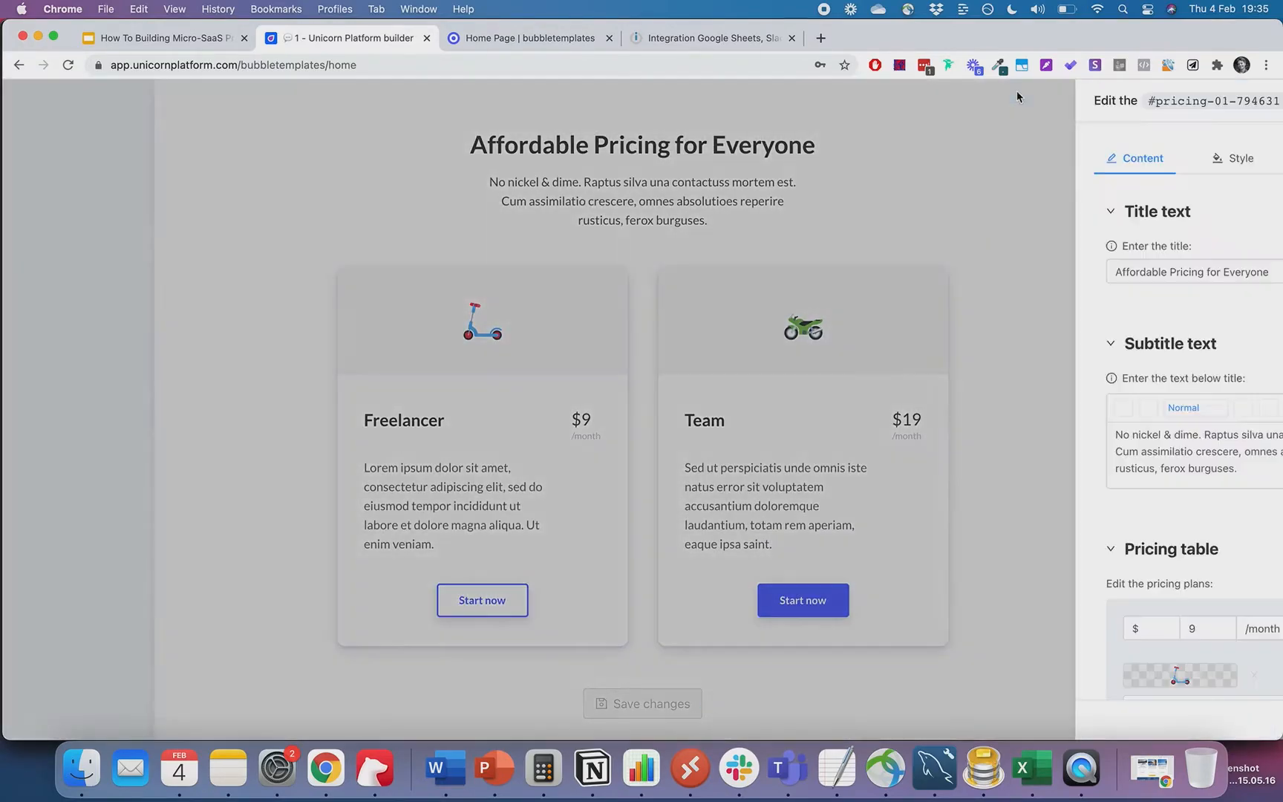
{"action": "scroll", "coordinate": [1081, 306], "scroll_direction": "down", "scroll_amount": 3}
{"action": "scroll", "coordinate": [1081, 306], "scroll_direction": "down", "scroll_amount": 6}
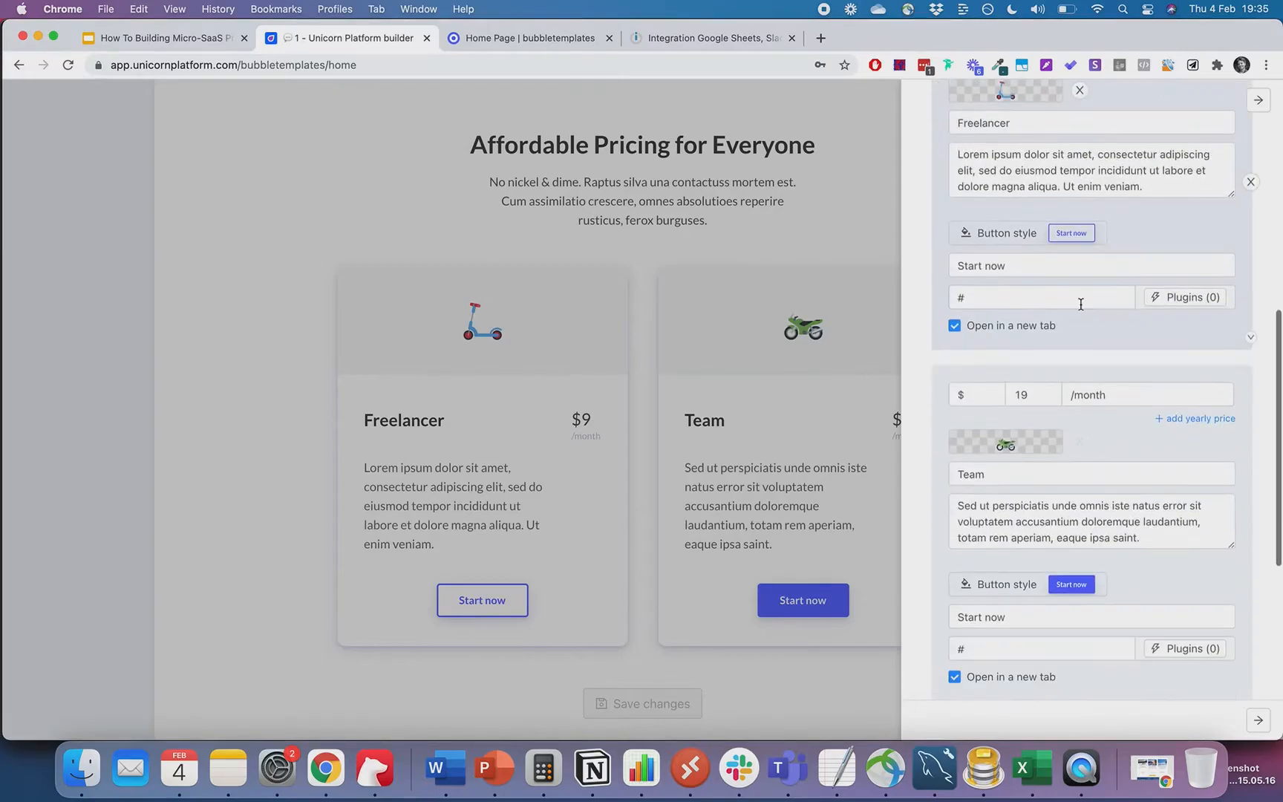
{"action": "scroll", "coordinate": [1080, 304], "scroll_direction": "up", "scroll_amount": 2}
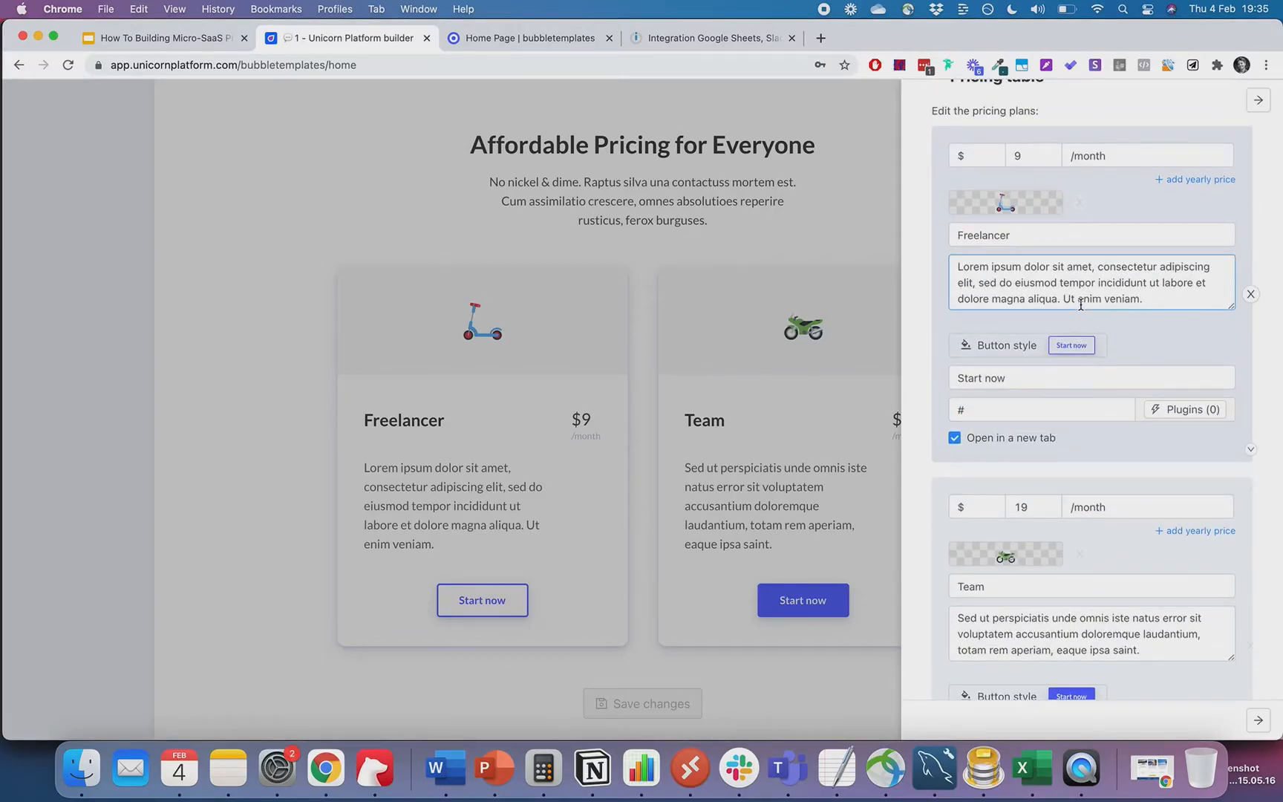
{"action": "scroll", "coordinate": [1081, 304], "scroll_direction": "down", "scroll_amount": 1}
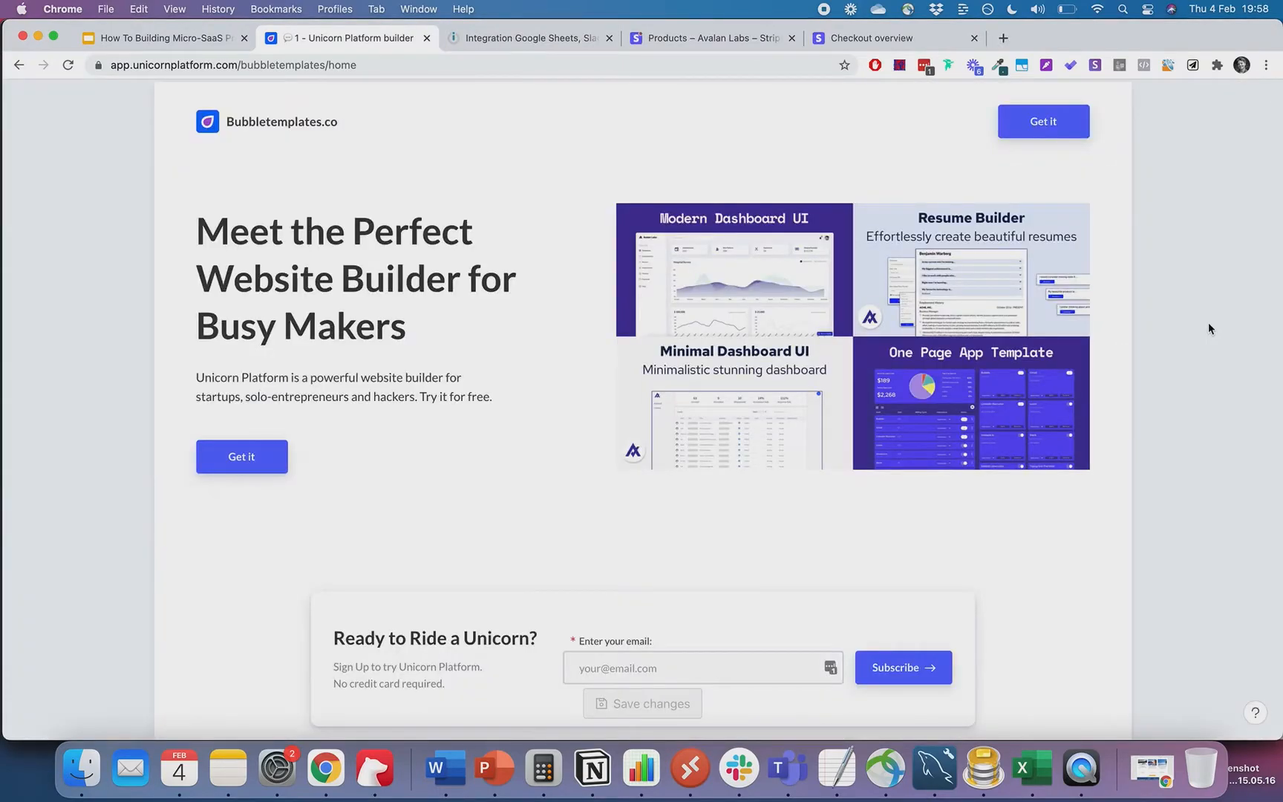
- Rename the first pricing plan from Starter to 'Big Bundle Personal'
{"action": "scroll", "coordinate": [1208, 324], "scroll_direction": "down", "scroll_amount": 15}
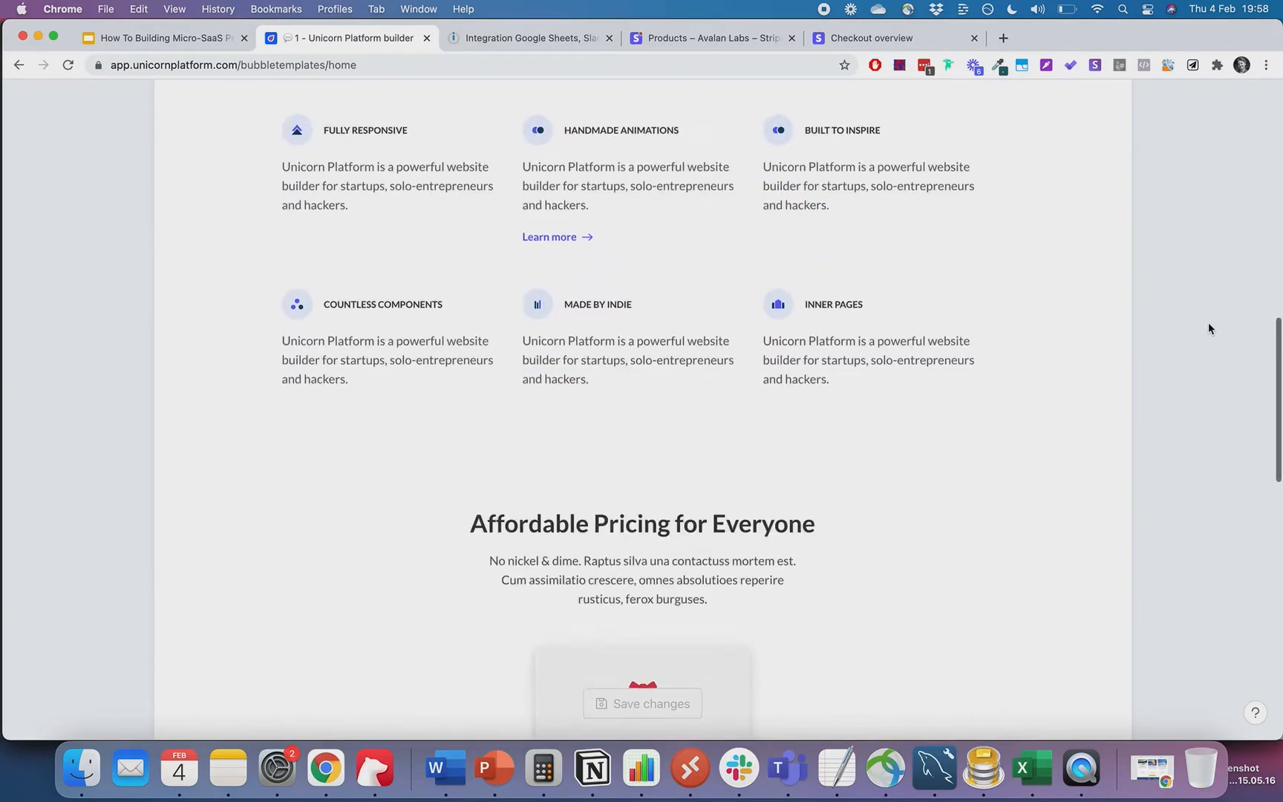
{"action": "scroll", "coordinate": [1208, 323], "scroll_direction": "up", "scroll_amount": 5}
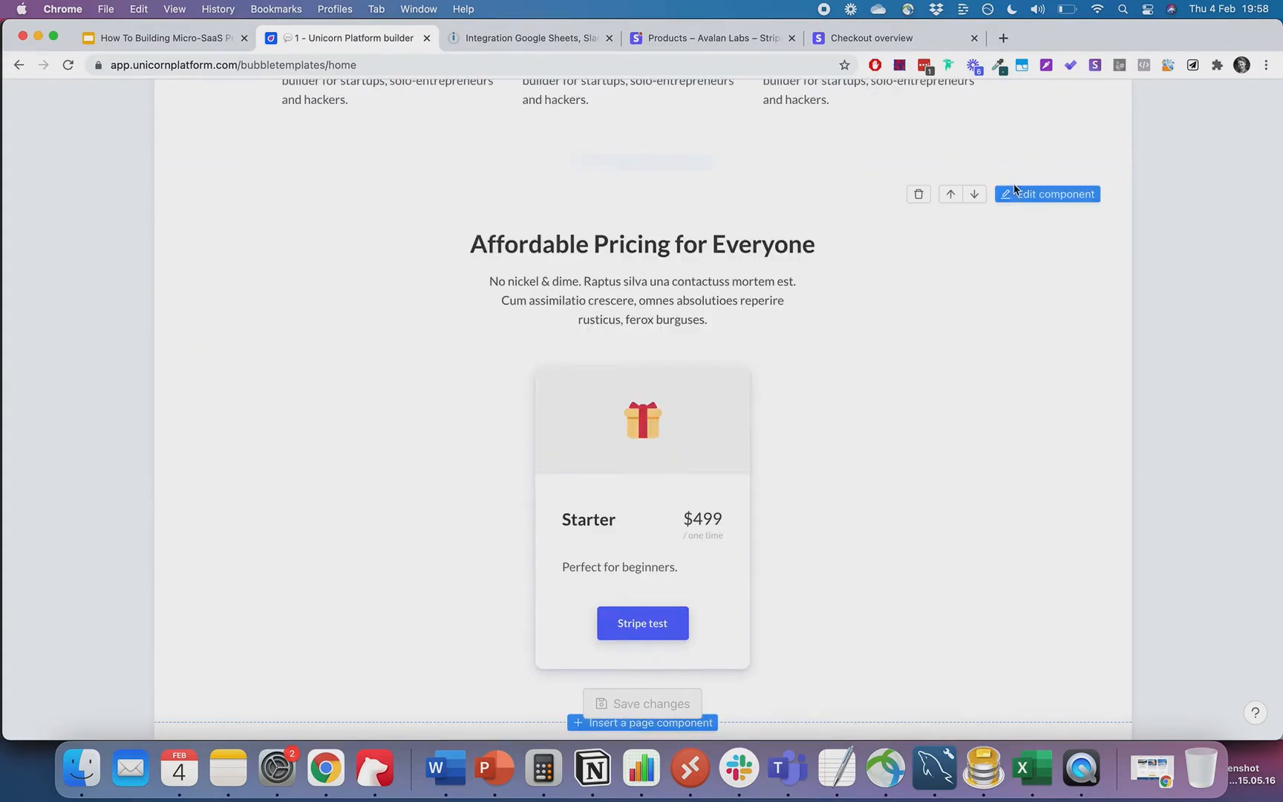
{"action": "left_click", "coordinate": [1013, 191]}
{"action": "scroll", "coordinate": [1014, 191], "scroll_direction": "up", "scroll_amount": 3}
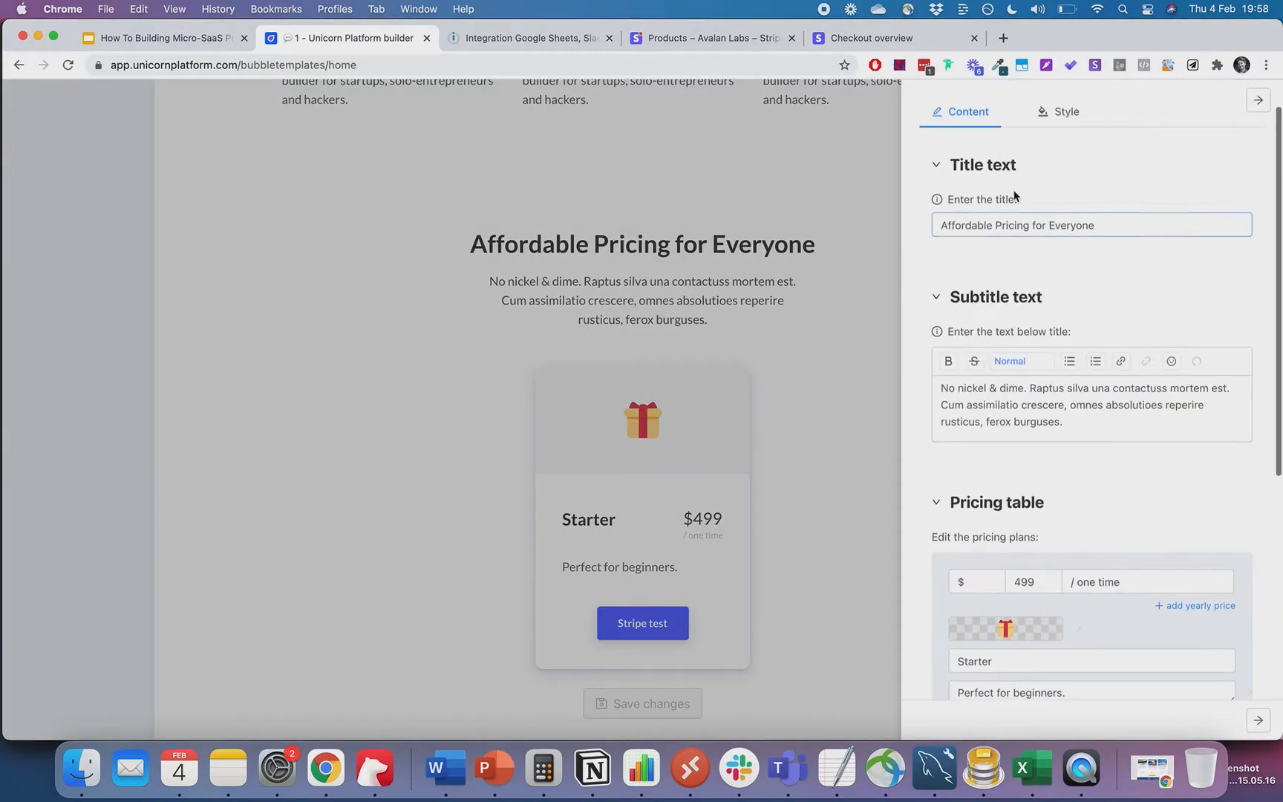
{"action": "scroll", "coordinate": [1014, 194], "scroll_direction": "down", "scroll_amount": 4}
{"action": "scroll", "coordinate": [1015, 194], "scroll_direction": "down", "scroll_amount": 2}
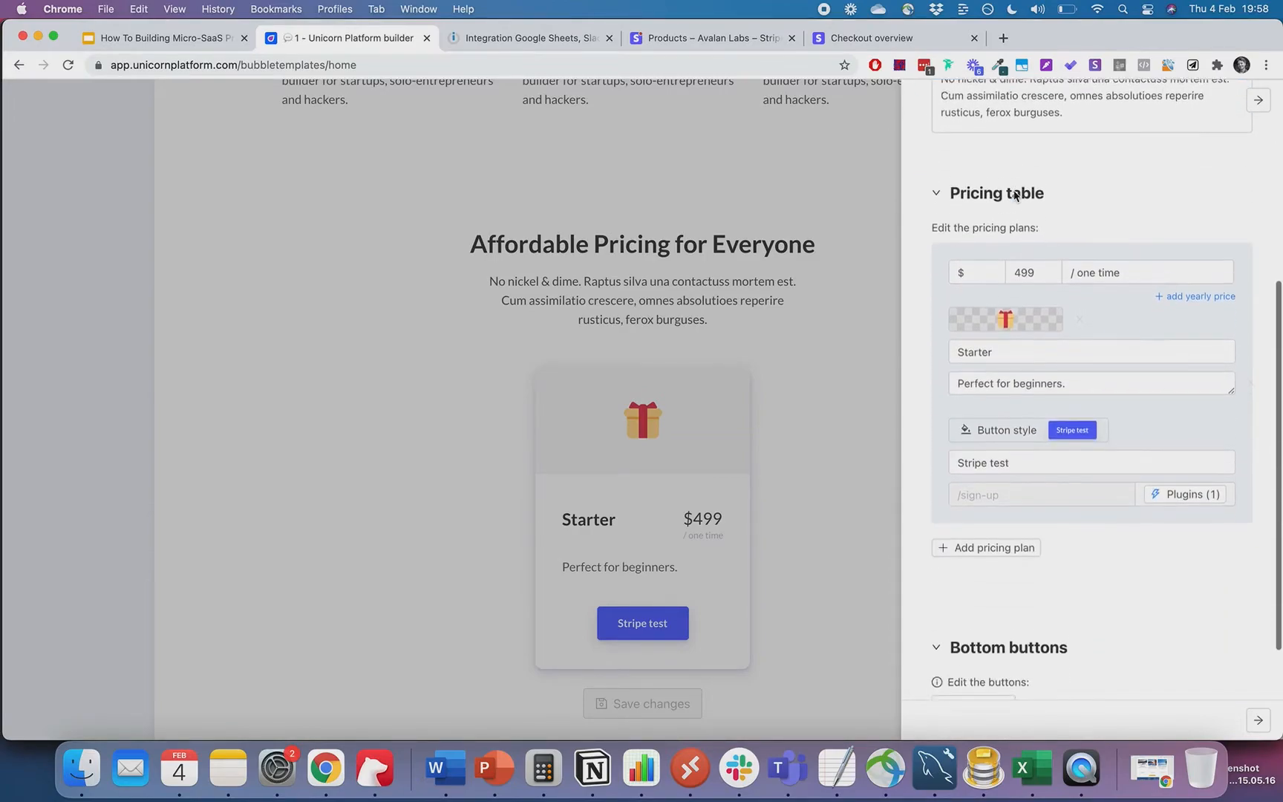
{"action": "double_click", "coordinate": [1023, 262]}
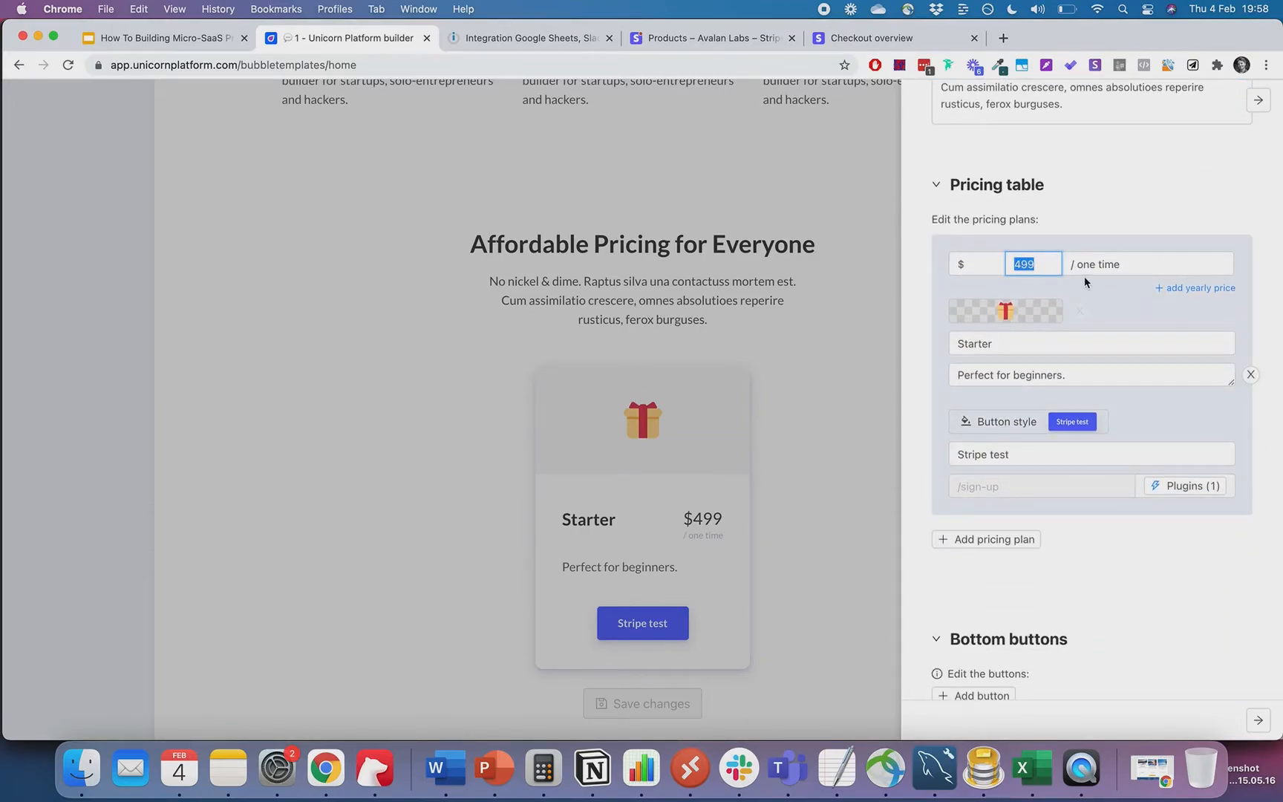
{"action": "left_click", "coordinate": [1019, 349]}
{"action": "type", "text": "Personal Bundlöe"}
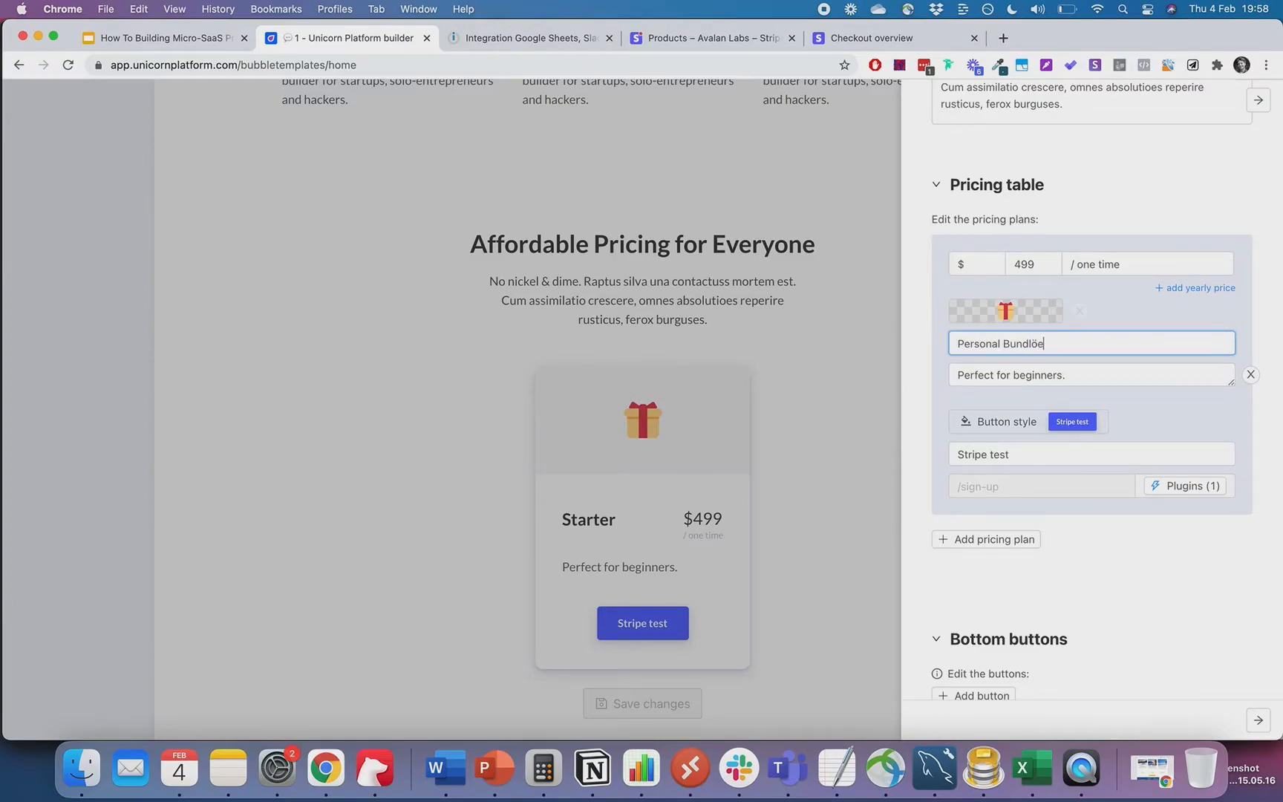
{"action": "key", "text": "super+a"}
{"action": "type", "text": "Bundle "}
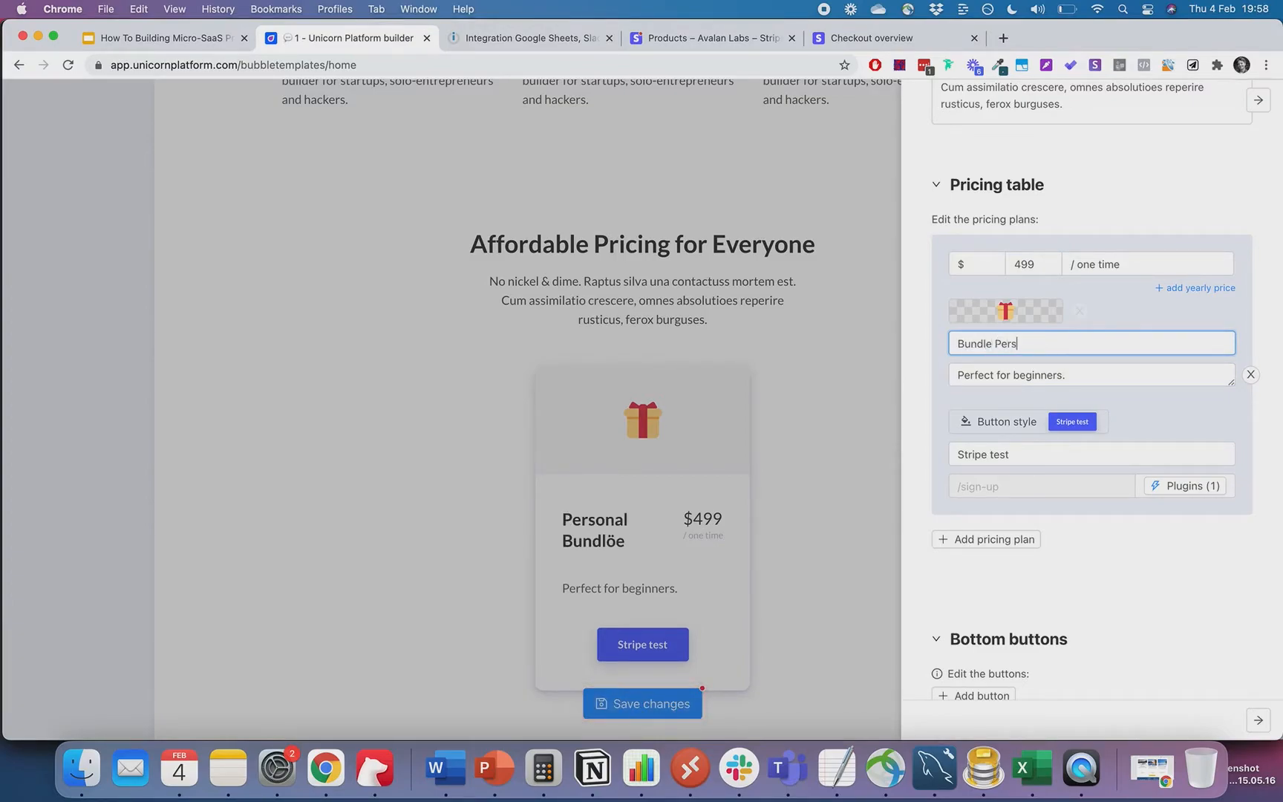
{"action": "type", "text": "Personal"}
{"action": "key", "text": "super+Left"}
{"action": "type", "text": "Big"}
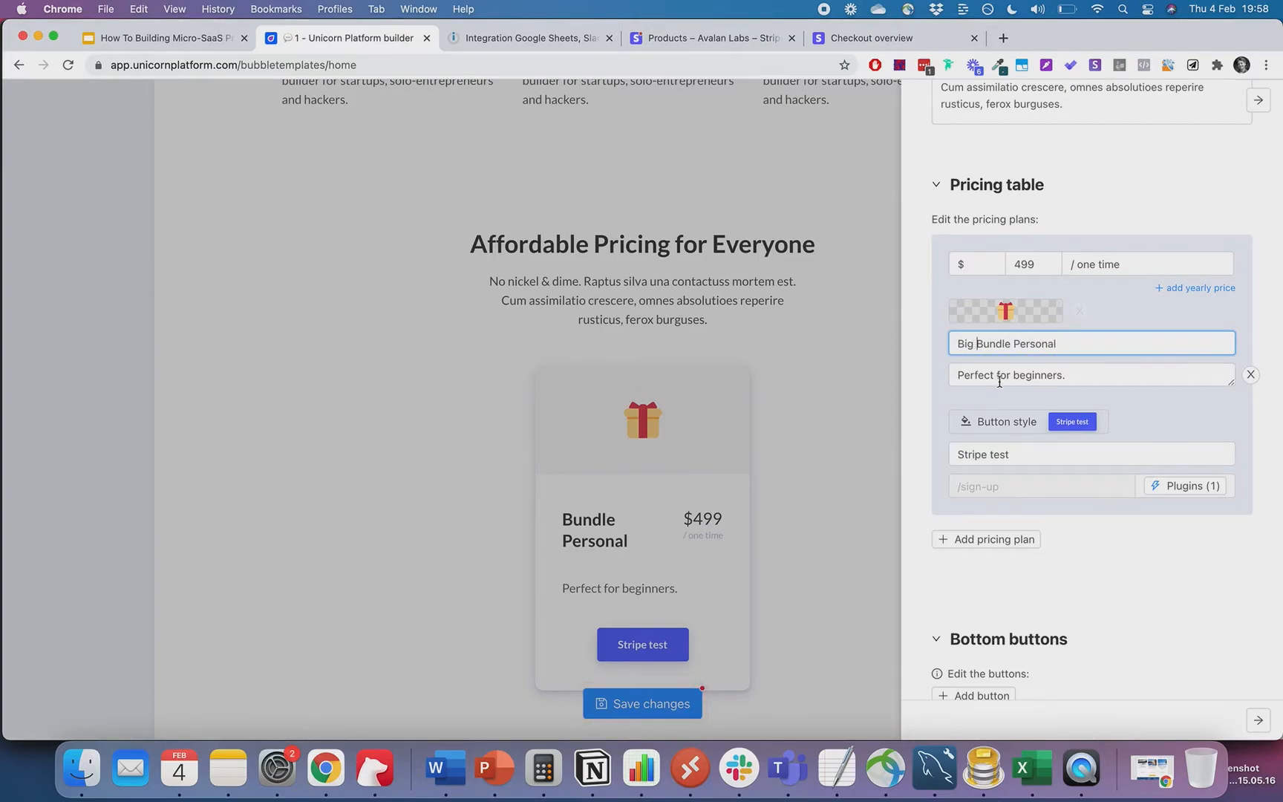
- Set the plan description to 'Perfect for the individual NoCoder'
{"action": "triple_click", "coordinate": [999, 382]}
{"action": "left_click", "coordinate": [1091, 373]}
{"action": "triple_click", "coordinate": [1062, 376]}
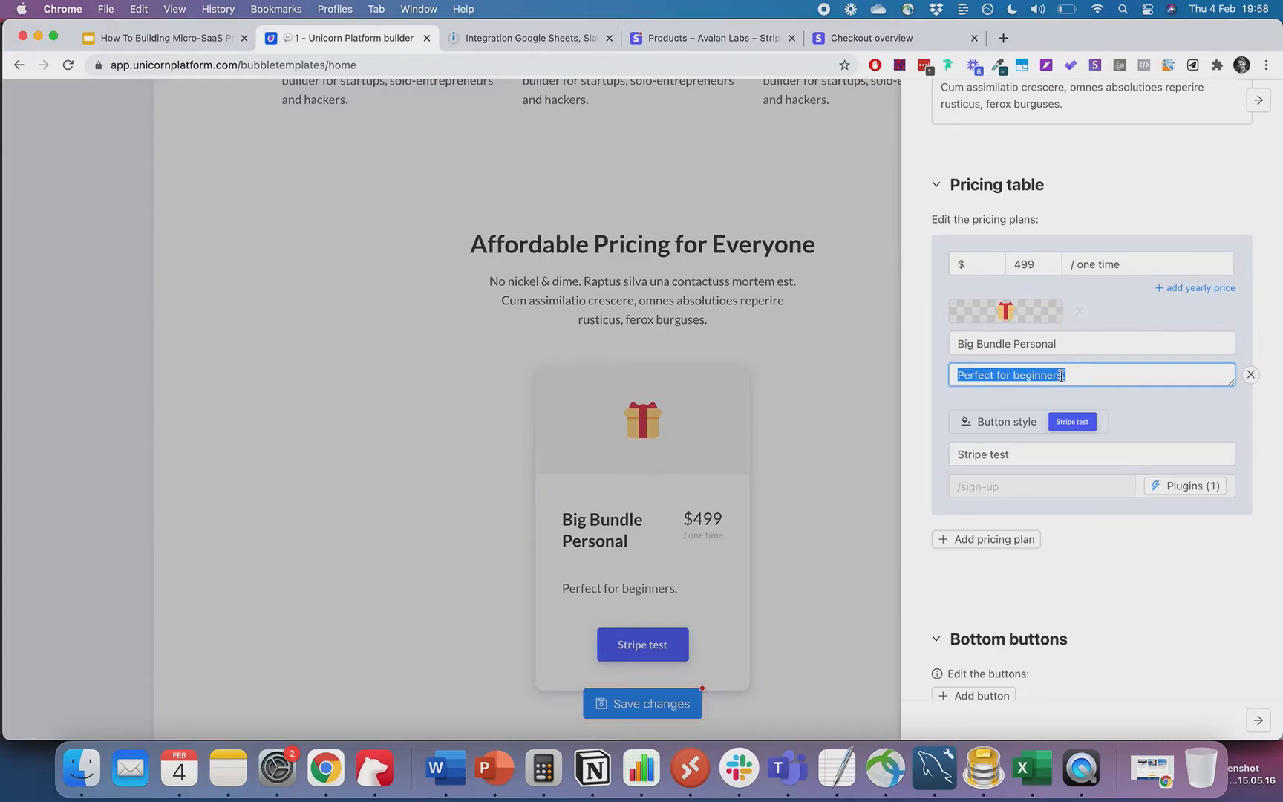
{"action": "type", "text": "Perfect for the individual Noi"}
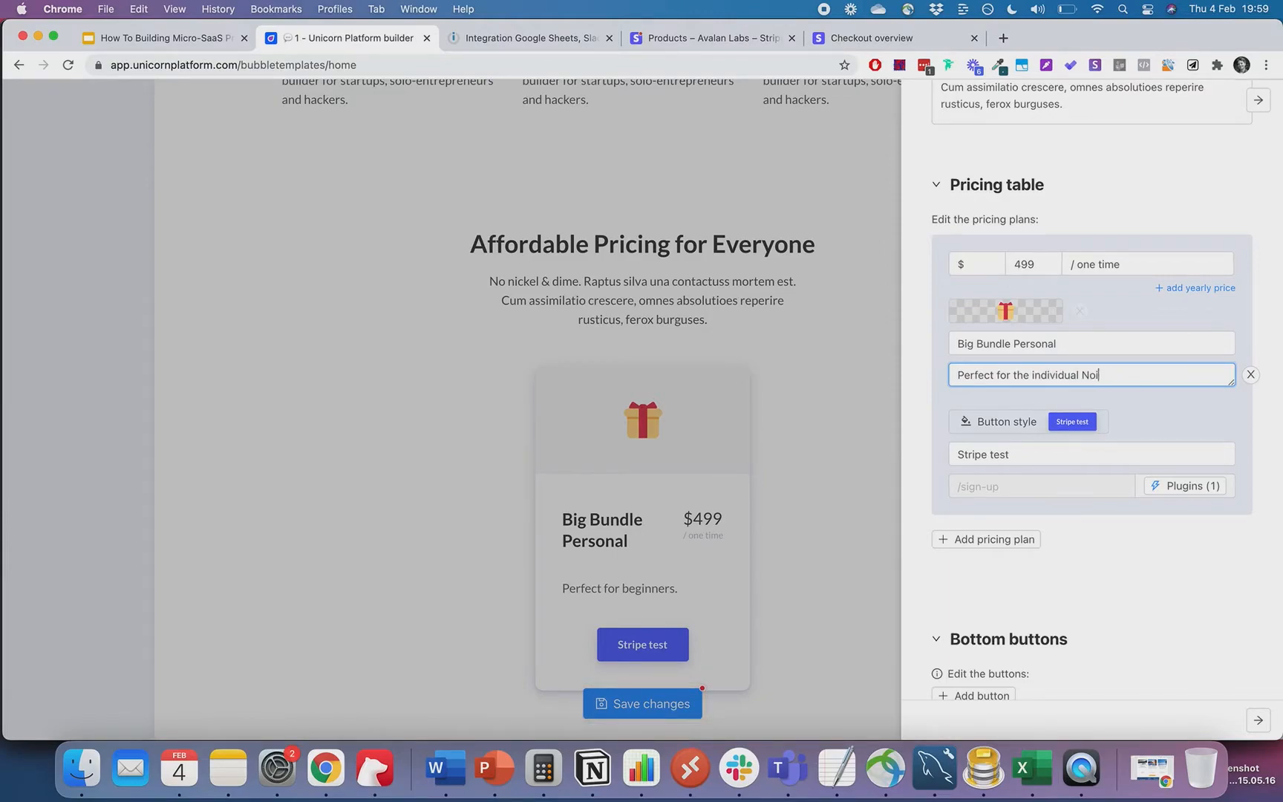
{"action": "key", "text": "BackSpace"}
{"action": "type", "text": "Coder"}
{"action": "left_click", "coordinate": [1057, 343]}
- Change the price from 499 to 799 and relabel the button 'Buy Big Bundle Now'
{"action": "double_click", "coordinate": [1039, 268]}
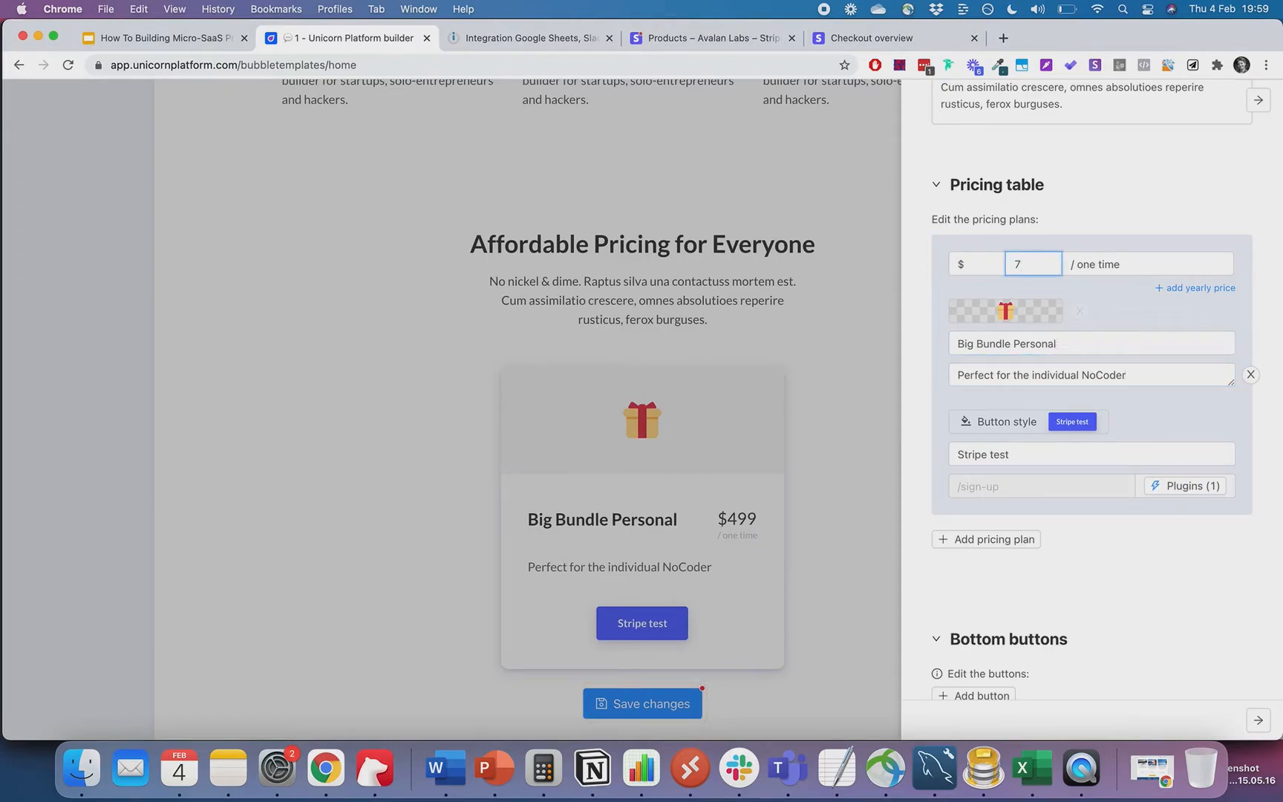
{"action": "type", "text": "799"}
{"action": "triple_click", "coordinate": [1022, 454]}
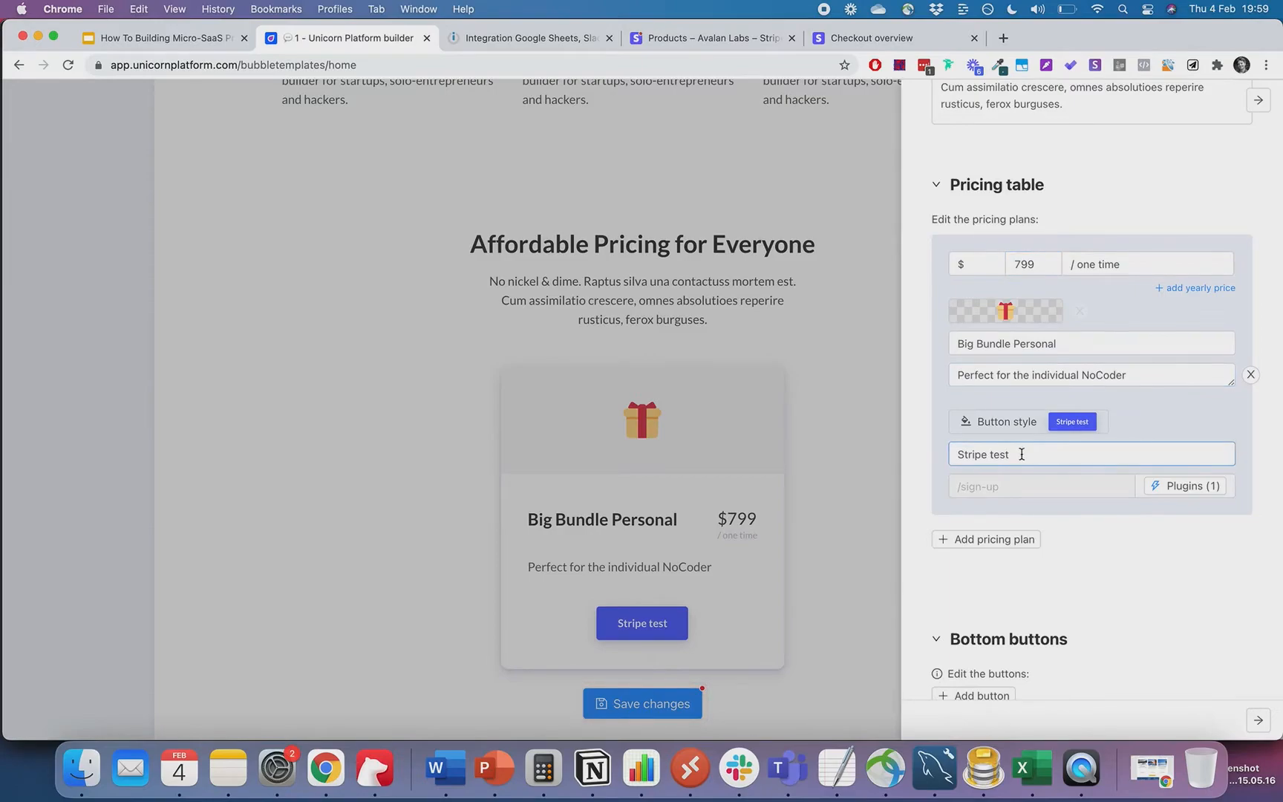
{"action": "type", "text": "Buy Now"}
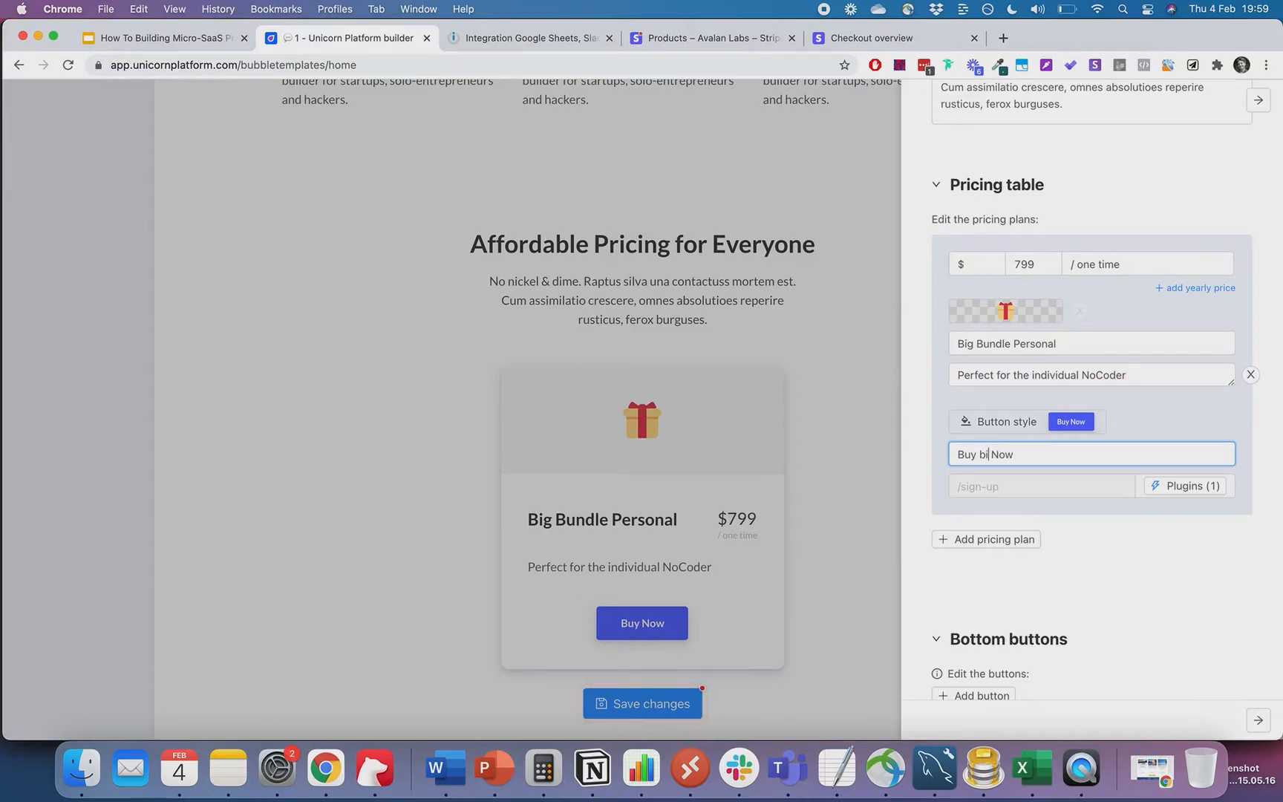
{"action": "type", "text": "g Bundle"}
- Replace the button's Stripe Checkout price ID with the new one-time price ID
{"action": "left_click", "coordinate": [1191, 488]}
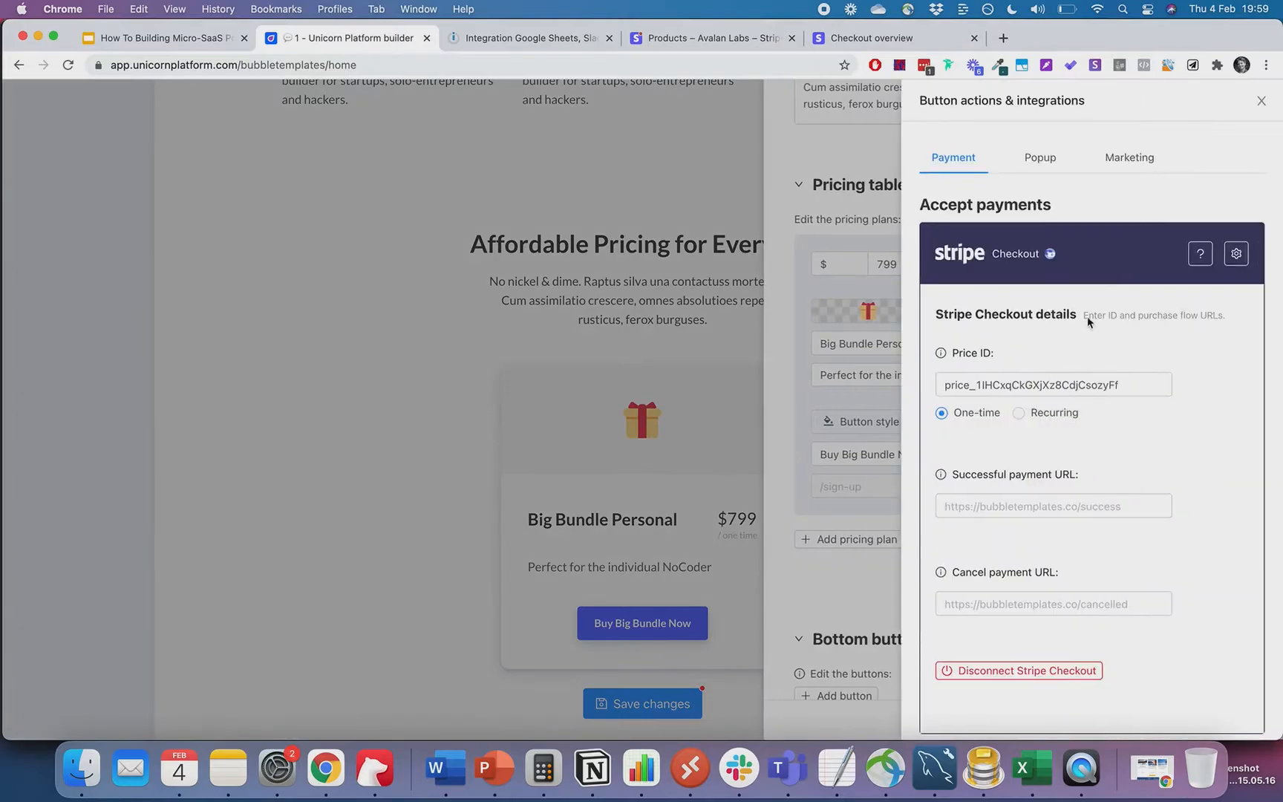
{"action": "left_click", "coordinate": [1090, 379]}
{"action": "key", "text": "super+a"}
{"action": "type", "text": "price_1IHD20CkGXjXz8CdZhL64kxm"}
{"action": "left_click", "coordinate": [1227, 424]}
{"action": "scroll", "coordinate": [1102, 471], "scroll_direction": "down", "scroll_amount": 3}
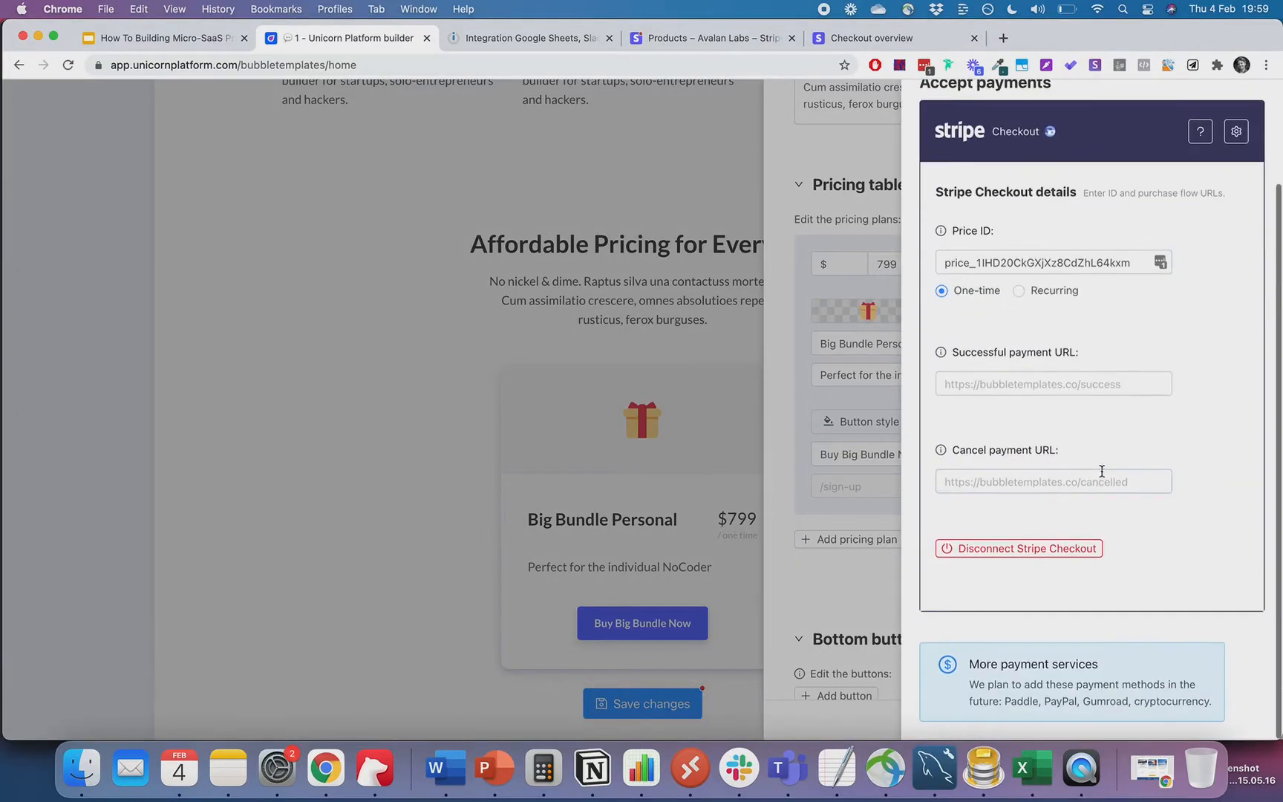
{"action": "left_click", "coordinate": [862, 592]}
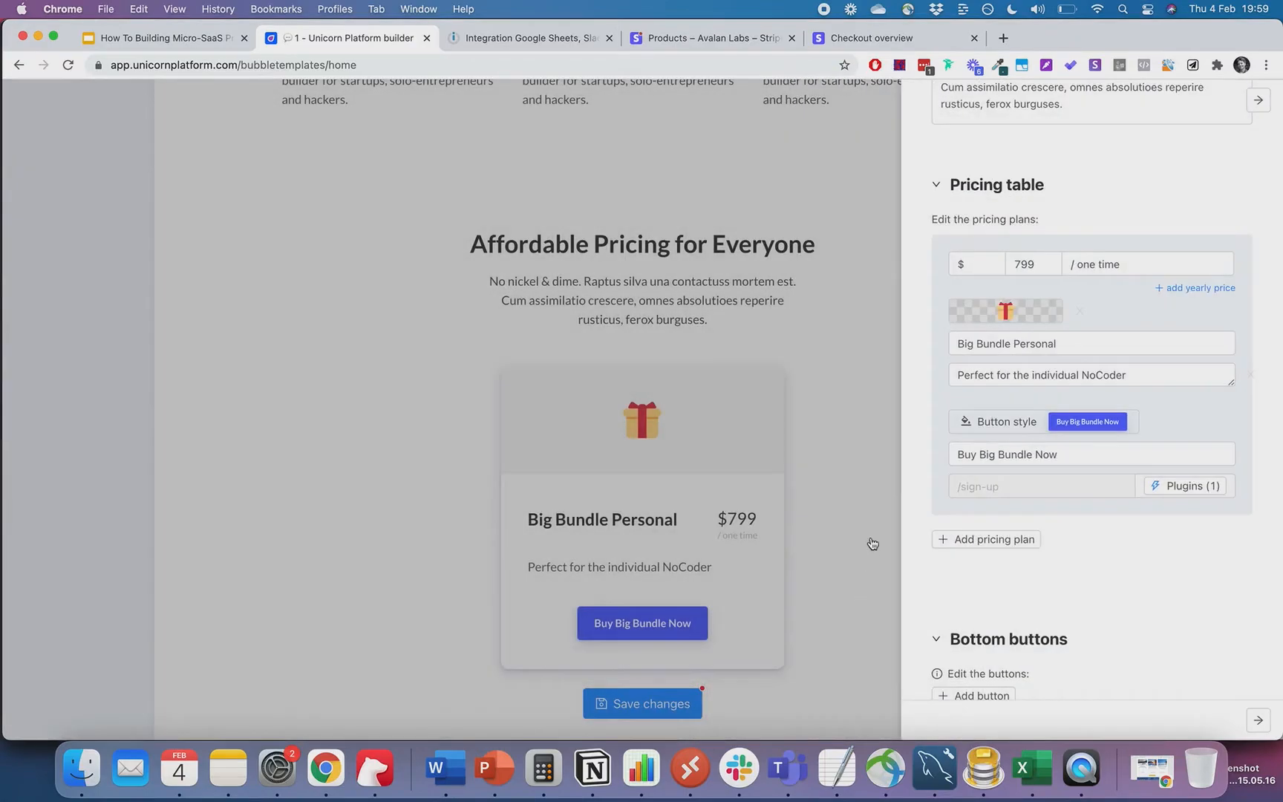
- Add a one-time Big Bundle Commercial plan described 'Perfect for the more enterprising NoCoders'
{"action": "left_click", "coordinate": [993, 540]}
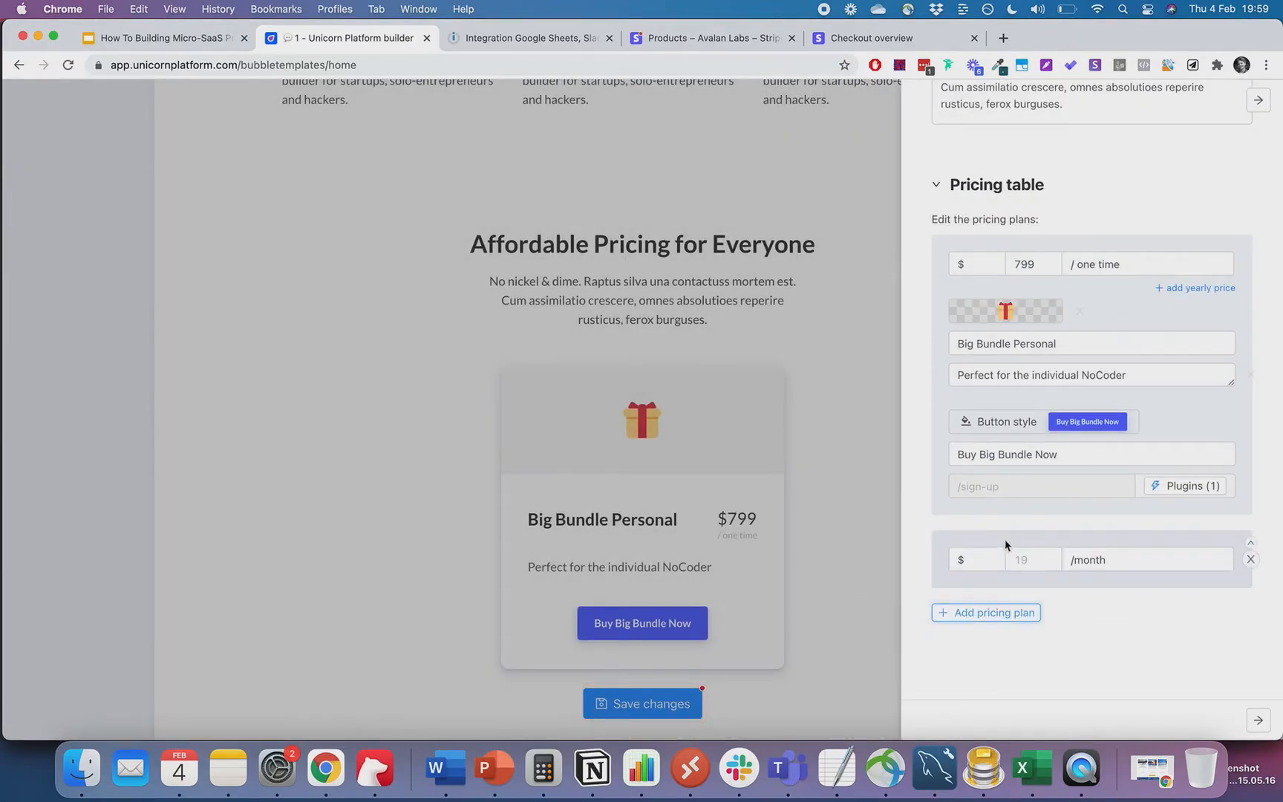
{"action": "triple_click", "coordinate": [1103, 558]}
{"action": "type", "text": "/one ti"}
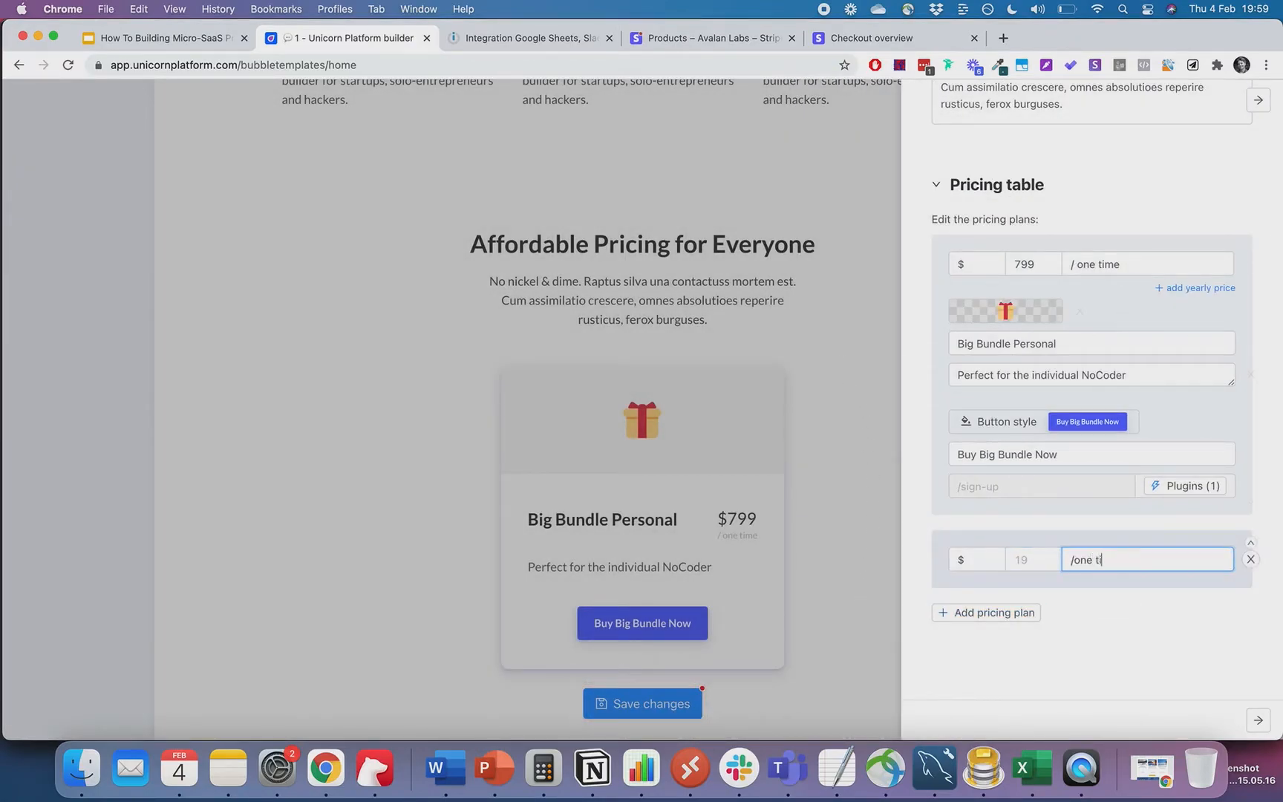
{"action": "type", "text": "me"}
{"action": "left_click", "coordinate": [1033, 561]}
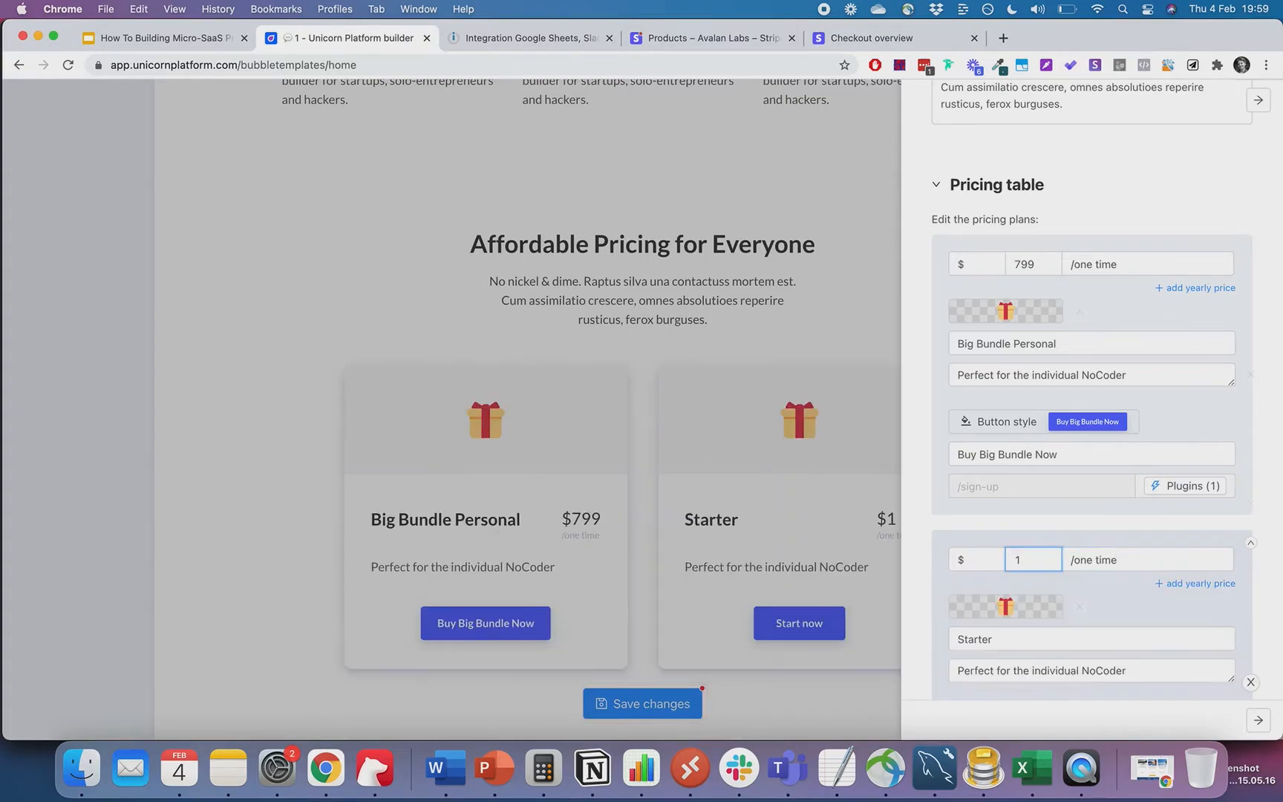
{"action": "left_click", "coordinate": [1097, 599]}
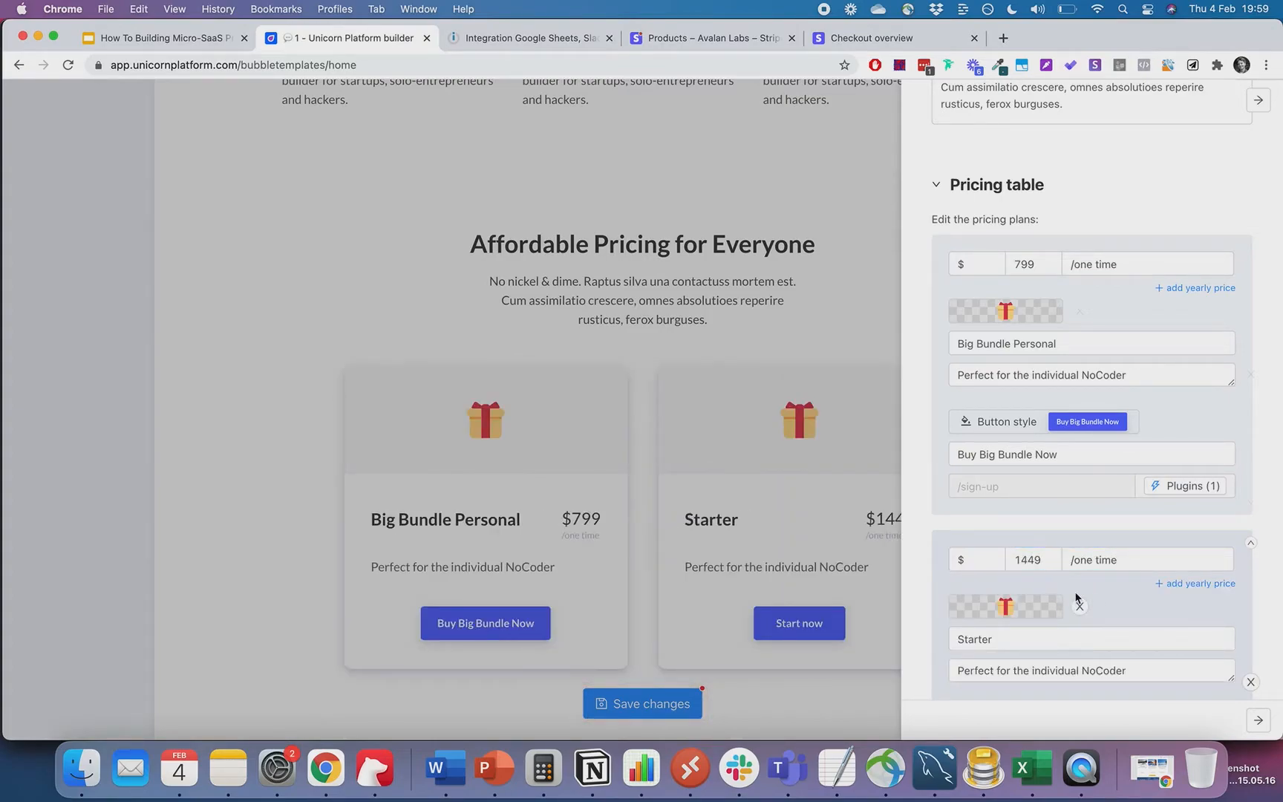
{"action": "double_click", "coordinate": [1004, 638]}
{"action": "type", "text": "Big Bundle Commercial"}
{"action": "key", "text": "Tab"}
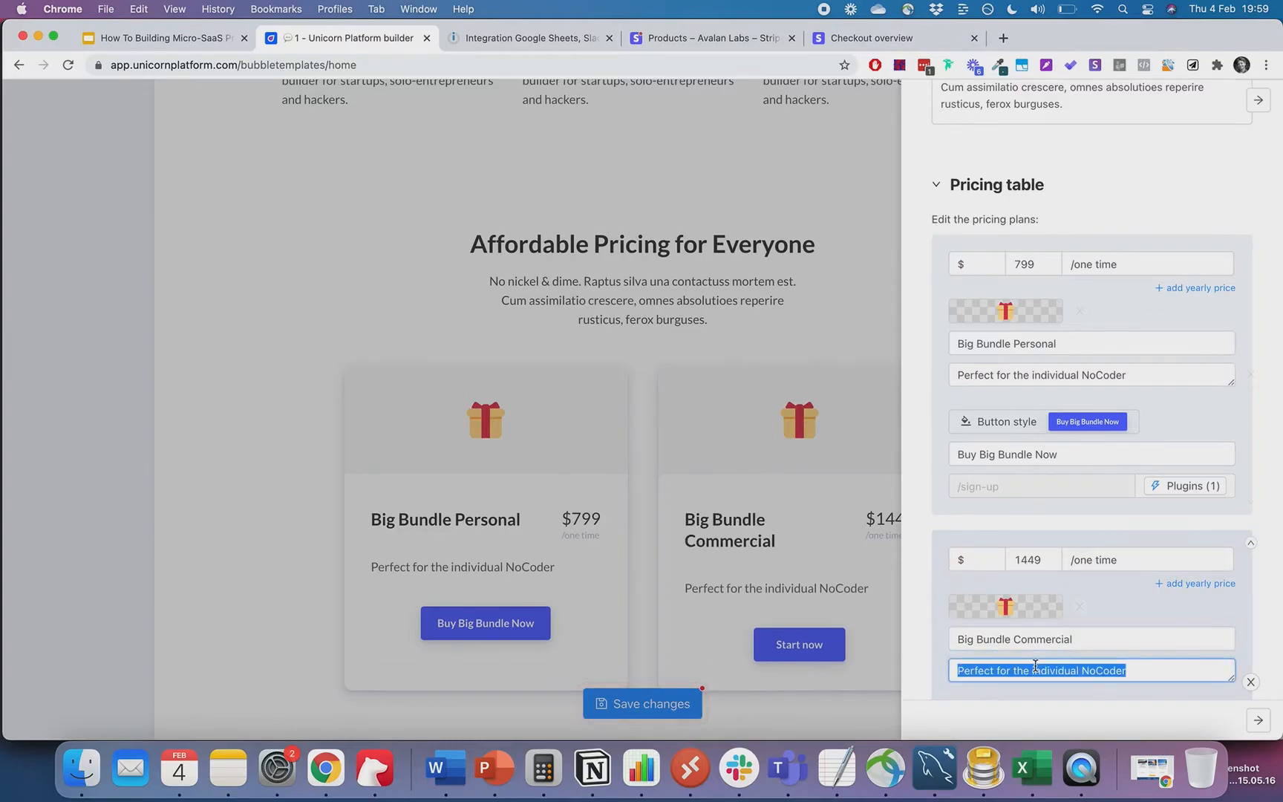
{"action": "type", "text": "Perfect for the more"}
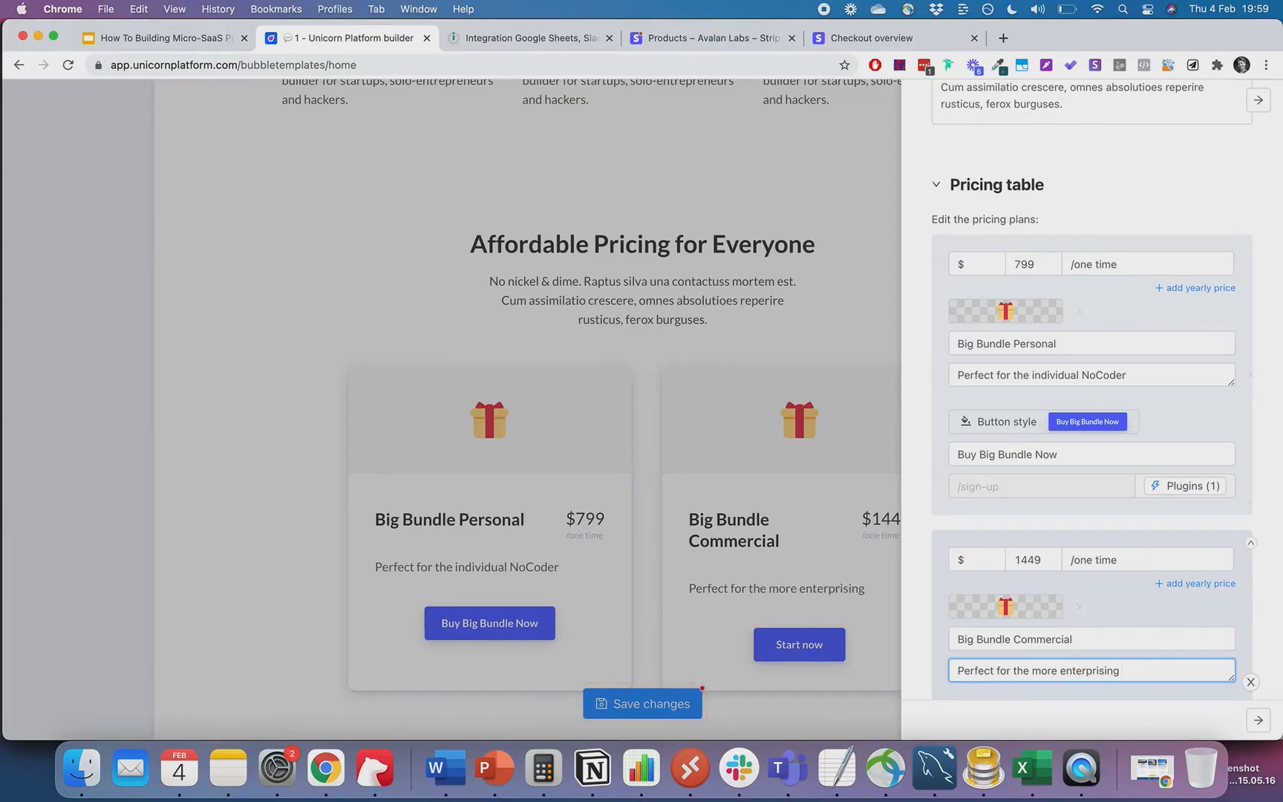
{"action": "type", "text": "enterprising NoCoders"}
- Clear the second plan's # button link and Start now label, and correct its price to 1499
{"action": "scroll", "coordinate": [1181, 605], "scroll_direction": "down", "scroll_amount": 2}
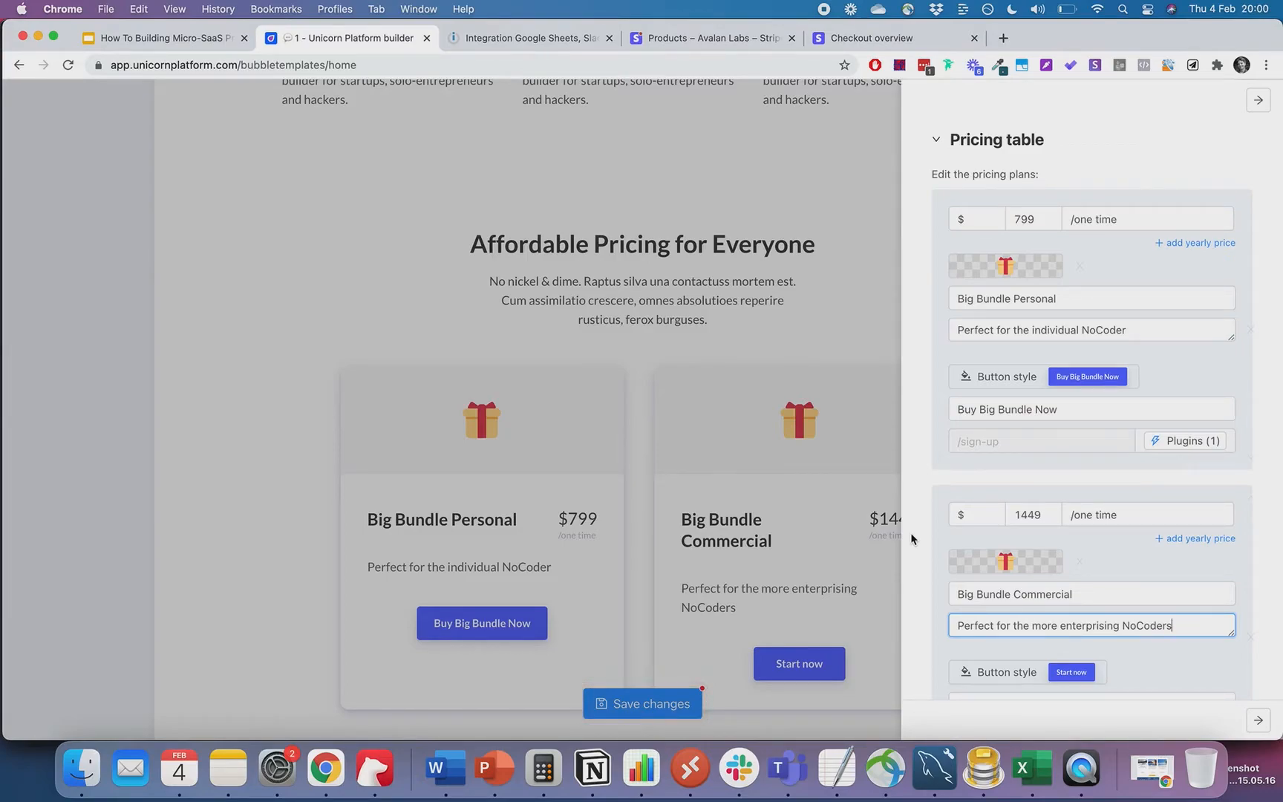
{"action": "scroll", "coordinate": [1109, 532], "scroll_direction": "down", "scroll_amount": 5}
{"action": "left_click", "coordinate": [1005, 576]}
{"action": "key", "text": "BackSpace"}
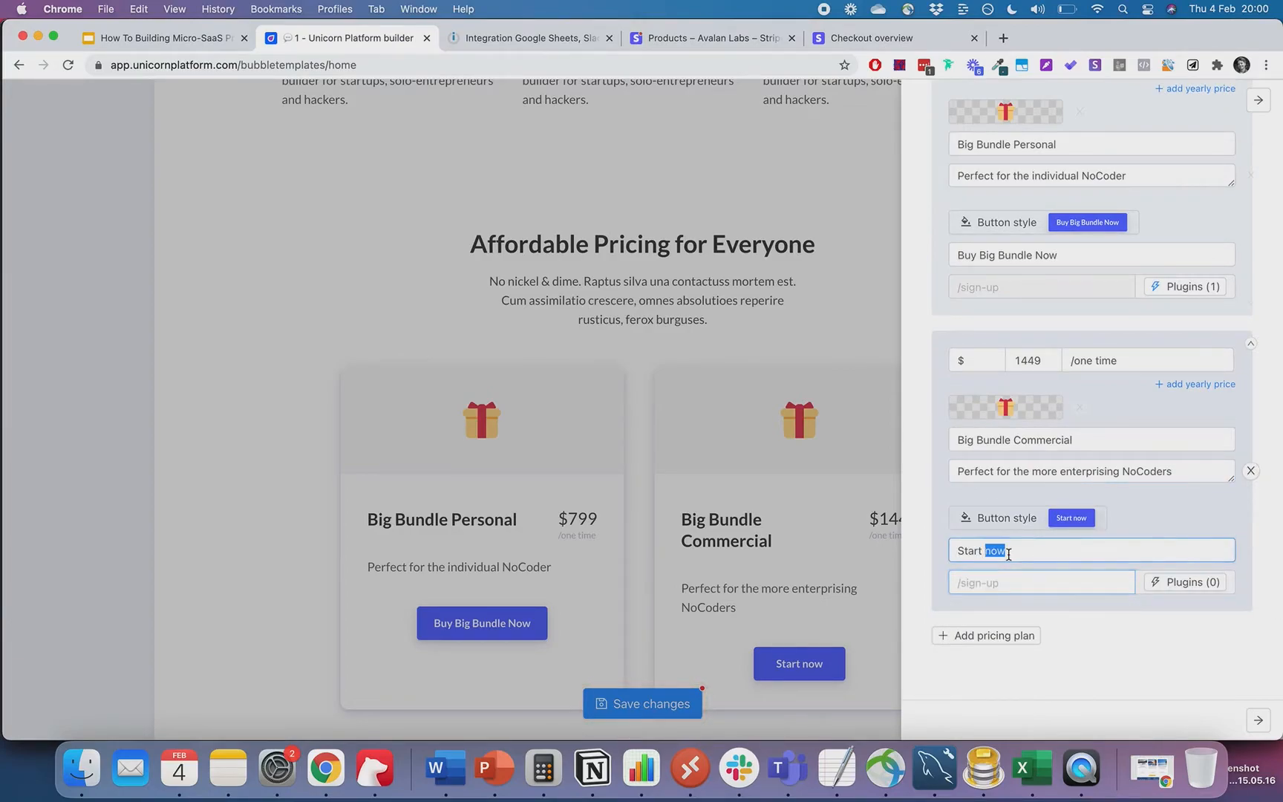
{"action": "triple_click", "coordinate": [1008, 551]}
{"action": "key", "text": "BackSpace"}
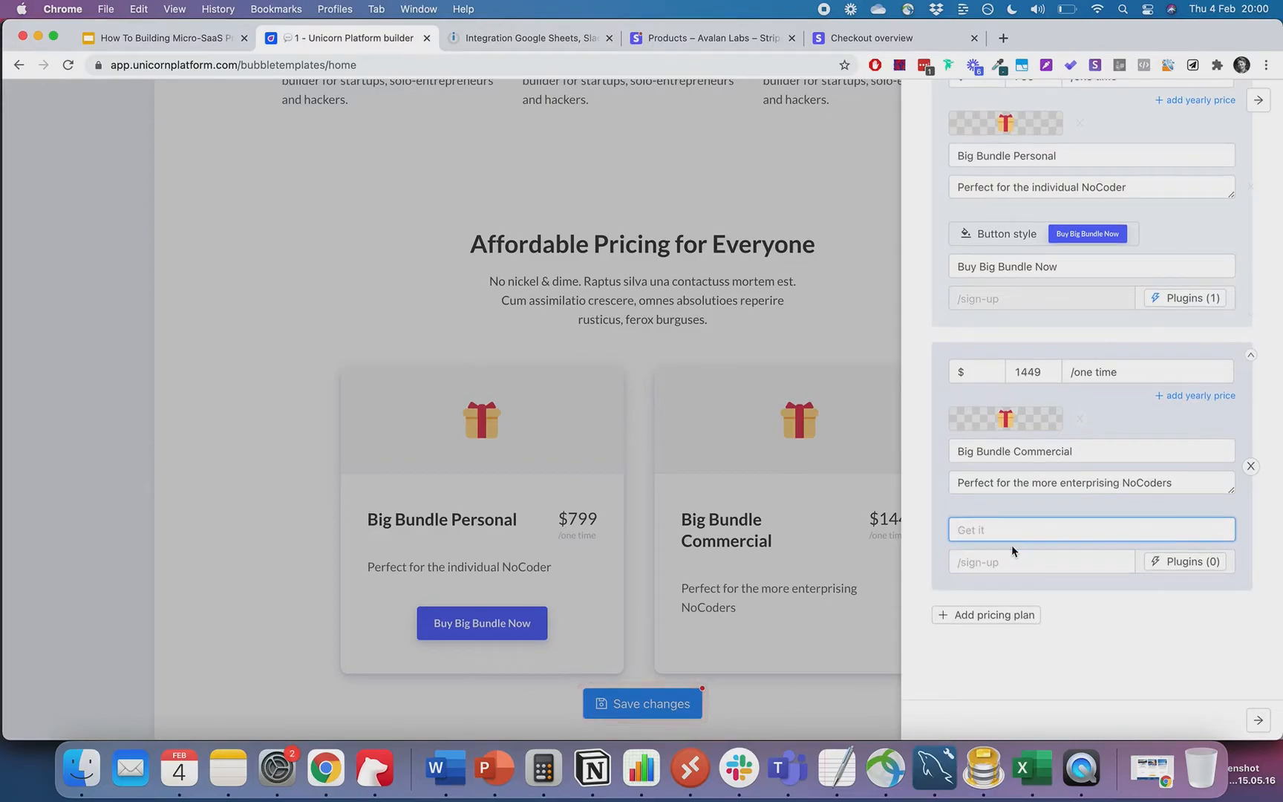
{"action": "left_click", "coordinate": [1030, 378]}
{"action": "key", "text": "BackSpace"}
{"action": "type", "text": "9"}
{"action": "left_click", "coordinate": [1044, 529]}
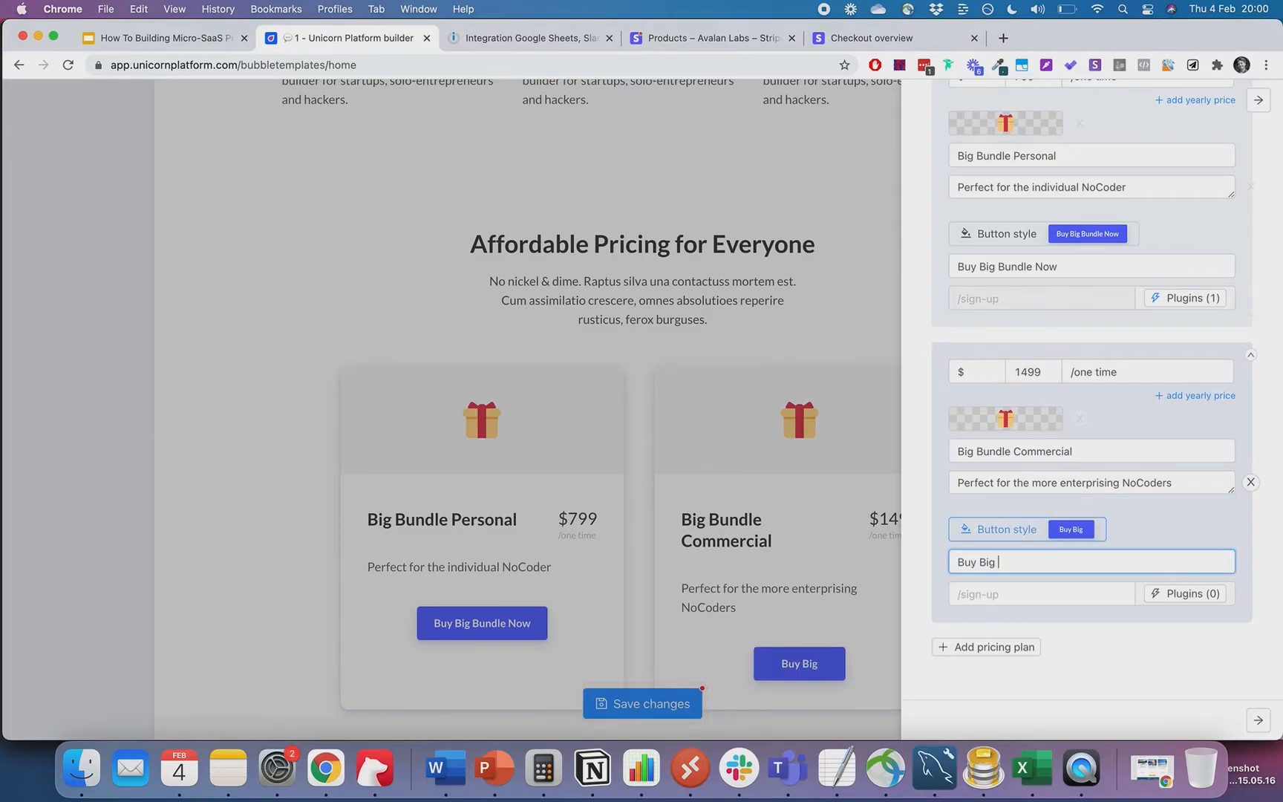
{"action": "type", "text": "le Now"}
- Set both the Personal and Commercial plan button labels to 'Buy Now'
{"action": "scroll", "coordinate": [1090, 375], "scroll_direction": "up", "scroll_amount": 1}
{"action": "left_click", "coordinate": [1029, 292]}
{"action": "type", "text": "Personal"}
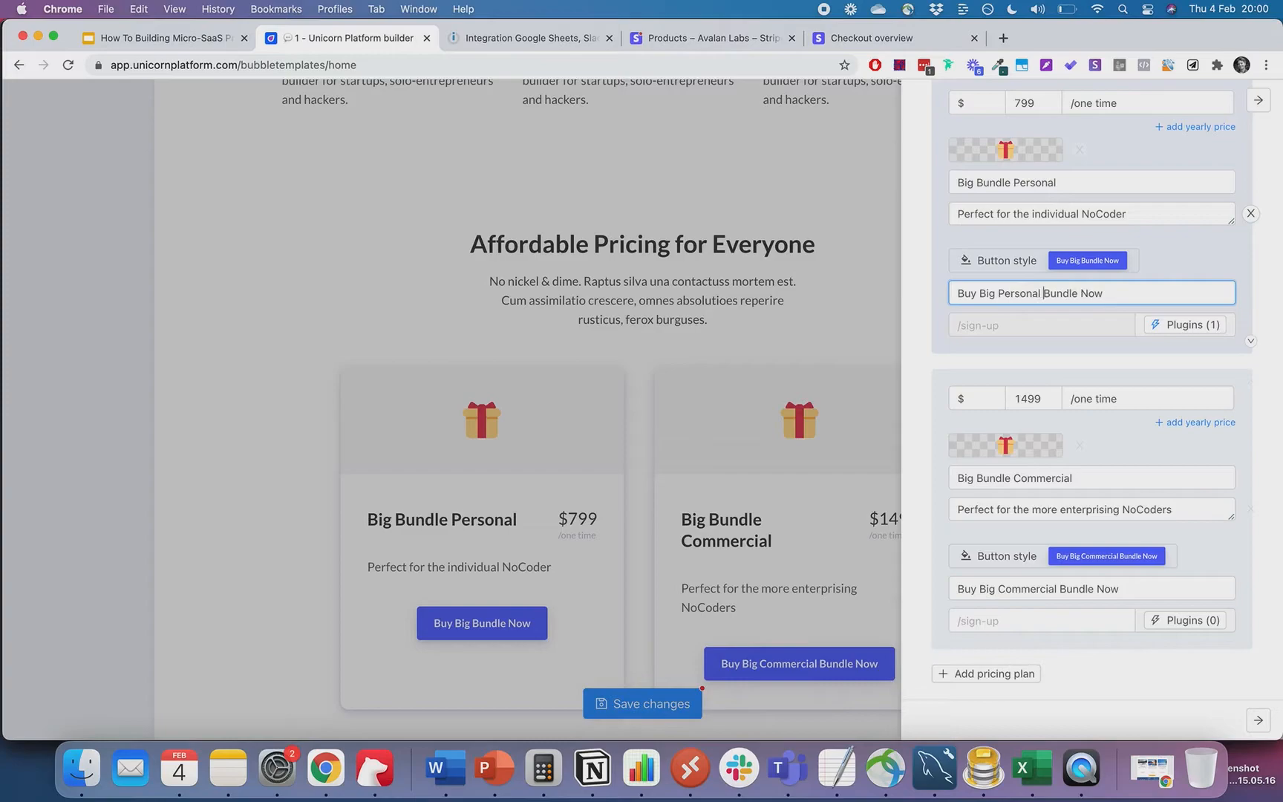
{"action": "key", "text": "super+a"}
{"action": "type", "text": "Buy"}
{"action": "type", "text": " Pers"}
{"action": "key", "text": "BackSpace"}
{"action": "key", "text": "BackSpace"}
{"action": "key", "text": "BackSpace"}
{"action": "key", "text": "BackSpace"}
{"action": "type", "text": "Now"}
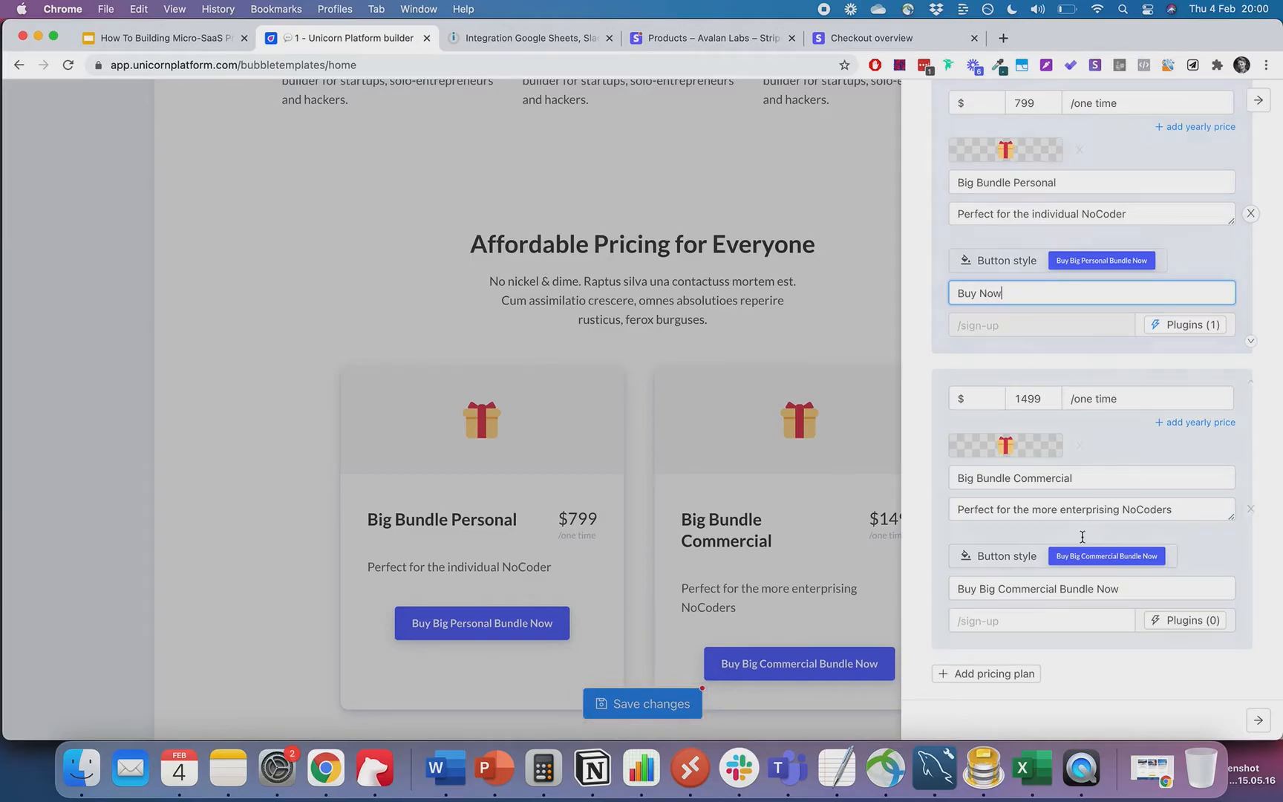
{"action": "triple_click", "coordinate": [1082, 588]}
{"action": "type", "text": "Buy "}
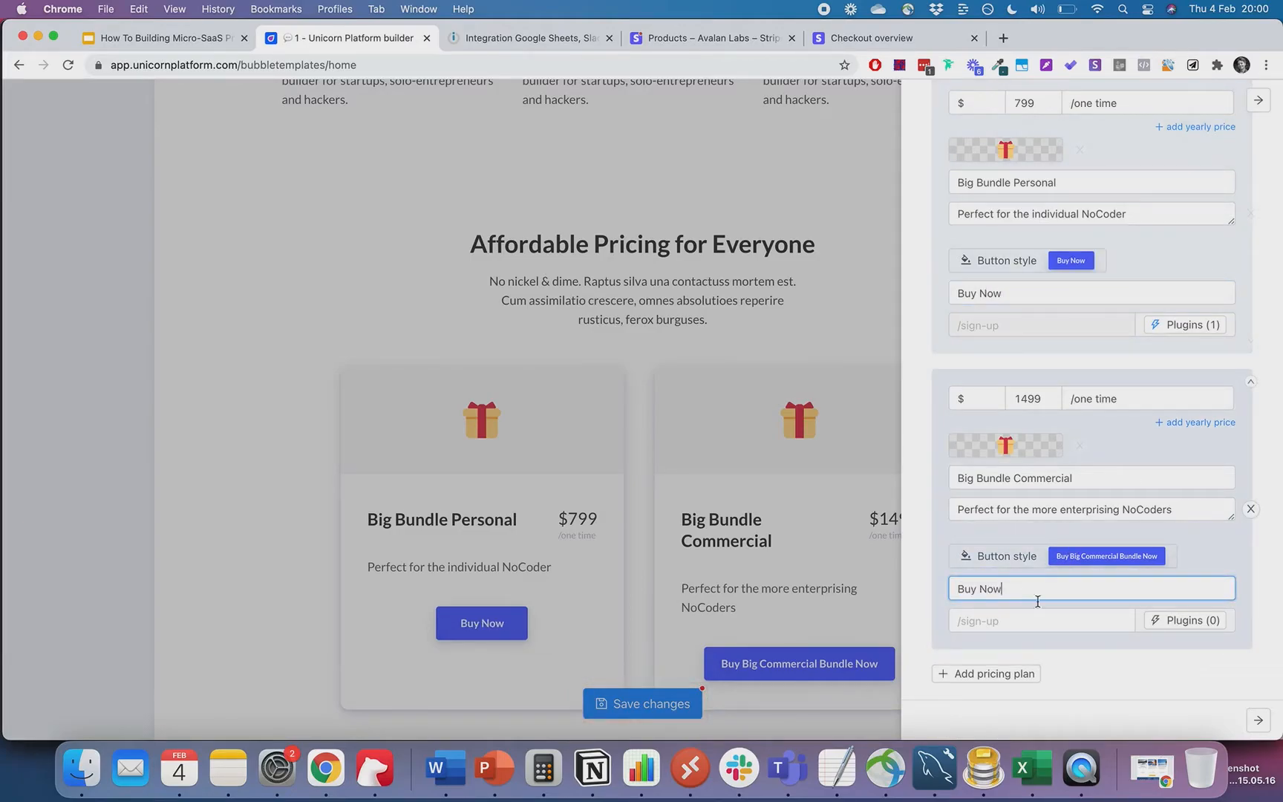
{"action": "type", "text": "Now"}
- Paste the $1,499 Commercial License Stripe price ID into the Commercial button's Price ID field
{"action": "left_click", "coordinate": [1184, 621]}
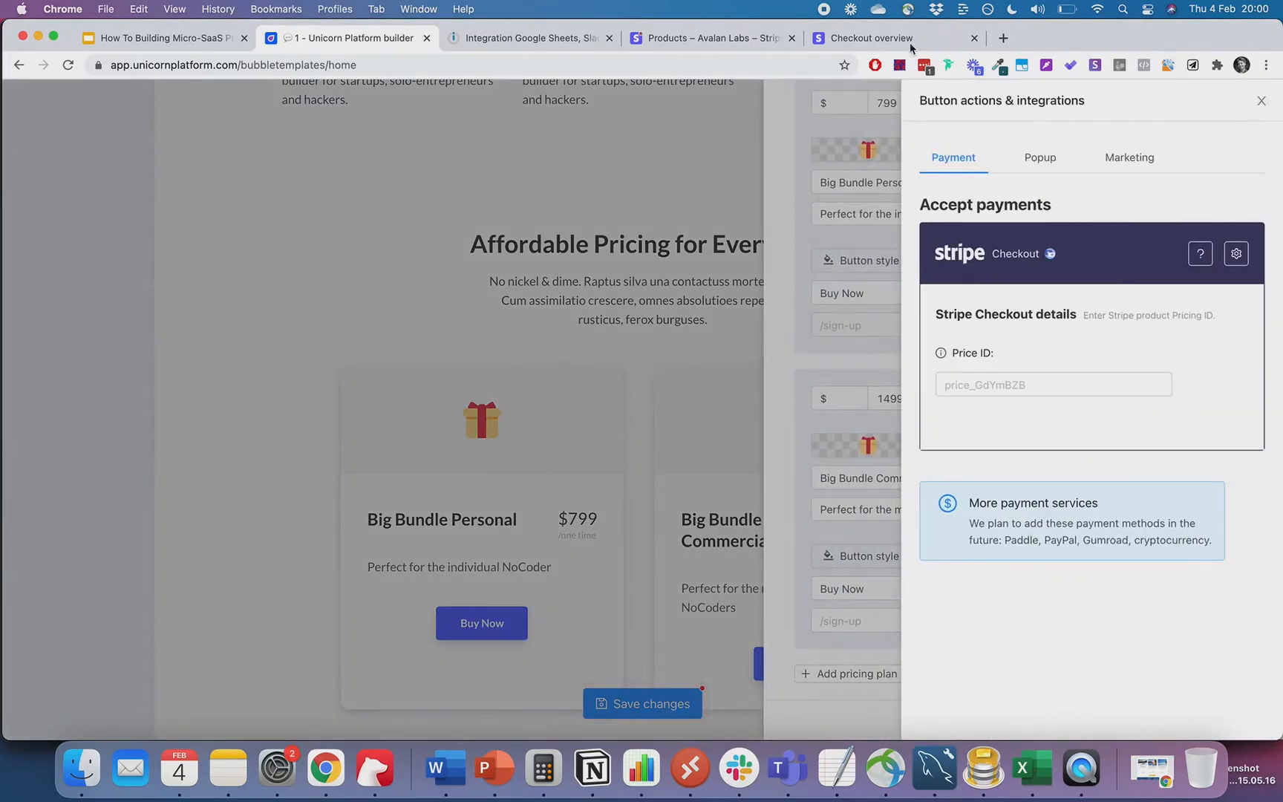
{"action": "left_click", "coordinate": [927, 43]}
{"action": "left_click", "coordinate": [713, 44]}
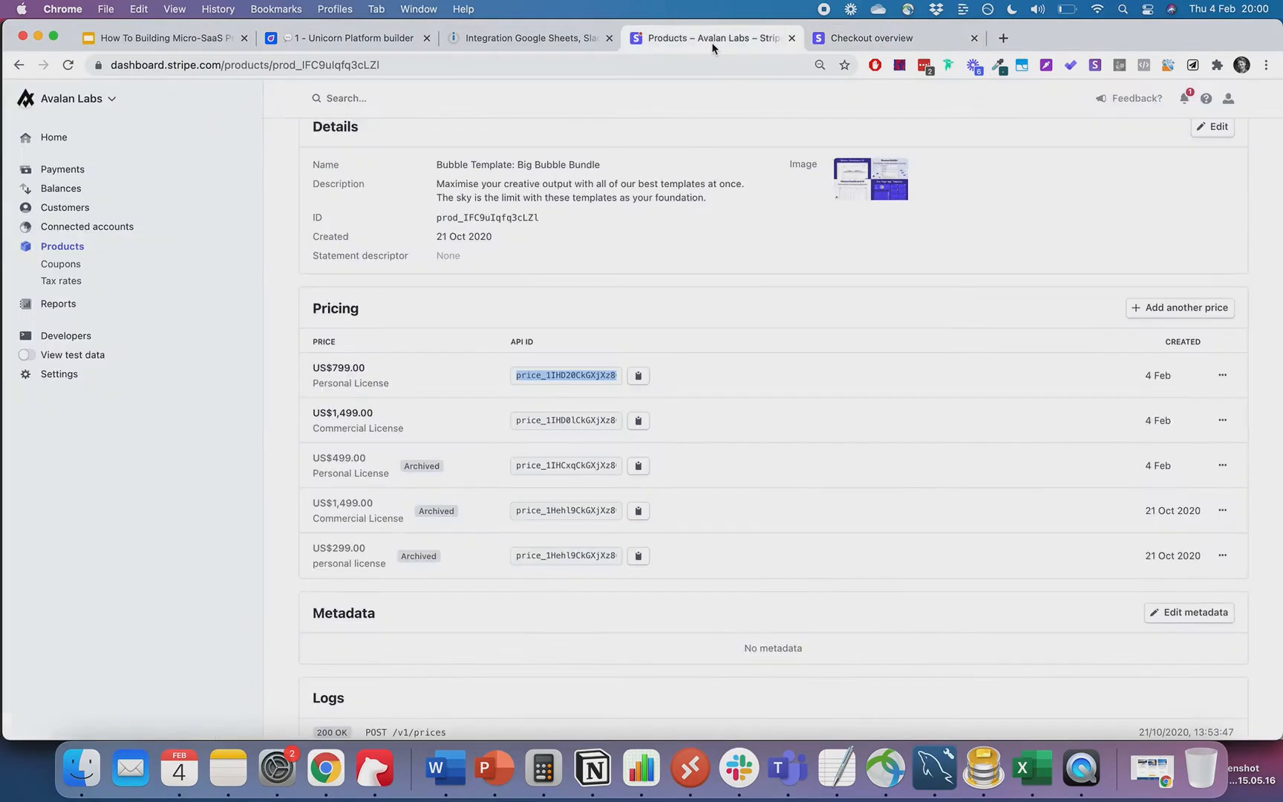
{"action": "left_click", "coordinate": [561, 420]}
{"action": "left_click", "coordinate": [343, 39]}
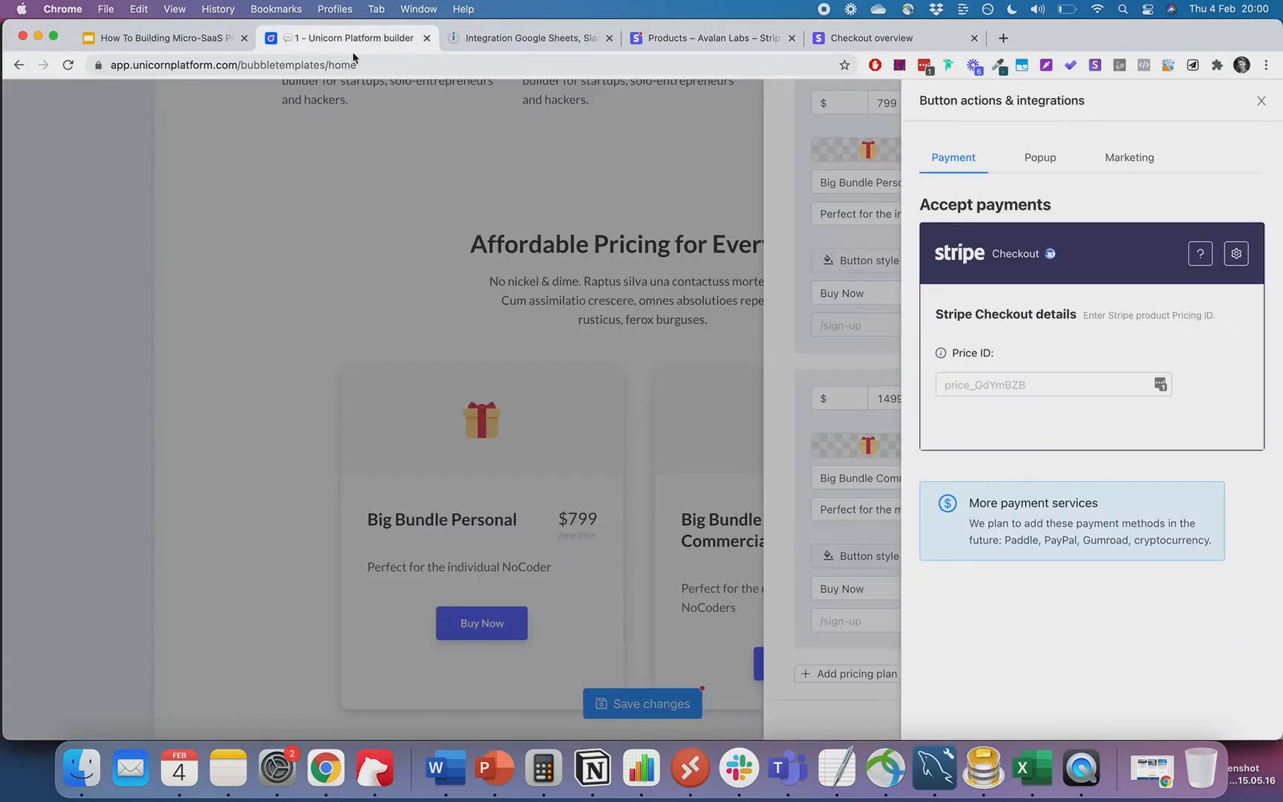
{"action": "left_click", "coordinate": [964, 377]}
{"action": "type", "text": "price_1IHD0lCkGXjXz8CdsBCQzD8q"}
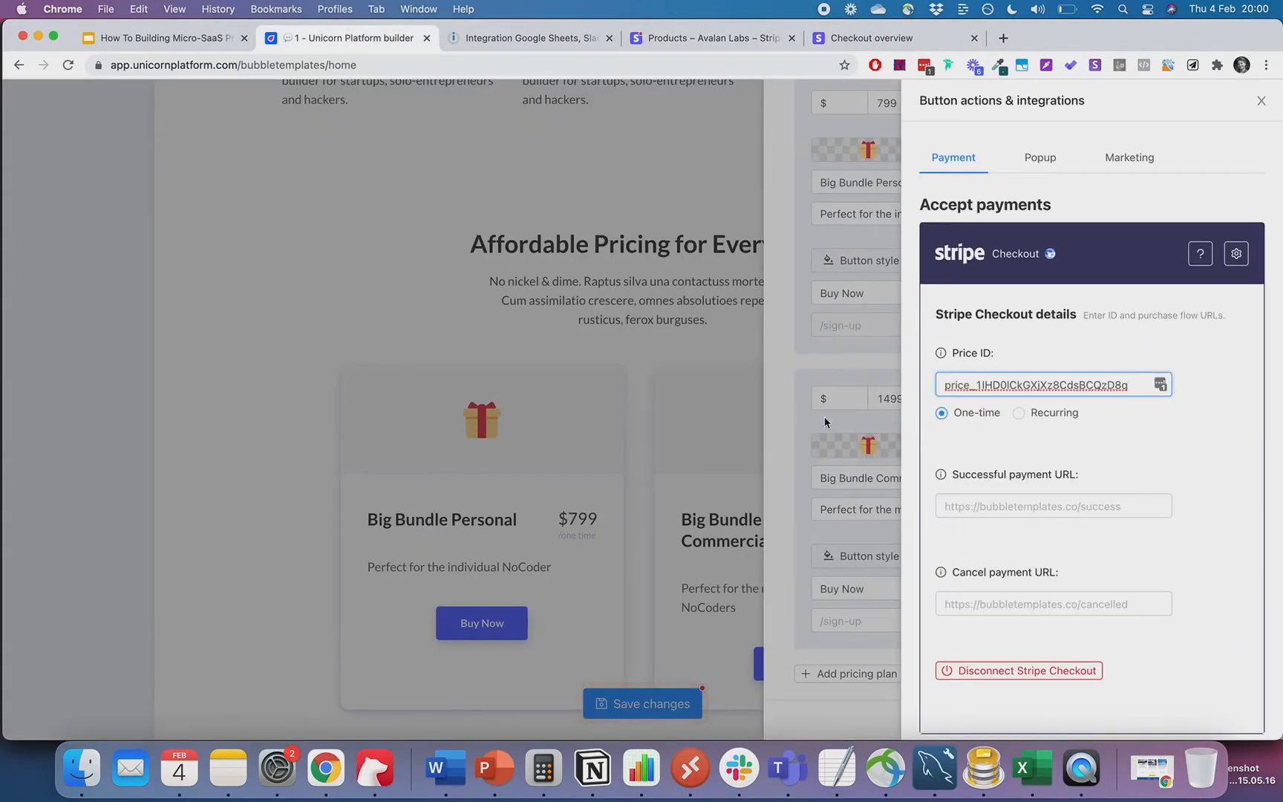
{"action": "scroll", "coordinate": [1050, 467], "scroll_direction": "down", "scroll_amount": 2}
{"action": "left_click", "coordinate": [867, 362]}
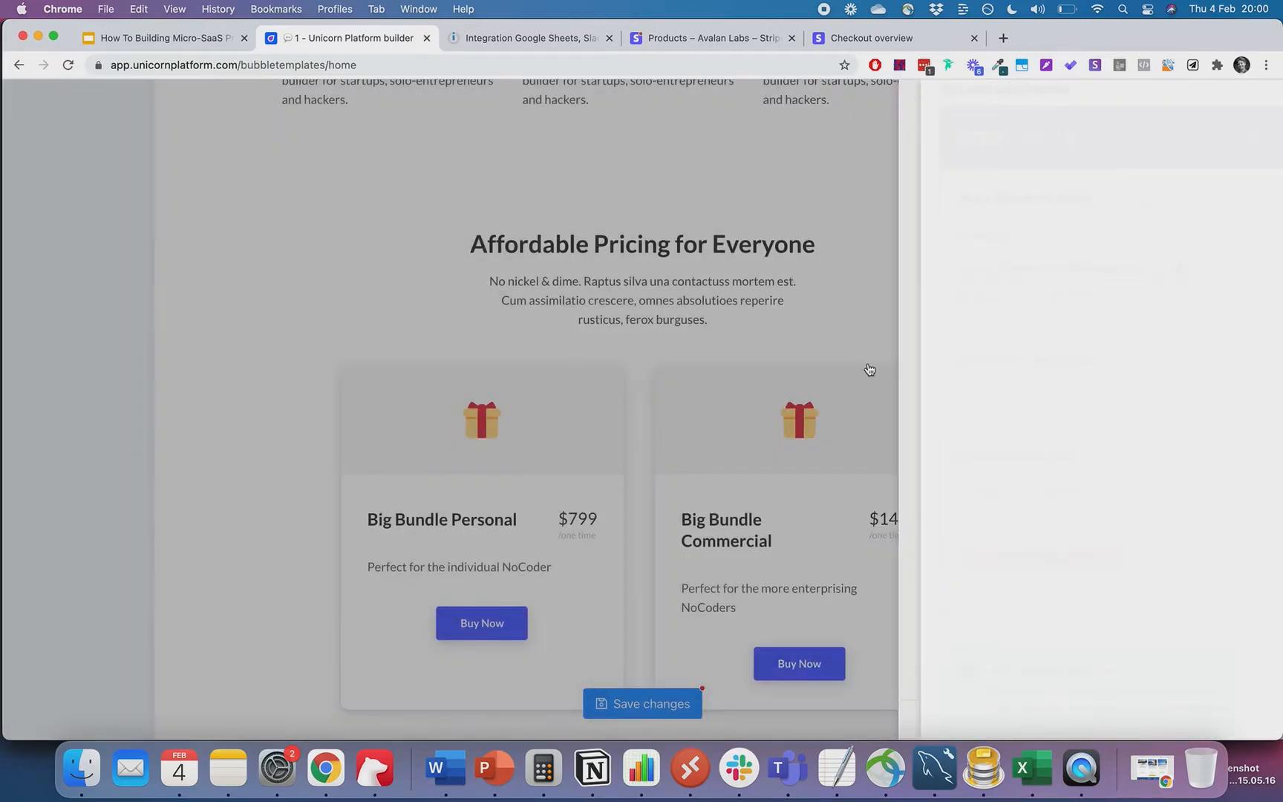
{"action": "scroll", "coordinate": [1043, 306], "scroll_direction": "up", "scroll_amount": 2}
- Pick the top hat from the emoji picker's Objects as the Personal plan icon, then close the editors
{"action": "left_click", "coordinate": [1014, 225]}
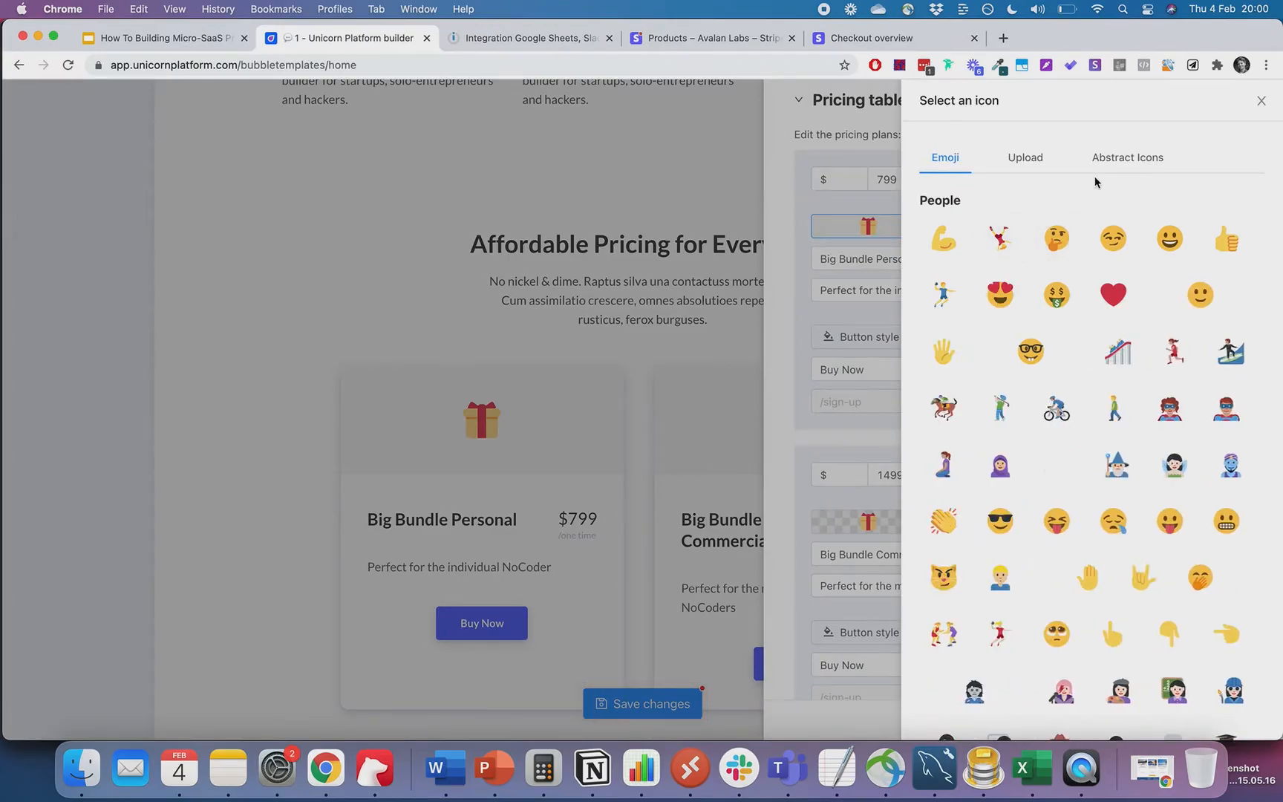
{"action": "scroll", "coordinate": [1103, 429], "scroll_direction": "down", "scroll_amount": 1}
{"action": "scroll", "coordinate": [1103, 429], "scroll_direction": "down", "scroll_amount": 10}
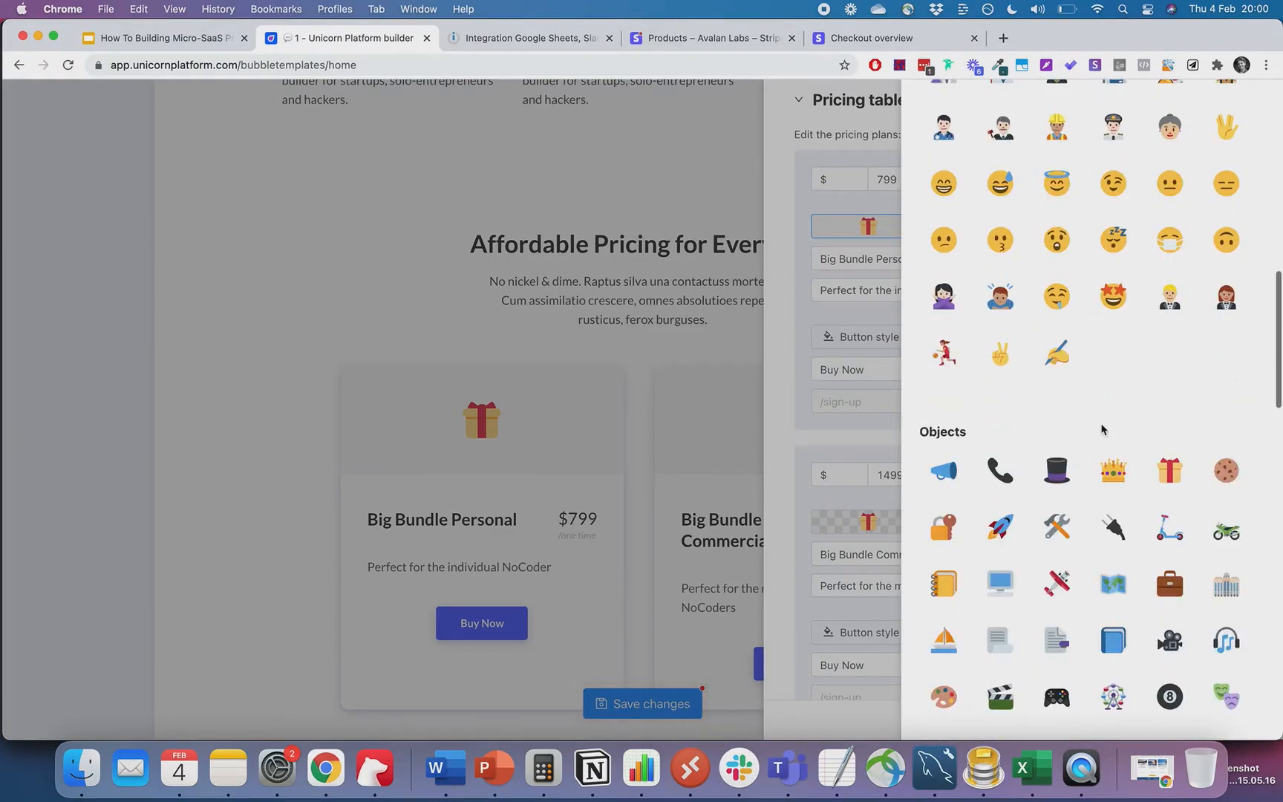
{"action": "left_click", "coordinate": [1062, 475]}
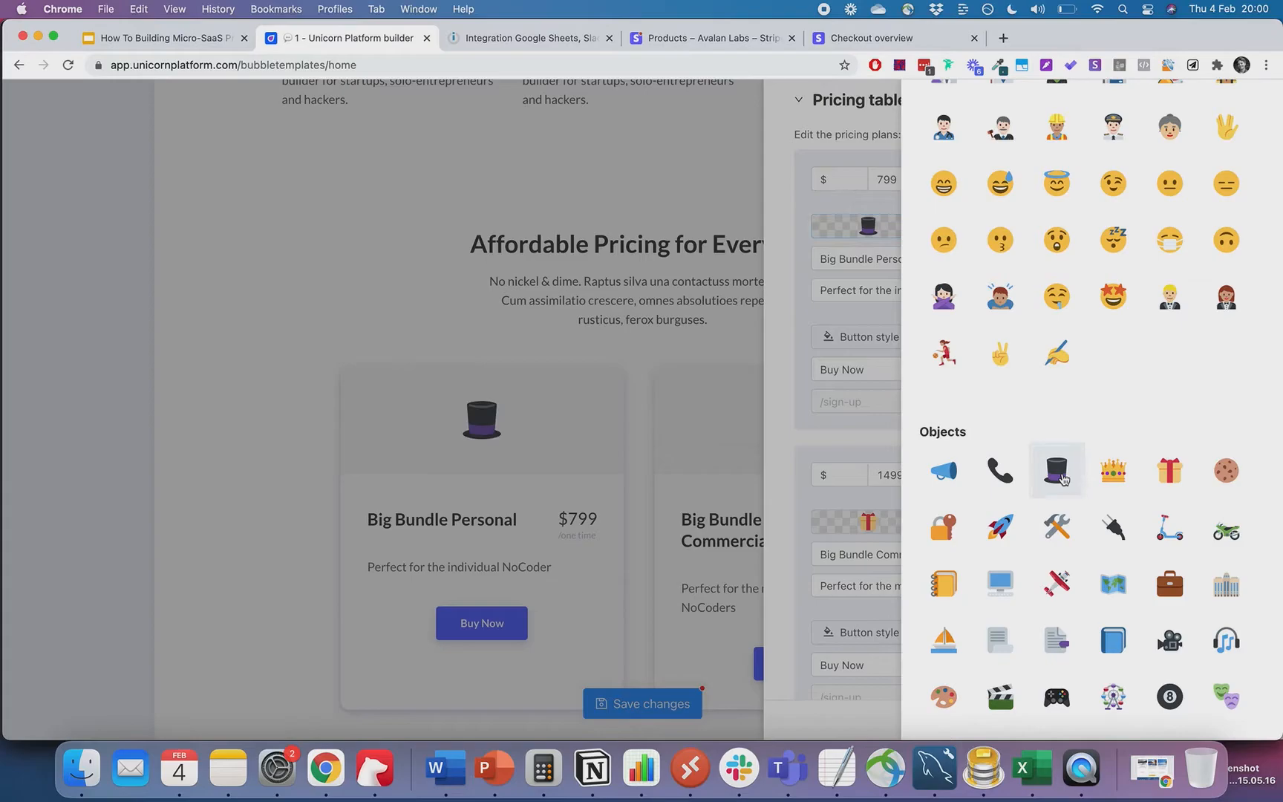
{"action": "left_click", "coordinate": [836, 410]}
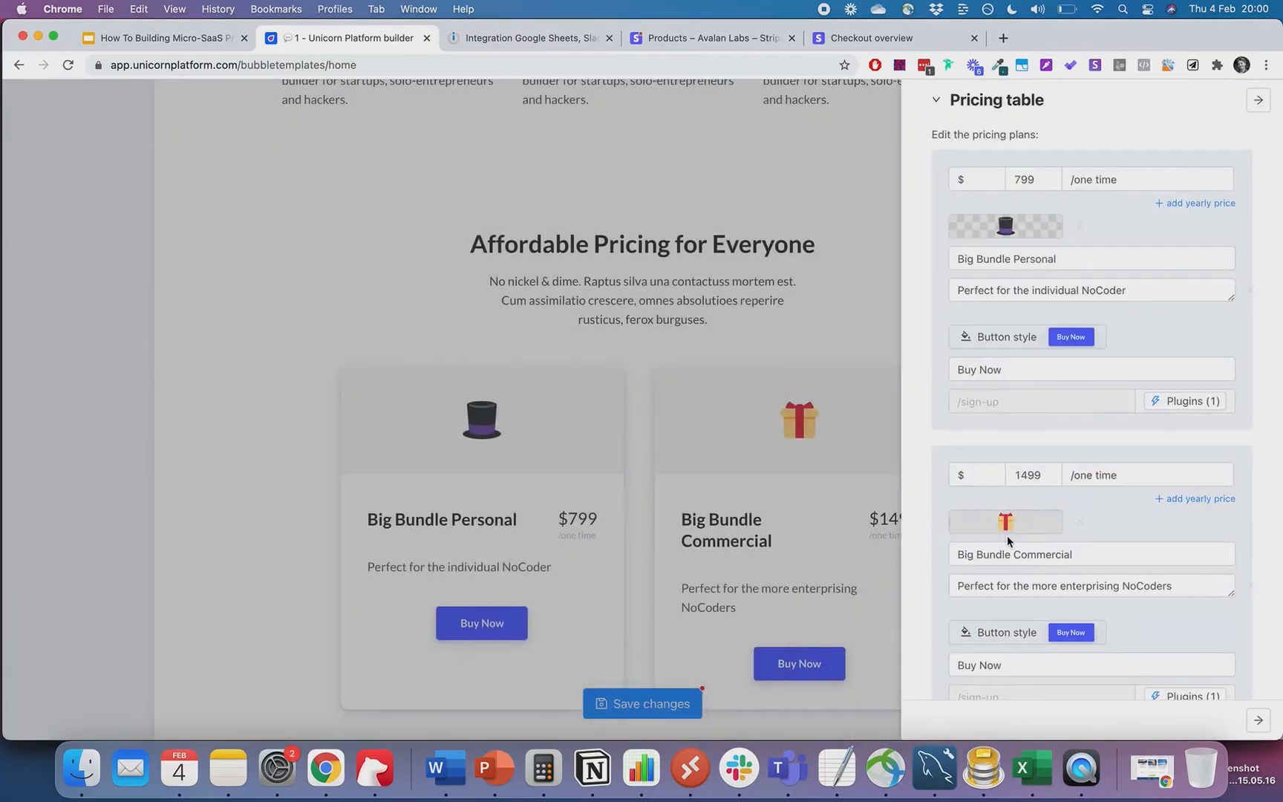
{"action": "left_click", "coordinate": [727, 352]}
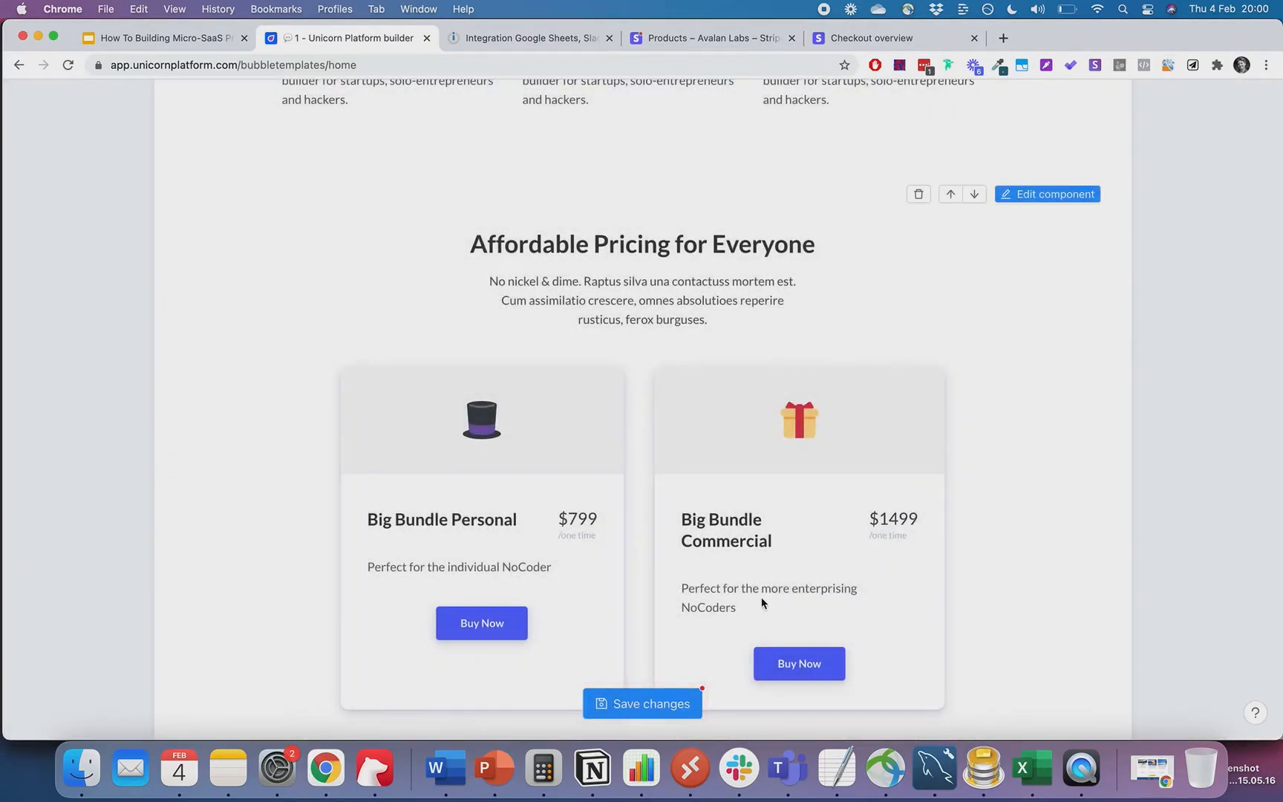
{"action": "scroll", "coordinate": [1022, 384], "scroll_direction": "down", "scroll_amount": 3}
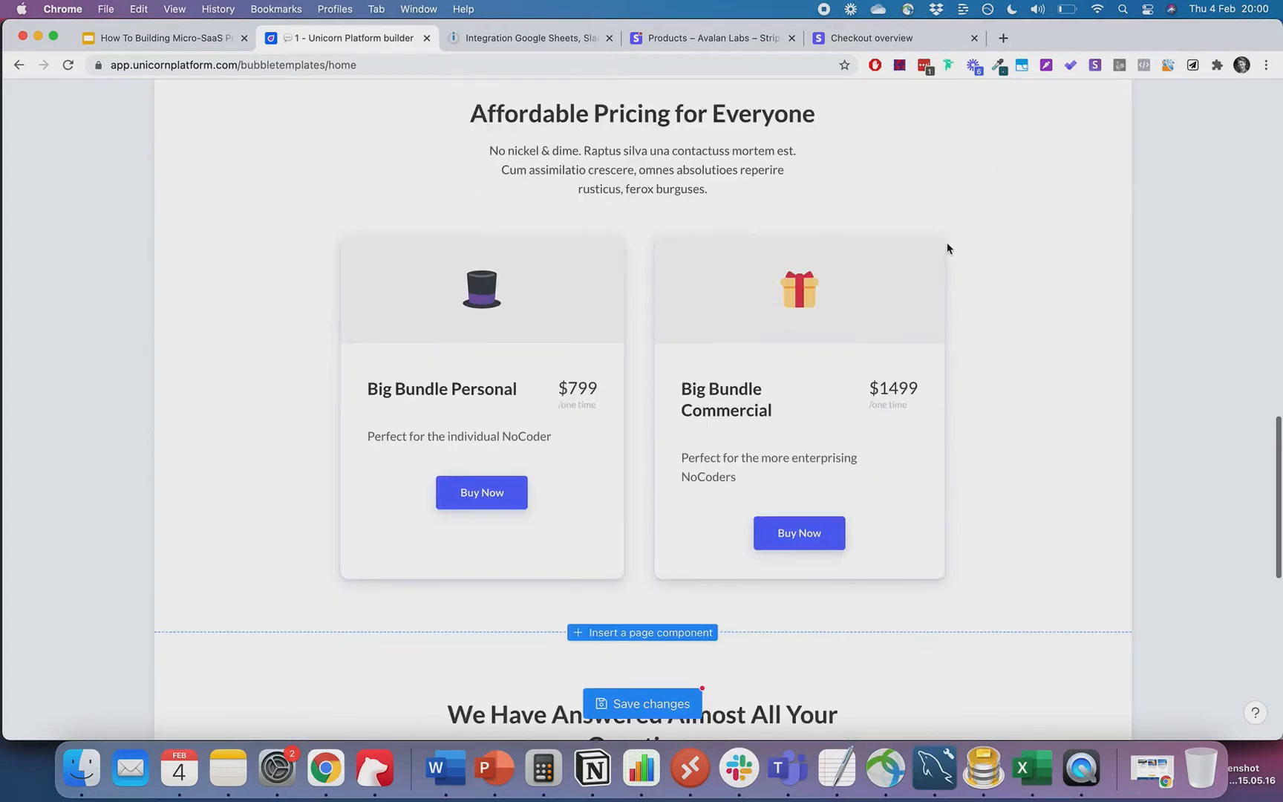
{"action": "scroll", "coordinate": [948, 247], "scroll_direction": "up", "scroll_amount": 15}
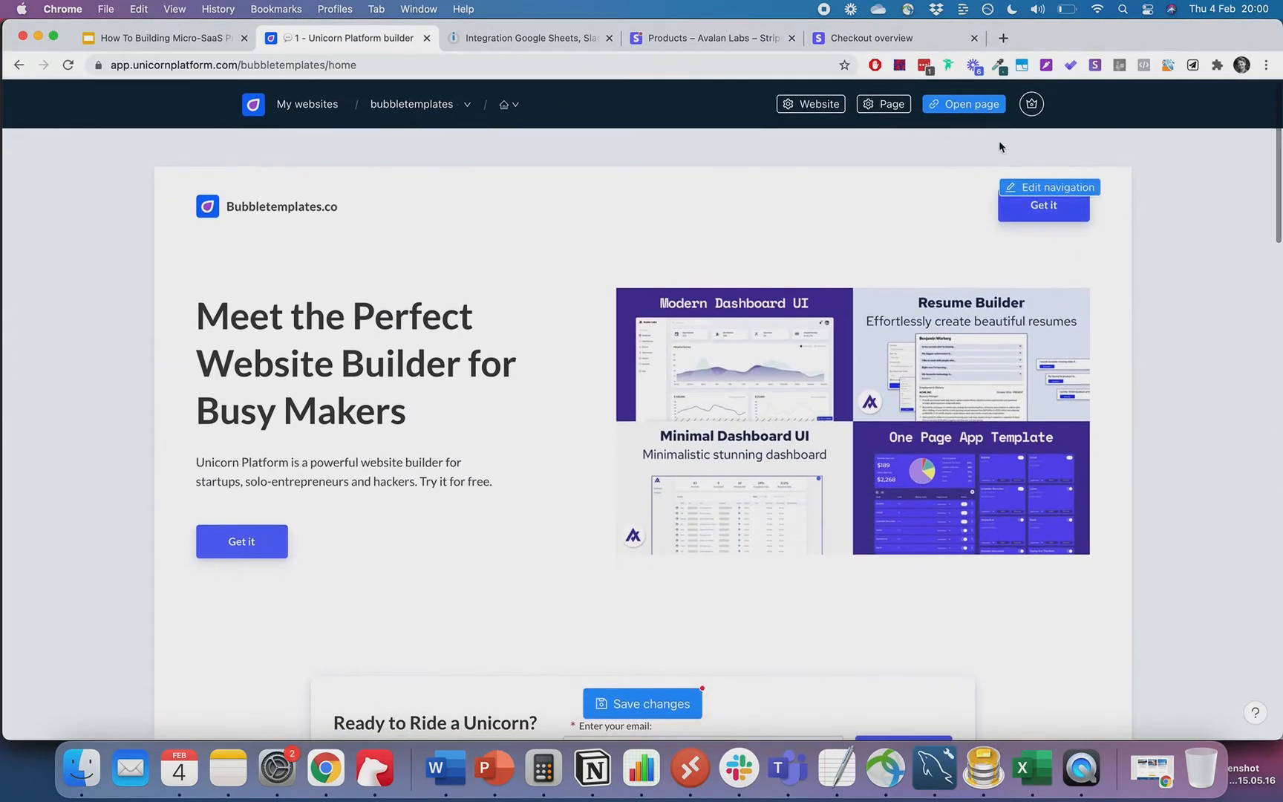
- Save changes, open the live page, and test Big Bundle Commercial's Buy Now reaching the US$1,499 Stripe checkout
{"action": "left_click", "coordinate": [653, 703]}
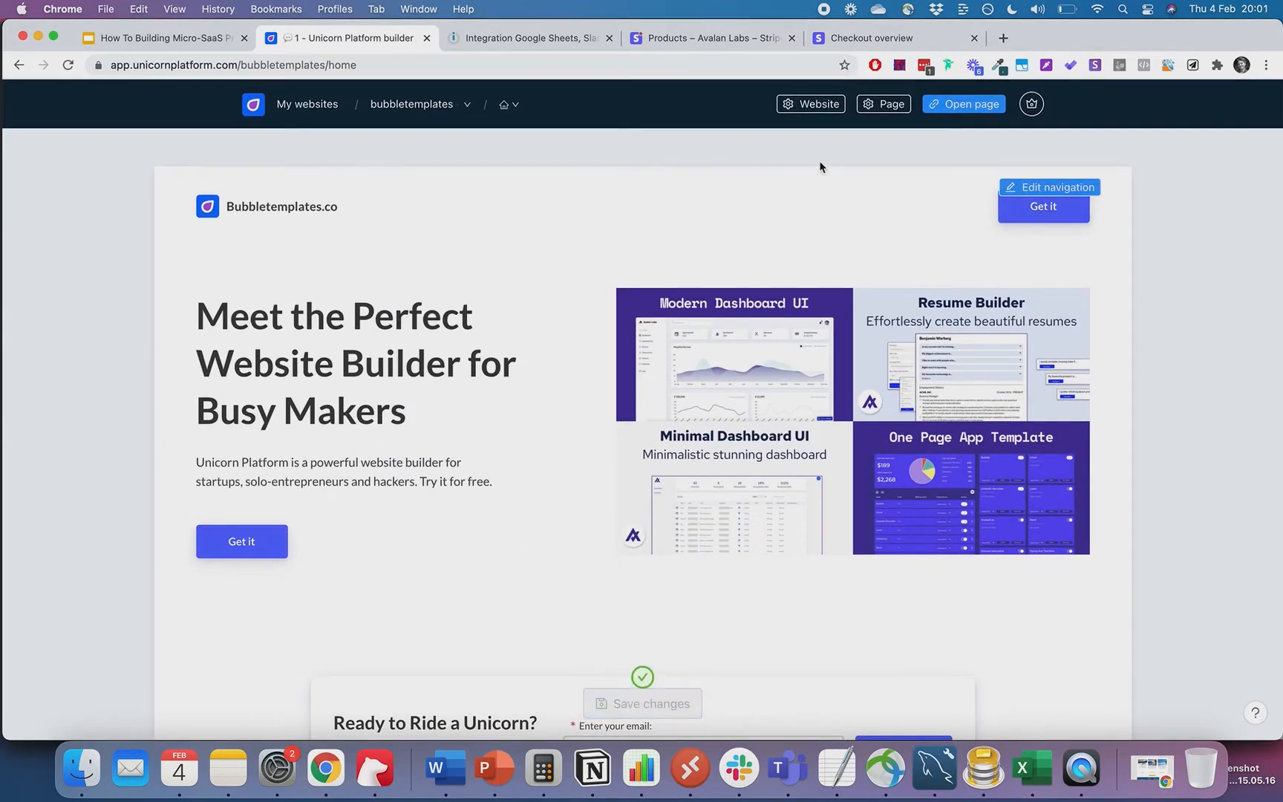
{"action": "left_click", "coordinate": [965, 110]}
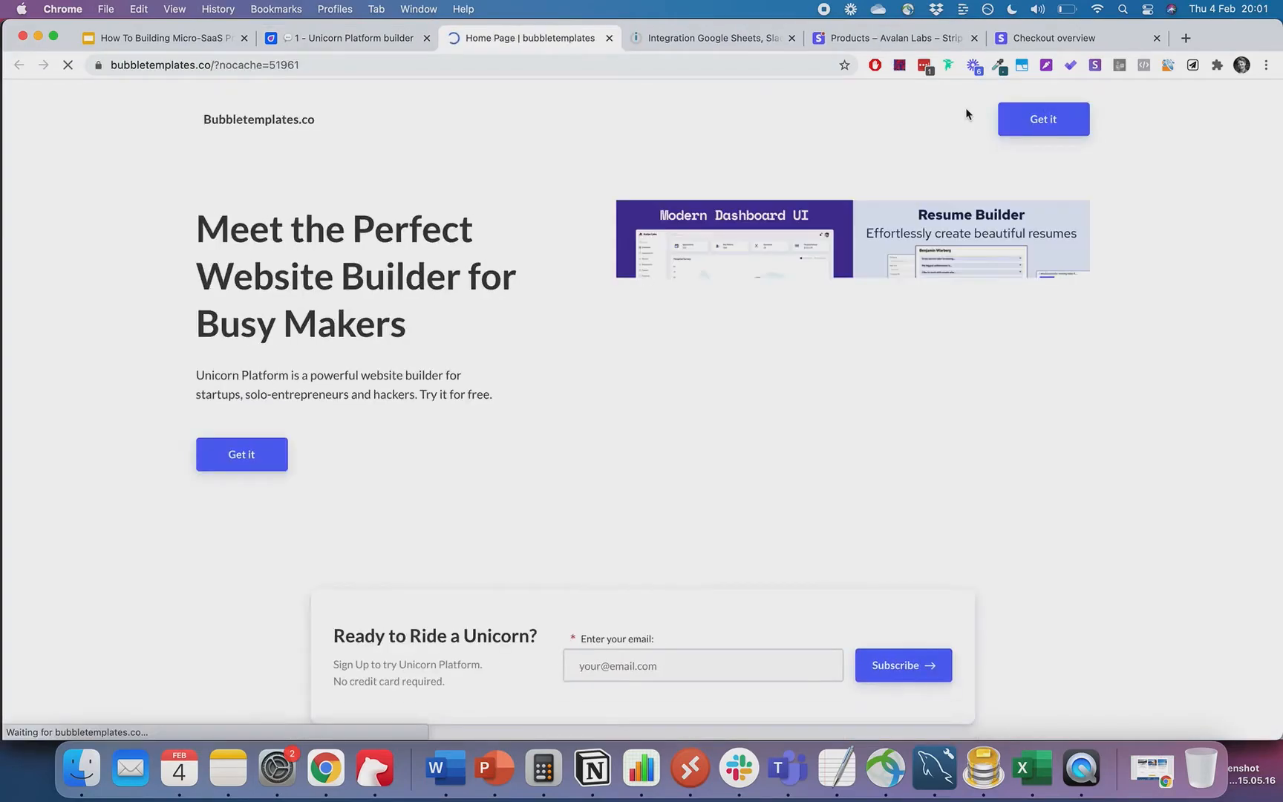
{"action": "scroll", "coordinate": [945, 473], "scroll_direction": "down", "scroll_amount": 15}
{"action": "scroll", "coordinate": [945, 473], "scroll_direction": "down", "scroll_amount": 3}
{"action": "scroll", "coordinate": [945, 473], "scroll_direction": "up", "scroll_amount": 5}
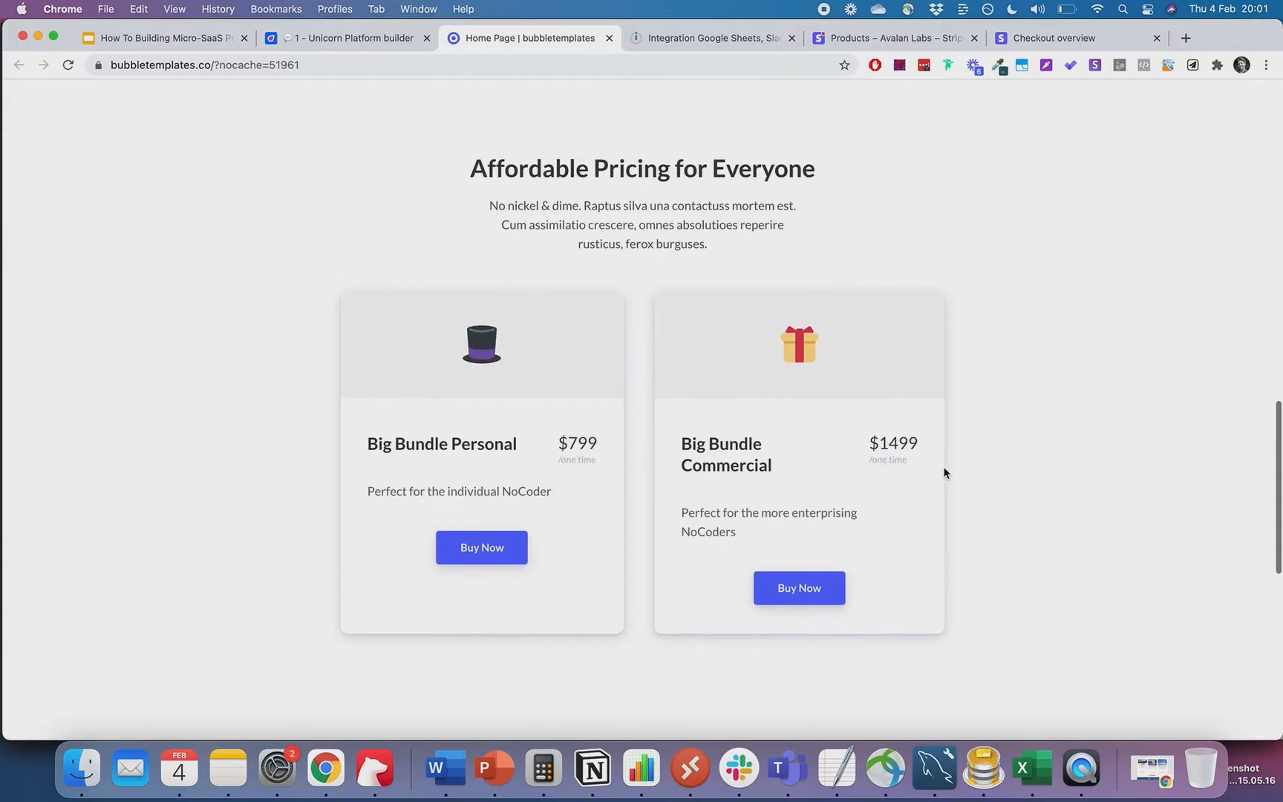
{"action": "left_click", "coordinate": [805, 600]}
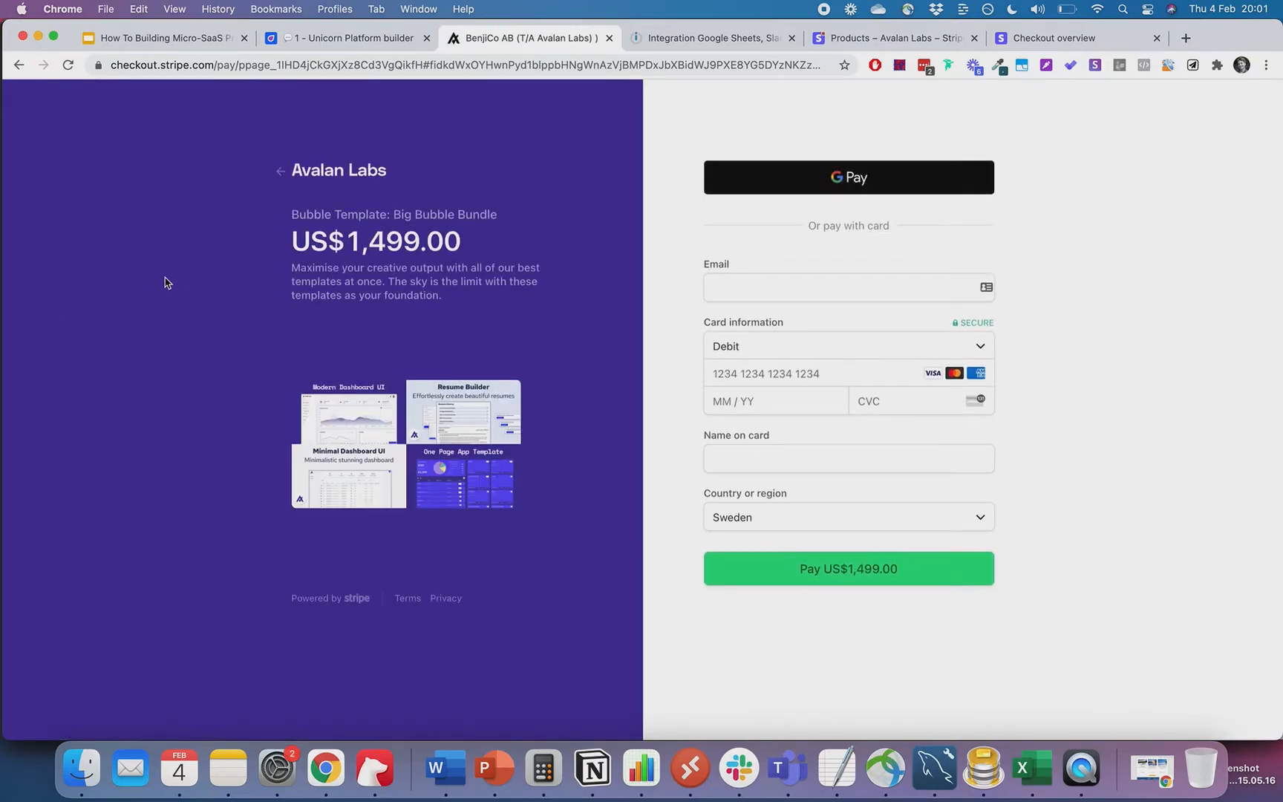
- Review slide 25's Landing Page, Stripe and Building waiting list points in Google Slides
{"action": "left_click", "coordinate": [172, 37]}
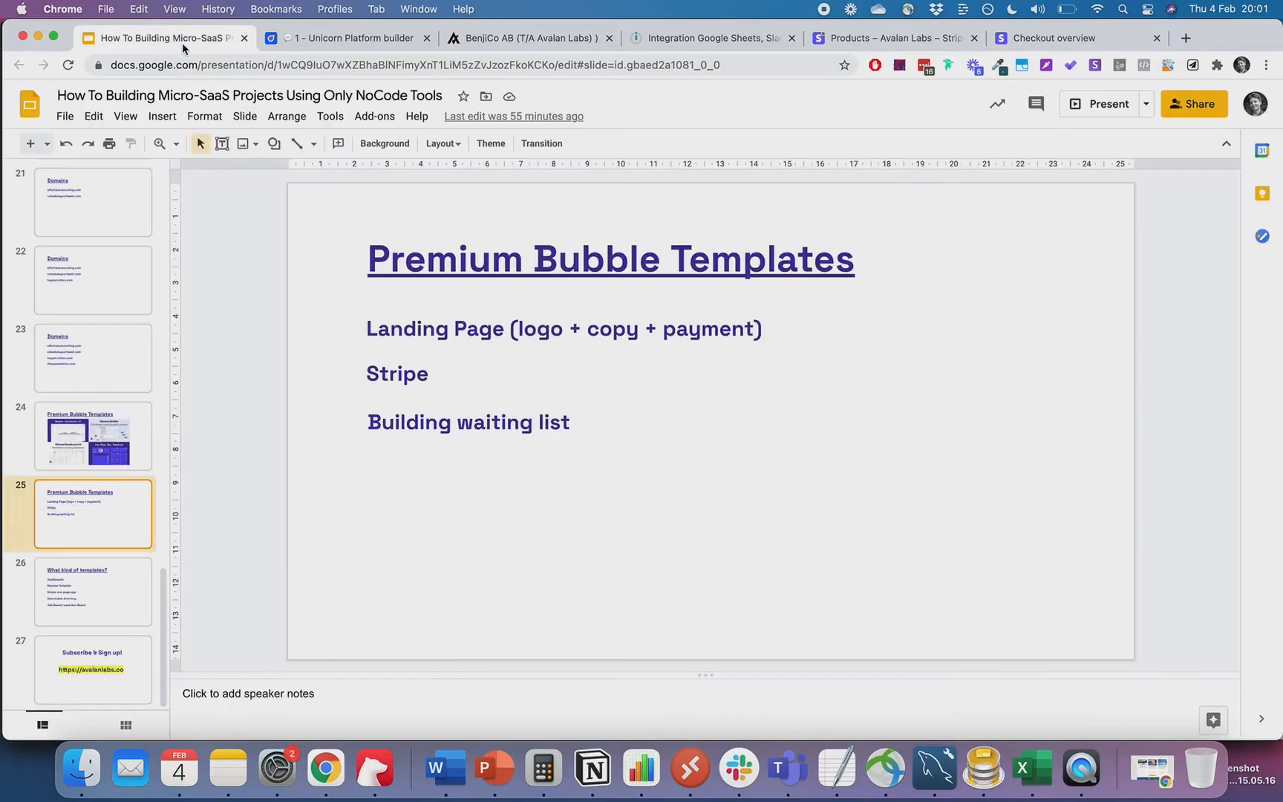
{"action": "left_click", "coordinate": [473, 325]}
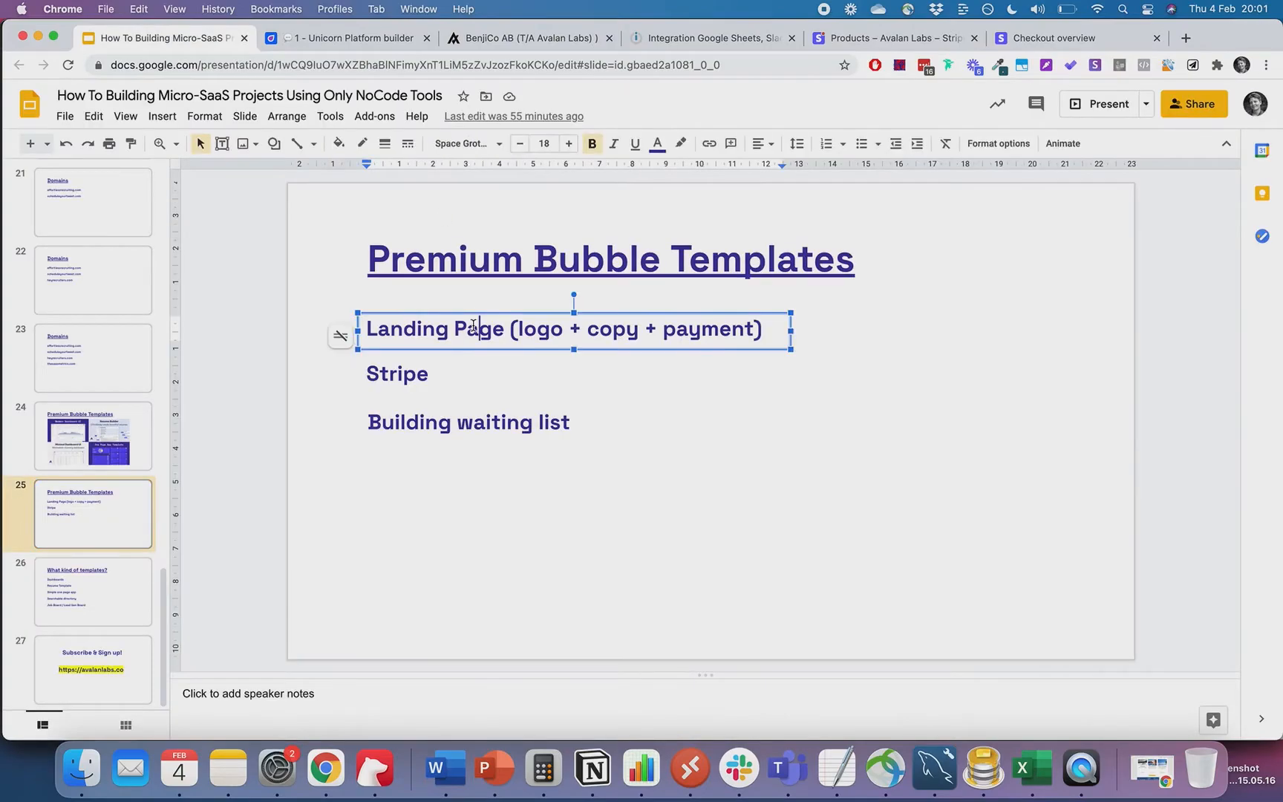
{"action": "left_click", "coordinate": [414, 371]}
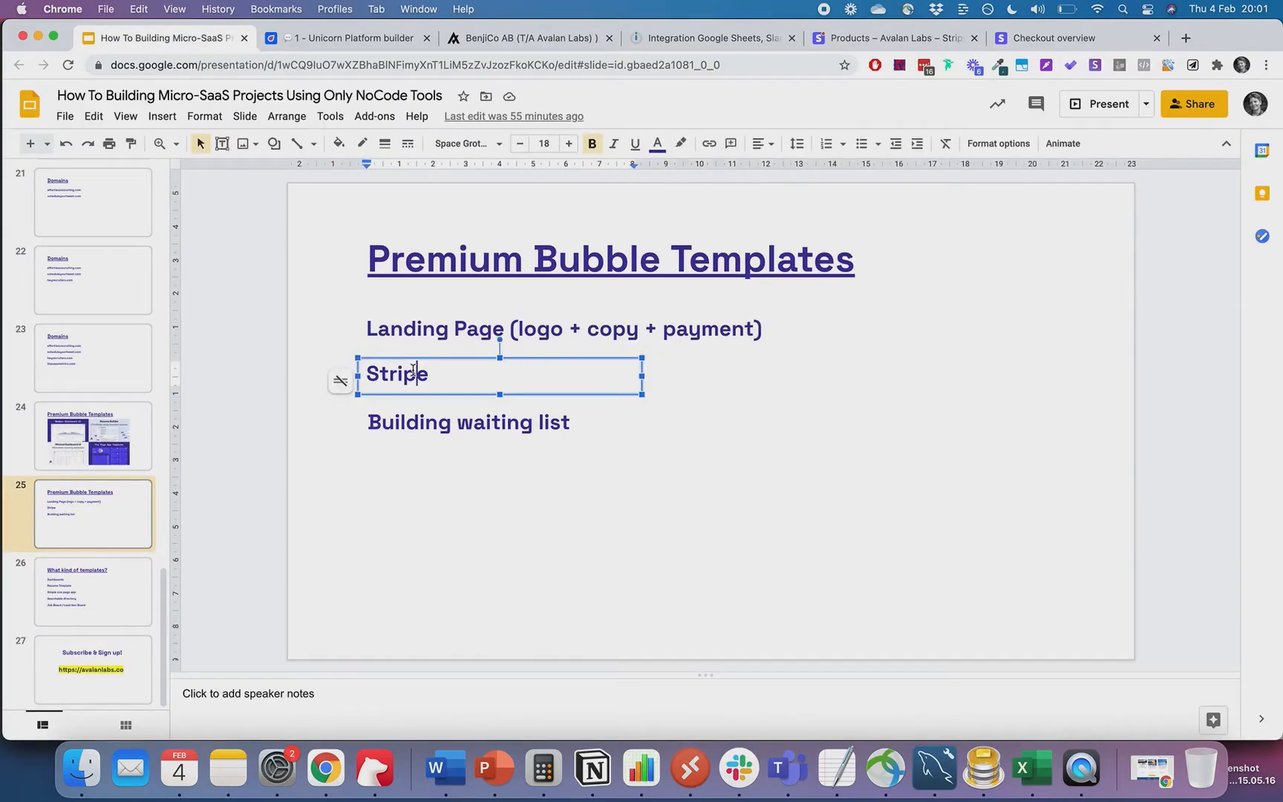
{"action": "left_click", "coordinate": [458, 421]}
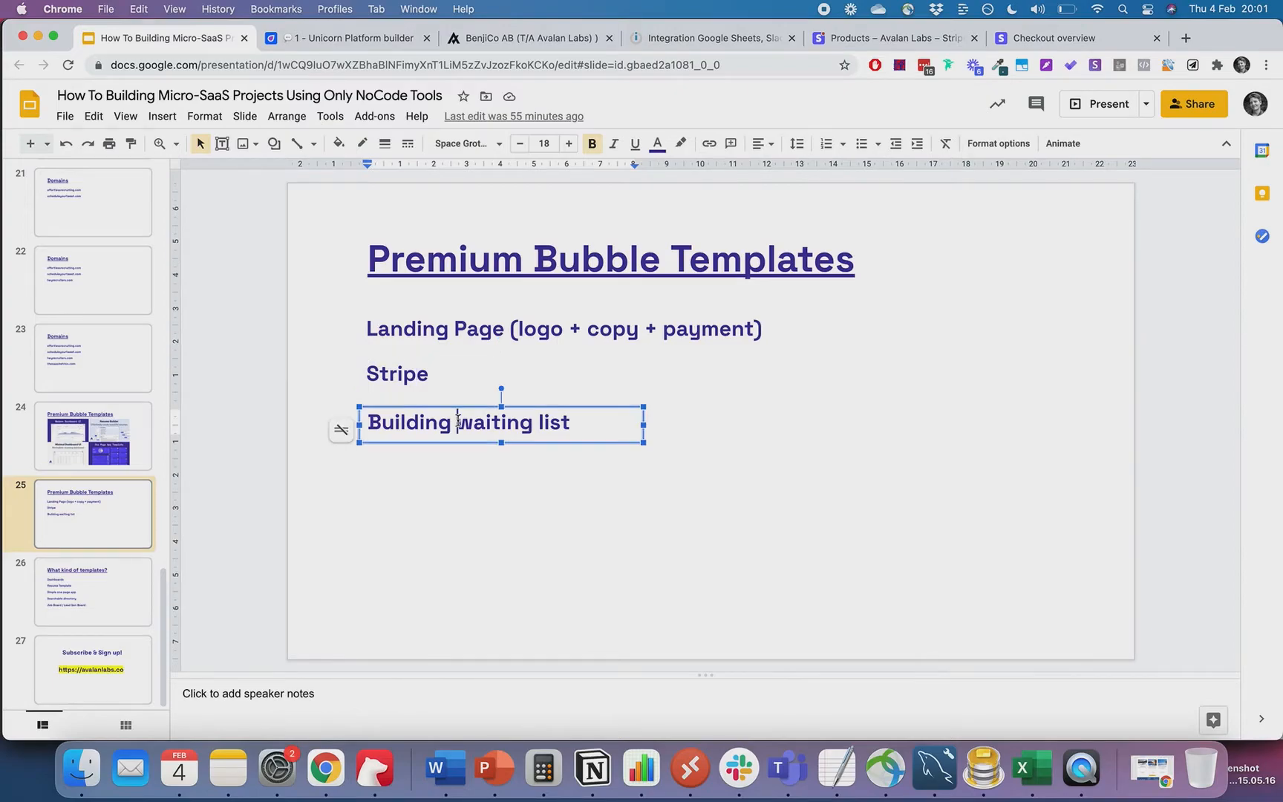
{"action": "left_click", "coordinate": [475, 472]}
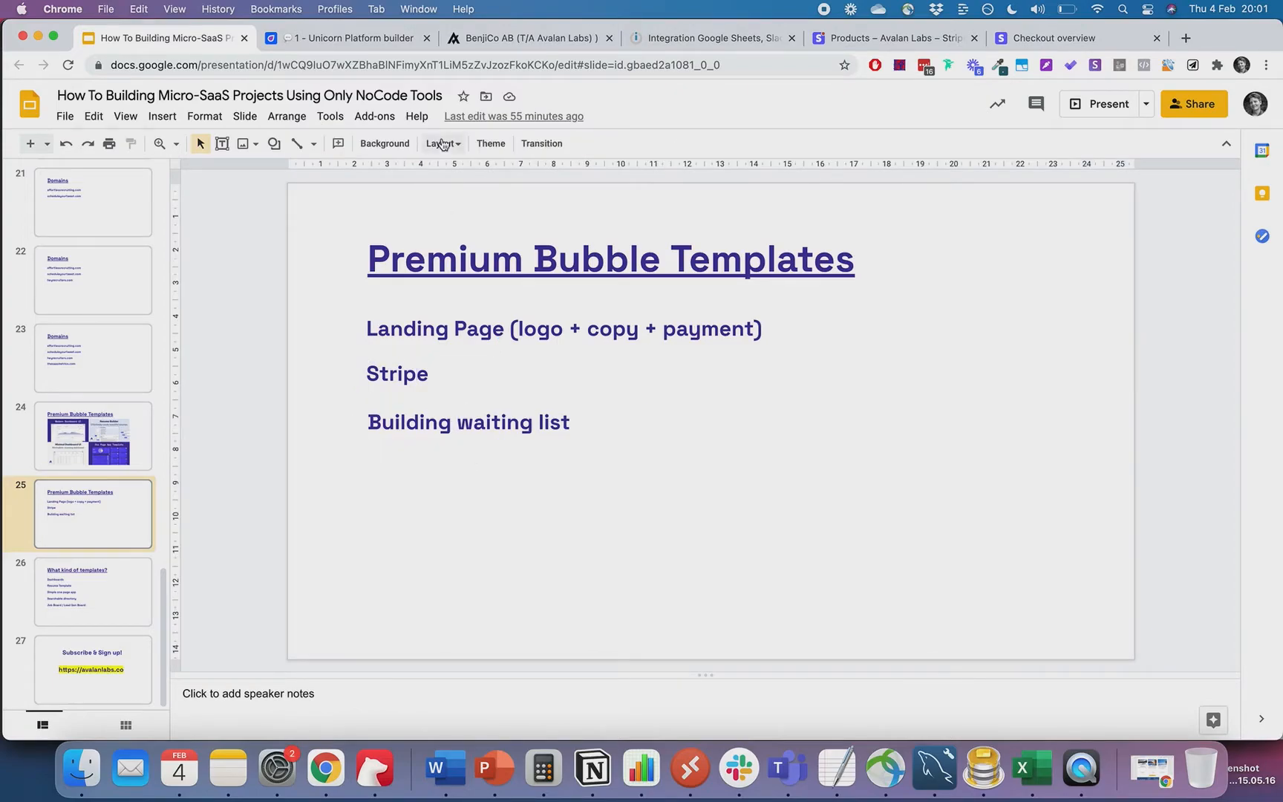
- Retitle the signup form 'Get notified when we add new templates!'
{"action": "left_click", "coordinate": [377, 48]}
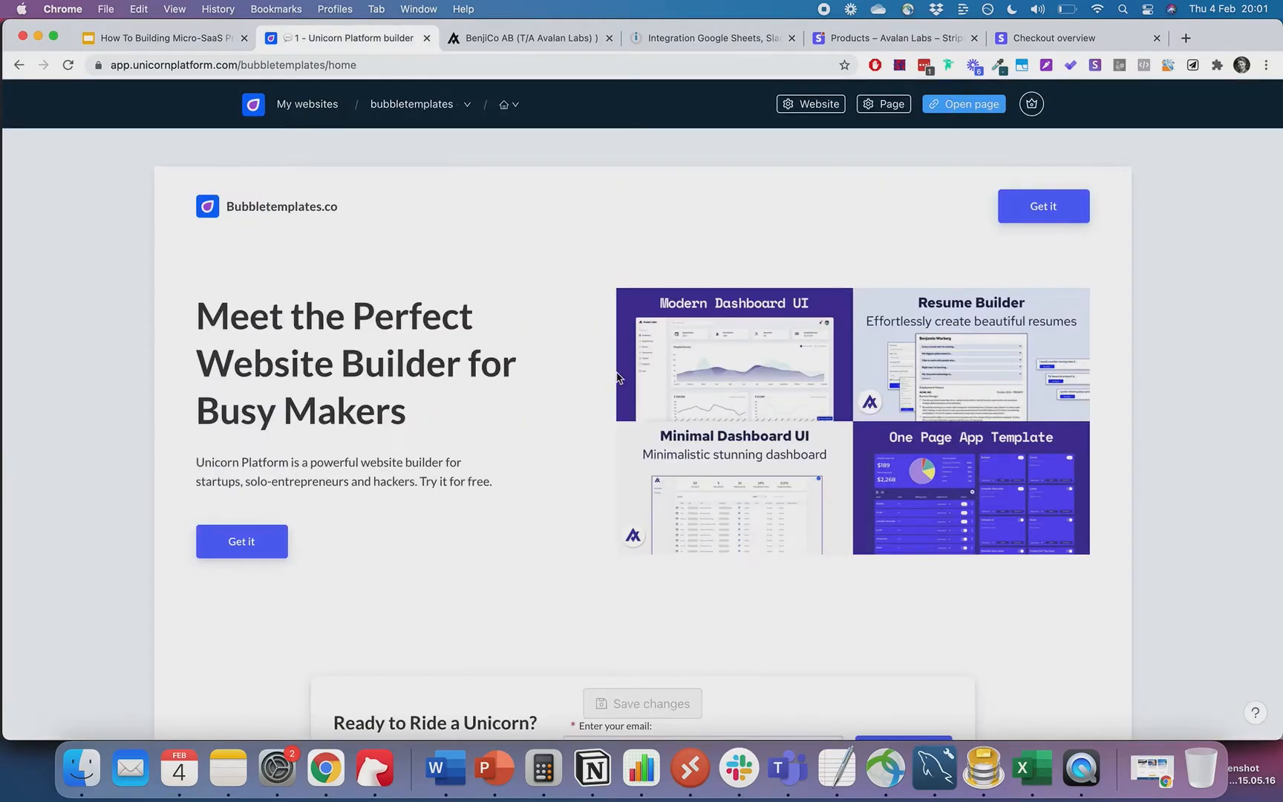
{"action": "scroll", "coordinate": [617, 377], "scroll_direction": "down", "scroll_amount": 3}
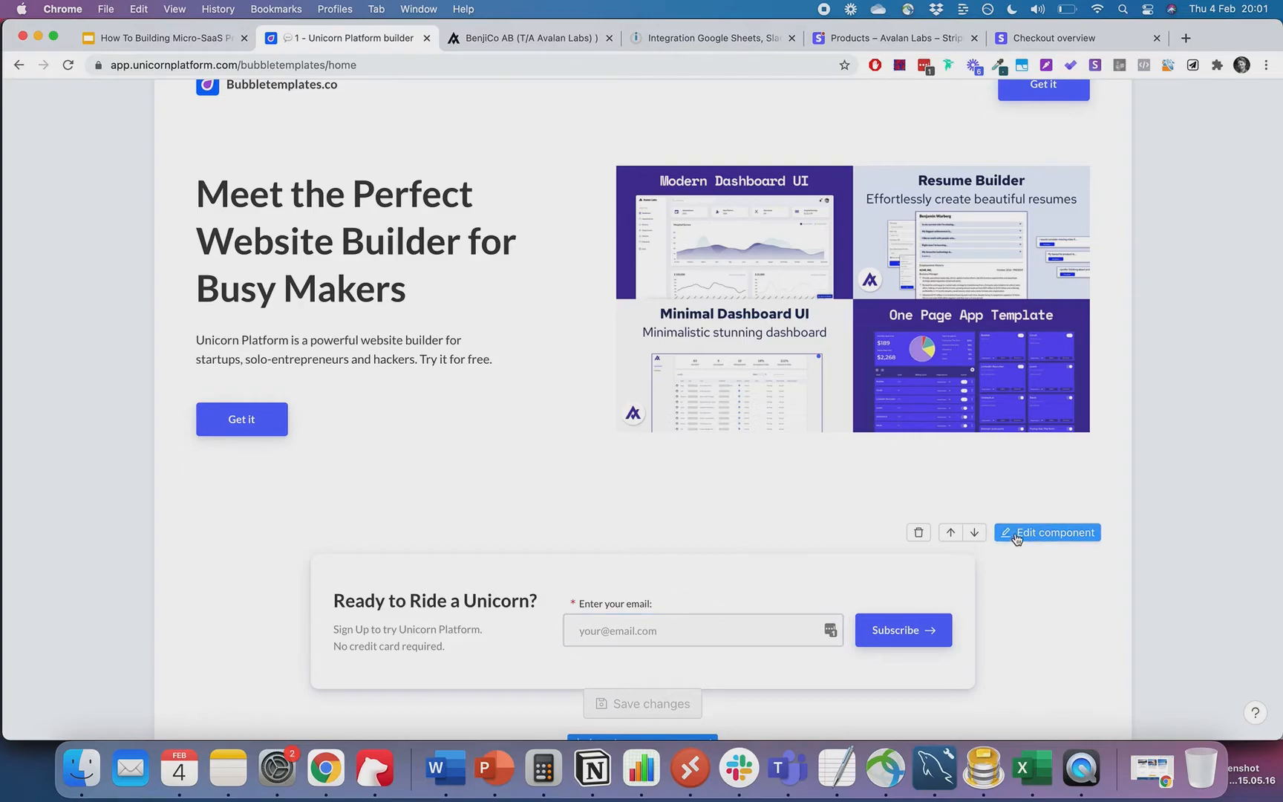
{"action": "left_click", "coordinate": [1016, 534]}
{"action": "left_click", "coordinate": [986, 271]}
{"action": "key", "text": "super+a"}
{"action": "type", "text": "Get n"}
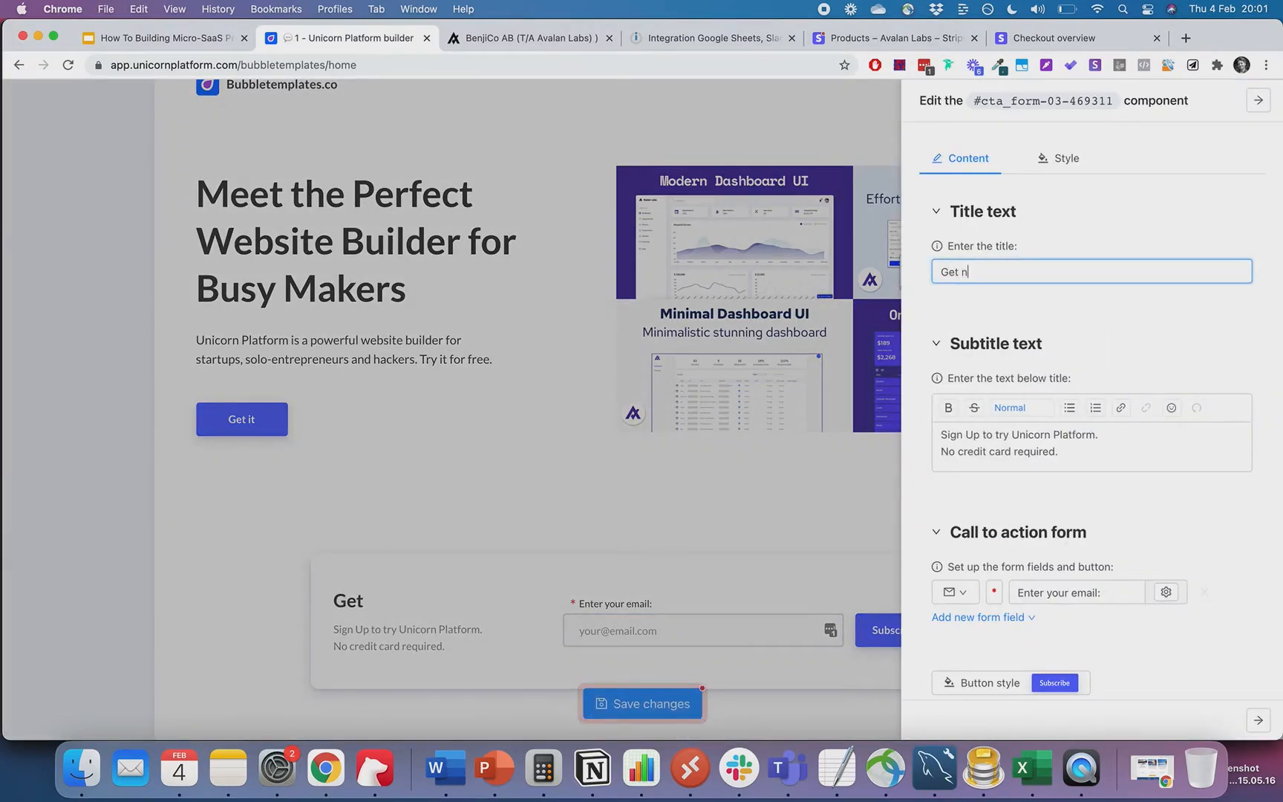
{"action": "type", "text": "otified when we add new templates!"}
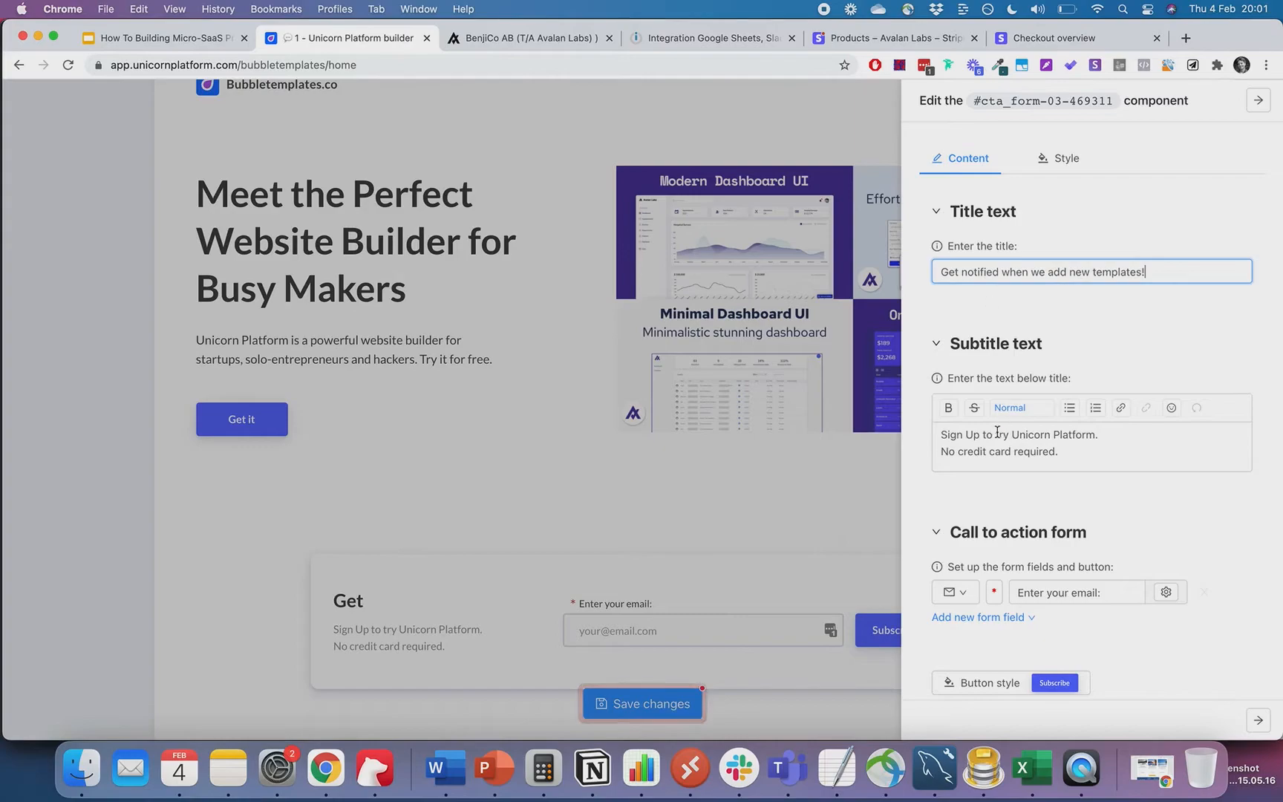
- Set the subtitle to 'Sign up to get notified when there are new Bubble Templates added to the Bundle.'
{"action": "triple_click", "coordinate": [1021, 435]}
{"action": "type", "text": "Sign up to get "}
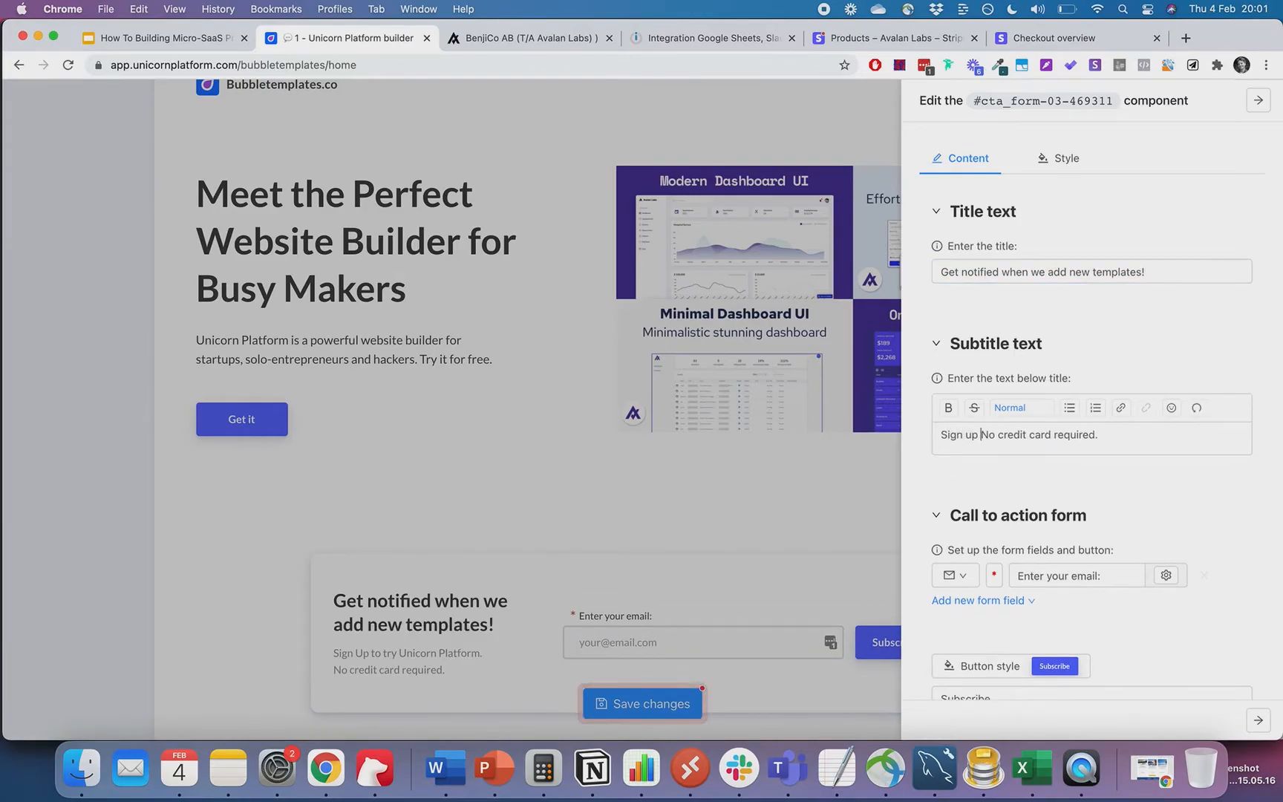
{"action": "type", "text": "notified whn"}
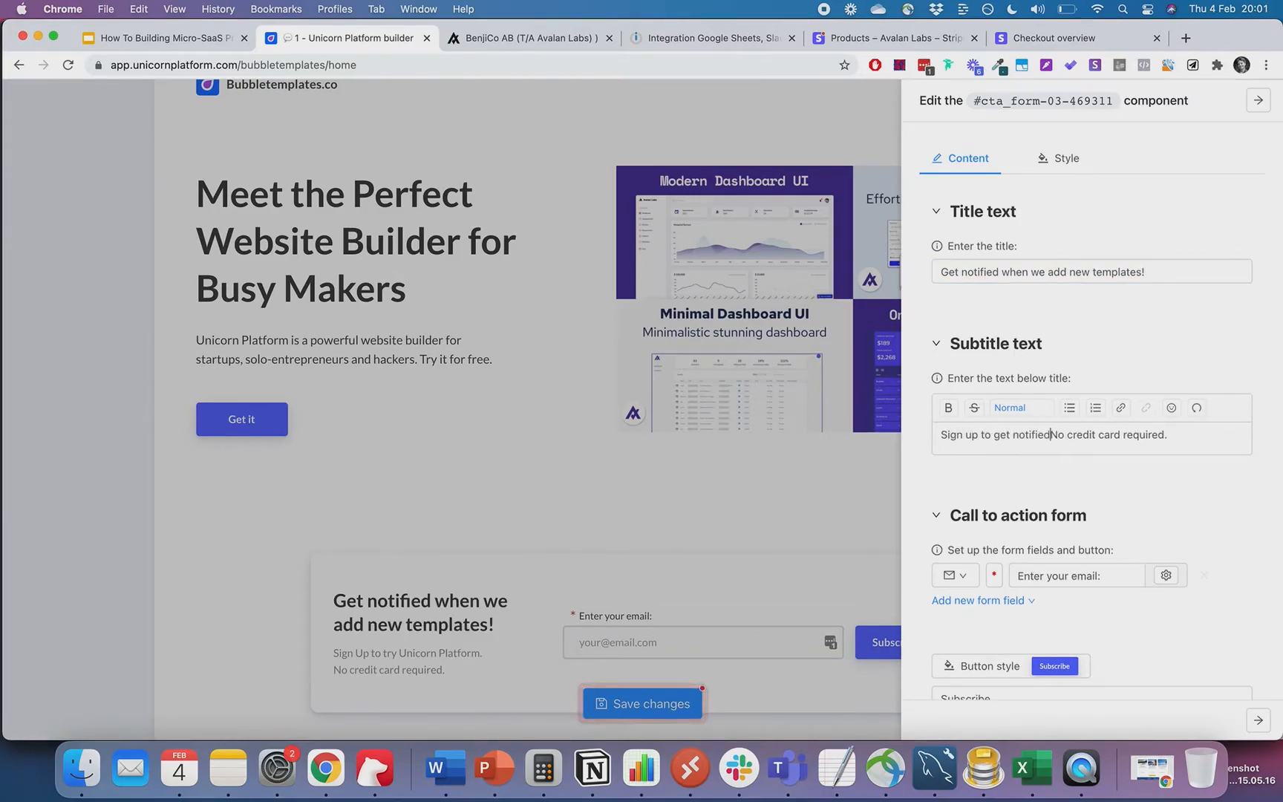
{"action": "key", "text": "BackSpace"}
{"action": "type", "text": "e"}
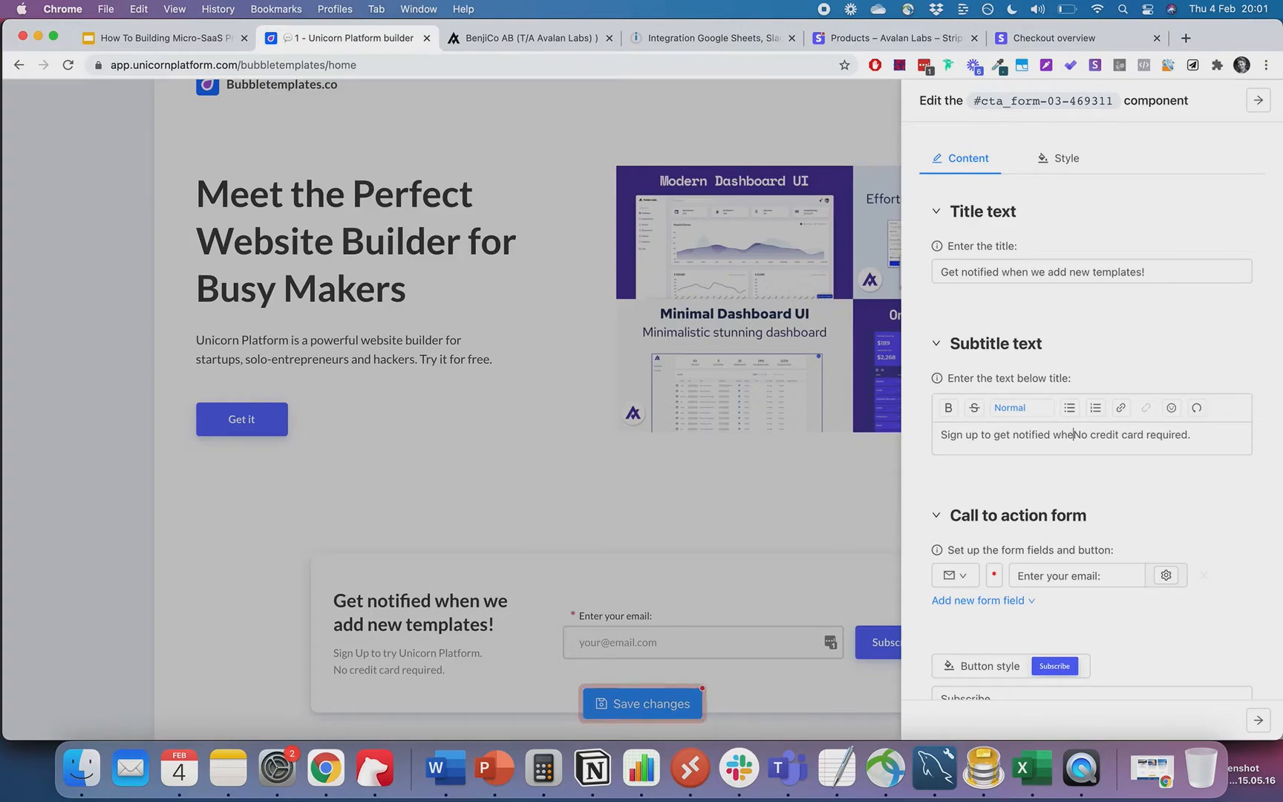
{"action": "type", "text": "n there are newq bubb"}
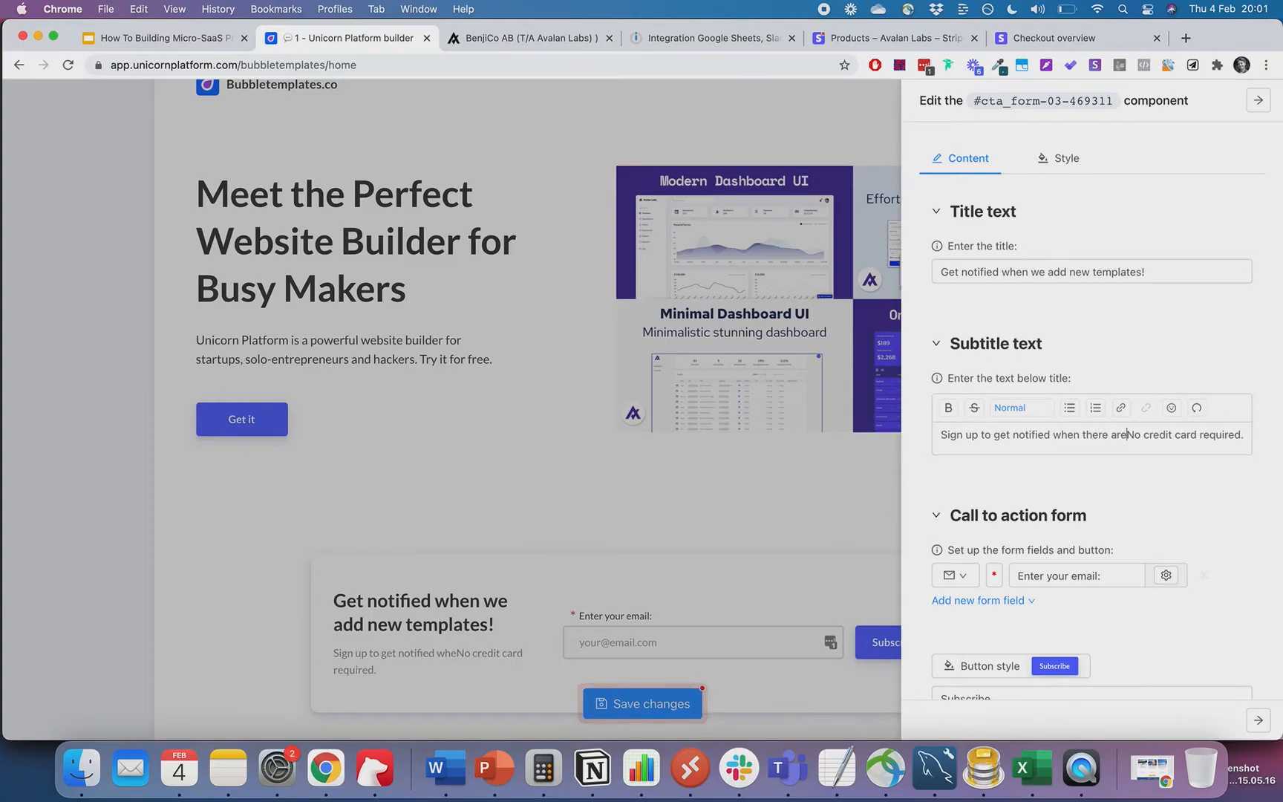
{"action": "key", "text": "BackSpace"}
{"action": "key", "text": "BackSpace"}
{"action": "key", "text": "BackSpace"}
{"action": "key", "text": "BackSpace"}
{"action": "key", "text": "BackSpace"}
{"action": "key", "text": "BackSpace"}
{"action": "type", "text": "Bubble "}
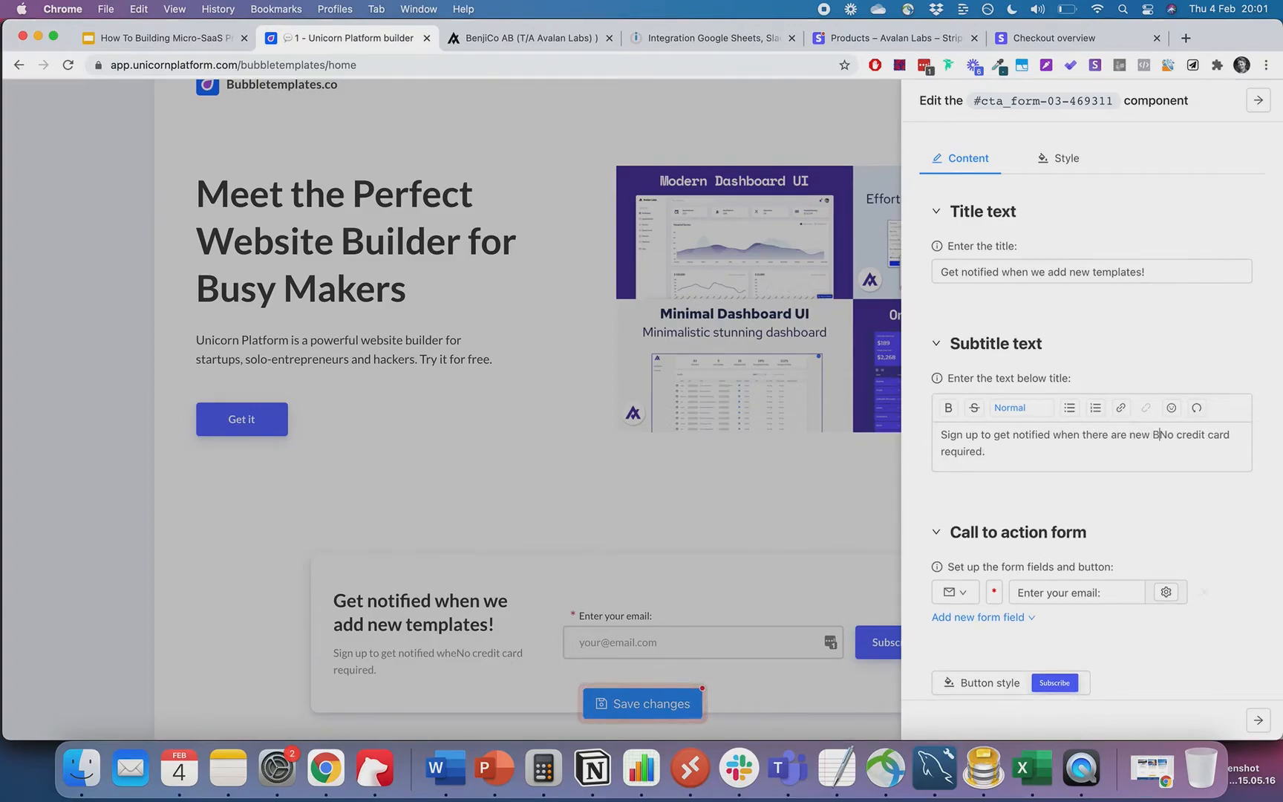
{"action": "type", "text": "Templates adde"}
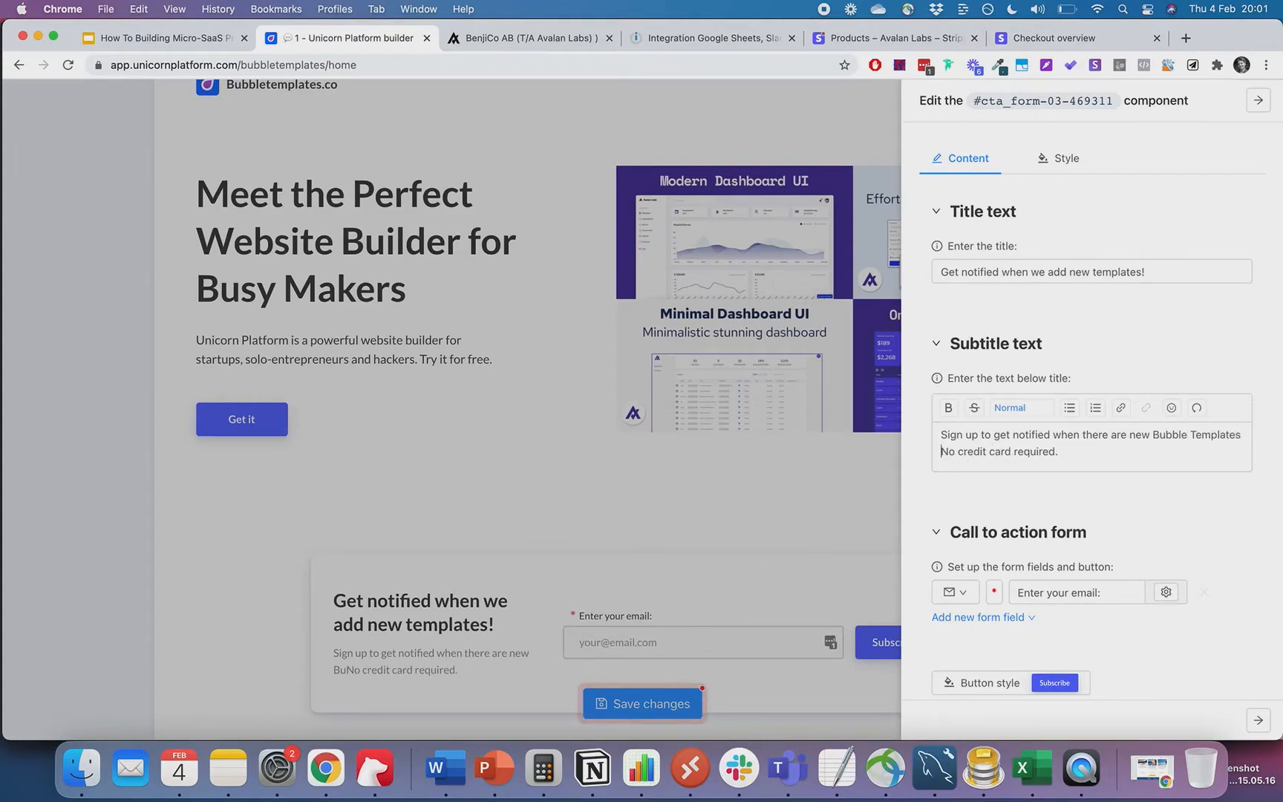
{"action": "type", "text": "d to the Bun"}
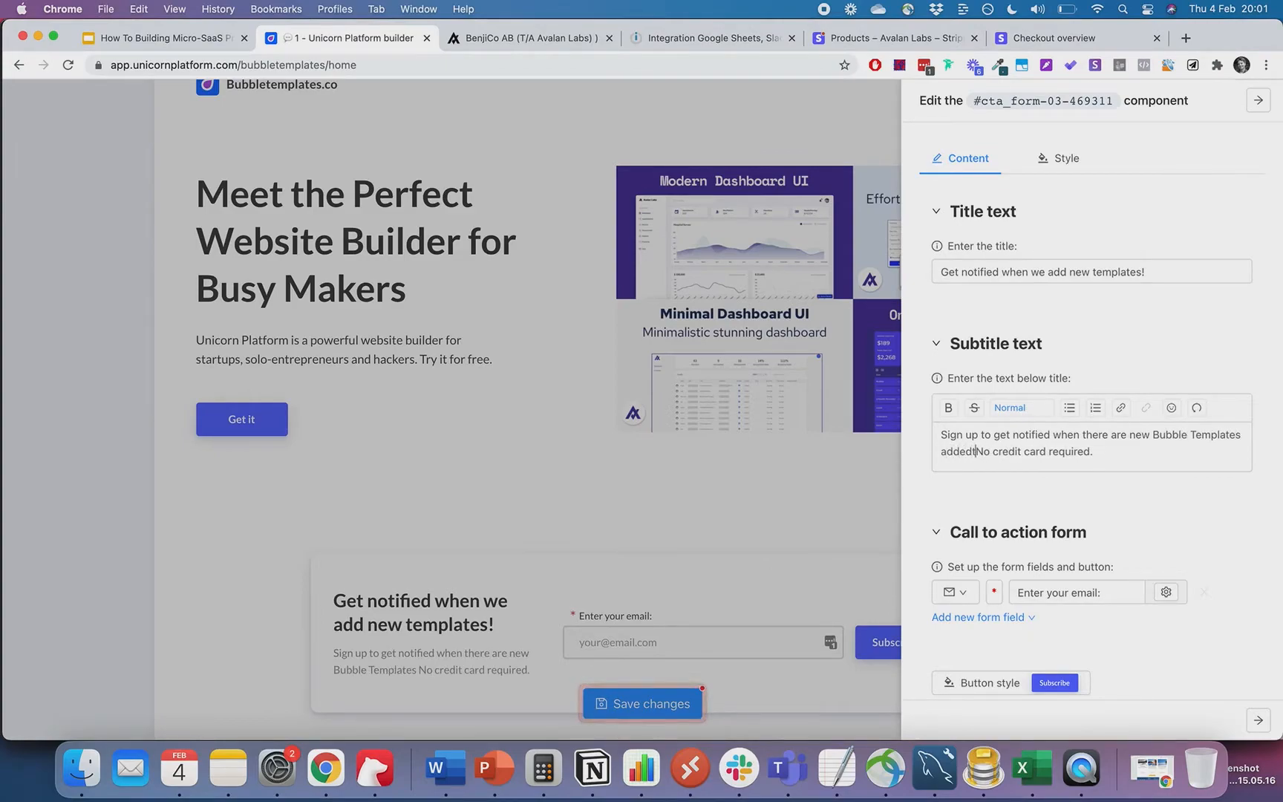
{"action": "type", "text": "dle."}
{"action": "key", "text": "shift+End"}
{"action": "type", "text": "."}
{"action": "left_click", "coordinate": [1165, 521]}
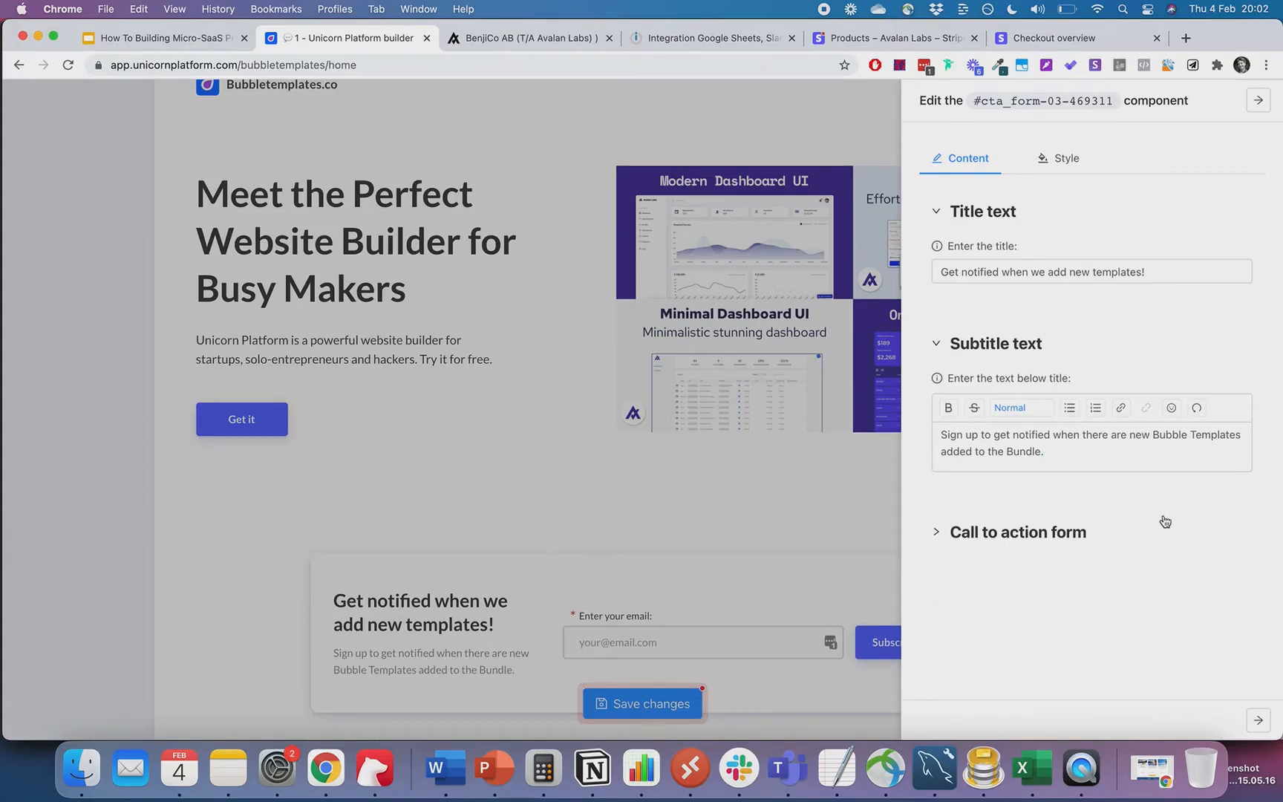
{"action": "left_click", "coordinate": [846, 513]}
- Scroll the builder past the subscribe form down to the Affordable Pricing Big Bundle cards
{"action": "scroll", "coordinate": [843, 505], "scroll_direction": "down", "scroll_amount": 2}
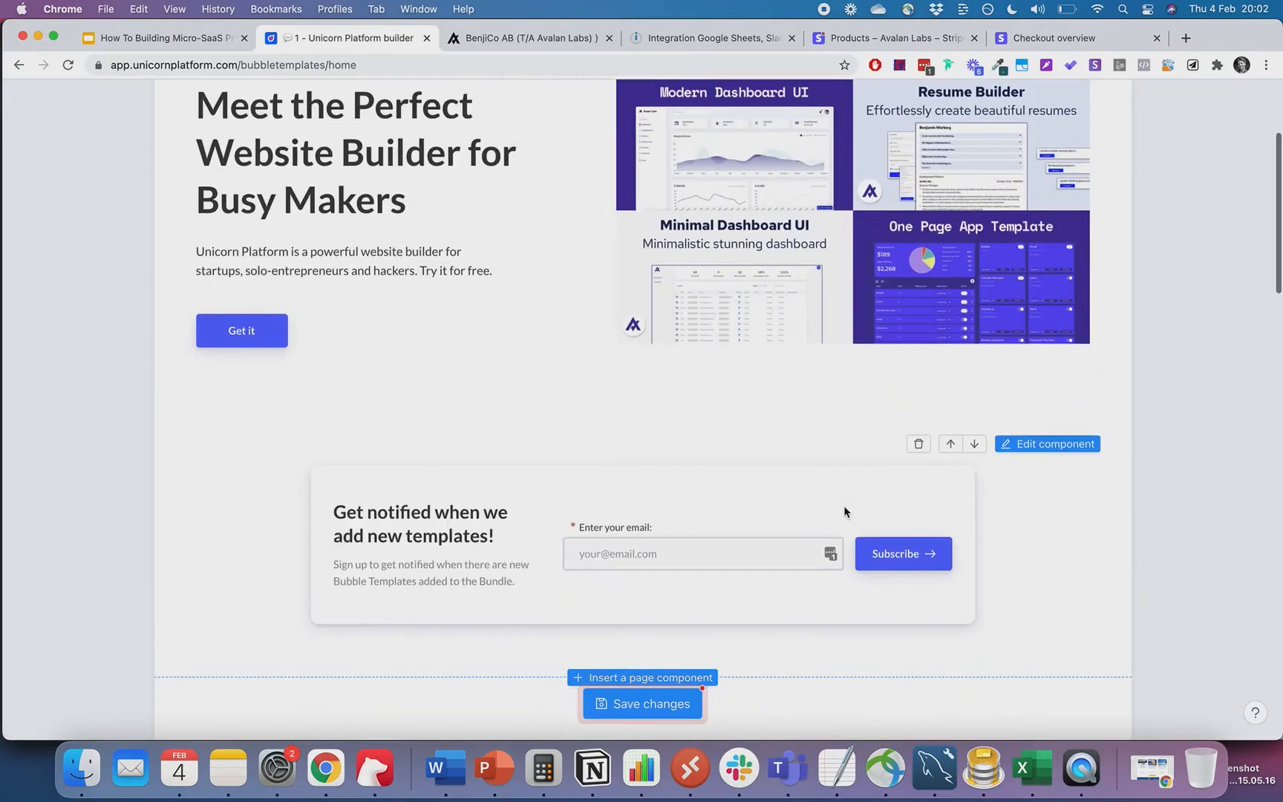
{"action": "scroll", "coordinate": [793, 274], "scroll_direction": "up", "scroll_amount": 3}
{"action": "scroll", "coordinate": [456, 284], "scroll_direction": "down", "scroll_amount": 2}
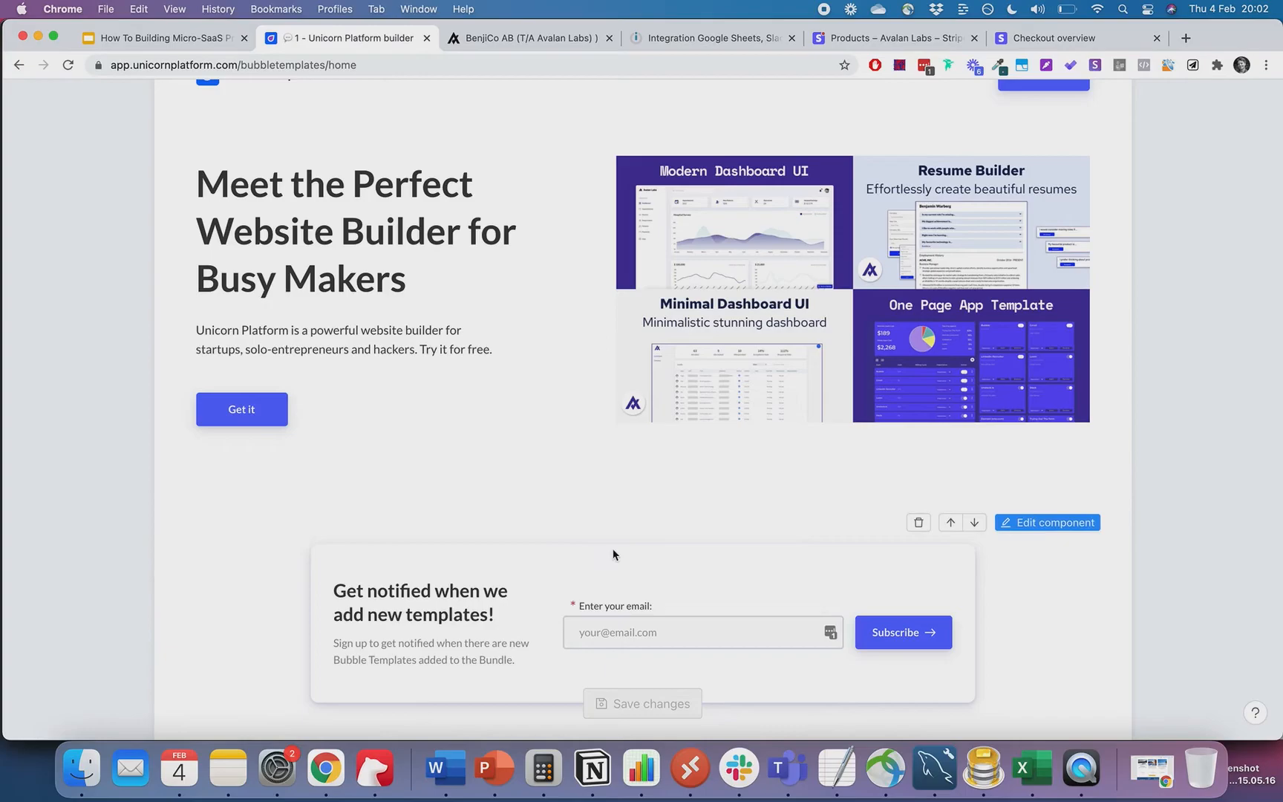
{"action": "scroll", "coordinate": [614, 554], "scroll_direction": "down", "scroll_amount": 2}
{"action": "scroll", "coordinate": [499, 582], "scroll_direction": "down", "scroll_amount": 3}
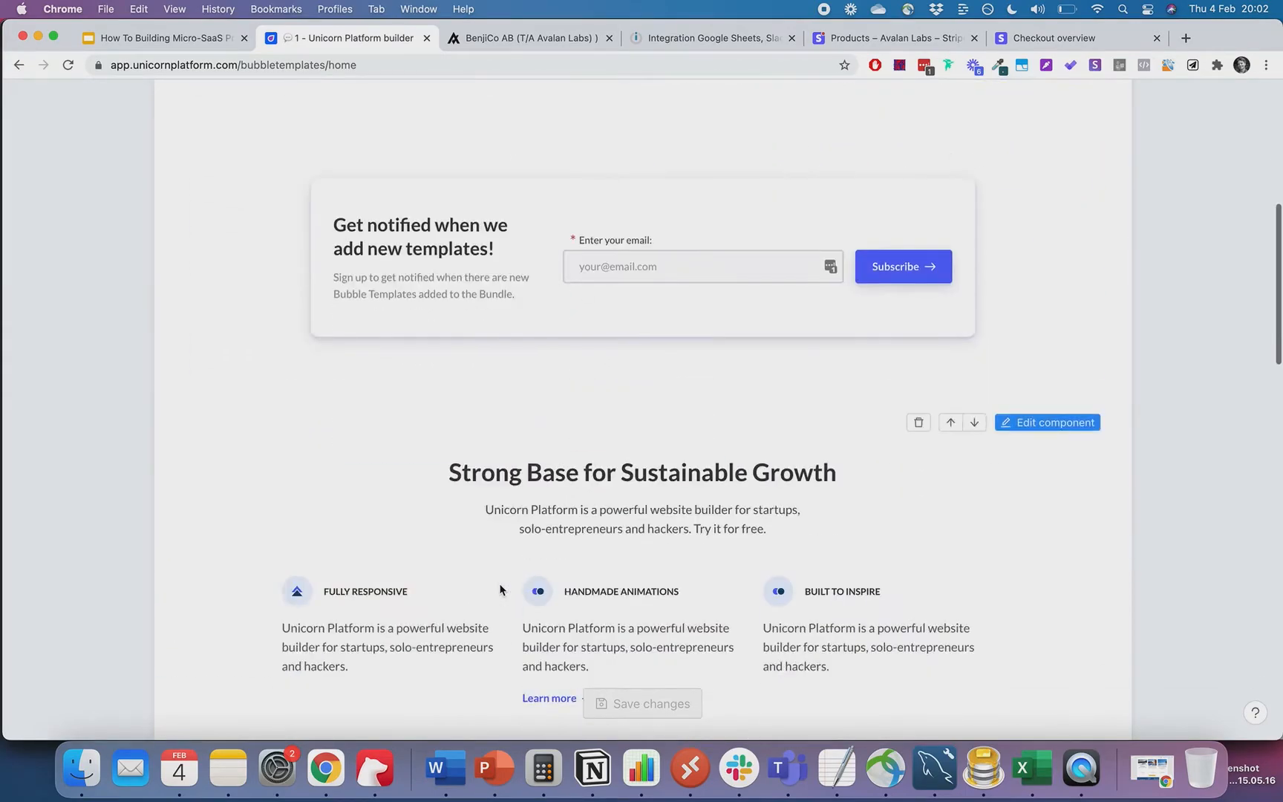
{"action": "scroll", "coordinate": [472, 252], "scroll_direction": "down", "scroll_amount": 8}
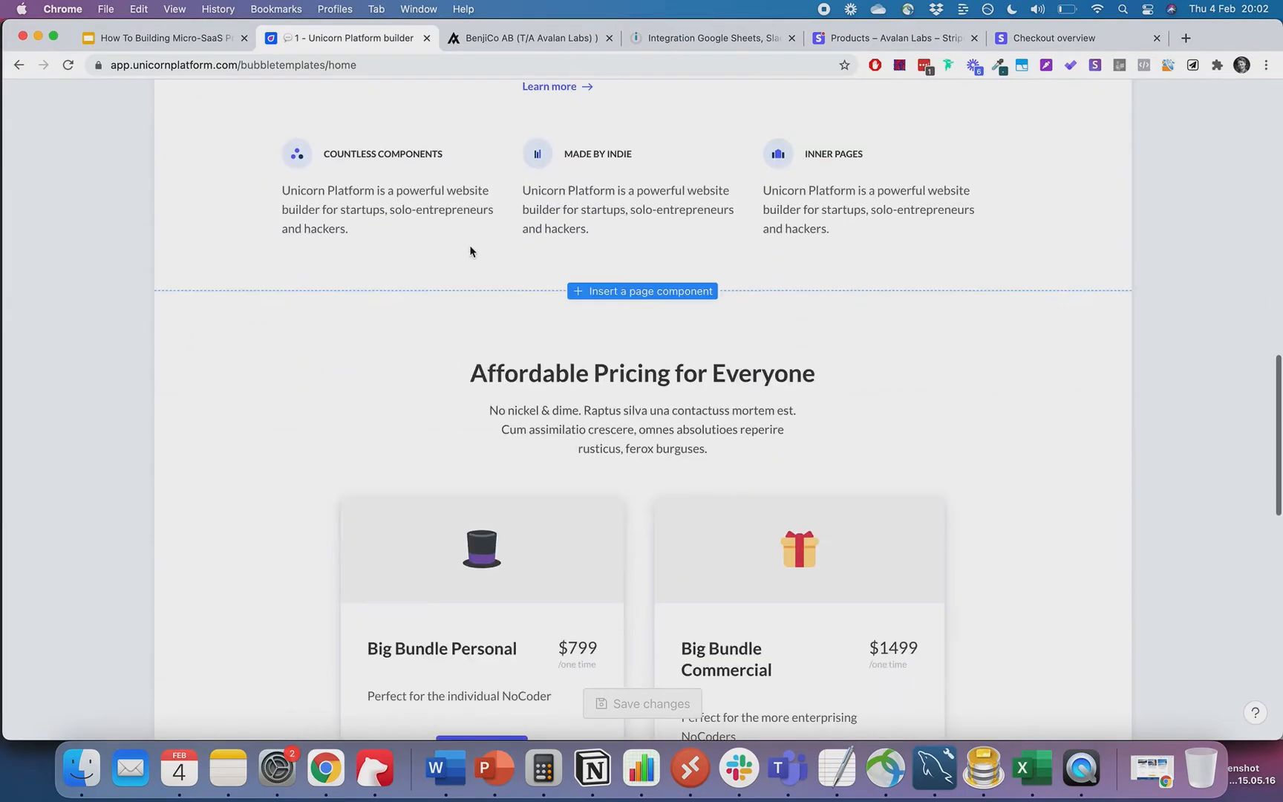
{"action": "scroll", "coordinate": [470, 251], "scroll_direction": "down", "scroll_amount": 4}
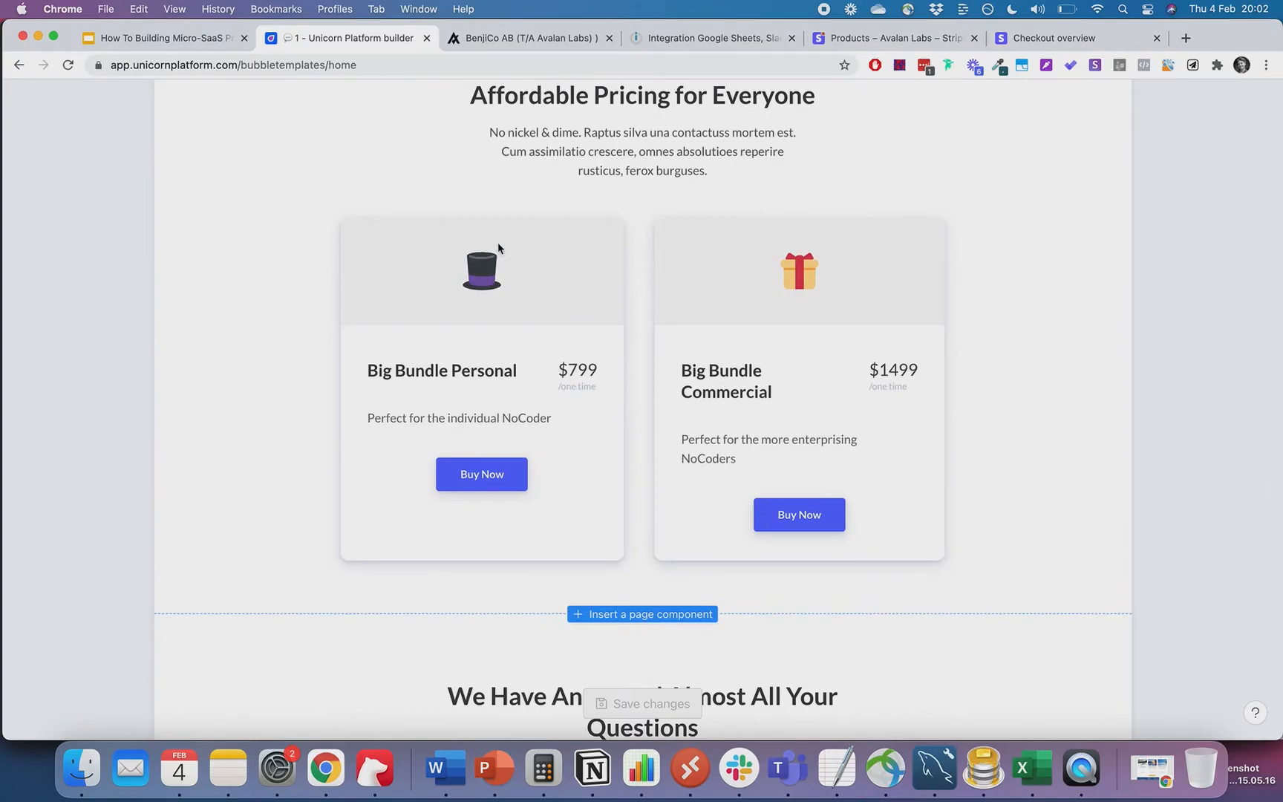
{"action": "scroll", "coordinate": [837, 385], "scroll_direction": "up", "scroll_amount": 1}
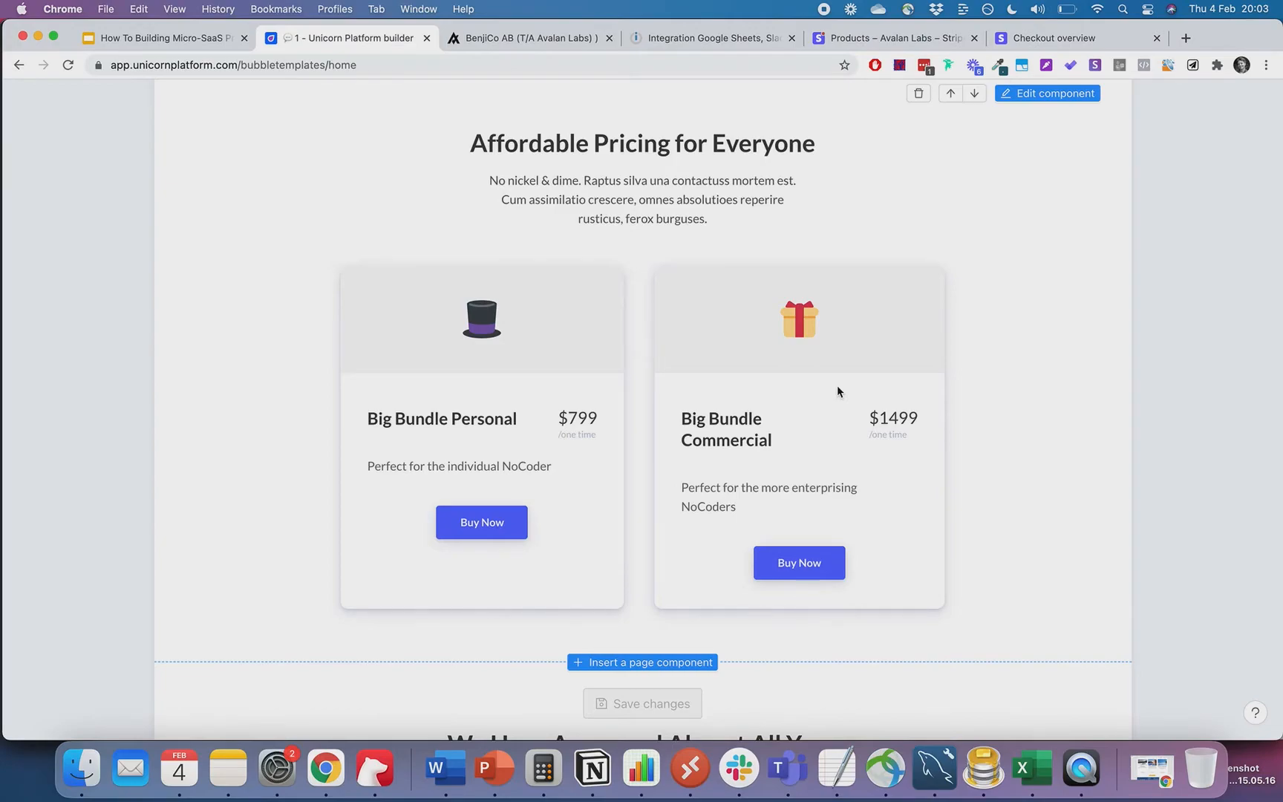
- Fix 'TEMLATE' to 'TEMPLATE' in the sale scenario's Slack message TODO line and save the module
{"action": "scroll", "coordinate": [838, 391], "scroll_direction": "down", "scroll_amount": 1}
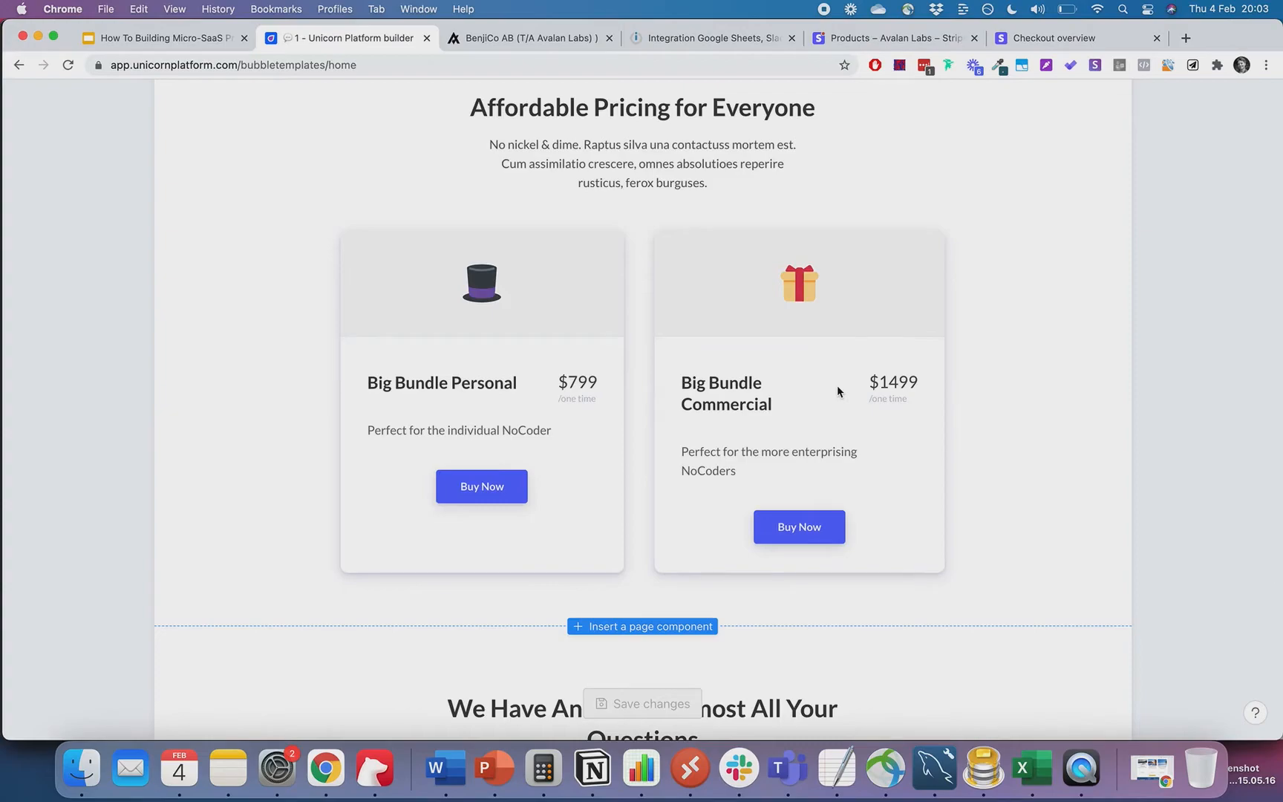
{"action": "scroll", "coordinate": [979, 330], "scroll_direction": "up", "scroll_amount": 2}
{"action": "scroll", "coordinate": [980, 329], "scroll_direction": "up", "scroll_amount": 1}
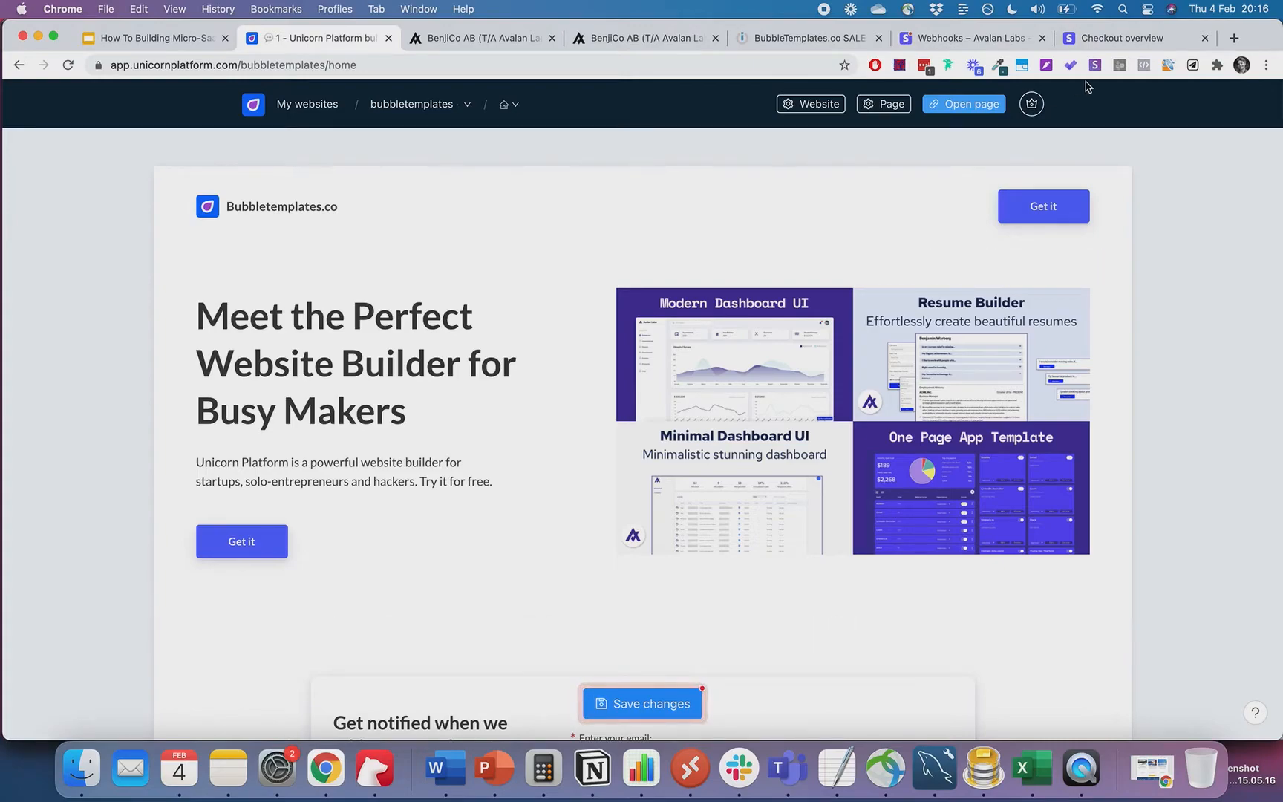
{"action": "left_click", "coordinate": [773, 39]}
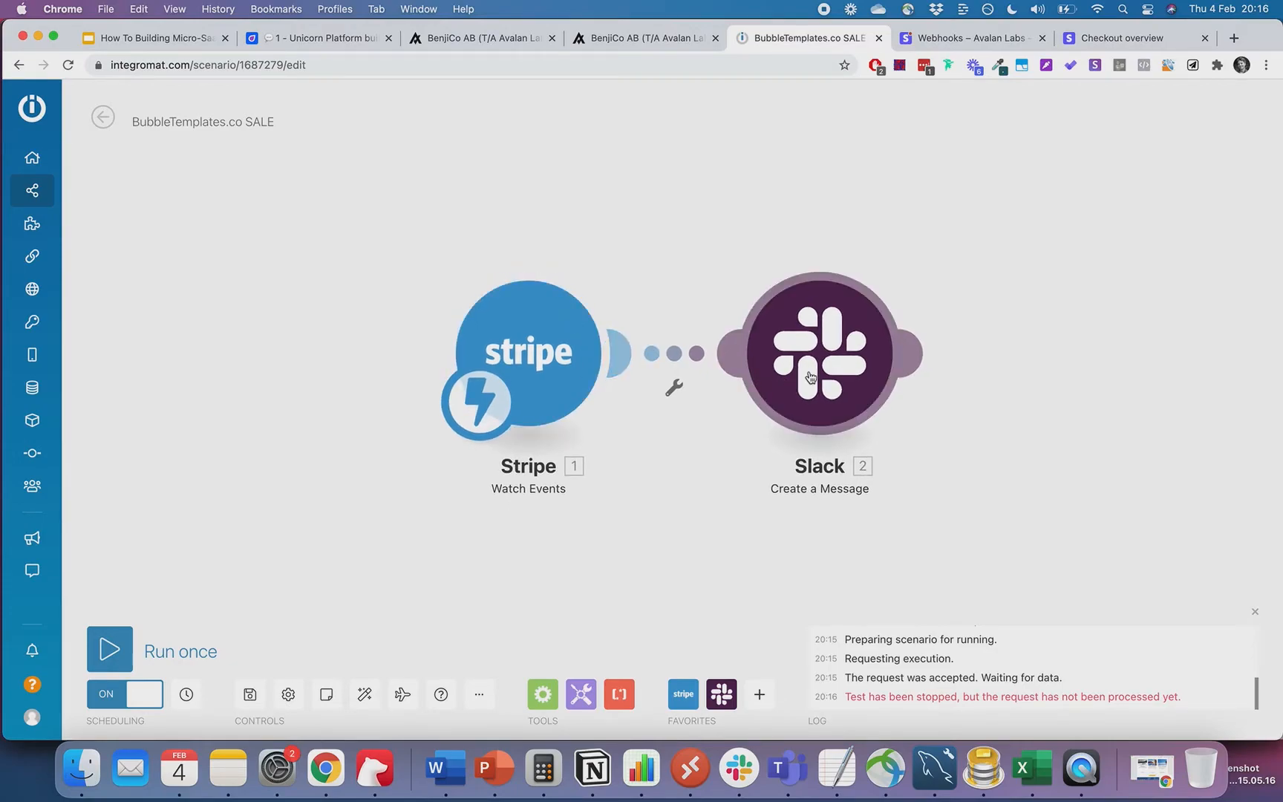
{"action": "left_click", "coordinate": [810, 378]}
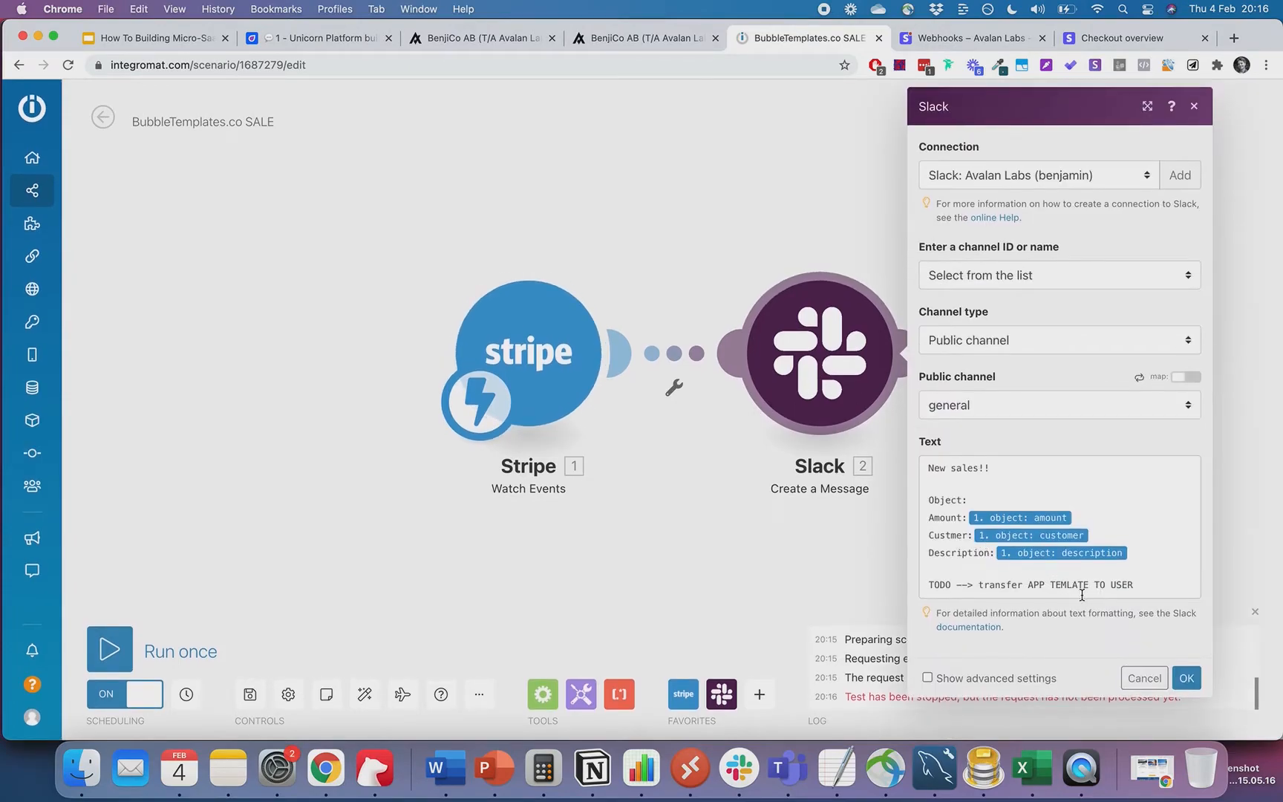
{"action": "left_click", "coordinate": [1067, 588]}
{"action": "type", "text": "p"}
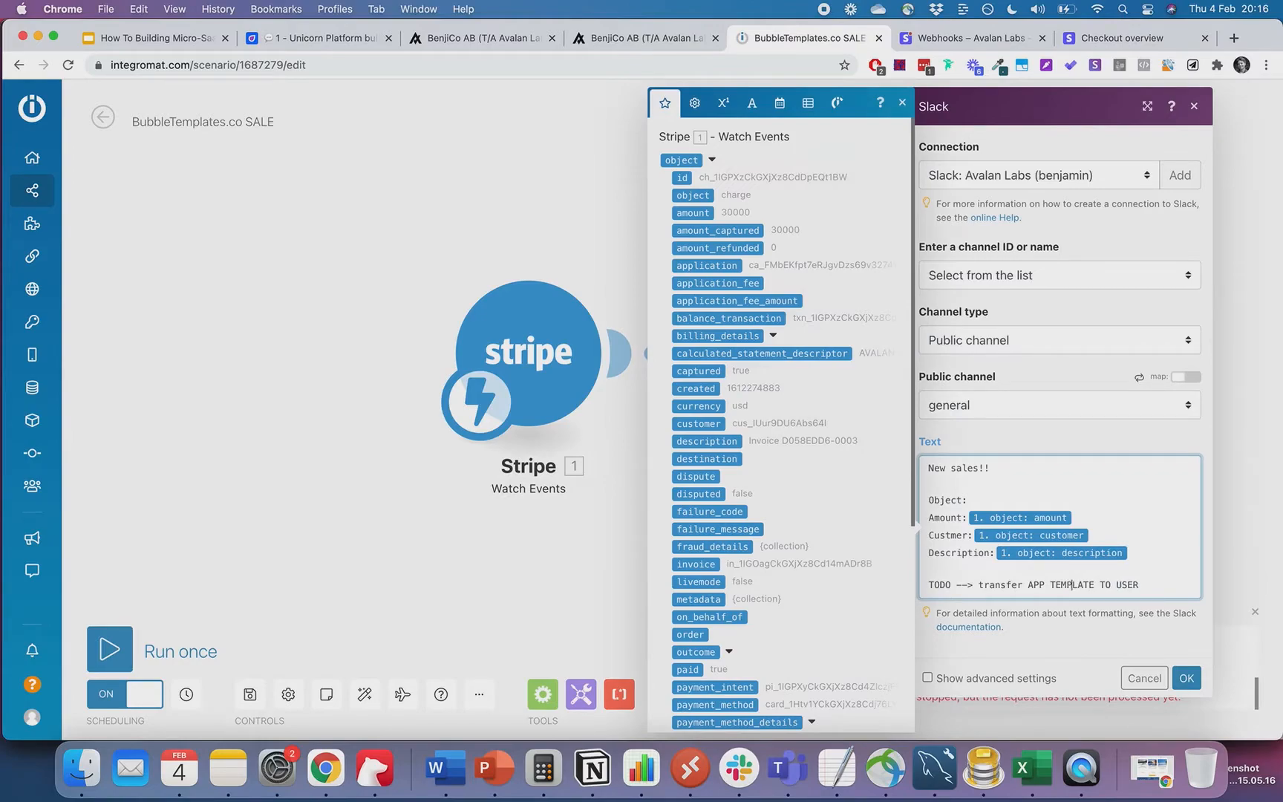
{"action": "left_click", "coordinate": [1187, 678]}
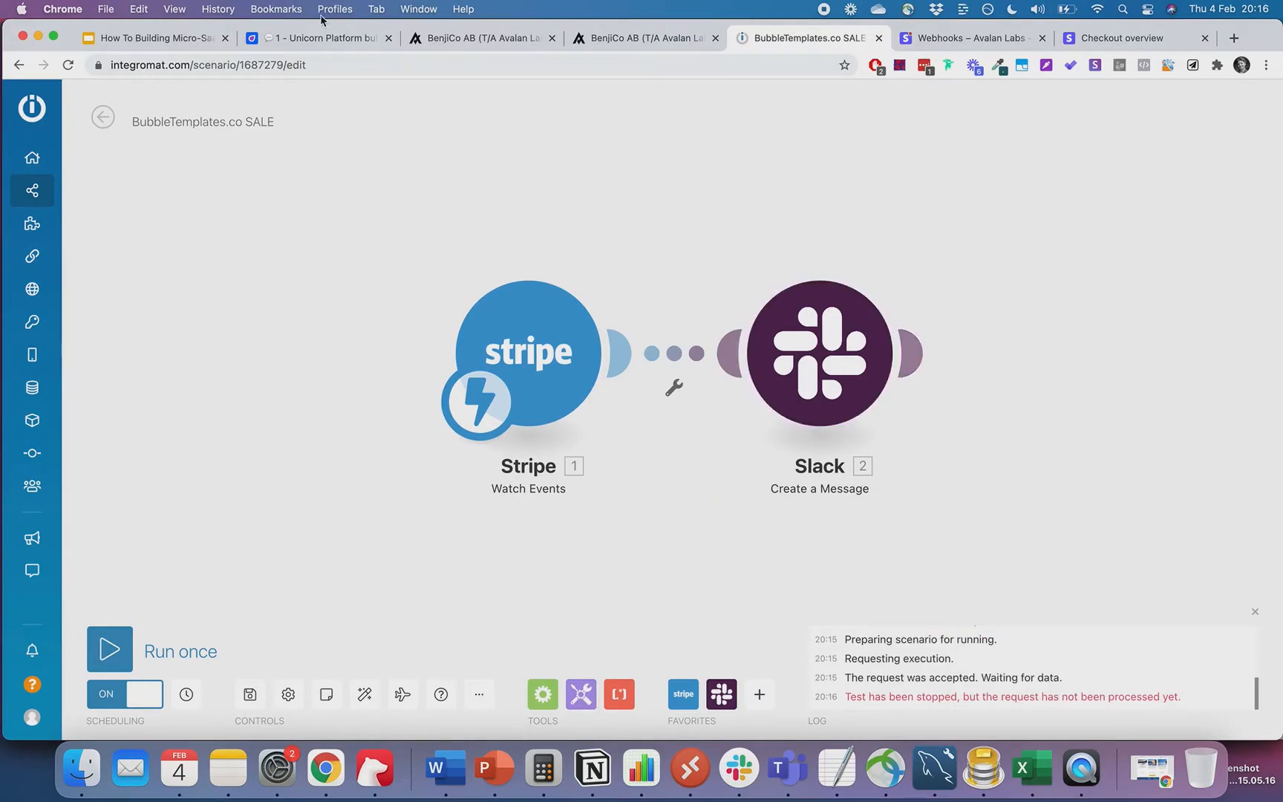
{"action": "left_click", "coordinate": [548, 41]}
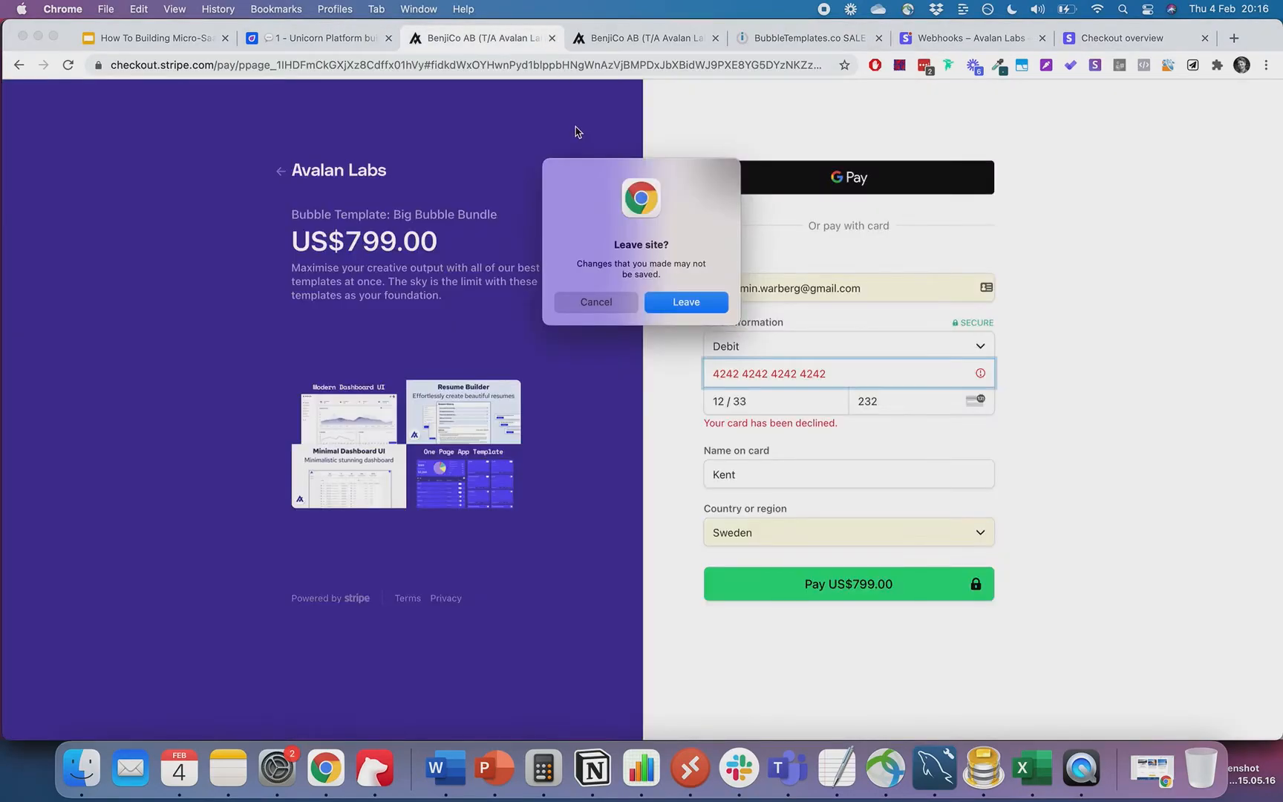
- Close the two Stripe checkout, Integromat scenario, webhooks and Checkout overview tabs, returning to the slide deck
{"action": "key", "text": "Return"}
{"action": "left_click", "coordinate": [609, 38]}
{"action": "key", "text": "Return"}
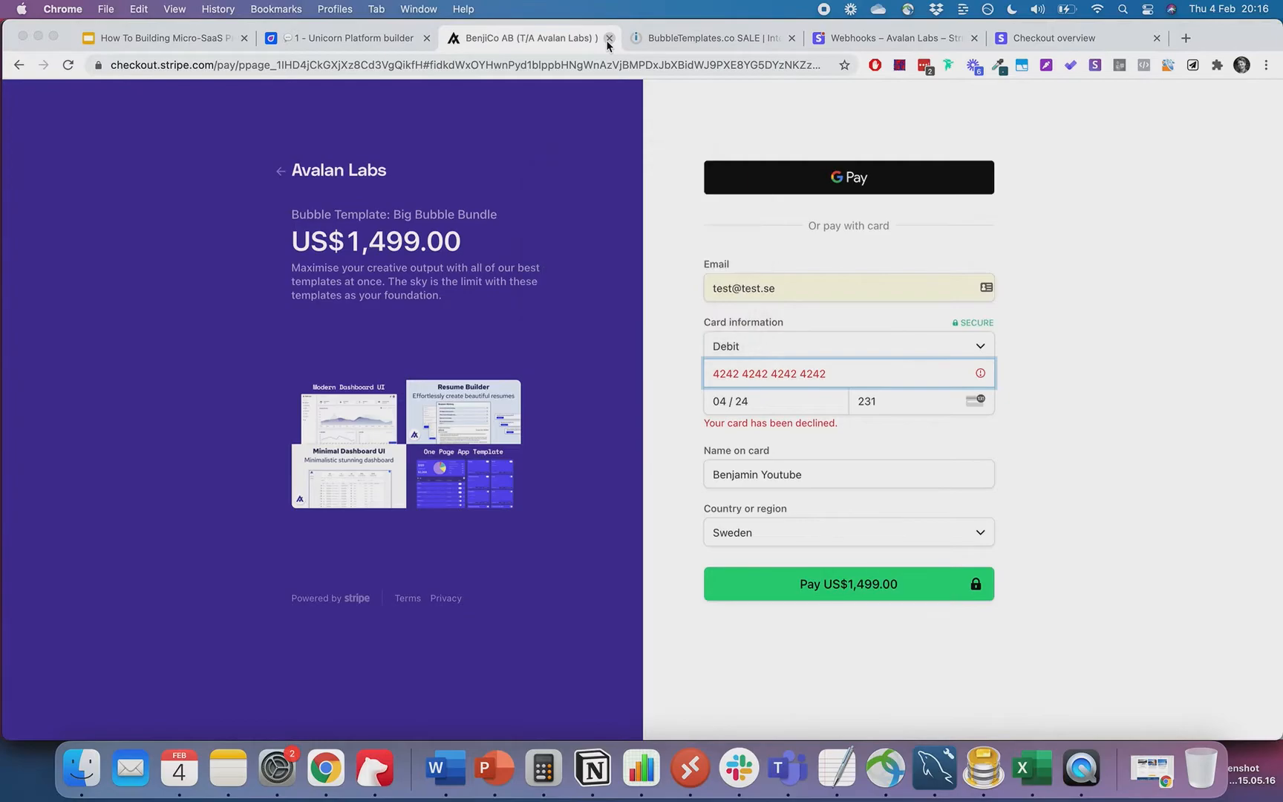
{"action": "left_click", "coordinate": [609, 38]}
{"action": "key", "text": "Return"}
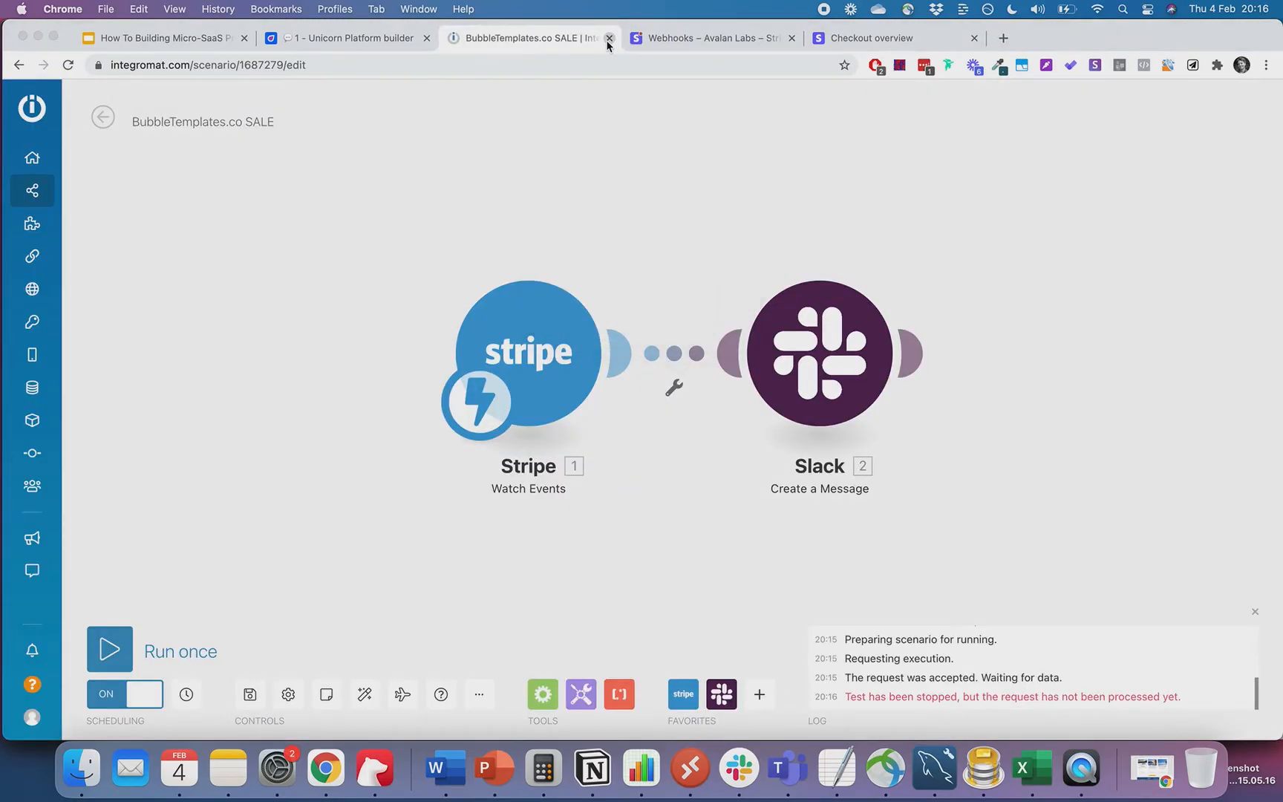
{"action": "left_click", "coordinate": [609, 38]}
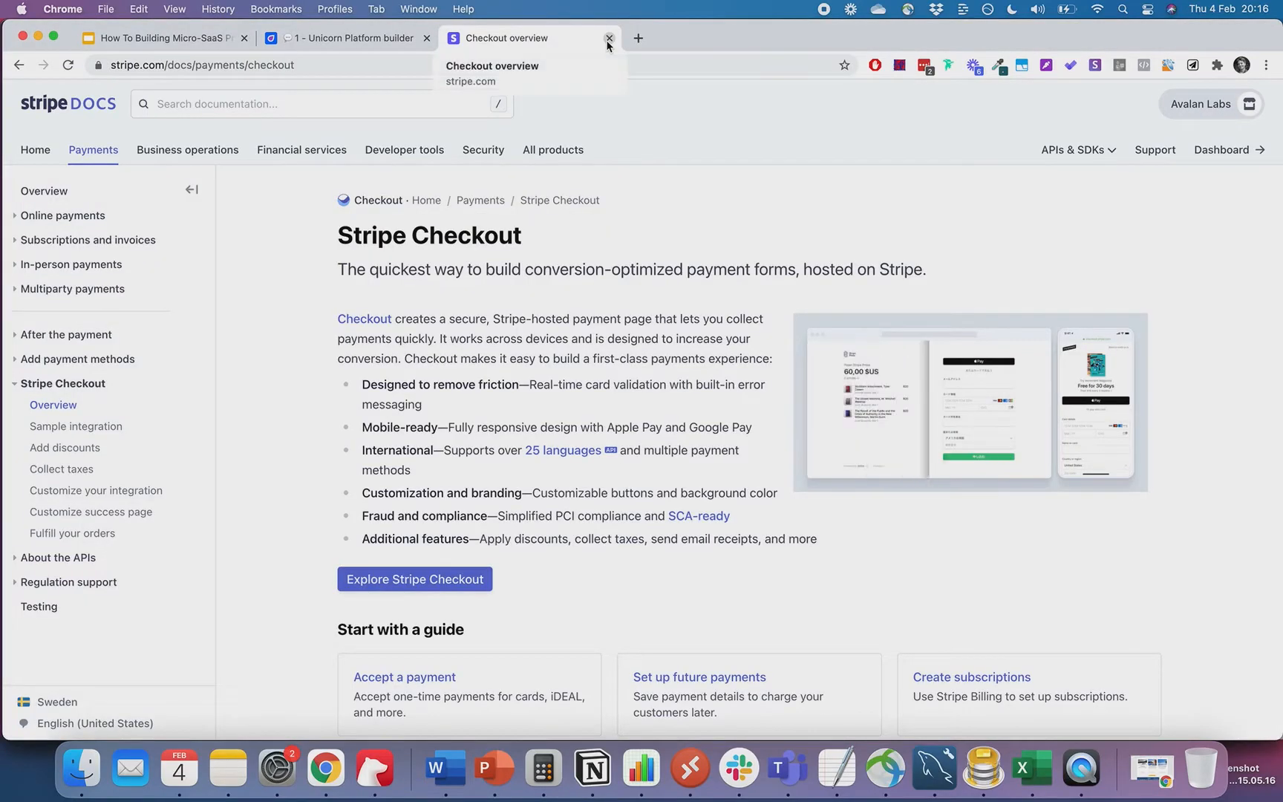
{"action": "left_click", "coordinate": [609, 38]}
{"action": "mouse_move", "coordinate": [1004, 334]}
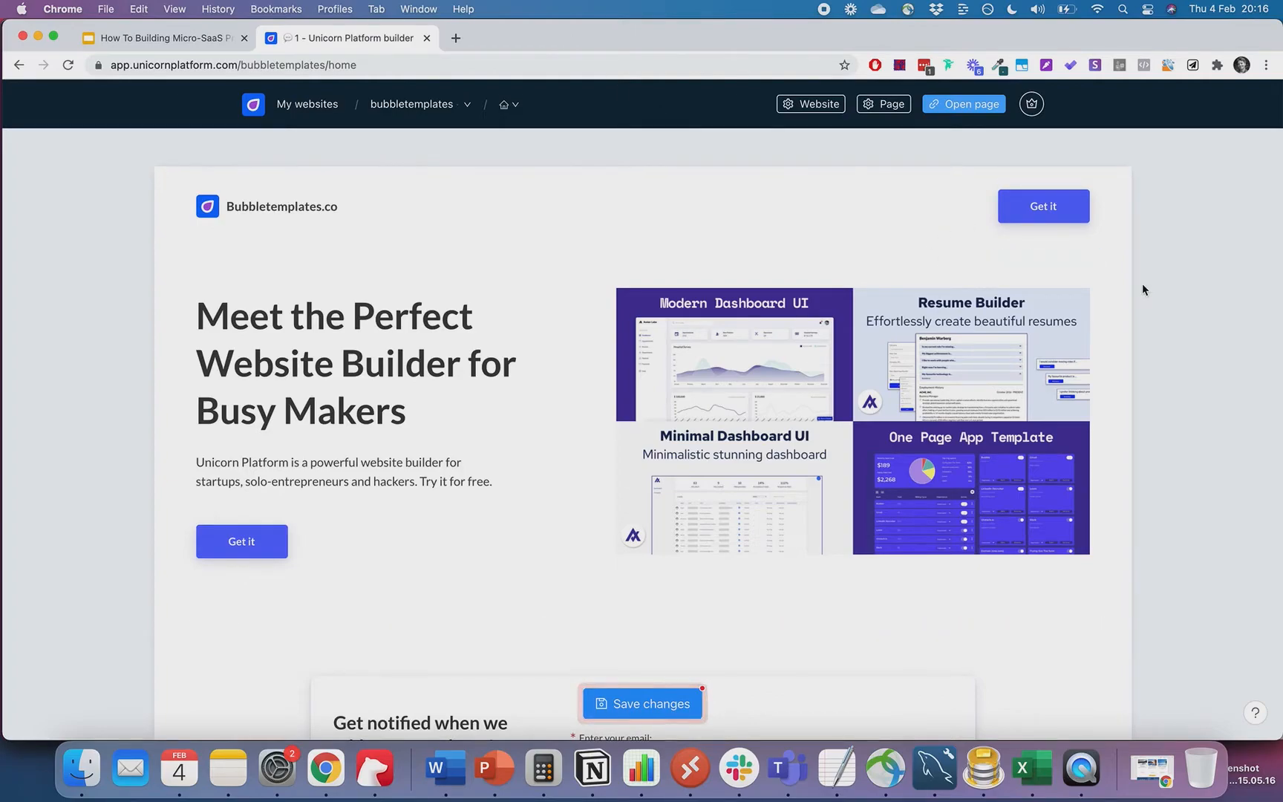
{"action": "left_click", "coordinate": [160, 41]}
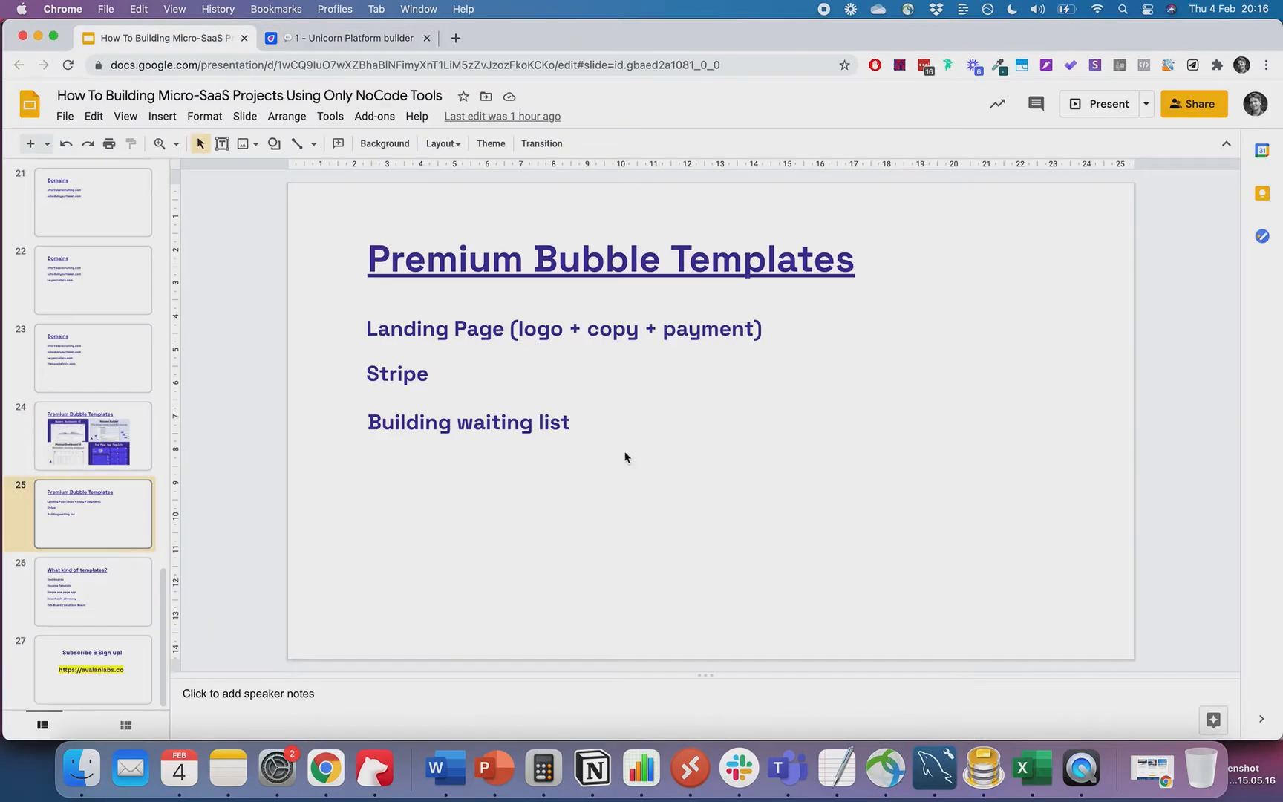
- Review the Premium Bubble Templates slide, then load headlime.com in a new tab
{"action": "left_click", "coordinate": [614, 332]}
{"action": "left_click", "coordinate": [658, 396]}
{"action": "left_click", "coordinate": [348, 37]}
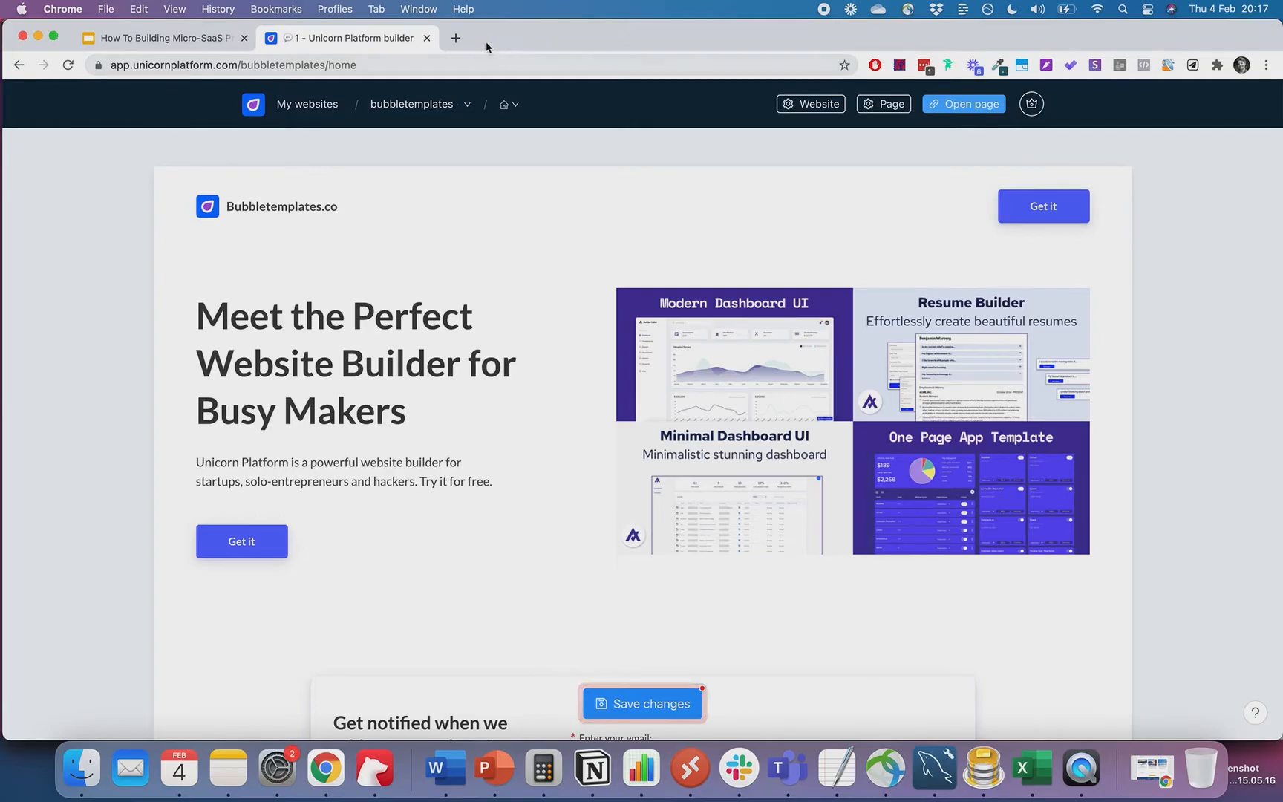
{"action": "left_click", "coordinate": [455, 38]}
{"action": "type", "text": "head"}
{"action": "key", "text": "Return"}
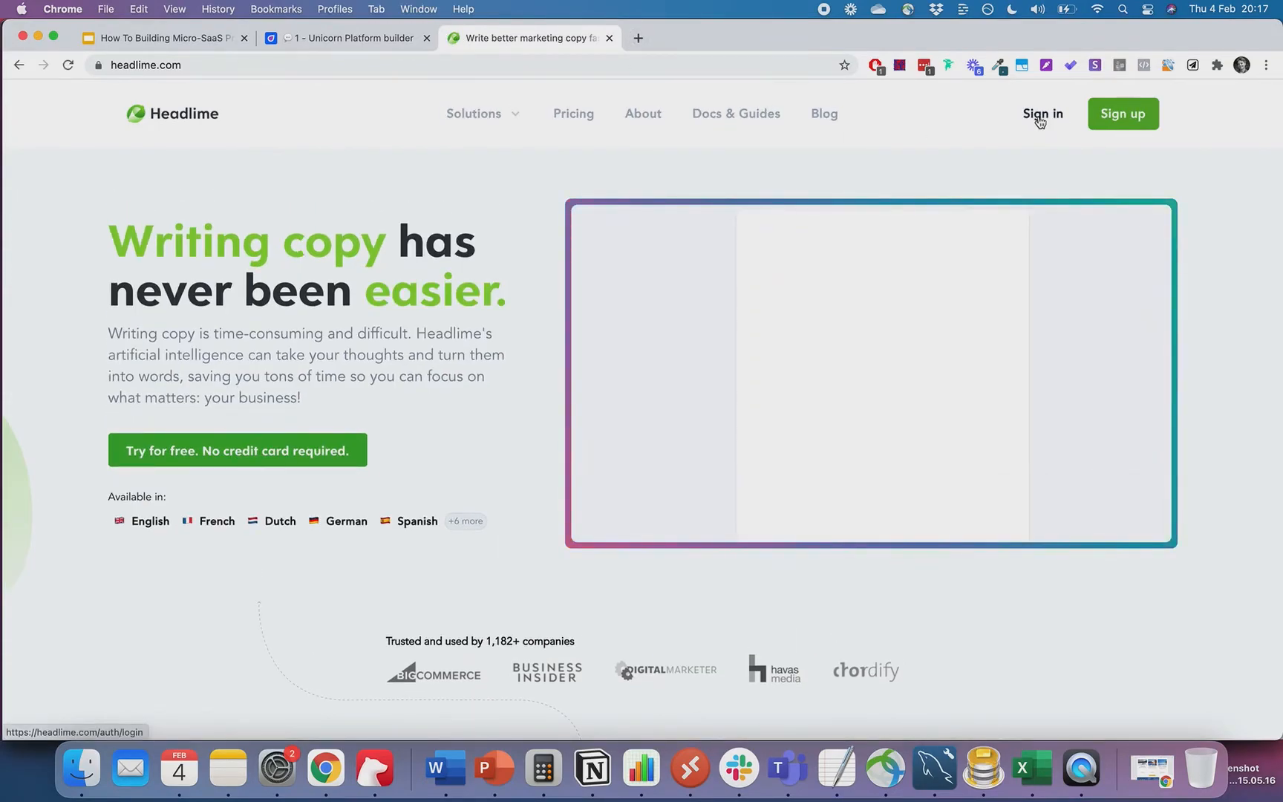
- Log in to Headlime with the saved credentials and start Marketing Copy in the Micro SaaS project
{"action": "left_click", "coordinate": [1040, 117]}
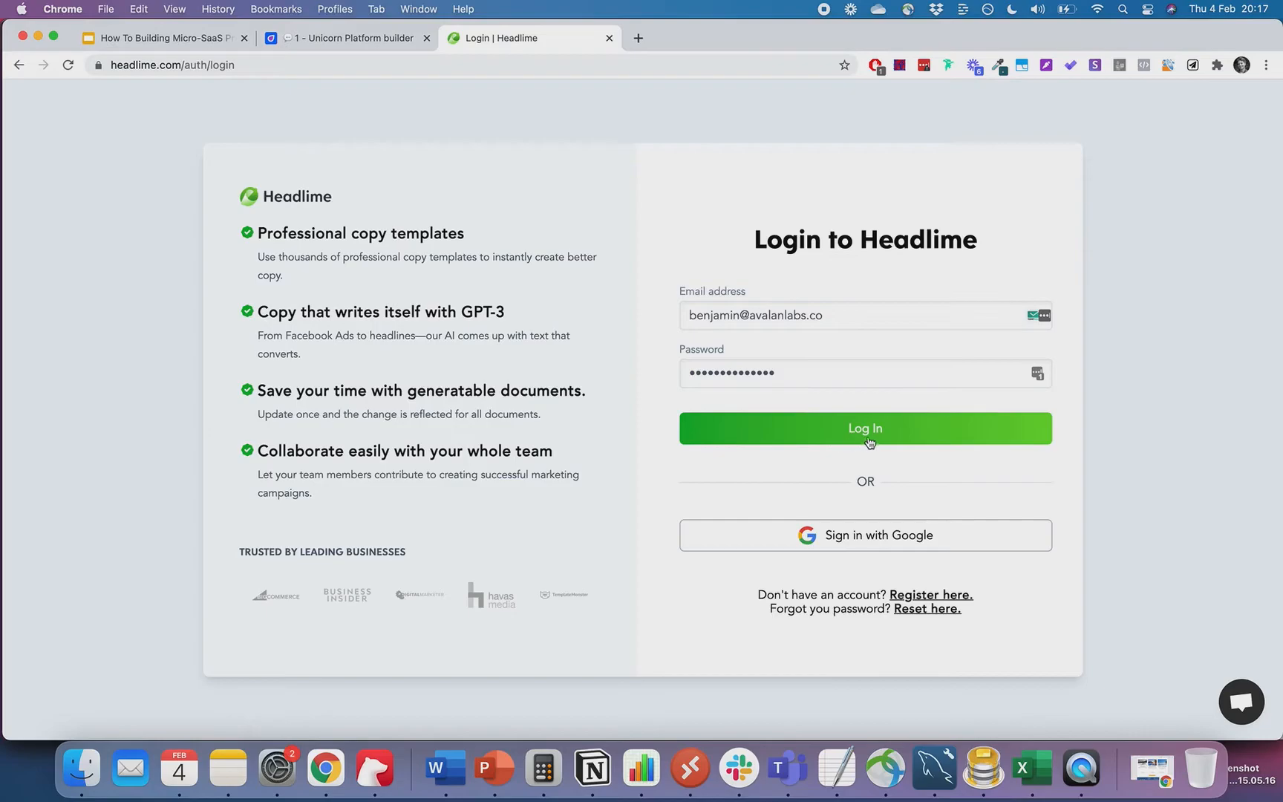
{"action": "left_click", "coordinate": [871, 438]}
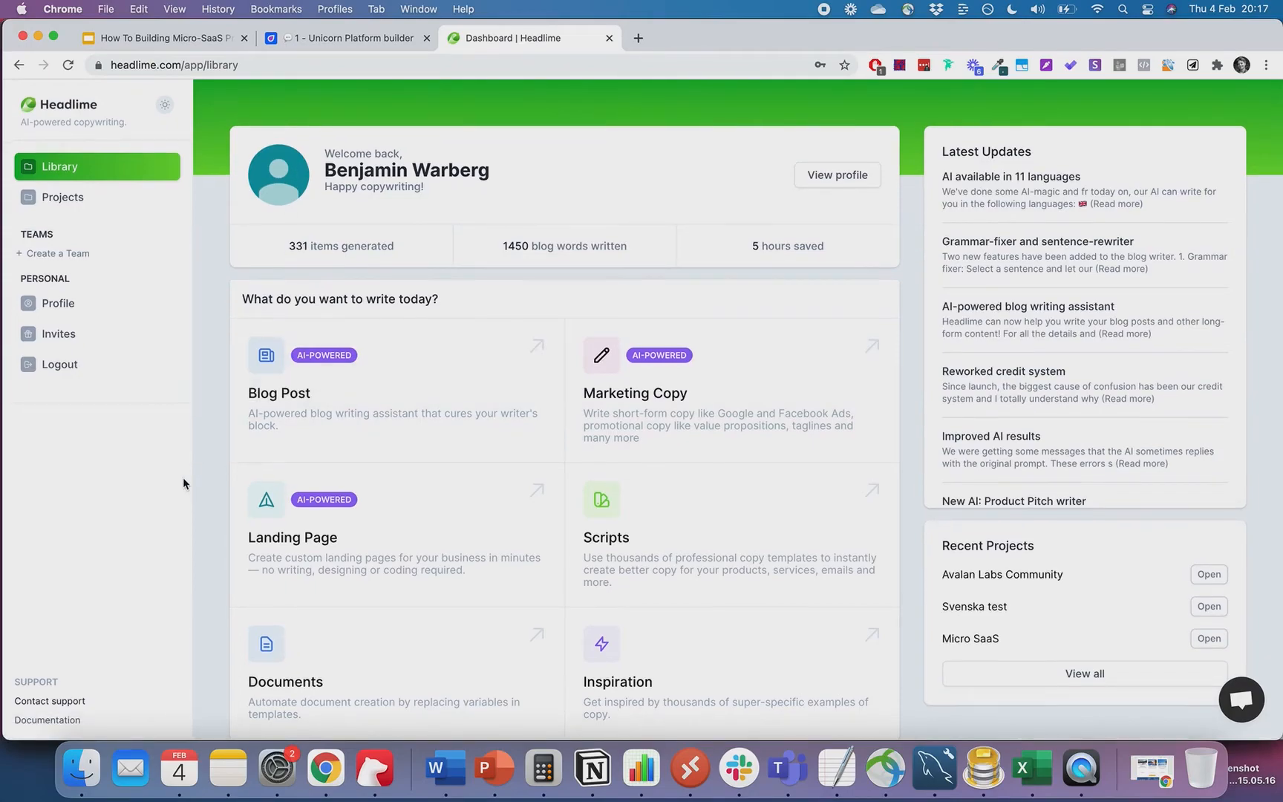
{"action": "scroll", "coordinate": [571, 520], "scroll_direction": "down", "scroll_amount": 2}
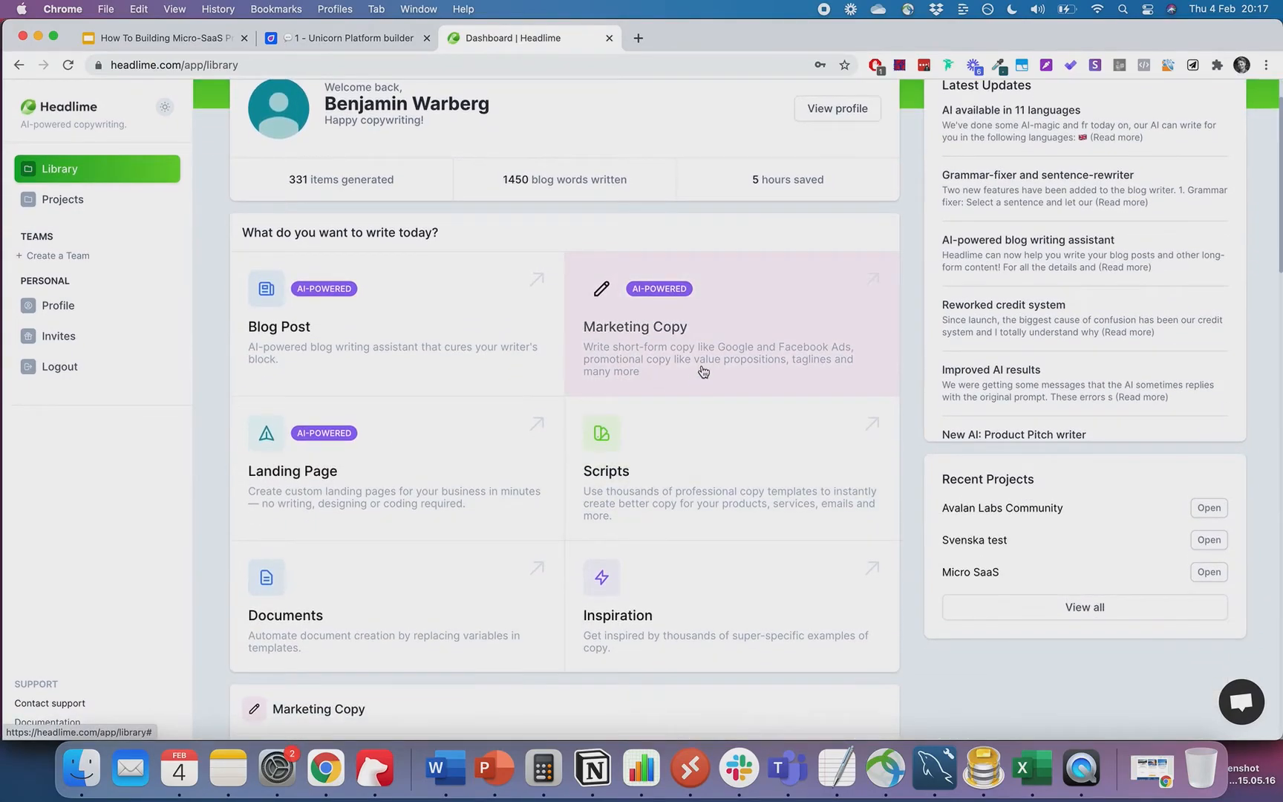
{"action": "left_click", "coordinate": [703, 371]}
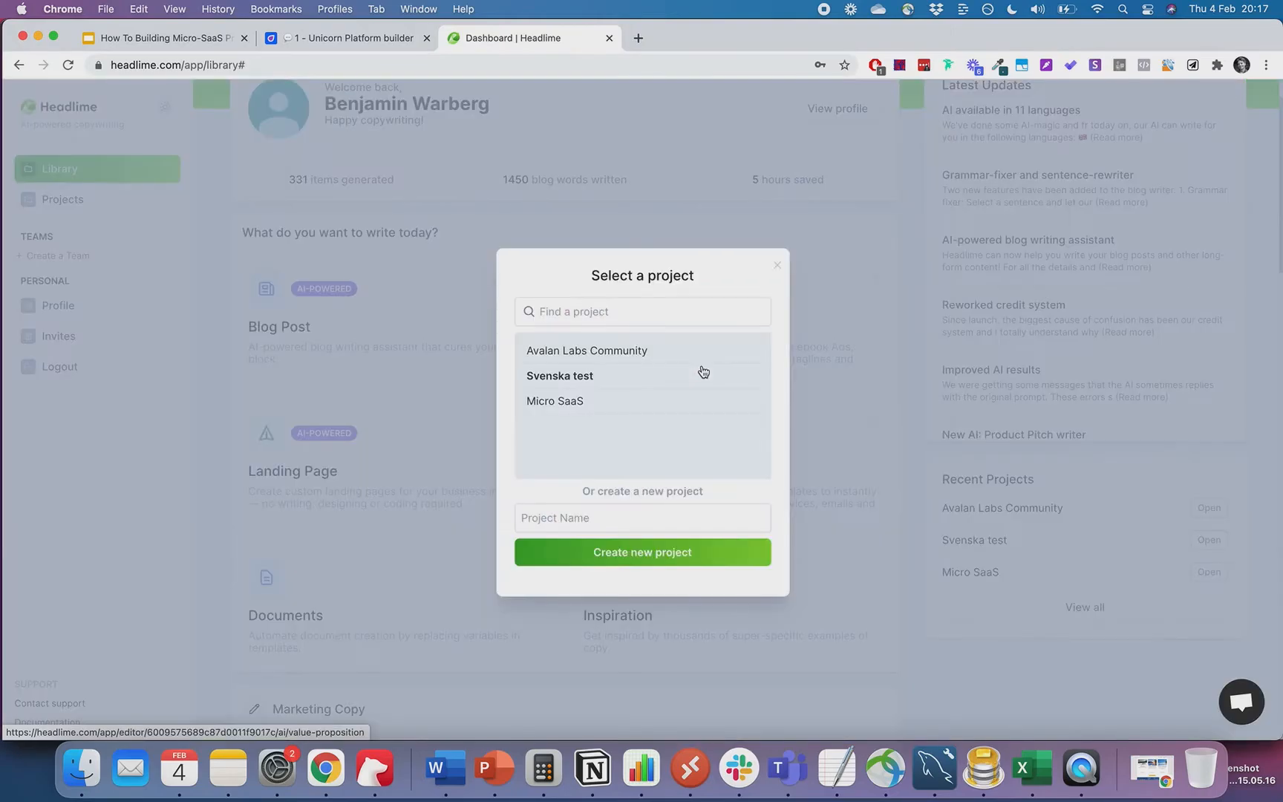
{"action": "left_click", "coordinate": [586, 402]}
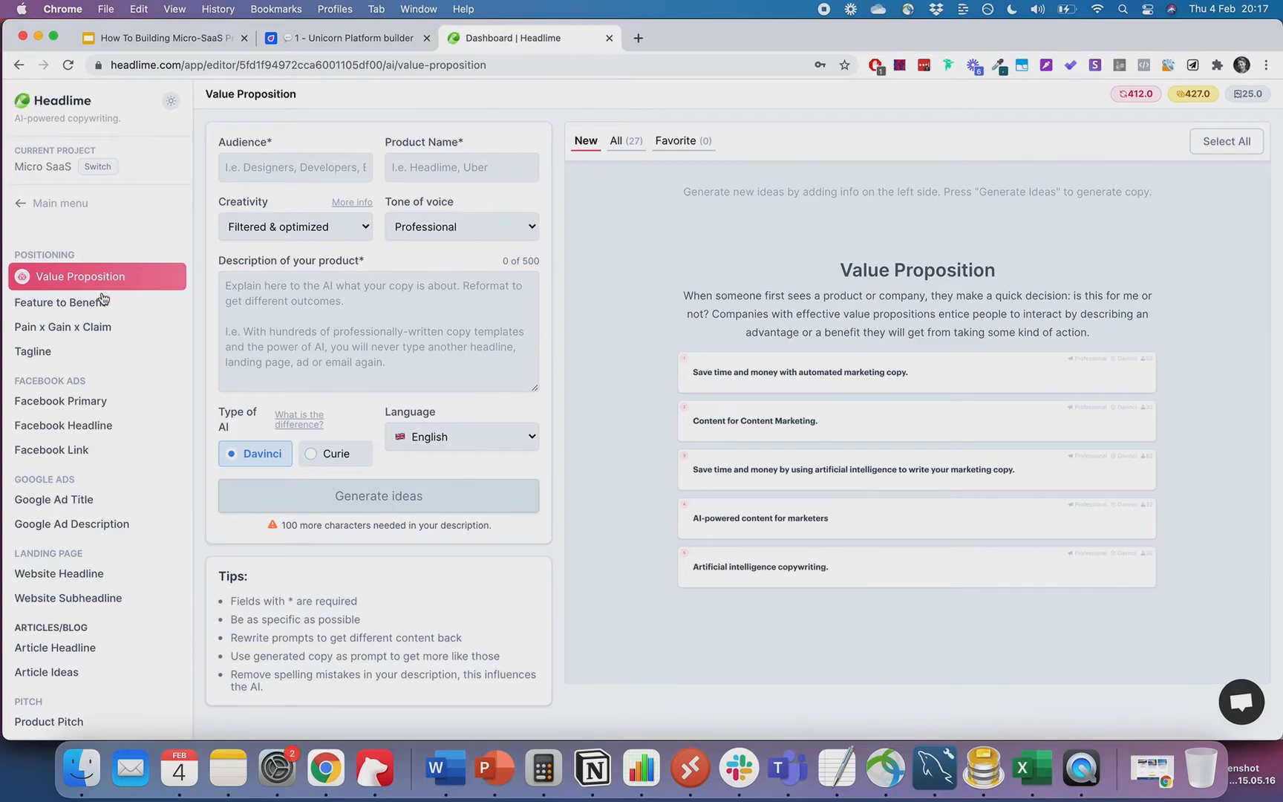
- On Pain x Gain x Claim, set audience 'Builders & Makers', product 'Bubble Templates', tone Confident
{"action": "scroll", "coordinate": [103, 299], "scroll_direction": "down", "scroll_amount": 1}
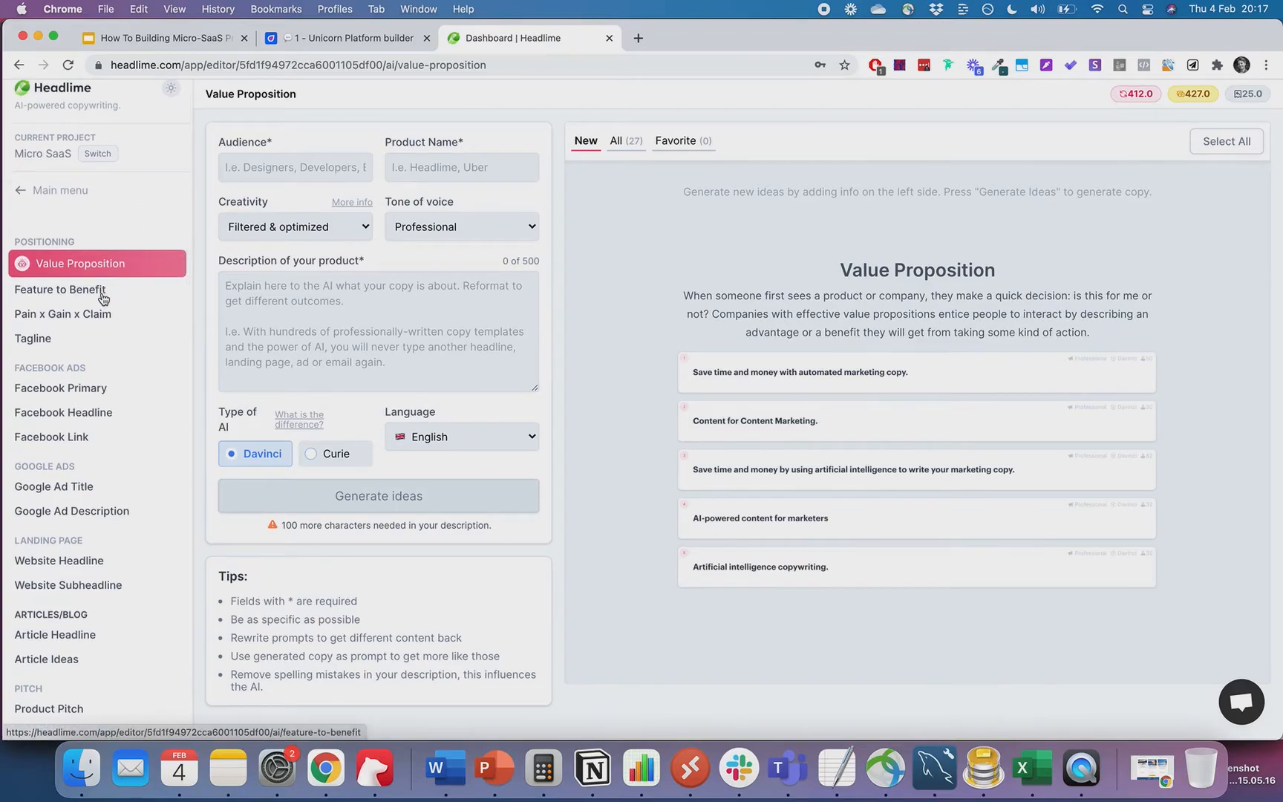
{"action": "left_click", "coordinate": [83, 321]}
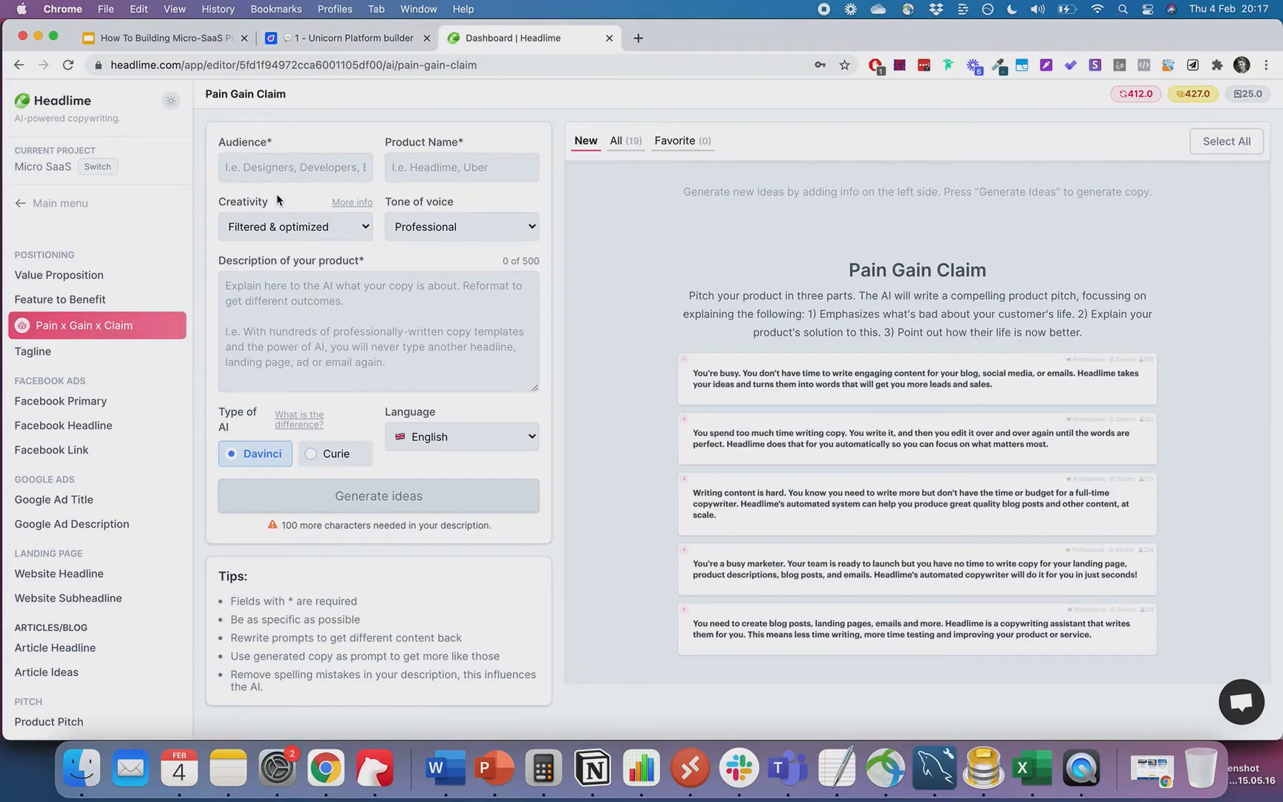
{"action": "left_click", "coordinate": [297, 174]}
{"action": "type", "text": "Buikder"}
{"action": "key", "text": "BackSpace"}
{"action": "key", "text": "BackSpace"}
{"action": "key", "text": "BackSpace"}
{"action": "key", "text": "BackSpace"}
{"action": "type", "text": "lders & Makers"}
{"action": "key", "text": "Tab"}
{"action": "type", "text": "BubbleTemplates"}
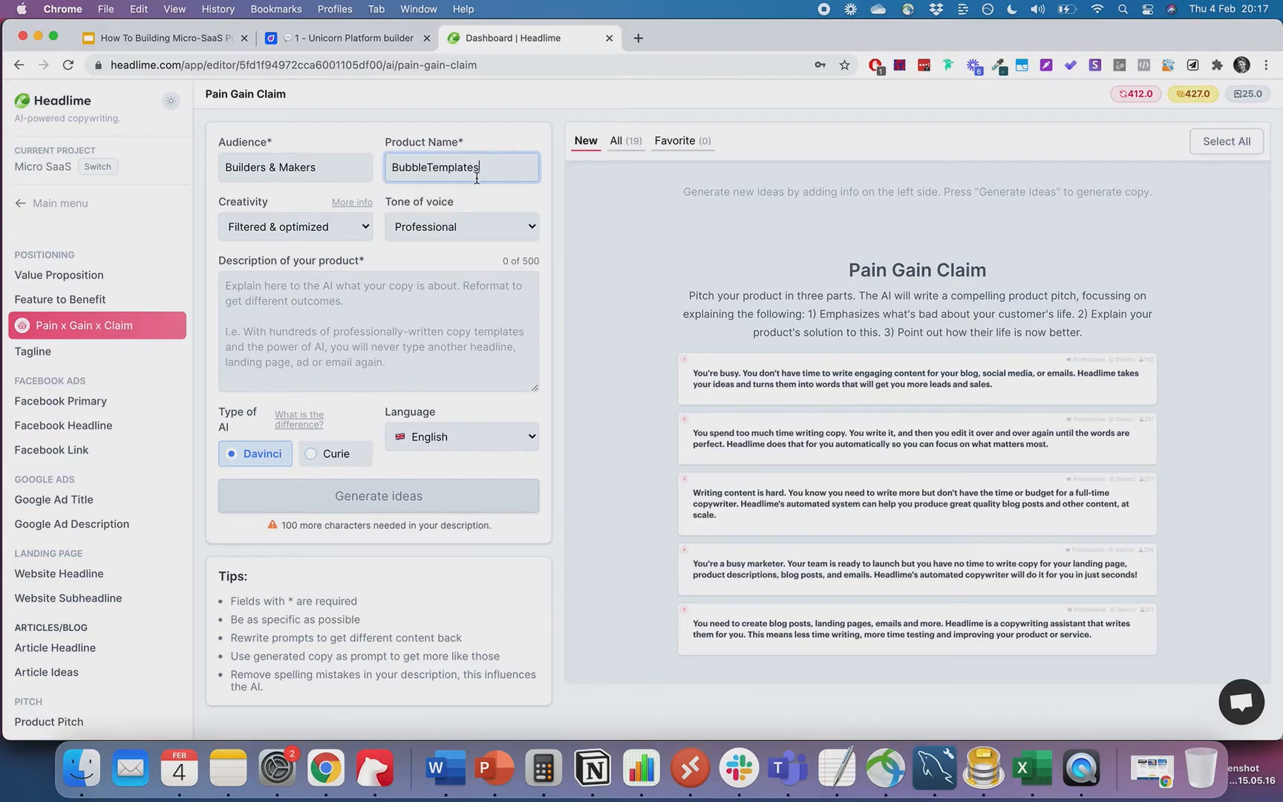
{"action": "left_click", "coordinate": [428, 177]}
{"action": "left_click", "coordinate": [309, 229]}
{"action": "left_click", "coordinate": [309, 226]}
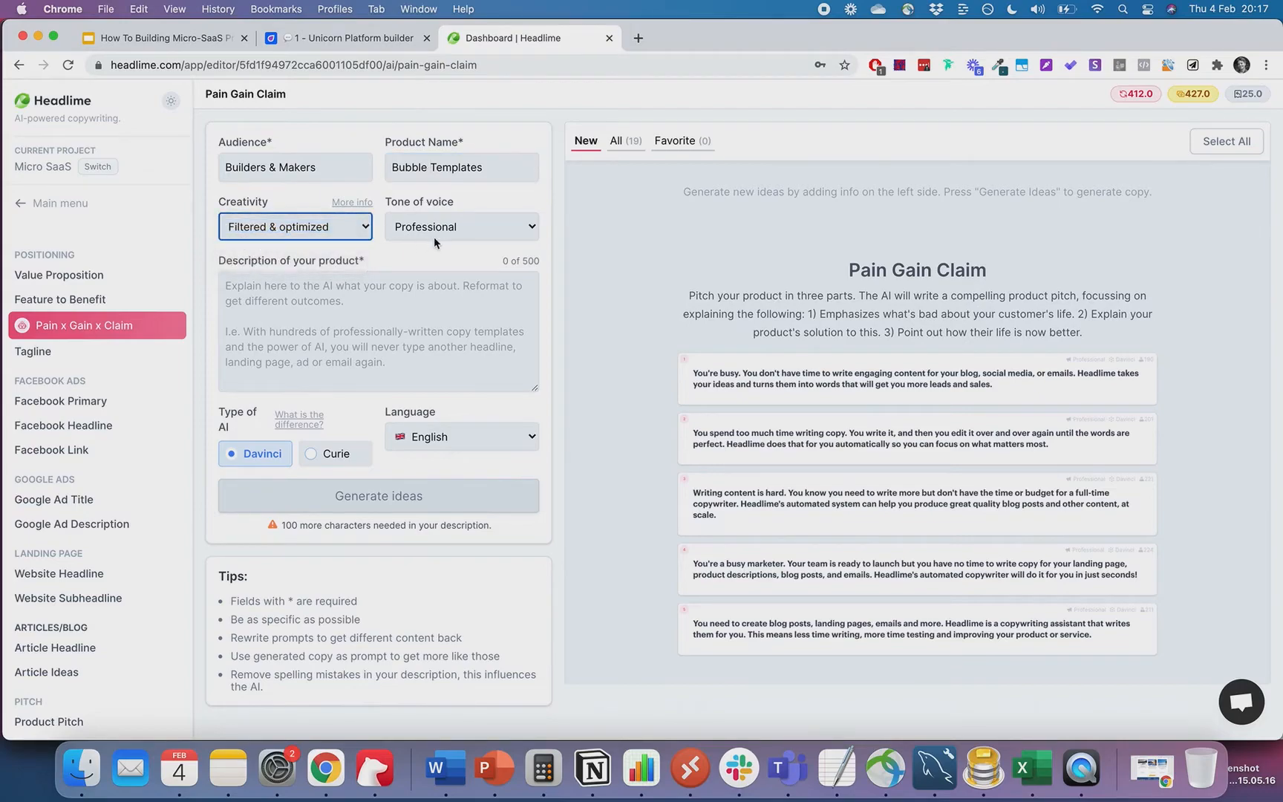
{"action": "left_click", "coordinate": [434, 234]}
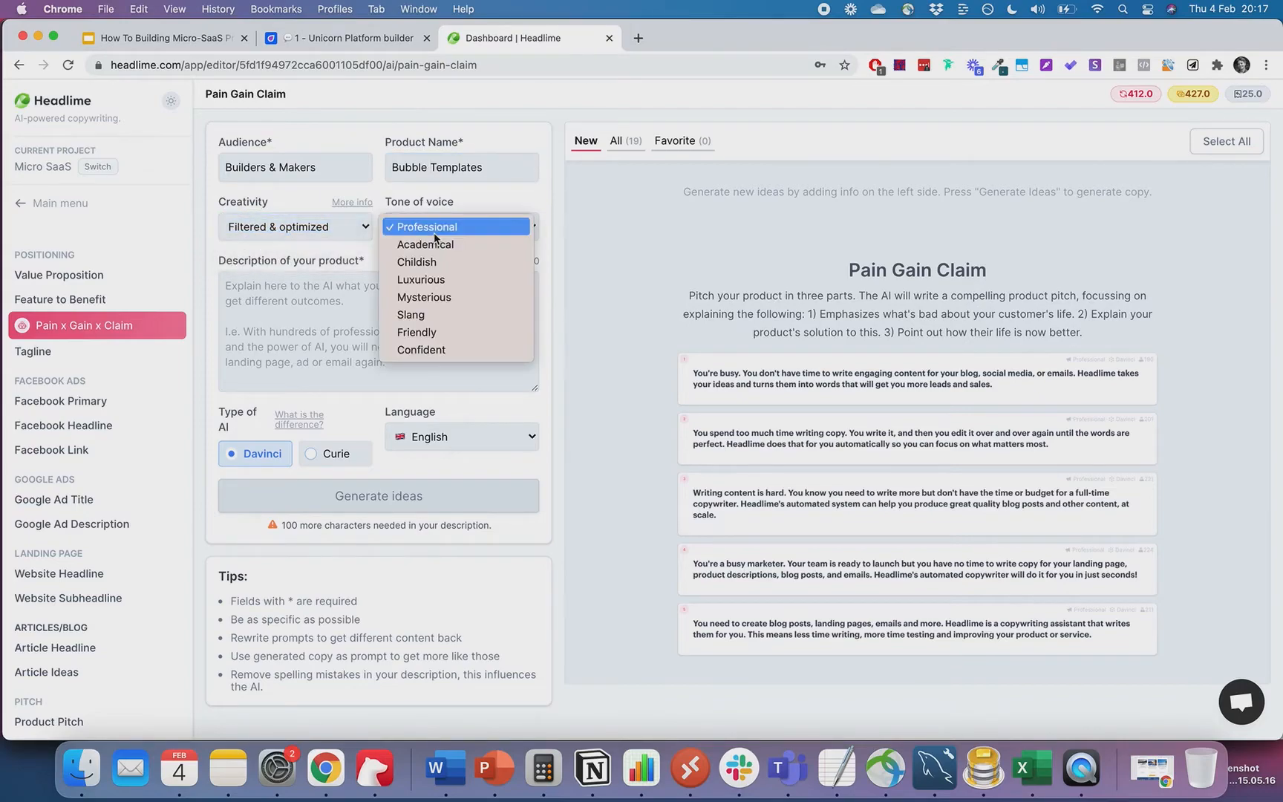
{"action": "left_click", "coordinate": [448, 350]}
- Describe the bubble template bundle as the way for builders and makers to start projects, plus premium No Code templates
{"action": "left_click", "coordinate": [344, 298]}
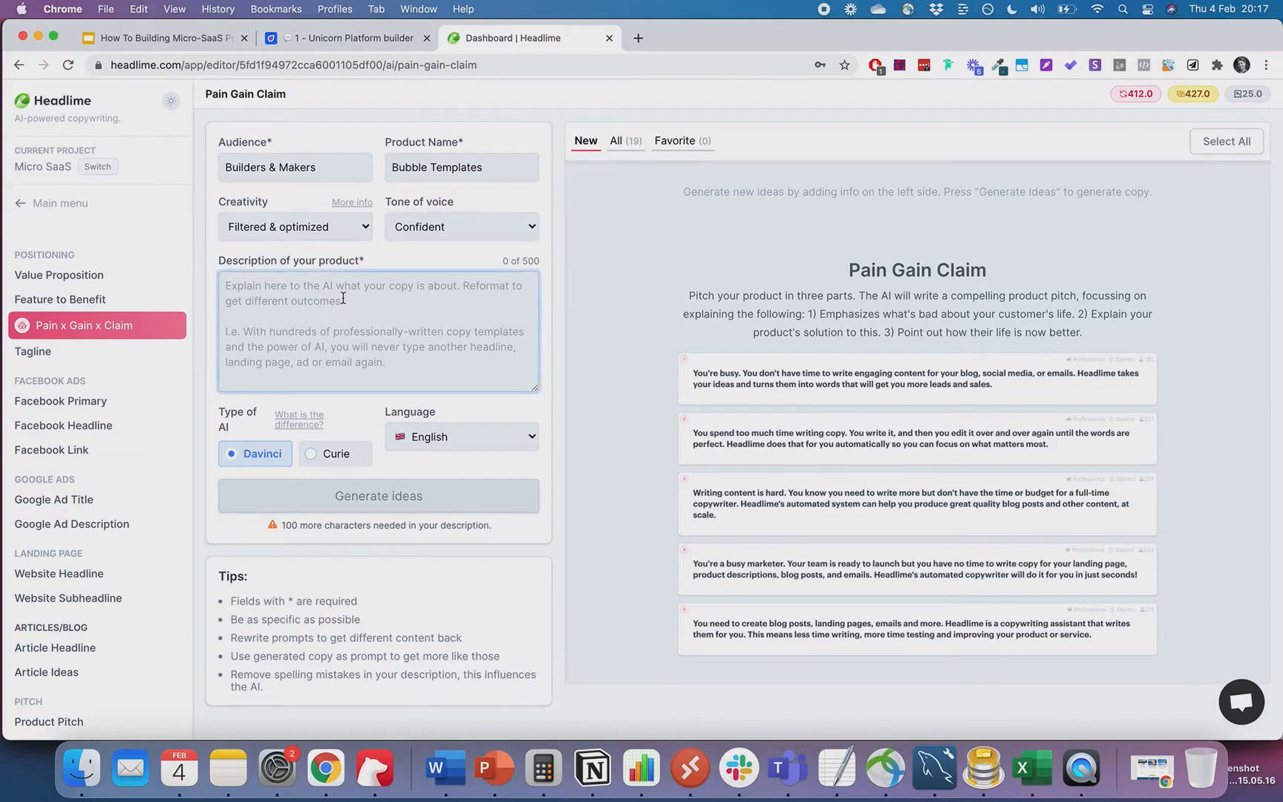
{"action": "type", "text": "The bubble tempalte b"}
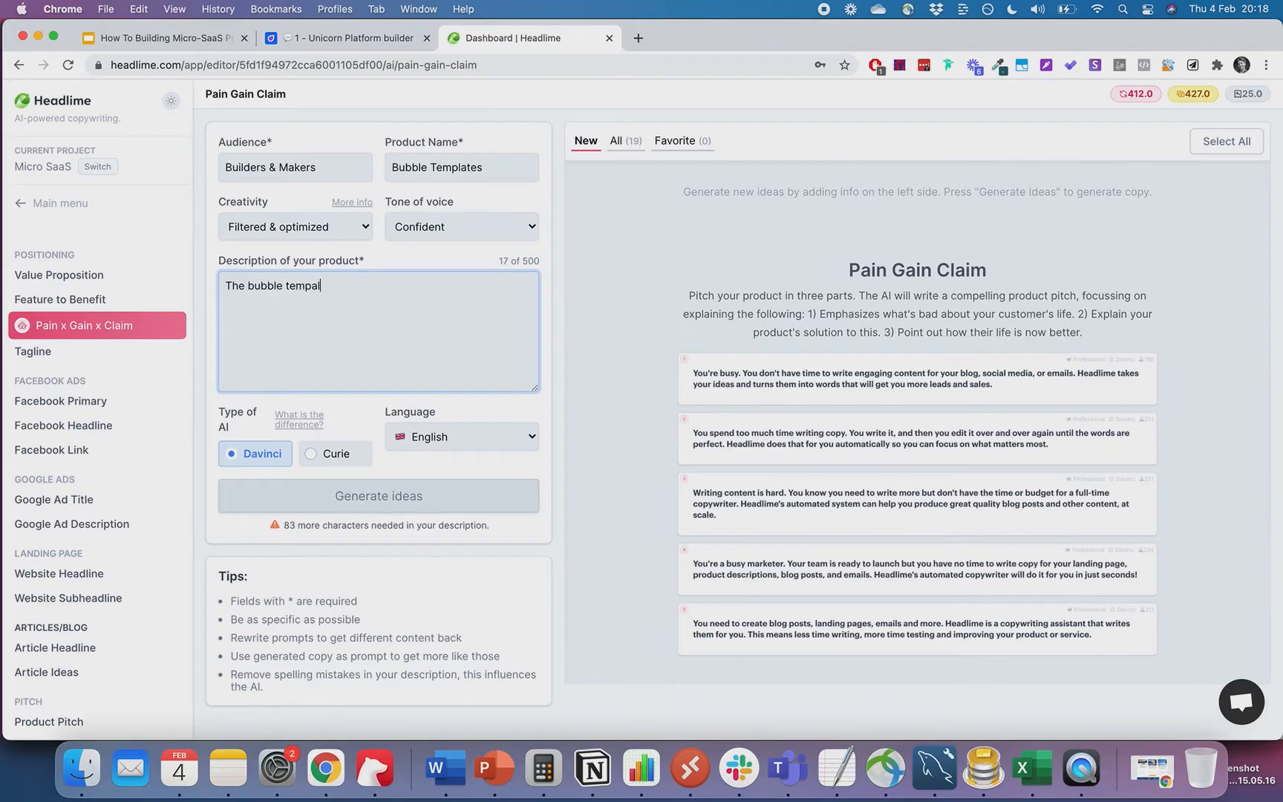
{"action": "key", "text": "BackSpace"}
{"action": "key", "text": "BackSpace"}
{"action": "key", "text": "BackSpace"}
{"action": "key", "text": "BackSpace"}
{"action": "key", "text": "BackSpace"}
{"action": "key", "text": "BackSpace"}
{"action": "type", "text": "late bundle is the o"}
{"action": "type", "text": "ltimate way for"}
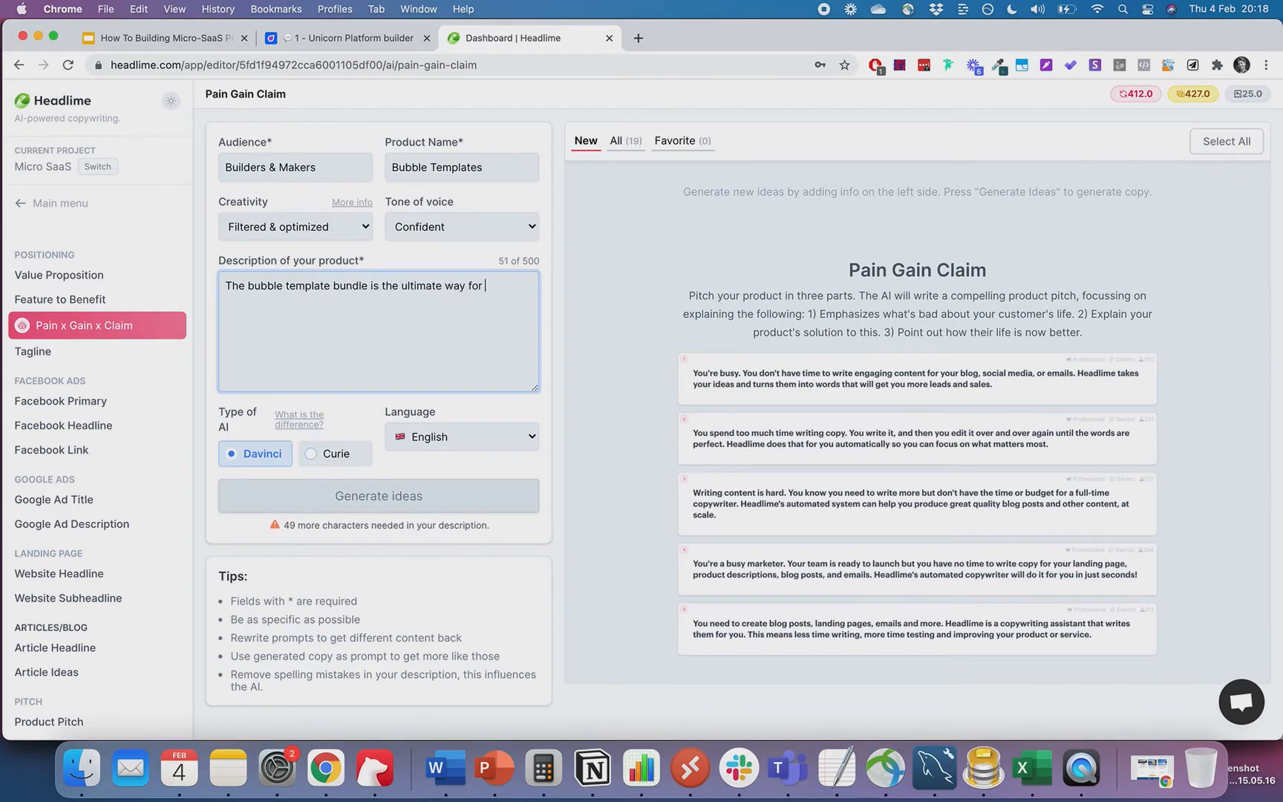
{"action": "type", "text": "builders and makers to start the"}
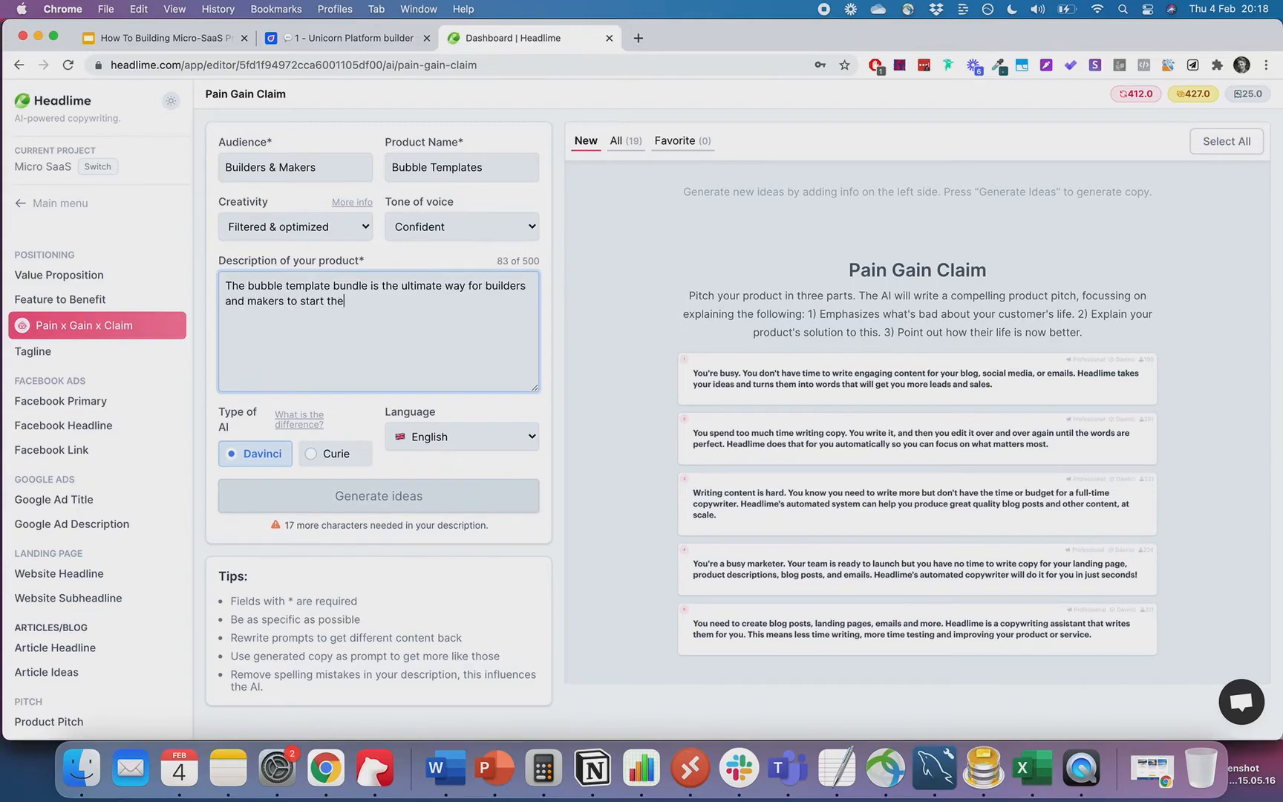
{"action": "type", "text": "ir next projects w"}
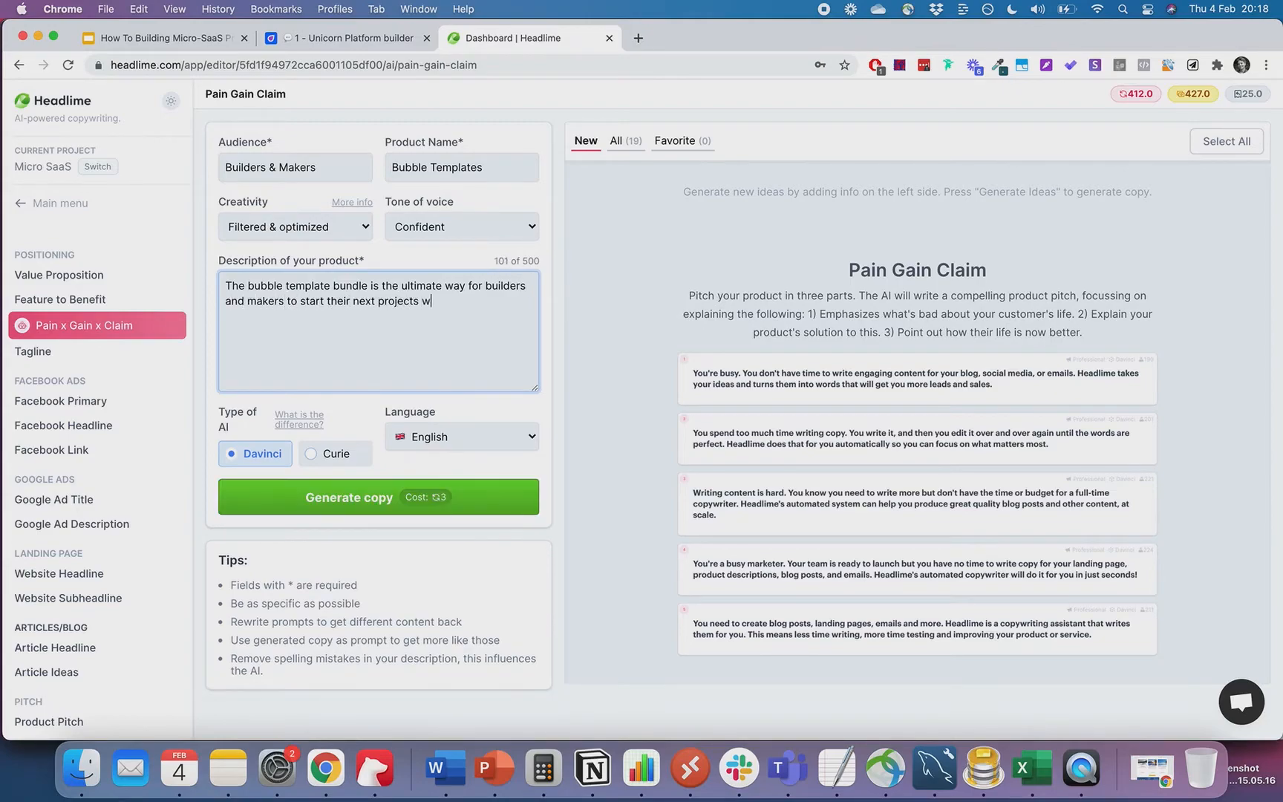
{"action": "type", "text": "ith a bang!"}
{"action": "key", "text": "Return"}
{"action": "type", "text": "Beautifyully crafted "}
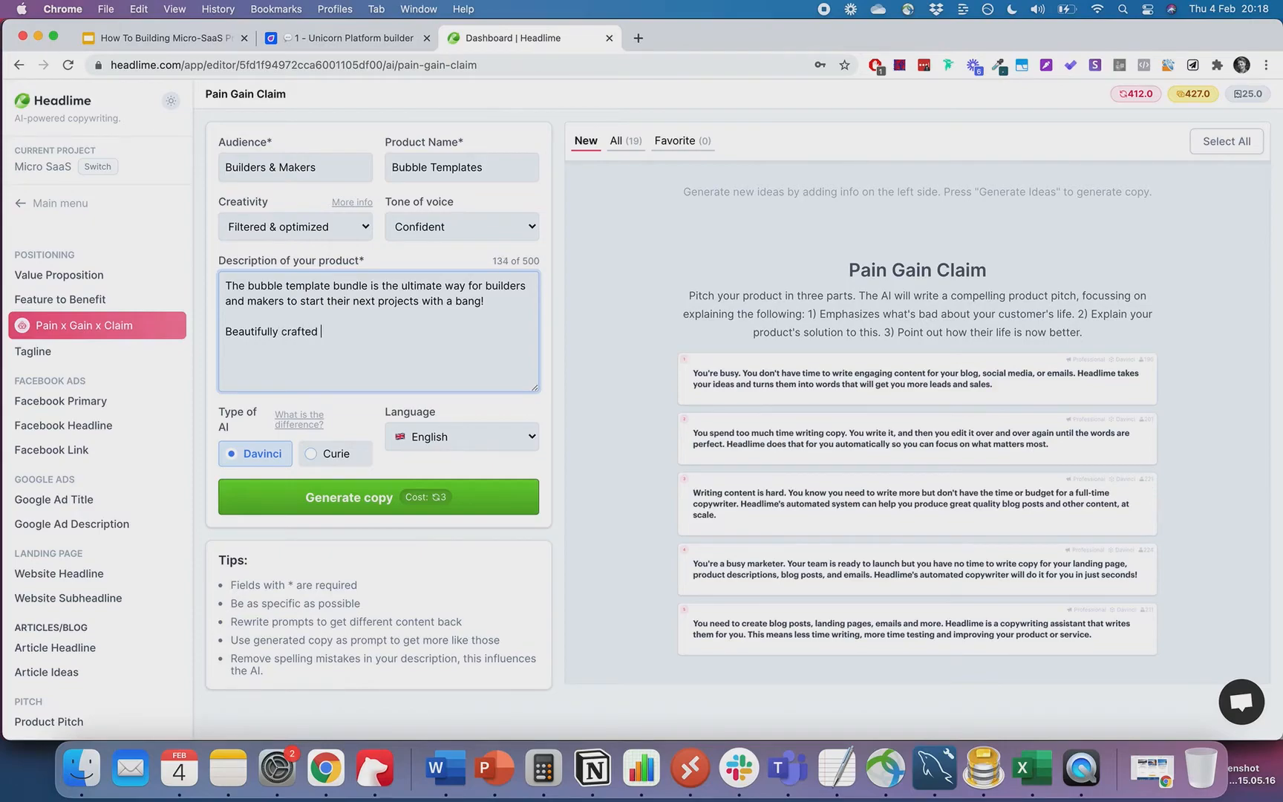
{"action": "type", "text": "premium No Co"}
{"action": "key", "text": "BackSpace"}
{"action": "key", "text": "BackSpace"}
{"action": "key", "text": "BackSpace"}
{"action": "type", "text": "Code templates"}
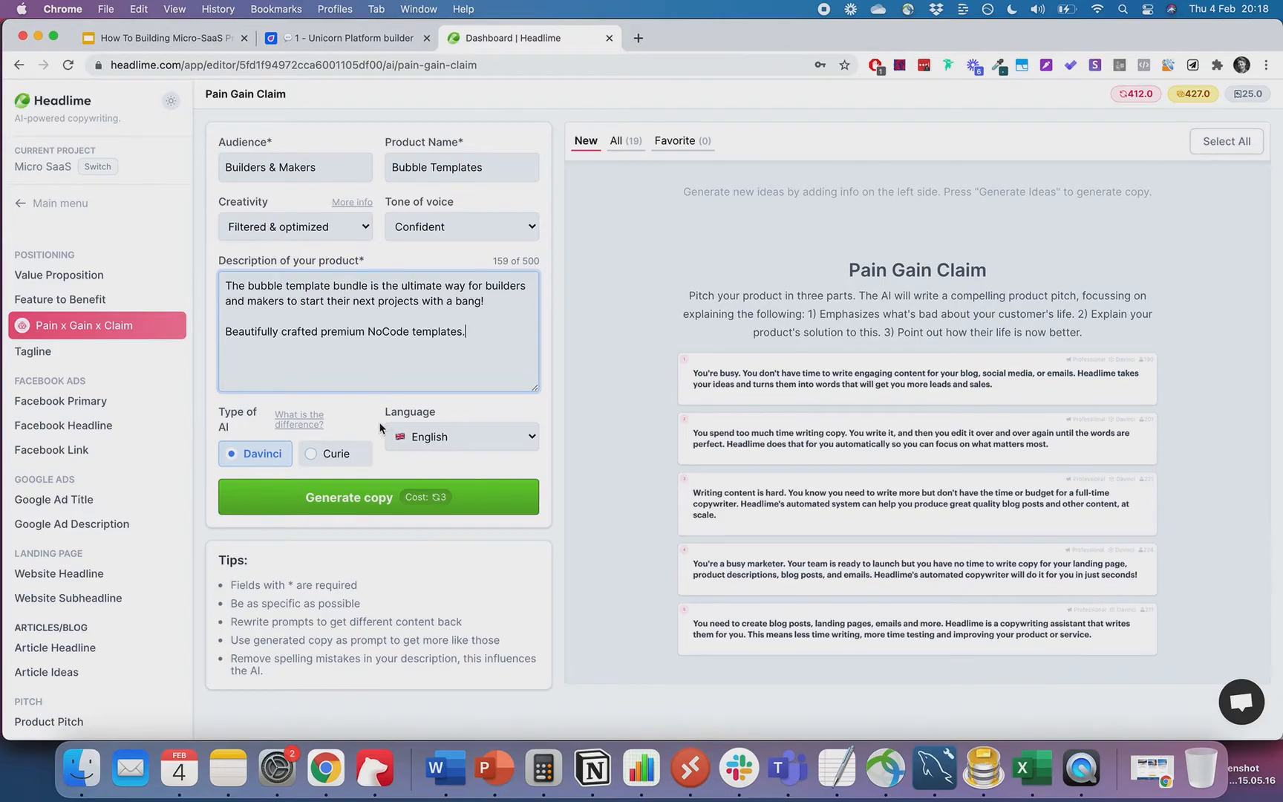
- Generate Pain Gain Claim pitches and favourite the first one, 'You're frustrated…'
{"action": "left_click", "coordinate": [366, 496]}
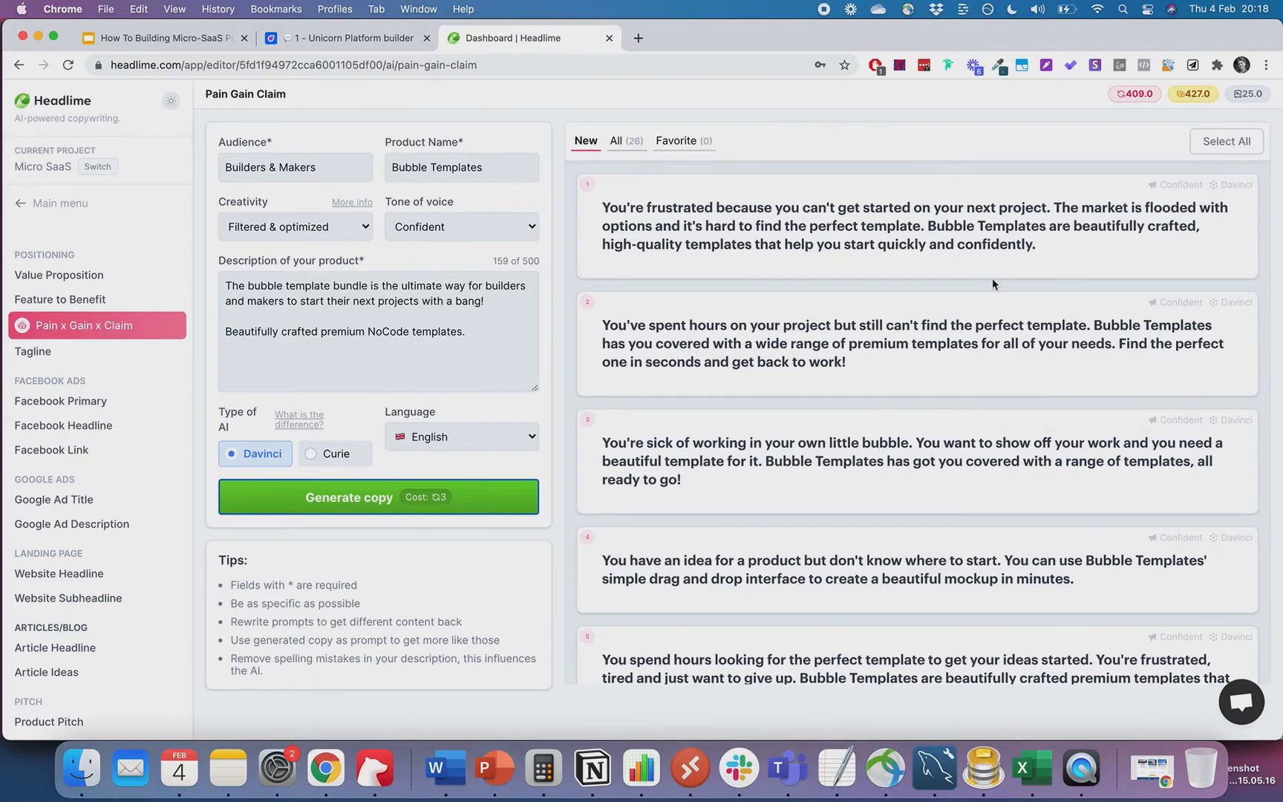
{"action": "mouse_move", "coordinate": [993, 282]}
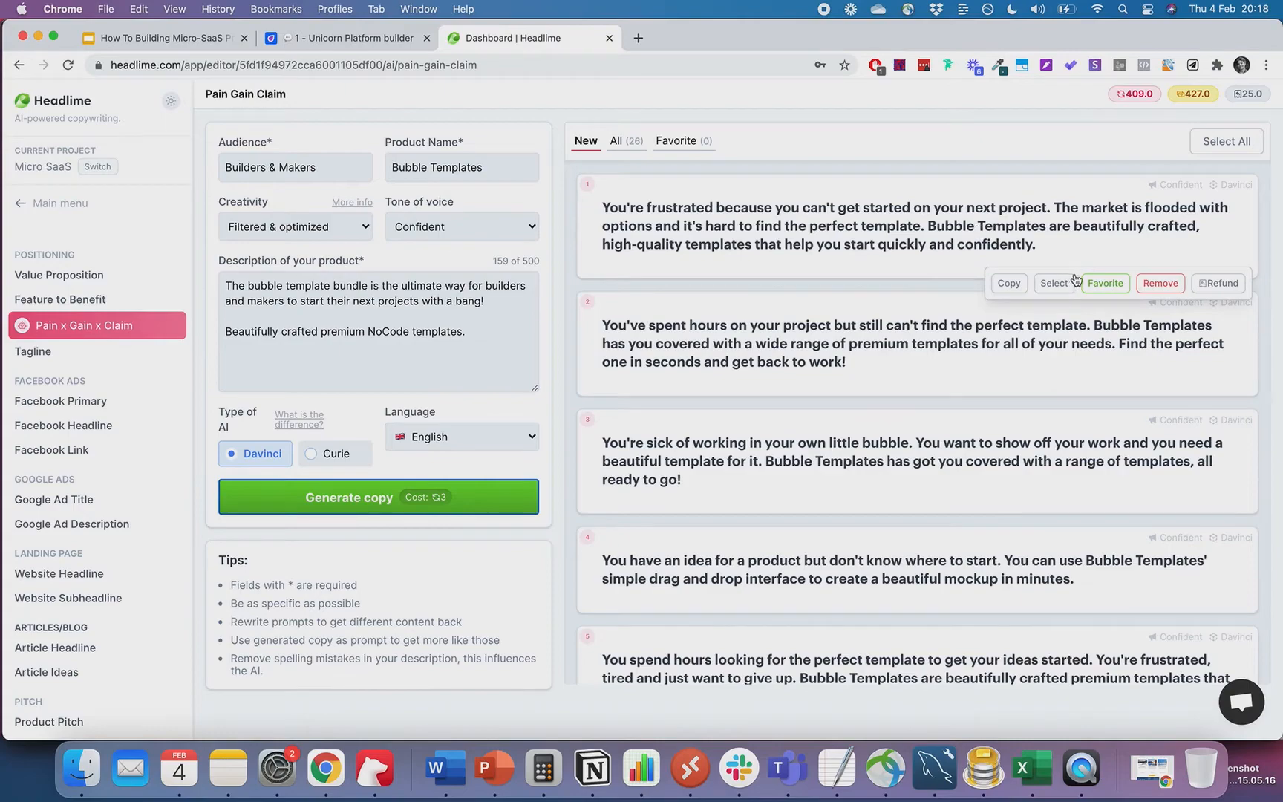
{"action": "left_click", "coordinate": [1104, 283]}
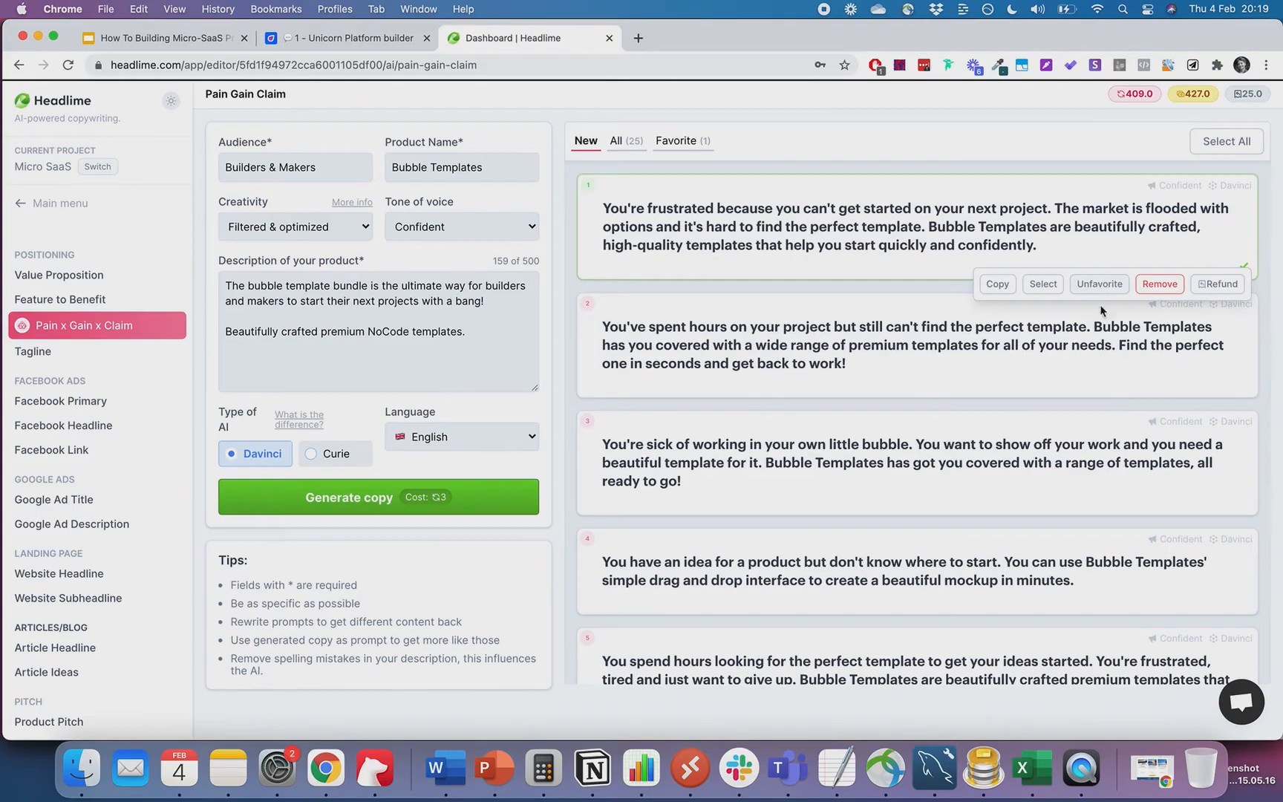
{"action": "scroll", "coordinate": [949, 295], "scroll_direction": "down", "scroll_amount": 5}
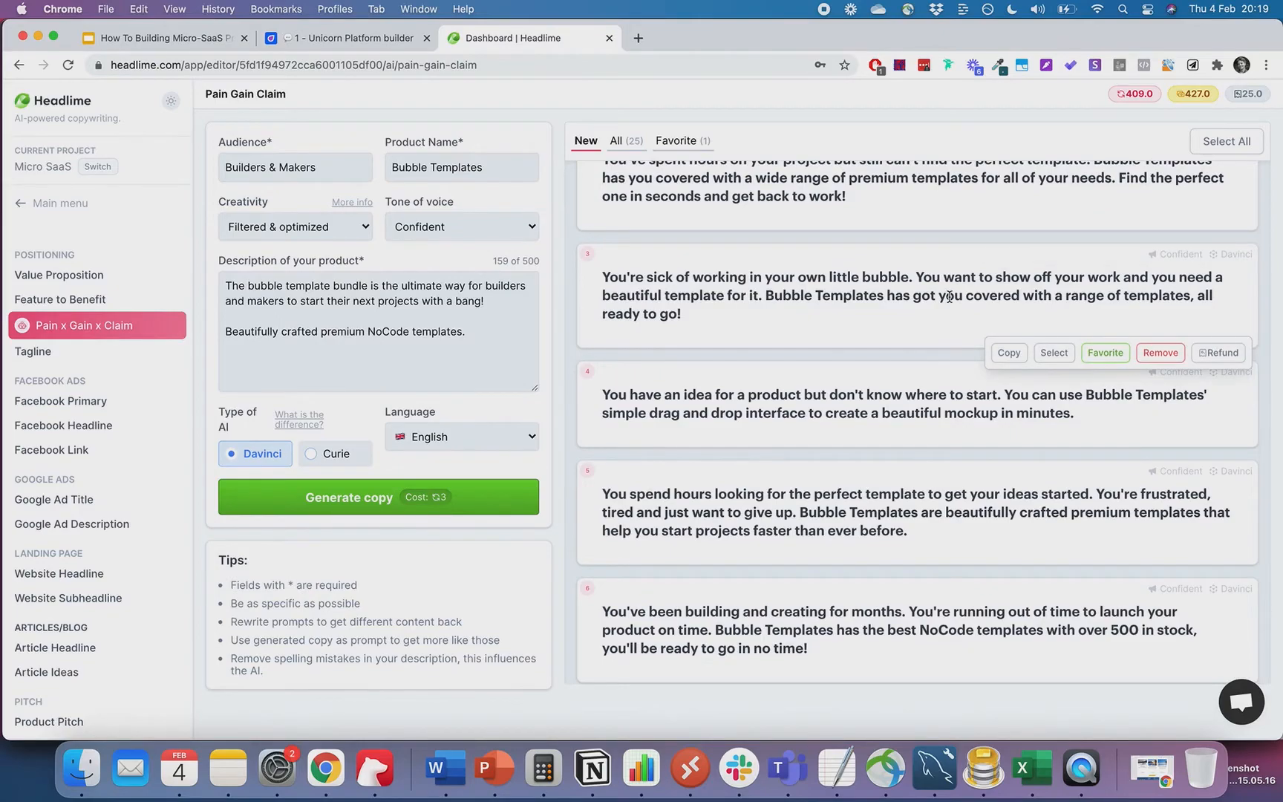
{"action": "scroll", "coordinate": [949, 296], "scroll_direction": "down", "scroll_amount": 3}
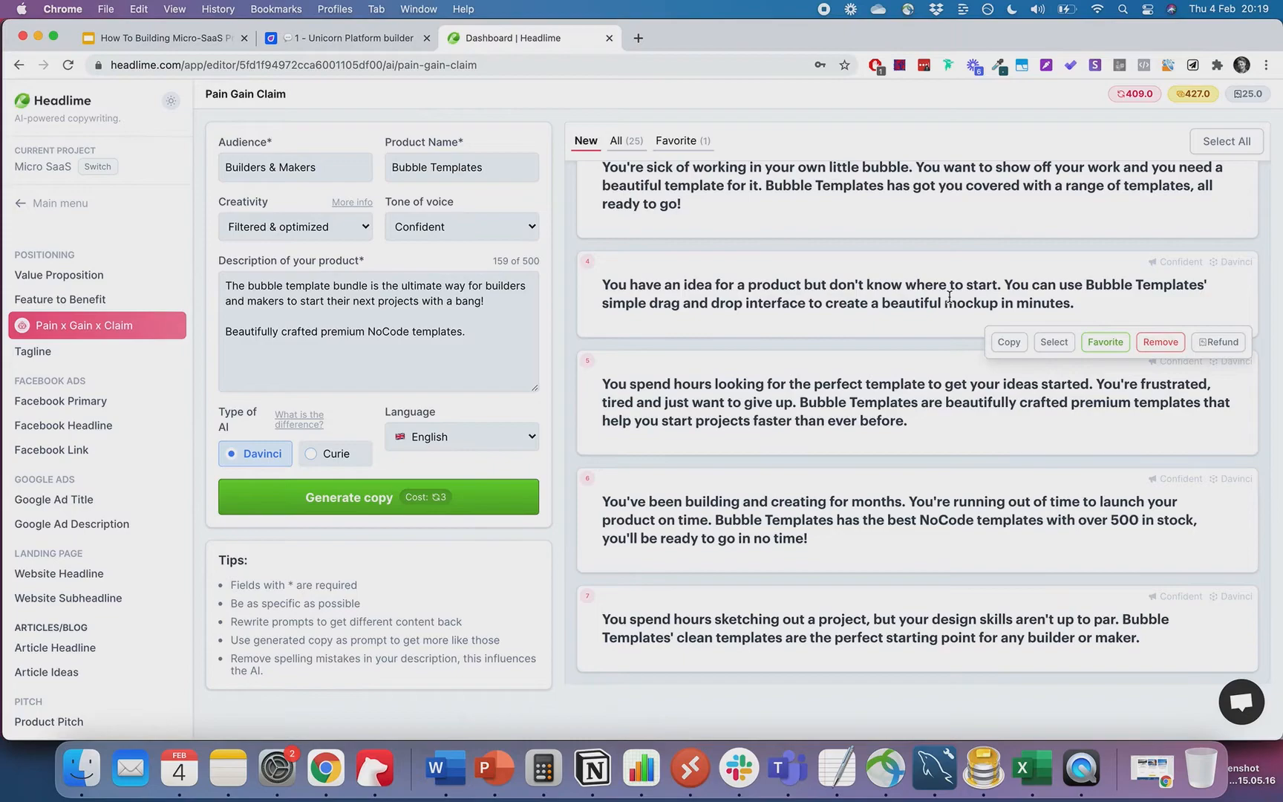
{"action": "left_click", "coordinate": [272, 287]}
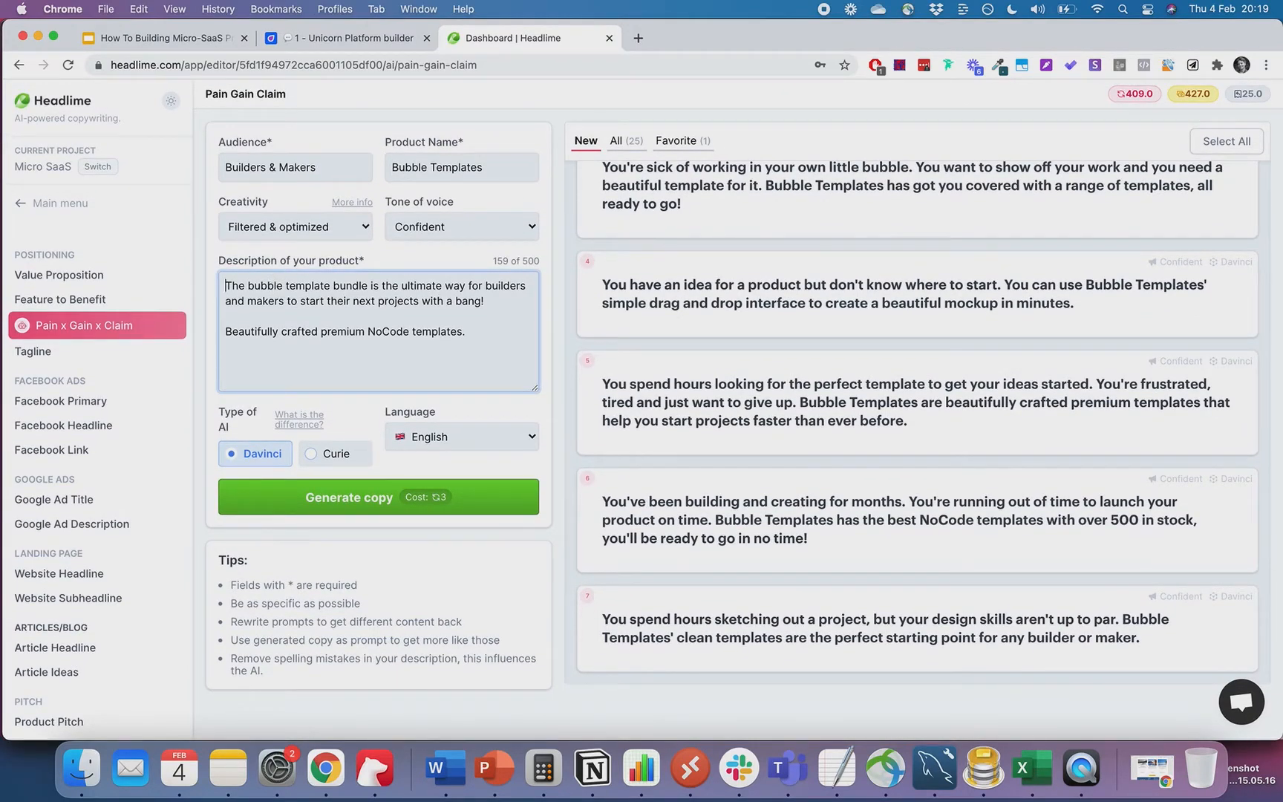
- Prepend a paragraph: building apps from scratch wastes time and energy; a premium template gets you off to the races
{"action": "key", "text": "Return"}
{"action": "key", "text": "Return"}
{"action": "type", "text": "Building po"}
{"action": "type", "text": "r"}
{"action": "type", "text": "rom scr"}
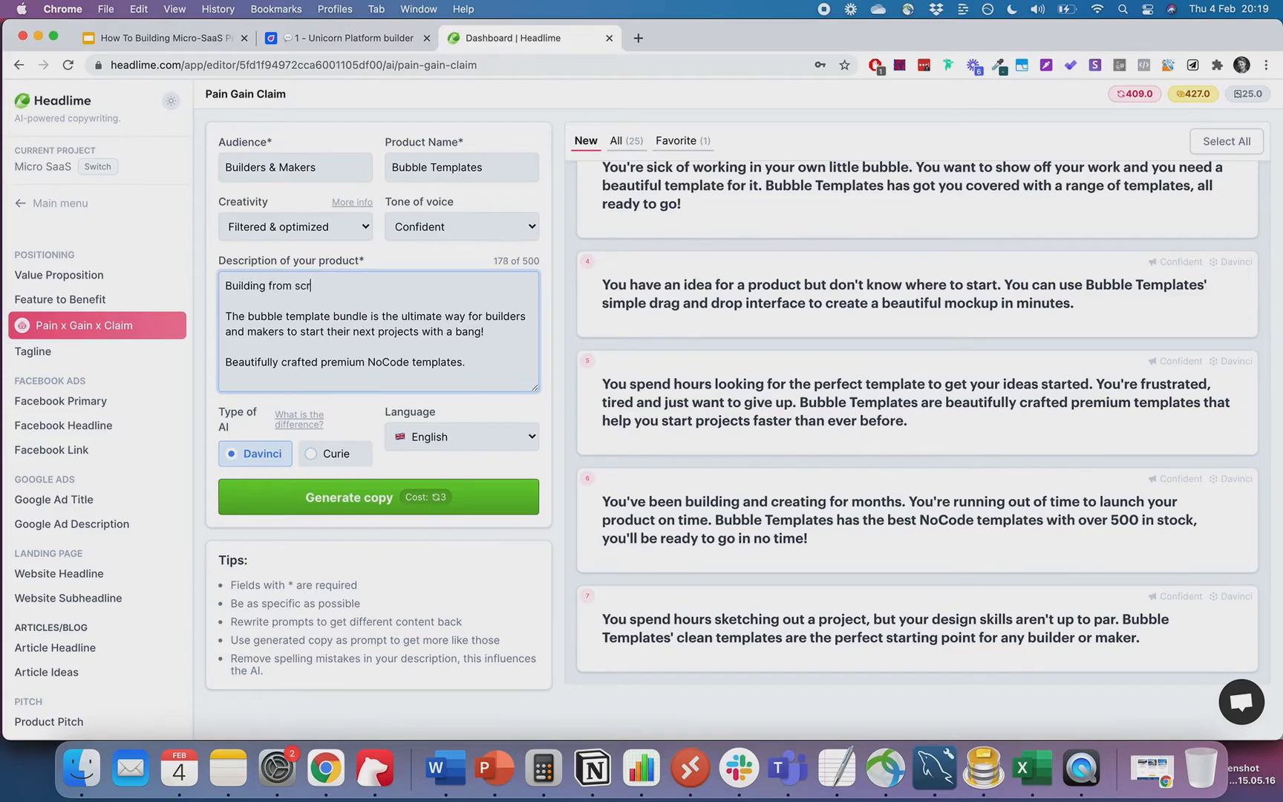
{"action": "type", "text": "atch takes a lot of time and ebergy"}
{"action": "key", "text": "BackSpace"}
{"action": "key", "text": "BackSpace"}
{"action": "key", "text": "BackSpace"}
{"action": "key", "text": "BackSpace"}
{"action": "key", "text": "BackSpace"}
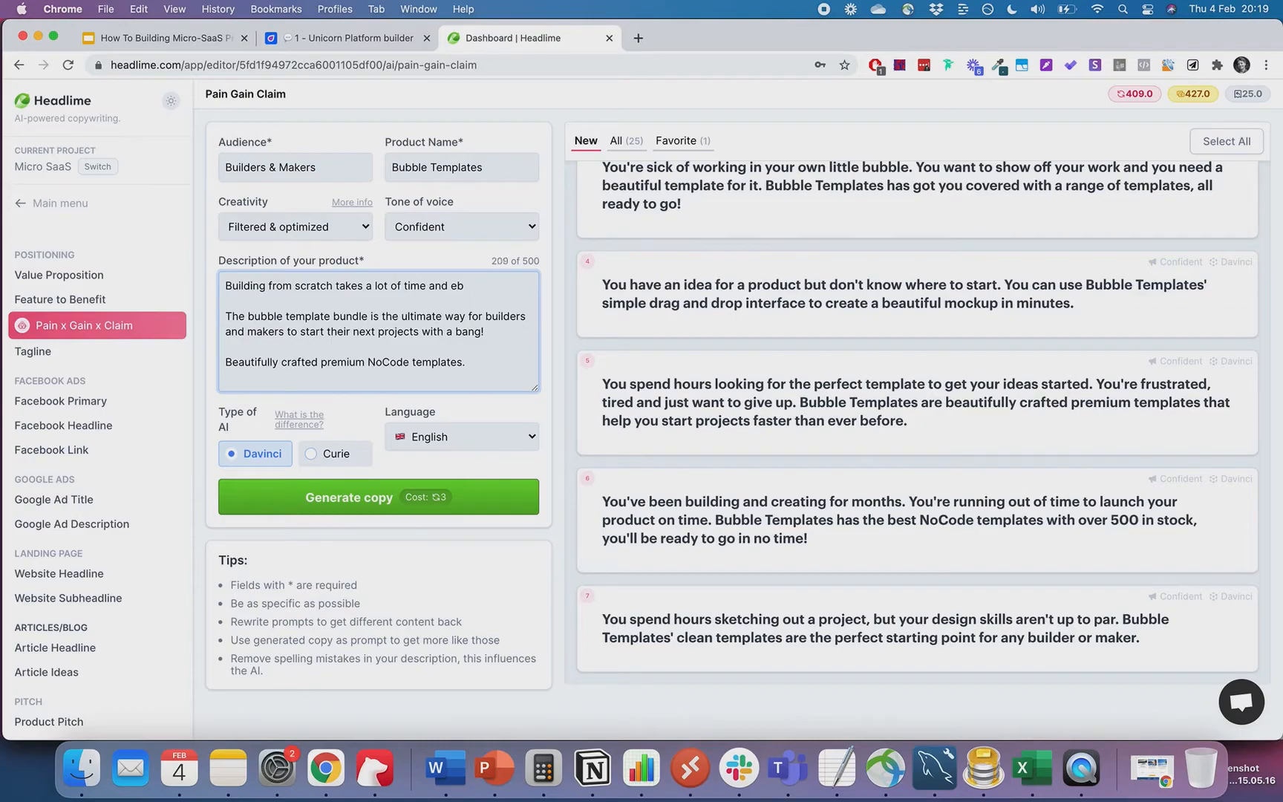
{"action": "type", "text": "nergy"}
{"action": "type", "text": " that could bu"}
{"action": "type", "text": " us"}
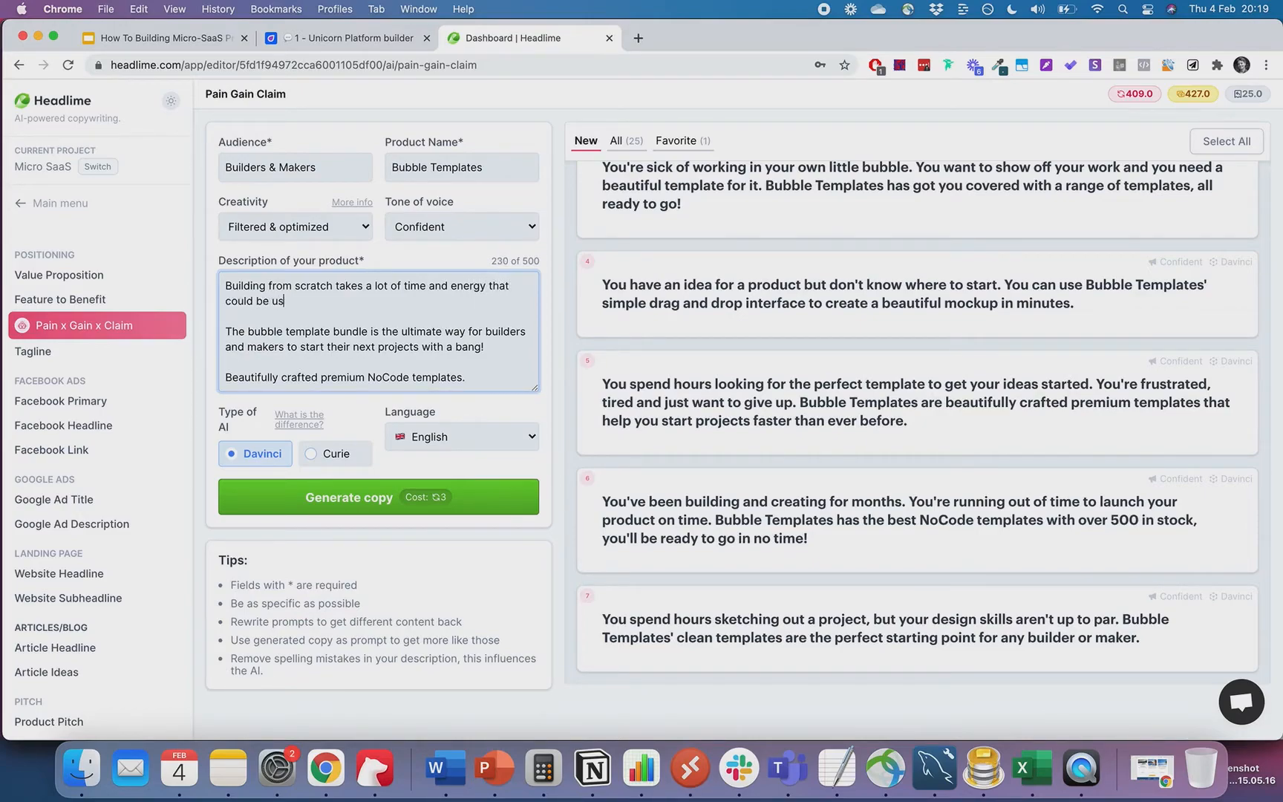
{"action": "type", "text": "ed for better things. With a ppremium"}
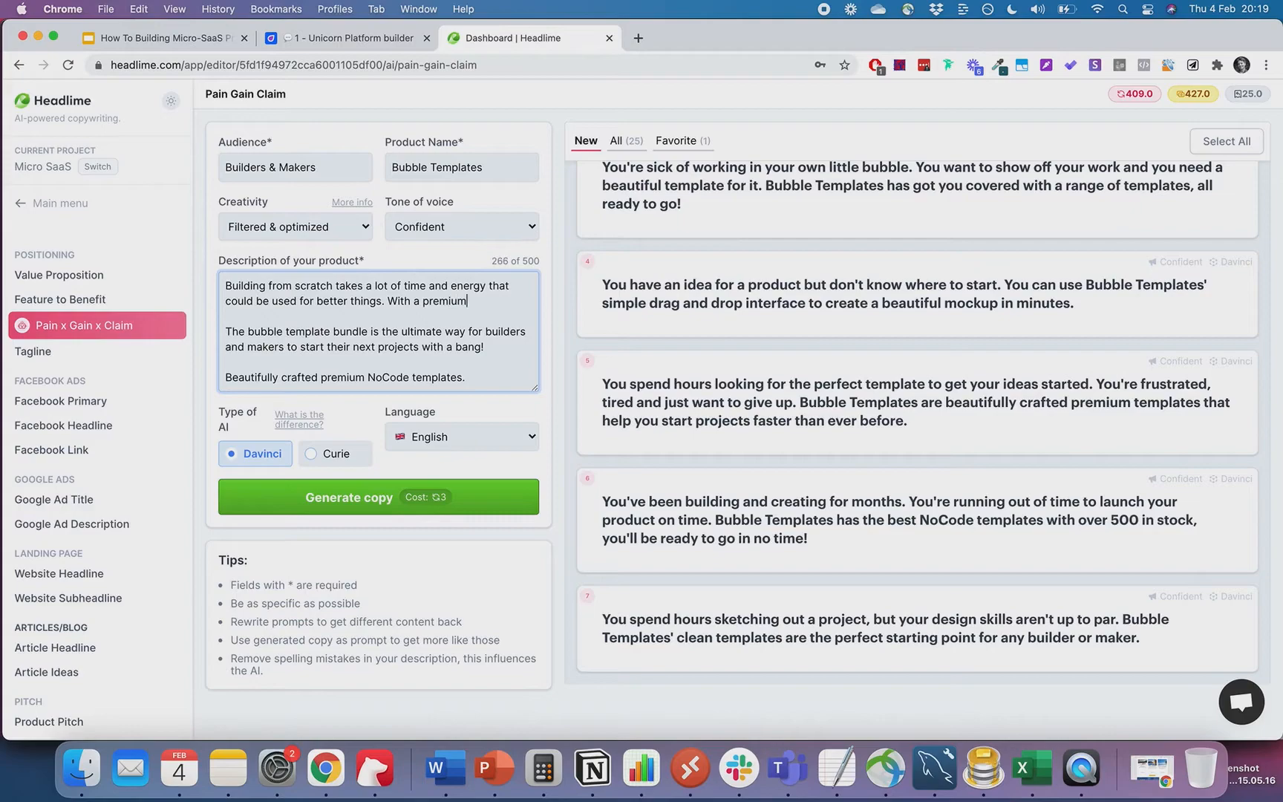
{"action": "type", "text": " bubble templates as a start you ha"}
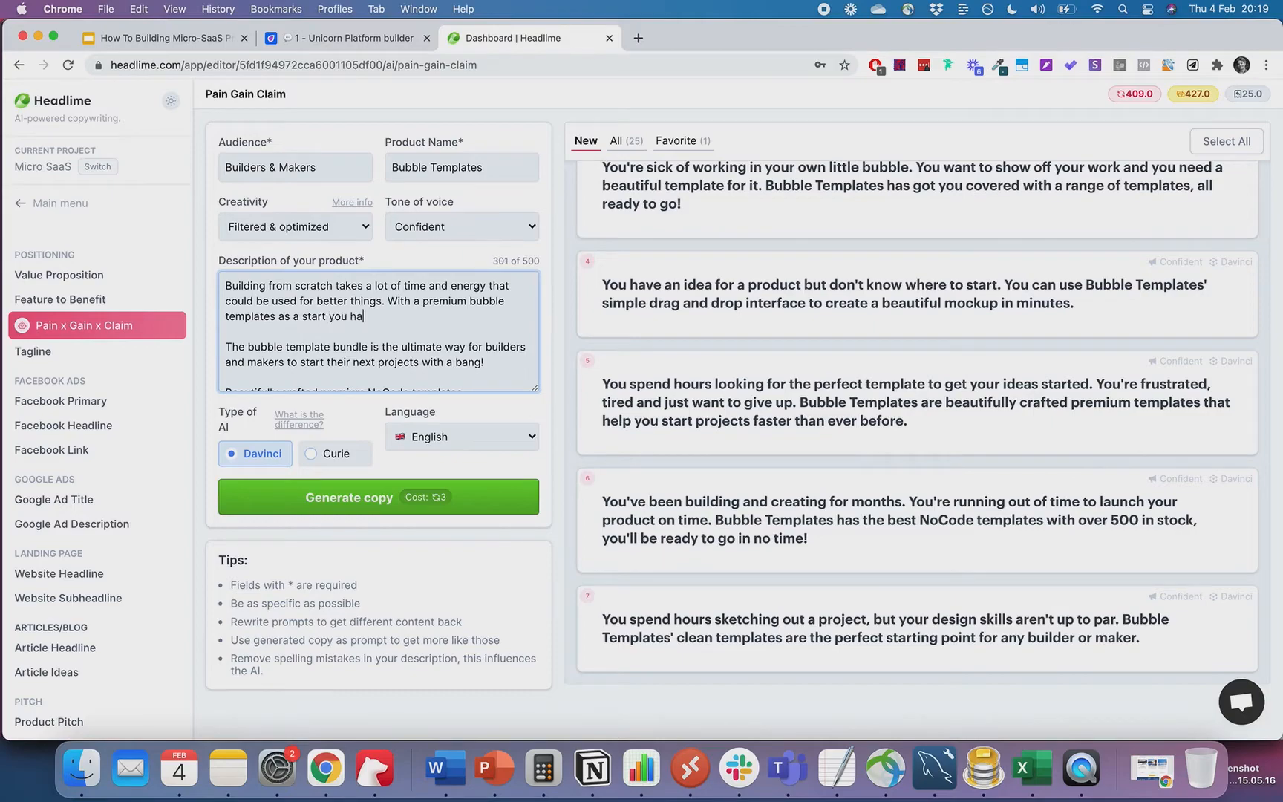
{"action": "type", "text": "ve the best"}
{"action": "key", "text": "BackSpace"}
{"action": "key", "text": "BackSpace"}
{"action": "key", "text": "BackSpace"}
{"action": "key", "text": "BackSpace"}
{"action": "key", "text": "BackSpace"}
{"action": "key", "text": "BackSpace"}
{"action": "key", "text": "BackSpace"}
{"action": "key", "text": "BackSpace"}
{"action": "key", "text": "BackSpace"}
{"action": "key", "text": "BackSpace"}
{"action": "key", "text": "BackSpace"}
{"action": "key", "text": "BackSpace"}
{"action": "type", "text": "will save"}
{"action": "left_click", "coordinate": [268, 285]}
{"action": "type", "text": "apps"}
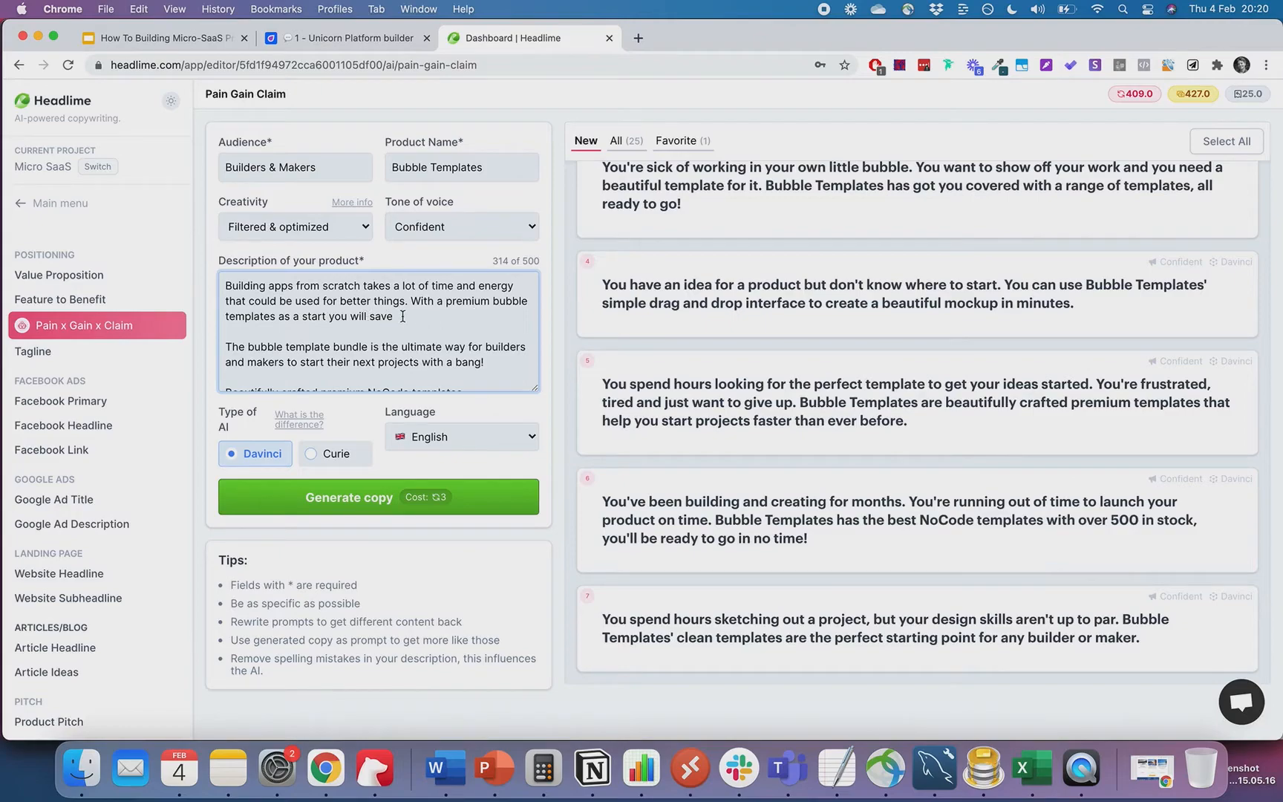
{"action": "double_click", "coordinate": [374, 317]}
{"action": "type", "text": "be off the the races."}
- Regenerate pitches from the revised description and favourite the 'You're running out of time…' pitch
{"action": "left_click", "coordinate": [414, 497]}
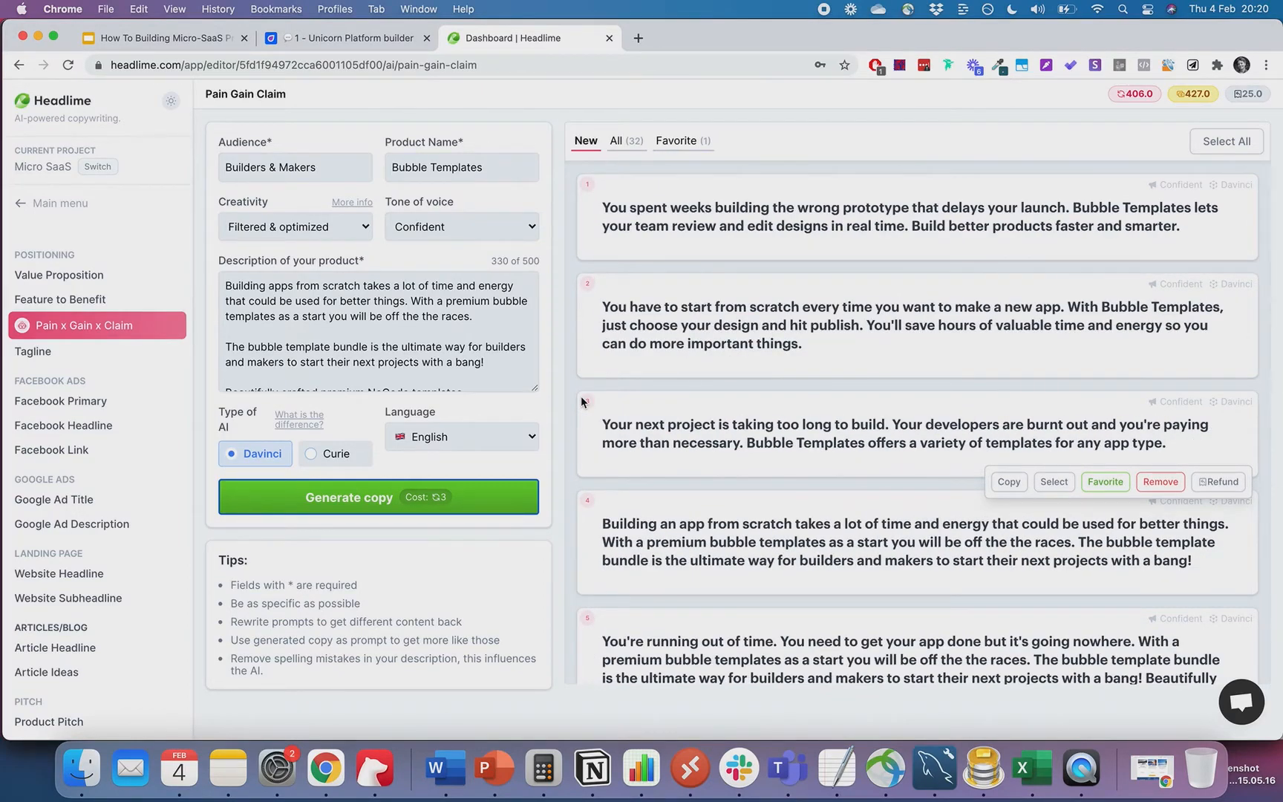
{"action": "scroll", "coordinate": [913, 221], "scroll_direction": "down", "scroll_amount": 3}
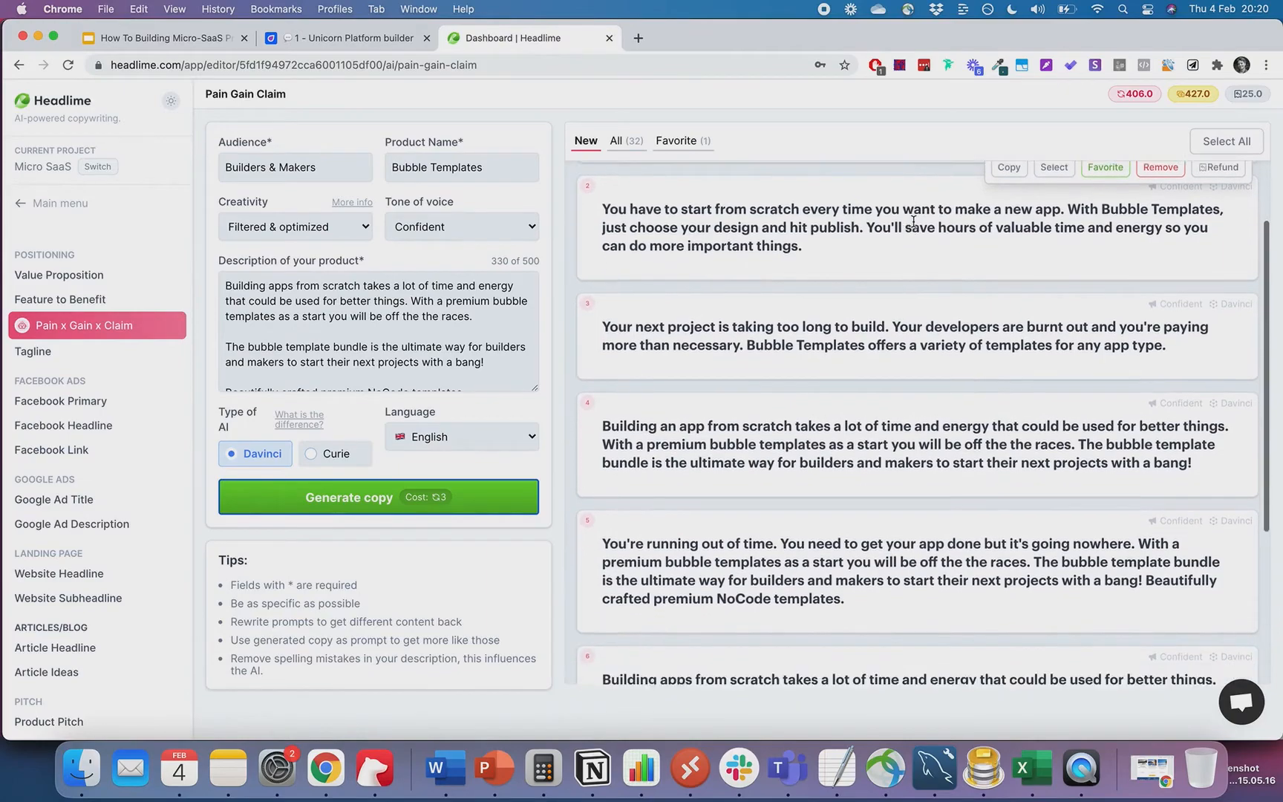
{"action": "scroll", "coordinate": [913, 221], "scroll_direction": "down", "scroll_amount": 1}
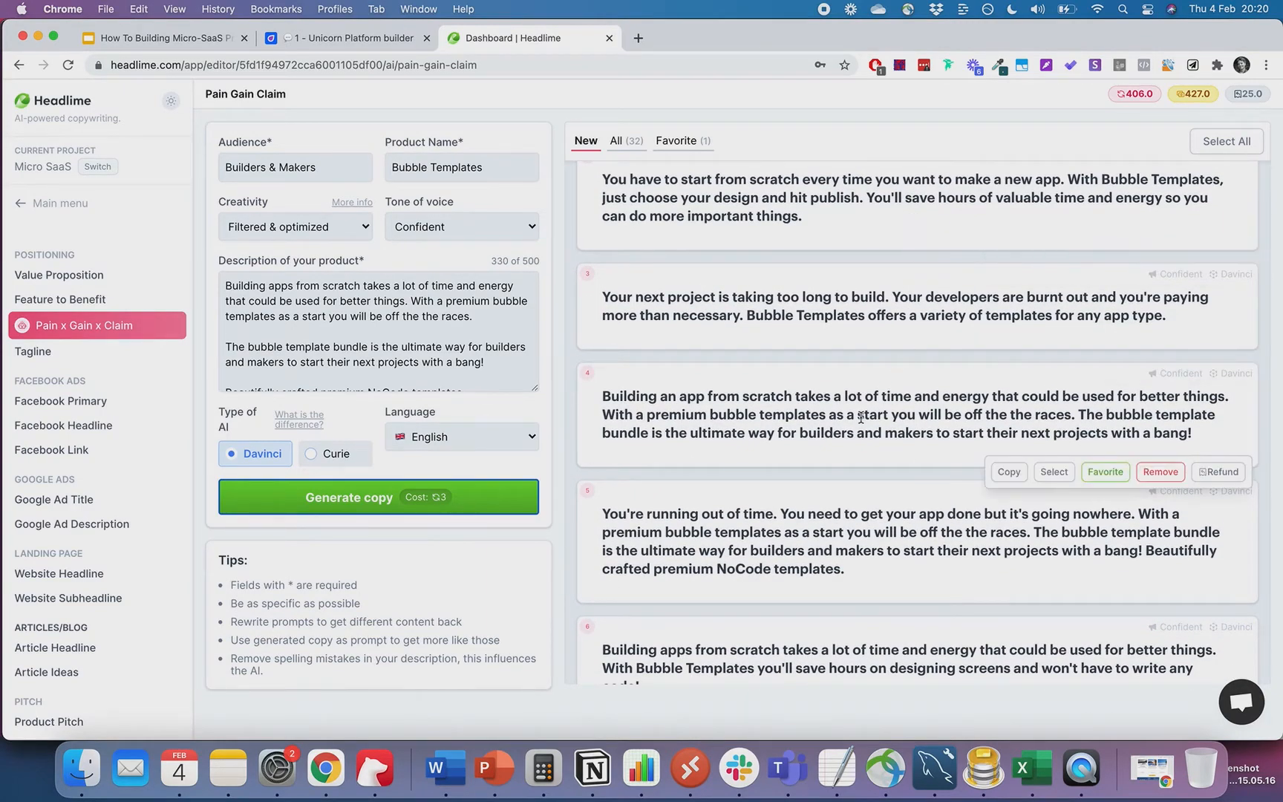
{"action": "scroll", "coordinate": [860, 417], "scroll_direction": "down", "scroll_amount": 4}
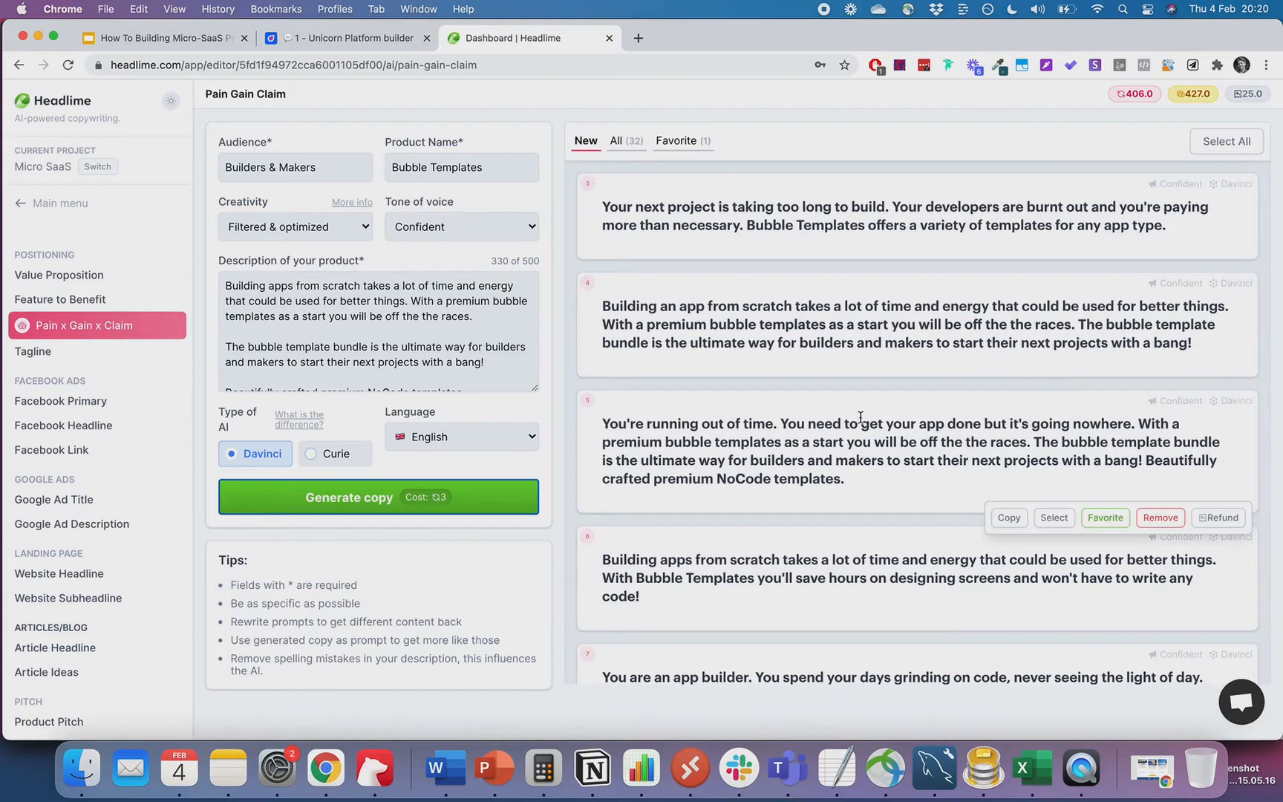
{"action": "scroll", "coordinate": [891, 256], "scroll_direction": "down", "scroll_amount": 3}
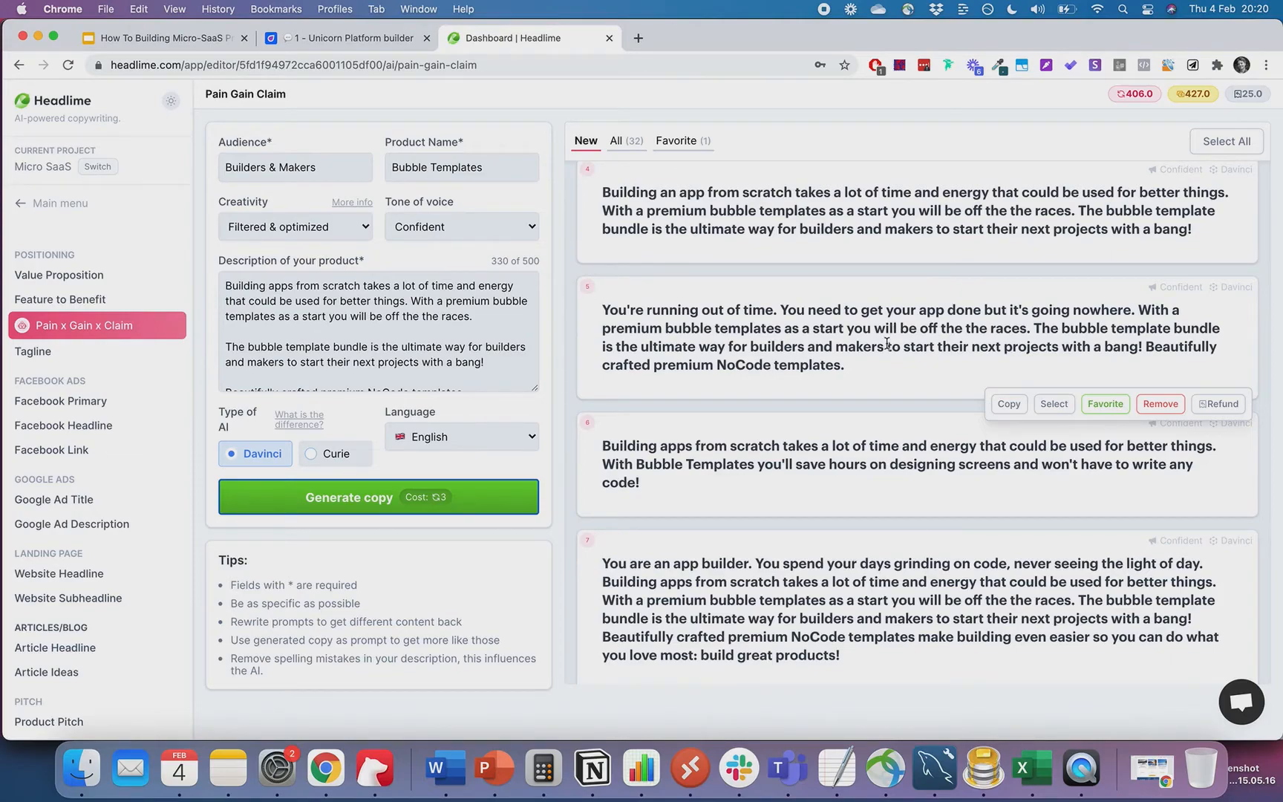
{"action": "left_click", "coordinate": [1092, 405]}
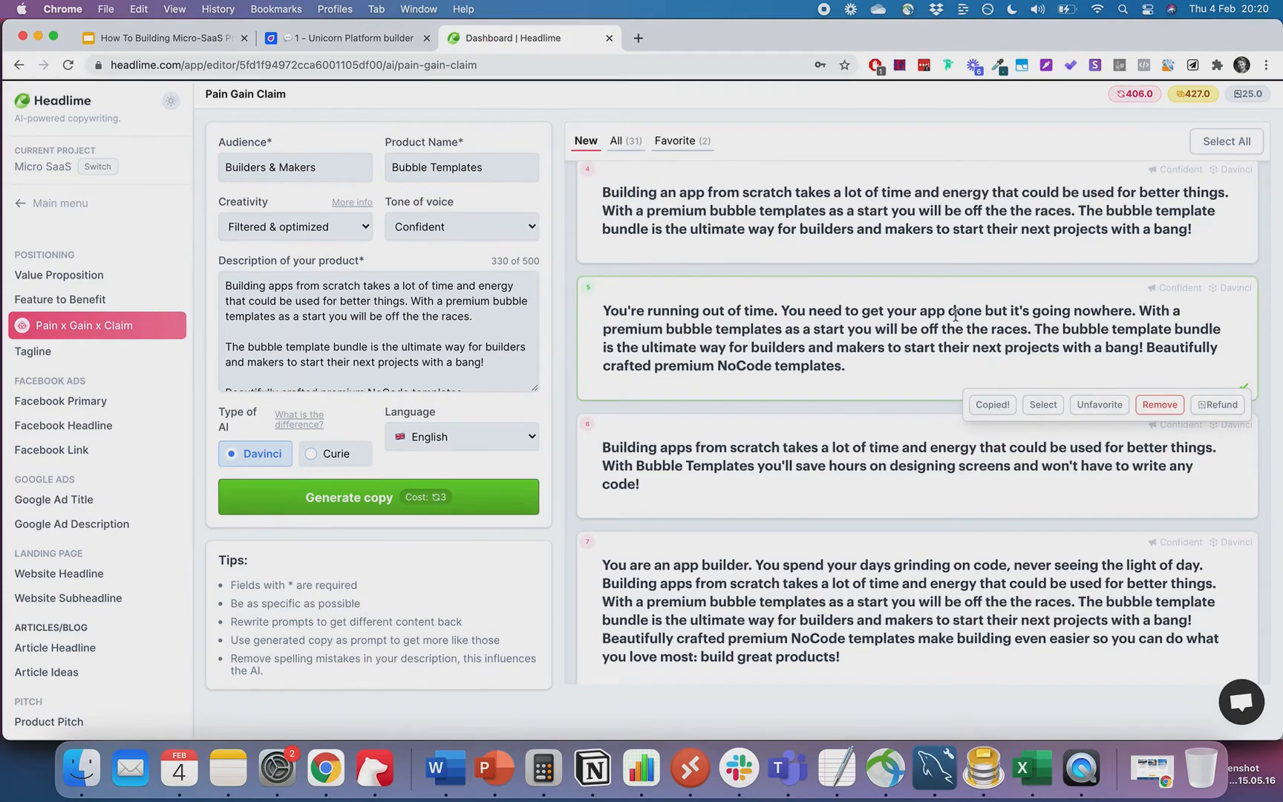
{"action": "scroll", "coordinate": [965, 334], "scroll_direction": "down", "scroll_amount": 1}
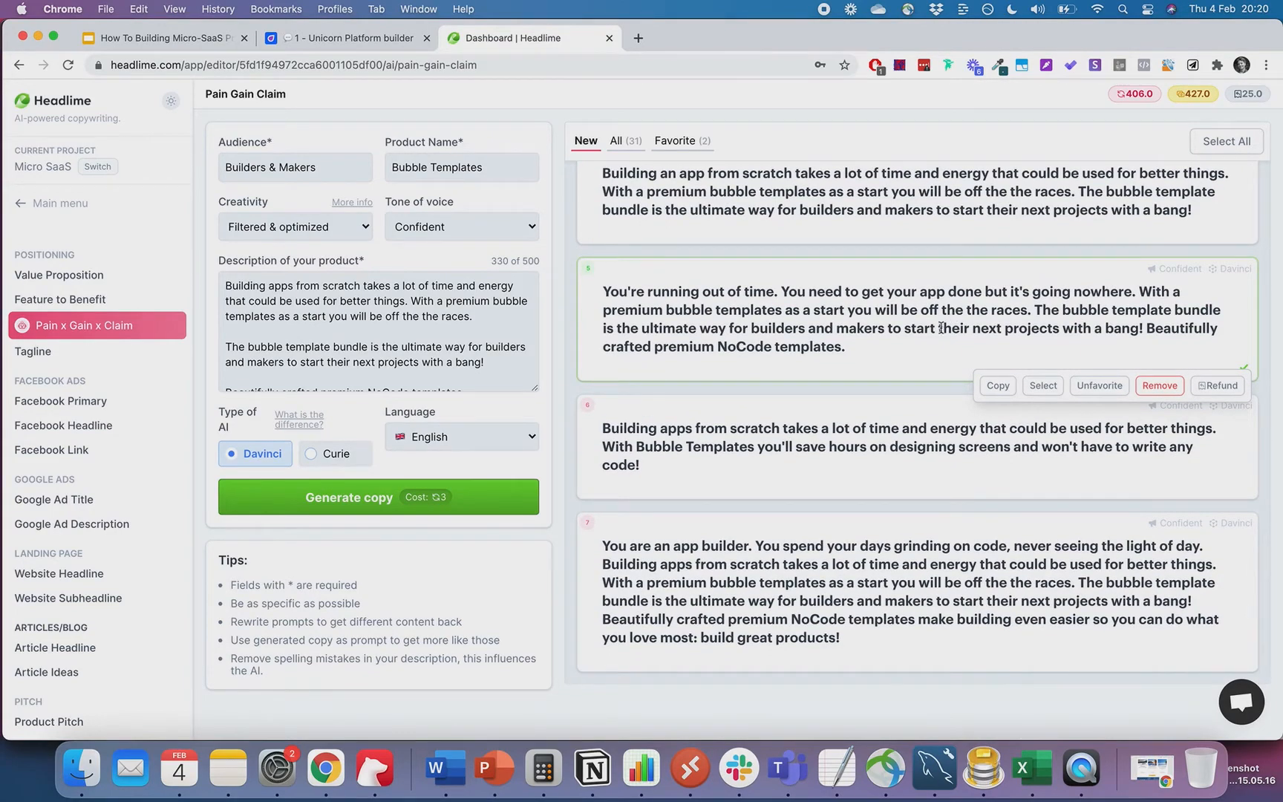
{"action": "scroll", "coordinate": [928, 446], "scroll_direction": "up", "scroll_amount": 5}
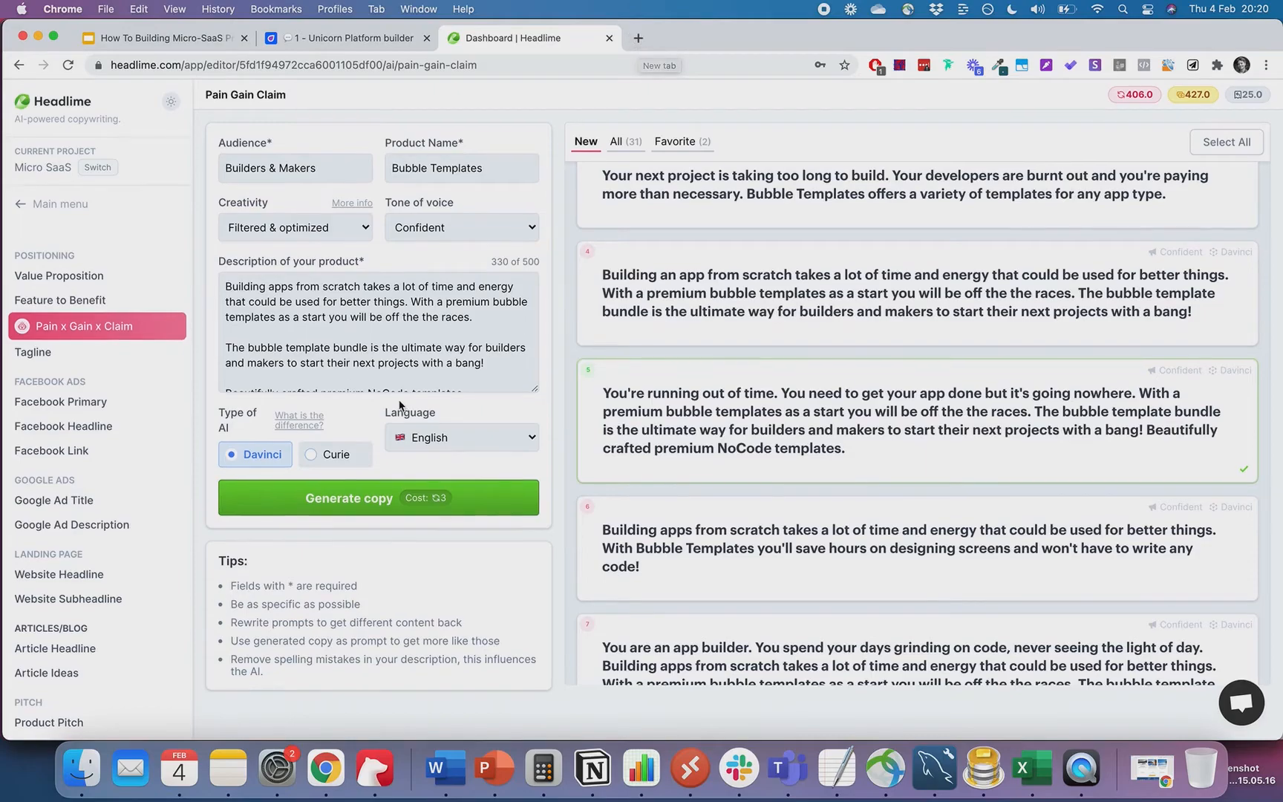
{"action": "scroll", "coordinate": [426, 349], "scroll_direction": "down", "scroll_amount": 1}
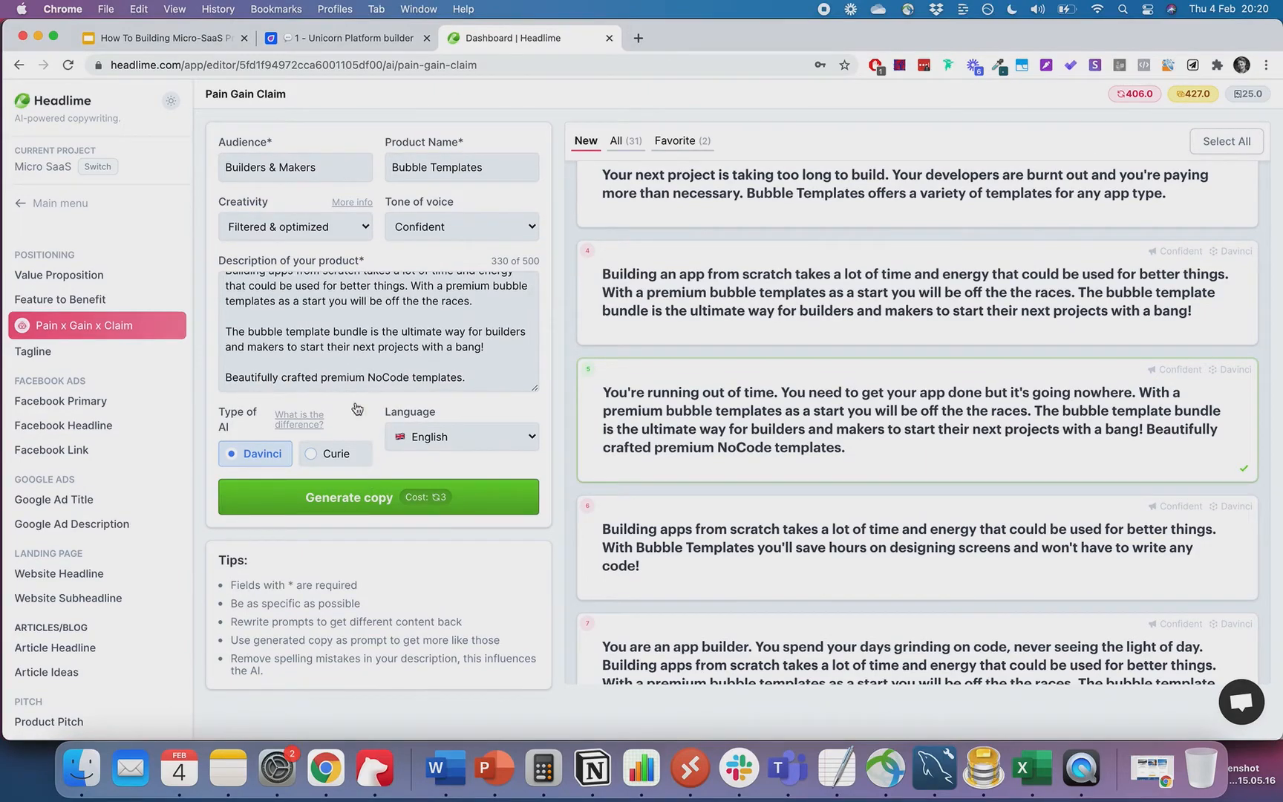
{"action": "left_click", "coordinate": [80, 301]}
- Generate Feature to Benefit lines and copy 'Build your next app with a premium template.'
{"action": "left_click", "coordinate": [317, 497]}
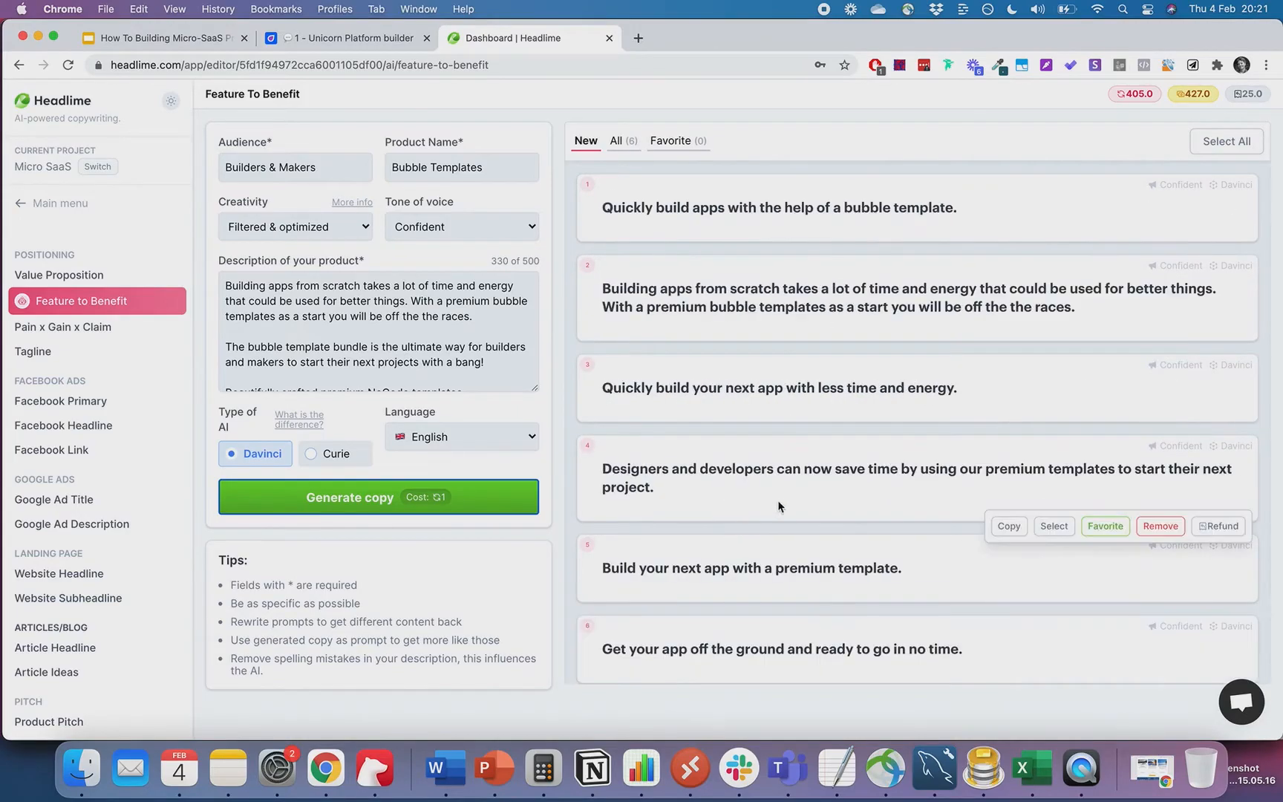
{"action": "scroll", "coordinate": [780, 503], "scroll_direction": "down", "scroll_amount": 3}
{"action": "mouse_move", "coordinate": [871, 579]}
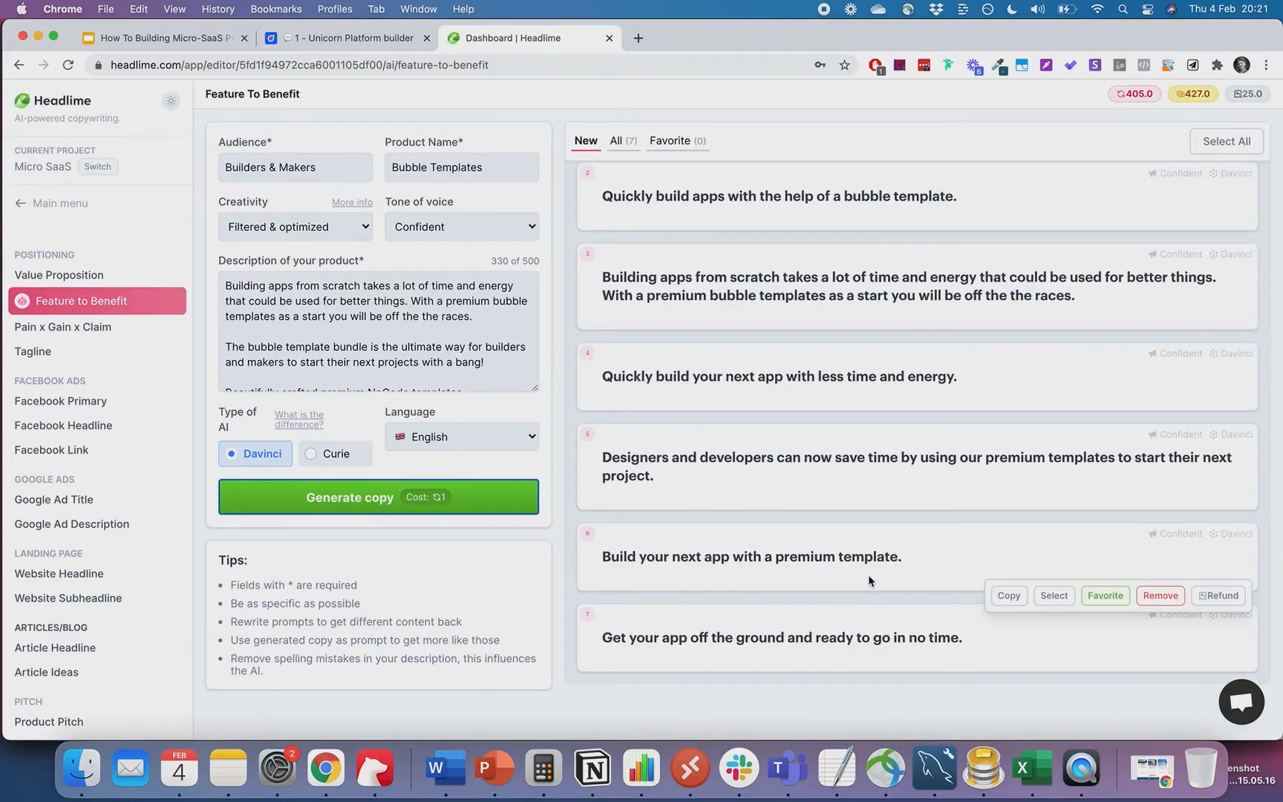
{"action": "left_click", "coordinate": [1010, 596]}
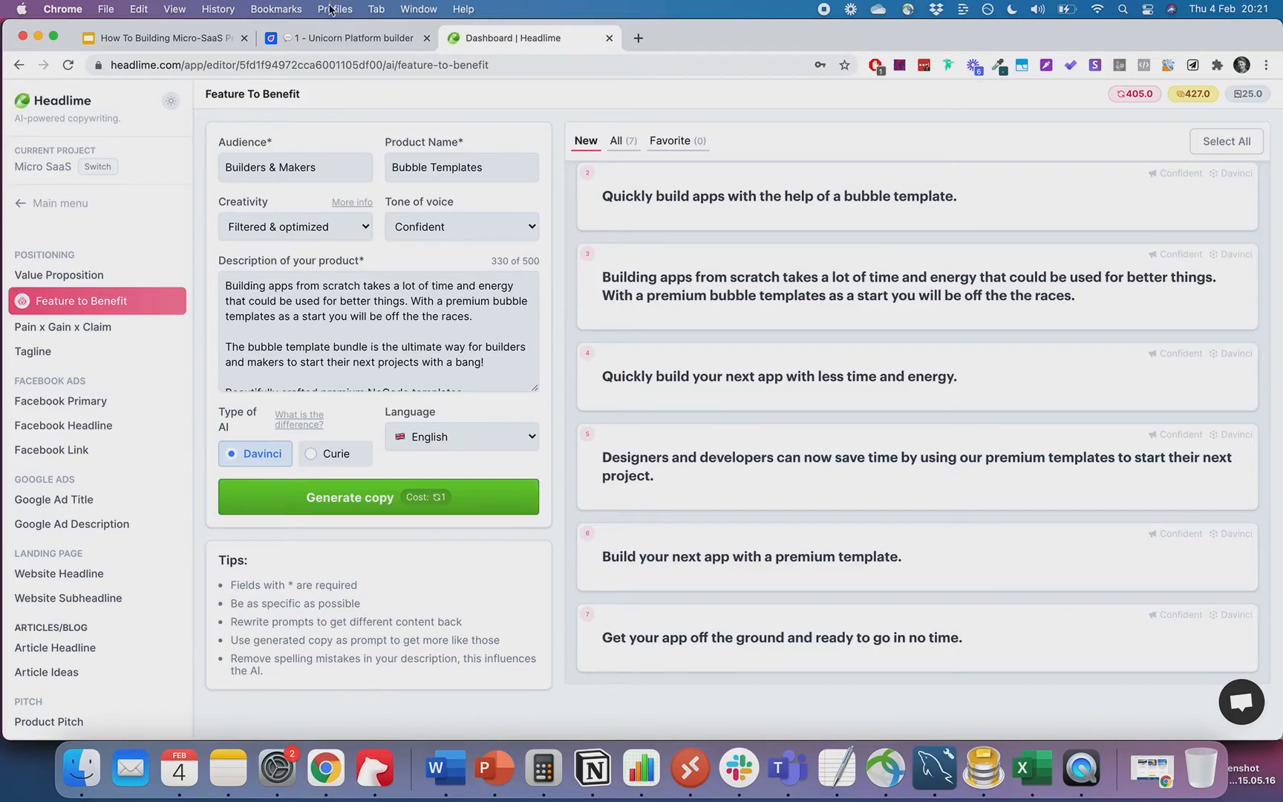
- Paste 'Build your next app with a premium template.' as the Unicorn Platform hero title, then return to Headlime
{"action": "left_click", "coordinate": [312, 40]}
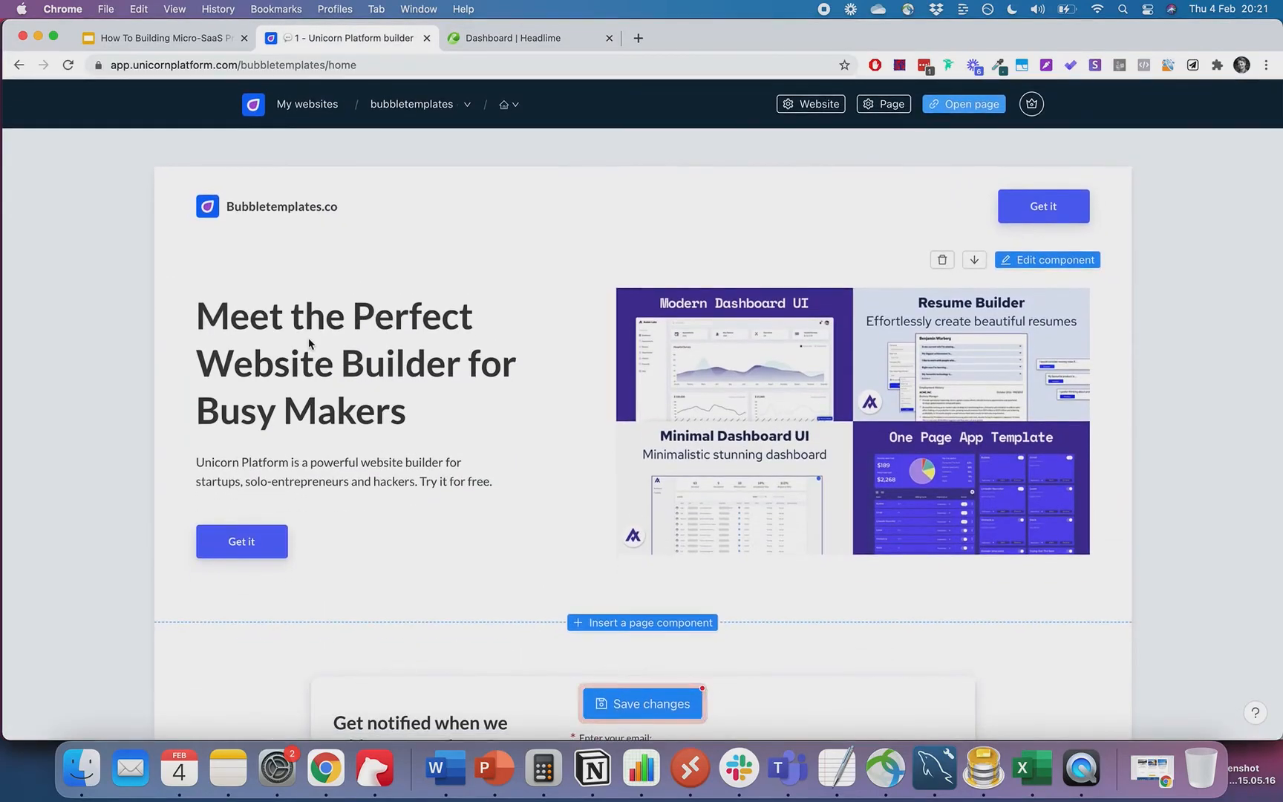
{"action": "triple_click", "coordinate": [309, 342]}
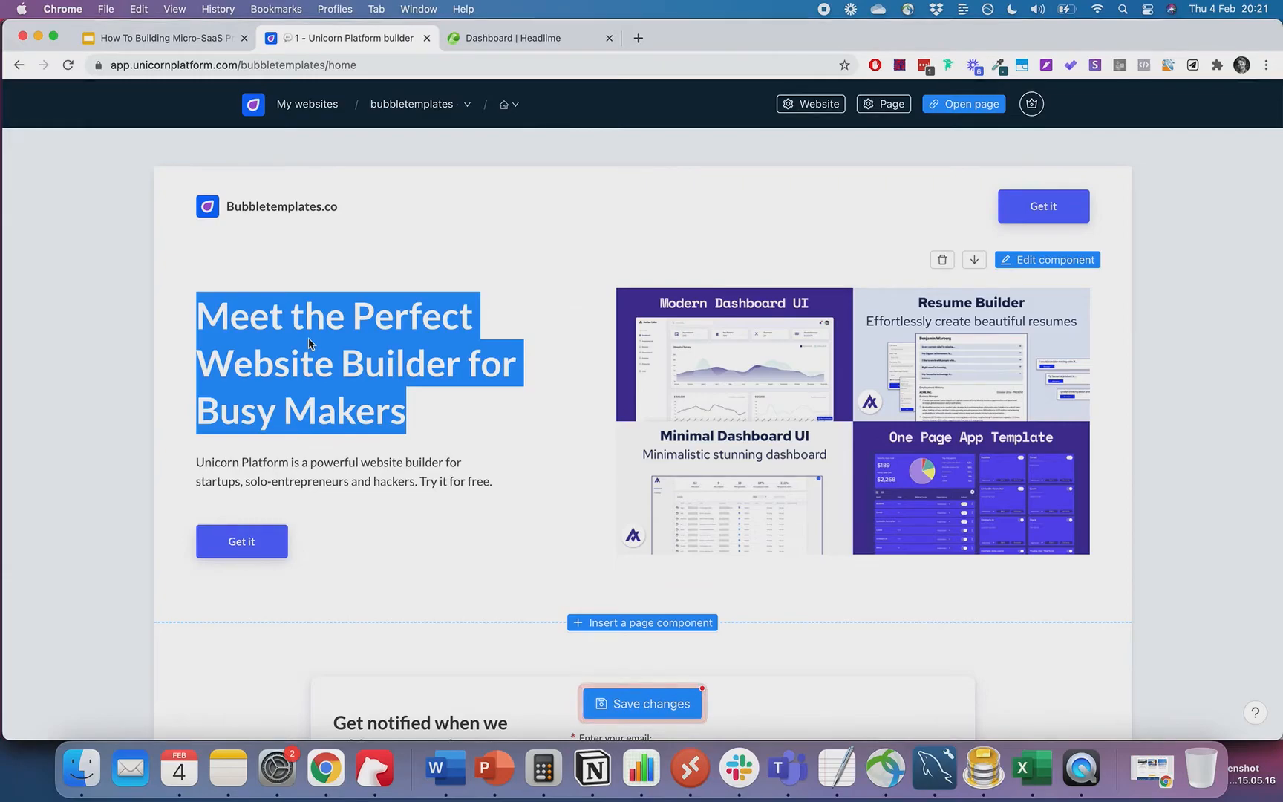
{"action": "left_click", "coordinate": [275, 329]}
{"action": "left_click", "coordinate": [1035, 260]}
{"action": "triple_click", "coordinate": [1039, 272]}
{"action": "key", "text": "cmd+v"}
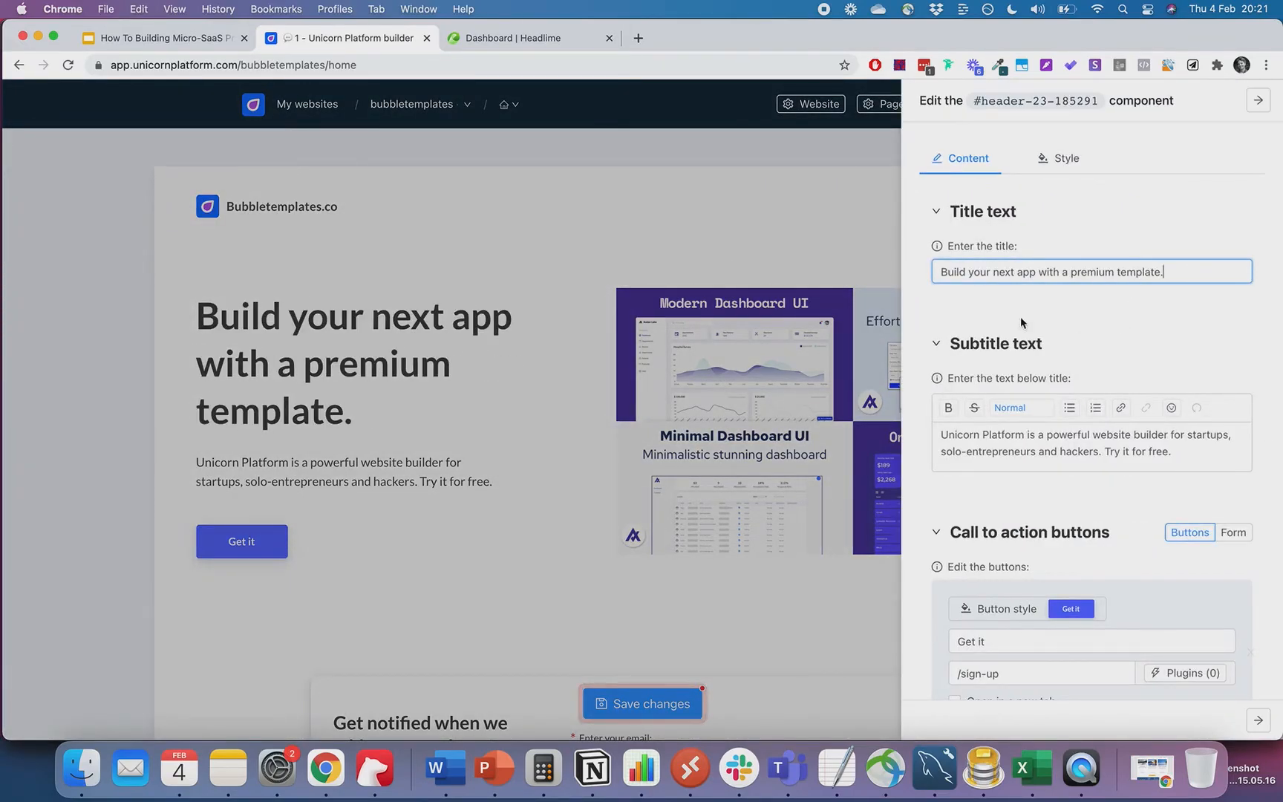
{"action": "left_click", "coordinate": [393, 336]}
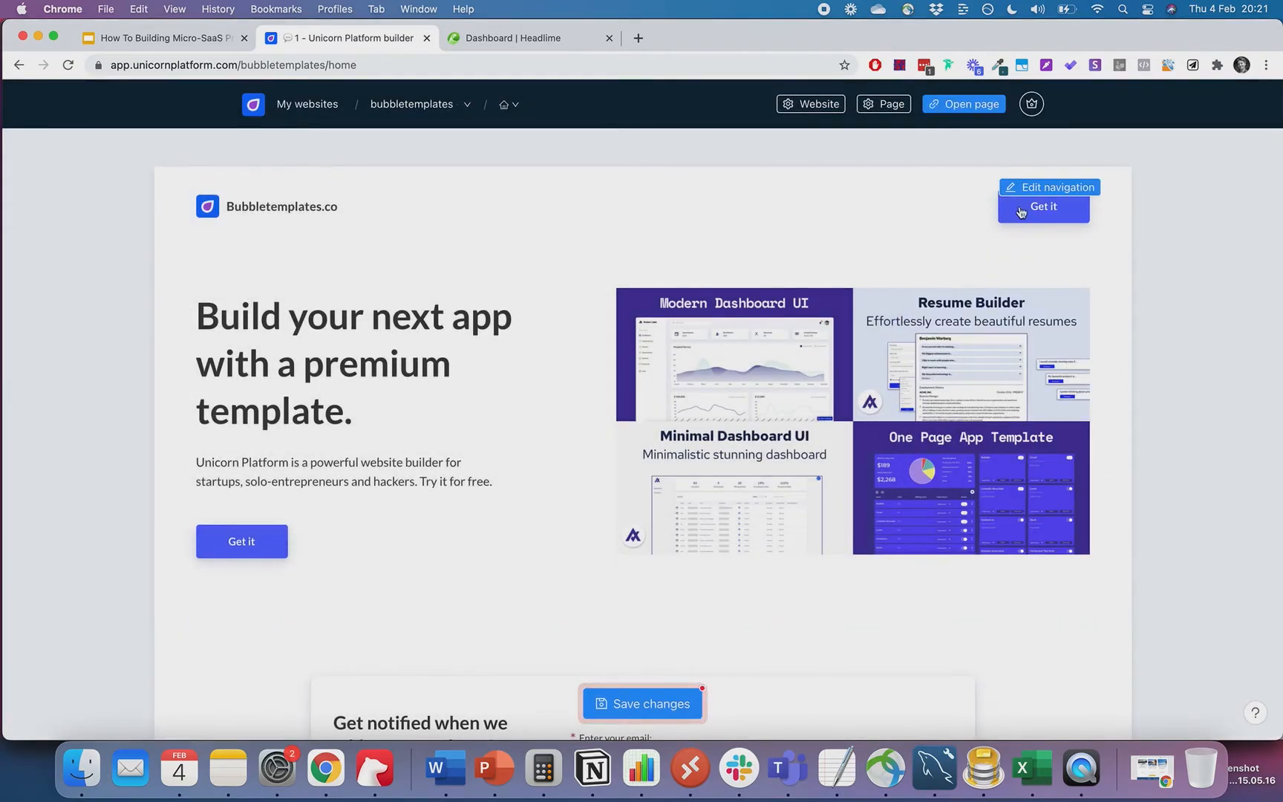
{"action": "left_click", "coordinate": [1028, 260]}
{"action": "left_click", "coordinate": [1029, 273]}
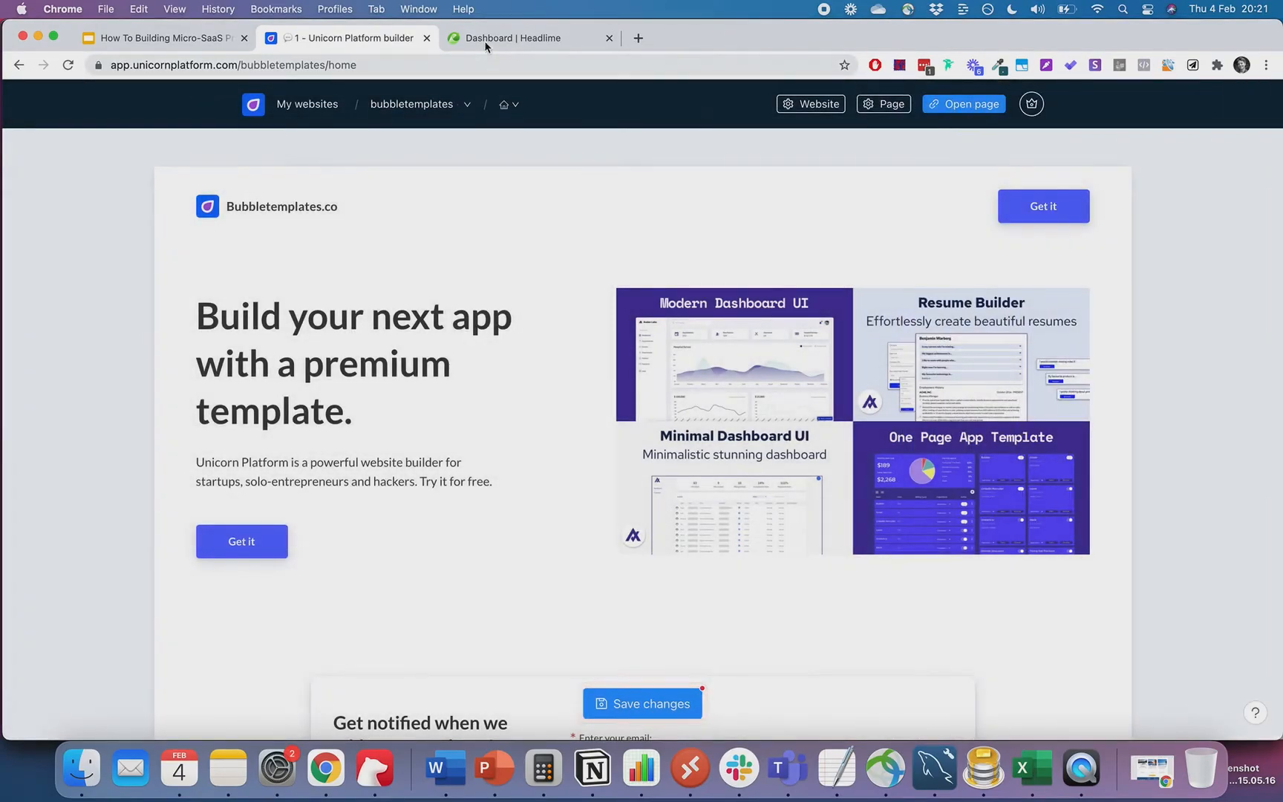
{"action": "left_click", "coordinate": [512, 38]}
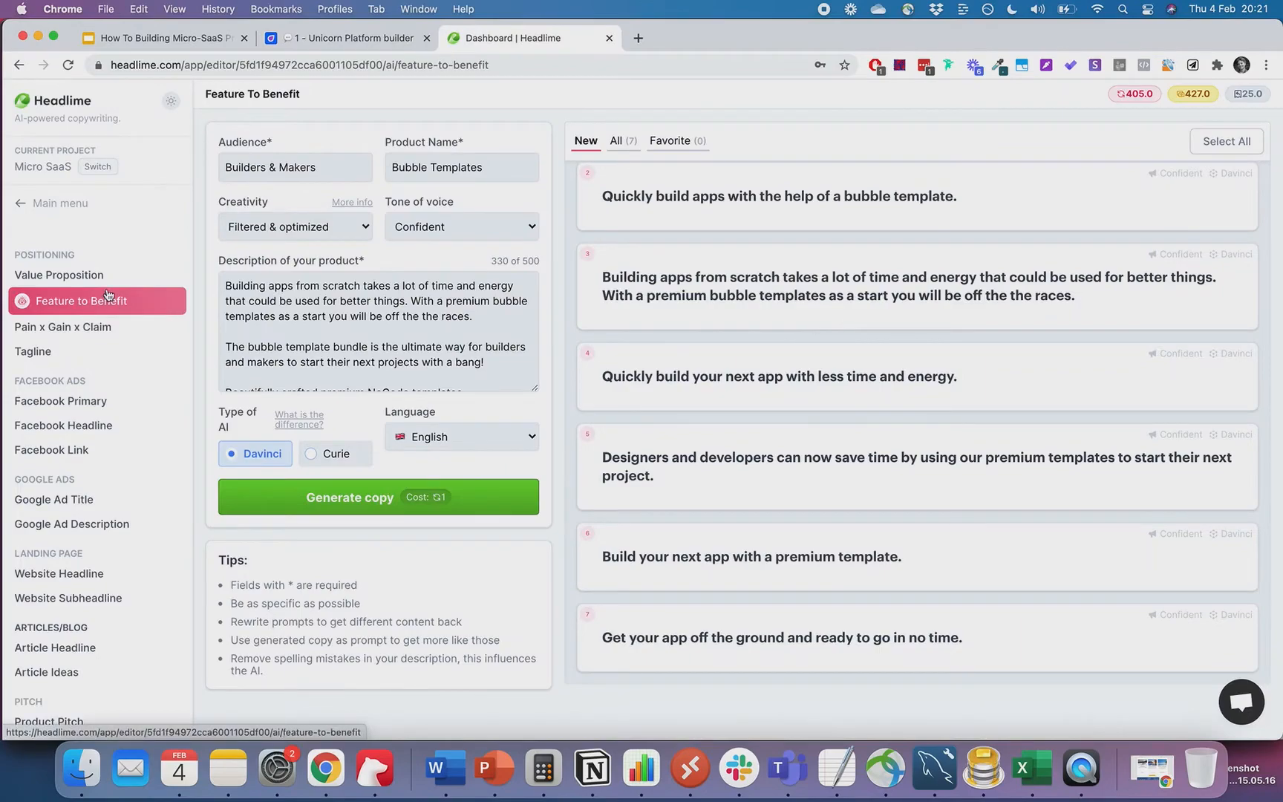
- Generate seven Bubble Templates taglines with Headlime's Tagline generator and look through the list
{"action": "left_click", "coordinate": [45, 352]}
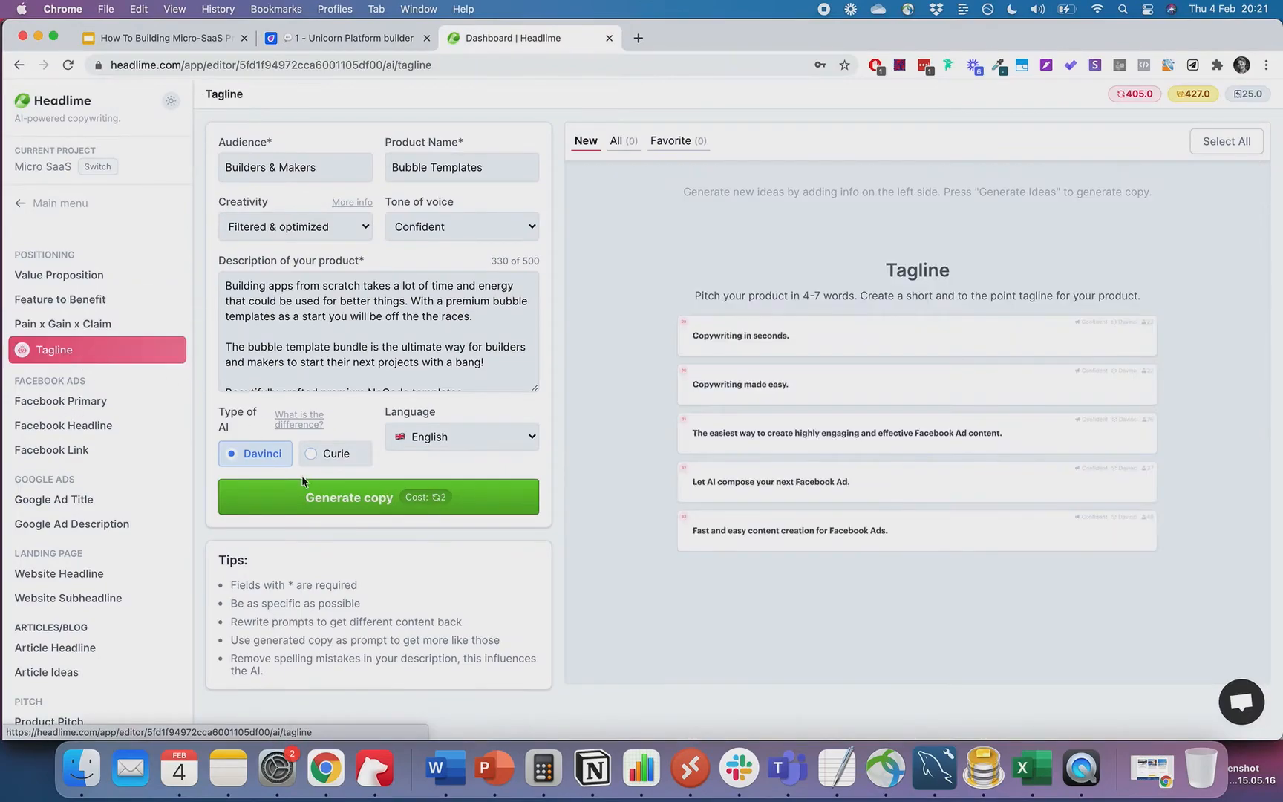
{"action": "left_click", "coordinate": [313, 505]}
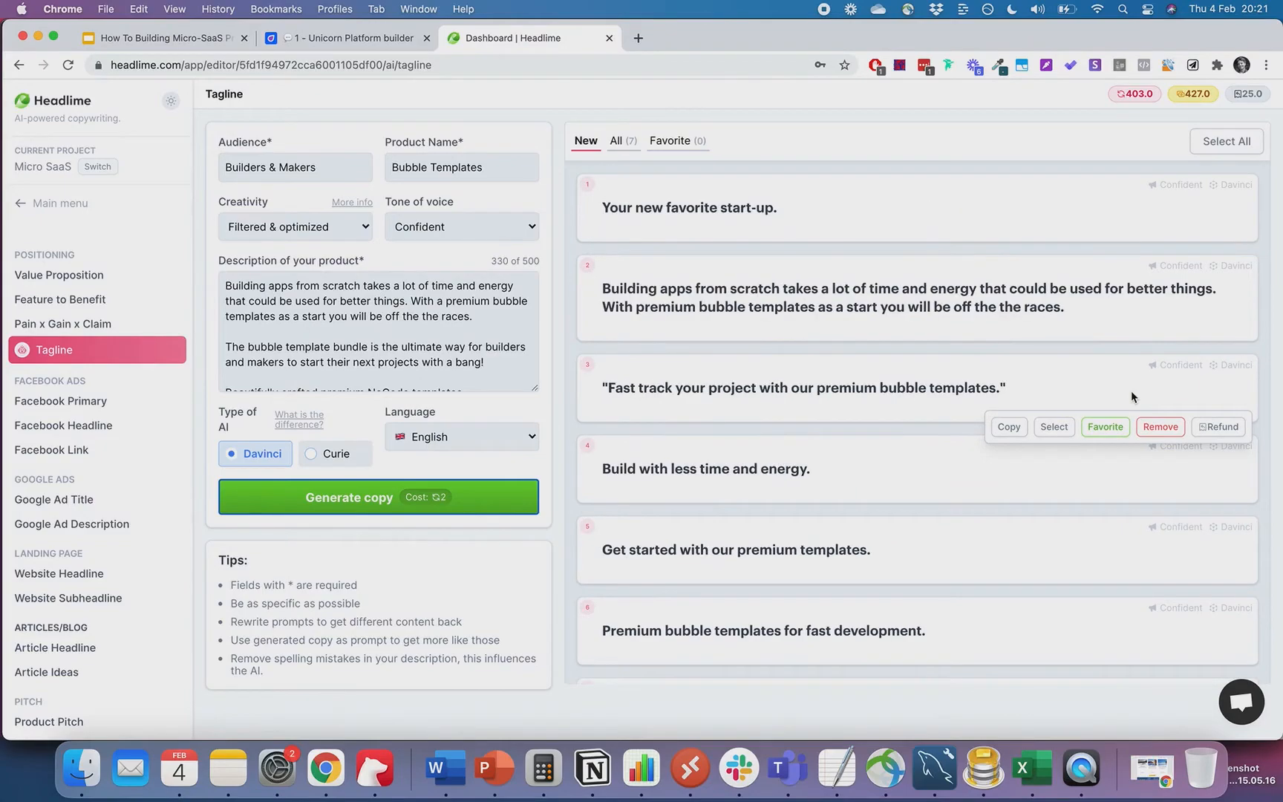
{"action": "scroll", "coordinate": [1132, 392], "scroll_direction": "down", "scroll_amount": 2}
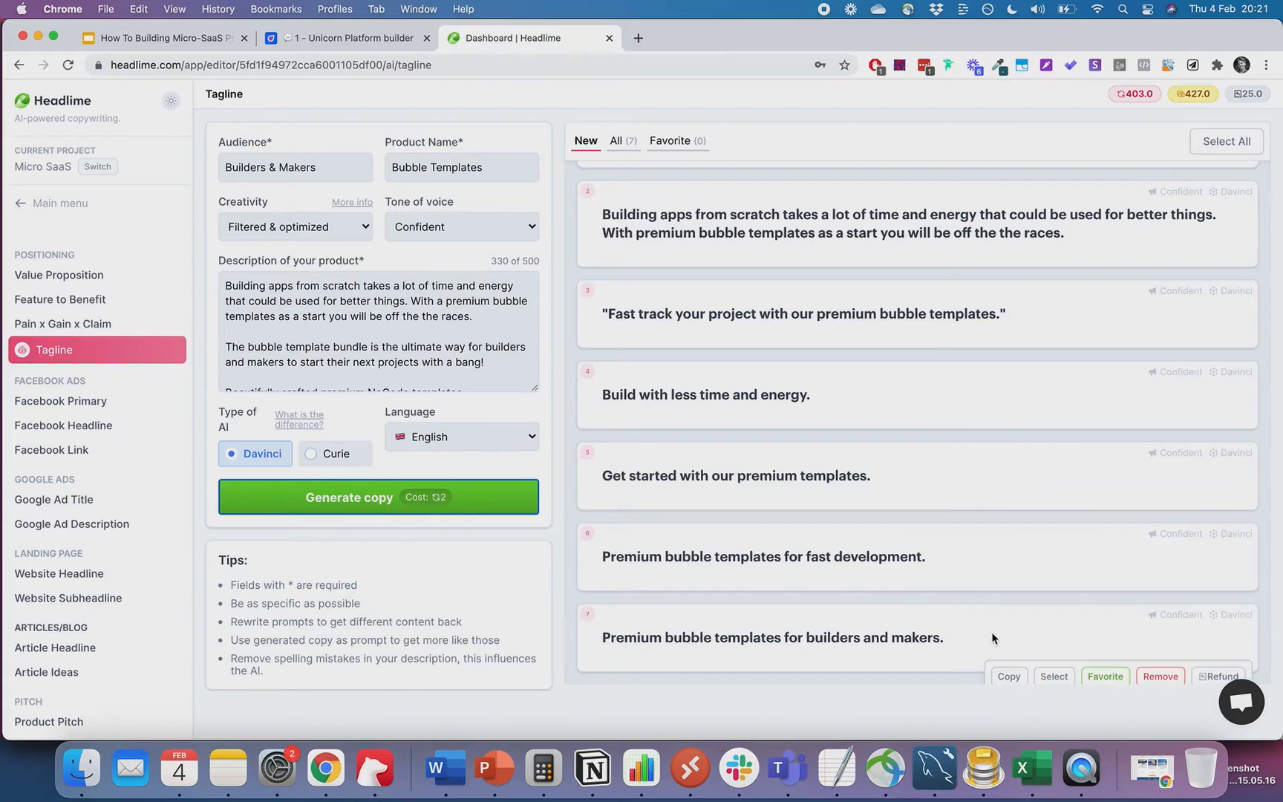
{"action": "scroll", "coordinate": [833, 490], "scroll_direction": "up", "scroll_amount": 2}
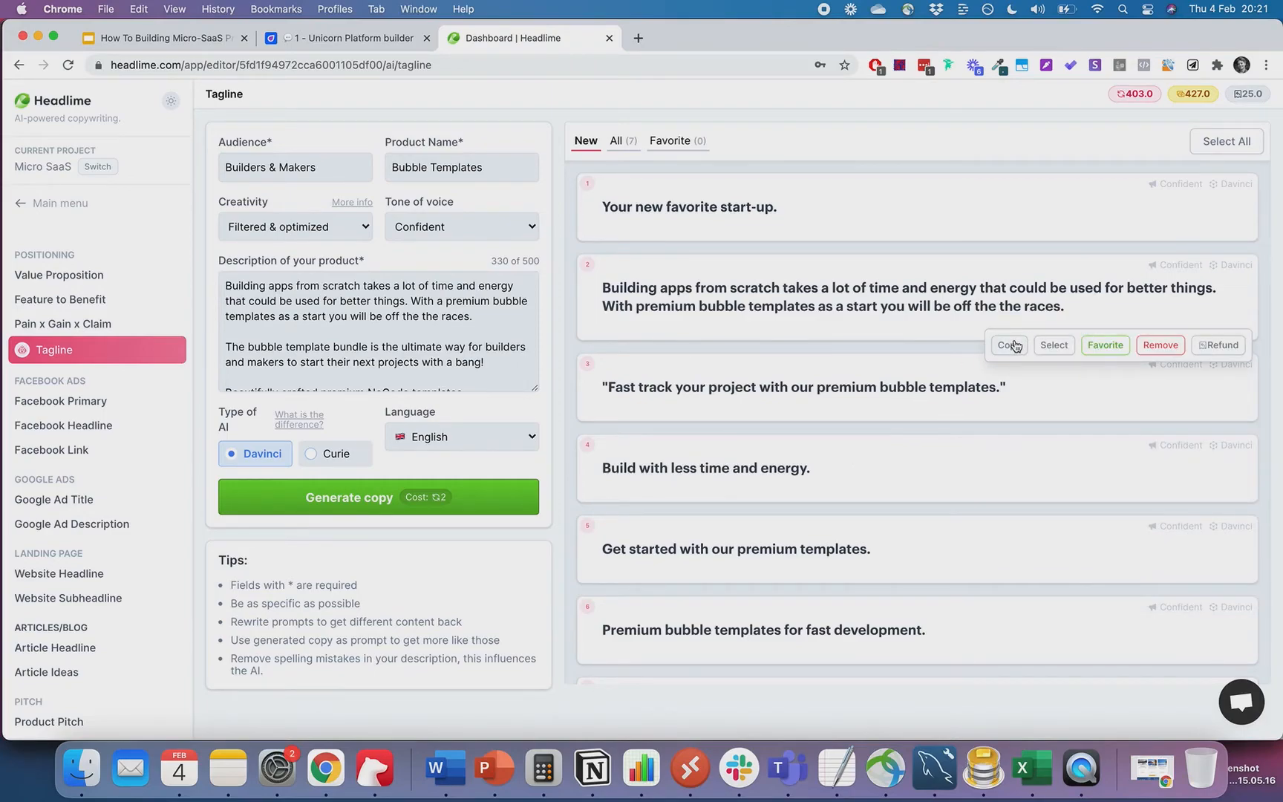
- Replace the hero subtitle with the tagline 'Premium bubble templates for builders and makers.'
{"action": "left_click", "coordinate": [1011, 346]}
{"action": "left_click", "coordinate": [349, 38]}
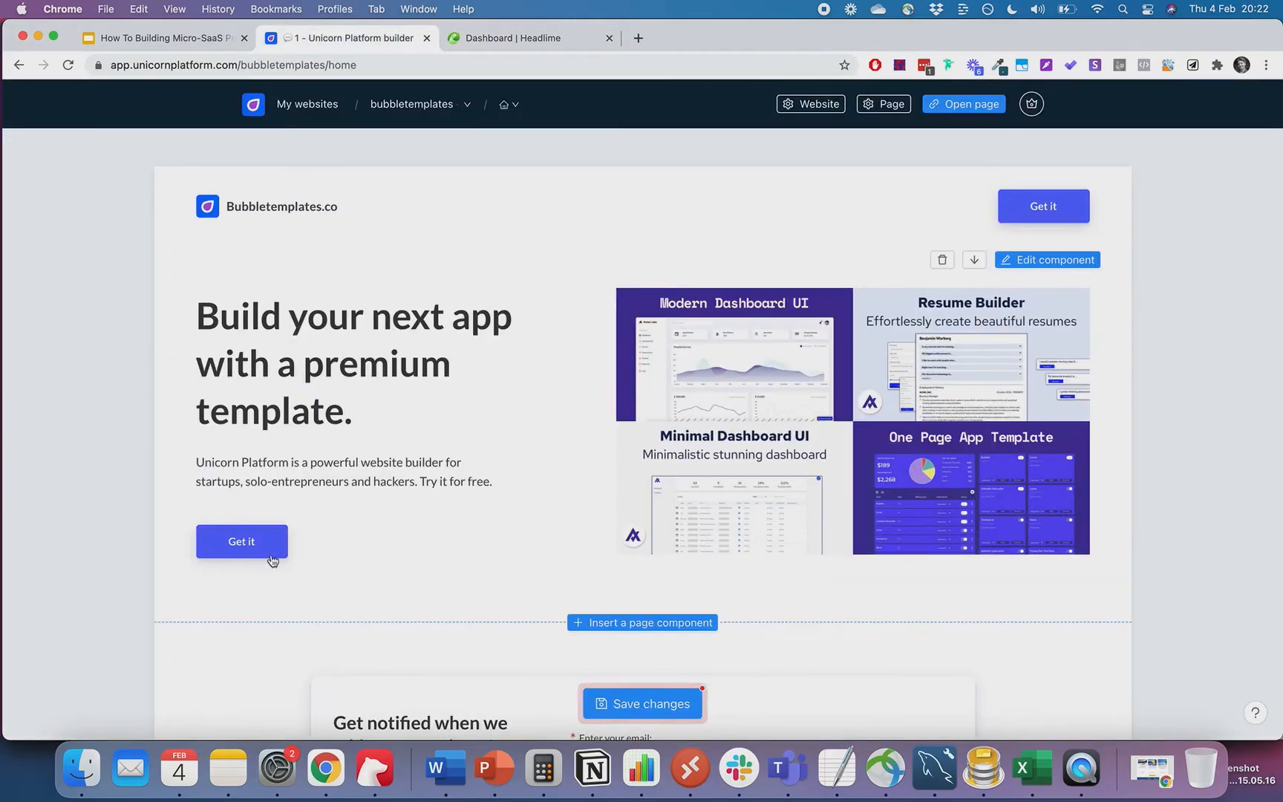
{"action": "left_click", "coordinate": [1012, 262]}
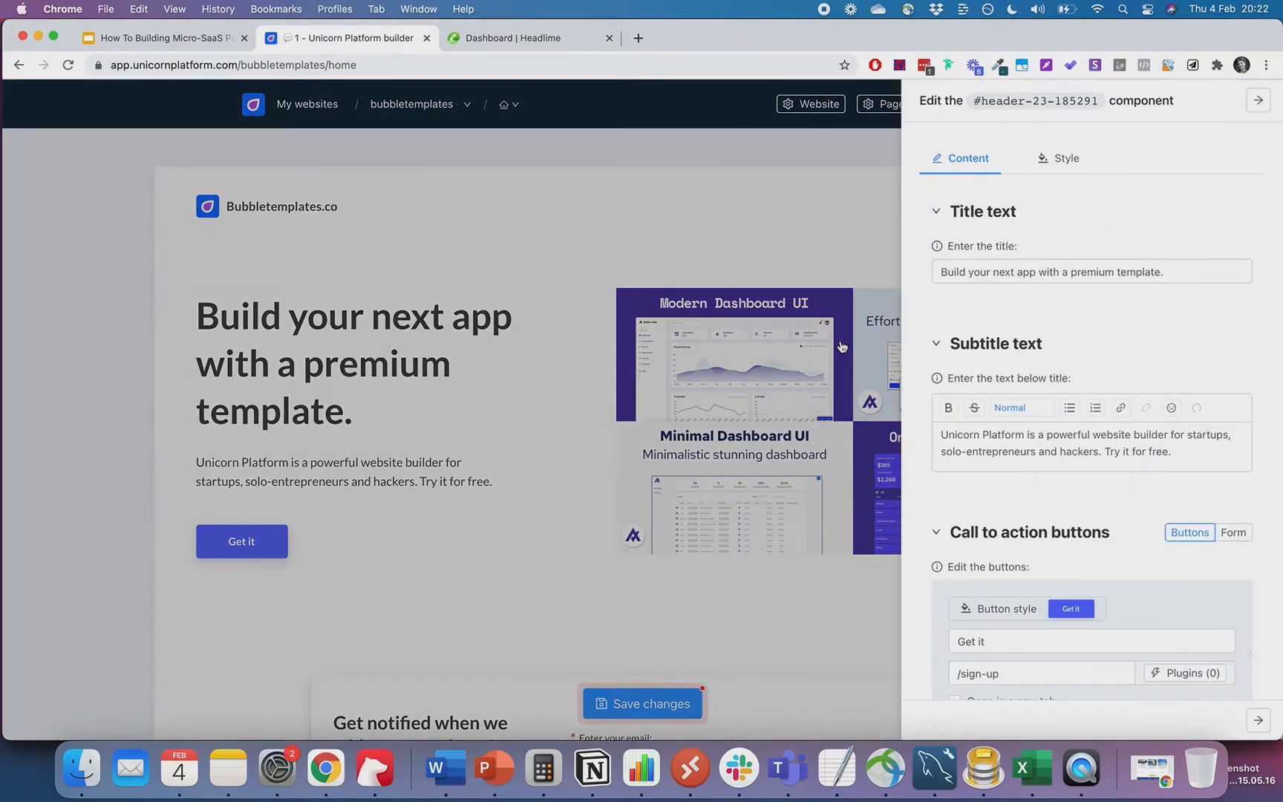
{"action": "triple_click", "coordinate": [1023, 444]}
{"action": "key", "text": "super+v"}
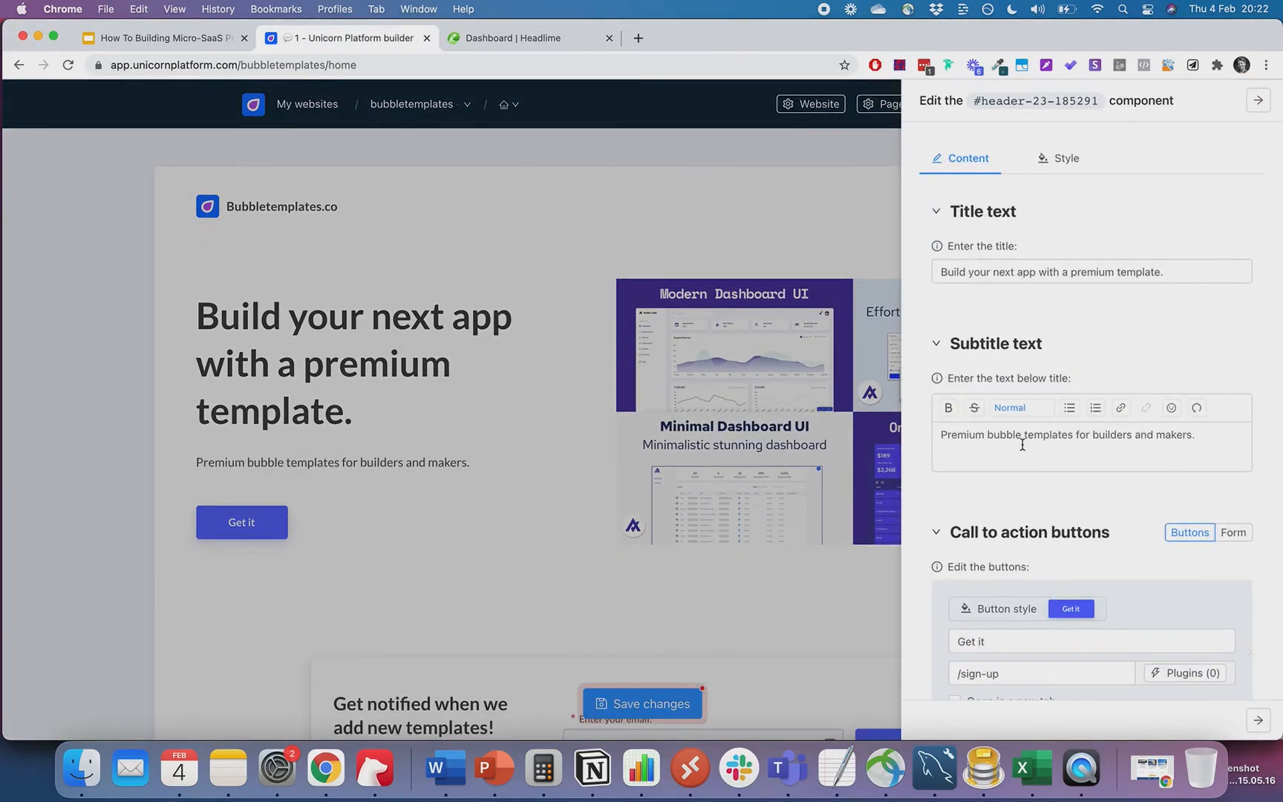
{"action": "key", "text": "Return"}
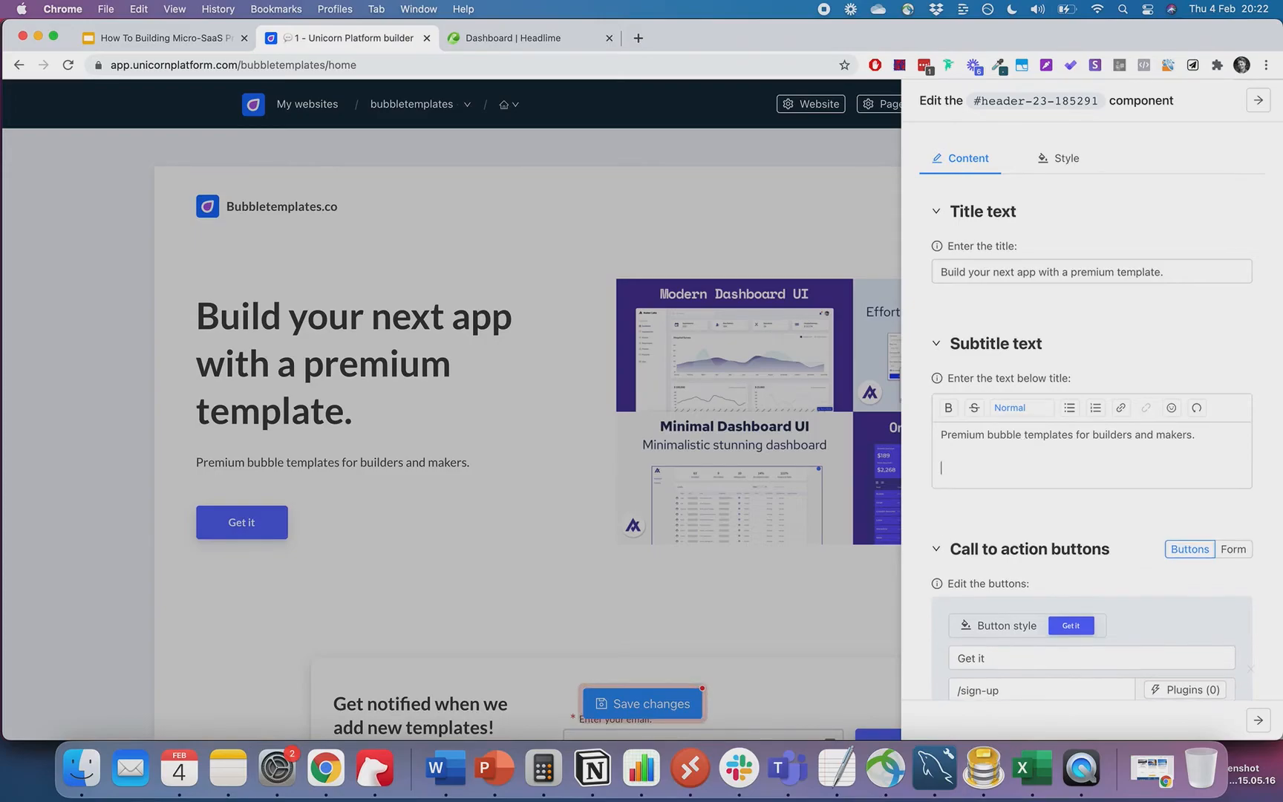
{"action": "key", "text": "BackSpace"}
{"action": "key", "text": "BackSpace"}
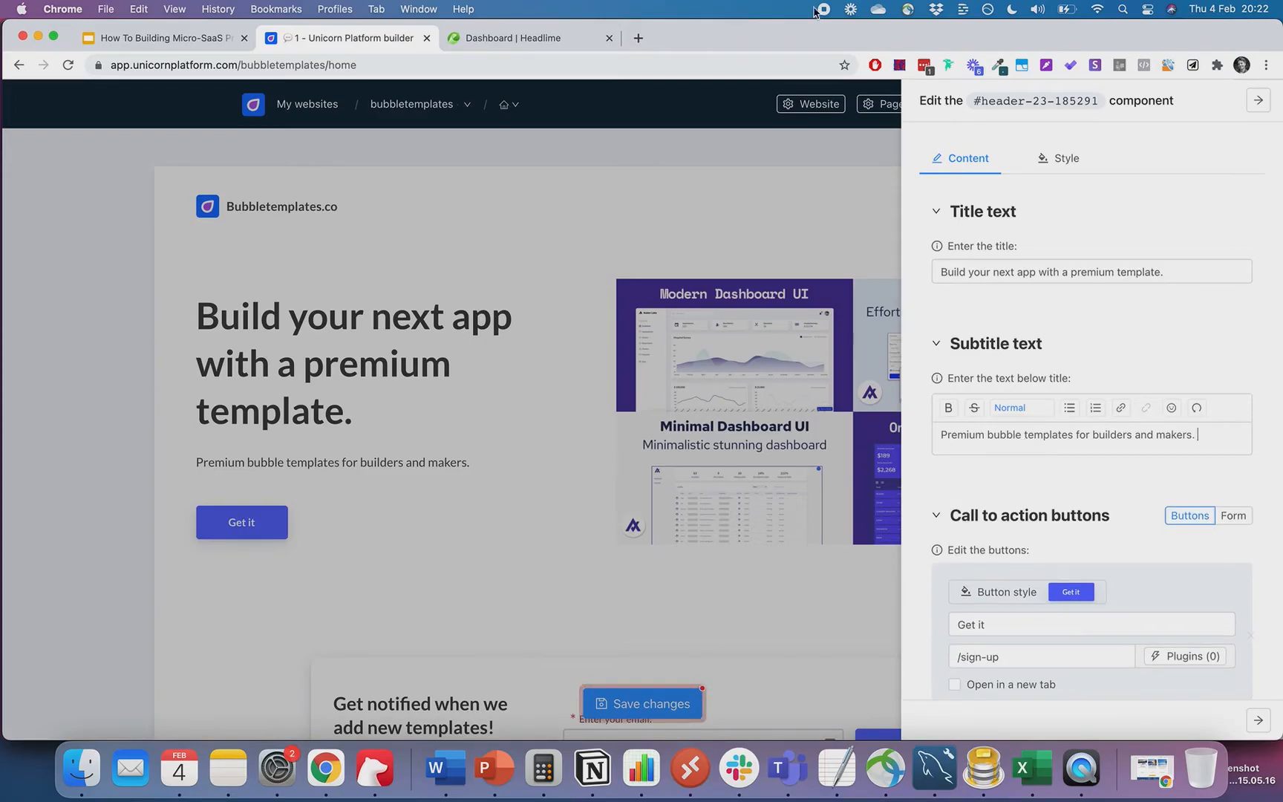
- Append the 'Building apps from scratch takes a lot of time and energy…' passage below the hero subtitle
{"action": "left_click", "coordinate": [552, 41]}
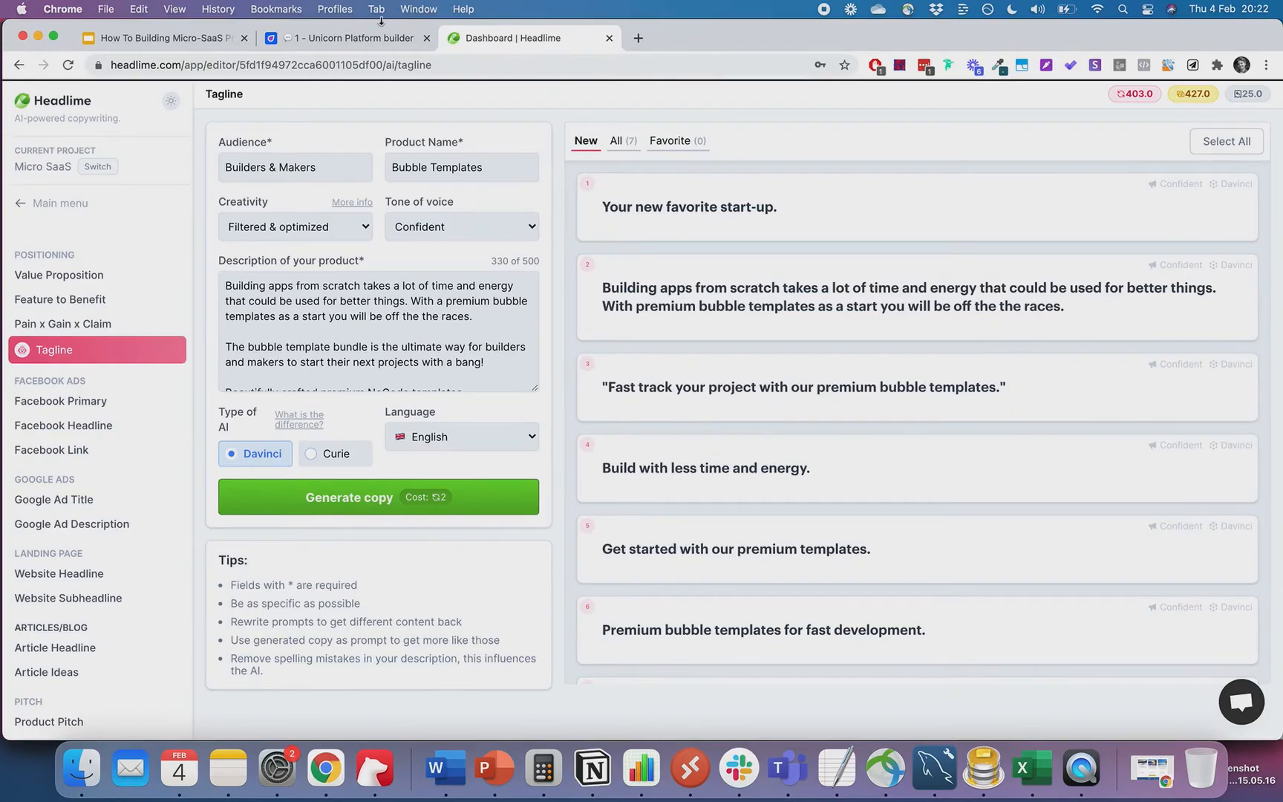
{"action": "left_click", "coordinate": [358, 39]}
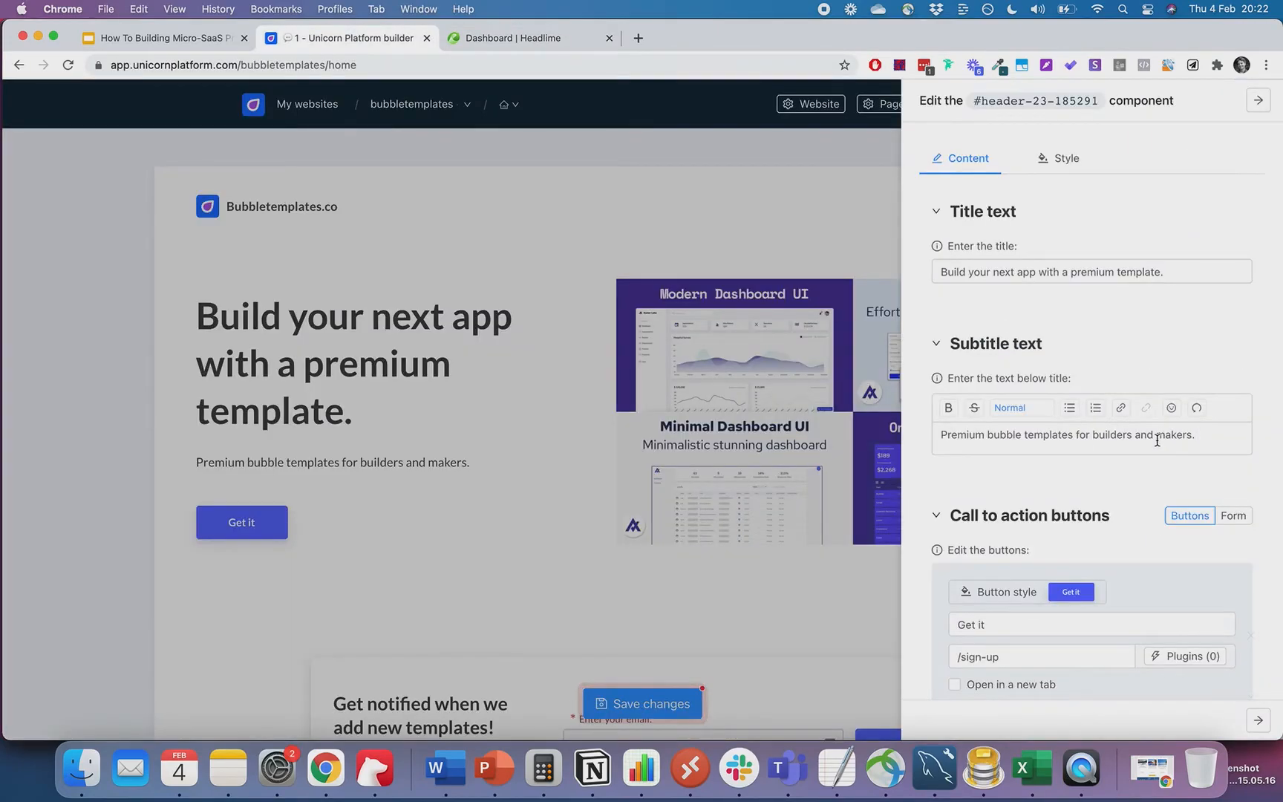
{"action": "key", "text": "super+v"}
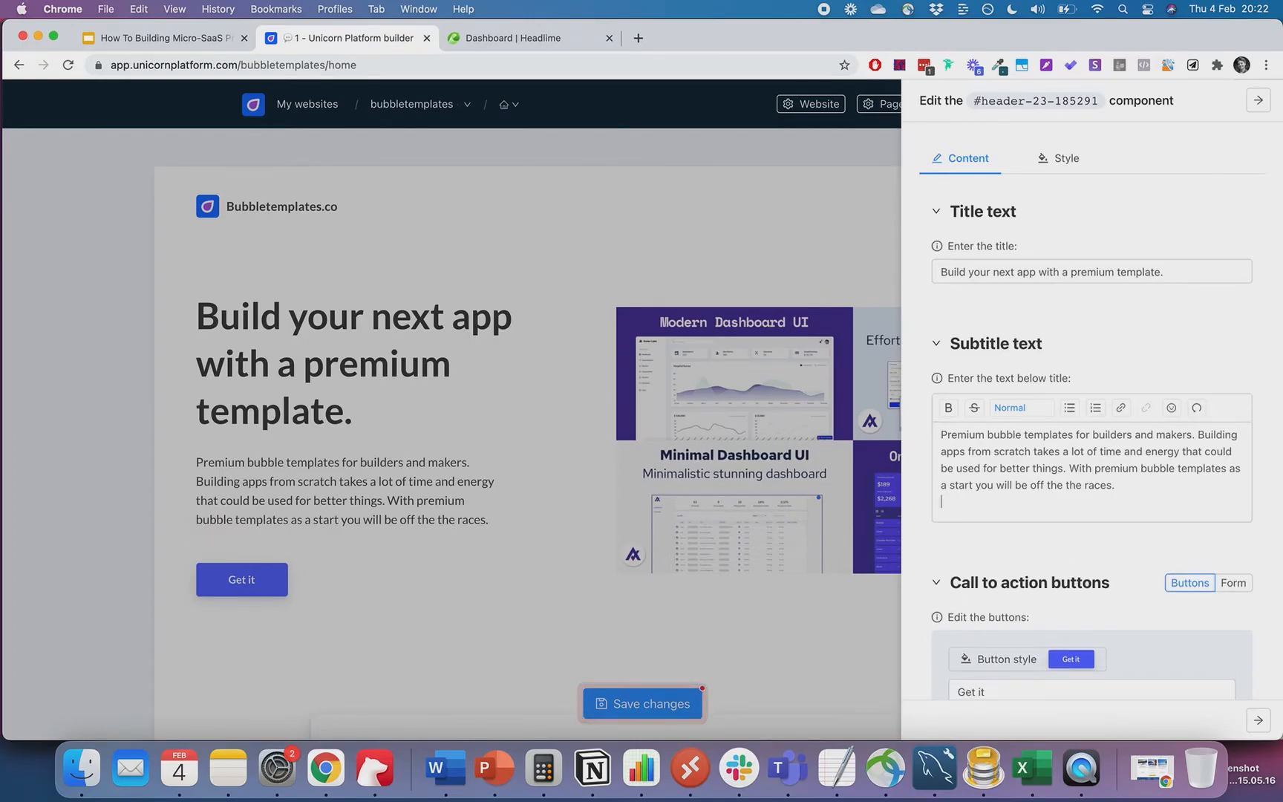
{"action": "key", "text": "BackSpace"}
{"action": "left_click", "coordinate": [549, 353]}
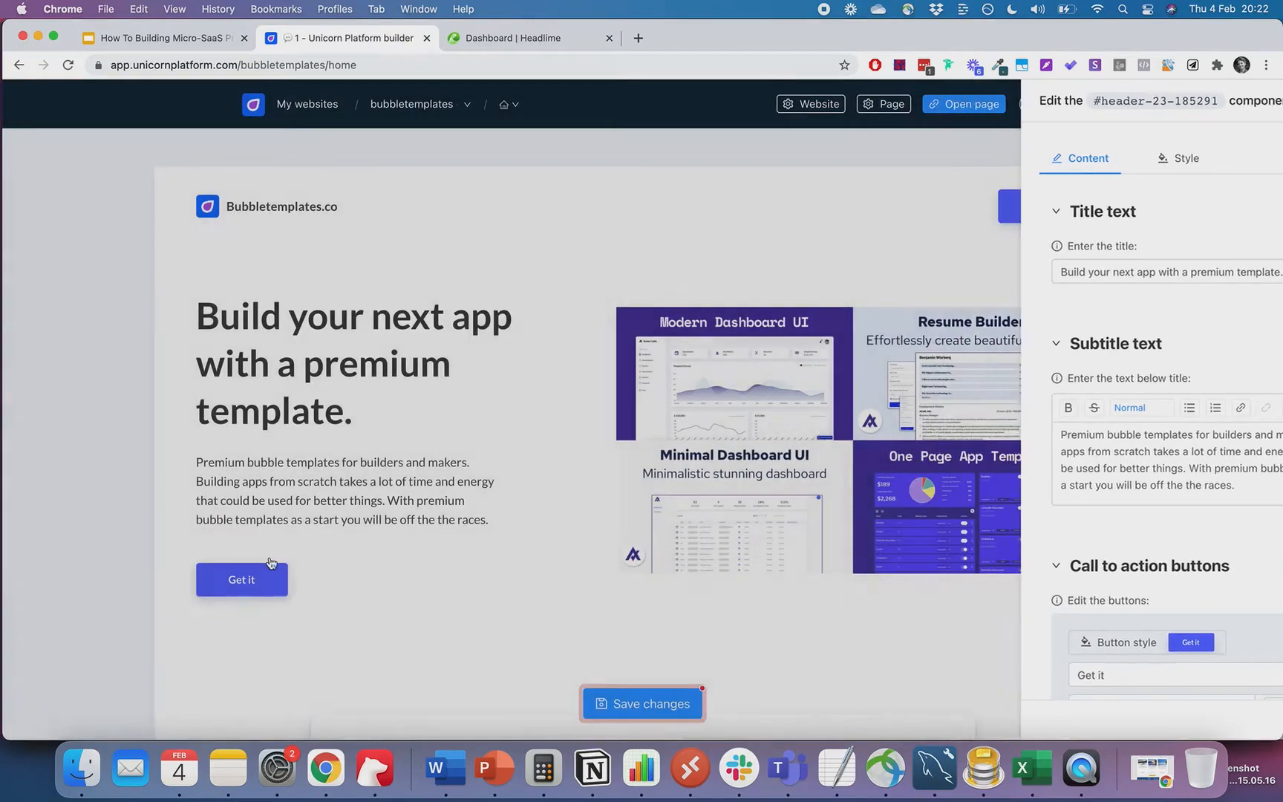
- Copy the pricing section's anchor ID, #pricing-01-794631
{"action": "scroll", "coordinate": [269, 573], "scroll_direction": "down", "scroll_amount": 10}
{"action": "scroll", "coordinate": [269, 573], "scroll_direction": "down", "scroll_amount": 5}
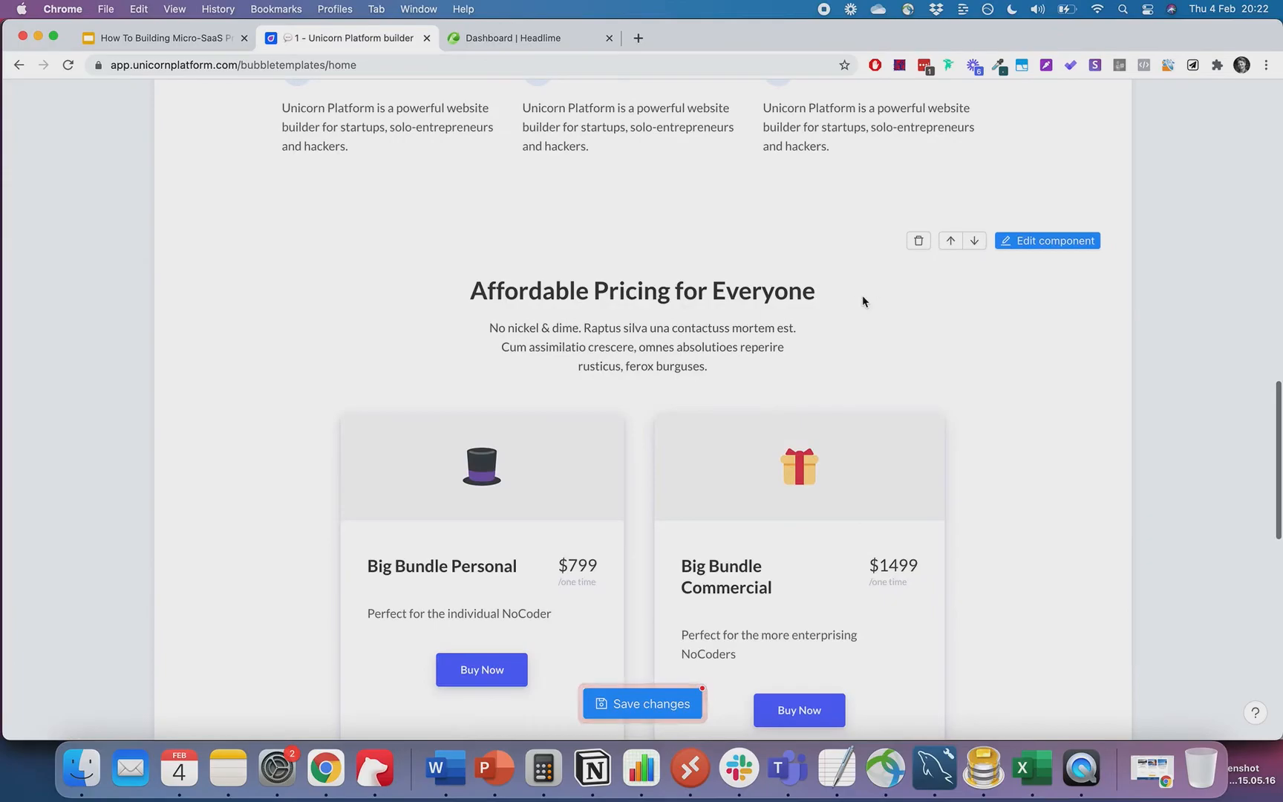
{"action": "left_click", "coordinate": [1003, 245]}
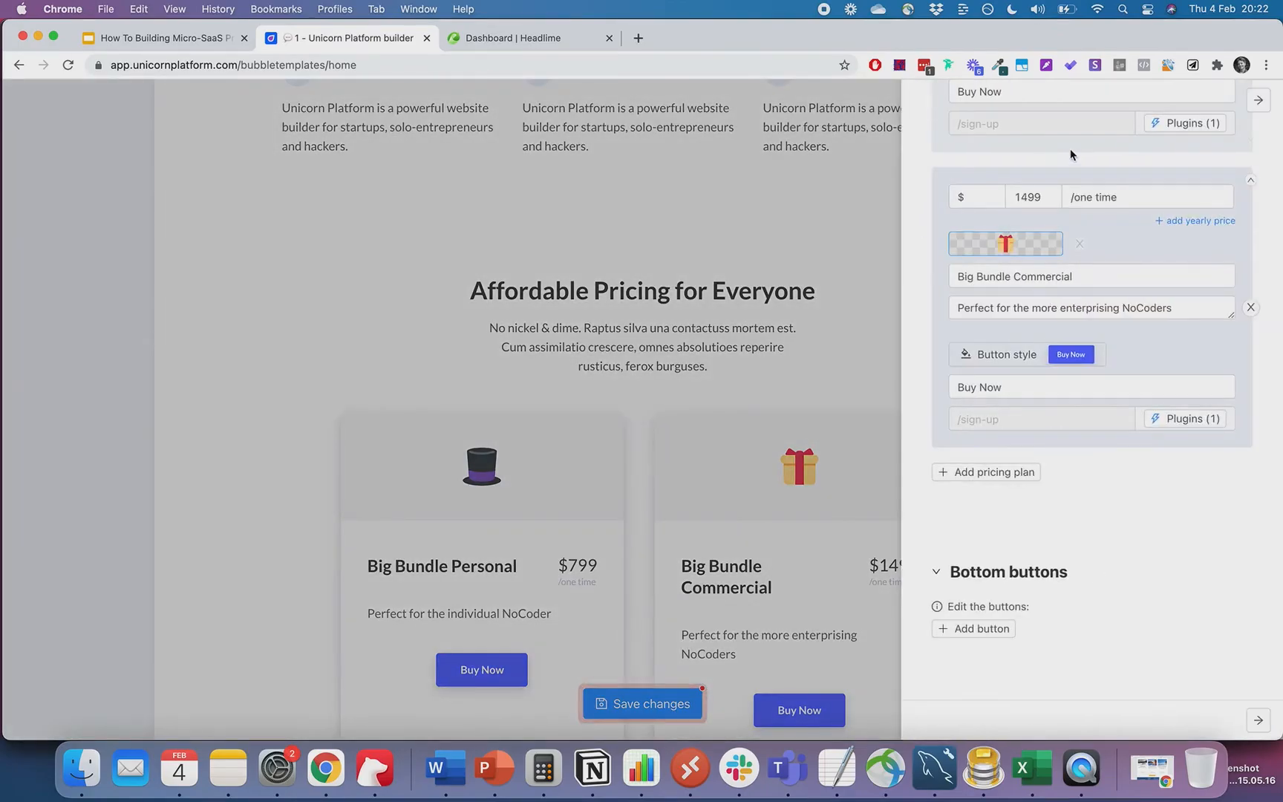
{"action": "left_click", "coordinate": [1060, 100]}
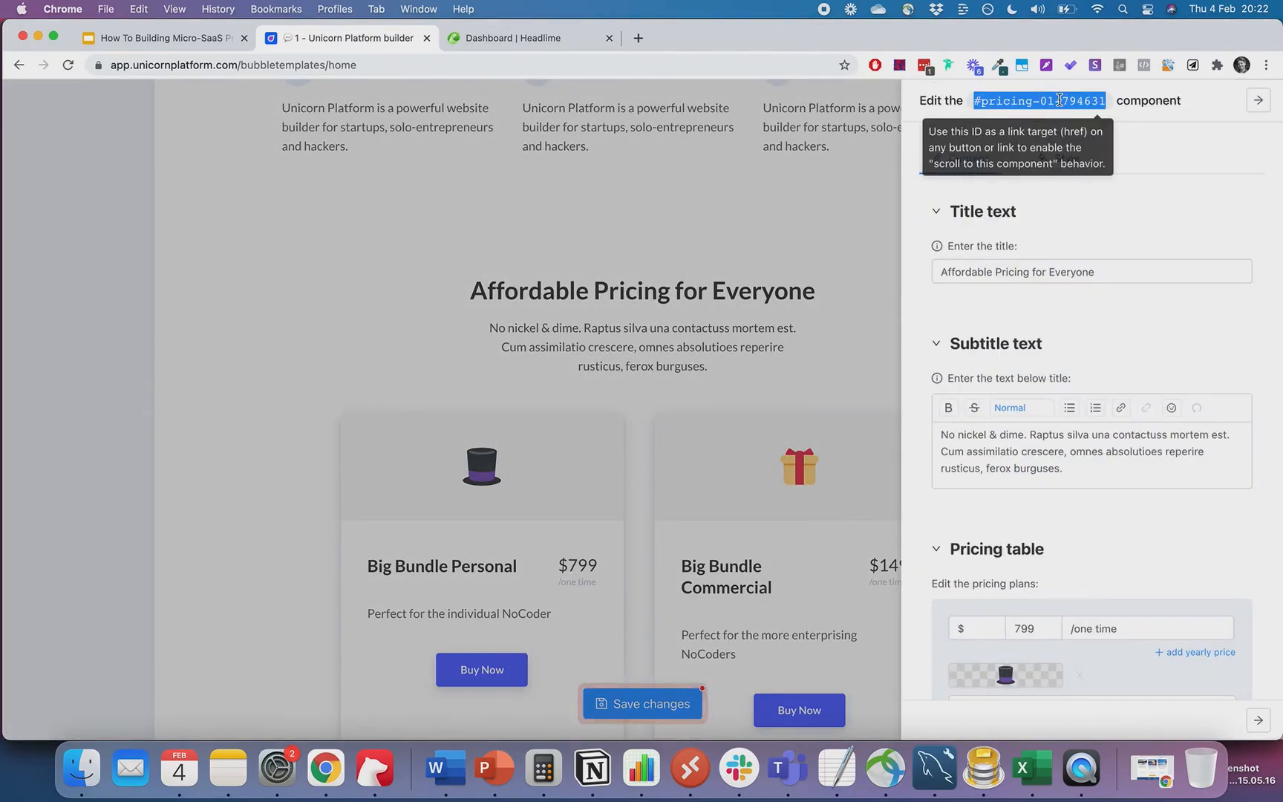
{"action": "left_click", "coordinate": [534, 200]}
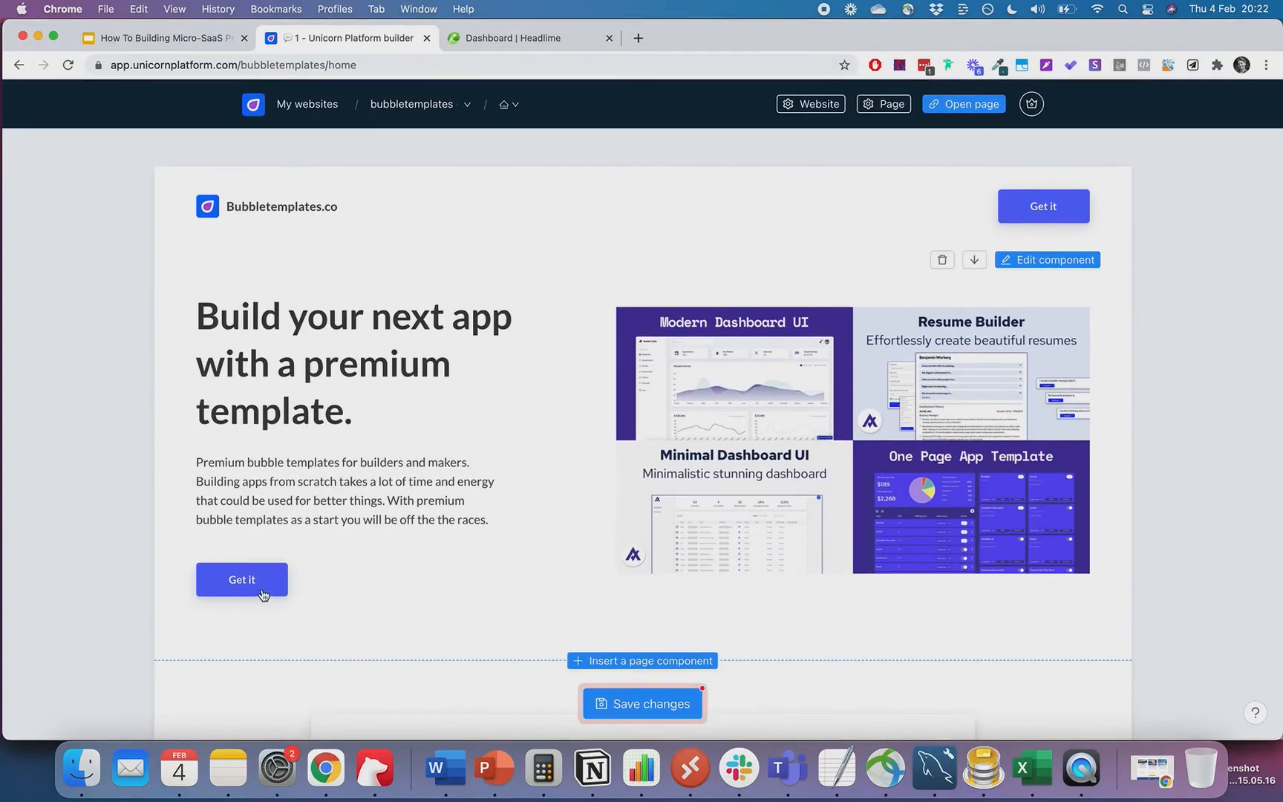
- Replace the hero Get it button's /sign-up link with #pricing-01-794631
{"action": "left_click", "coordinate": [1012, 266]}
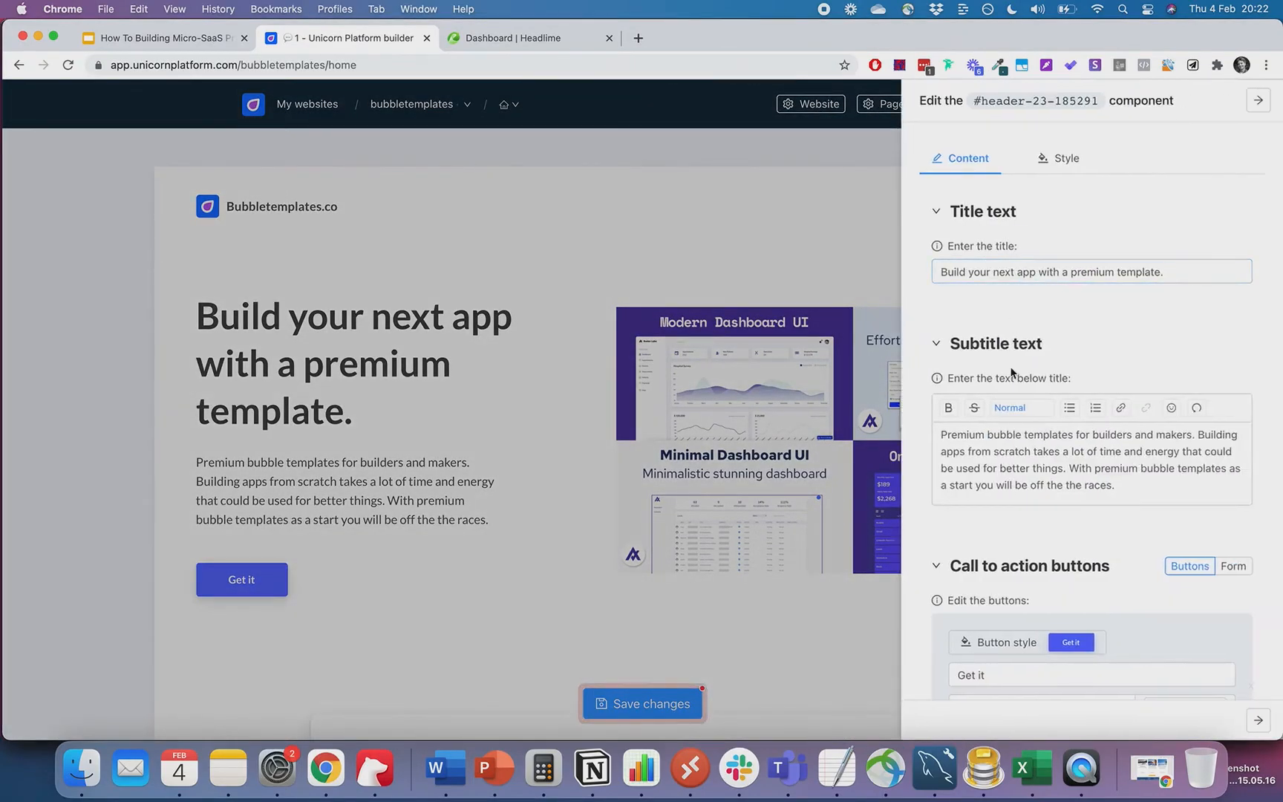
{"action": "scroll", "coordinate": [998, 297], "scroll_direction": "down", "scroll_amount": 10}
{"action": "scroll", "coordinate": [989, 327], "scroll_direction": "up", "scroll_amount": 5}
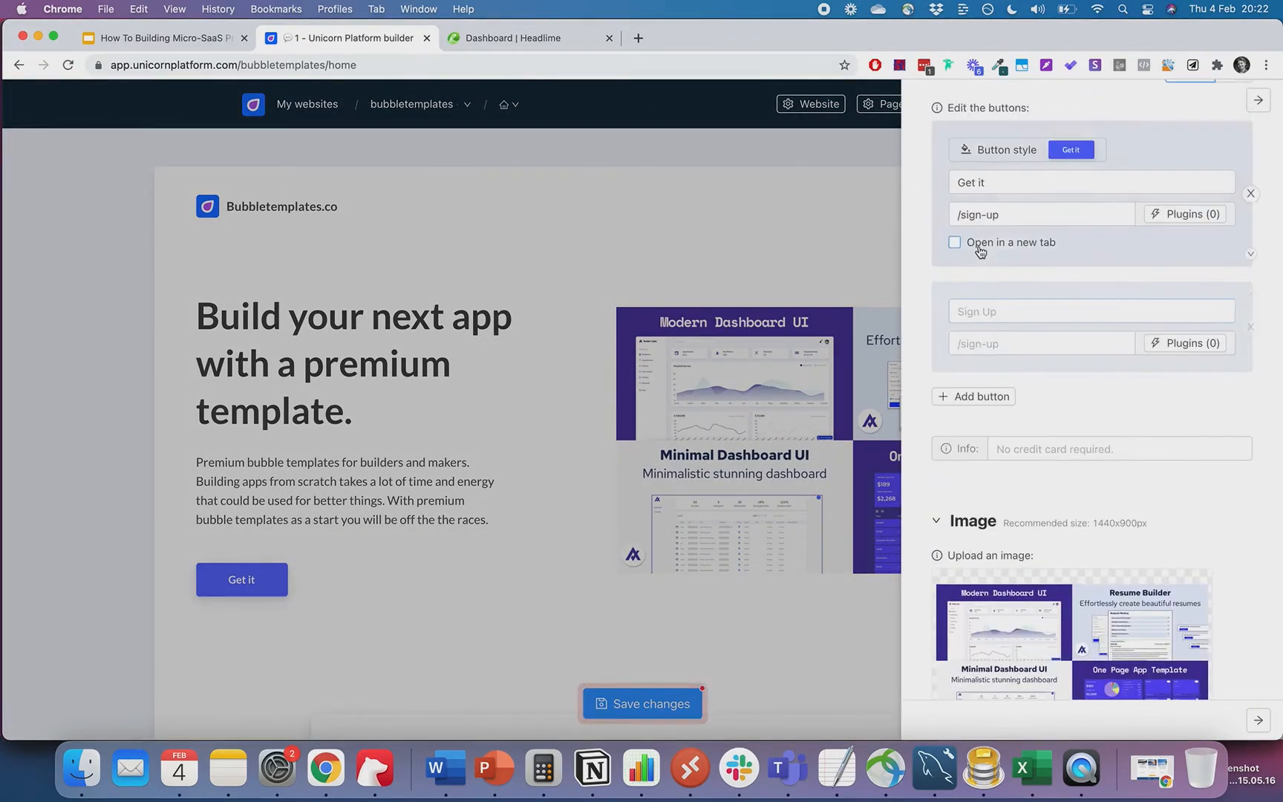
{"action": "triple_click", "coordinate": [984, 273]}
{"action": "key", "text": "super+v"}
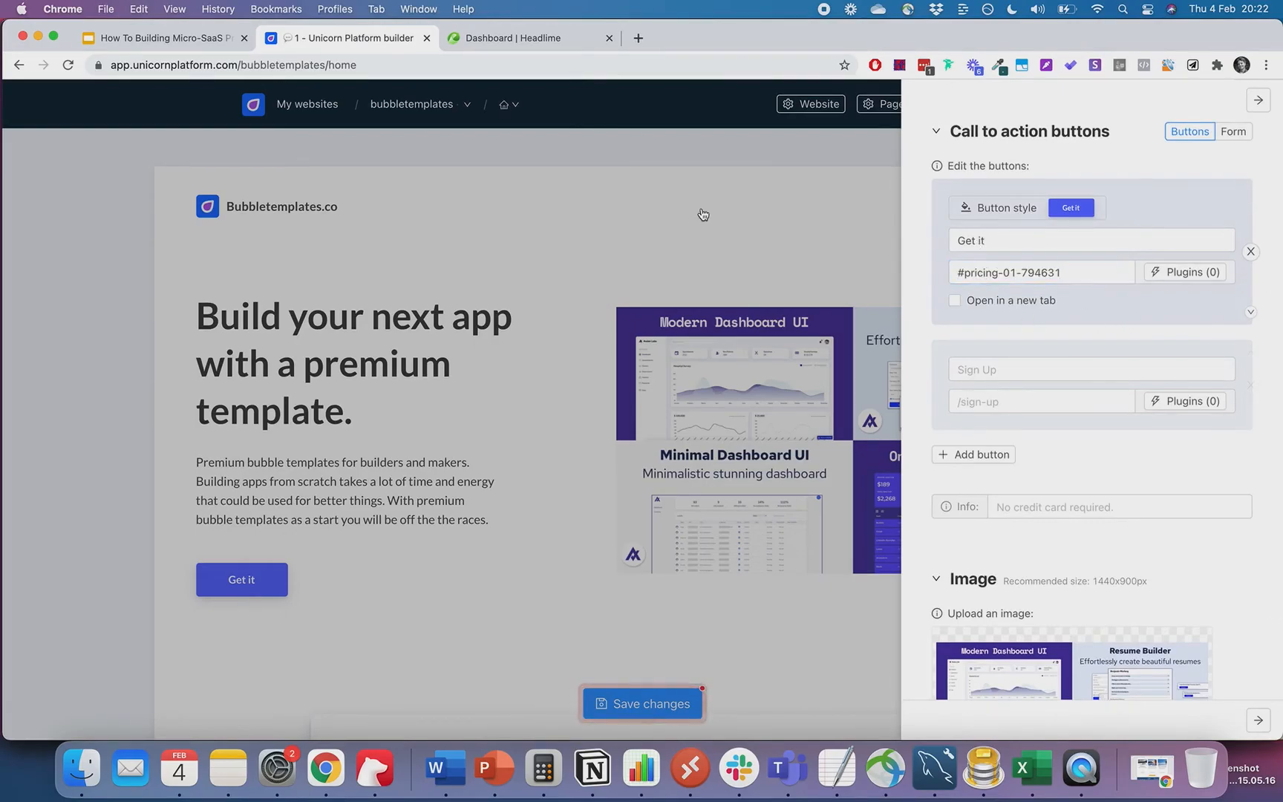
{"action": "left_click", "coordinate": [702, 208]}
{"action": "scroll", "coordinate": [701, 207], "scroll_direction": "down", "scroll_amount": 4}
{"action": "scroll", "coordinate": [701, 207], "scroll_direction": "down", "scroll_amount": 4}
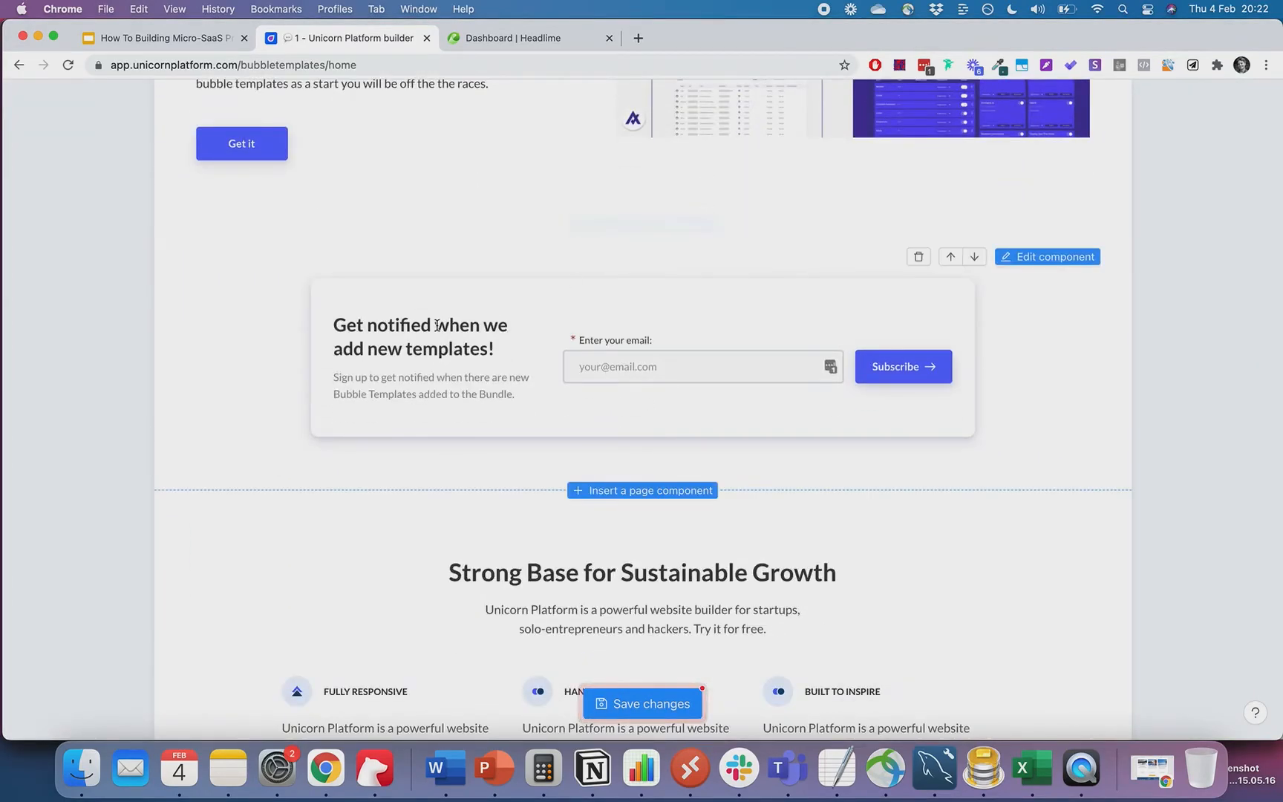
{"action": "scroll", "coordinate": [478, 435], "scroll_direction": "down", "scroll_amount": 3}
{"action": "scroll", "coordinate": [585, 427], "scroll_direction": "down", "scroll_amount": 3}
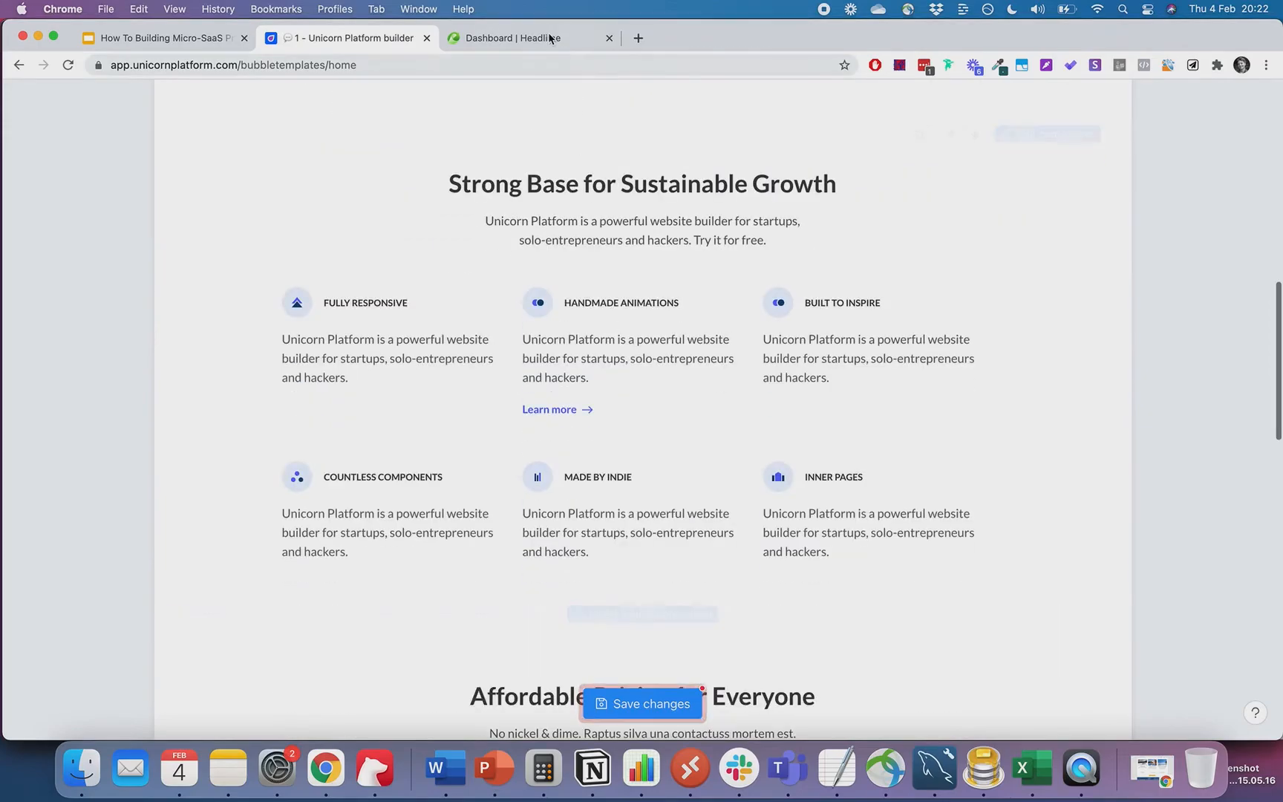
- Generate Feature to Benefit copy from the Bubble Templates description, then return to Headlime's Library
{"action": "left_click", "coordinate": [547, 36]}
{"action": "triple_click", "coordinate": [327, 360]}
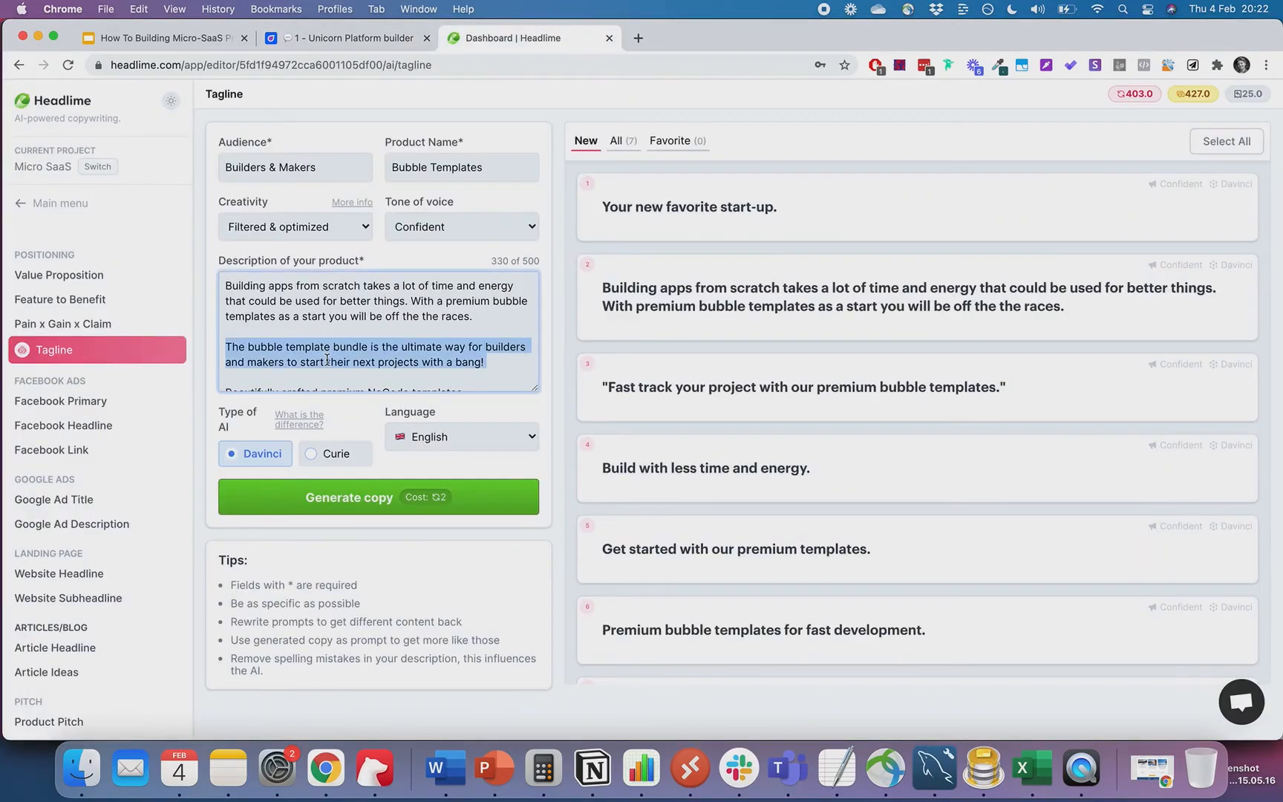
{"action": "key", "text": "super+a"}
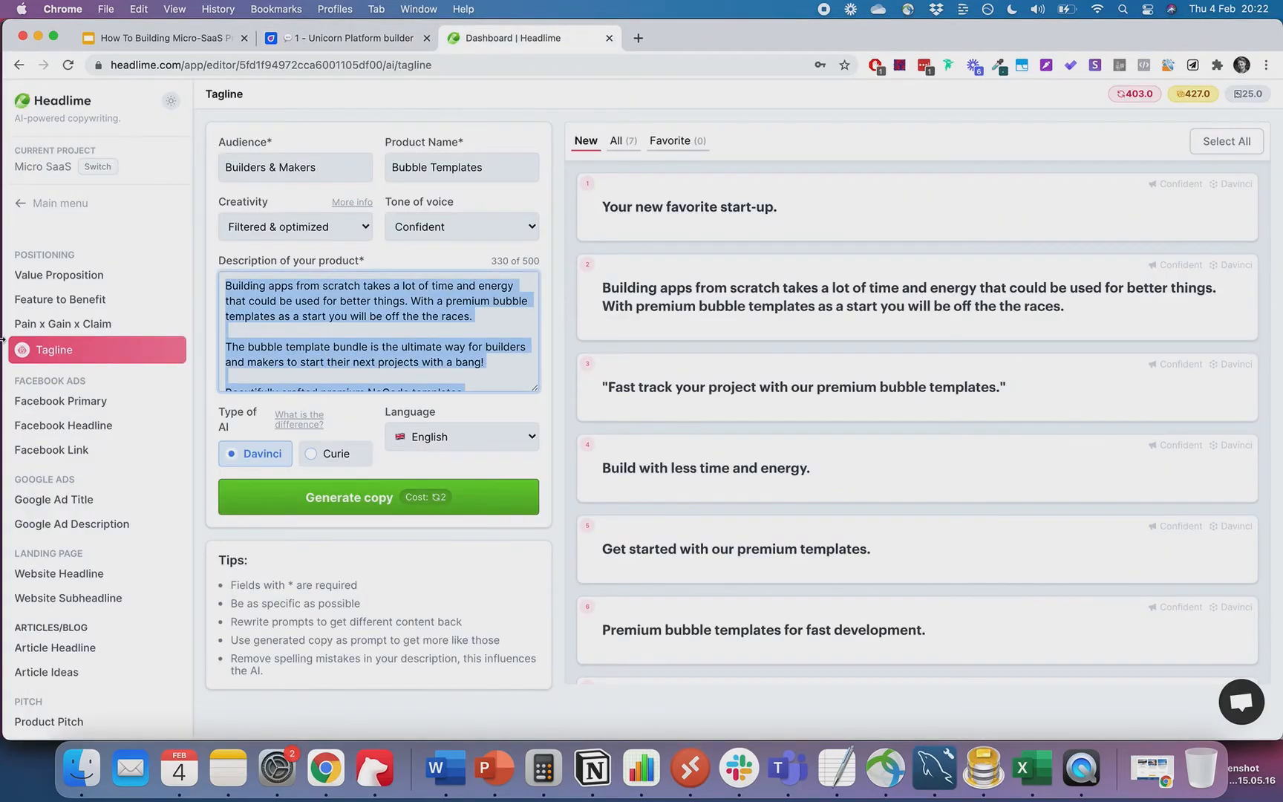
{"action": "scroll", "coordinate": [77, 445], "scroll_direction": "down", "scroll_amount": 2}
{"action": "scroll", "coordinate": [83, 535], "scroll_direction": "up", "scroll_amount": 2}
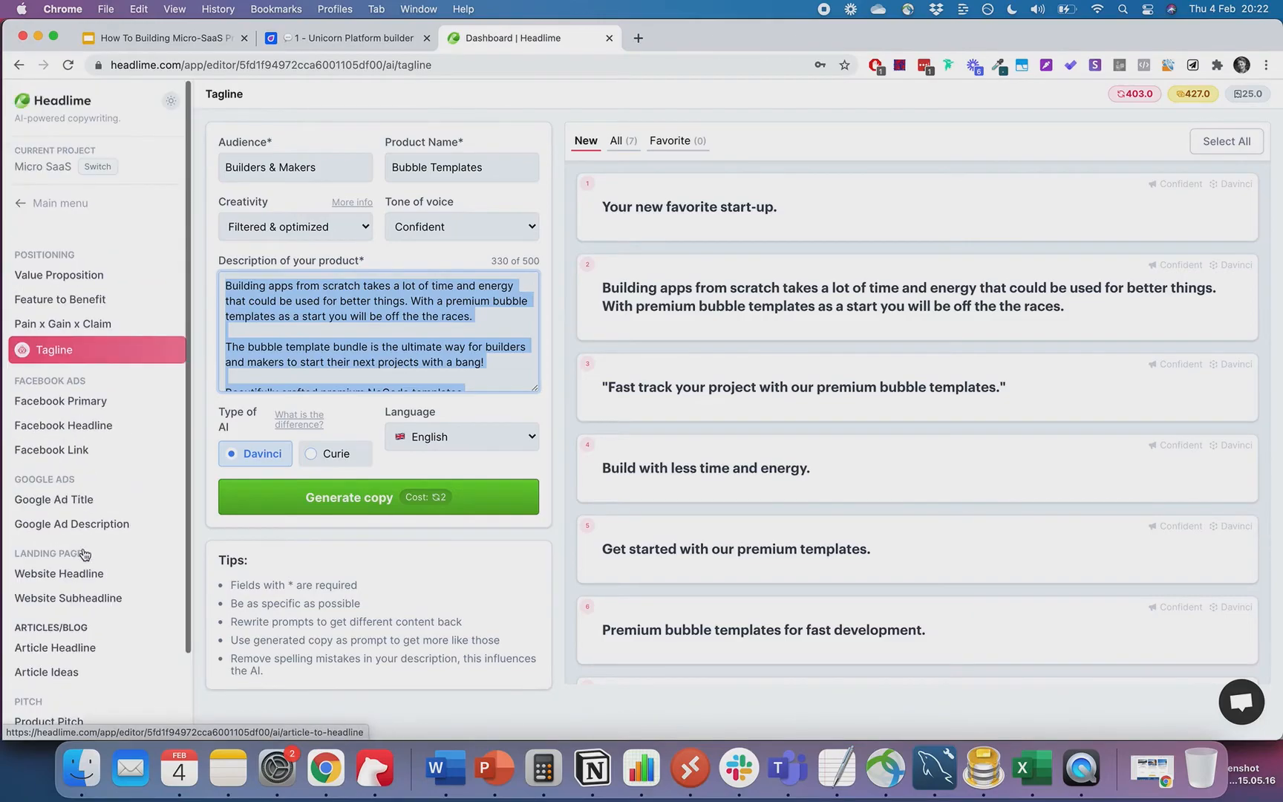
{"action": "left_click", "coordinate": [66, 300]}
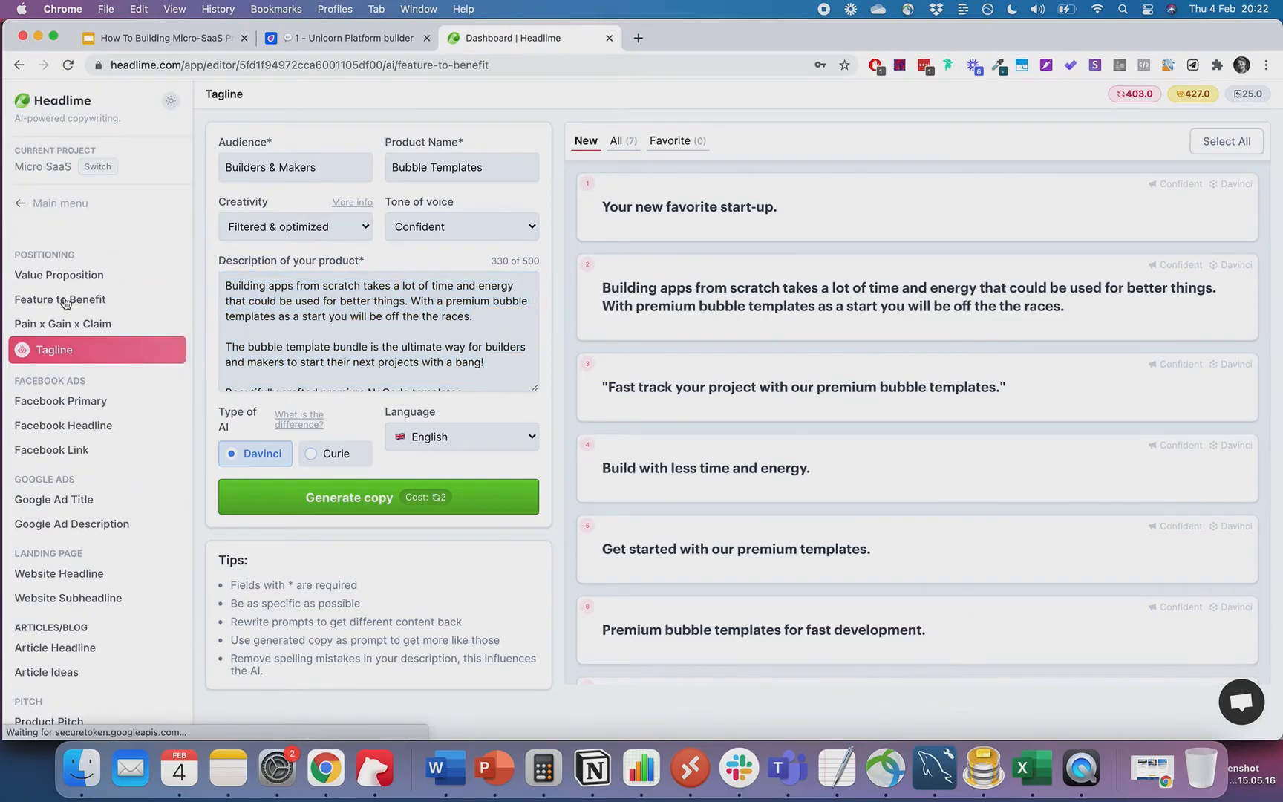
{"action": "left_click", "coordinate": [341, 496]}
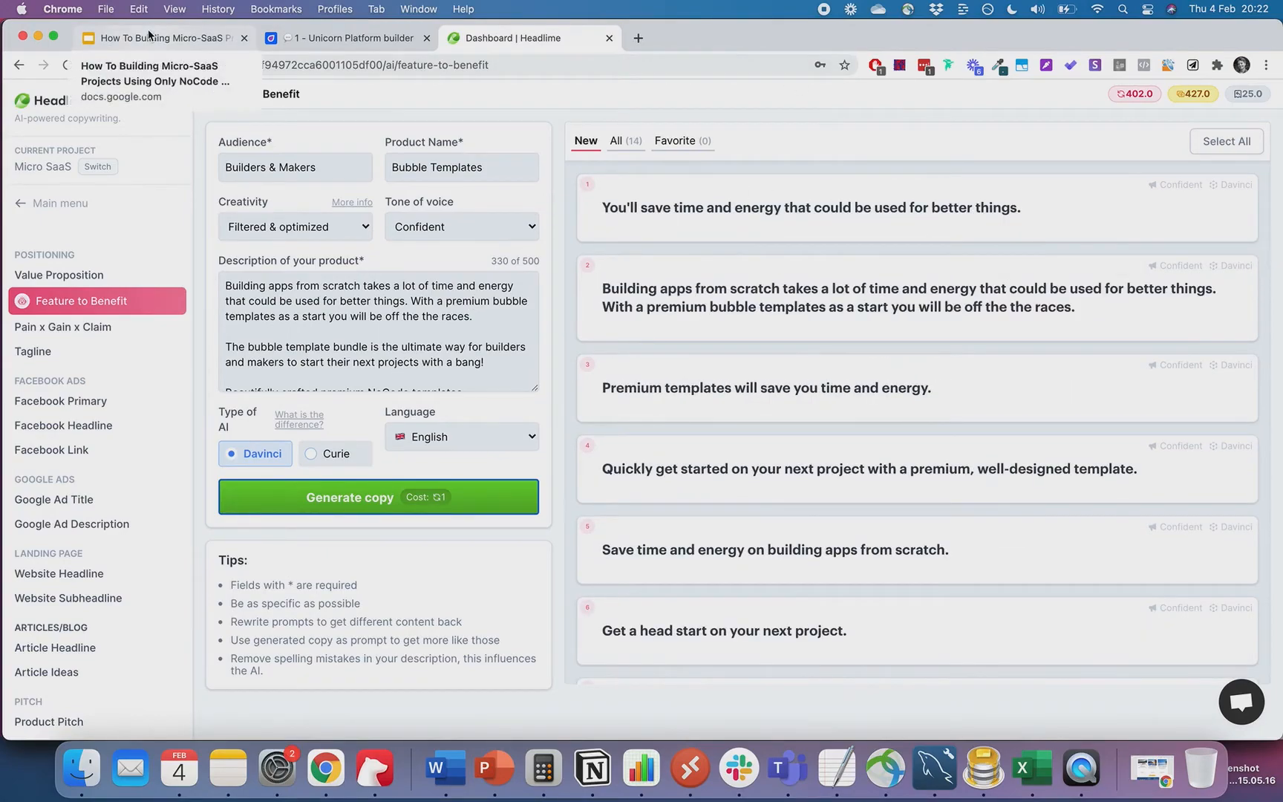
{"action": "left_click", "coordinate": [60, 106]}
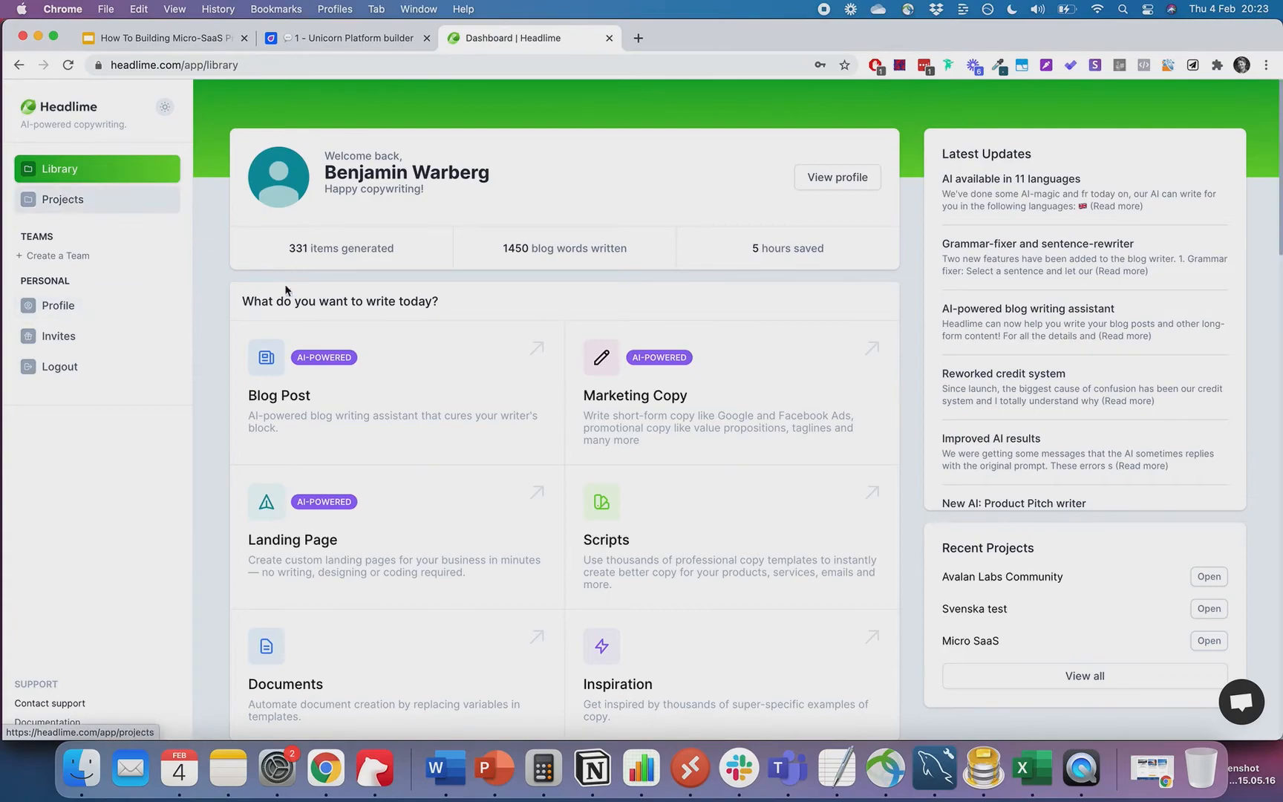
- Create a Micro SaaS AI landing page named BubbleTemplates and open its editor
{"action": "scroll", "coordinate": [458, 441], "scroll_direction": "down", "scroll_amount": 5}
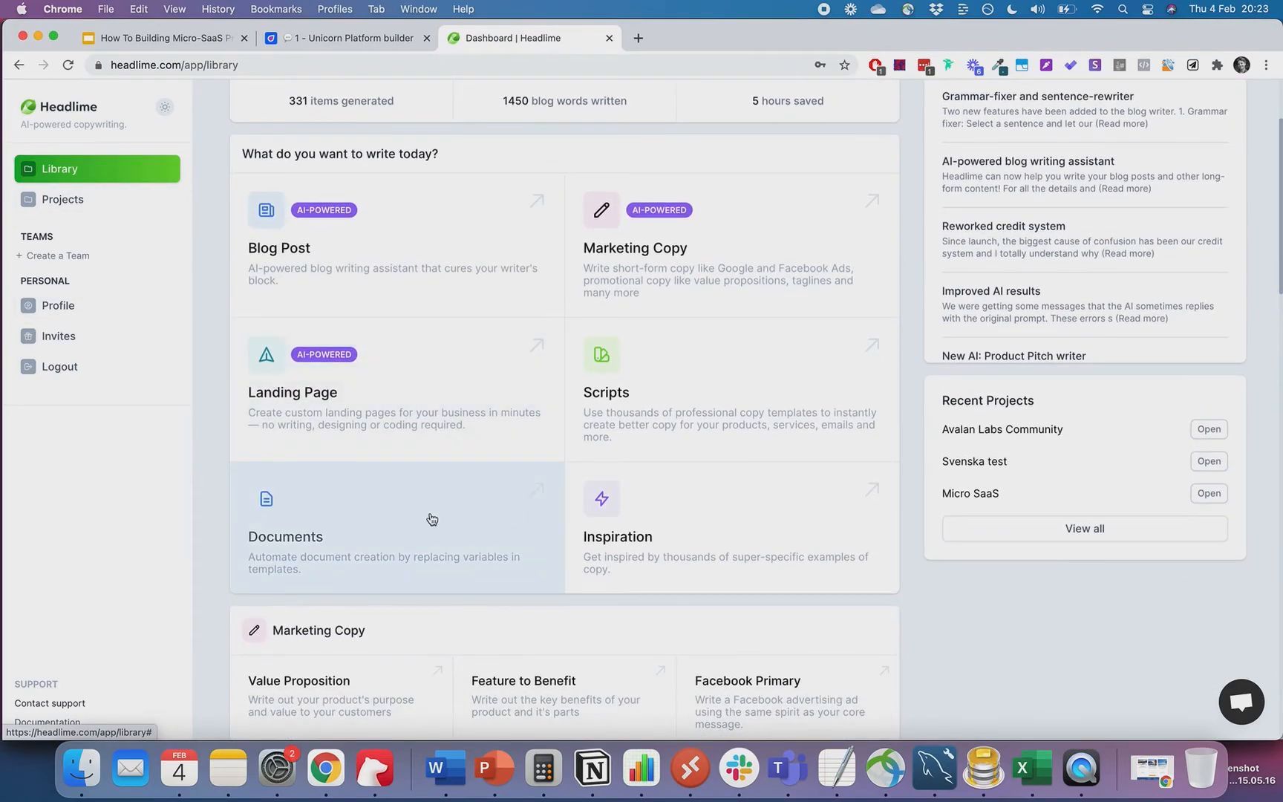
{"action": "left_click", "coordinate": [421, 354]}
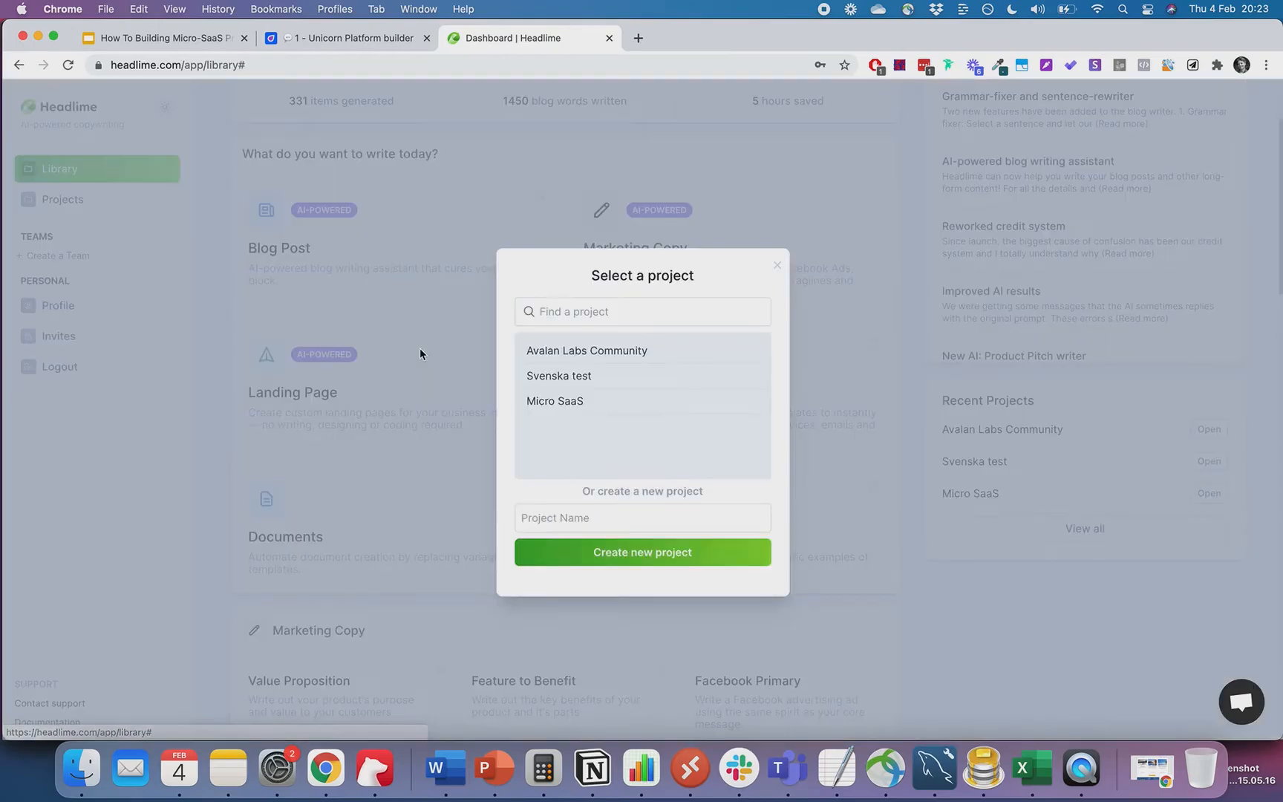
{"action": "left_click", "coordinate": [568, 403]}
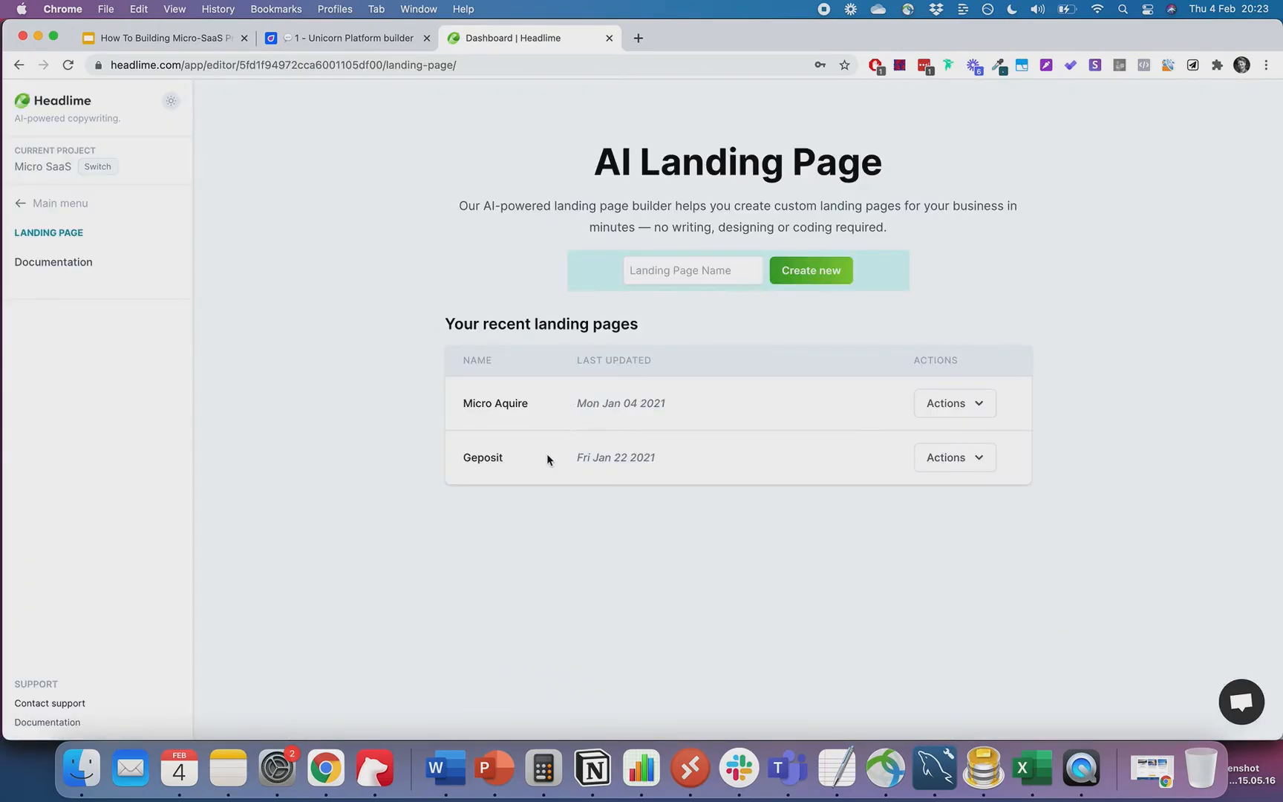
{"action": "left_click", "coordinate": [706, 274]}
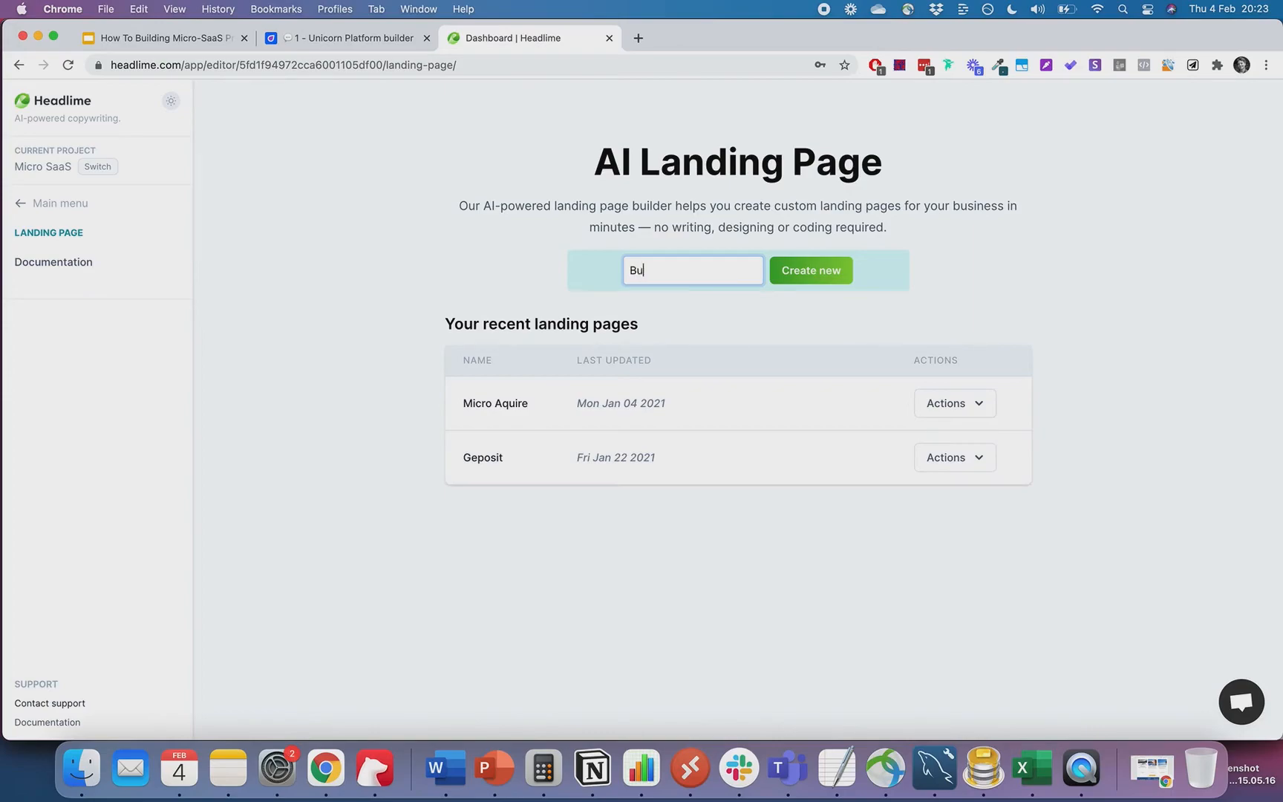
{"action": "type", "text": "BubbleTemplates"}
{"action": "left_click", "coordinate": [783, 277]}
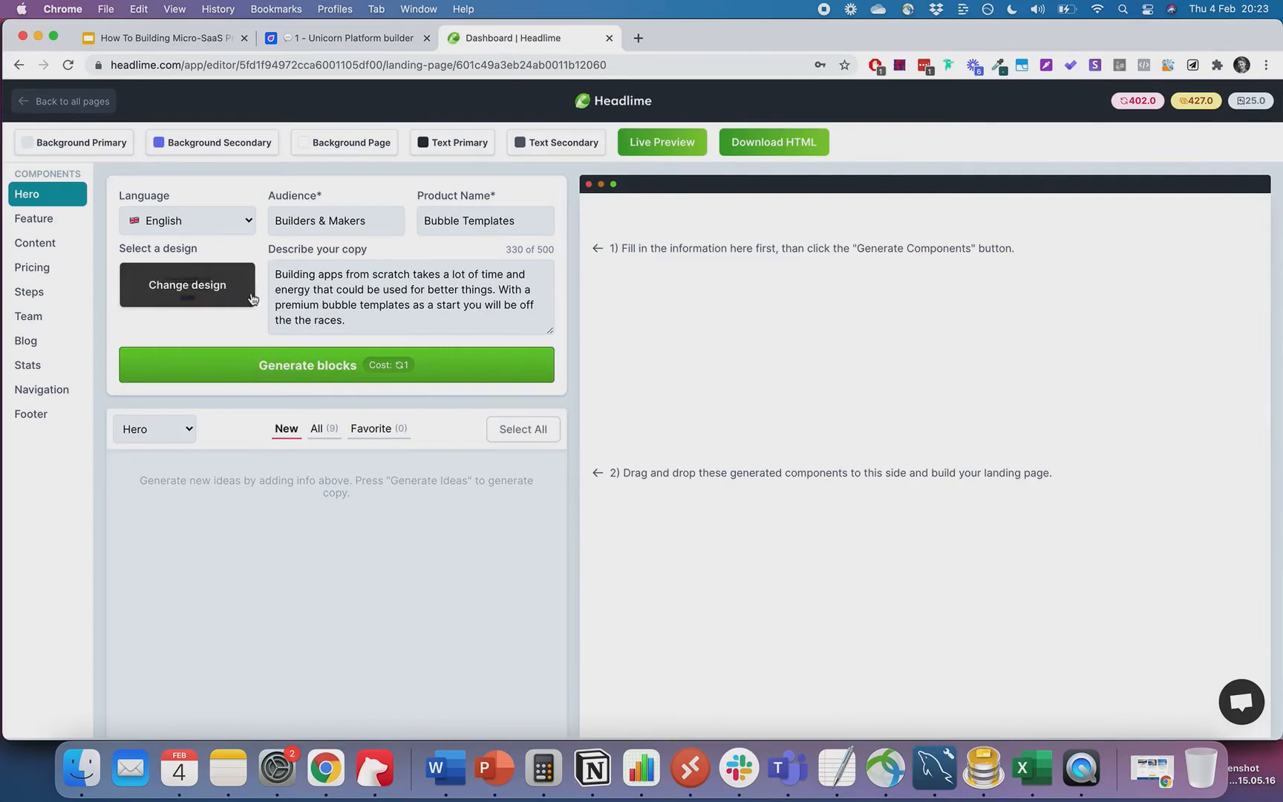
- Set the component to Feature with the first design and generate 9 Feature blocks like 'No Code, No Problem.'
{"action": "left_click", "coordinate": [170, 429]}
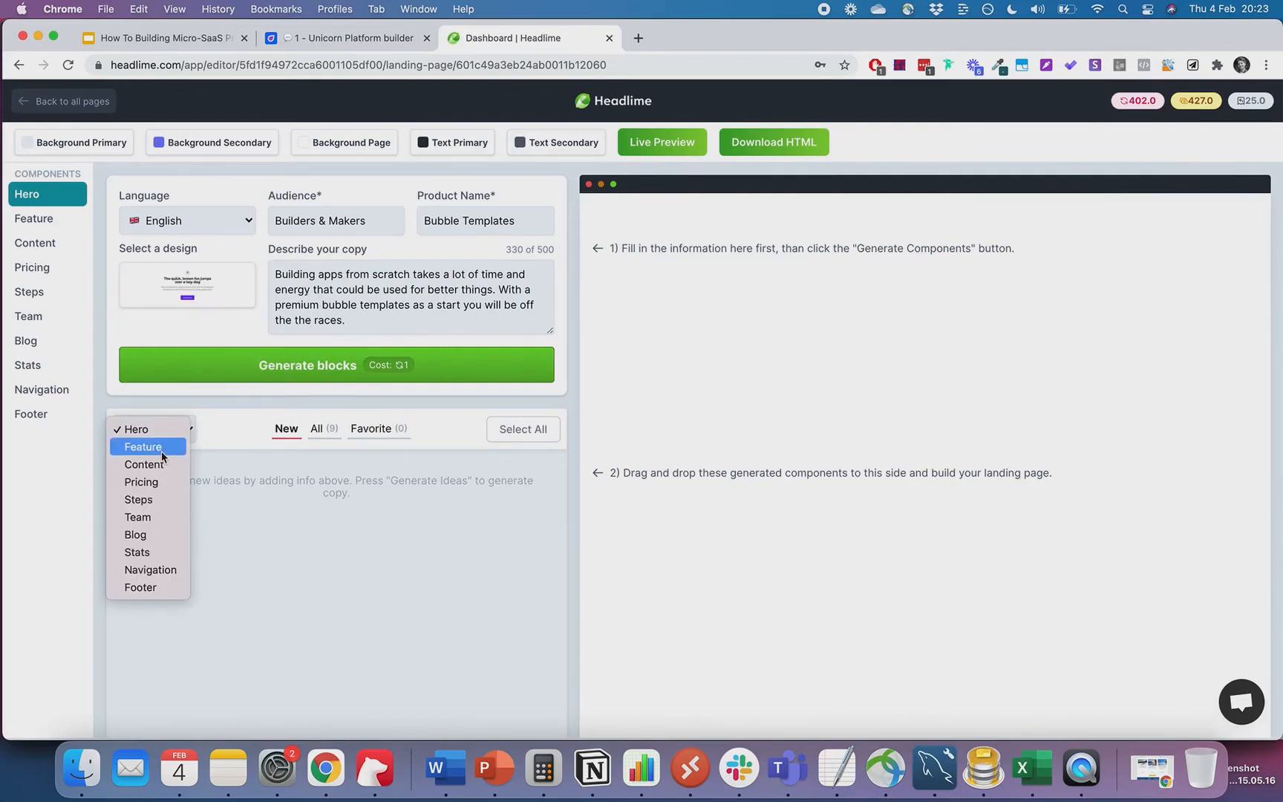
{"action": "left_click", "coordinate": [162, 450]}
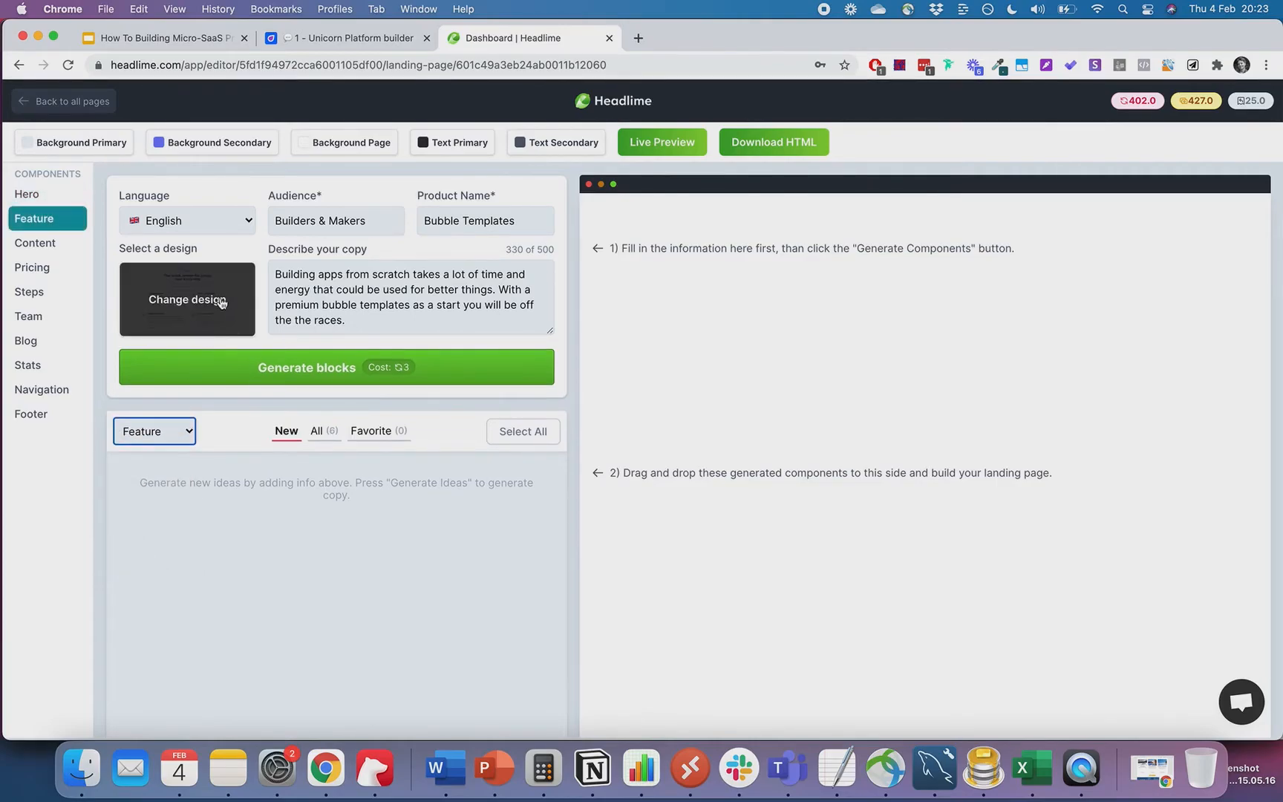
{"action": "left_click", "coordinate": [221, 300]}
{"action": "left_click", "coordinate": [223, 301]}
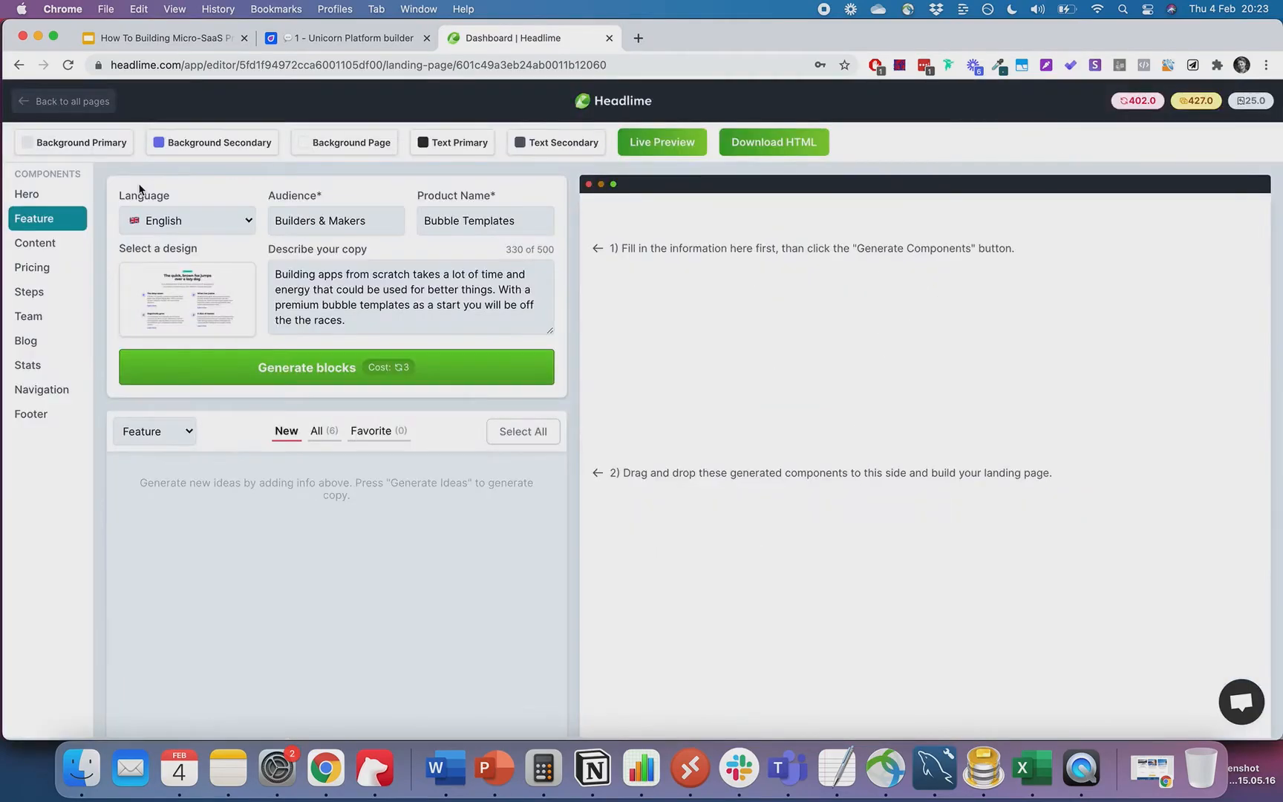
{"action": "left_click", "coordinate": [335, 384]}
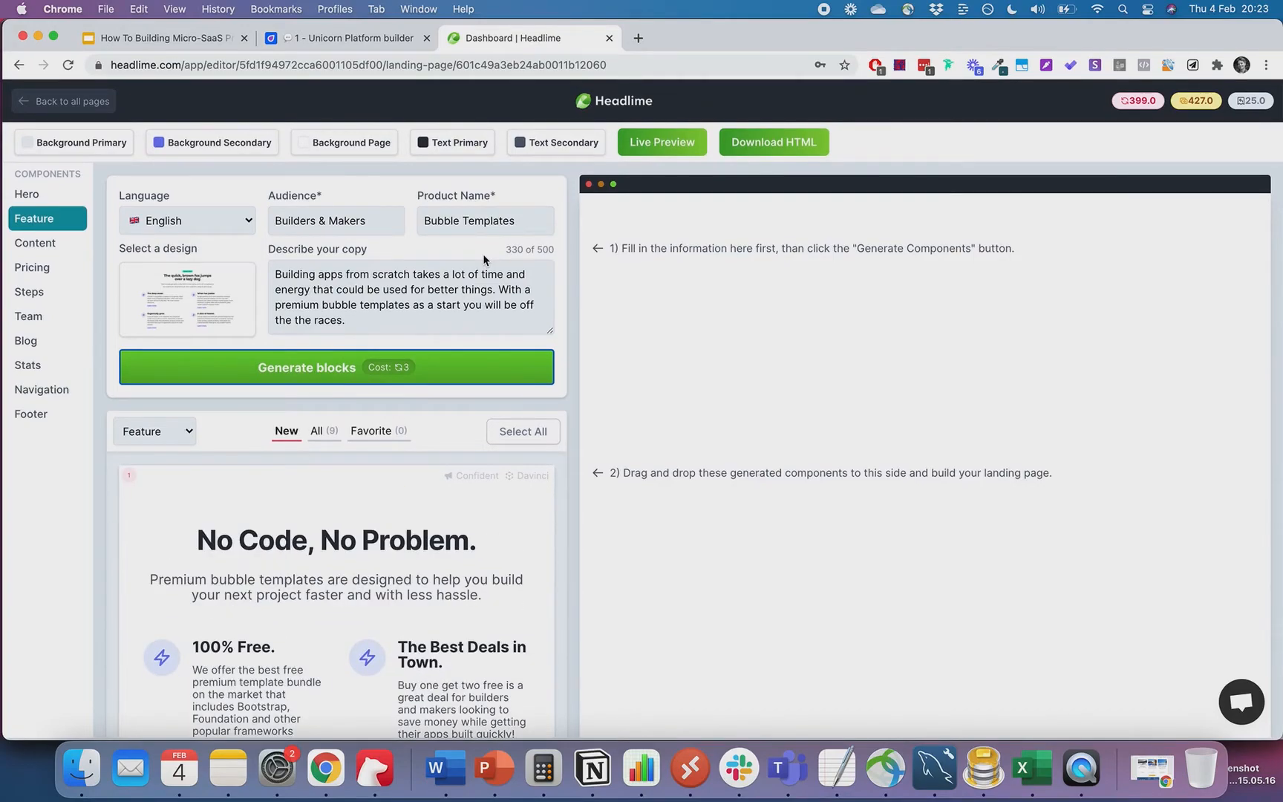
{"action": "scroll", "coordinate": [658, 380], "scroll_direction": "down", "scroll_amount": 2}
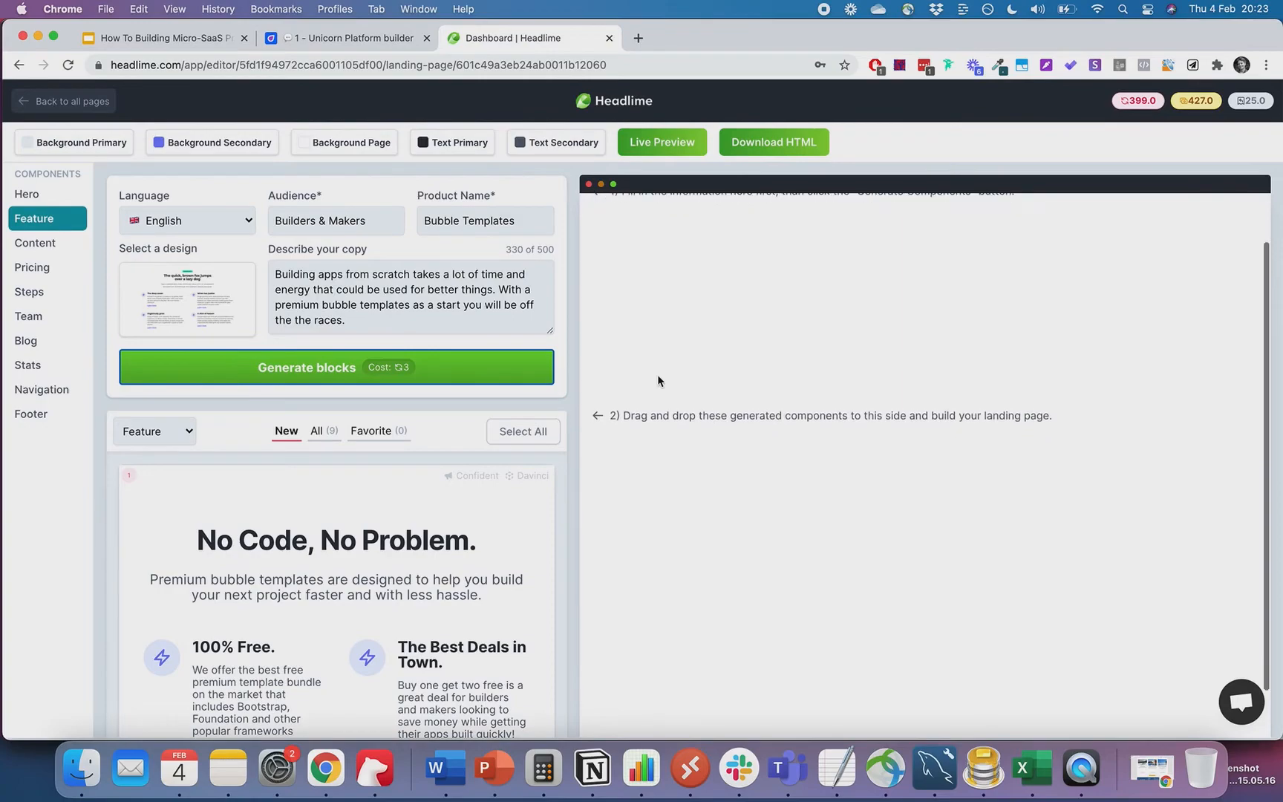
{"action": "scroll", "coordinate": [460, 543], "scroll_direction": "down", "scroll_amount": 2}
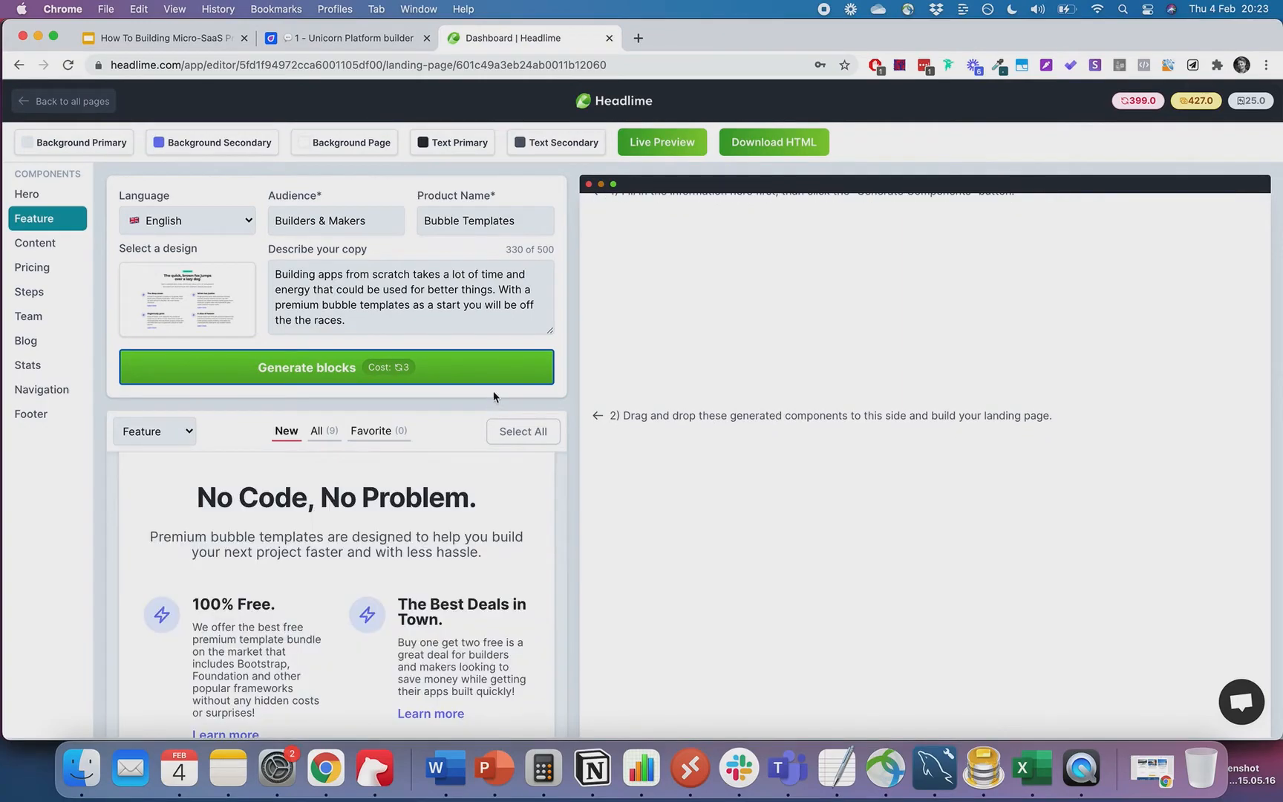
{"action": "scroll", "coordinate": [439, 554], "scroll_direction": "down", "scroll_amount": 2}
{"action": "scroll", "coordinate": [438, 554], "scroll_direction": "down", "scroll_amount": 3}
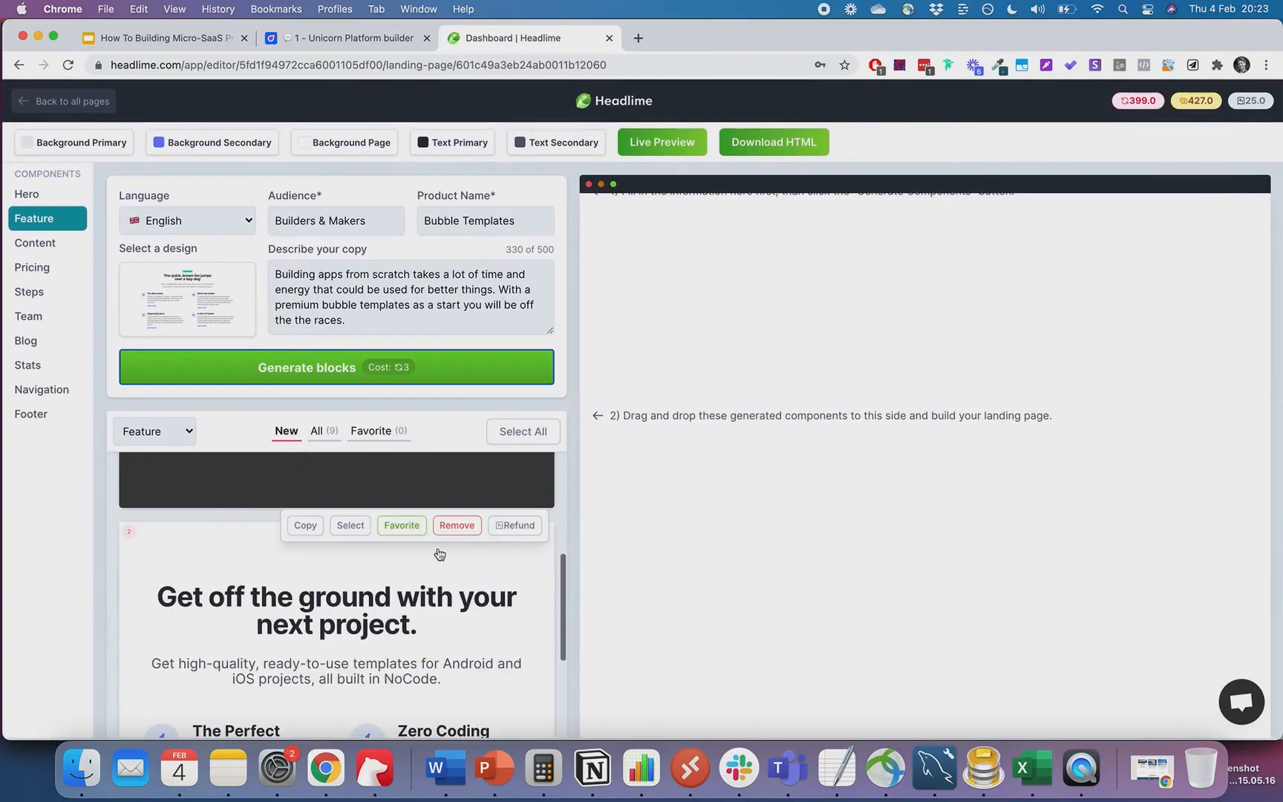
{"action": "scroll", "coordinate": [427, 577], "scroll_direction": "up", "scroll_amount": 4}
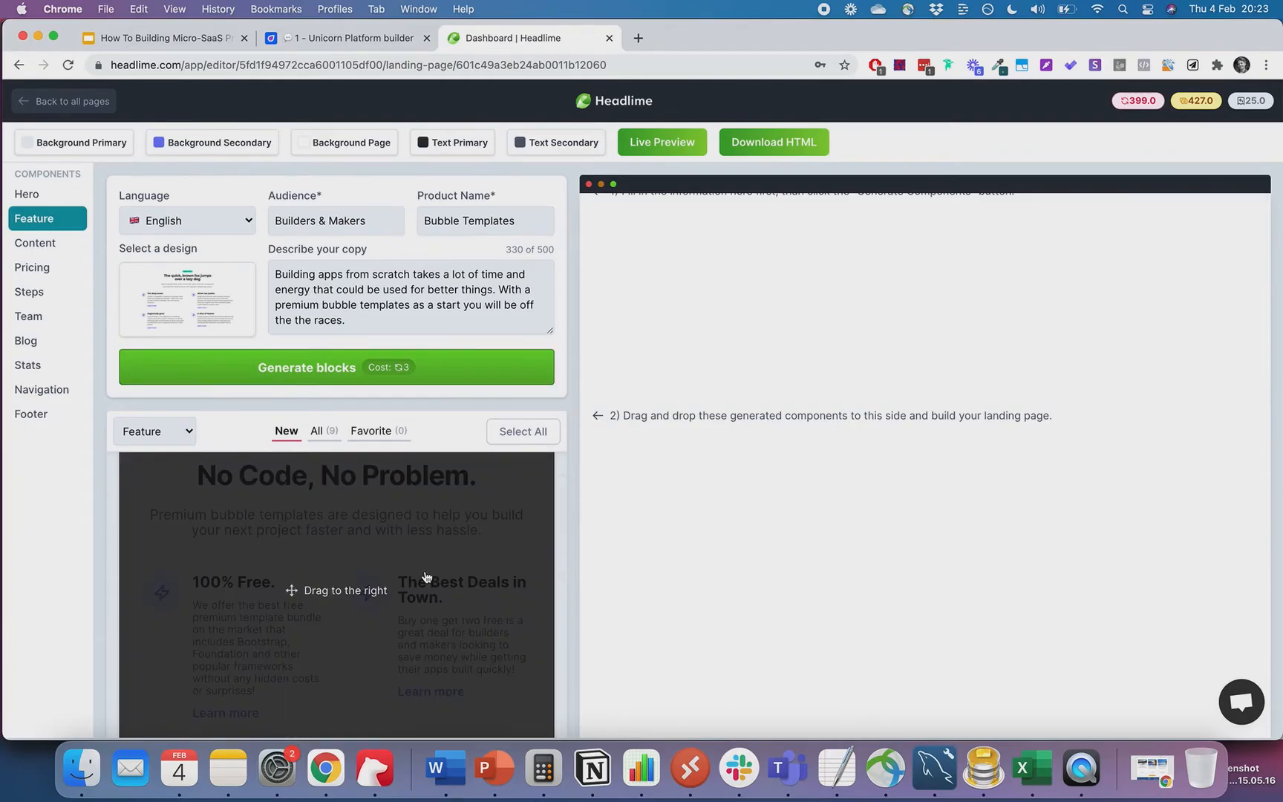
- Drag the 'No Code, No Problem.' block onto the landing page canvas
{"action": "left_click_drag", "start_coordinate": [284, 566], "coordinate": [928, 375]}
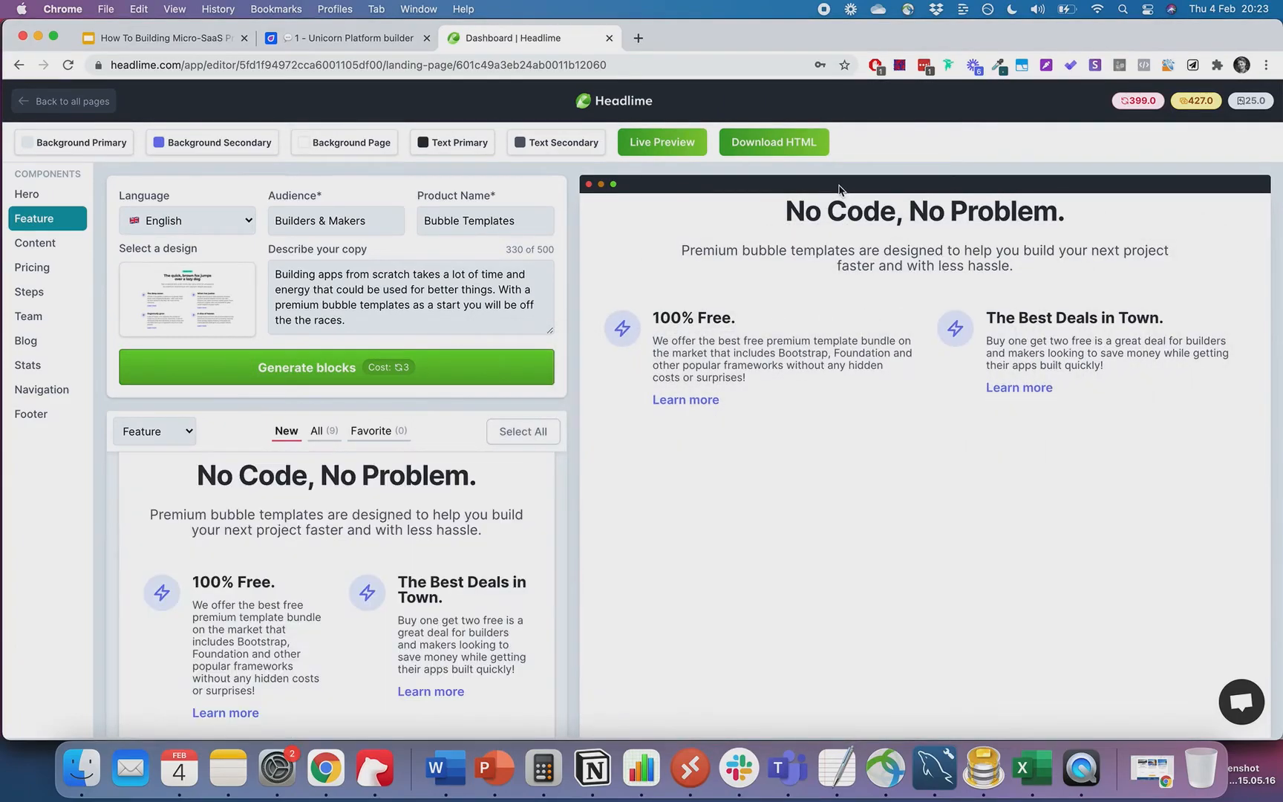
{"action": "left_click_drag", "start_coordinate": [794, 273], "coordinate": [1055, 272]}
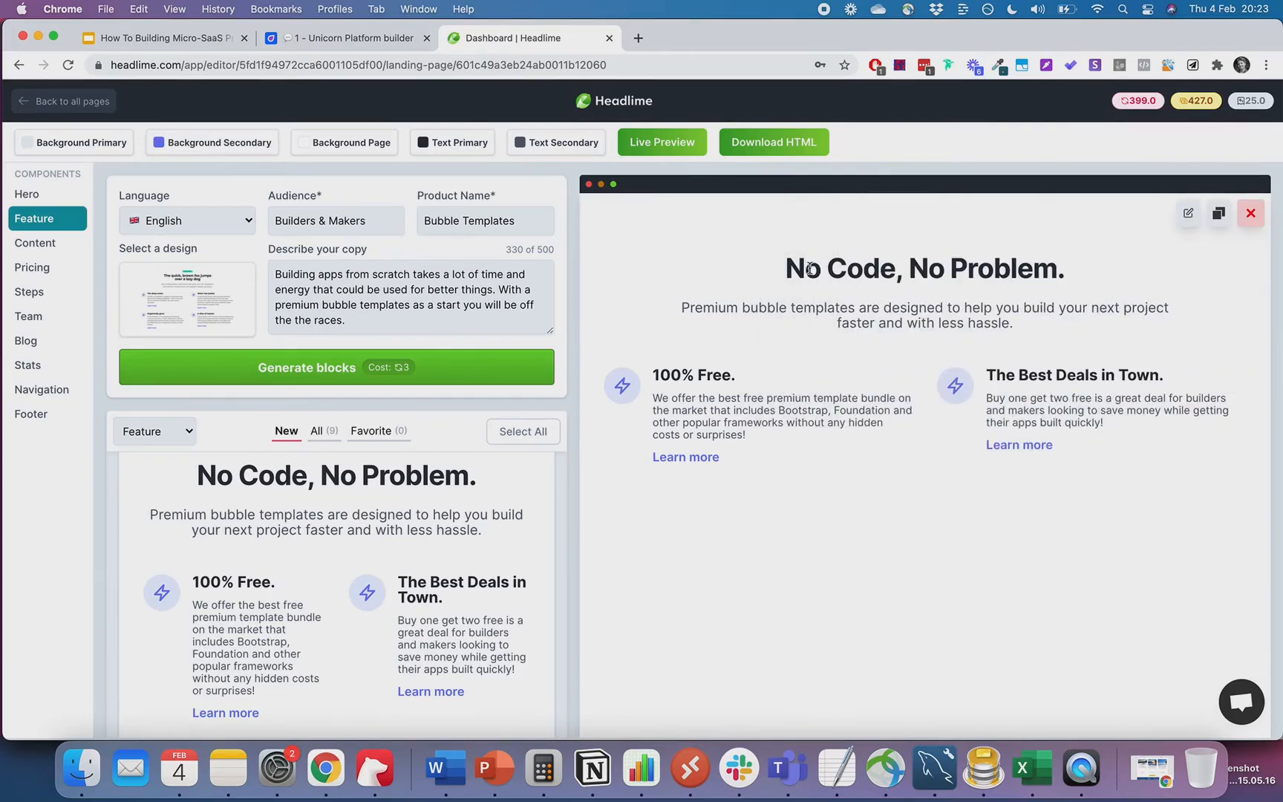
{"action": "left_click_drag", "start_coordinate": [884, 275], "coordinate": [1012, 267]}
- Open the block's text content, select its title, and return to the Unicorn Platform builder
{"action": "left_click", "coordinate": [1189, 213]}
{"action": "scroll", "coordinate": [206, 483], "scroll_direction": "down", "scroll_amount": 1}
{"action": "scroll", "coordinate": [206, 482], "scroll_direction": "down", "scroll_amount": 2}
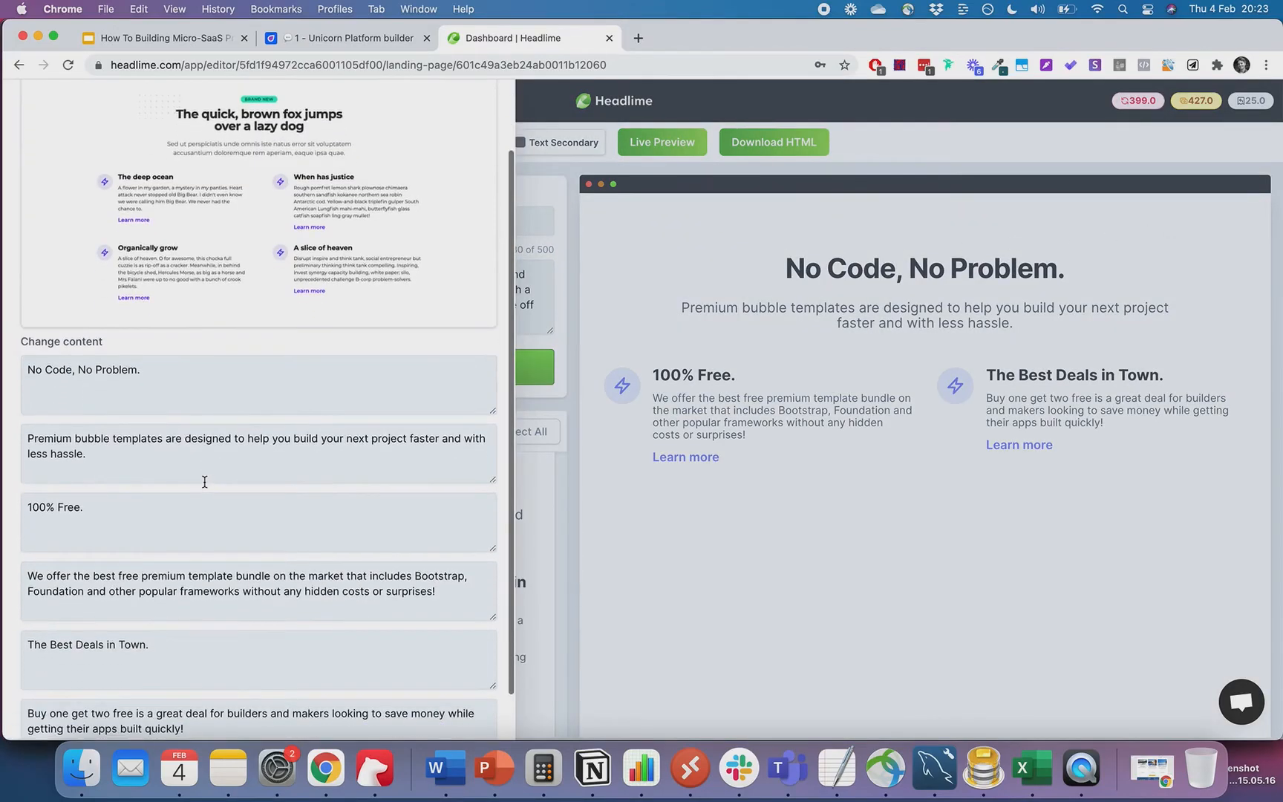
{"action": "triple_click", "coordinate": [138, 377]}
{"action": "key", "text": "super+c"}
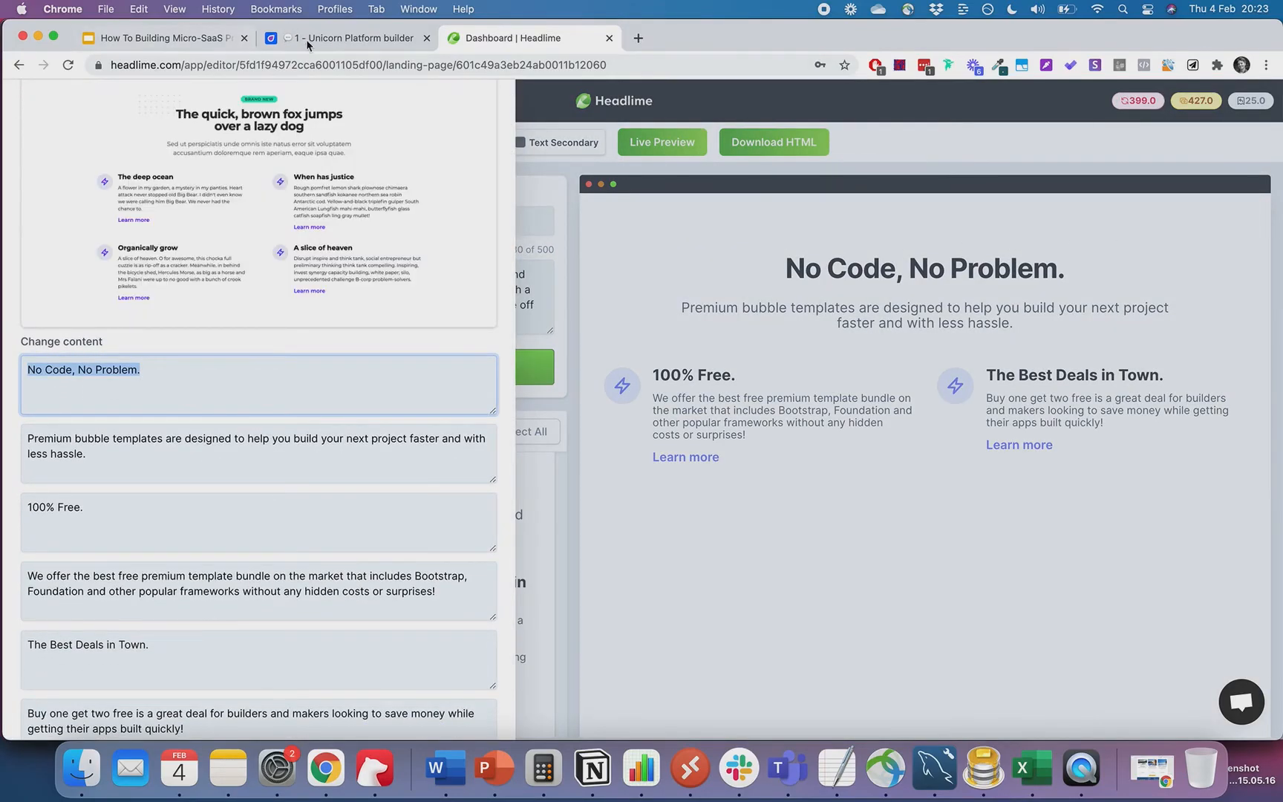
{"action": "left_click", "coordinate": [307, 43]}
{"action": "scroll", "coordinate": [1007, 366], "scroll_direction": "up", "scroll_amount": 3}
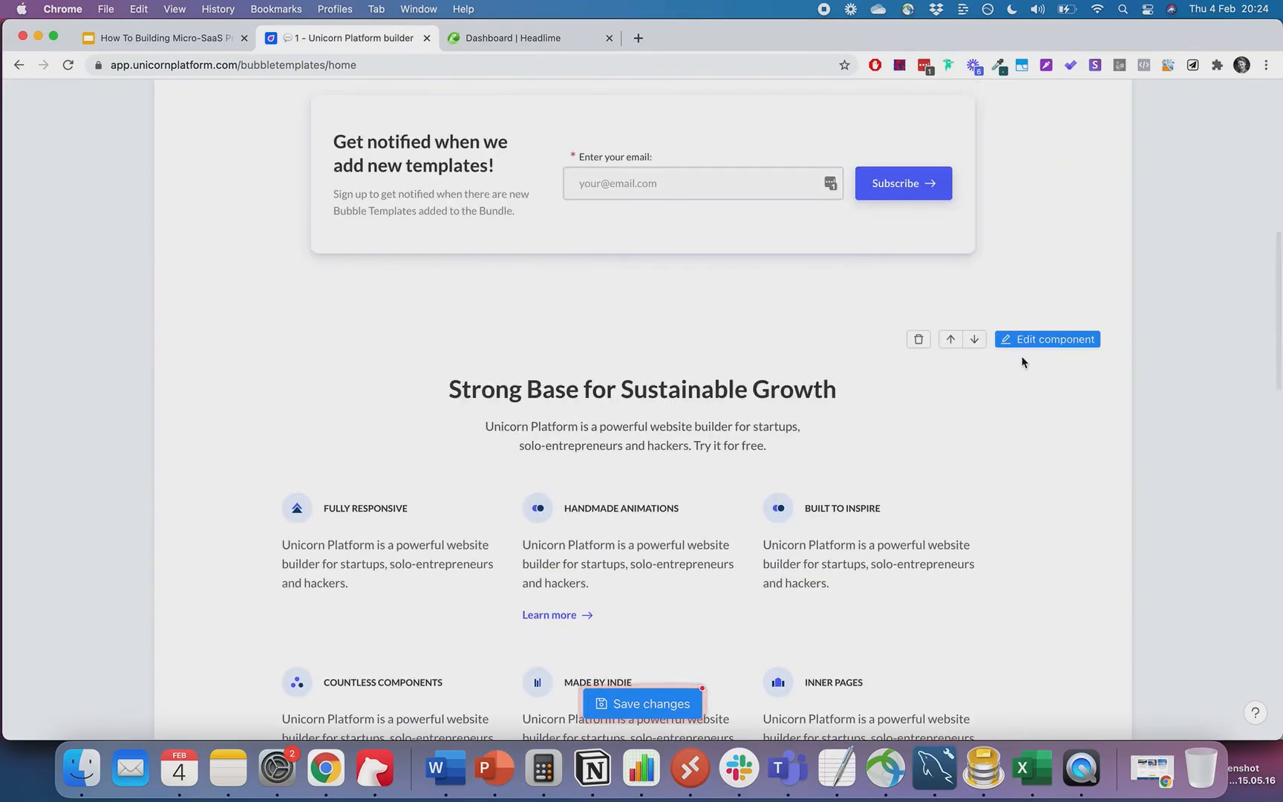
- Set the features section title to 'No Code, No Problem.'
{"action": "left_click", "coordinate": [1047, 340]}
{"action": "triple_click", "coordinate": [1024, 269]}
{"action": "key", "text": "super+v"}
- Replace the features subtitle with Headlime's premium bubble templates paragraph
{"action": "left_click", "coordinate": [517, 41]}
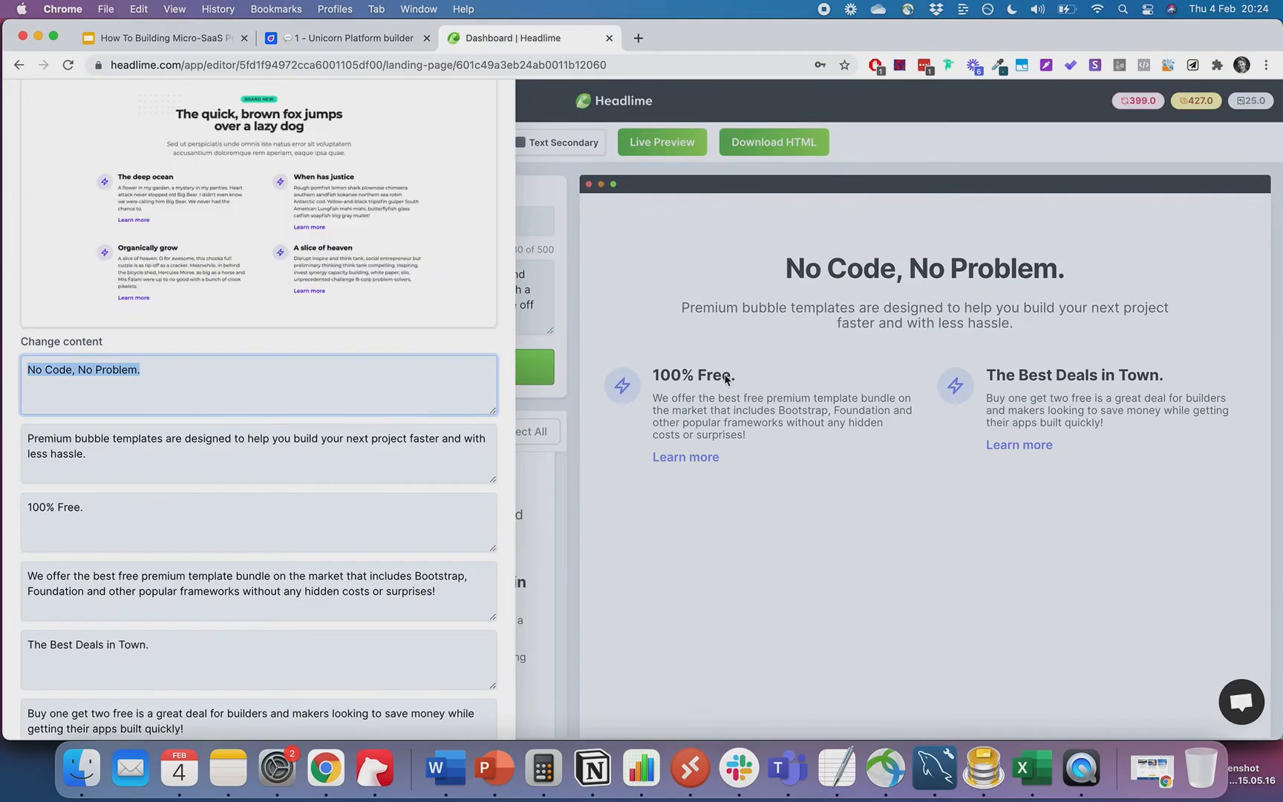
{"action": "triple_click", "coordinate": [100, 458]}
{"action": "key", "text": "super+c"}
{"action": "left_click", "coordinate": [349, 38]}
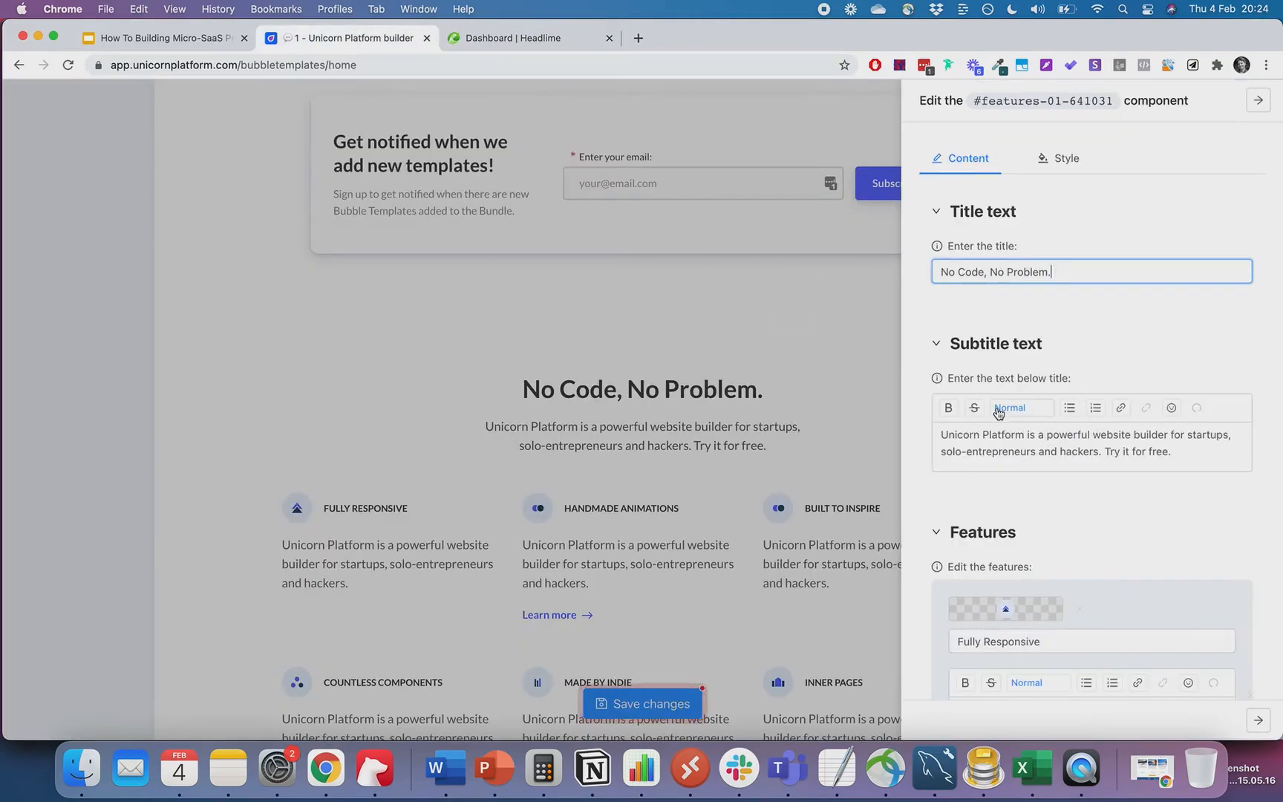
{"action": "triple_click", "coordinate": [988, 434]}
{"action": "key", "text": "super+v"}
{"action": "left_click", "coordinate": [1137, 356]}
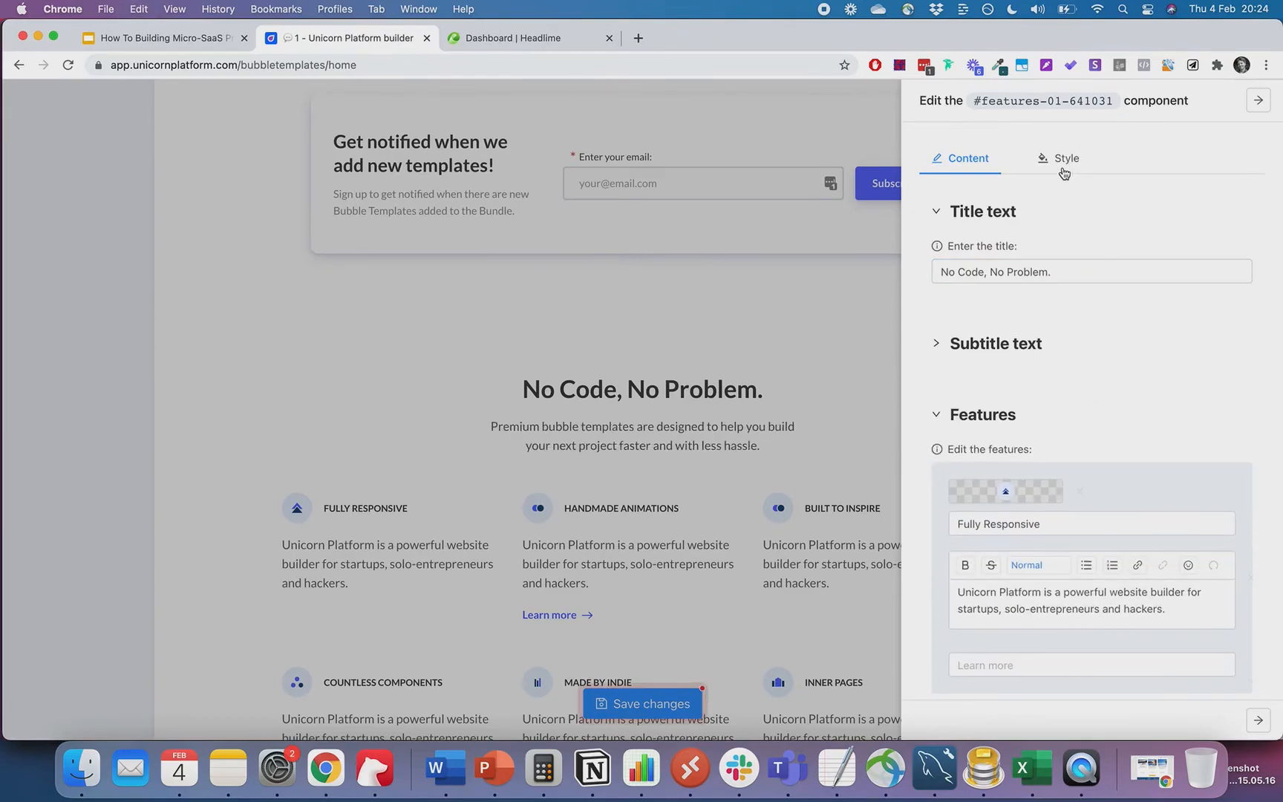
- Try an H2 style on the first feature description, then undo it
{"action": "left_click", "coordinate": [1063, 172]}
{"action": "left_click", "coordinate": [967, 160]}
{"action": "scroll", "coordinate": [1056, 458], "scroll_direction": "down", "scroll_amount": 4}
{"action": "left_click", "coordinate": [1045, 405]}
{"action": "left_click", "coordinate": [1043, 442]}
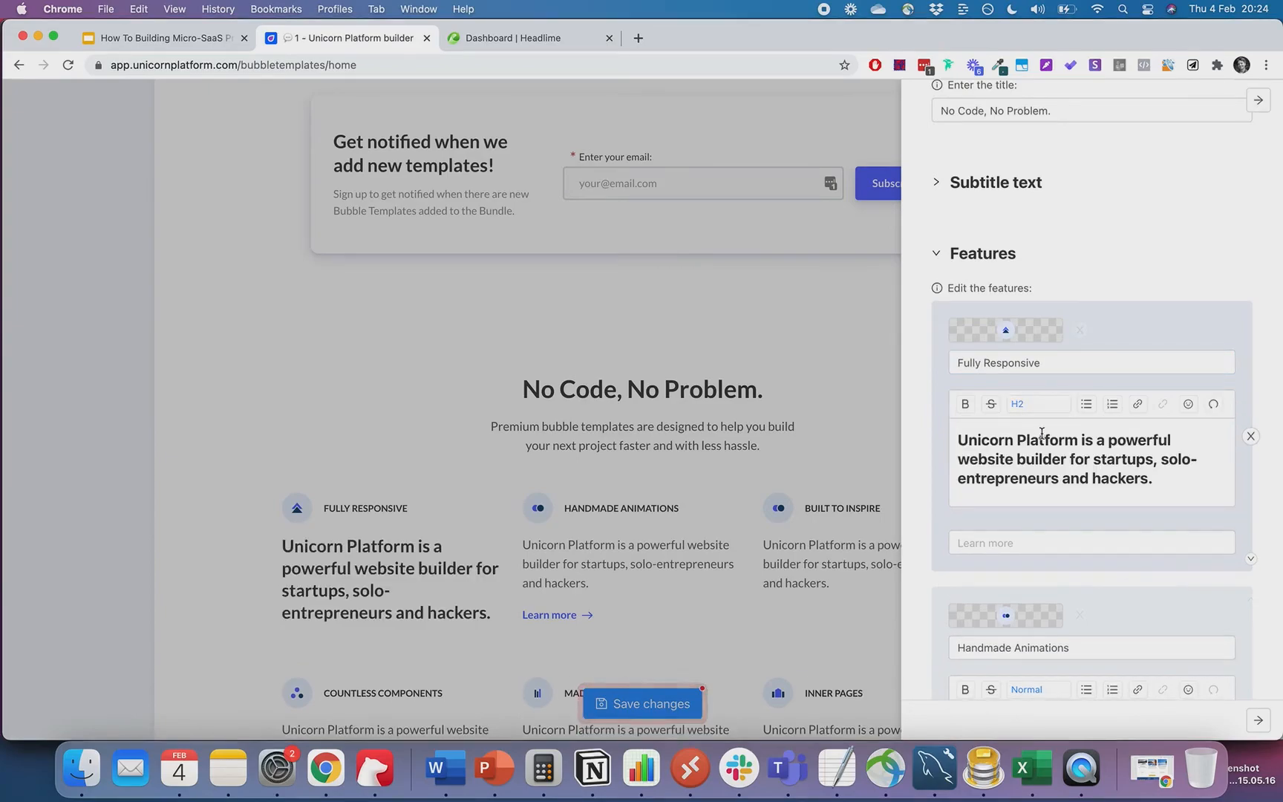
{"action": "key", "text": "super+z"}
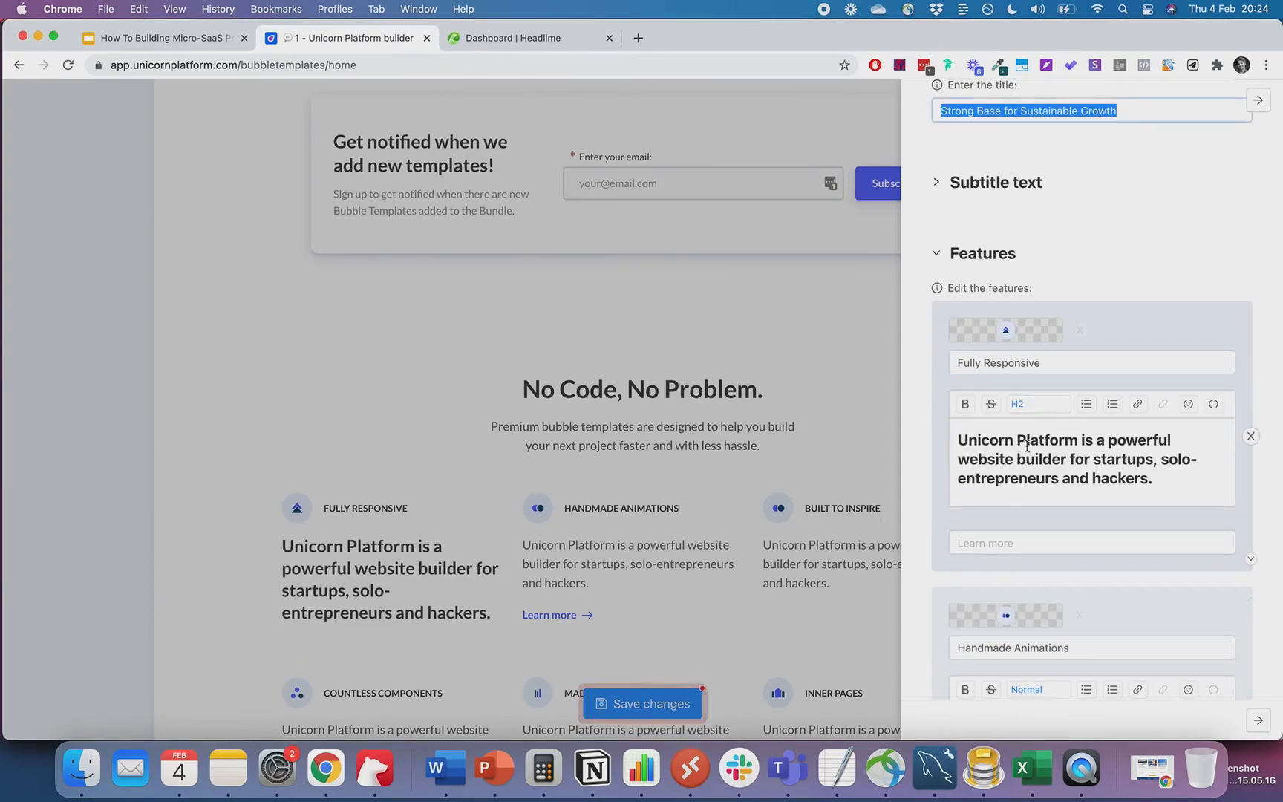
{"action": "left_click", "coordinate": [1023, 444]}
{"action": "key", "text": "super+a"}
{"action": "scroll", "coordinate": [1079, 172], "scroll_direction": "up", "scroll_amount": 3}
{"action": "scroll", "coordinate": [1079, 170], "scroll_direction": "up", "scroll_amount": 1}
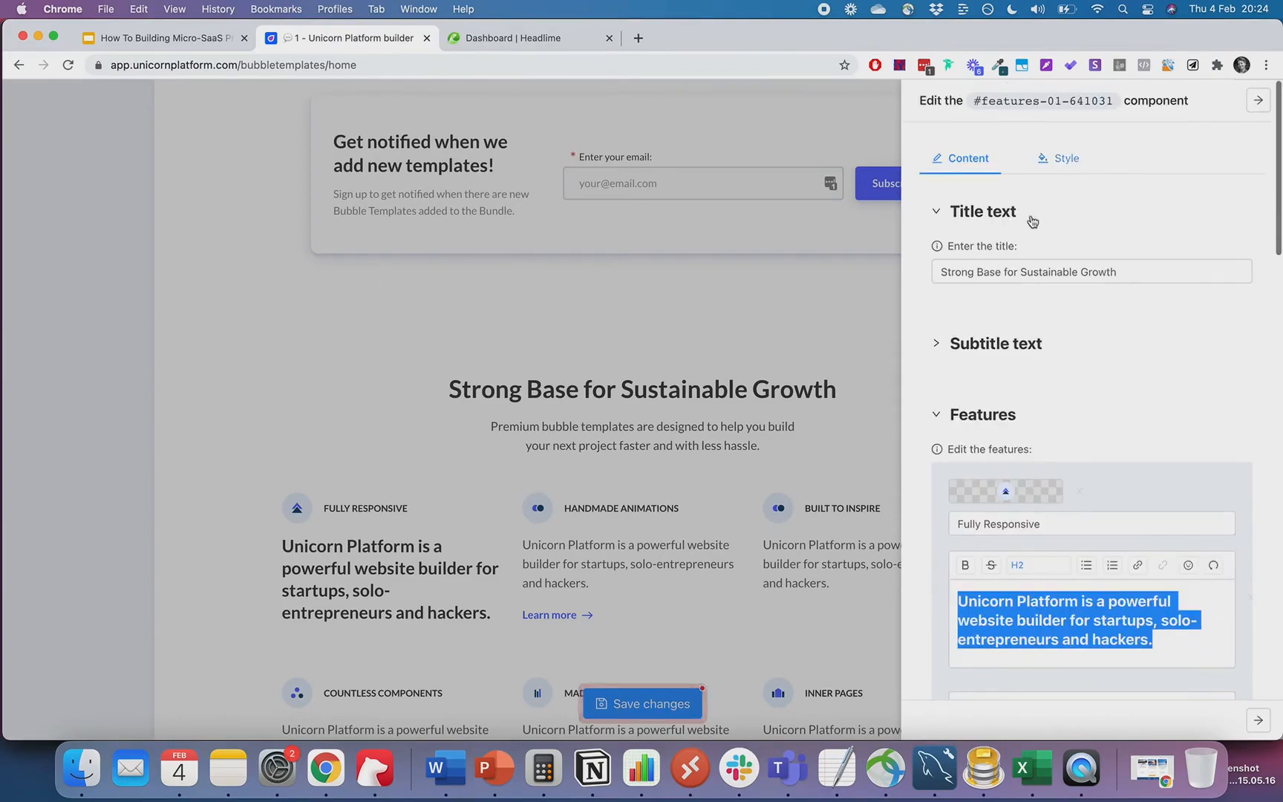
- Re-paste the subtitle text and format the subtitle as an H2 heading
{"action": "left_click", "coordinate": [987, 367]}
{"action": "left_click", "coordinate": [1010, 432]}
{"action": "key", "text": "super+a"}
{"action": "key", "text": "super+v"}
{"action": "left_click", "coordinate": [1030, 407]}
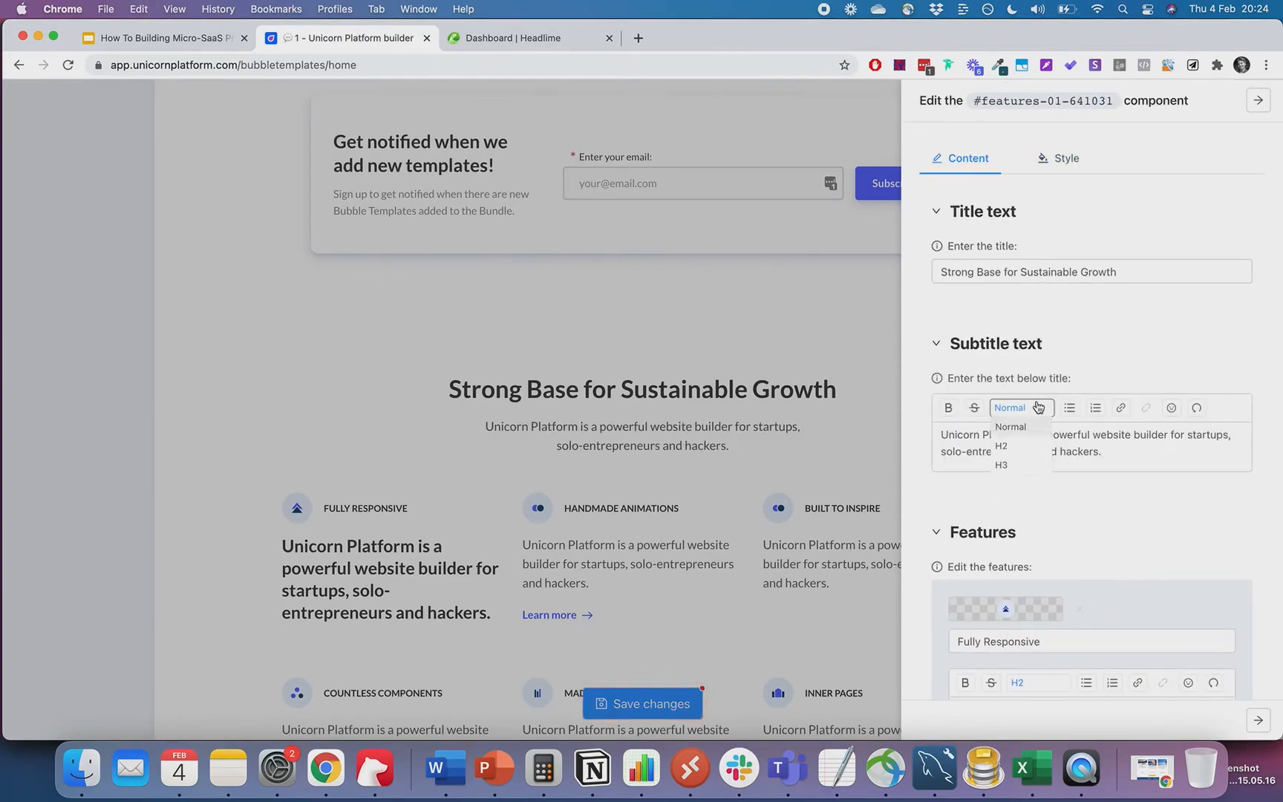
{"action": "left_click", "coordinate": [1022, 444]}
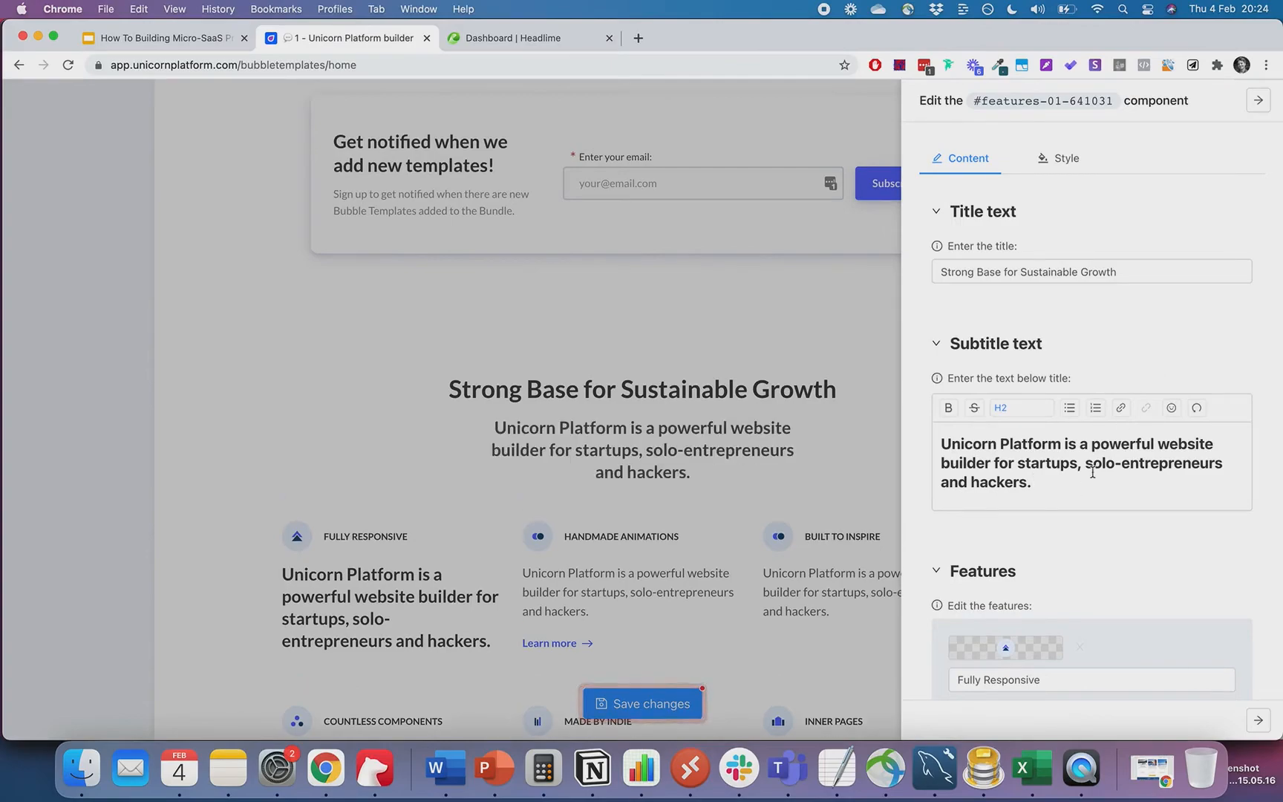
{"action": "scroll", "coordinate": [1079, 457], "scroll_direction": "down", "scroll_amount": 5}
{"action": "left_click", "coordinate": [1077, 457]}
{"action": "key", "text": "super+a"}
{"action": "scroll", "coordinate": [1074, 458], "scroll_direction": "down", "scroll_amount": 2}
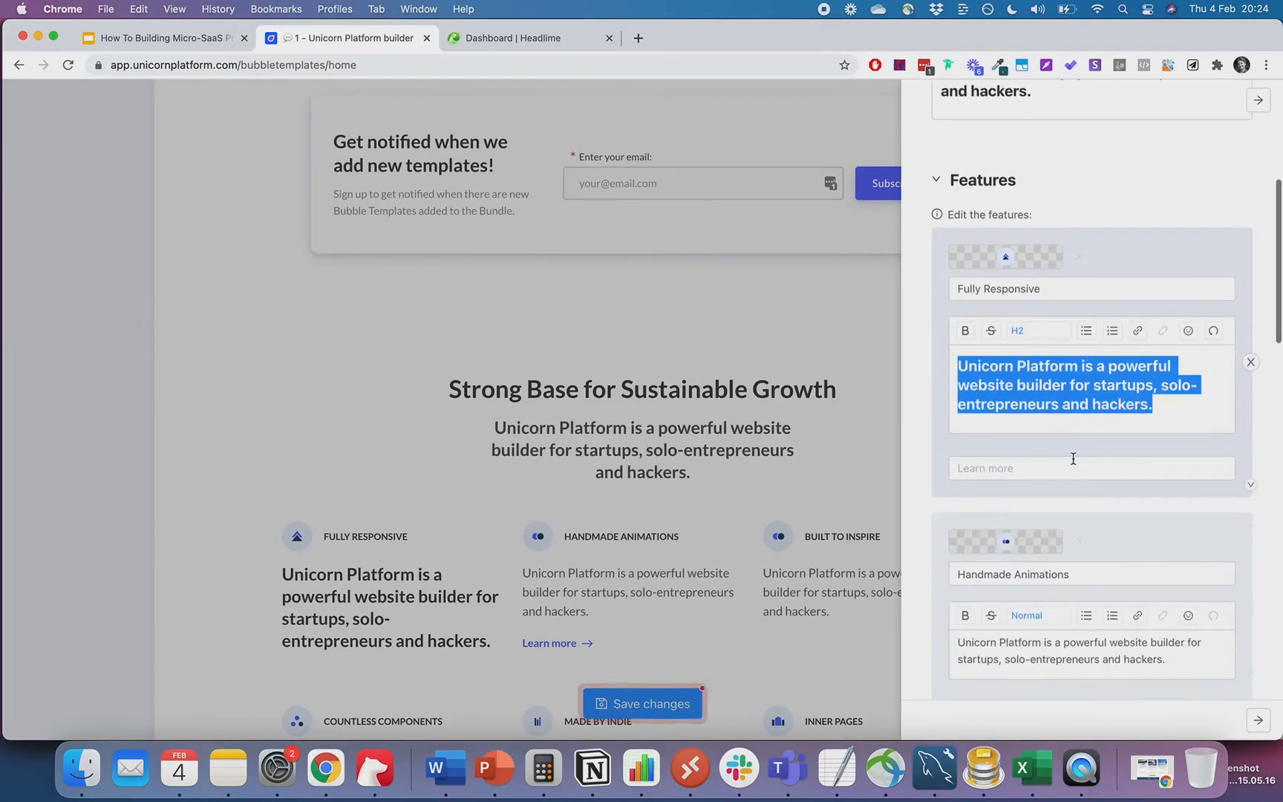
- Put the premium bubble templates copy into the first feature description and subtitle, description as Normal text
{"action": "left_click", "coordinate": [562, 36]}
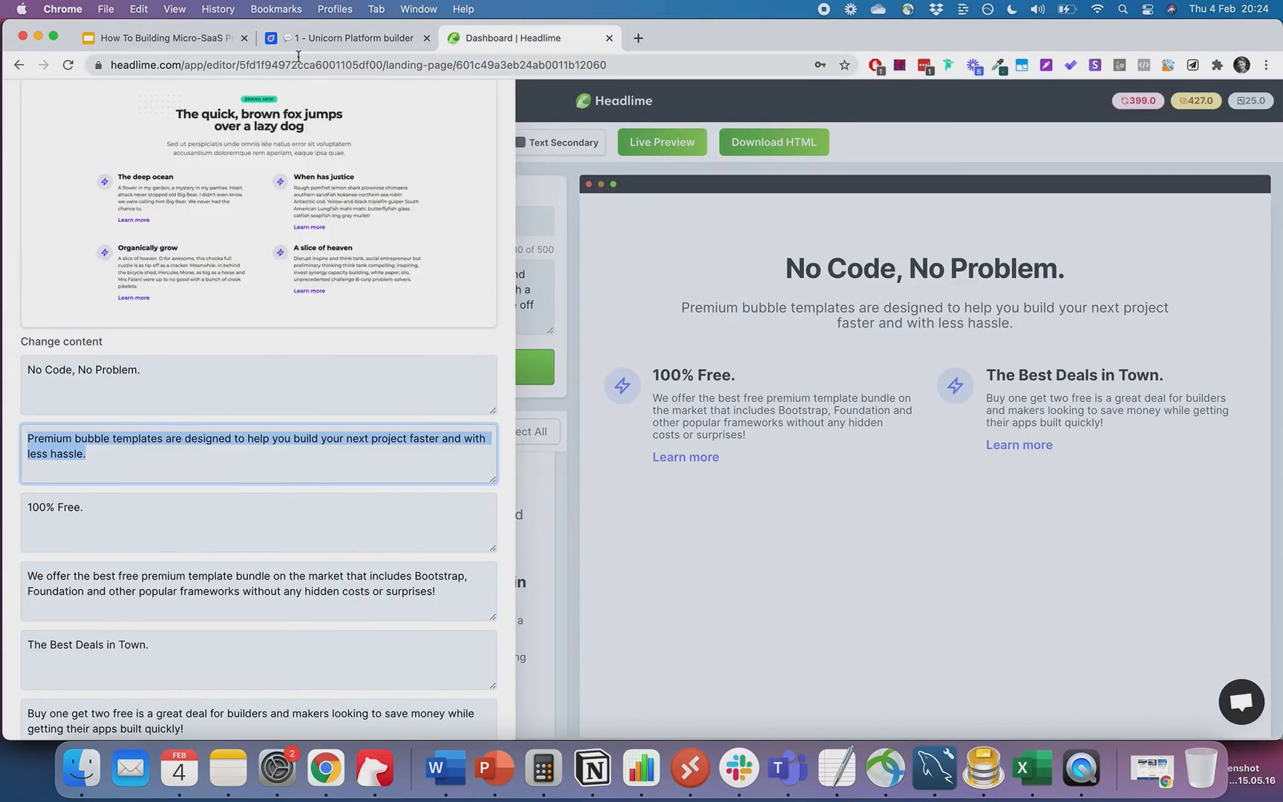
{"action": "left_click", "coordinate": [332, 43]}
{"action": "key", "text": "super+v"}
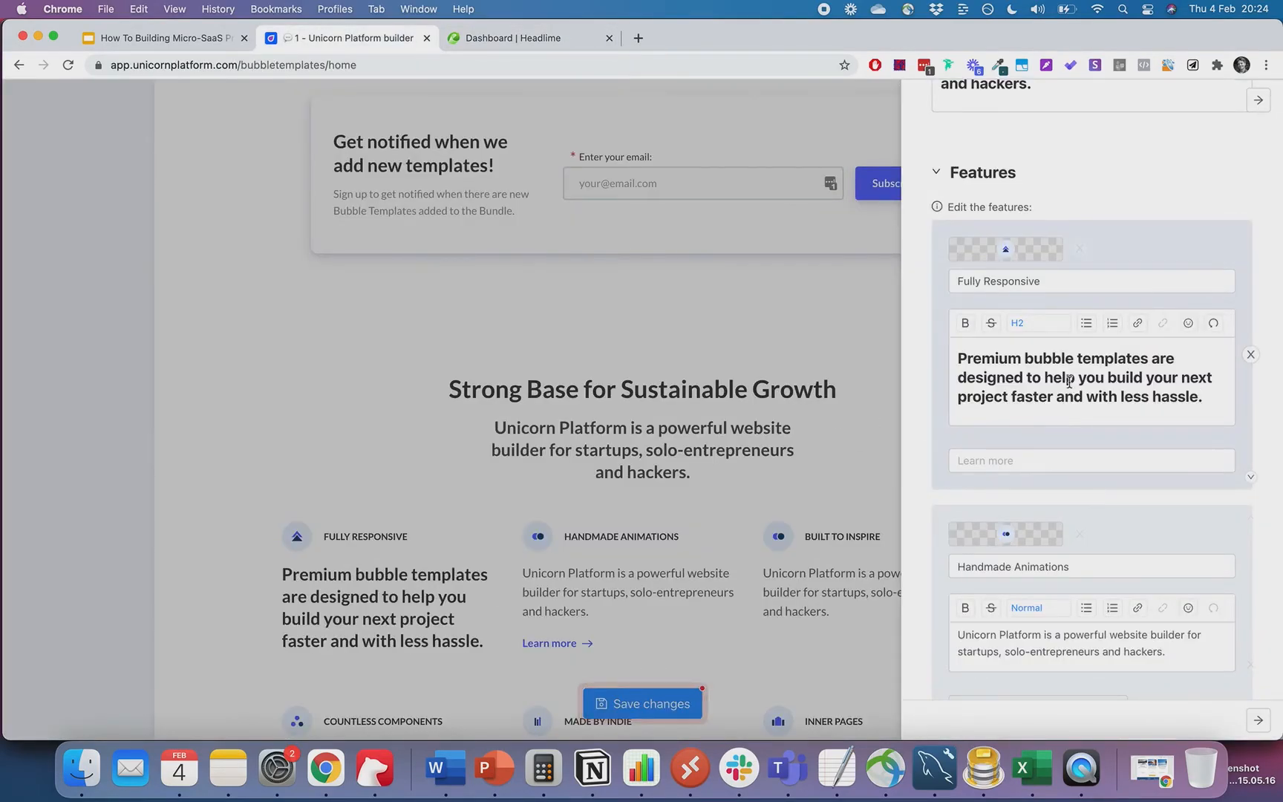
{"action": "scroll", "coordinate": [1068, 381], "scroll_direction": "up", "scroll_amount": 3}
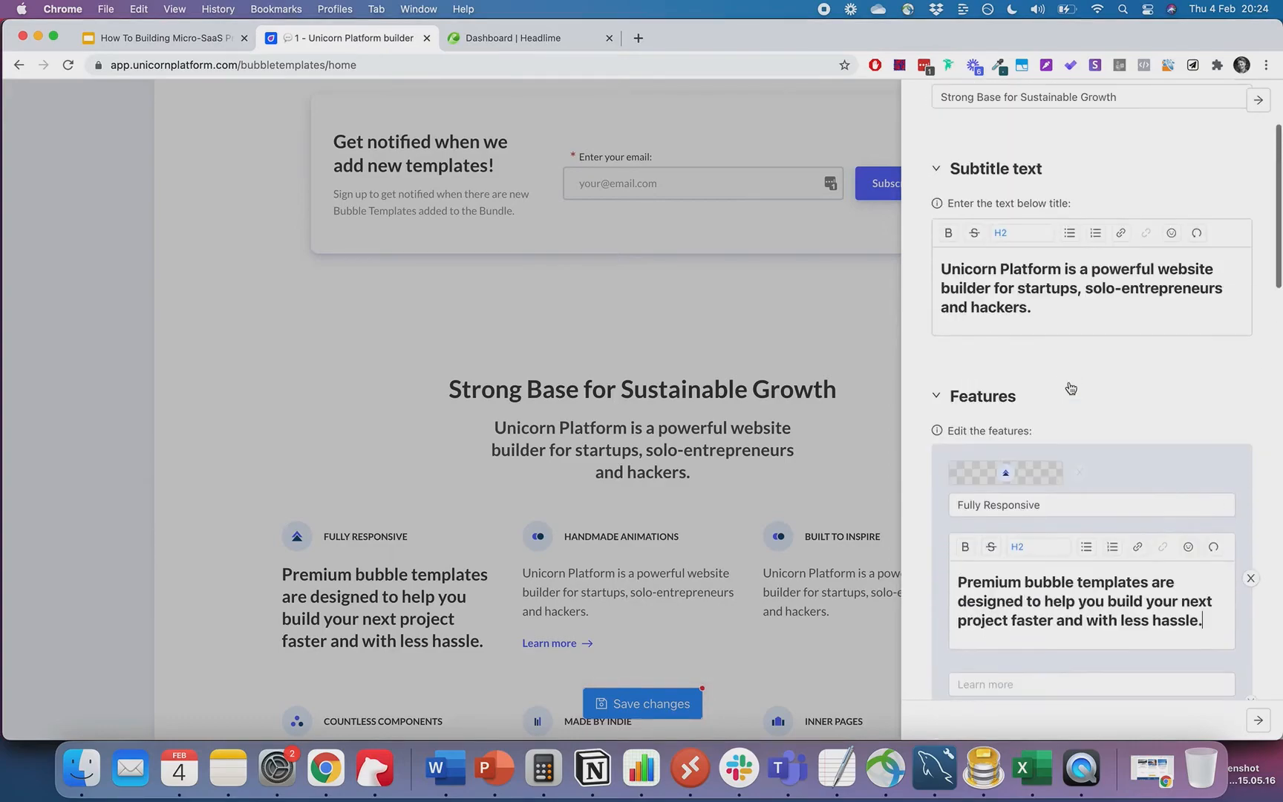
{"action": "triple_click", "coordinate": [1060, 281]}
{"action": "key", "text": "super+v"}
{"action": "scroll", "coordinate": [1108, 354], "scroll_direction": "down", "scroll_amount": 2}
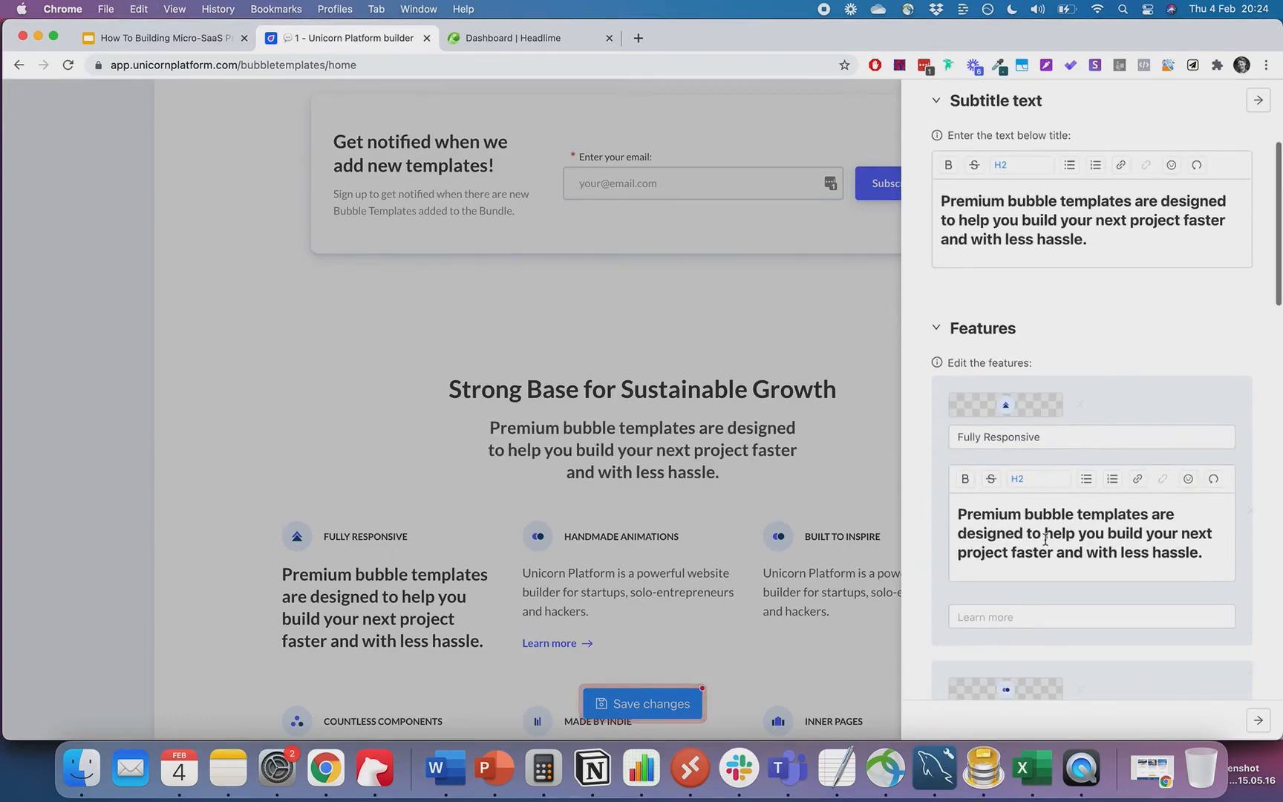
{"action": "left_click", "coordinate": [1047, 479]}
{"action": "left_click", "coordinate": [1036, 516]}
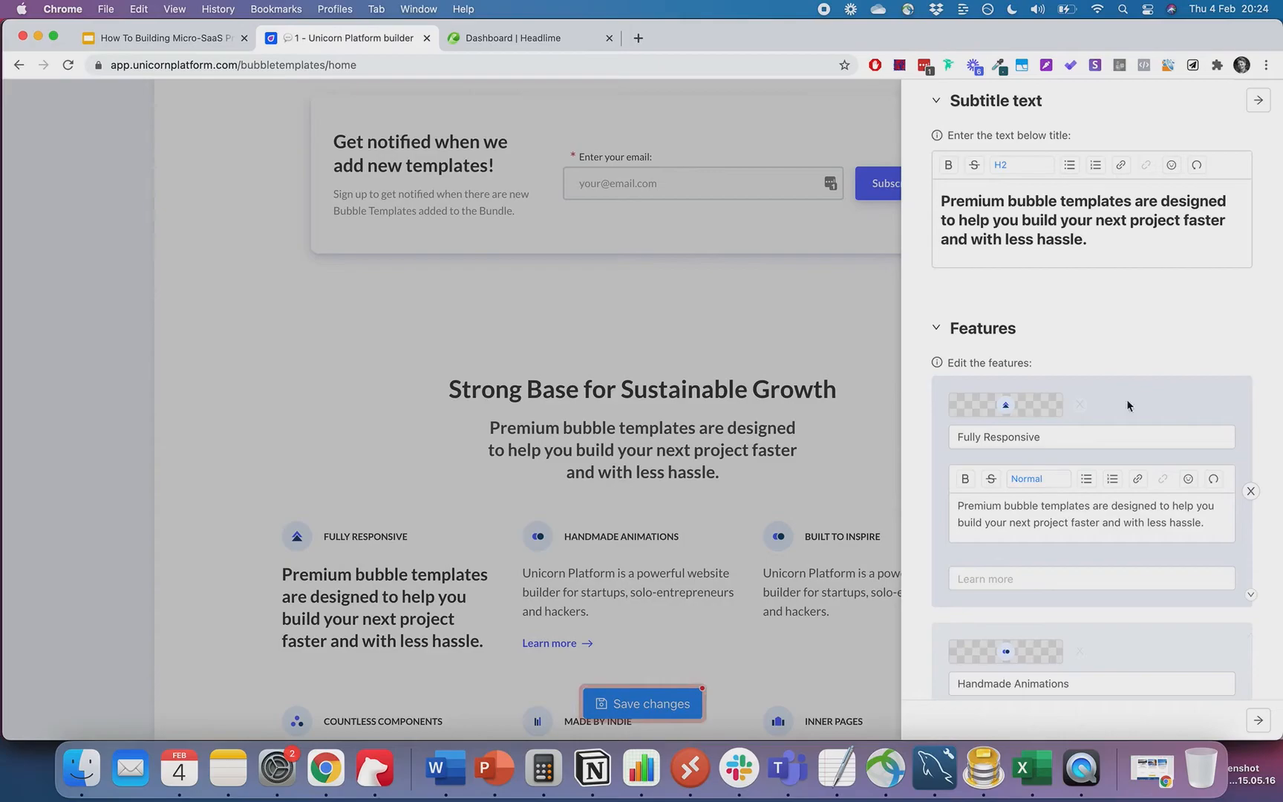
{"action": "left_click", "coordinate": [545, 42]}
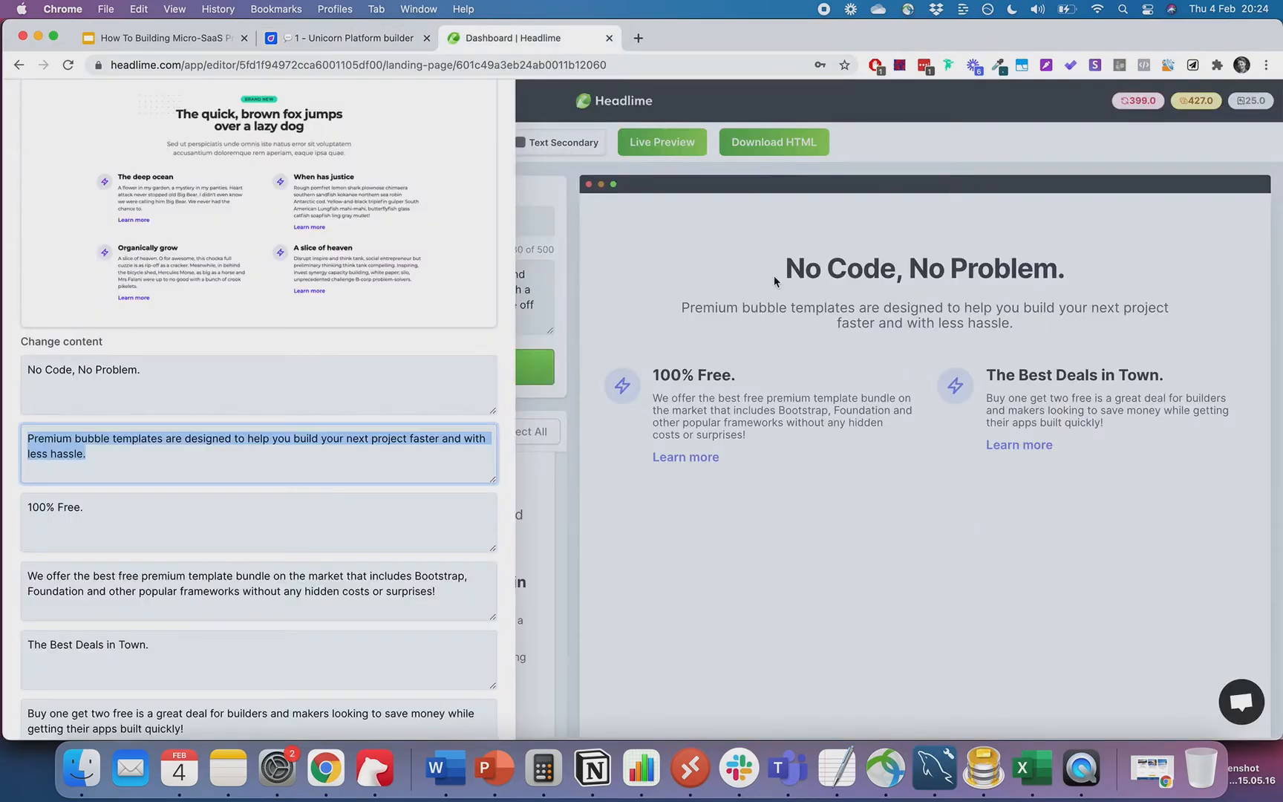
{"action": "scroll", "coordinate": [461, 410], "scroll_direction": "down", "scroll_amount": 2}
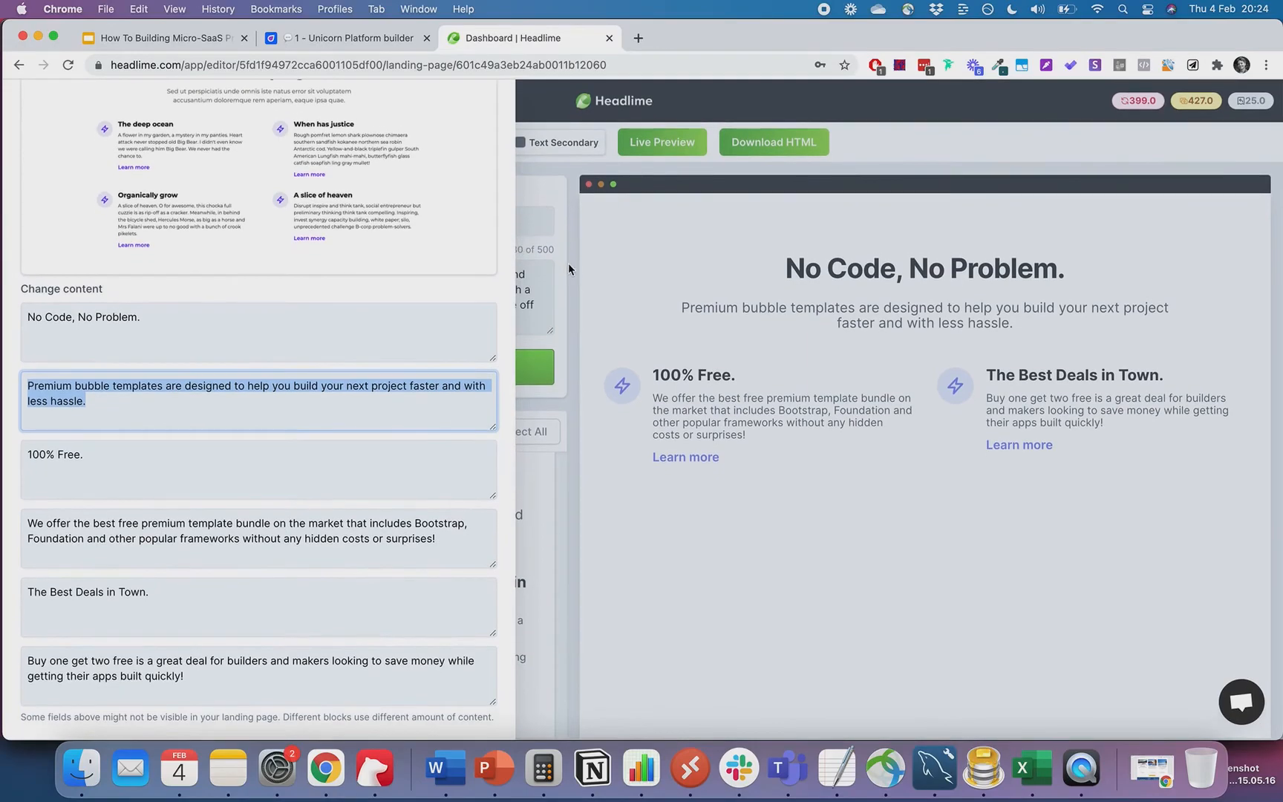
- Place the 'Premium NoCode Templates.' block below 'No Code, No Problem.' and open its text editor
{"action": "left_click", "coordinate": [568, 264]}
{"action": "scroll", "coordinate": [426, 539], "scroll_direction": "down", "scroll_amount": 5}
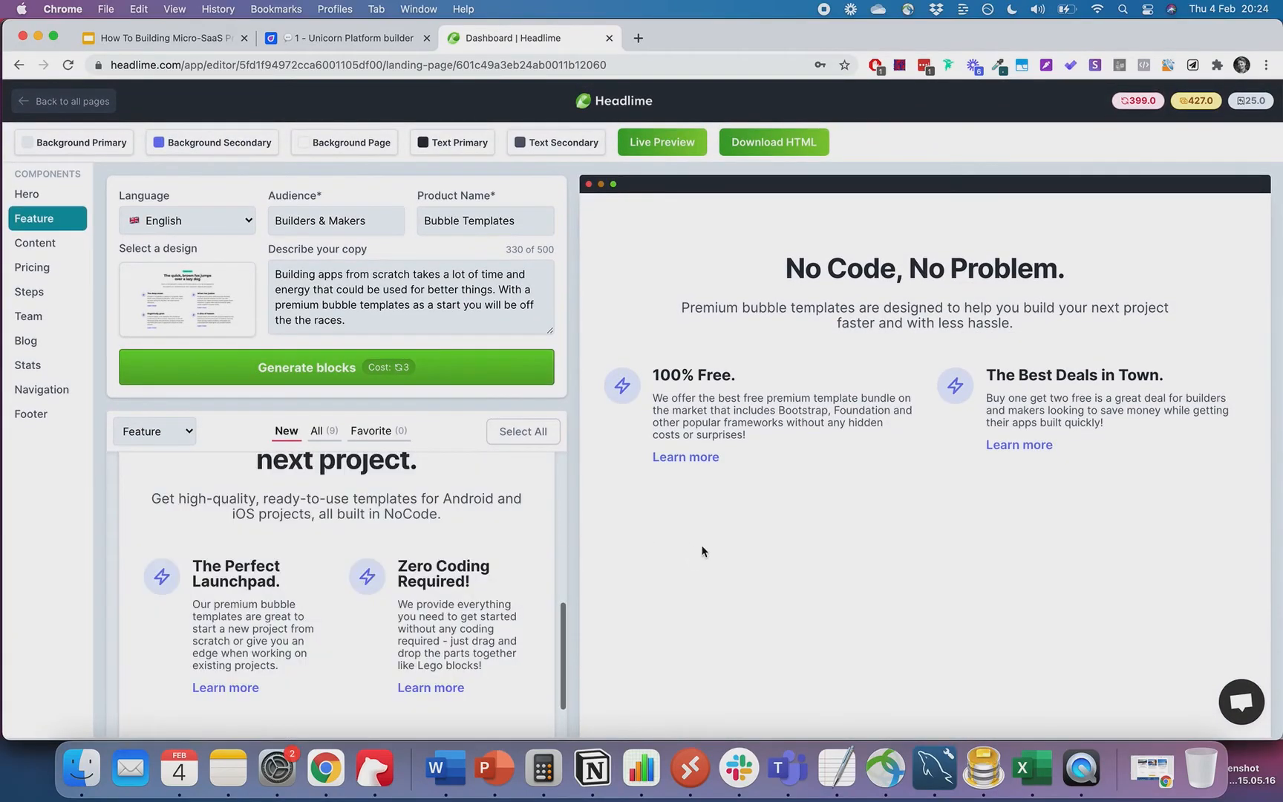
{"action": "scroll", "coordinate": [702, 550], "scroll_direction": "down", "scroll_amount": 2}
{"action": "scroll", "coordinate": [429, 544], "scroll_direction": "down", "scroll_amount": 3}
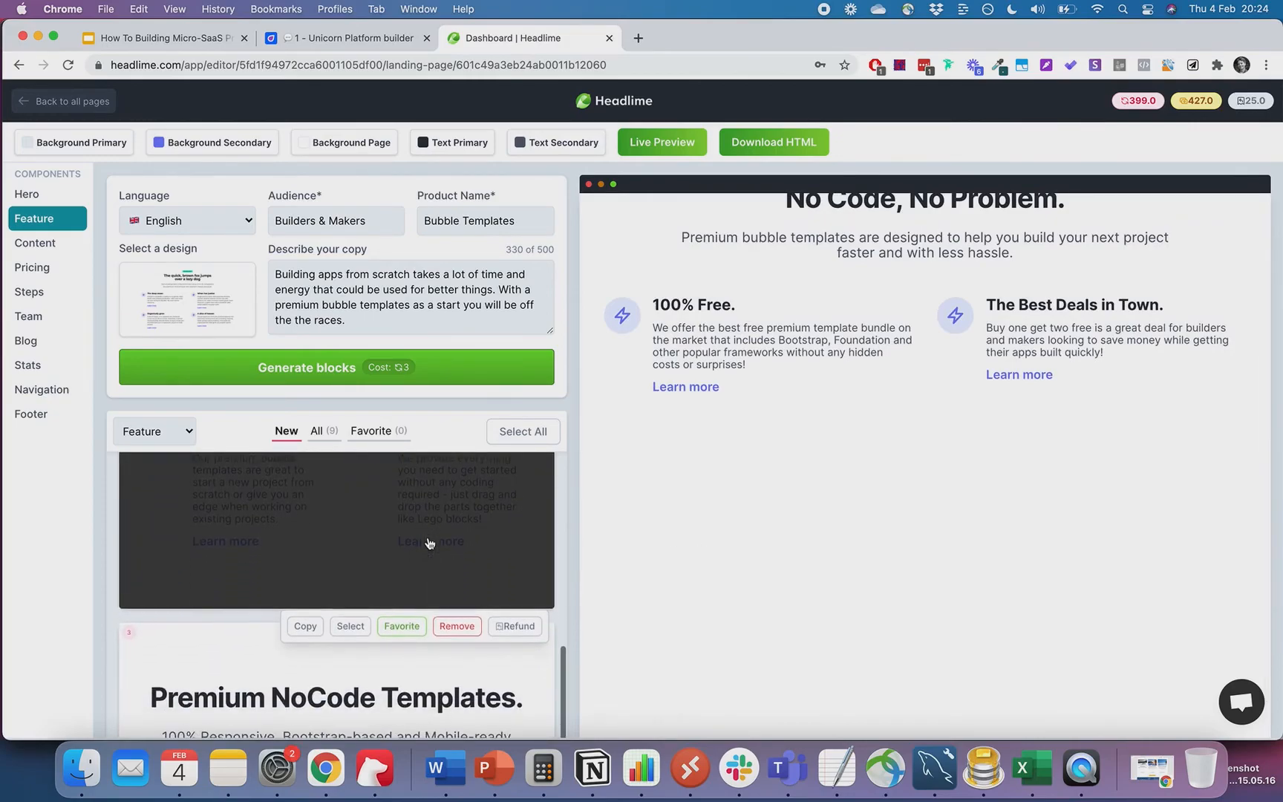
{"action": "scroll", "coordinate": [428, 541], "scroll_direction": "down", "scroll_amount": 3}
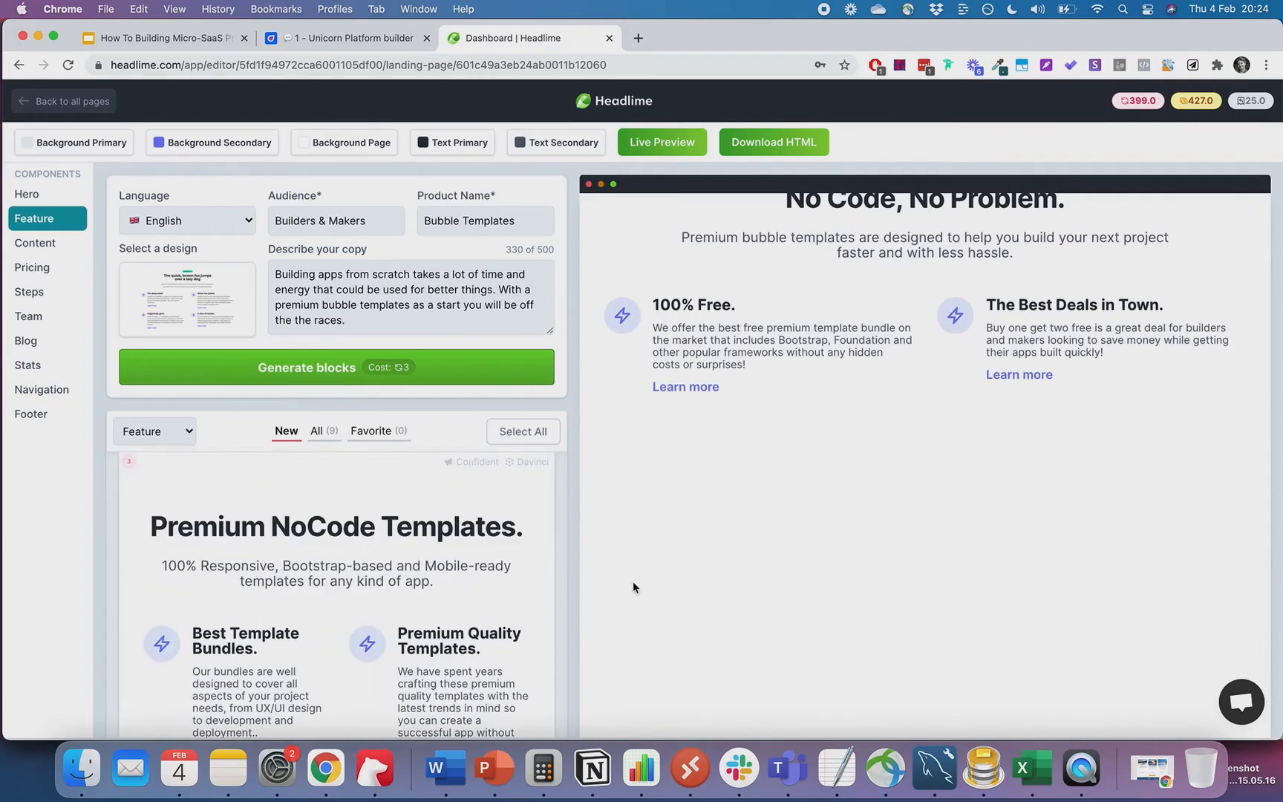
{"action": "scroll", "coordinate": [342, 586], "scroll_direction": "down", "scroll_amount": 1}
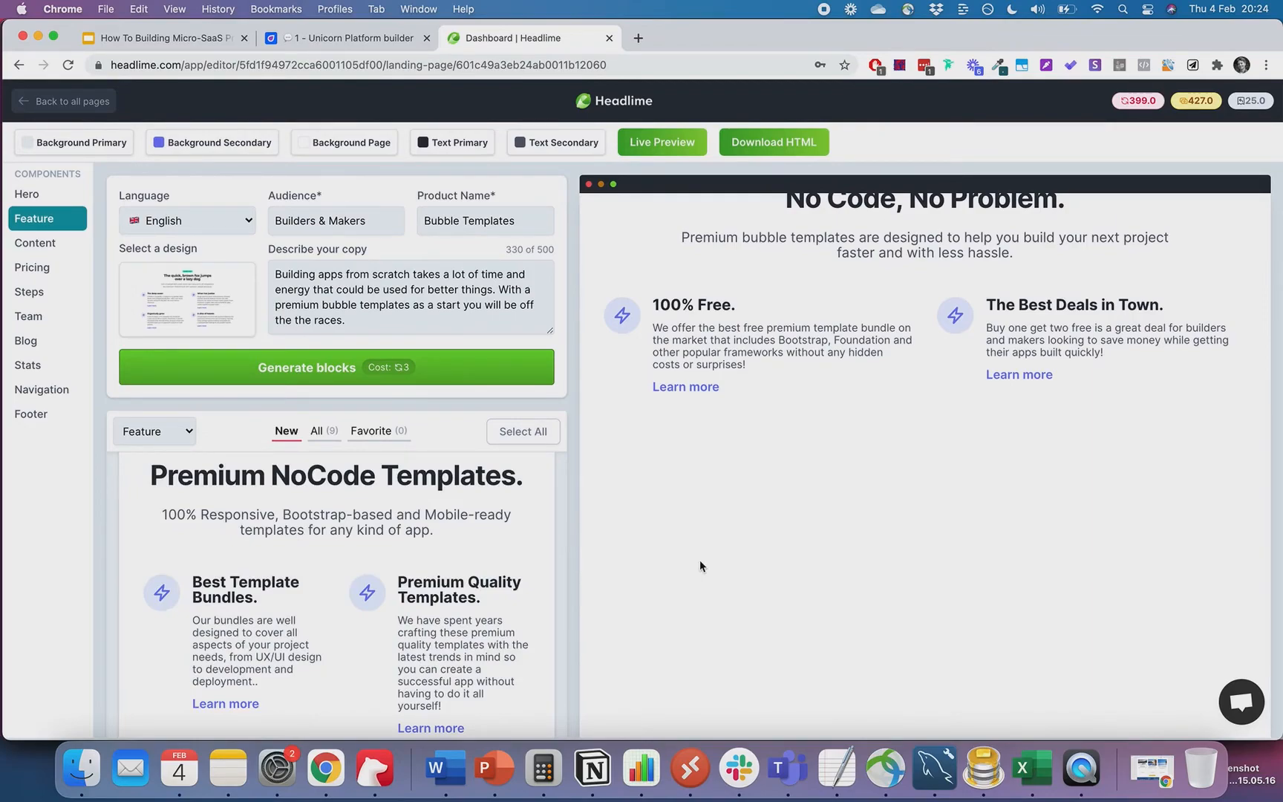
{"action": "scroll", "coordinate": [315, 636], "scroll_direction": "down", "scroll_amount": 1}
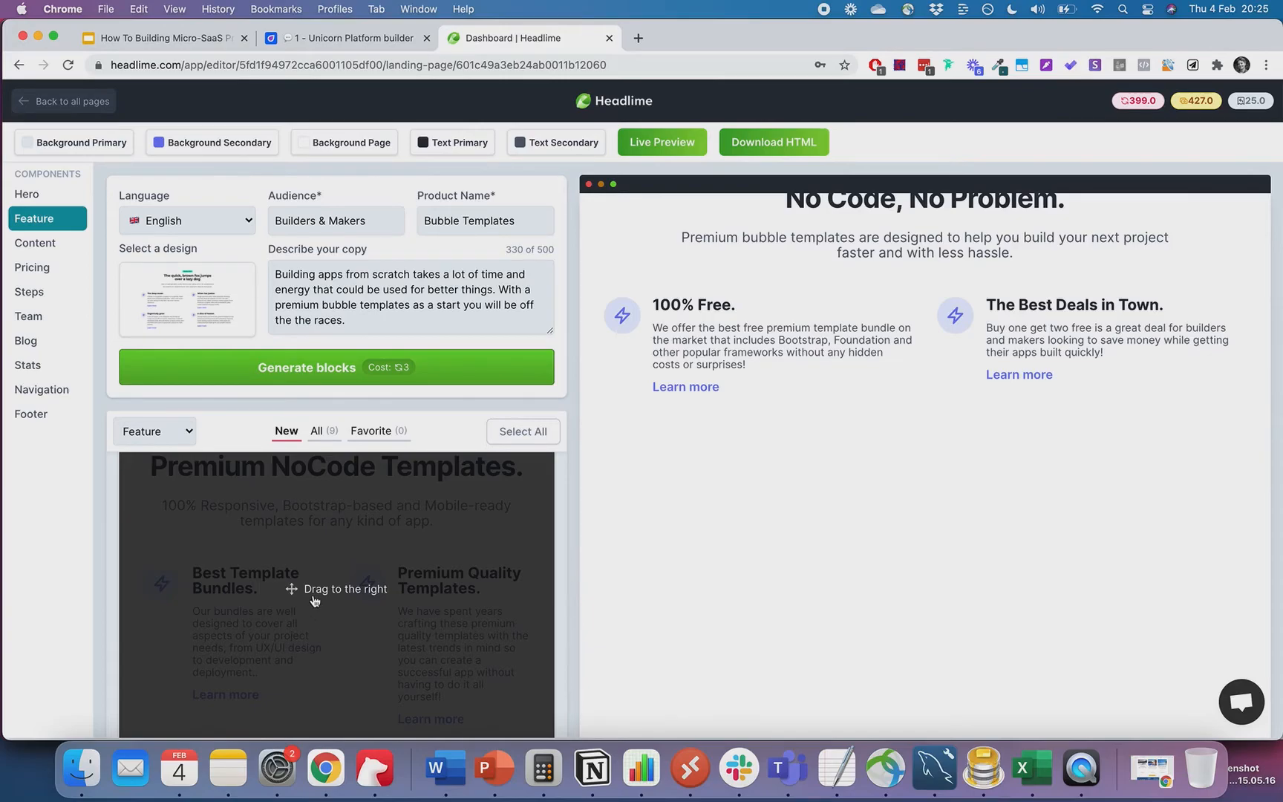
{"action": "left_click_drag", "start_coordinate": [313, 600], "coordinate": [668, 520]}
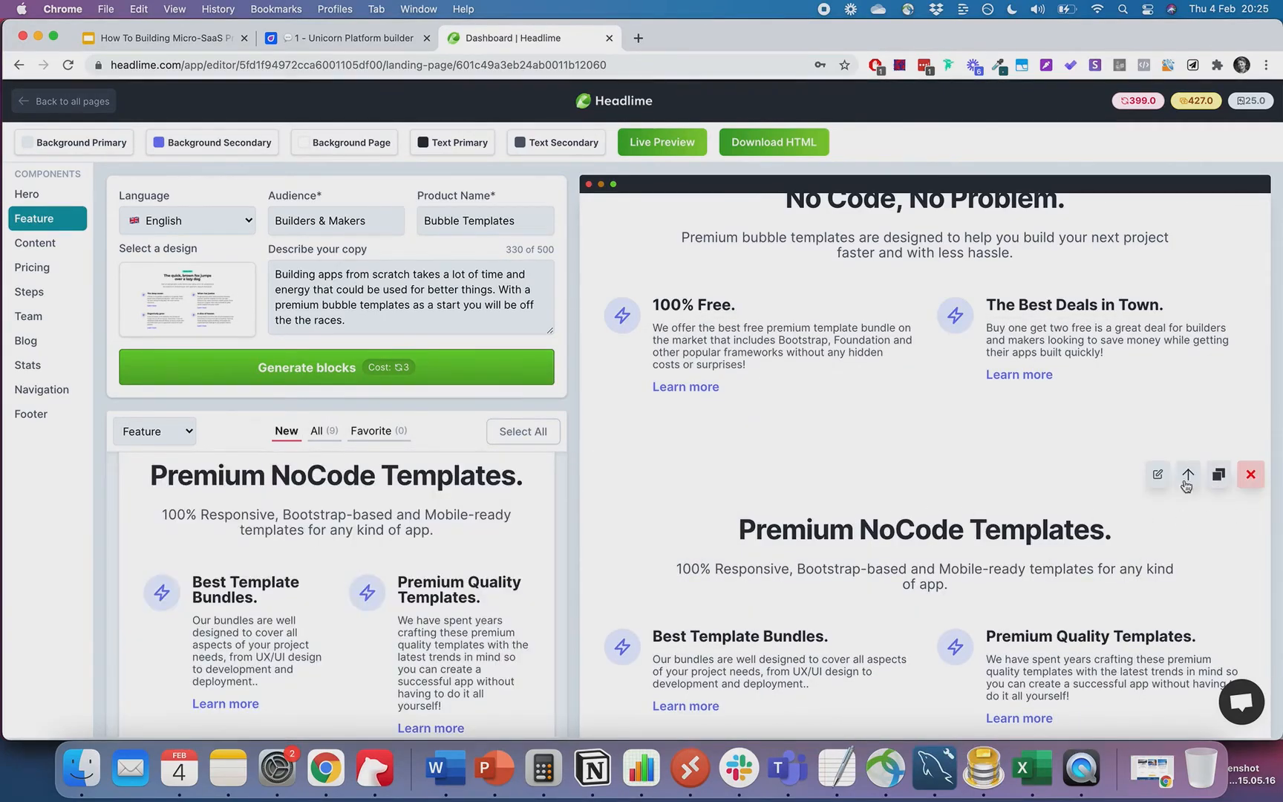
{"action": "left_click", "coordinate": [1157, 475]}
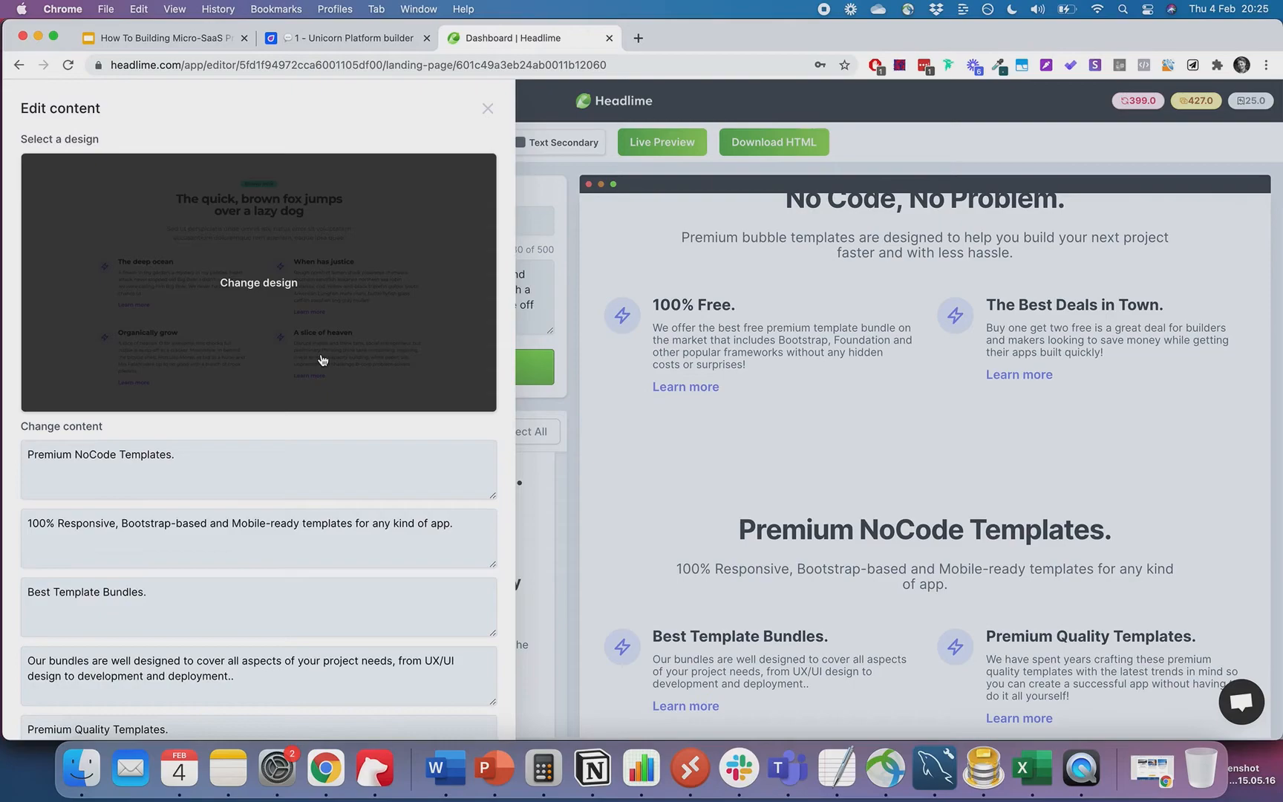
- Paste Headlime's 'Our bundles are well designed…' copy into the first feature's description
{"action": "scroll", "coordinate": [322, 360], "scroll_direction": "down", "scroll_amount": 5}
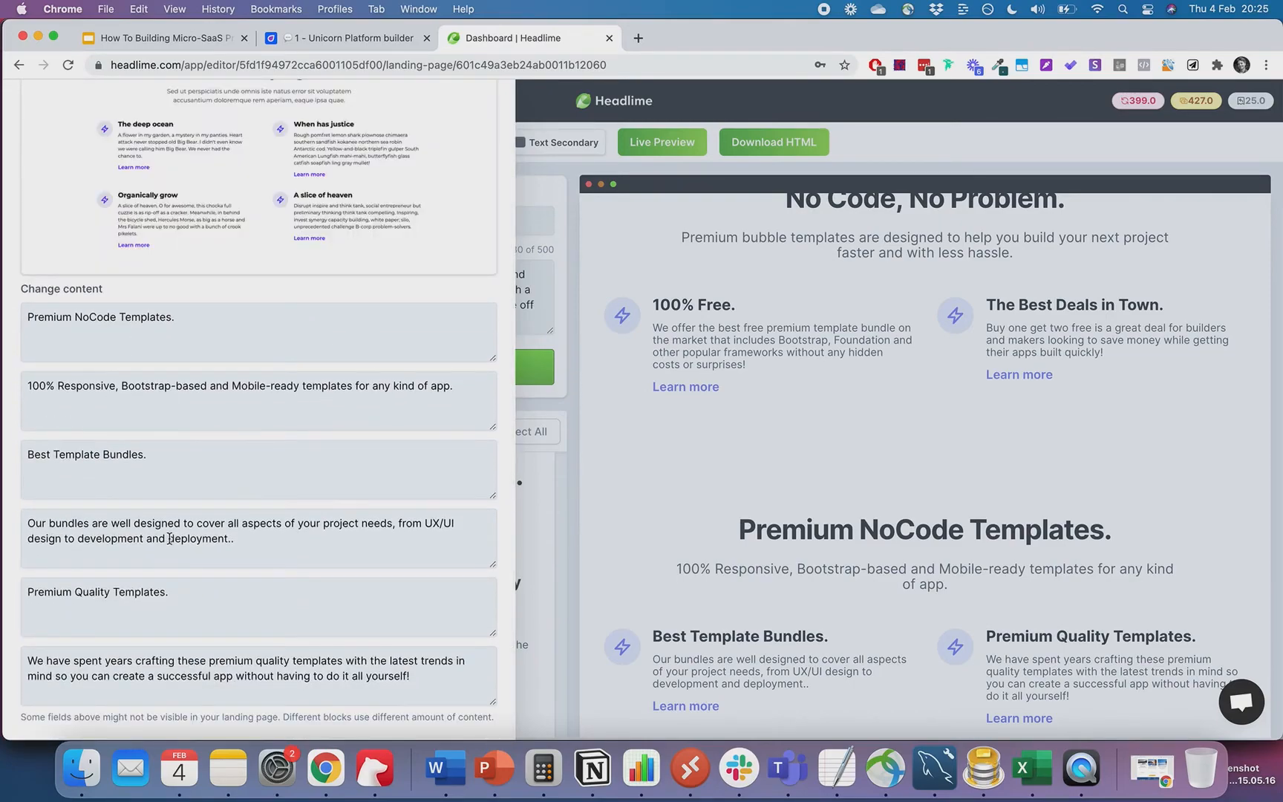
{"action": "triple_click", "coordinate": [155, 532]}
{"action": "key", "text": "super+c"}
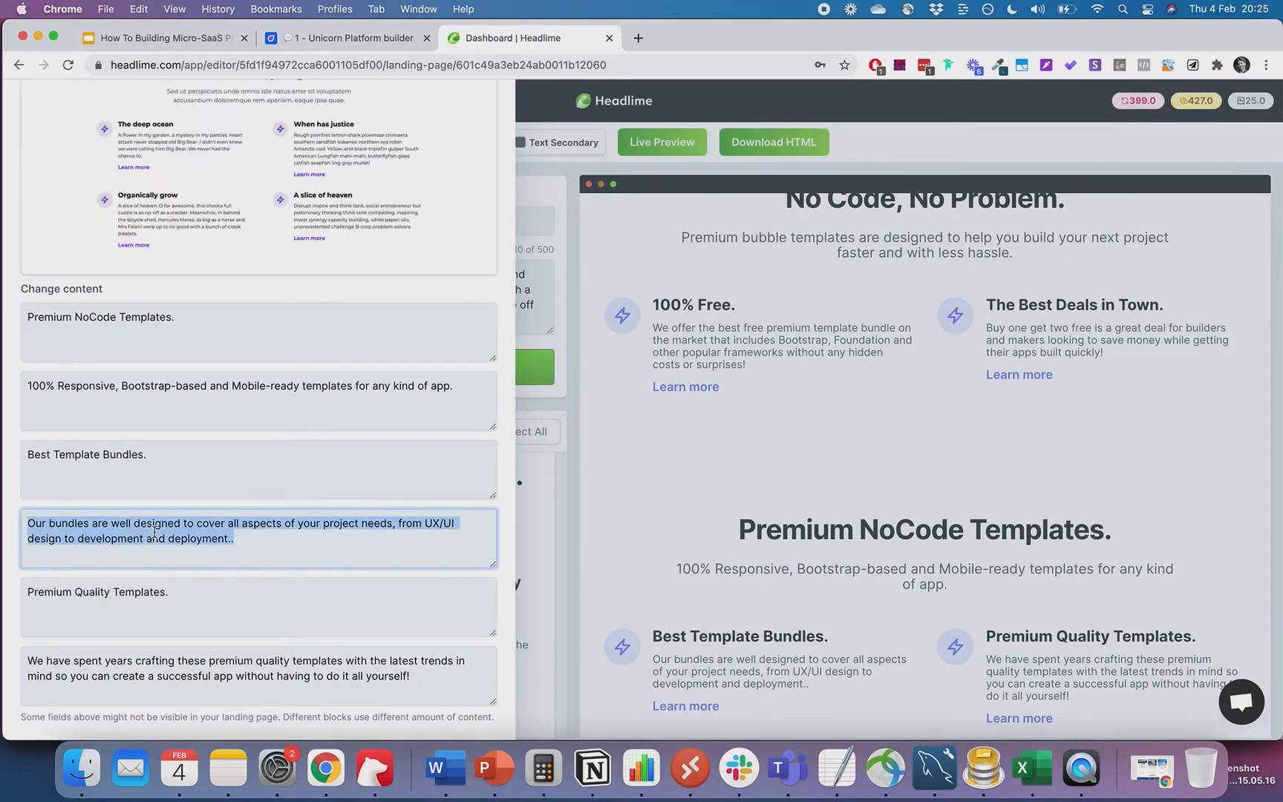
{"action": "left_click", "coordinate": [358, 34]}
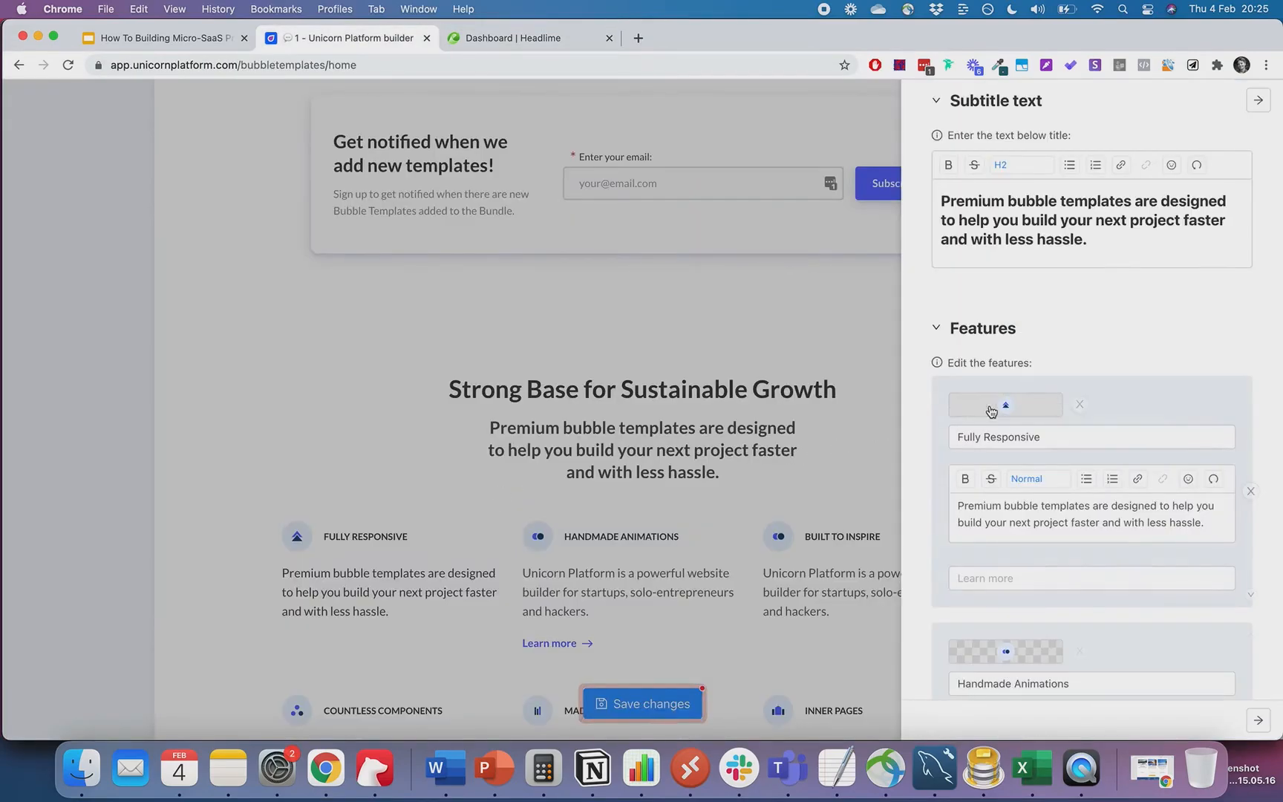
{"action": "triple_click", "coordinate": [1008, 507]}
{"action": "key", "text": "super+v"}
- Retitle the first feature from Fully Responsive to 'Premium Quality Templates'
{"action": "left_click", "coordinate": [1032, 437]}
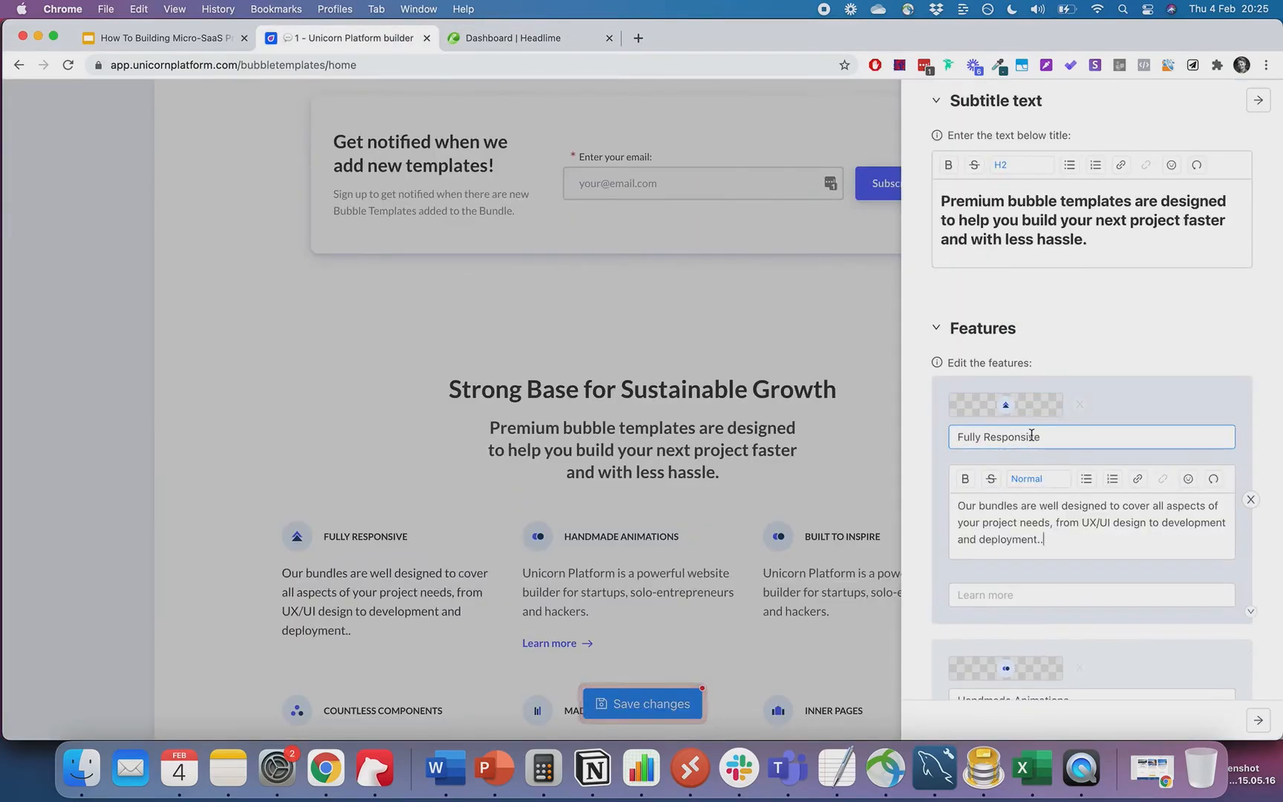
{"action": "triple_click", "coordinate": [1032, 436]}
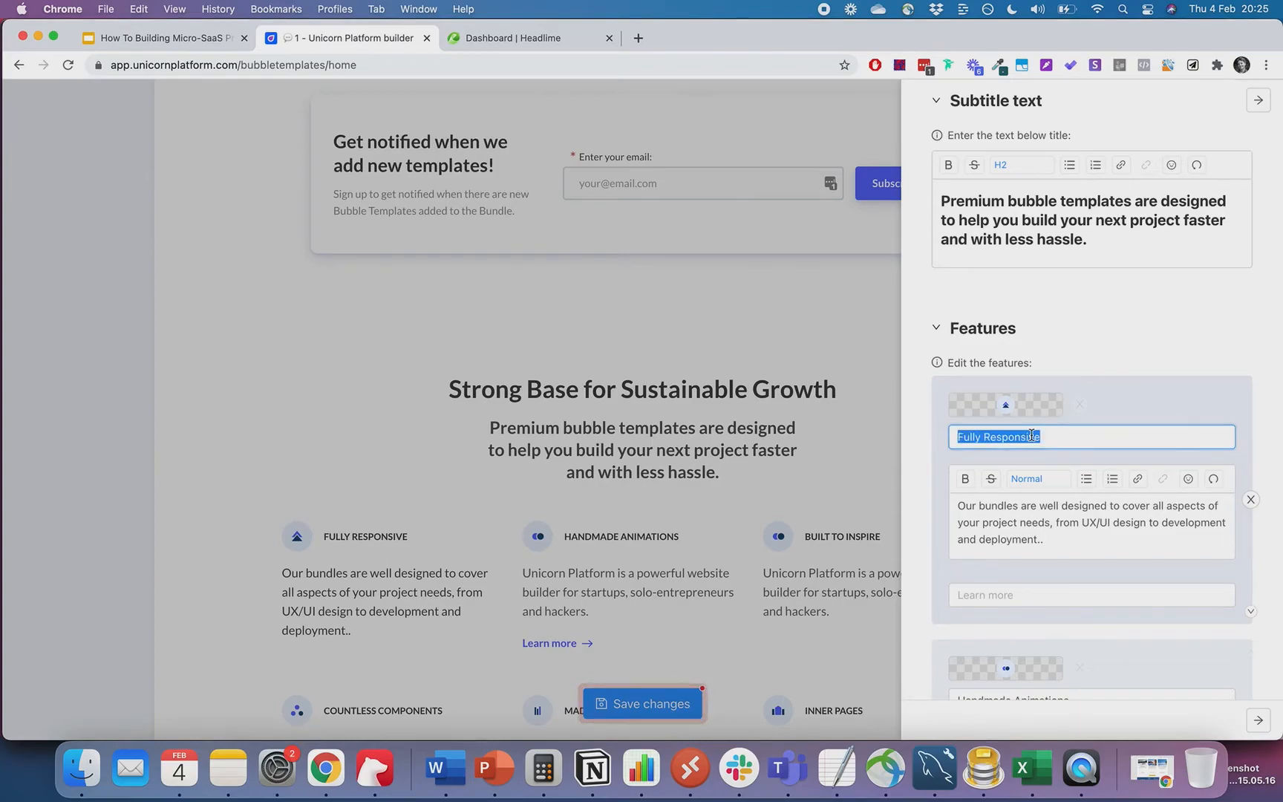
{"action": "type", "text": "Premium Quality Templates"}
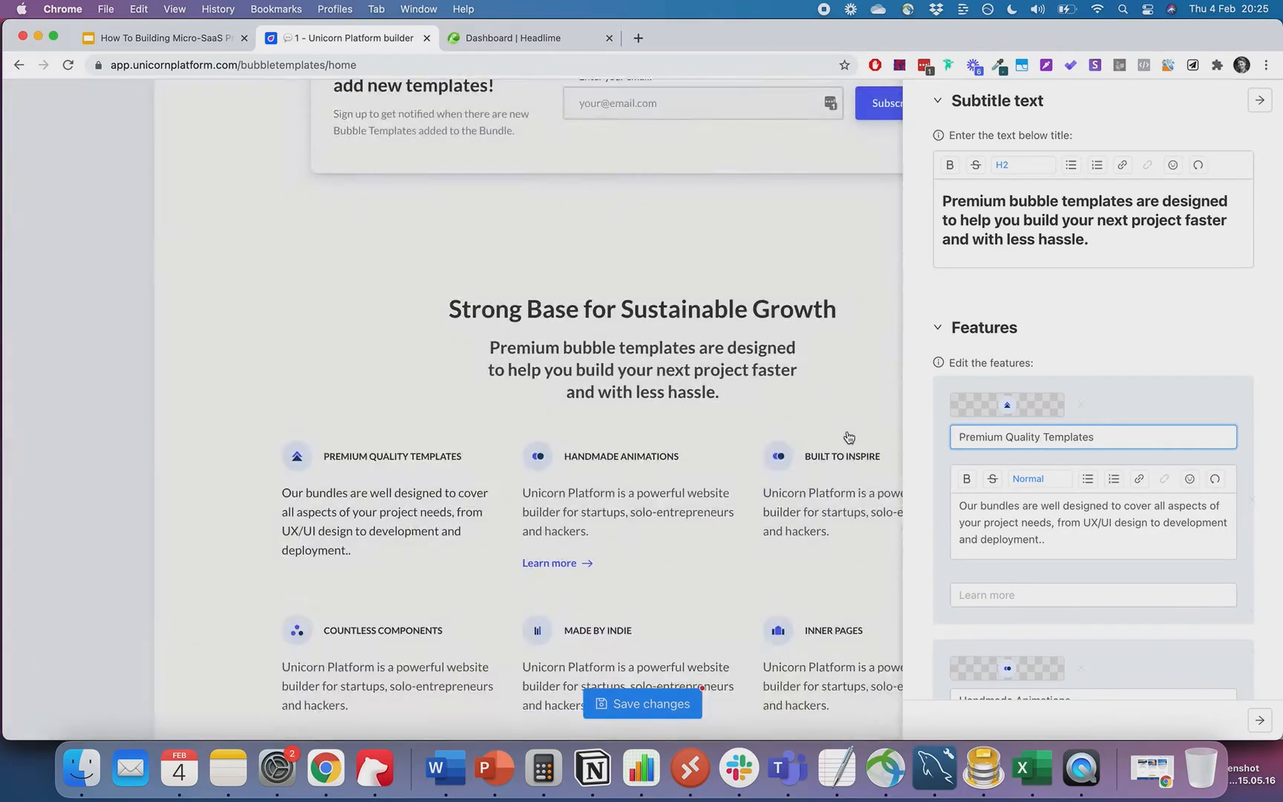
{"action": "left_click", "coordinate": [849, 437]}
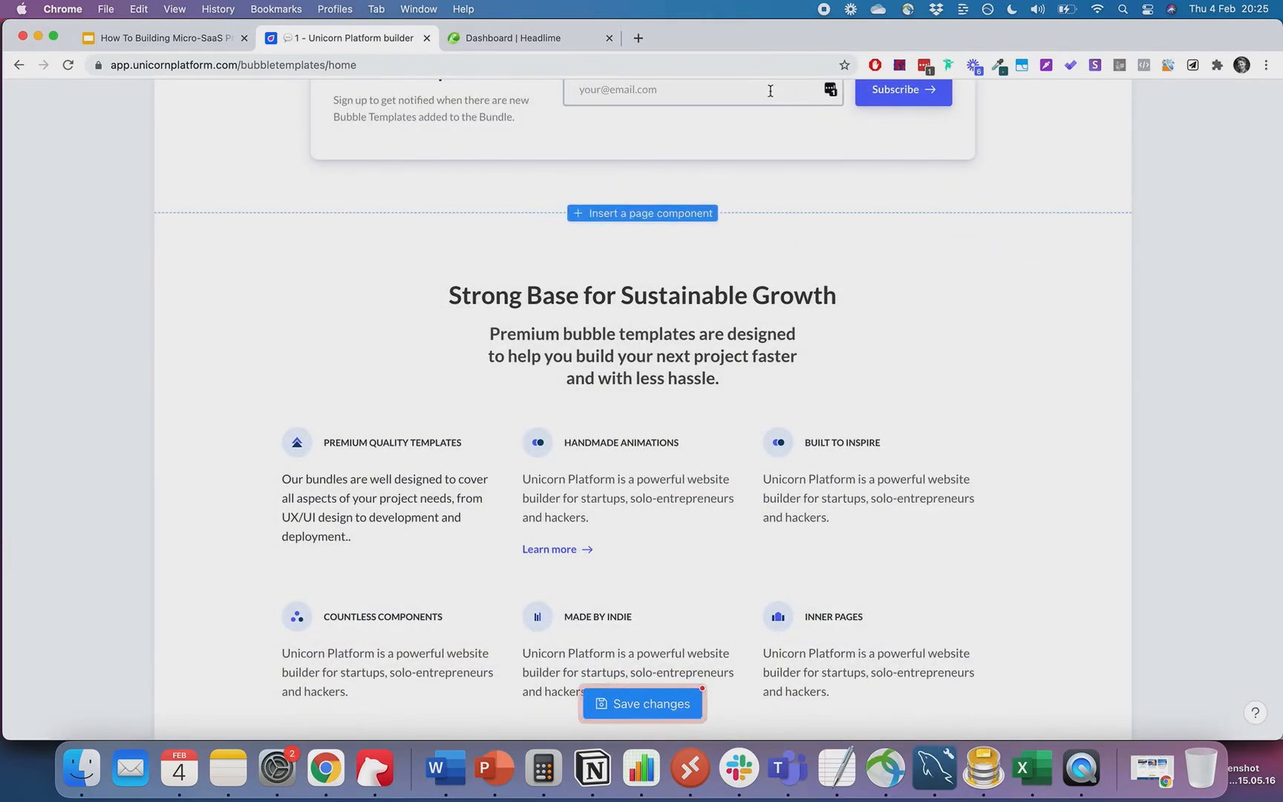
{"action": "left_click", "coordinate": [519, 38]}
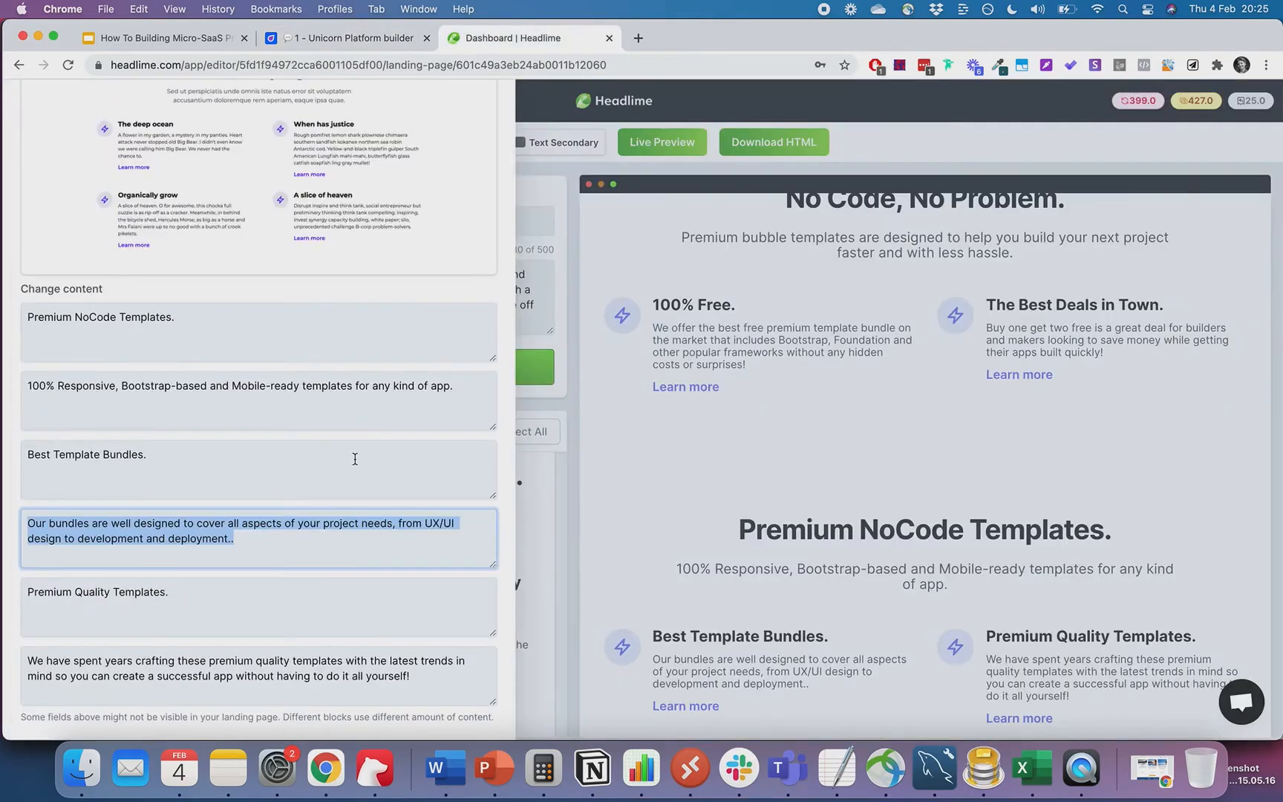
- Review all blocks, then generate a new batch of Feature blocks led by 'Speed up your app development.'
{"action": "left_click", "coordinate": [561, 360]}
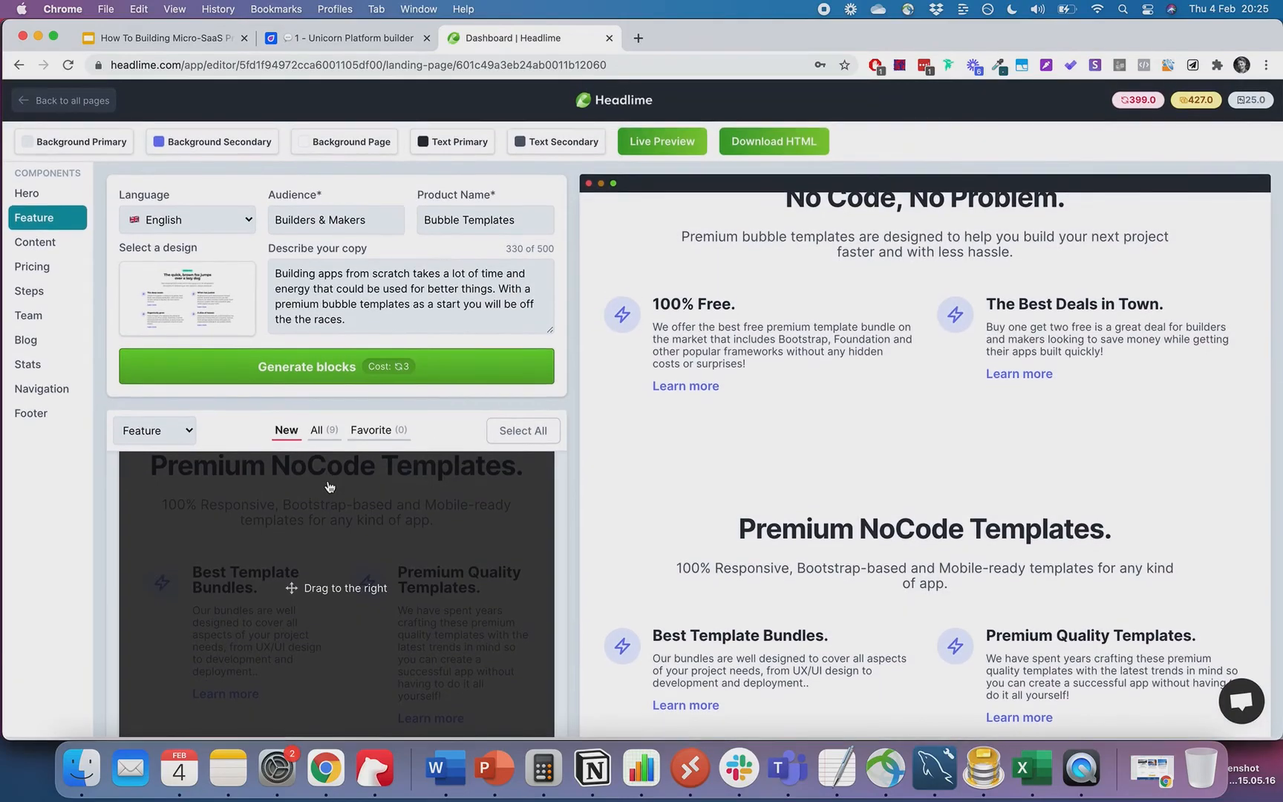
{"action": "scroll", "coordinate": [602, 421], "scroll_direction": "down", "scroll_amount": 2}
{"action": "left_click", "coordinate": [319, 431]}
{"action": "scroll", "coordinate": [515, 579], "scroll_direction": "down", "scroll_amount": 5}
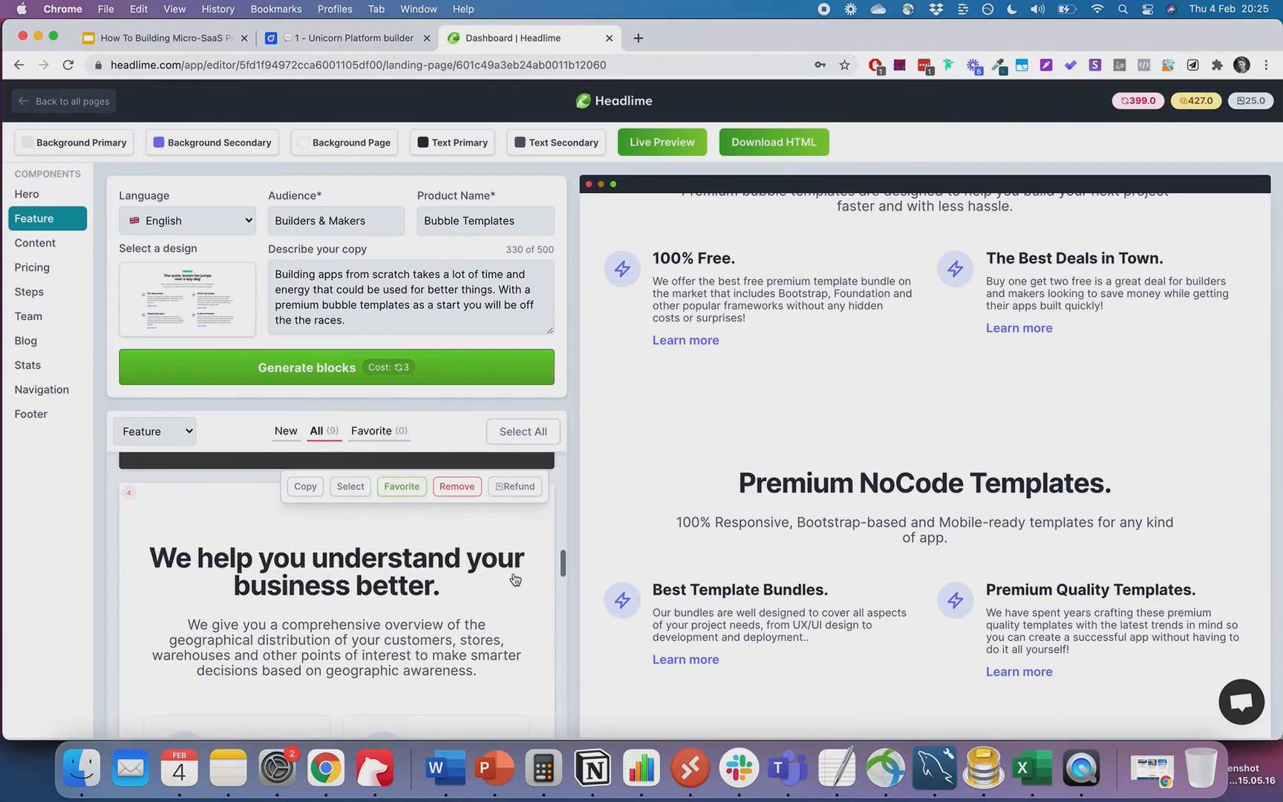
{"action": "scroll", "coordinate": [515, 579], "scroll_direction": "down", "scroll_amount": 3}
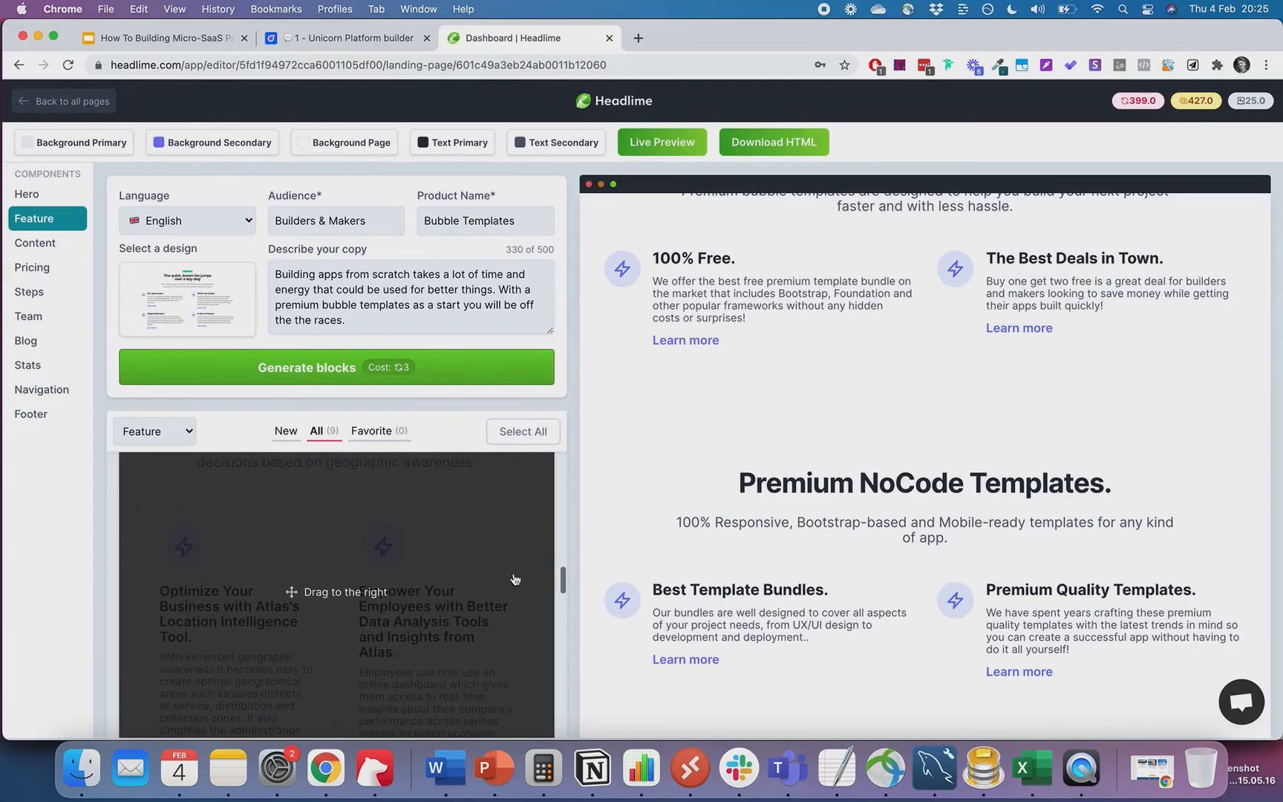
{"action": "scroll", "coordinate": [515, 580], "scroll_direction": "up", "scroll_amount": 5}
{"action": "left_click", "coordinate": [401, 365]}
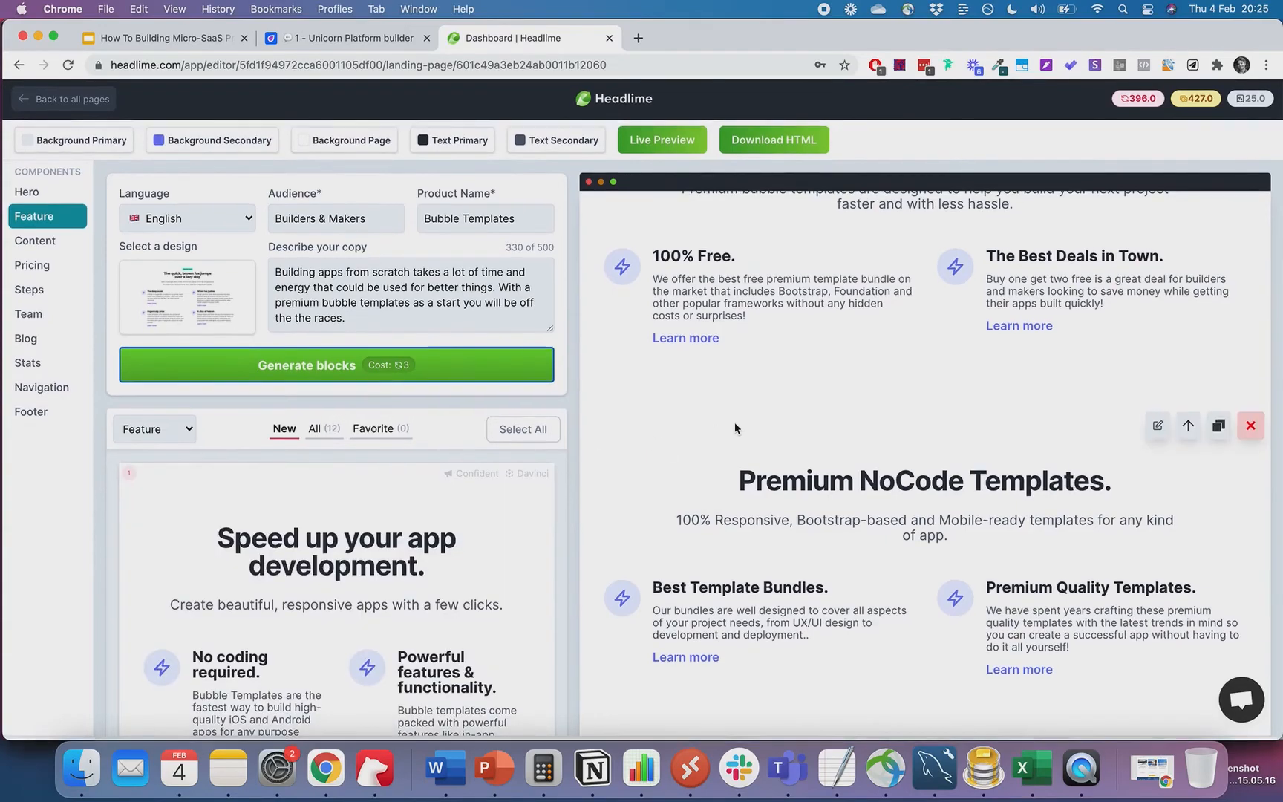
- Insert the 'Speed up your app development.' block above Premium NoCode Templates
{"action": "scroll", "coordinate": [480, 577], "scroll_direction": "down", "scroll_amount": 3}
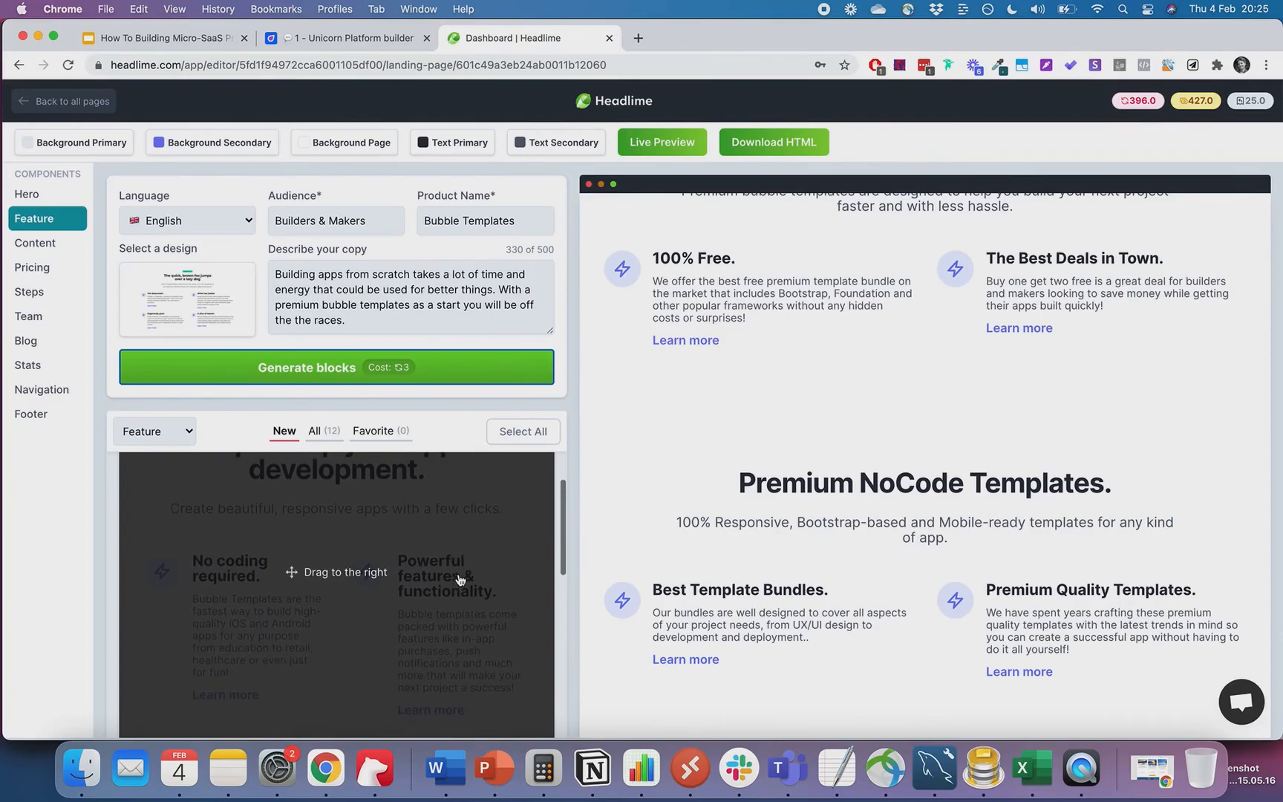
{"action": "scroll", "coordinate": [459, 581], "scroll_direction": "down", "scroll_amount": 1}
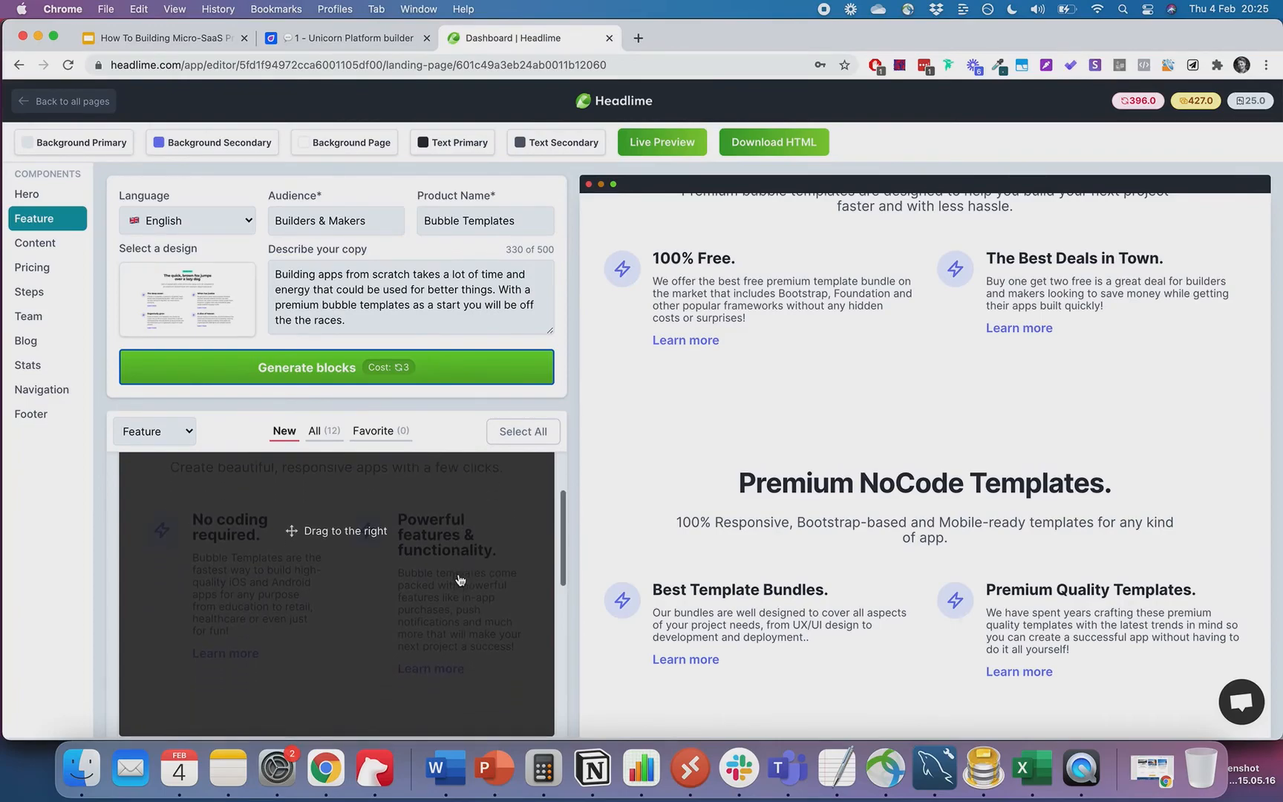
{"action": "left_click_drag", "start_coordinate": [459, 580], "coordinate": [991, 438]}
- Copy that block's powerful-features description, then return to the Unicorn Platform editor
{"action": "mouse_move", "coordinate": [1092, 288]}
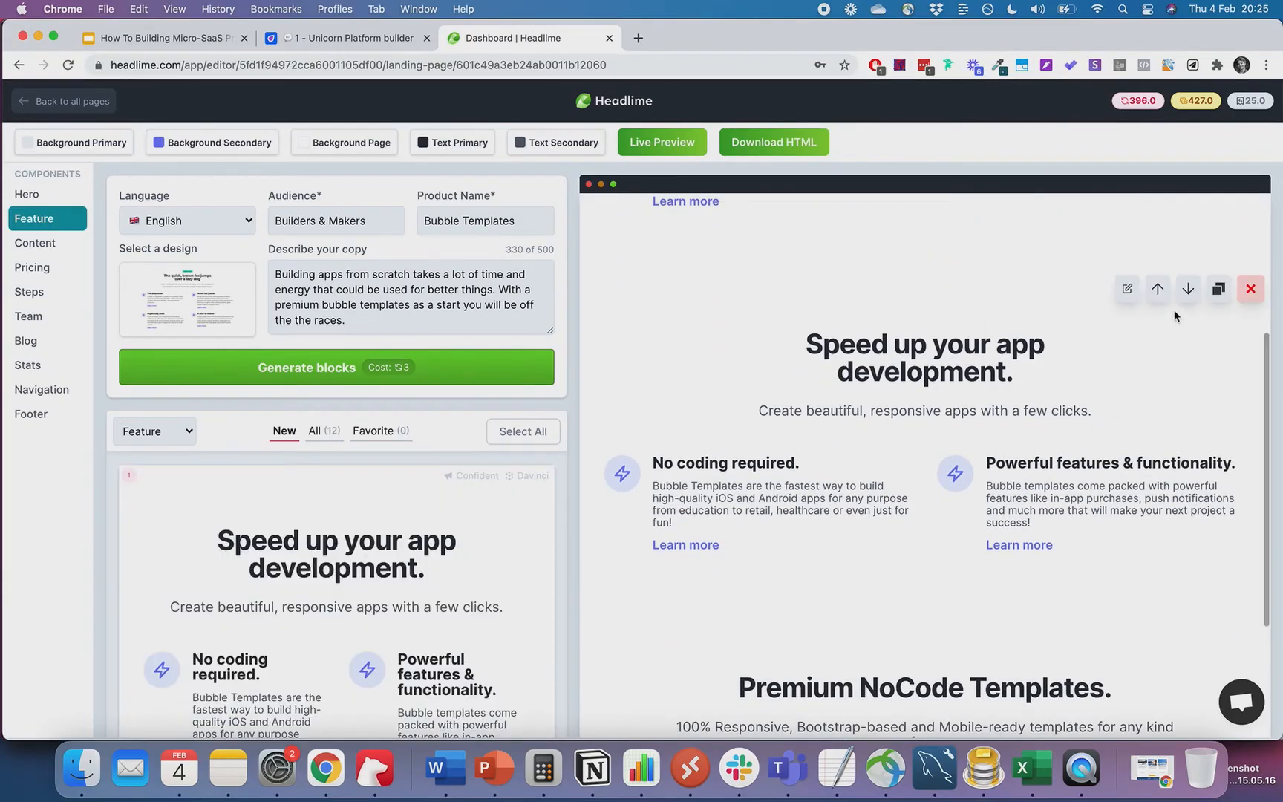
{"action": "left_click", "coordinate": [1127, 289]}
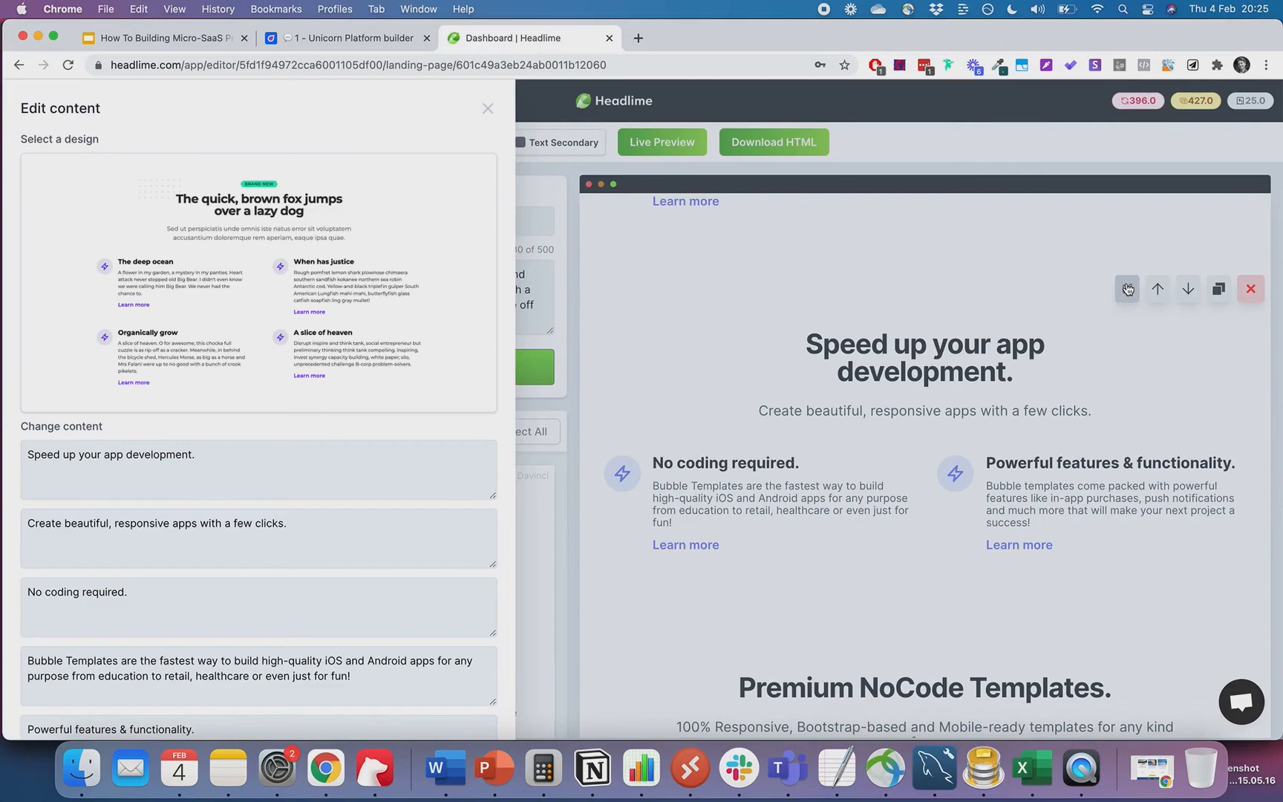
{"action": "mouse_move", "coordinate": [407, 306]}
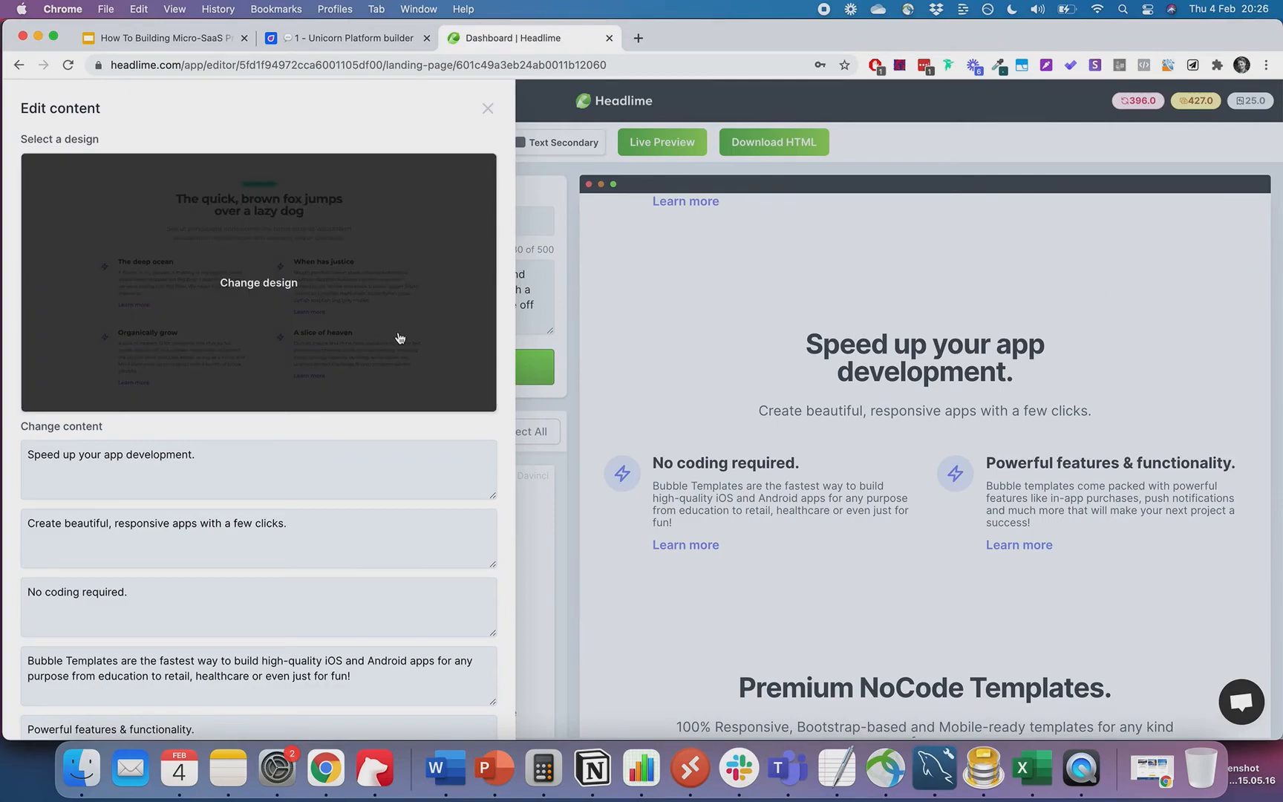
{"action": "scroll", "coordinate": [399, 335], "scroll_direction": "down", "scroll_amount": 3}
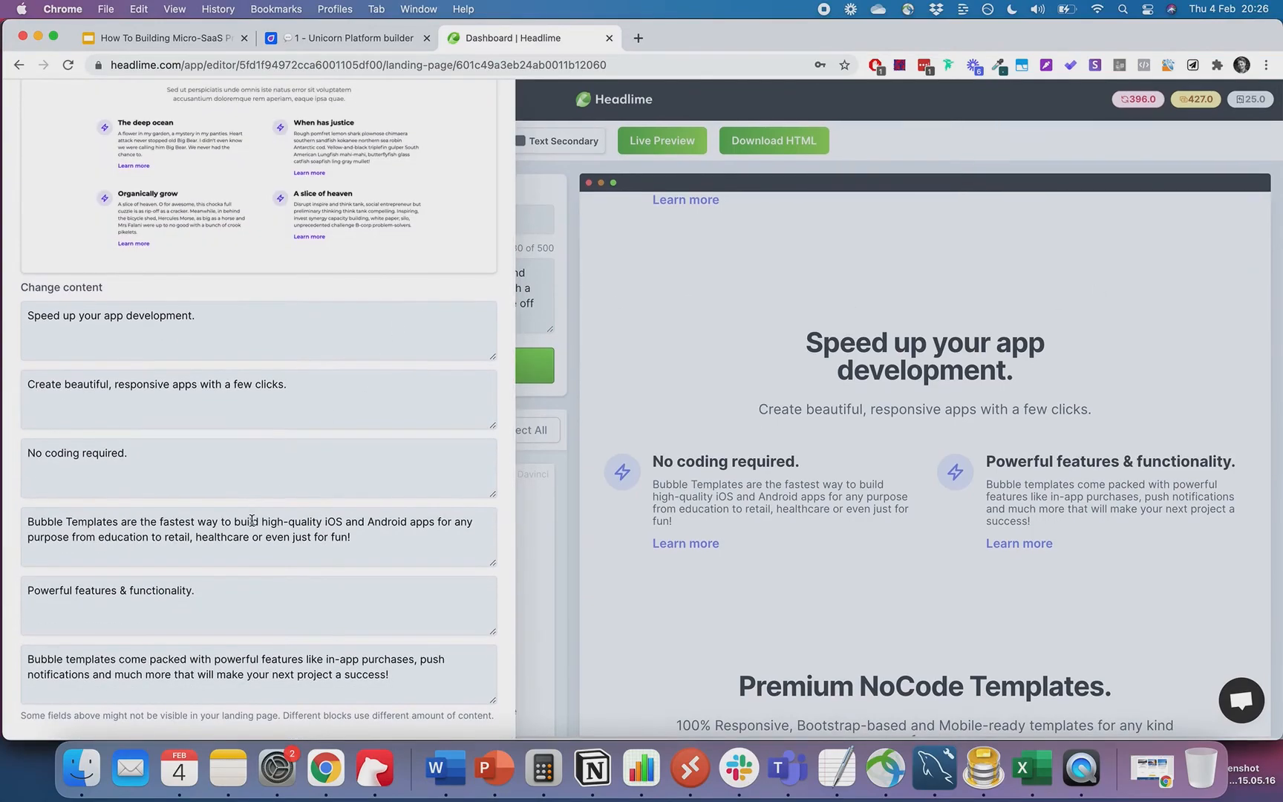
{"action": "triple_click", "coordinate": [224, 666]}
{"action": "key", "text": "super+c"}
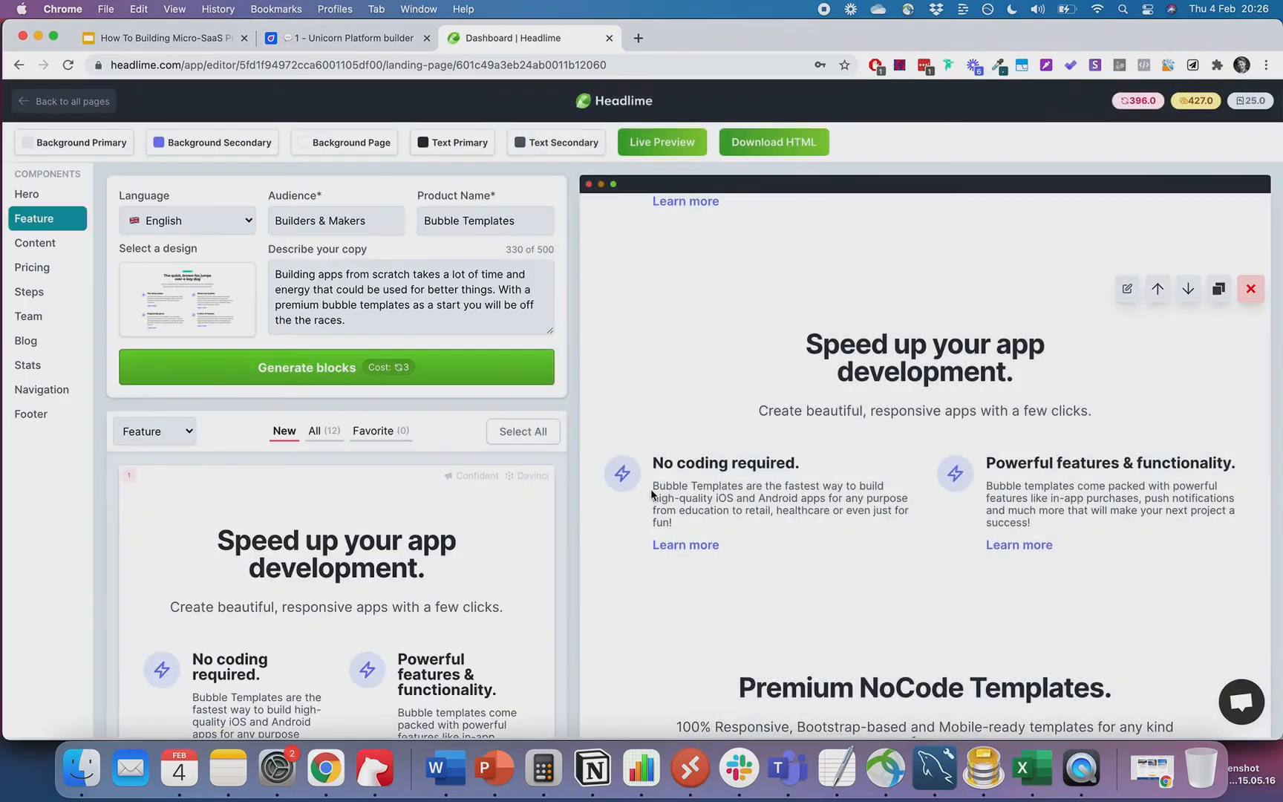
{"action": "left_click", "coordinate": [653, 496]}
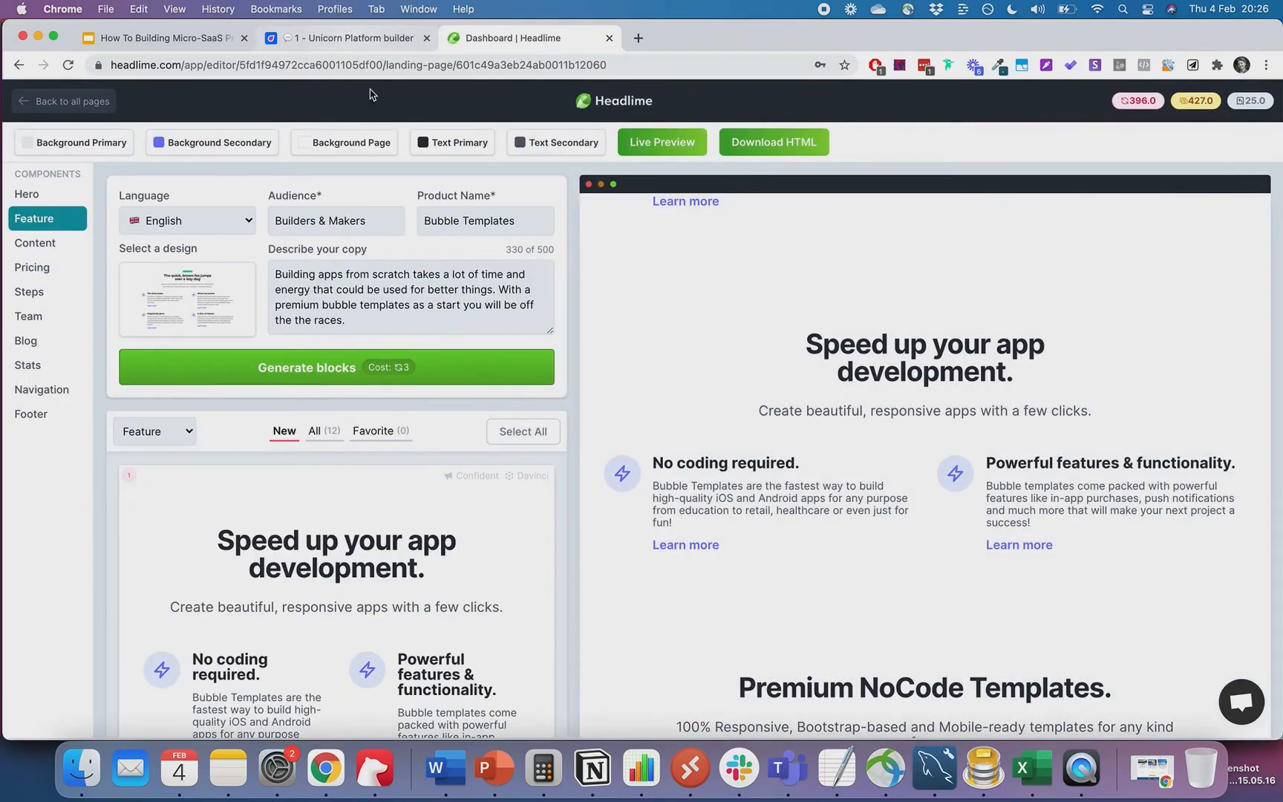
{"action": "left_click", "coordinate": [349, 38]}
{"action": "scroll", "coordinate": [475, 458], "scroll_direction": "down", "scroll_amount": 1}
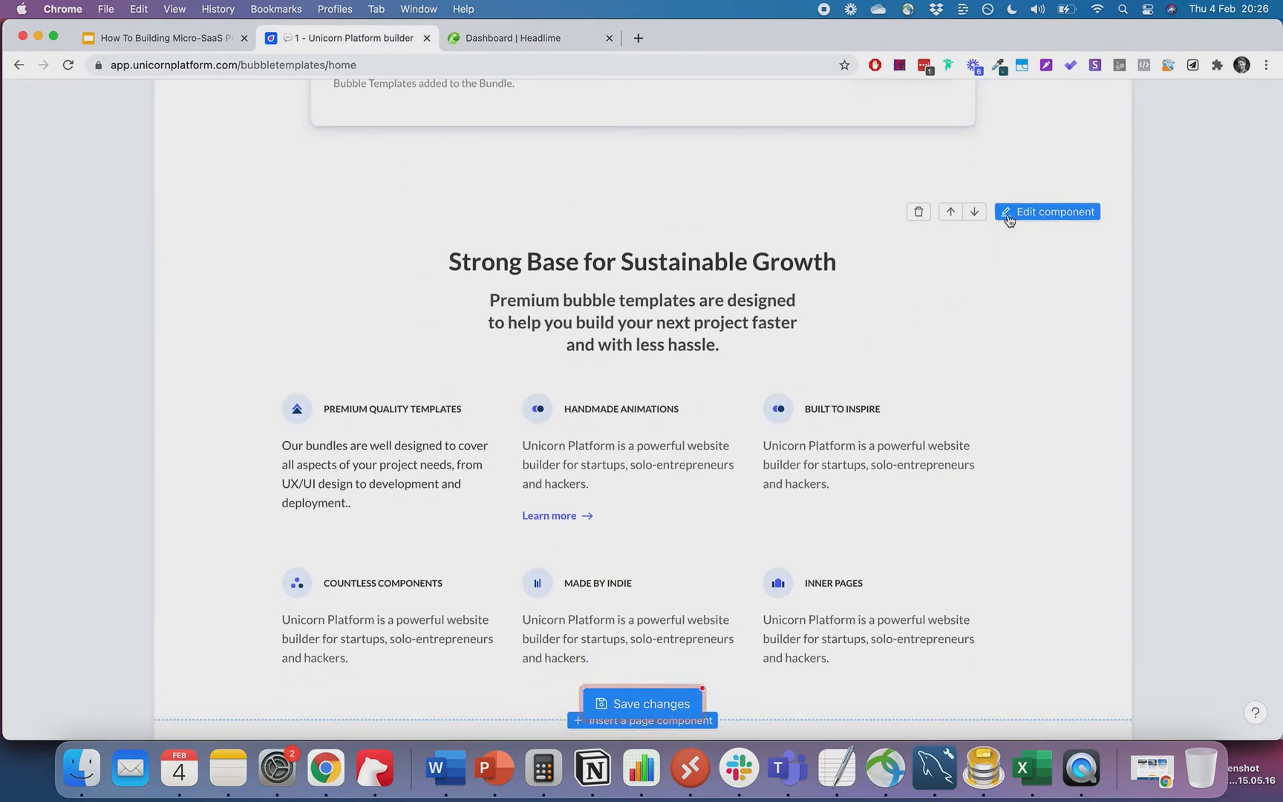
- Paste the copied description into the first feature and retitle it 'Powerful Features'
{"action": "left_click", "coordinate": [1047, 212]}
{"action": "triple_click", "coordinate": [982, 533]}
{"action": "key", "text": "super+v"}
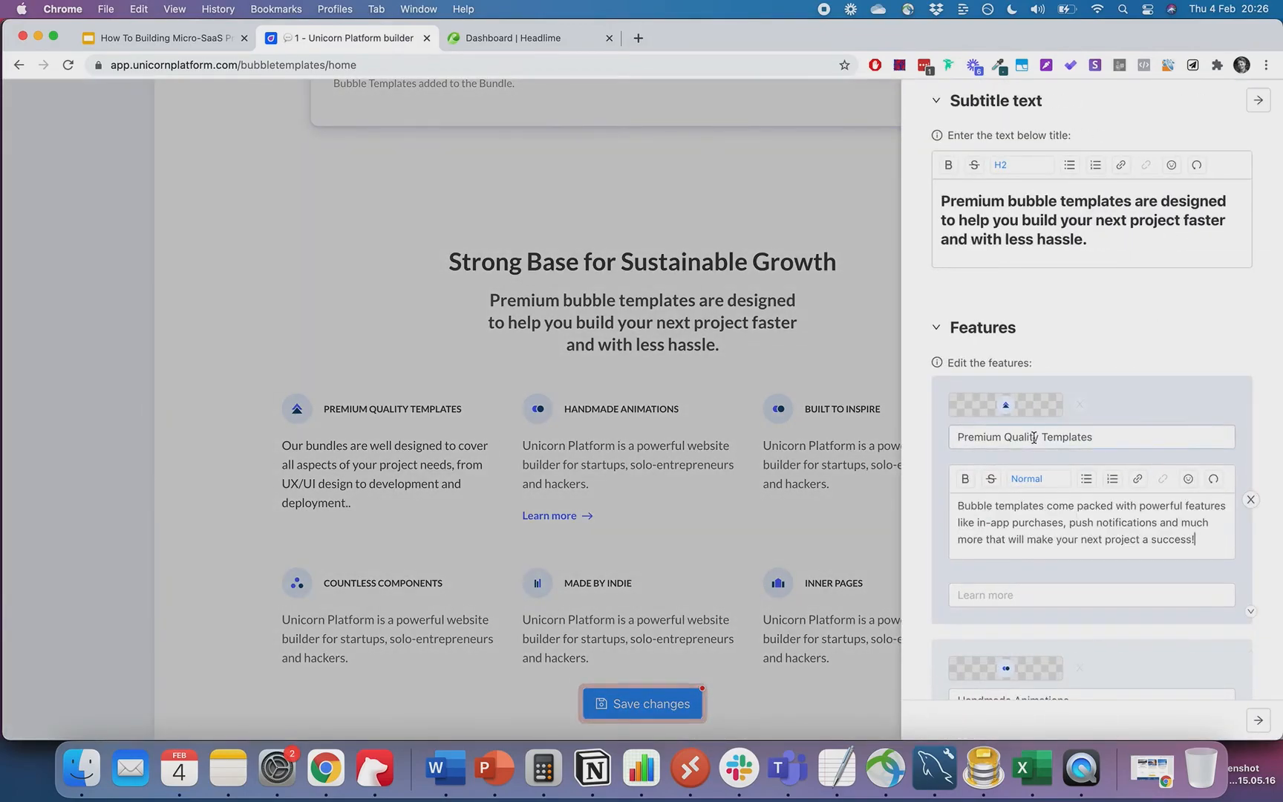
{"action": "triple_click", "coordinate": [1034, 439]}
{"action": "type", "text": "Powerful Feasture"}
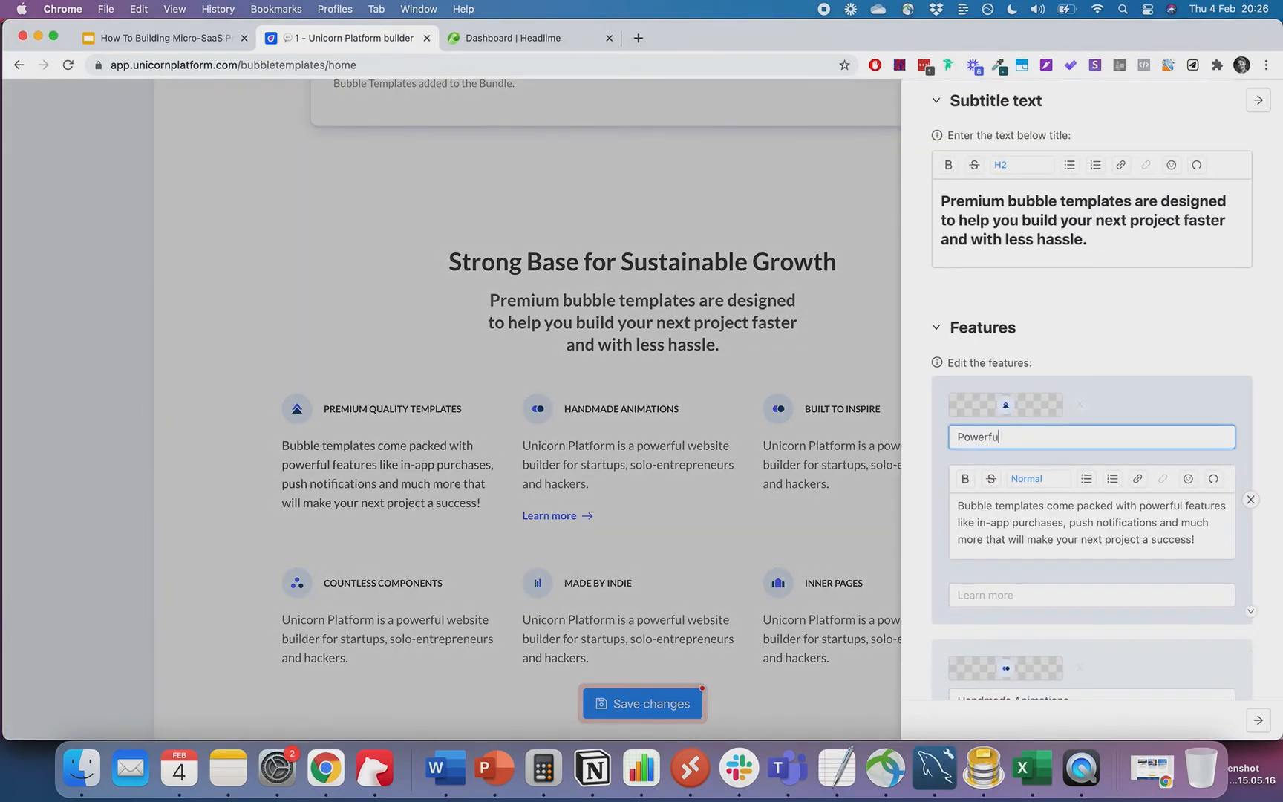
{"action": "key", "text": "BackSpace"}
{"action": "key", "text": "BackSpace"}
{"action": "key", "text": "BackSpace"}
{"action": "key", "text": "BackSpace"}
{"action": "key", "text": "BackSpace"}
{"action": "type", "text": "tures"}
{"action": "left_click", "coordinate": [894, 307]}
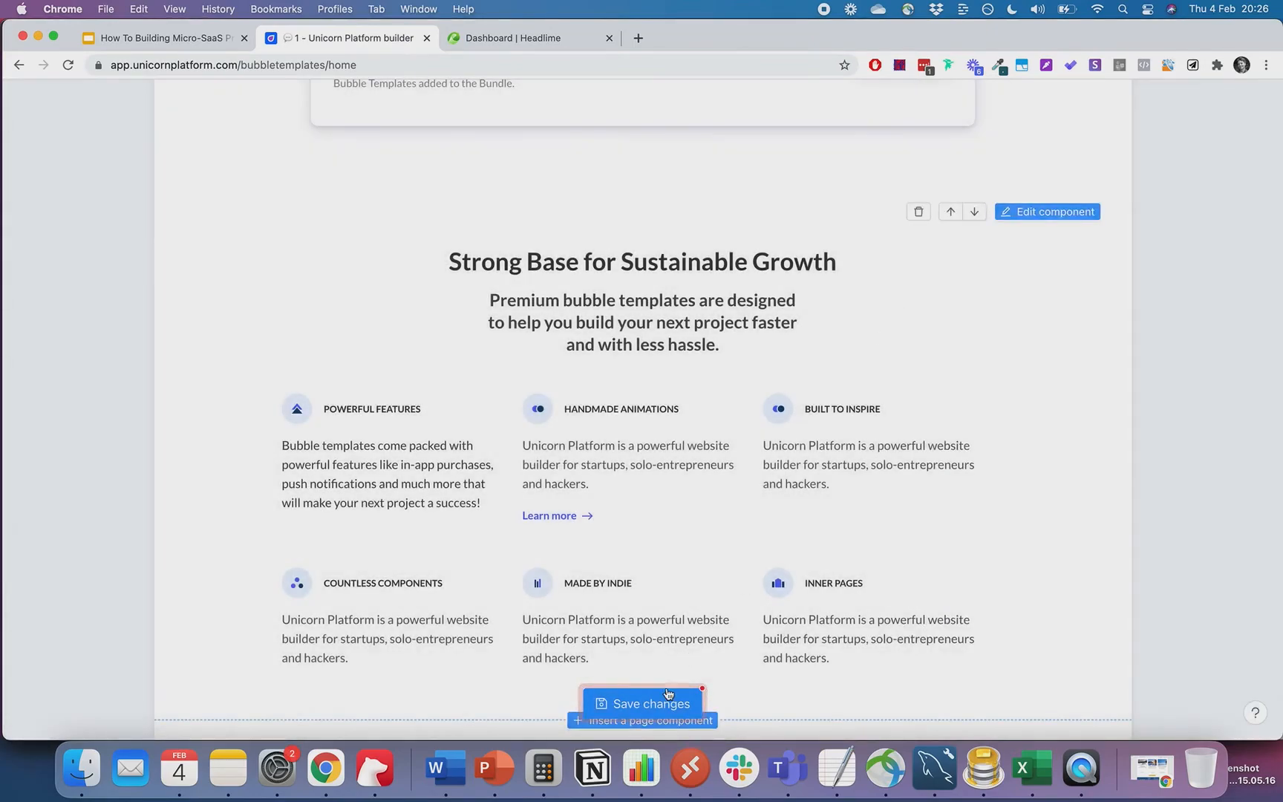
- Open the published bubbletemplates.co home page in a new tab
{"action": "scroll", "coordinate": [964, 303], "scroll_direction": "down", "scroll_amount": 2}
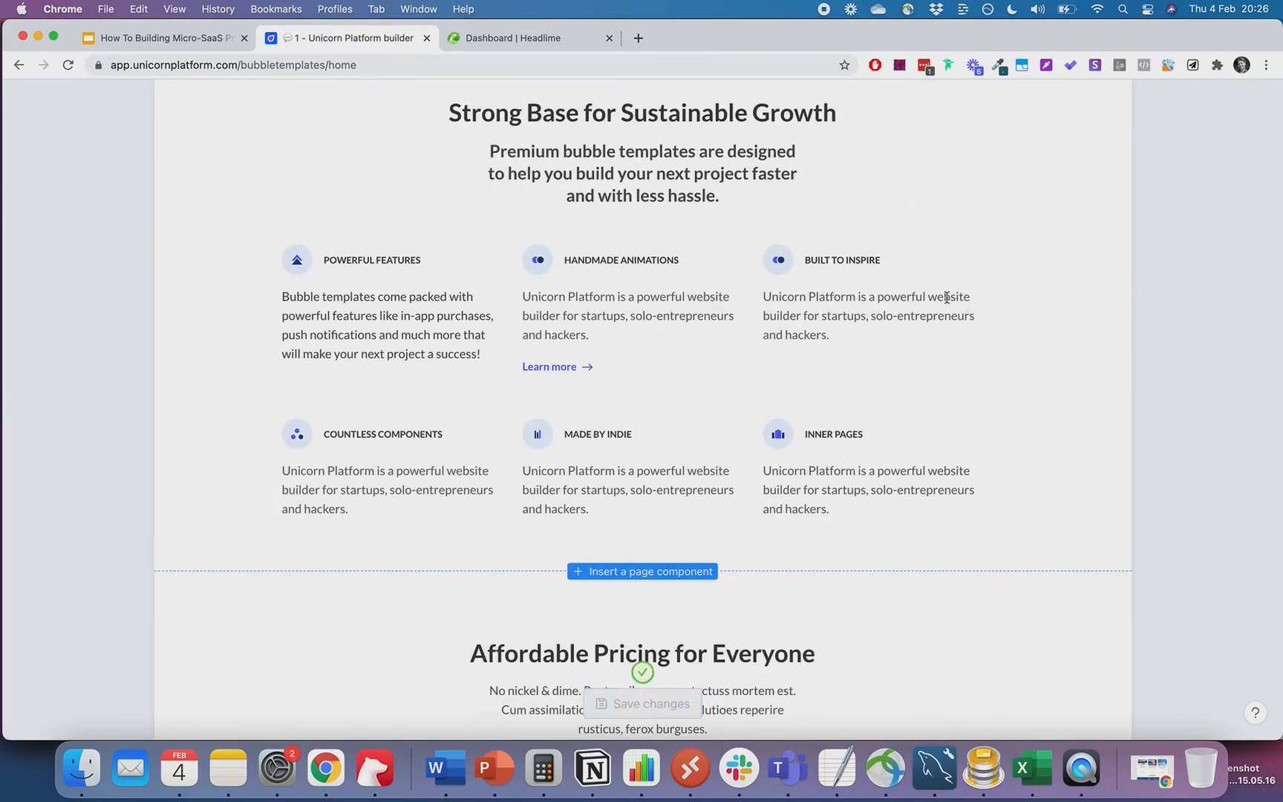
{"action": "scroll", "coordinate": [793, 300], "scroll_direction": "up", "scroll_amount": 2}
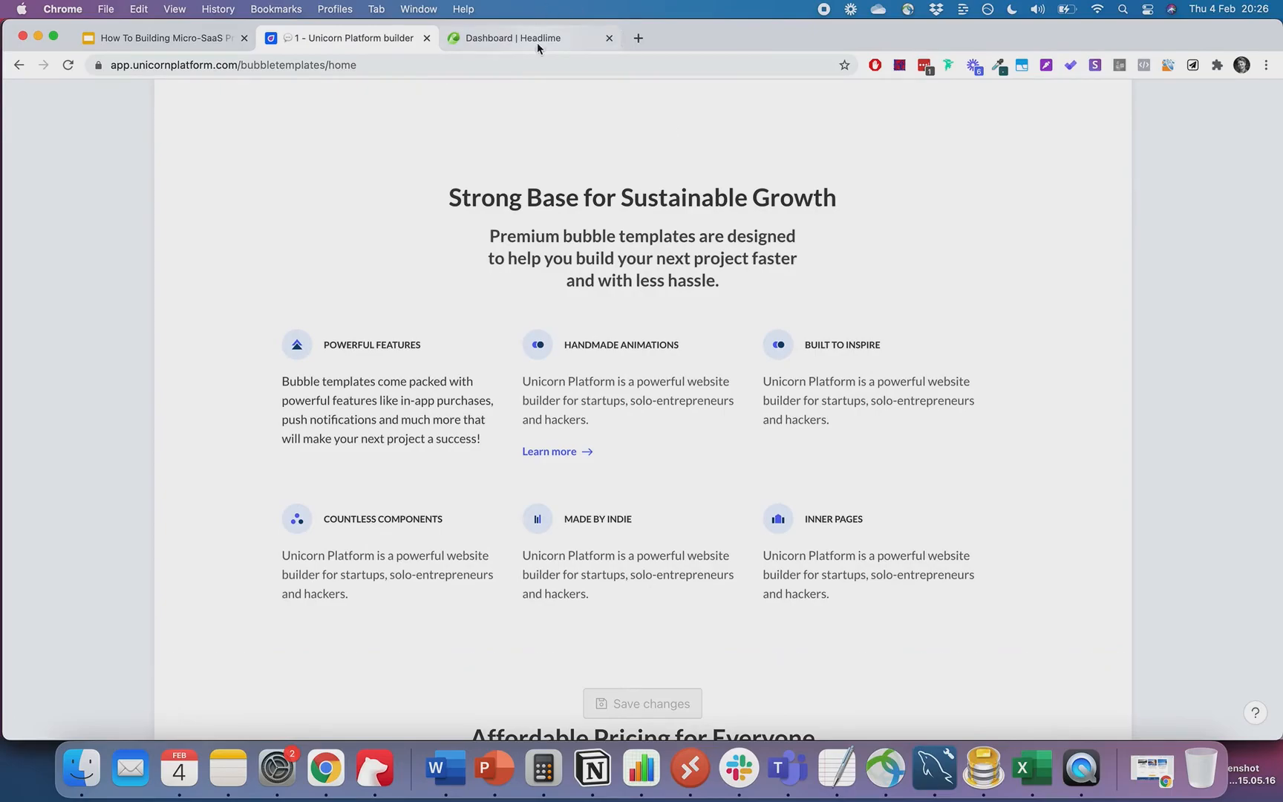
{"action": "scroll", "coordinate": [584, 405], "scroll_direction": "down", "scroll_amount": 7}
{"action": "scroll", "coordinate": [583, 407], "scroll_direction": "down", "scroll_amount": 8}
{"action": "scroll", "coordinate": [585, 407], "scroll_direction": "up", "scroll_amount": 2}
{"action": "scroll", "coordinate": [622, 317], "scroll_direction": "up", "scroll_amount": 20}
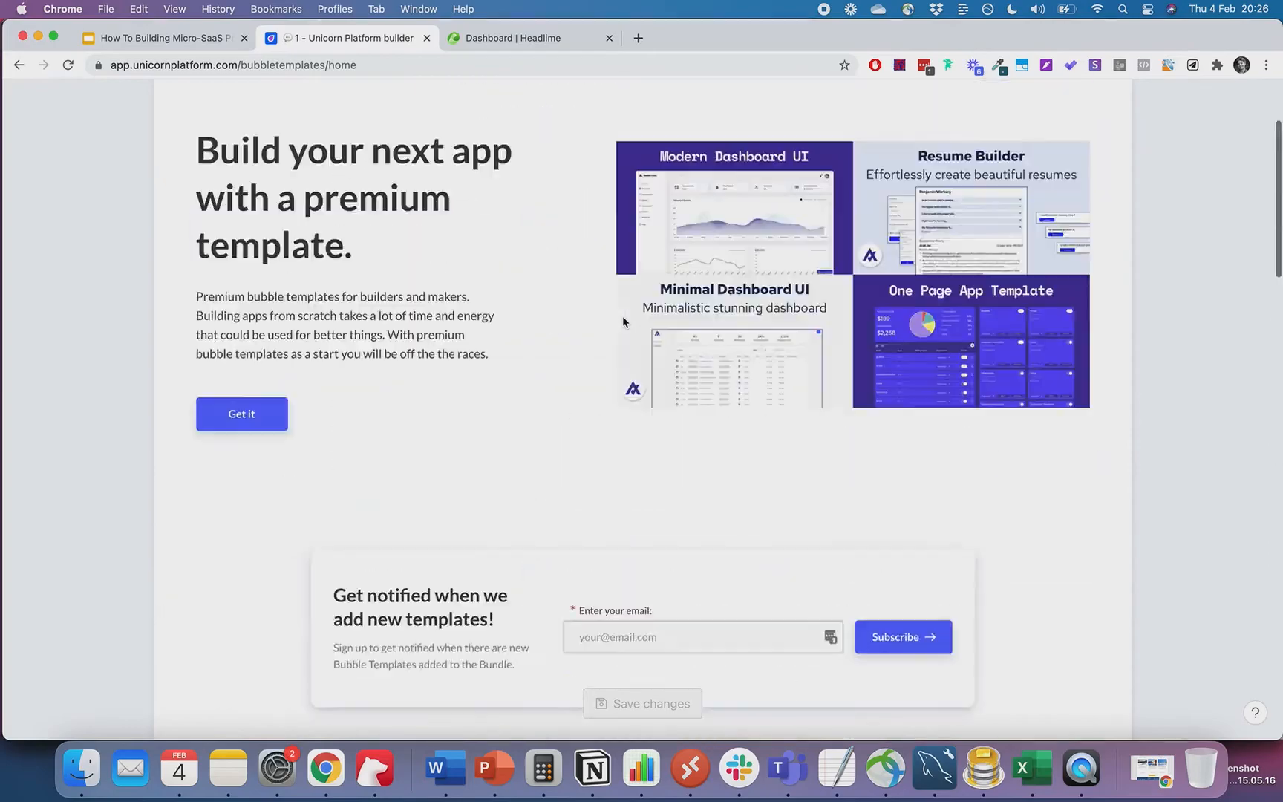
{"action": "left_click", "coordinate": [968, 107]}
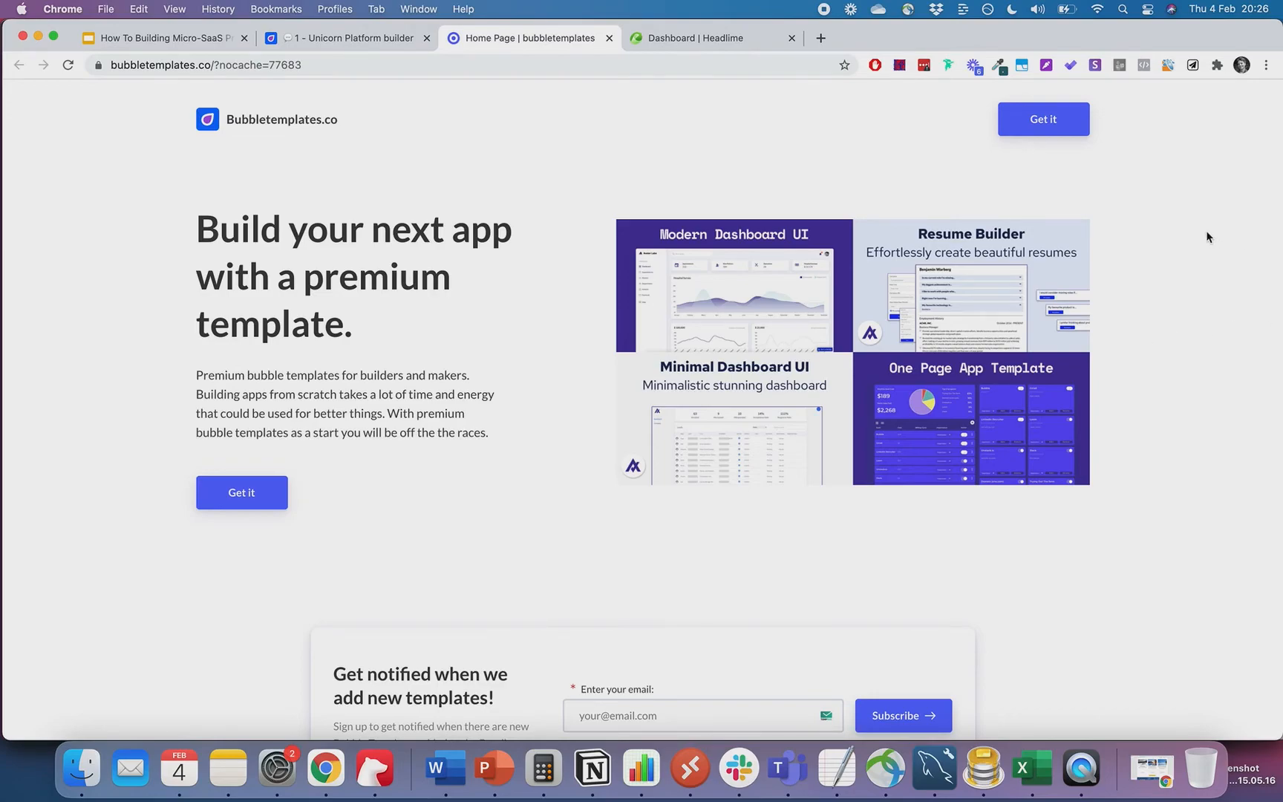
- Scroll through the live page's sections, including the new Powerful Features block
{"action": "scroll", "coordinate": [1207, 230], "scroll_direction": "down", "scroll_amount": 5}
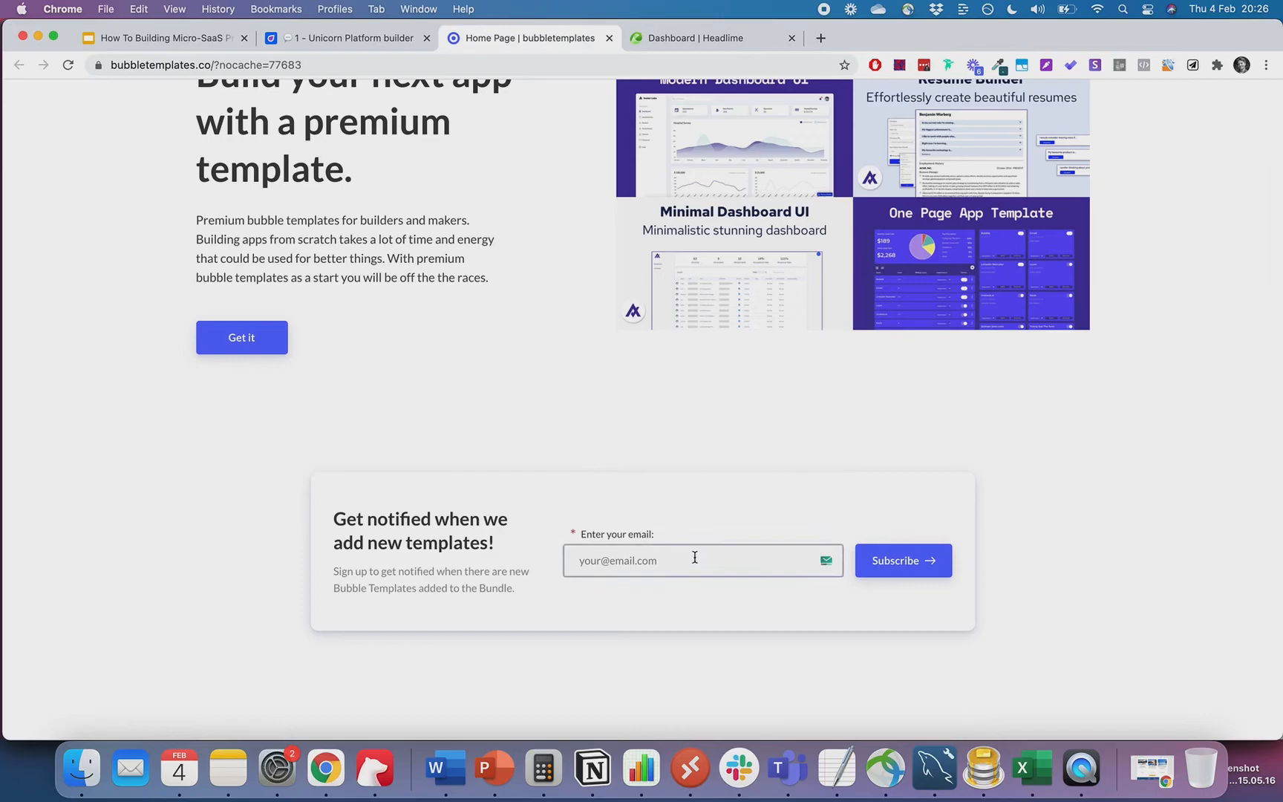
{"action": "scroll", "coordinate": [502, 536], "scroll_direction": "down", "scroll_amount": 3}
{"action": "scroll", "coordinate": [501, 535], "scroll_direction": "down", "scroll_amount": 10}
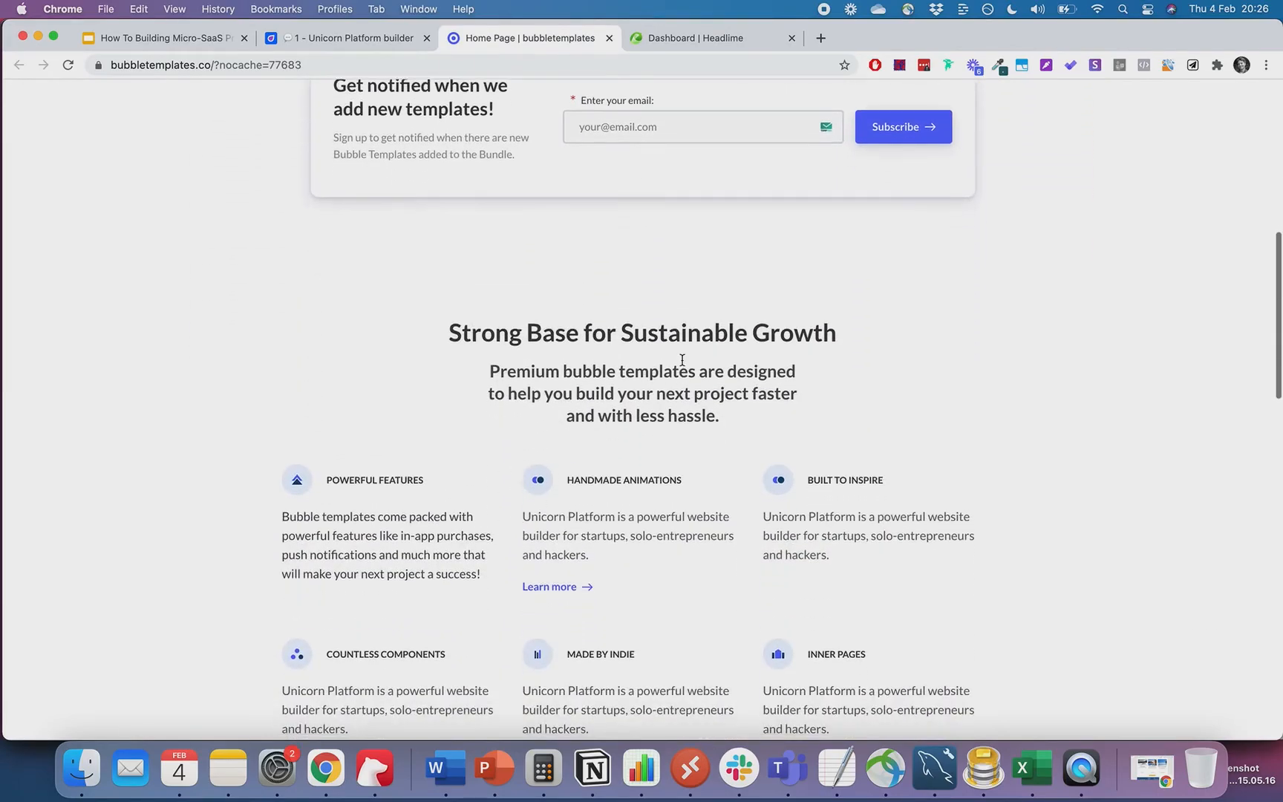
{"action": "scroll", "coordinate": [679, 364], "scroll_direction": "up", "scroll_amount": 4}
{"action": "scroll", "coordinate": [503, 476], "scroll_direction": "down", "scroll_amount": 5}
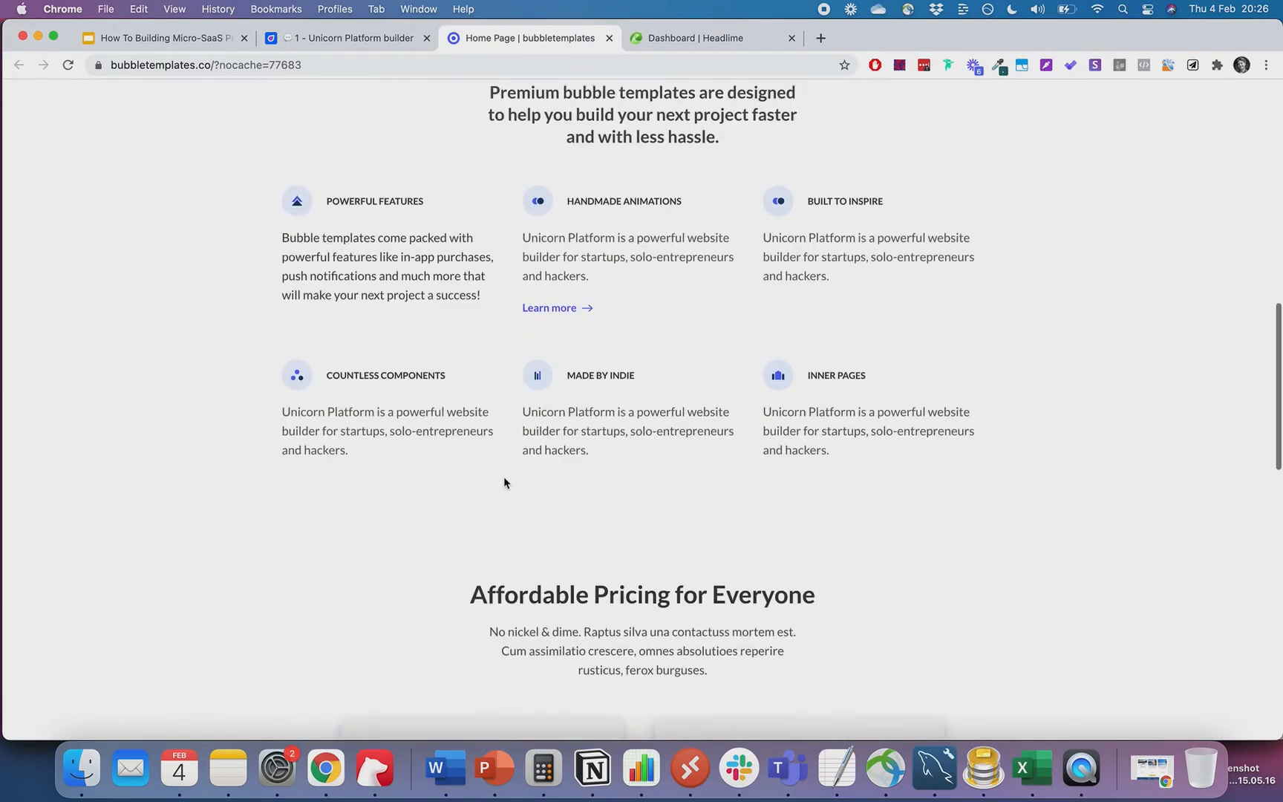
{"action": "left_click_drag", "start_coordinate": [844, 439], "coordinate": [407, 180]}
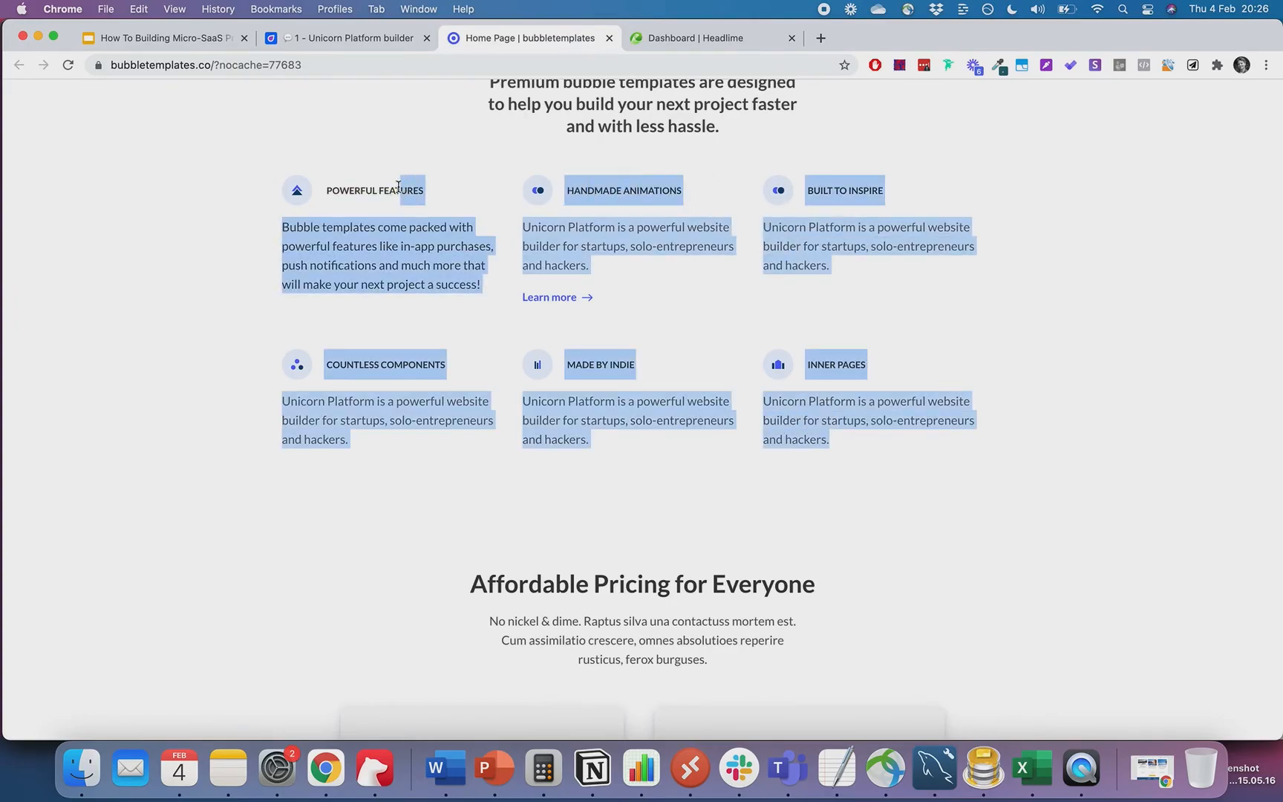
{"action": "left_click", "coordinate": [178, 209]}
- Choose Buy Now on the $1499 Big Bundle Commercial pricing card
{"action": "scroll", "coordinate": [178, 209], "scroll_direction": "down", "scroll_amount": 5}
{"action": "scroll", "coordinate": [179, 212], "scroll_direction": "down", "scroll_amount": 4}
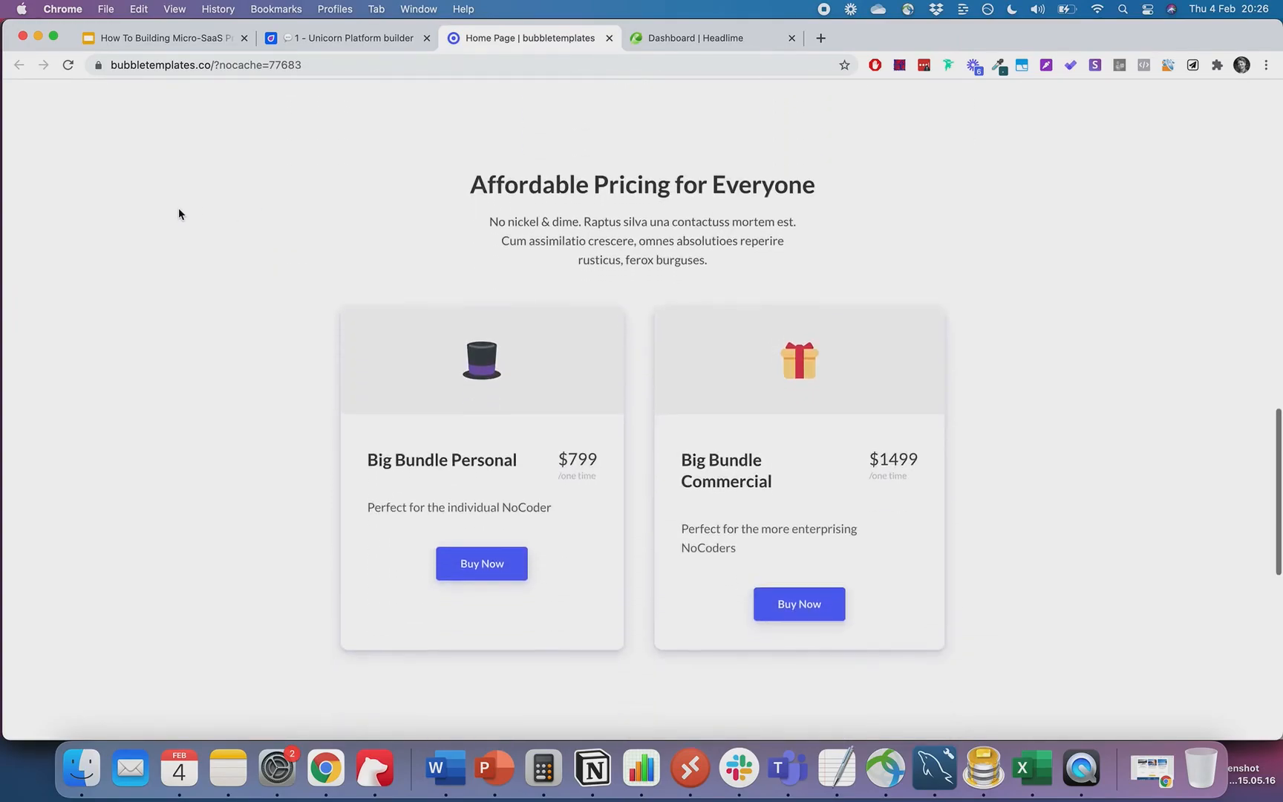
{"action": "scroll", "coordinate": [675, 181], "scroll_direction": "down", "scroll_amount": 2}
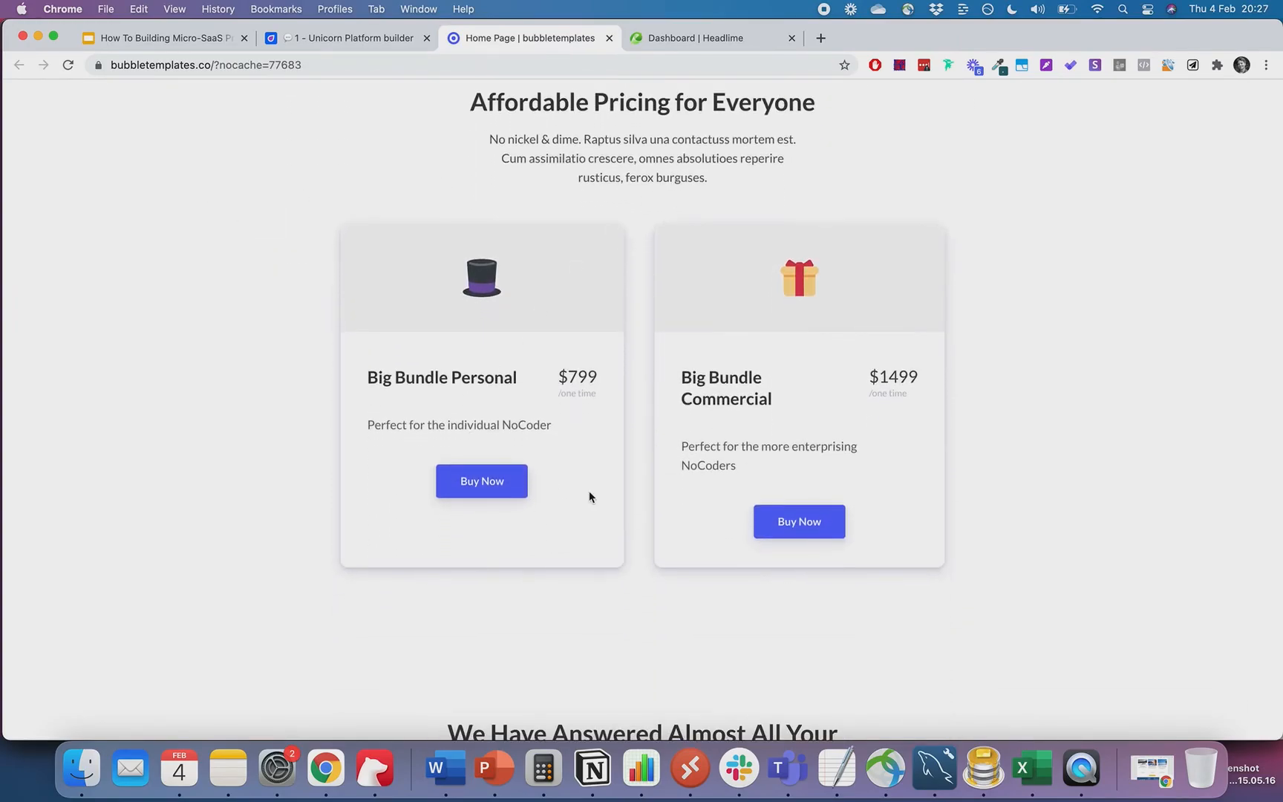
{"action": "scroll", "coordinate": [707, 492], "scroll_direction": "up", "scroll_amount": 2}
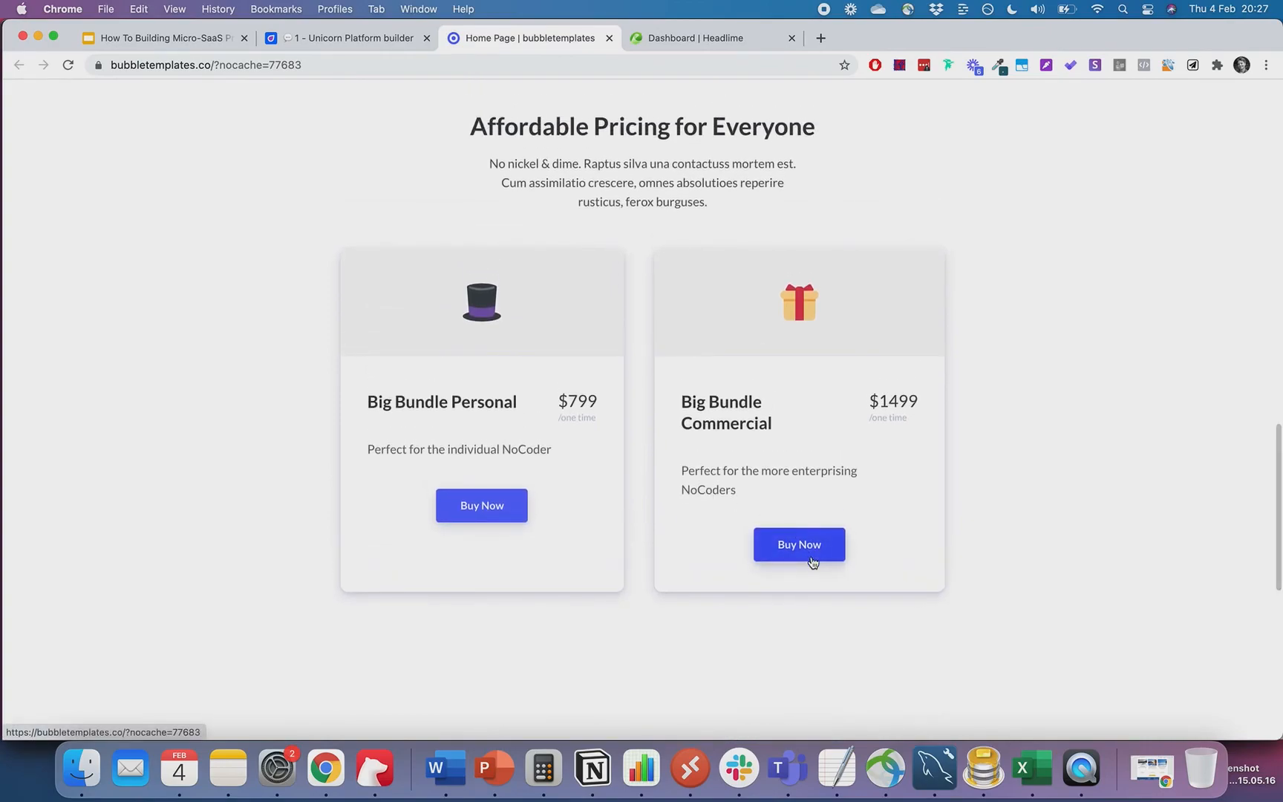
{"action": "left_click", "coordinate": [812, 561]}
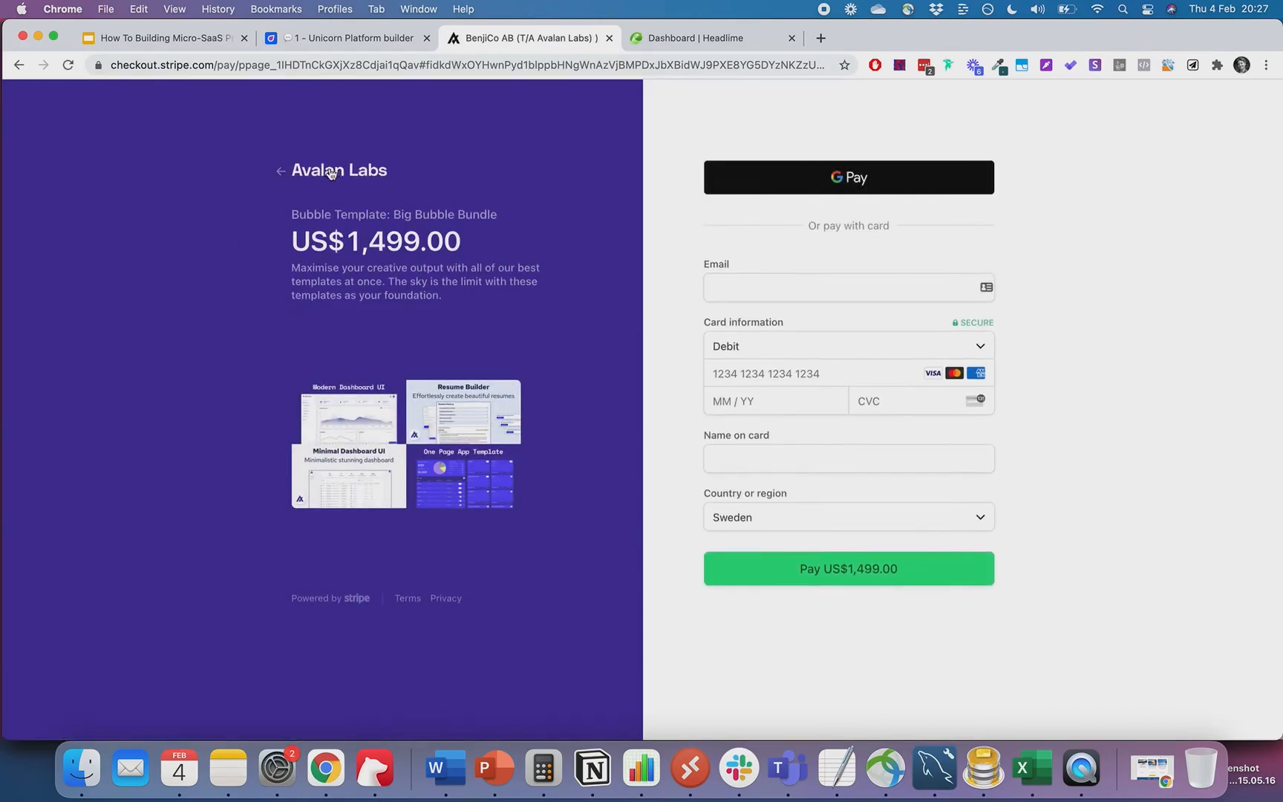
- Back out of the US$1,499.00 Stripe checkout and dismiss the cancelled-payment notice
{"action": "left_click", "coordinate": [304, 173]}
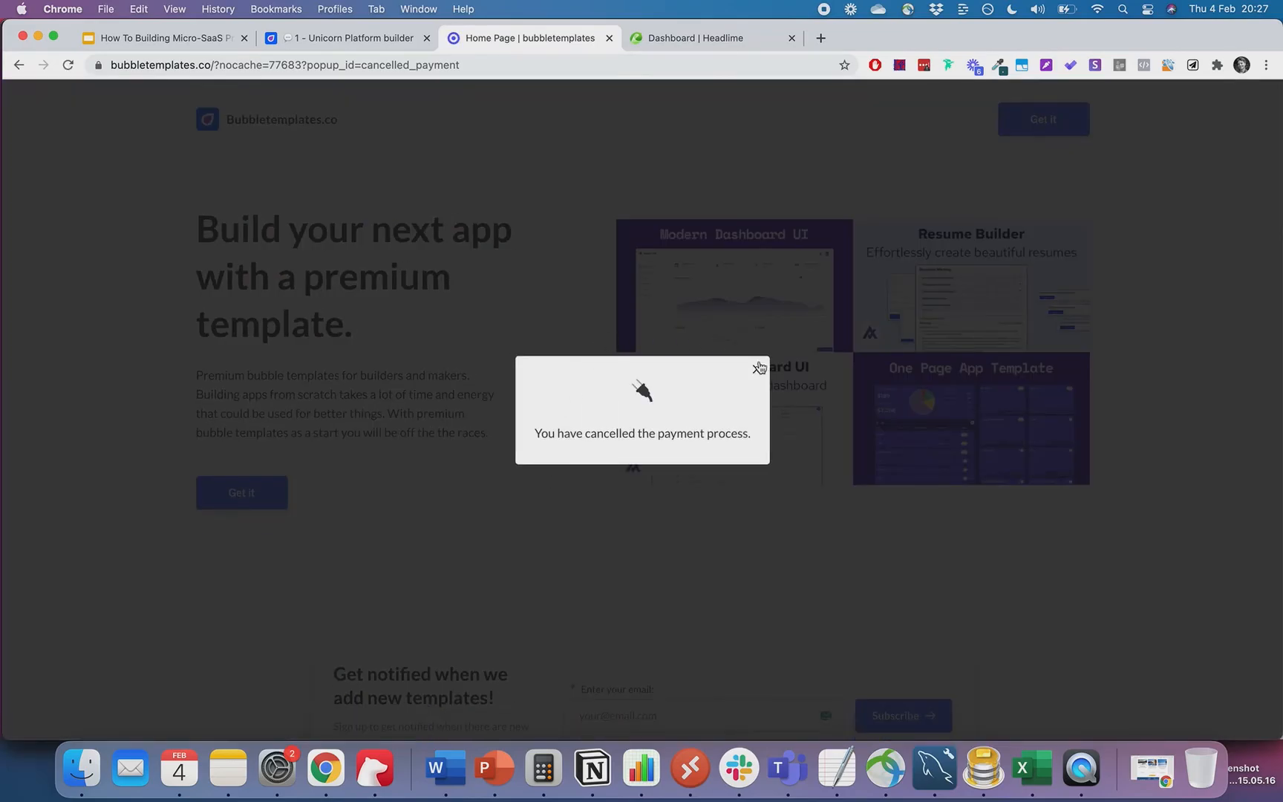
{"action": "left_click", "coordinate": [761, 368]}
{"action": "scroll", "coordinate": [765, 367], "scroll_direction": "down", "scroll_amount": 4}
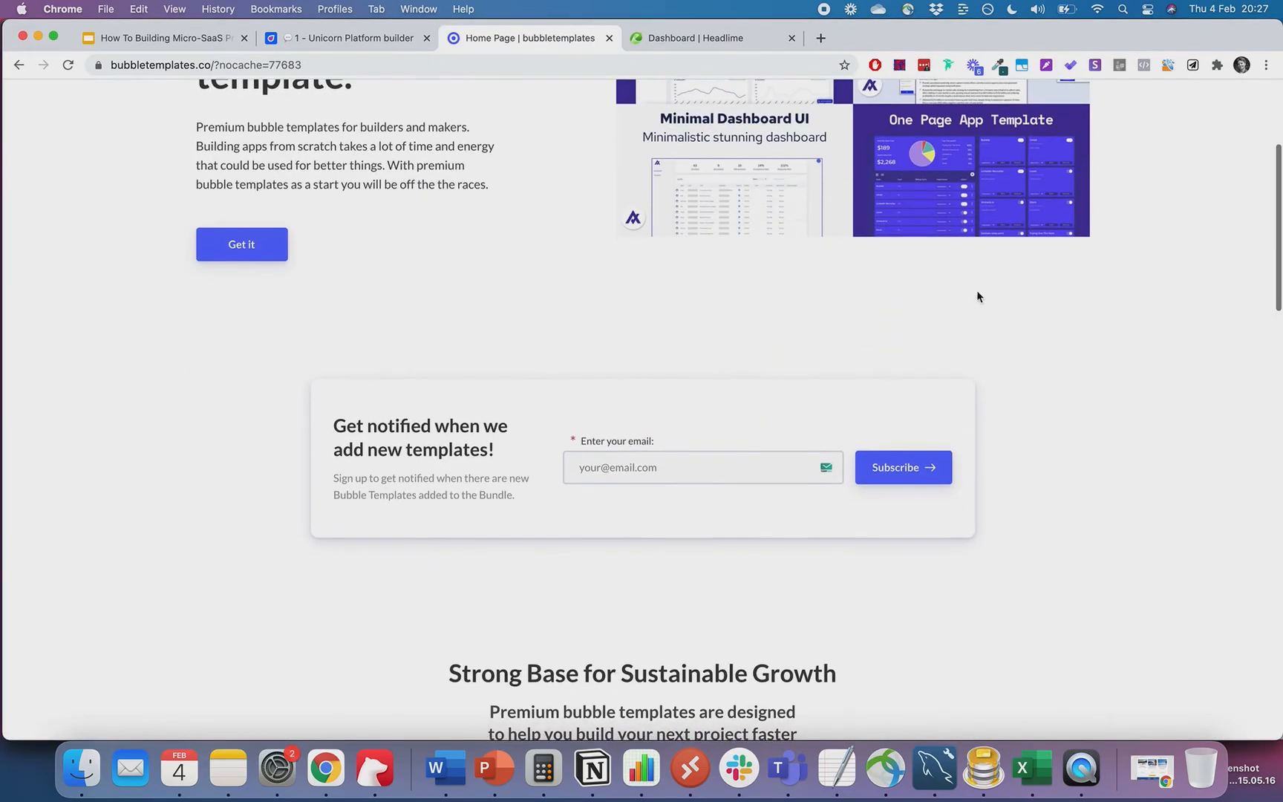
{"action": "scroll", "coordinate": [976, 294], "scroll_direction": "down", "scroll_amount": 6}
{"action": "scroll", "coordinate": [977, 296], "scroll_direction": "down", "scroll_amount": 15}
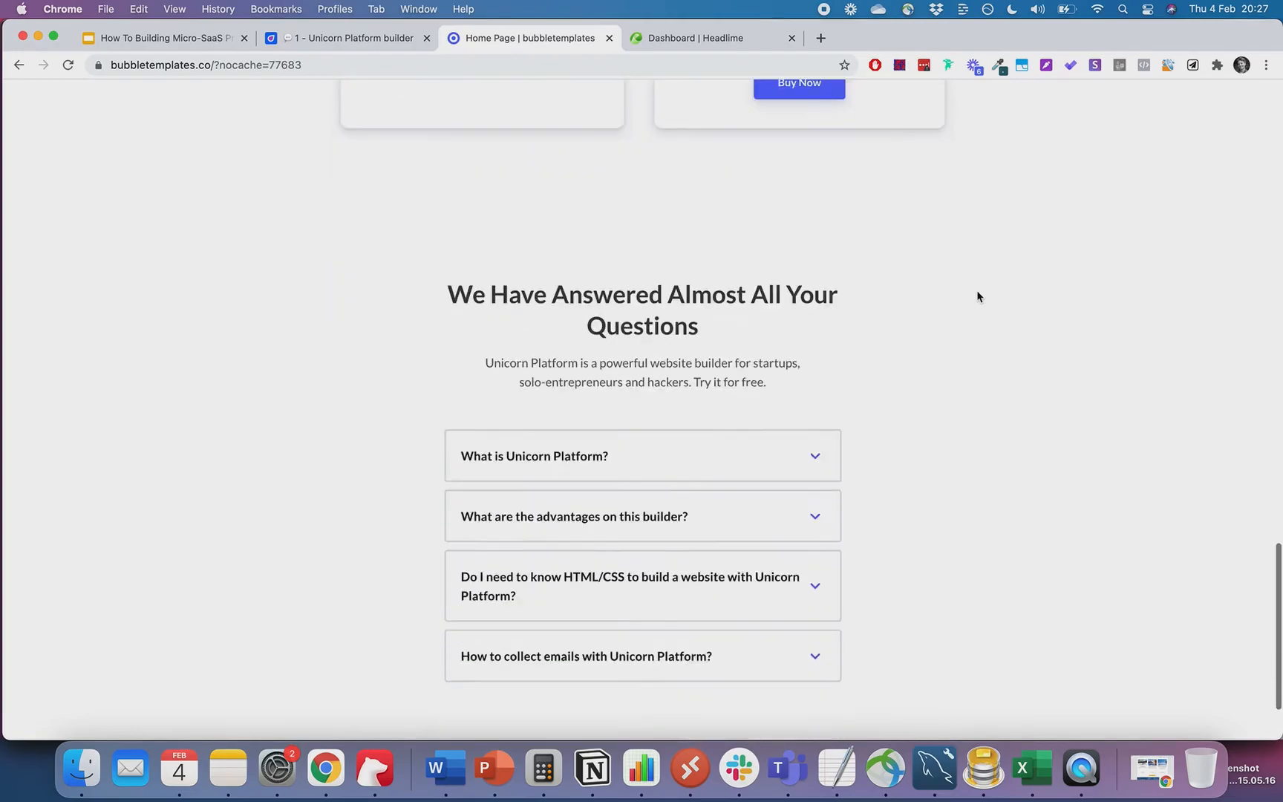
{"action": "scroll", "coordinate": [978, 296], "scroll_direction": "up", "scroll_amount": 20}
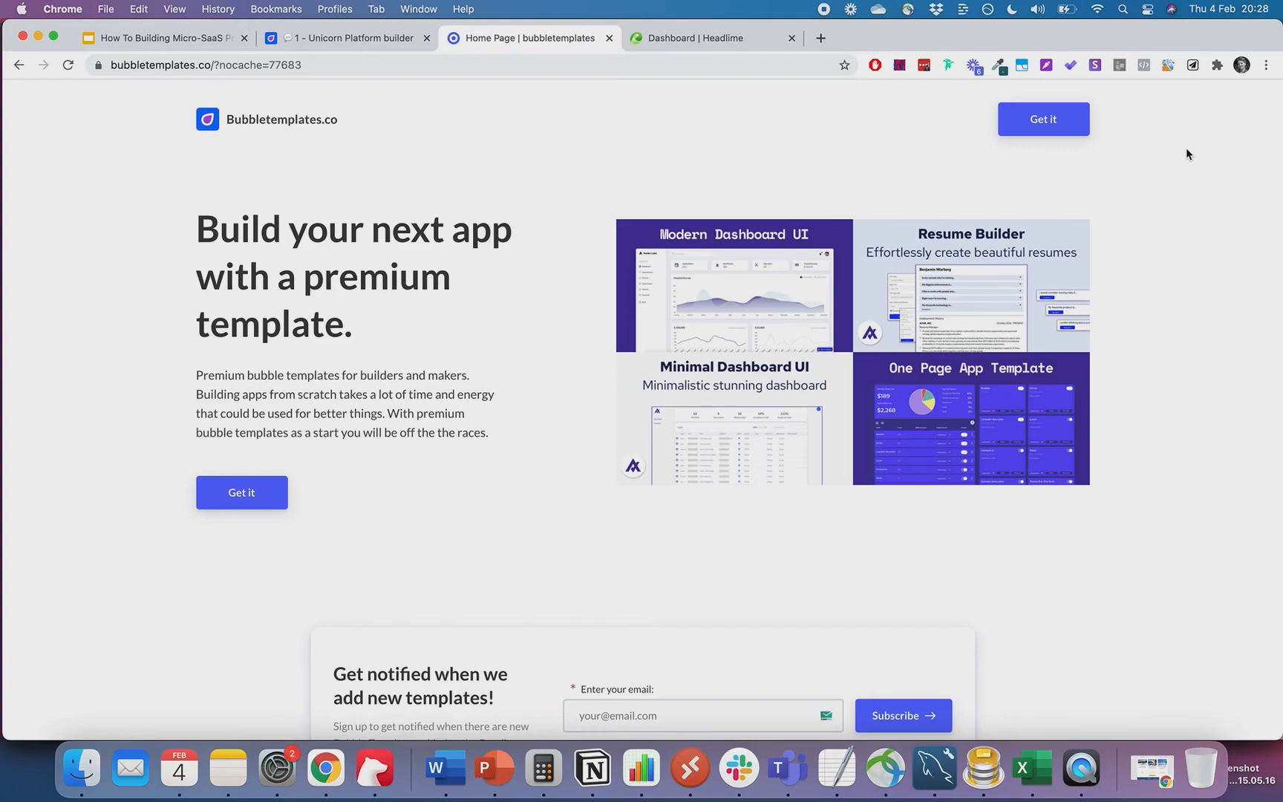
- Open avalanlabs.co in a new browser tab by typing 'av'
{"action": "left_click", "coordinate": [822, 39]}
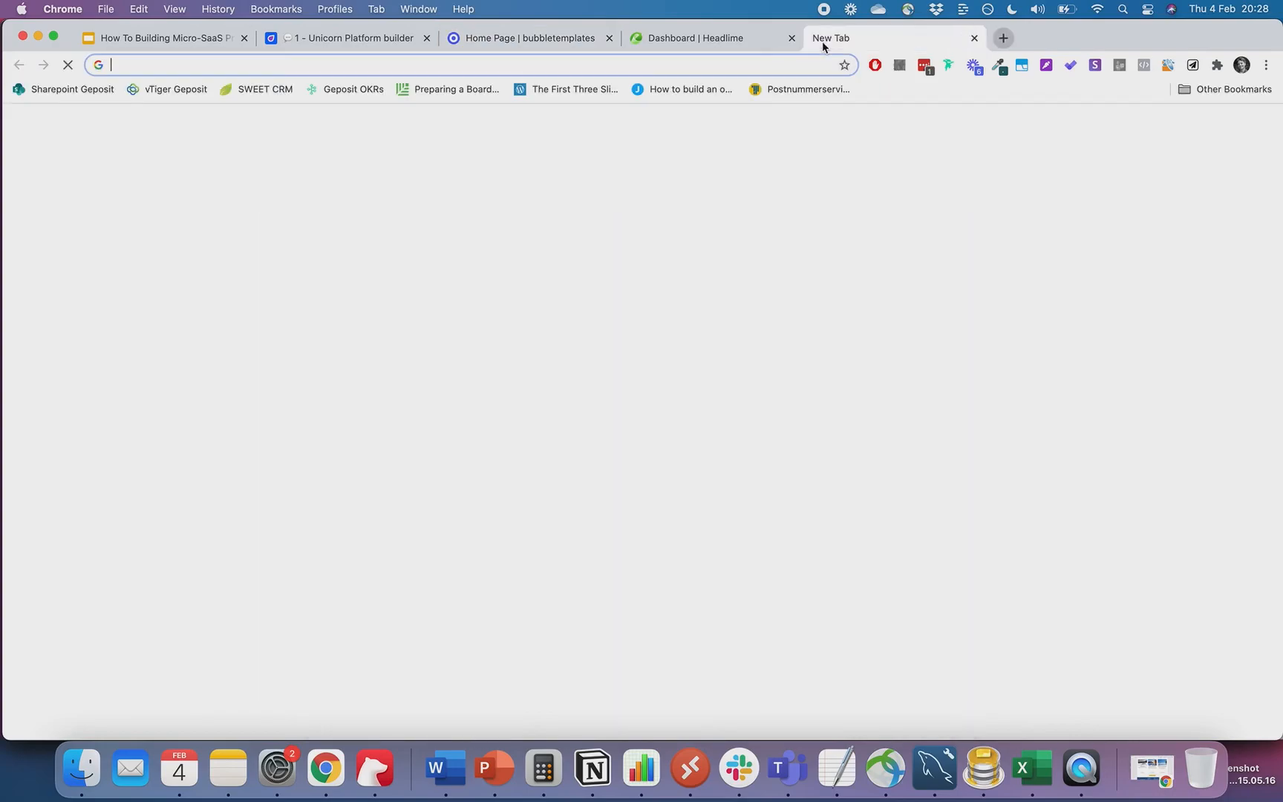
{"action": "type", "text": "ava"}
{"action": "key", "text": "Return"}
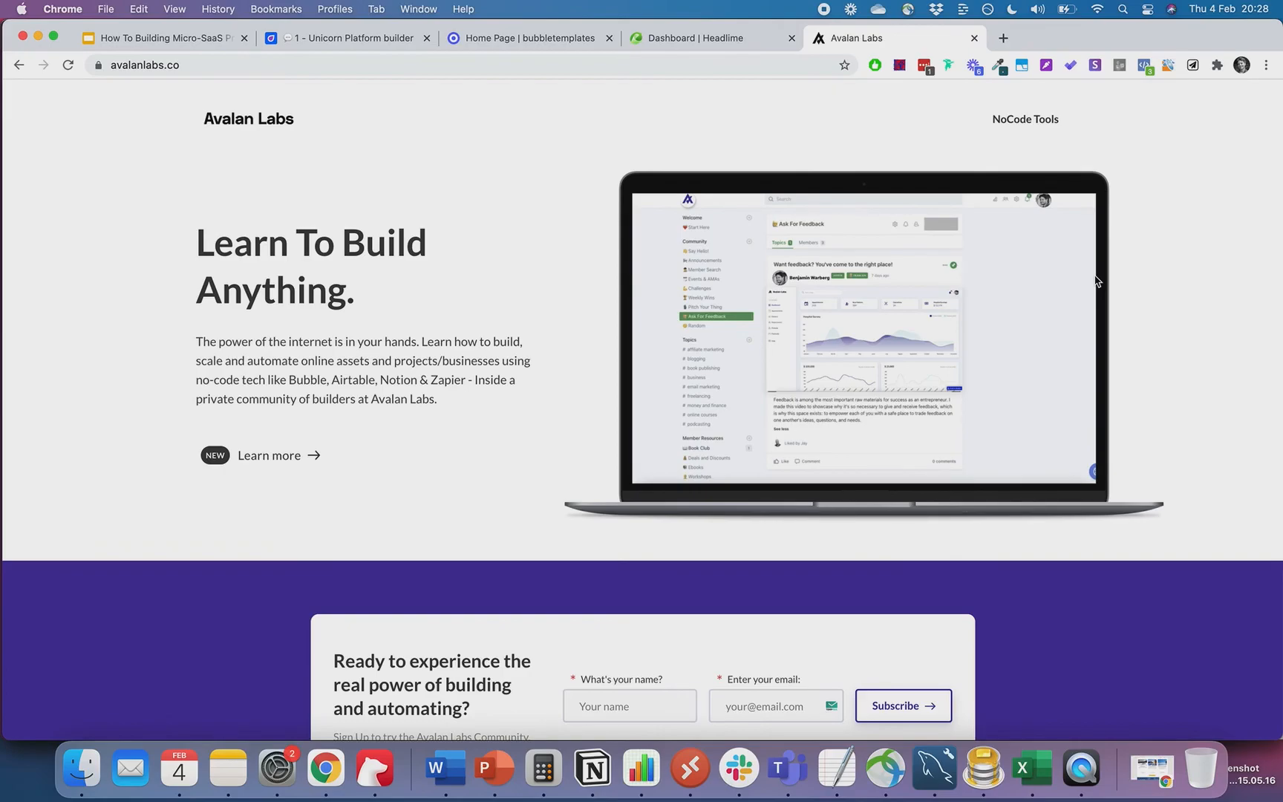
- Scroll through the 'Learn To Build Anything.' landing page and its community sign-up form
{"action": "scroll", "coordinate": [1177, 315], "scroll_direction": "down", "scroll_amount": 10}
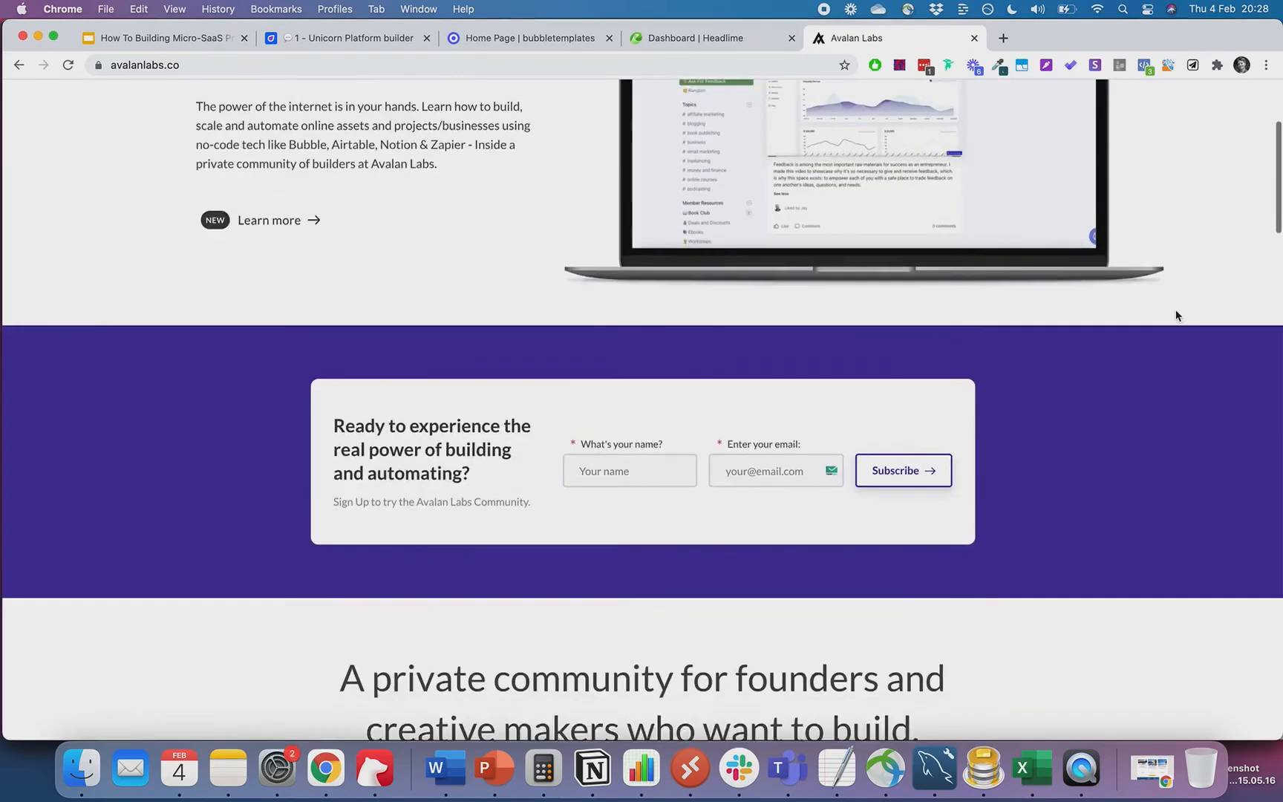
{"action": "scroll", "coordinate": [1177, 315], "scroll_direction": "up", "scroll_amount": 10}
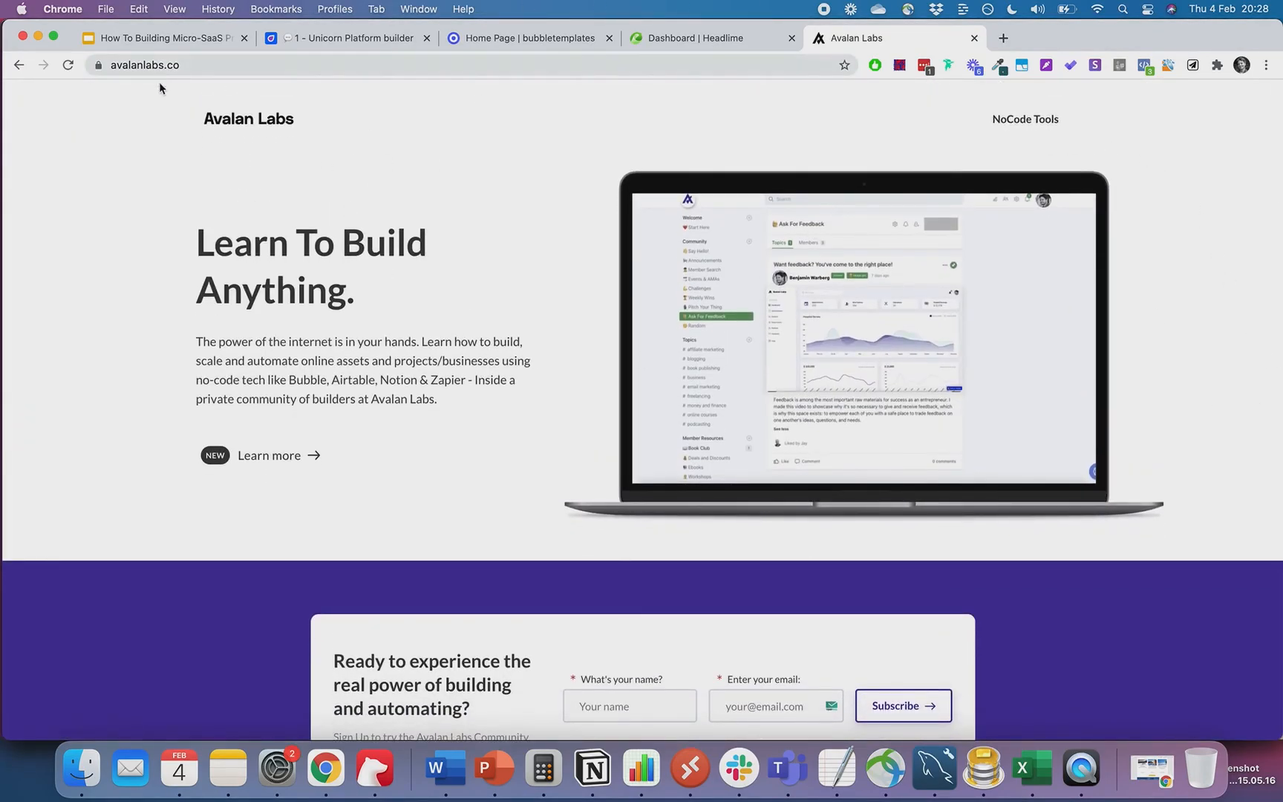
{"action": "scroll", "coordinate": [148, 269], "scroll_direction": "down", "scroll_amount": 15}
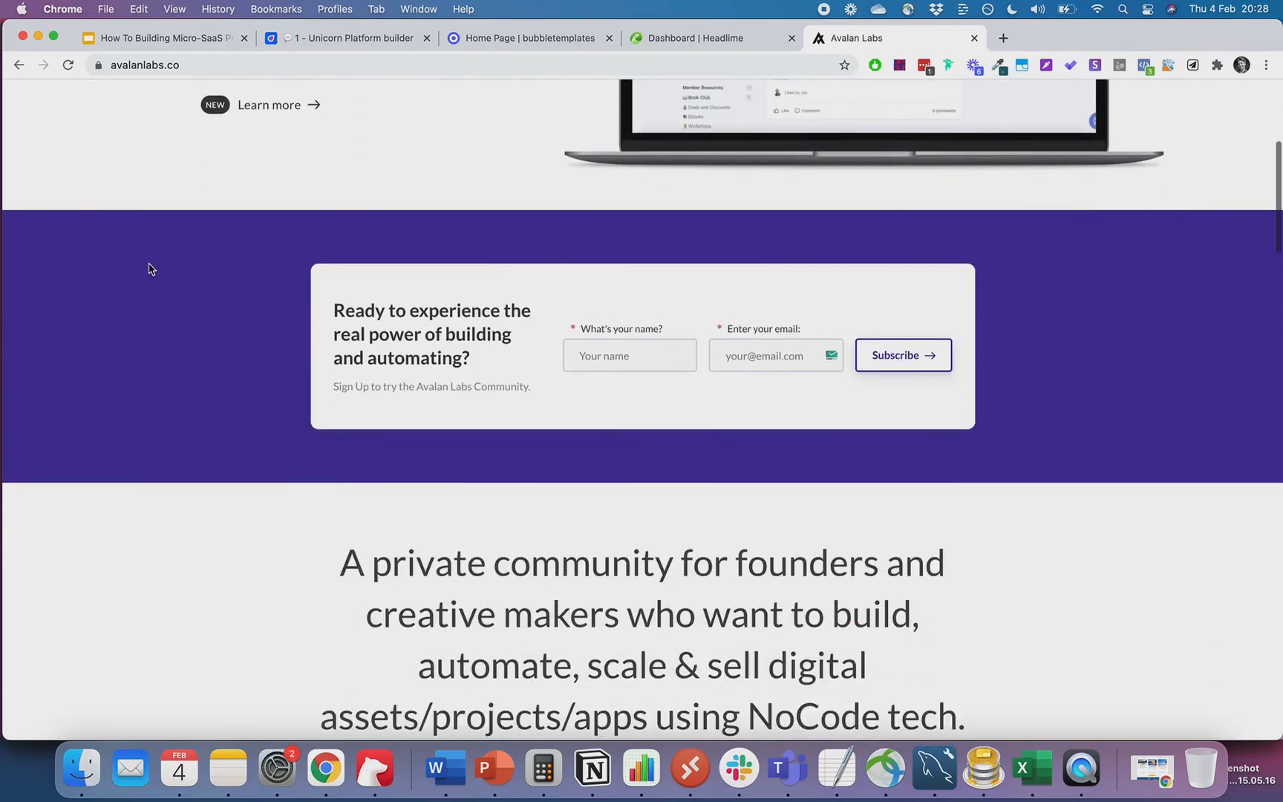
{"action": "scroll", "coordinate": [149, 269], "scroll_direction": "down", "scroll_amount": 10}
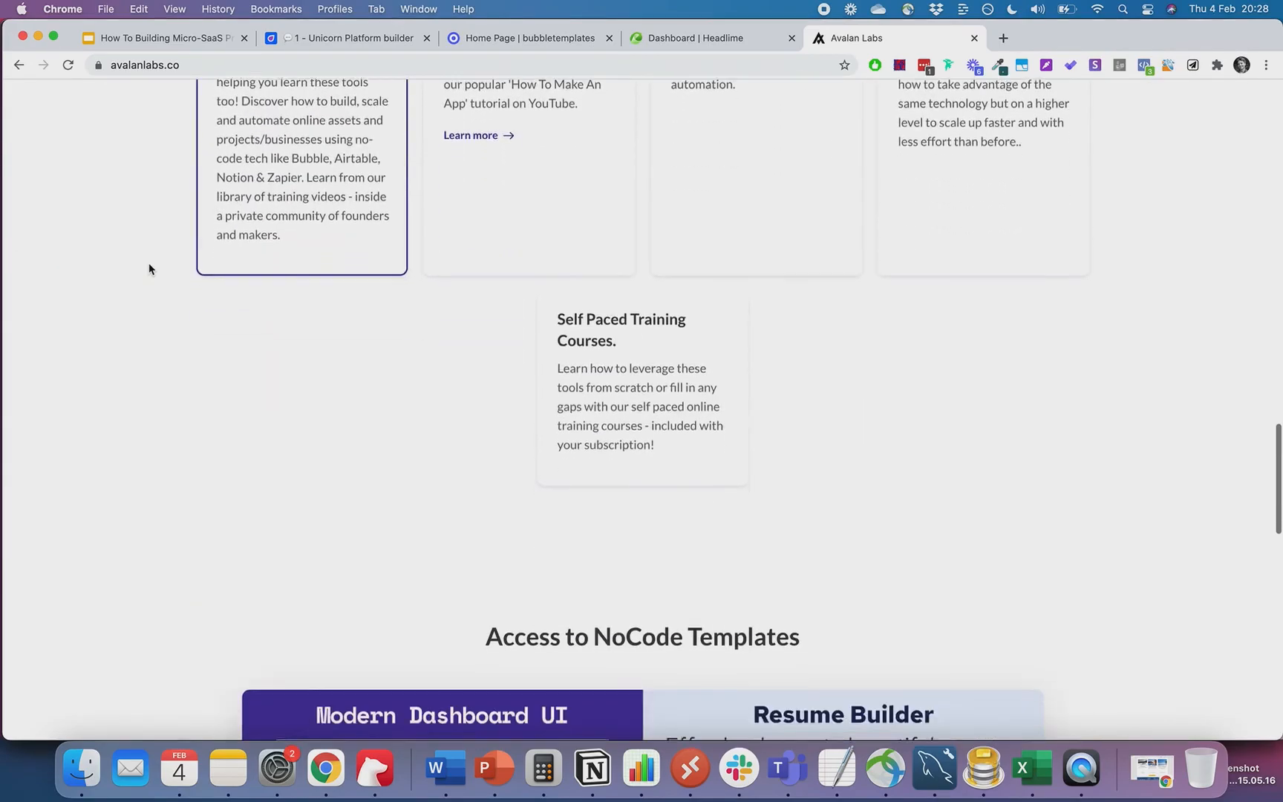
{"action": "scroll", "coordinate": [149, 269], "scroll_direction": "down", "scroll_amount": 13}
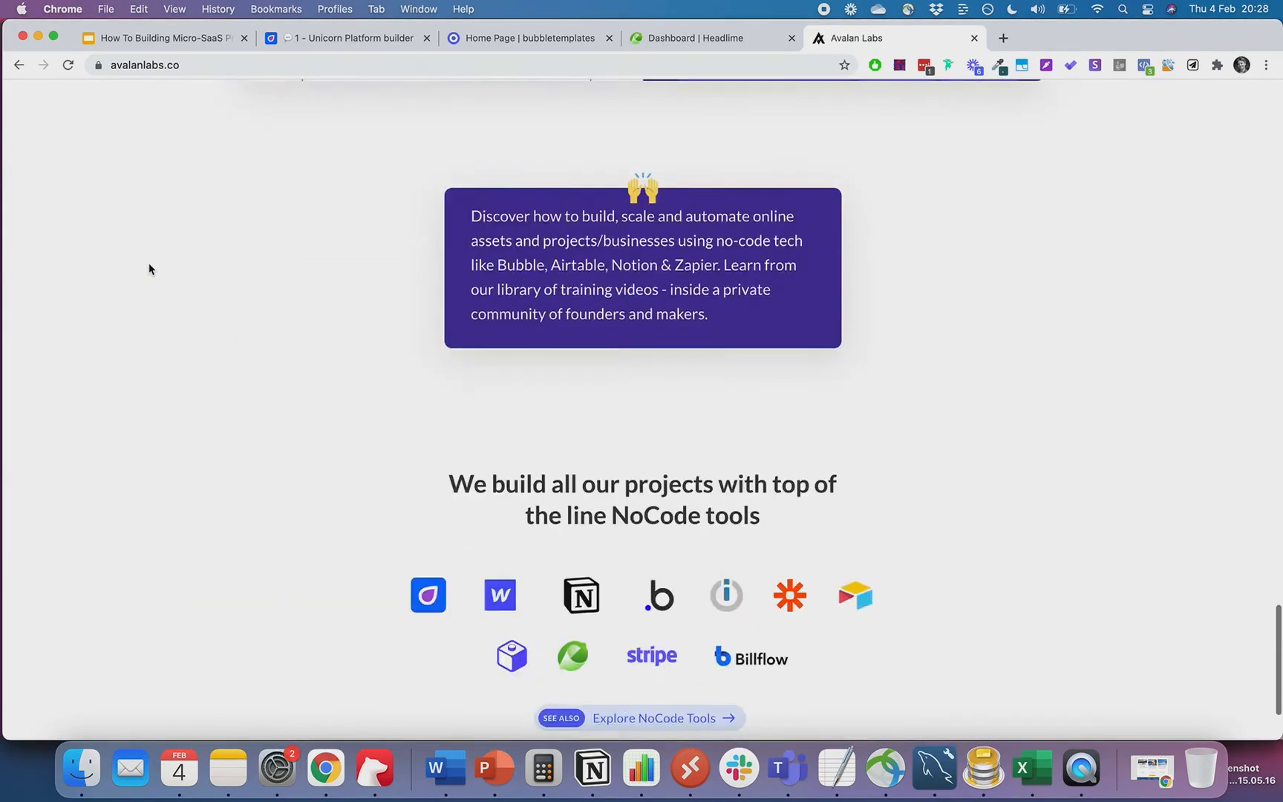
{"action": "scroll", "coordinate": [148, 269], "scroll_direction": "up", "scroll_amount": 20}
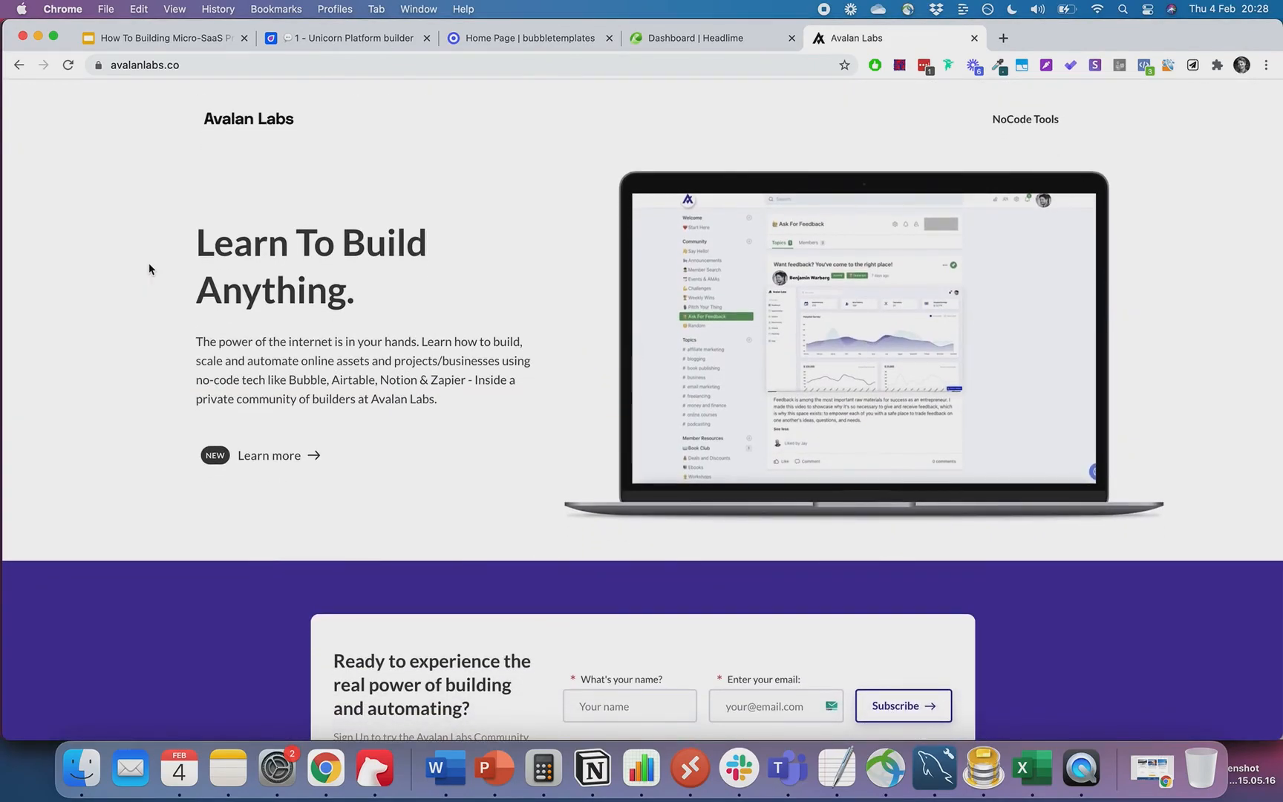
{"action": "scroll", "coordinate": [149, 269], "scroll_direction": "down", "scroll_amount": 5}
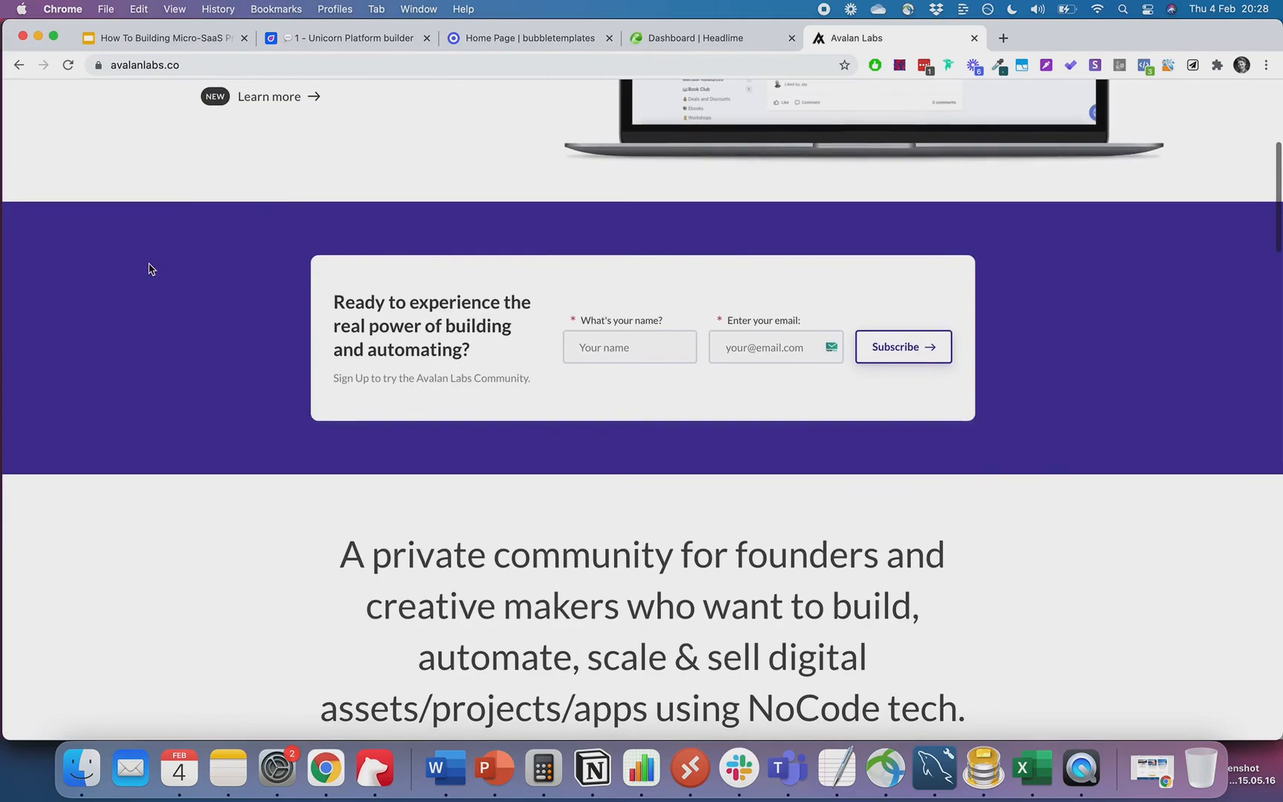
{"action": "scroll", "coordinate": [148, 268], "scroll_direction": "down", "scroll_amount": 3}
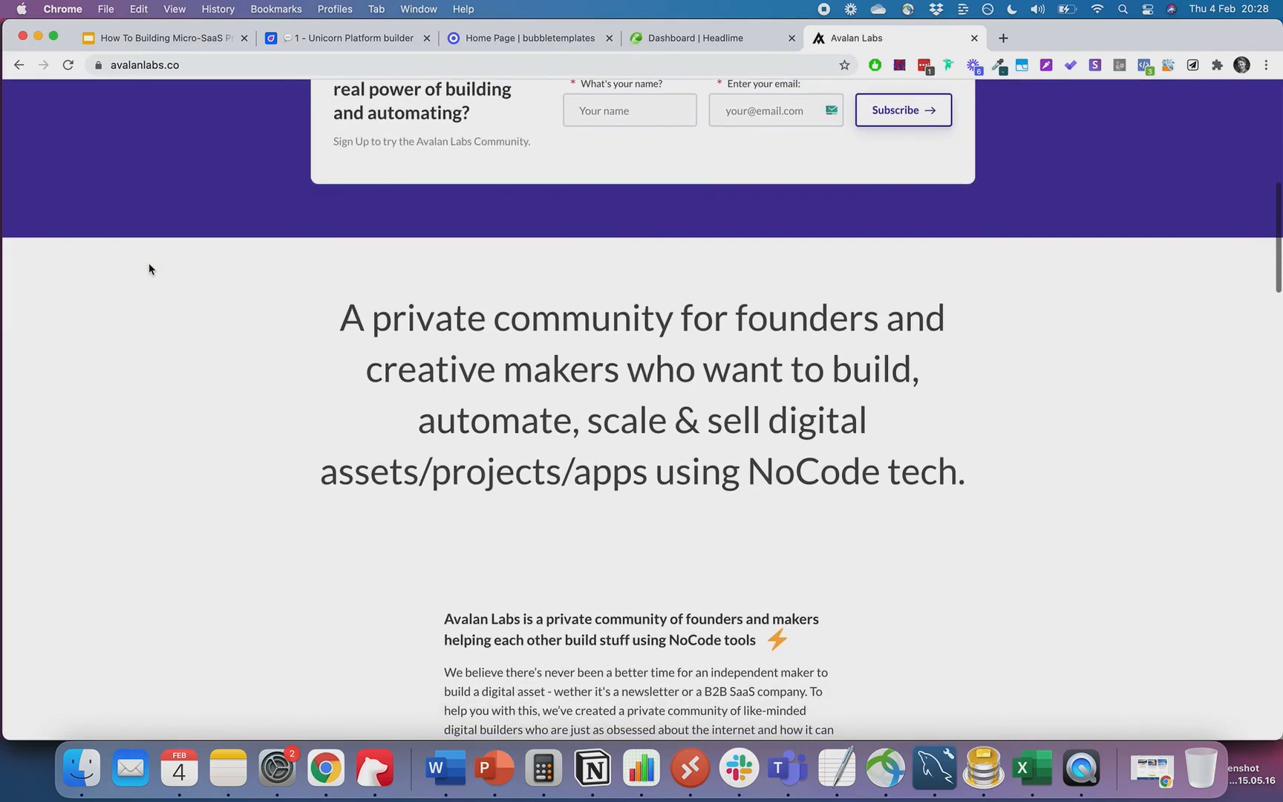
{"action": "scroll", "coordinate": [149, 269], "scroll_direction": "down", "scroll_amount": 20}
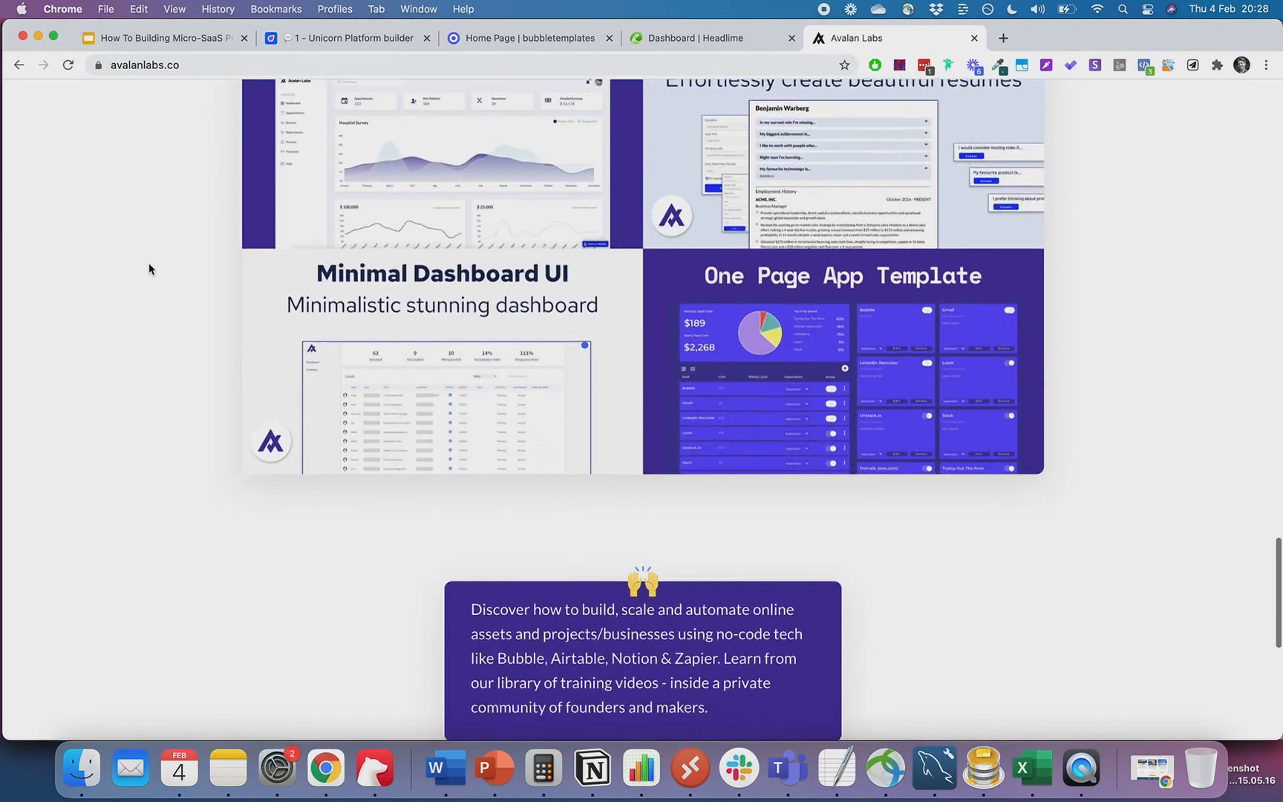
{"action": "scroll", "coordinate": [149, 269], "scroll_direction": "down", "scroll_amount": 7}
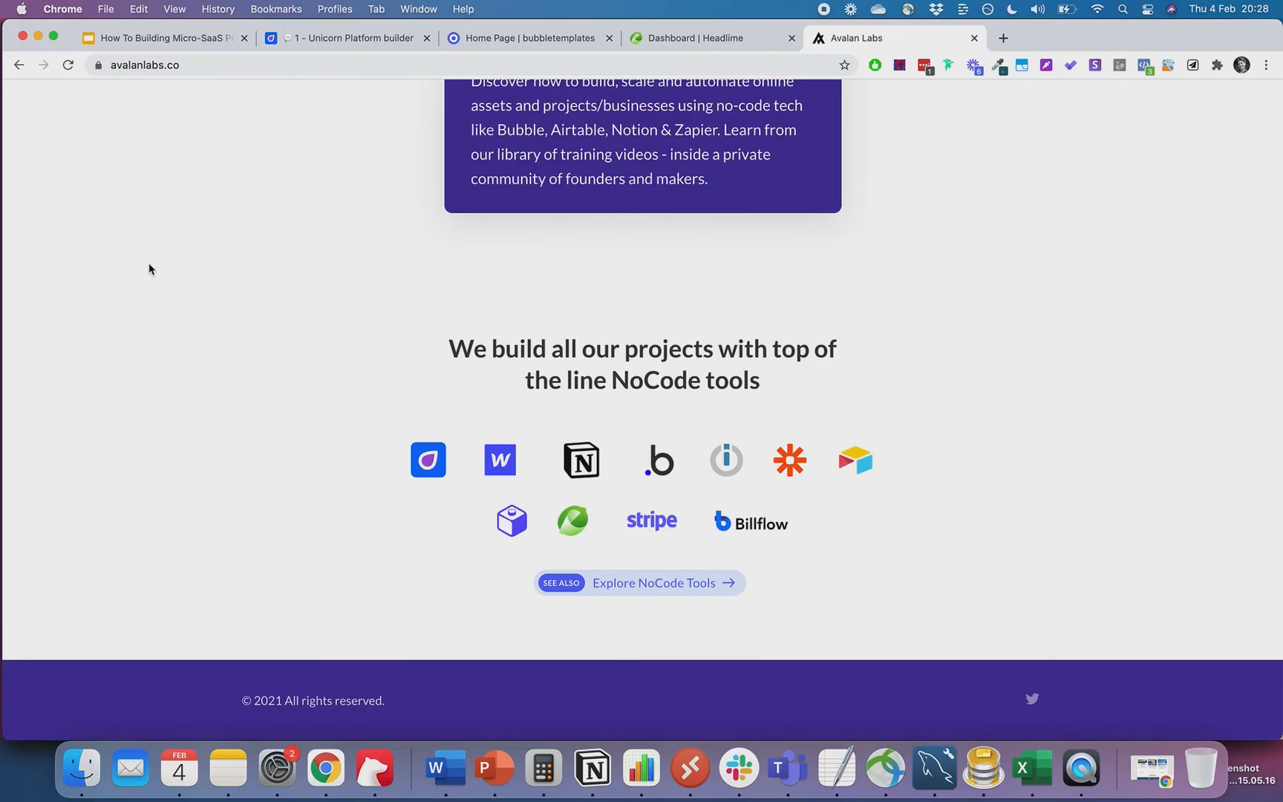
{"action": "scroll", "coordinate": [148, 269], "scroll_direction": "up", "scroll_amount": 20}
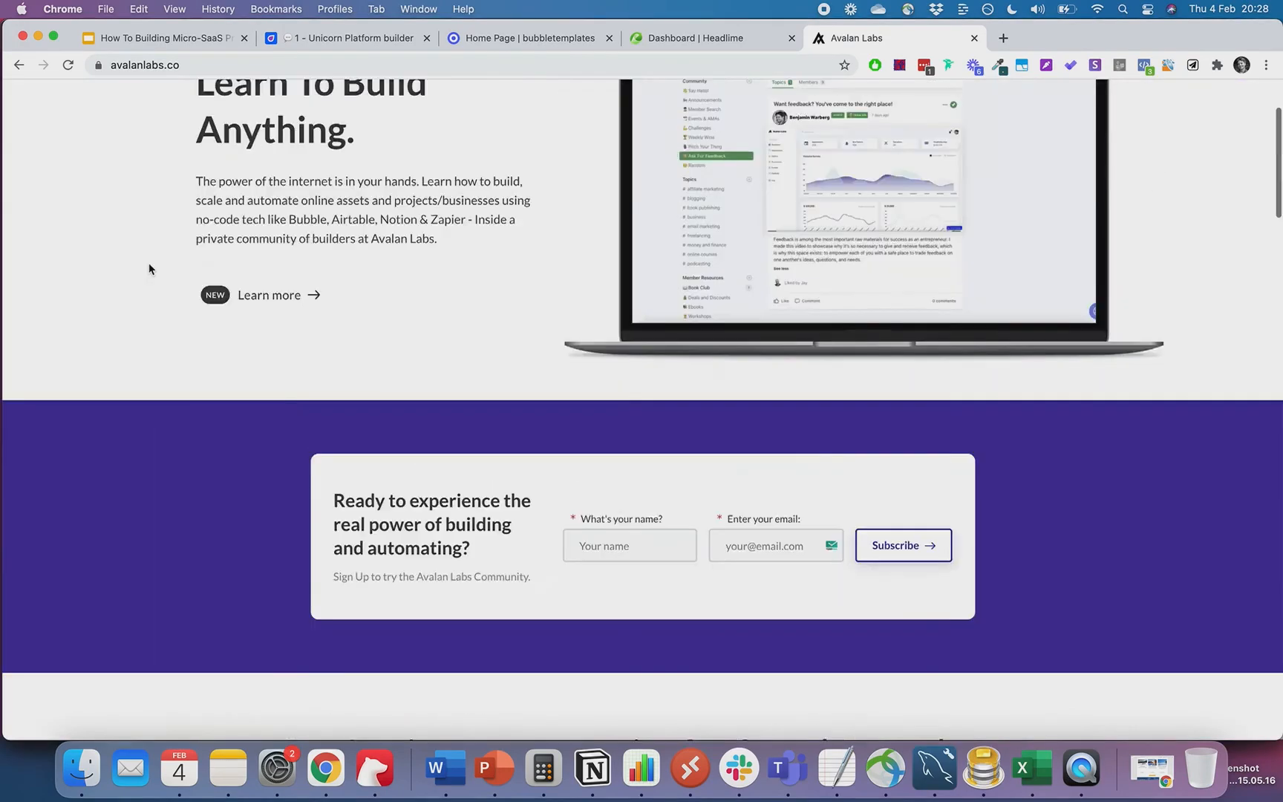